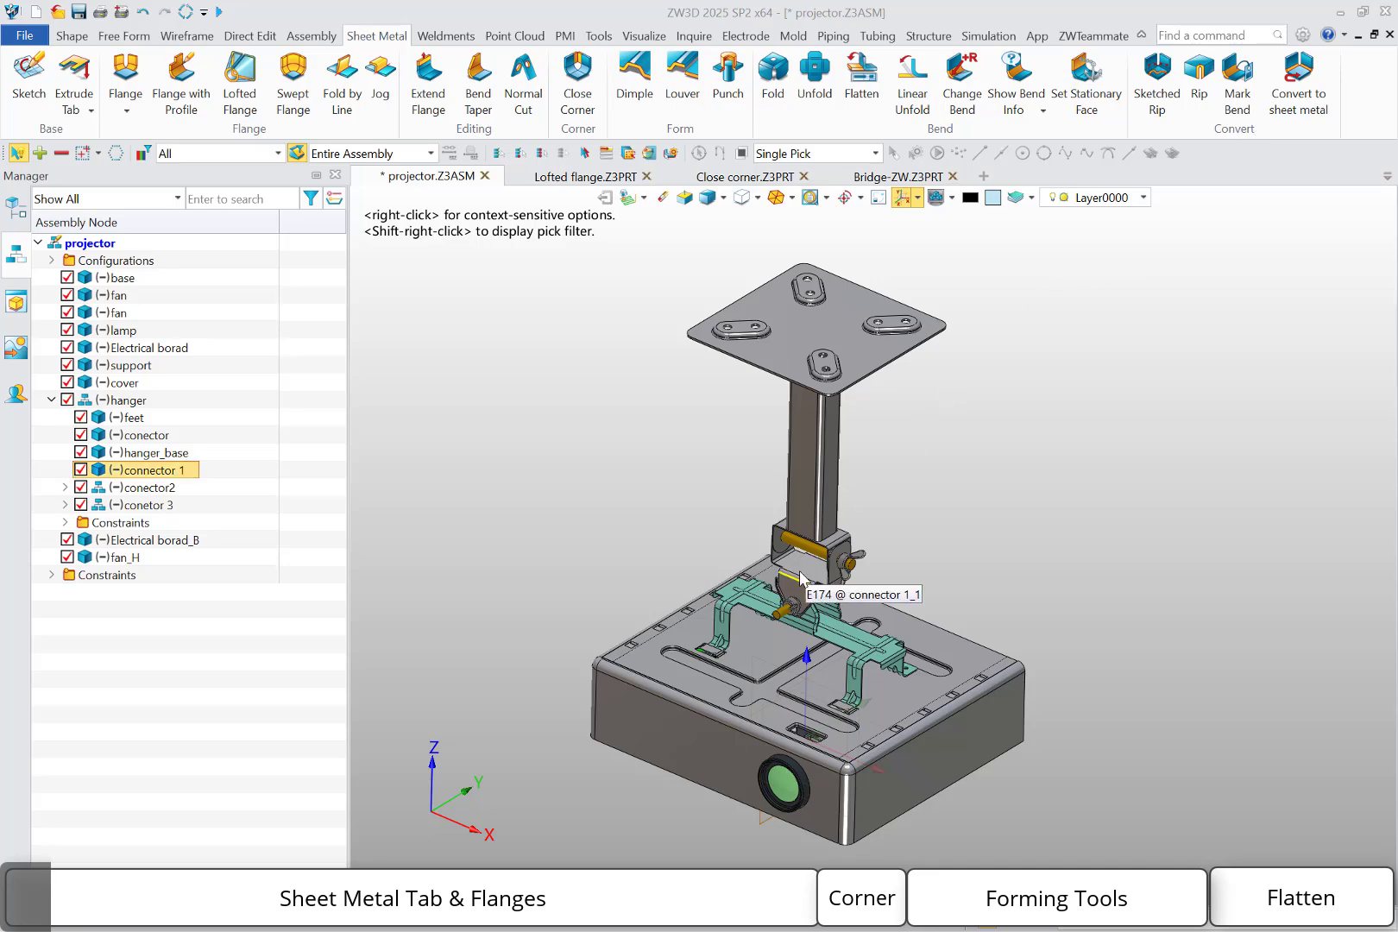
Show only the connector 1 part of the hanger sub-assembly, hiding all other components
right_click(173, 470)
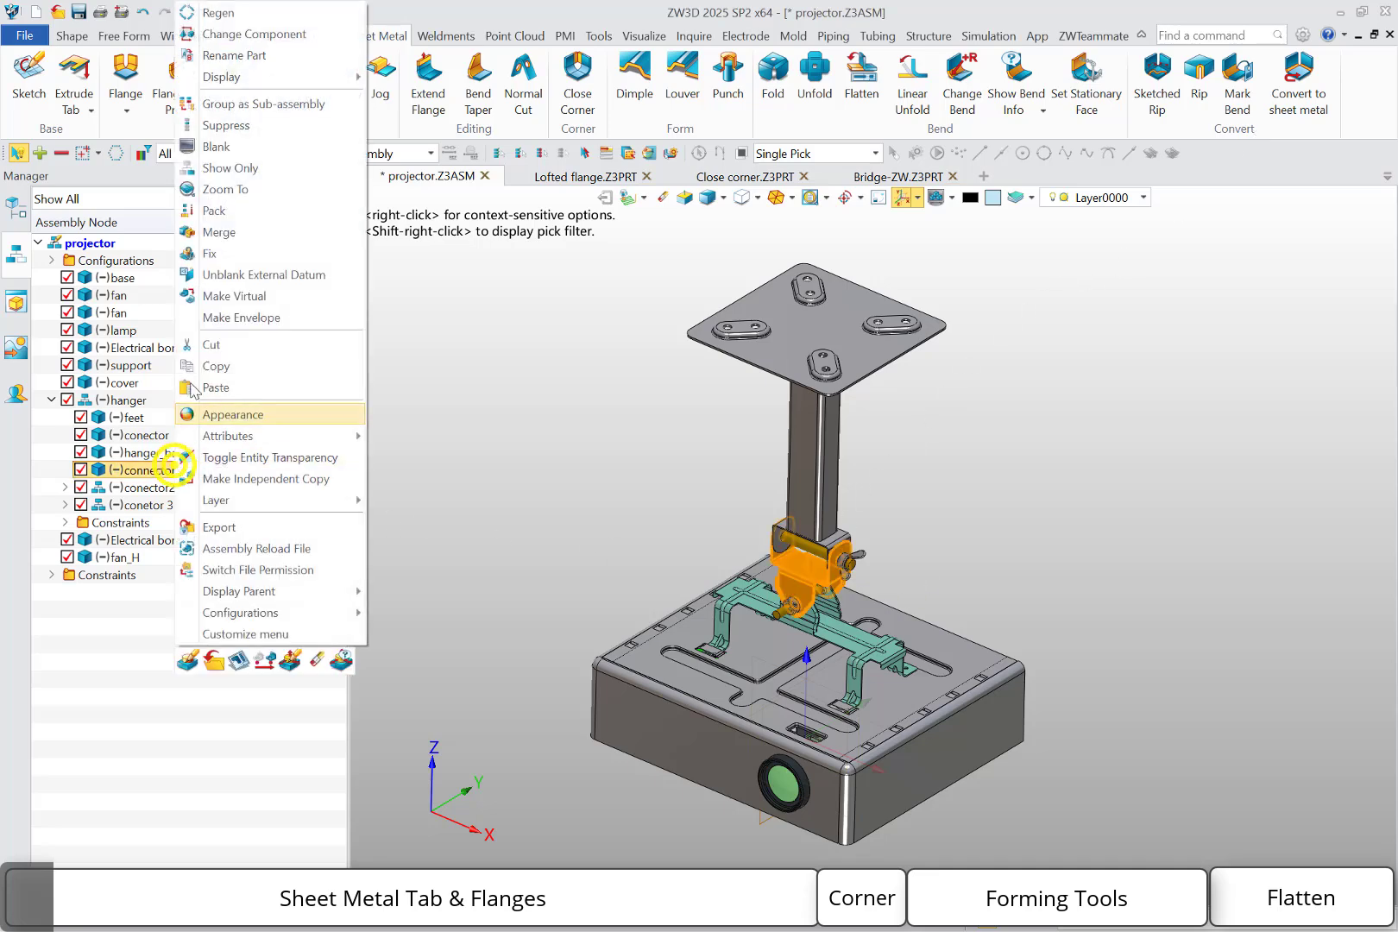
click(227, 168)
click(573, 422)
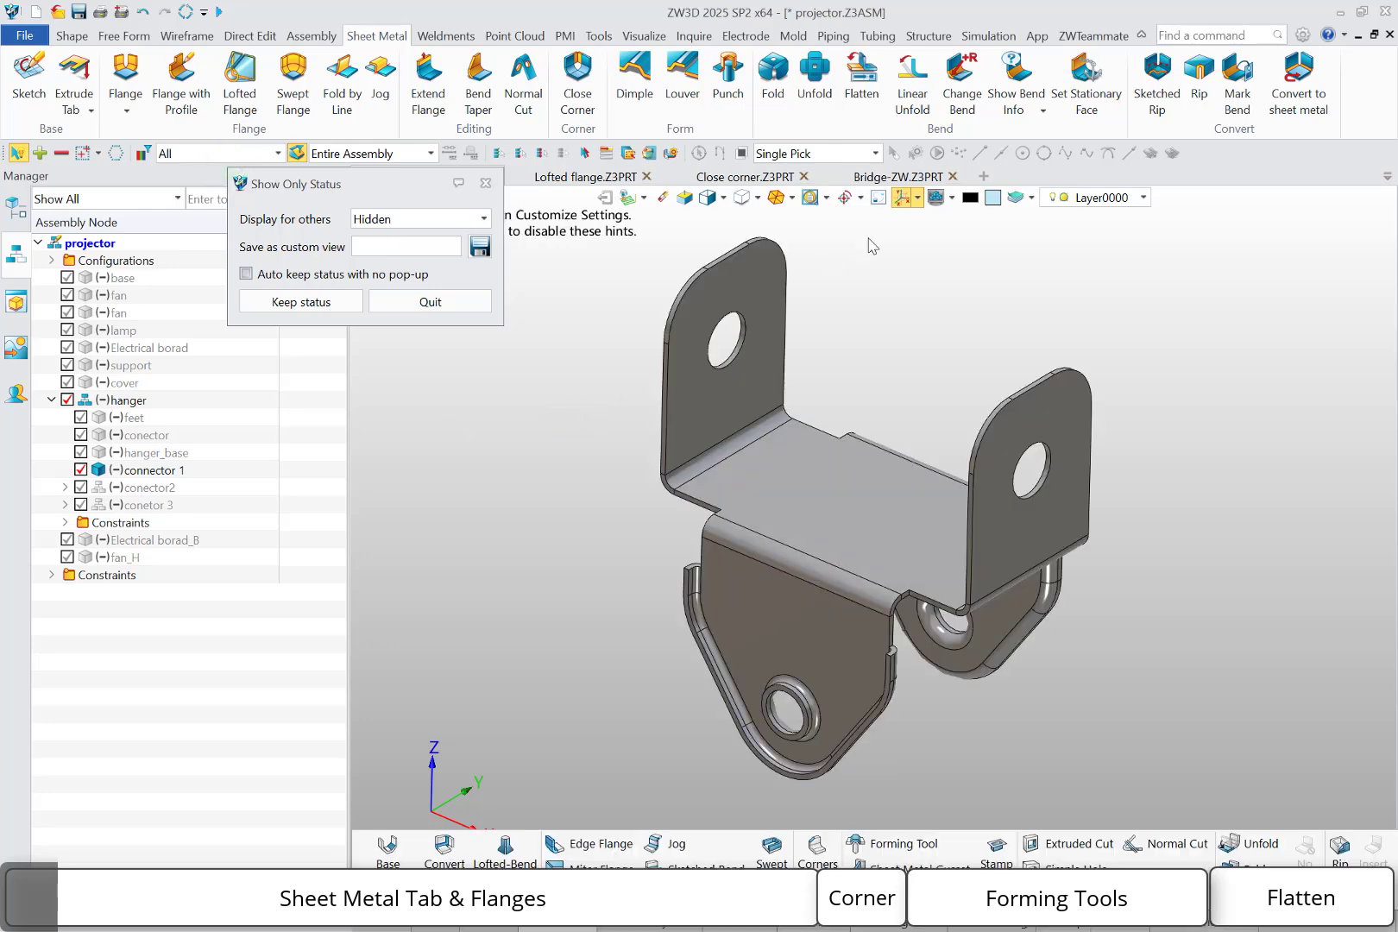
Create a new part and set the bend radius in its sheet metal attributes to 1 mm
click(984, 177)
click(838, 677)
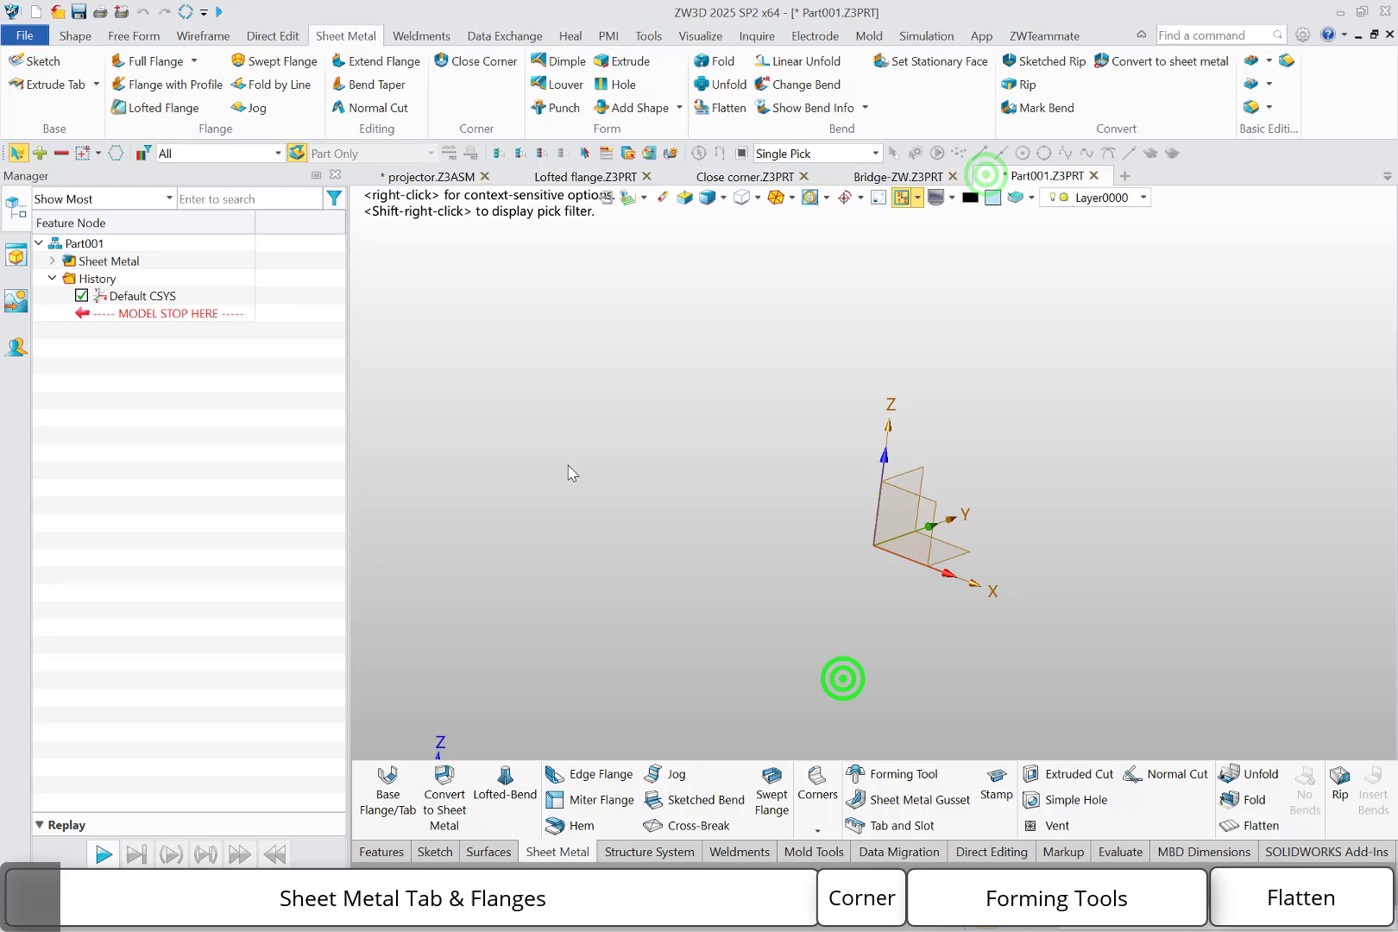
click(52, 262)
double_click(99, 279)
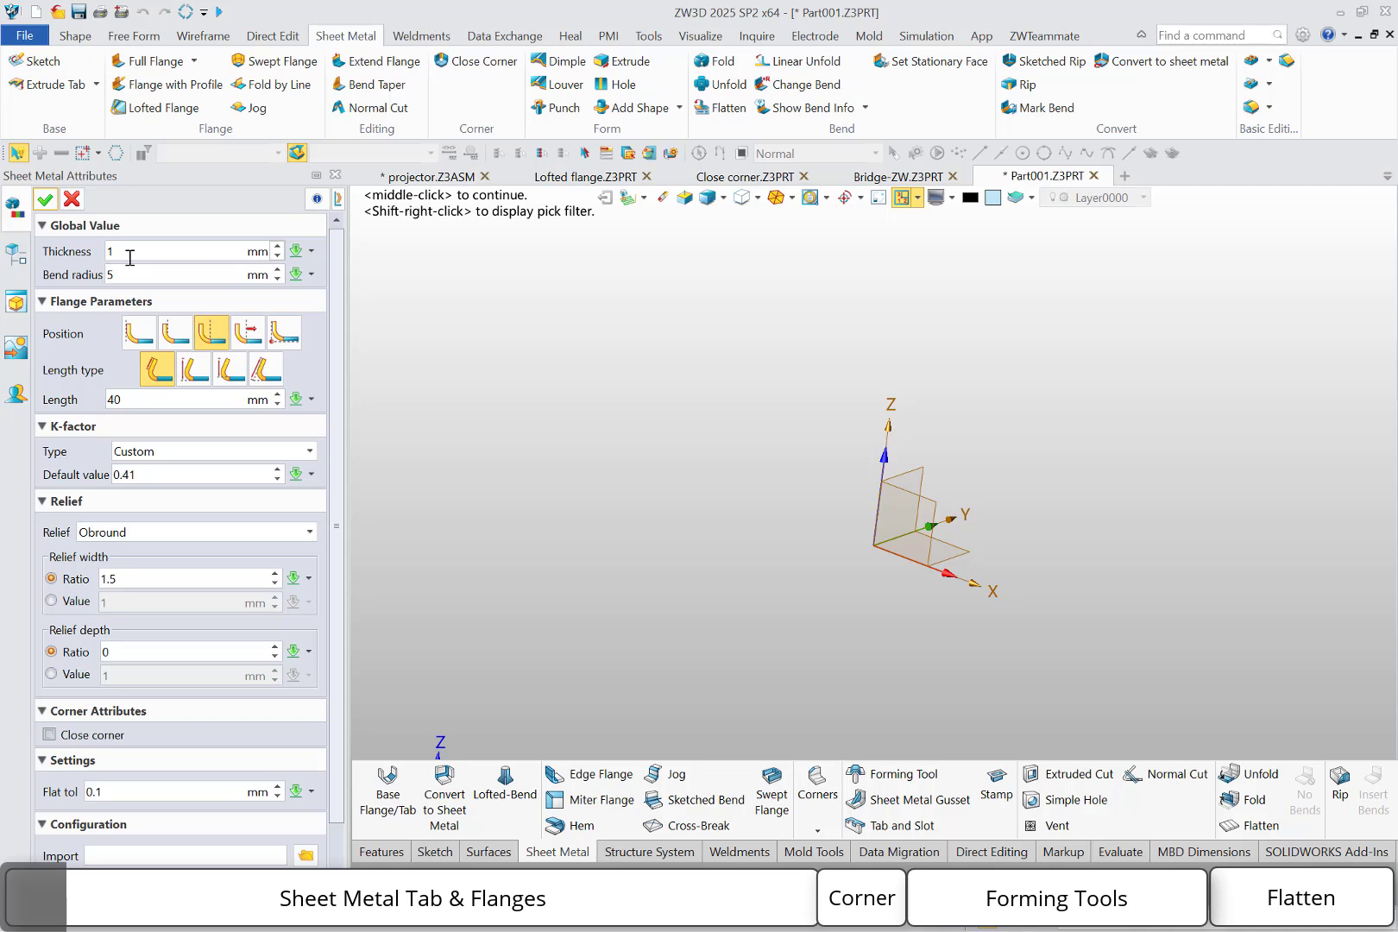
click(127, 275)
text(1)
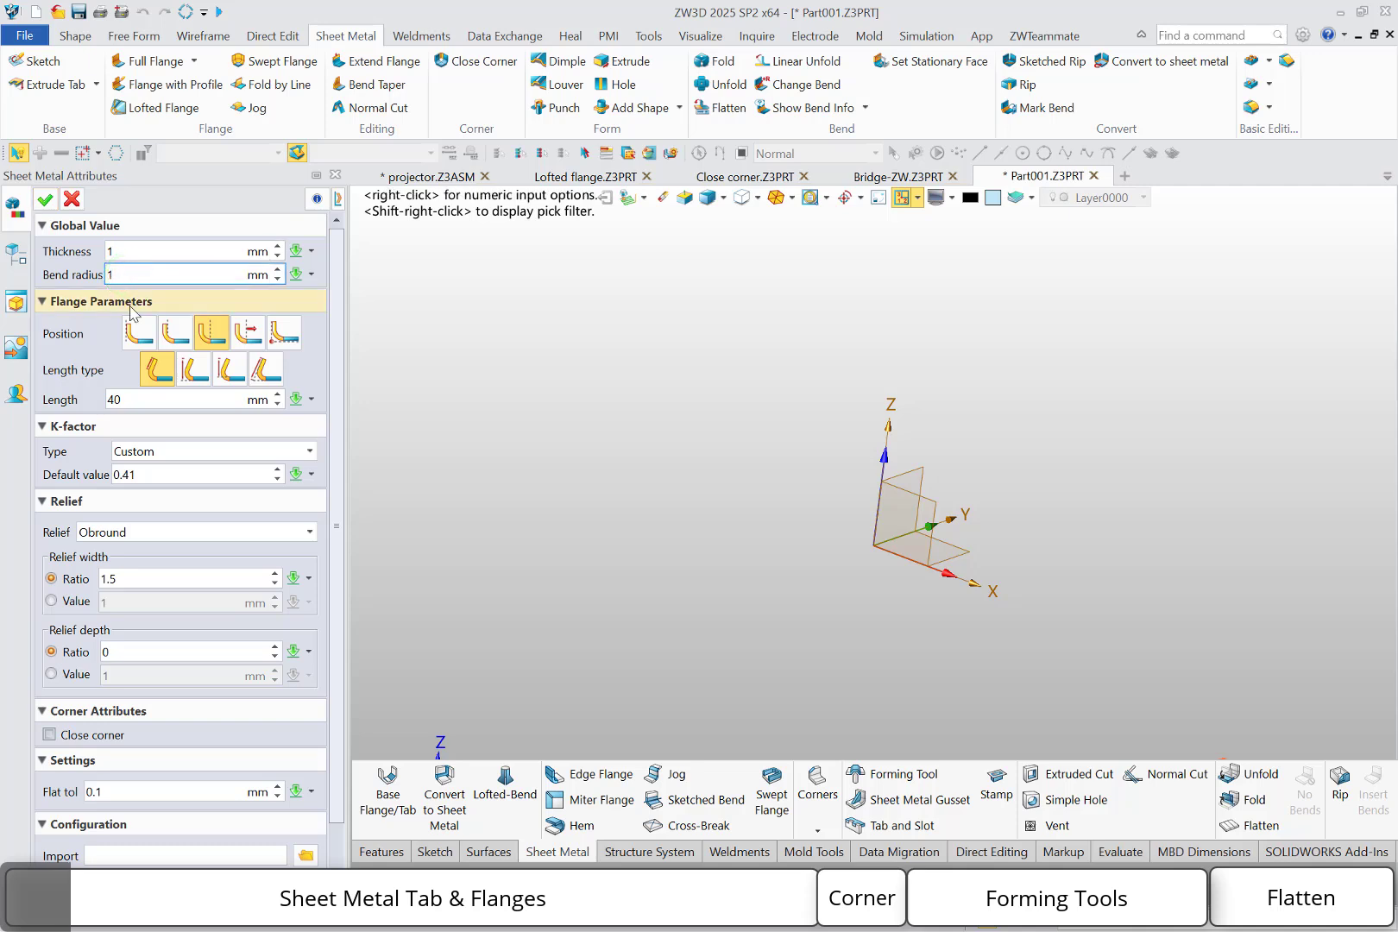
Set the default flange position to Material inside and the length type to the second, height-based option, and apply the sheet metal attributes
click(138, 340)
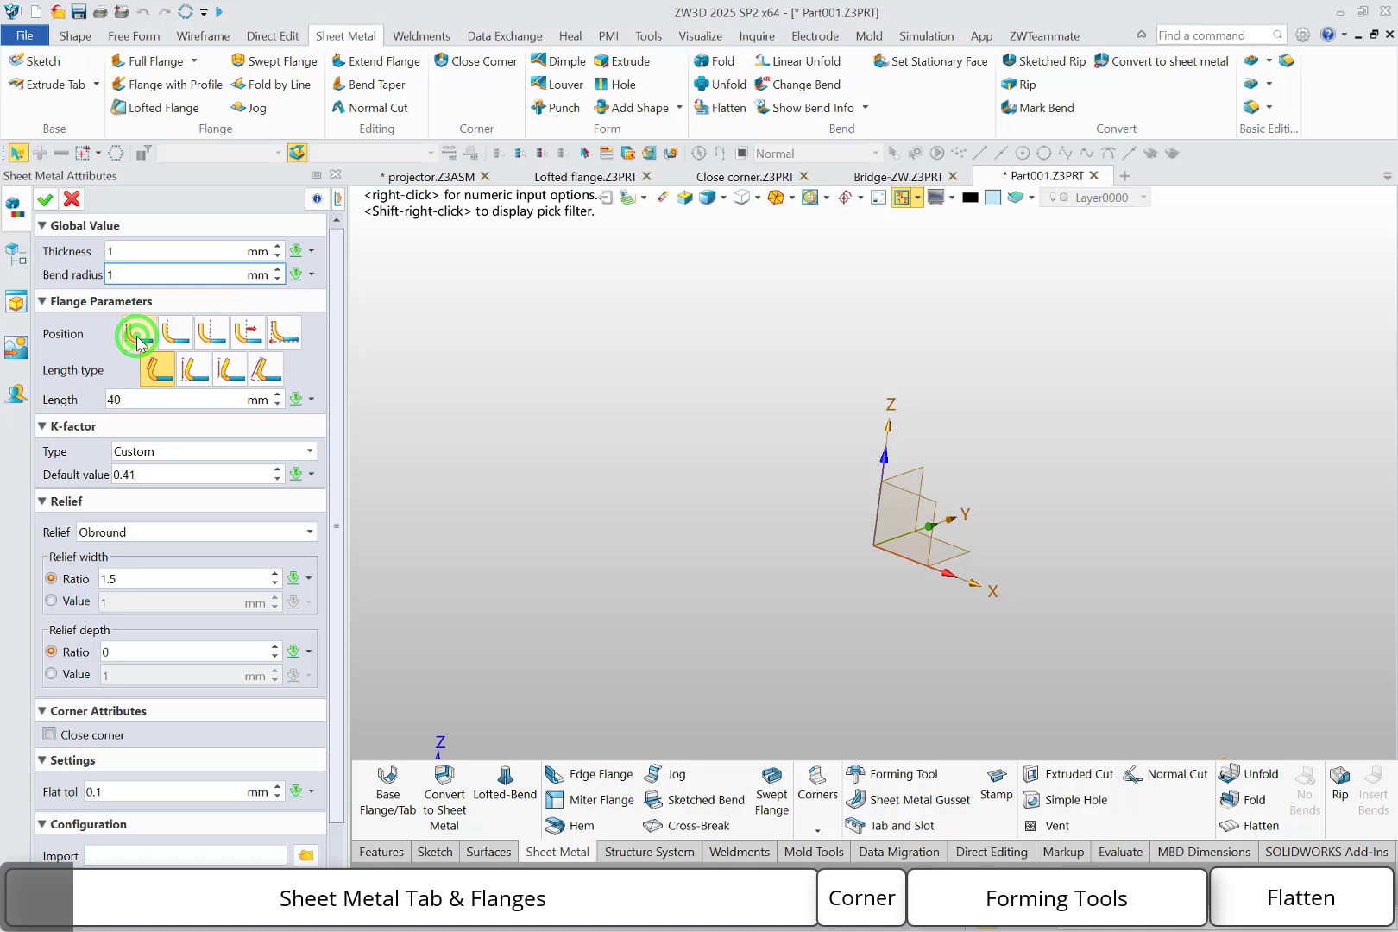
click(188, 369)
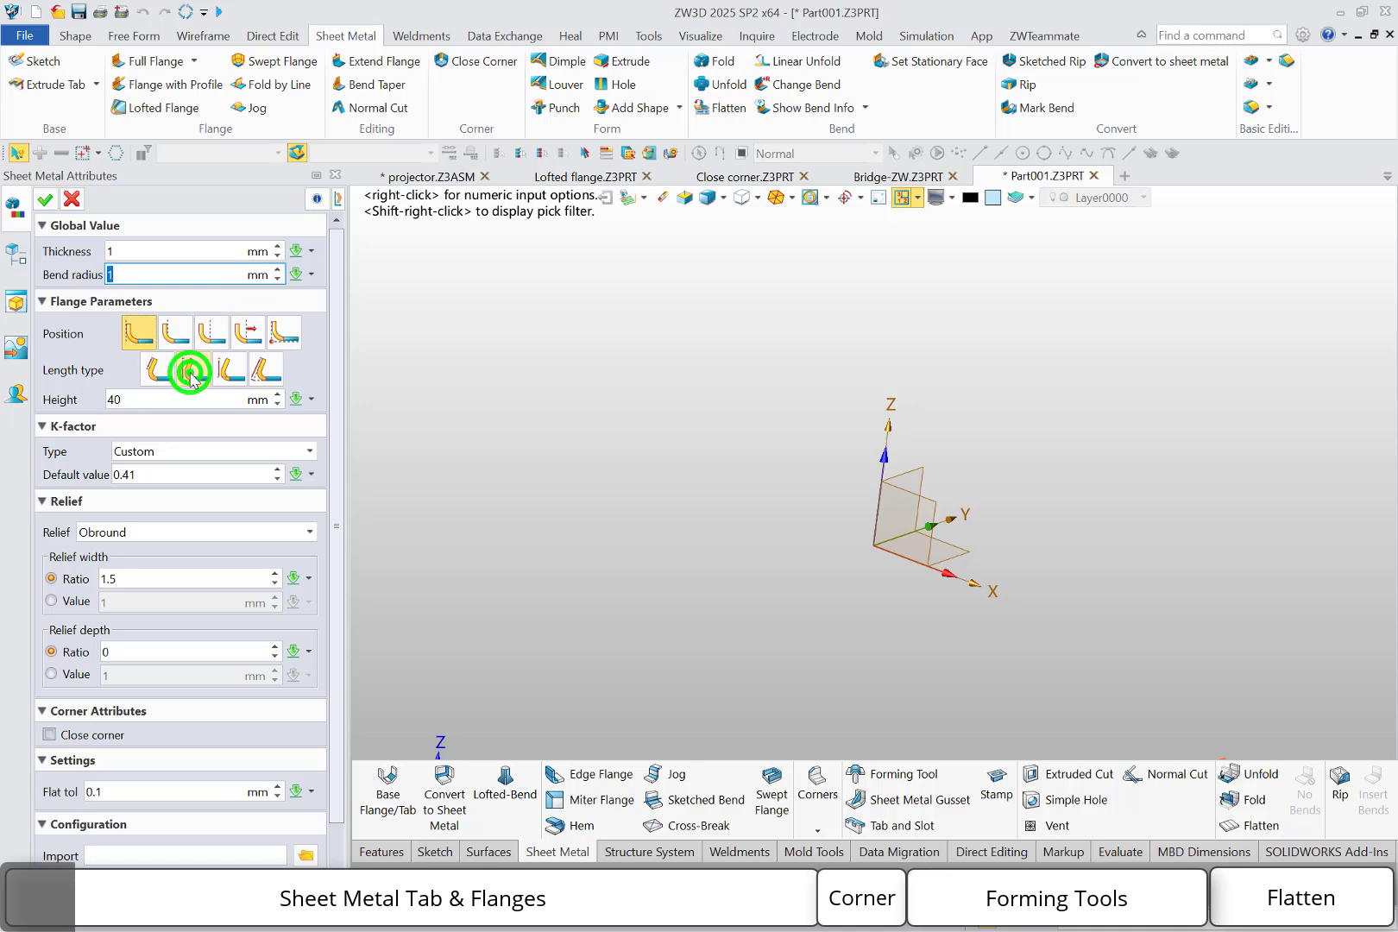
click(192, 453)
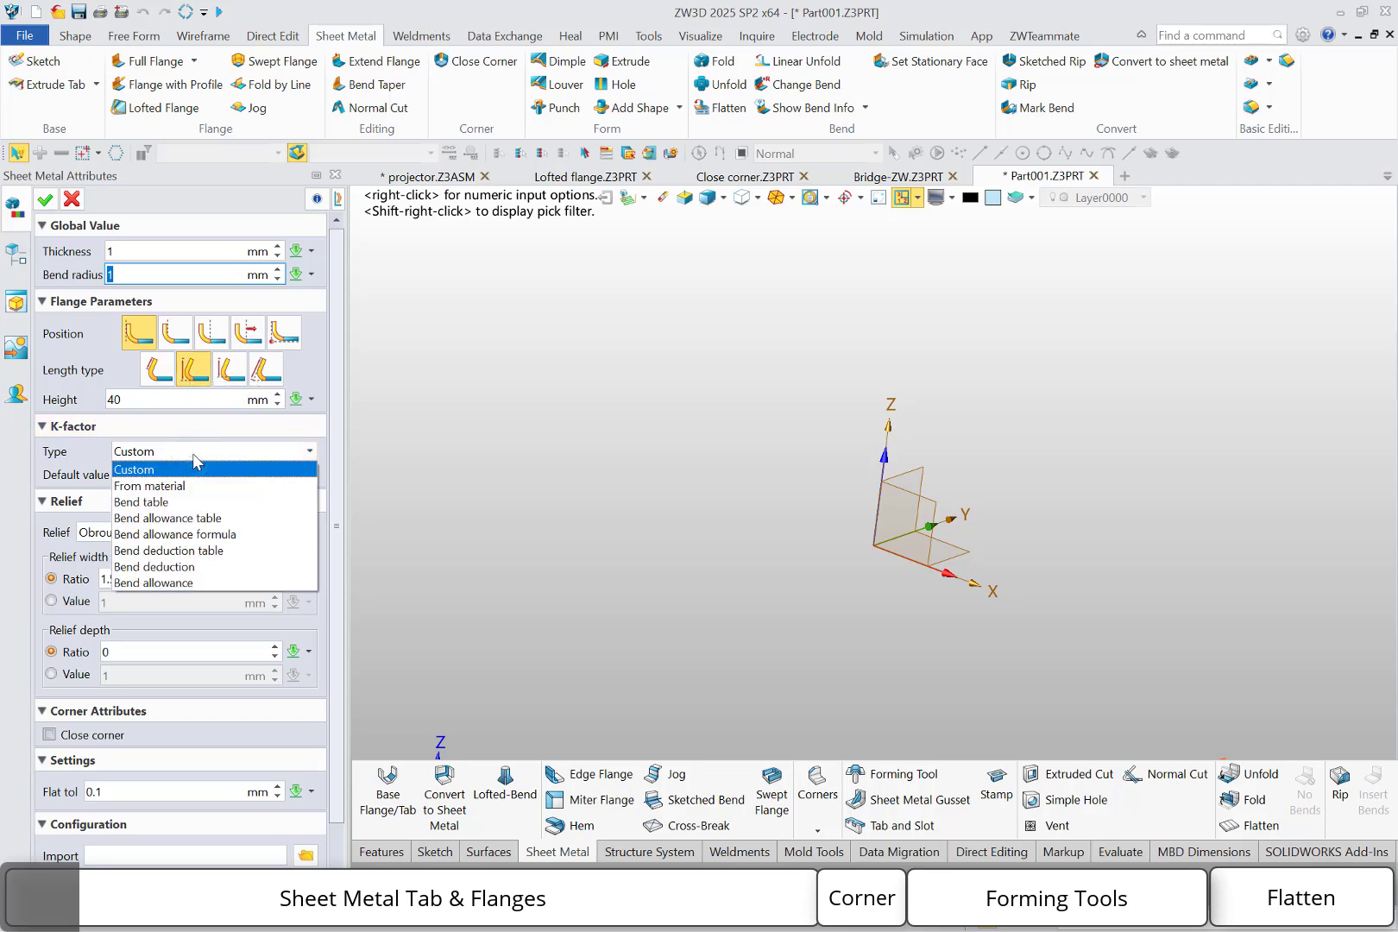
click(193, 453)
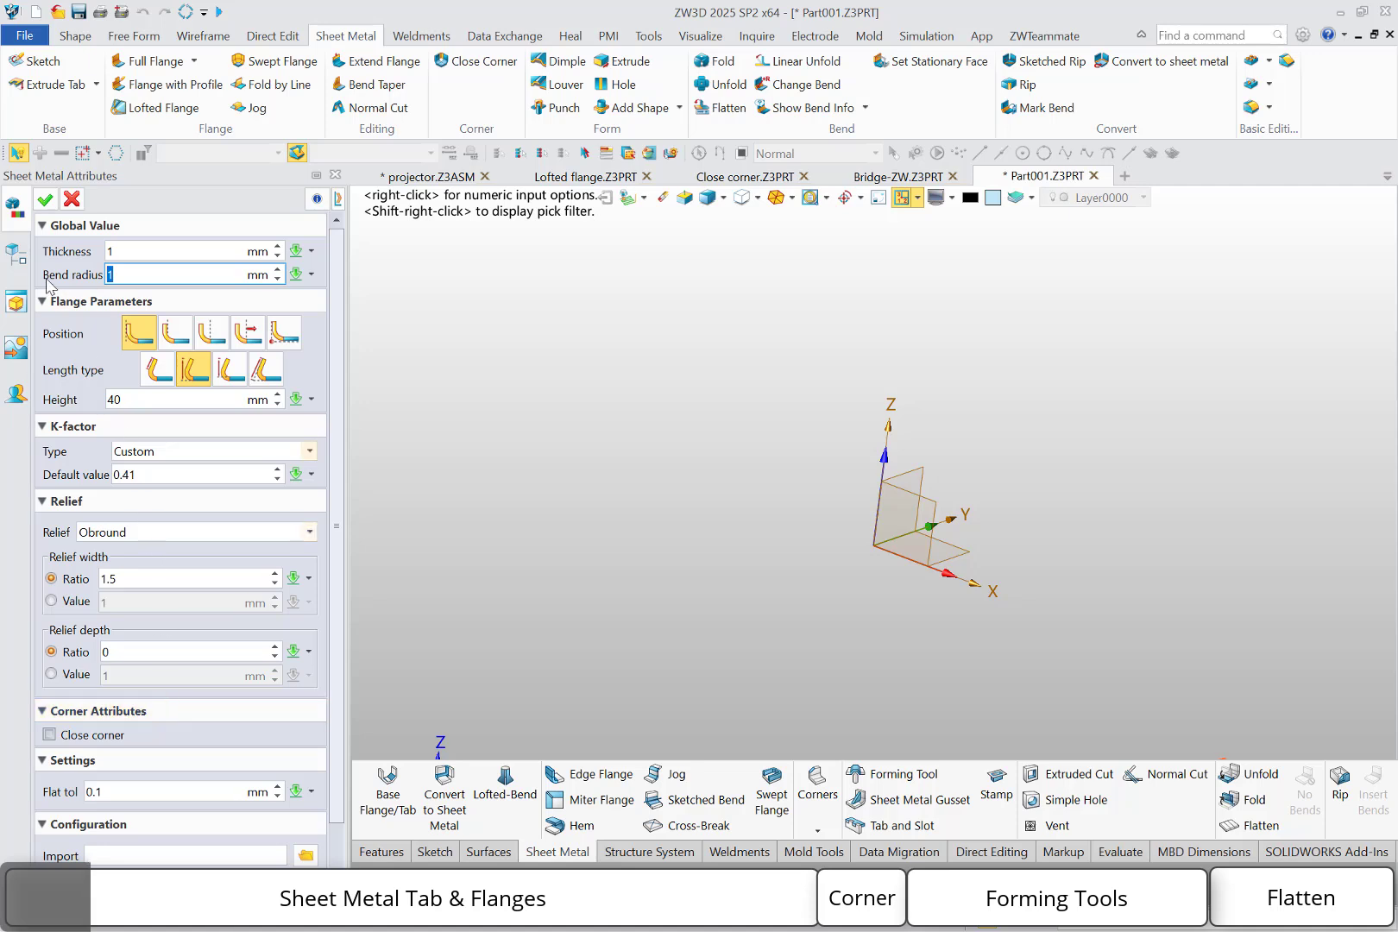
click(45, 201)
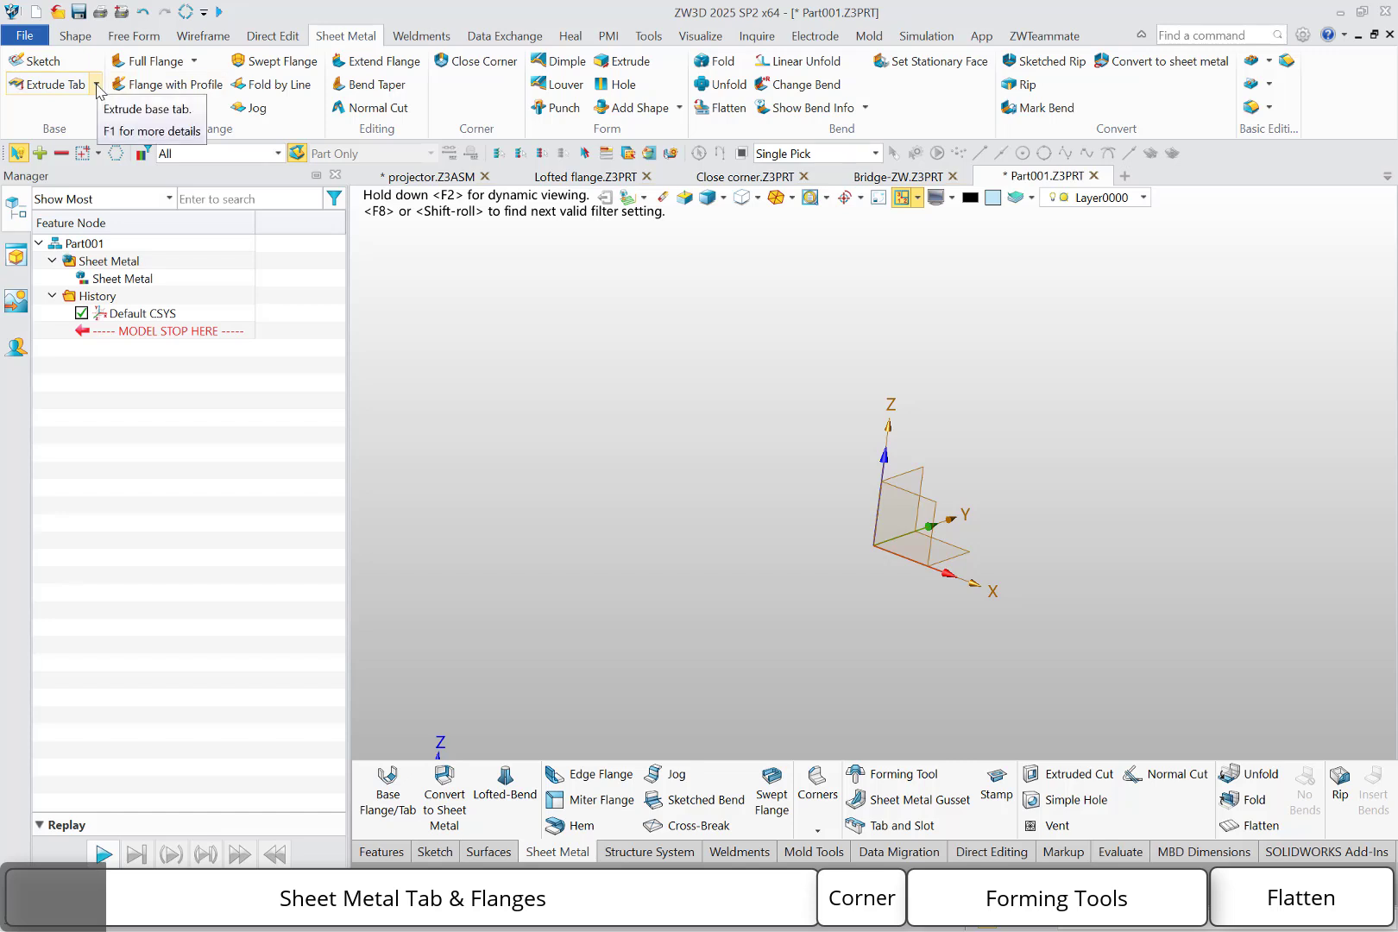
Create a 1 mm thick Extrude Tab from a 140 × 70 mm rectangle centred on the origin of the XY plane
click(98, 86)
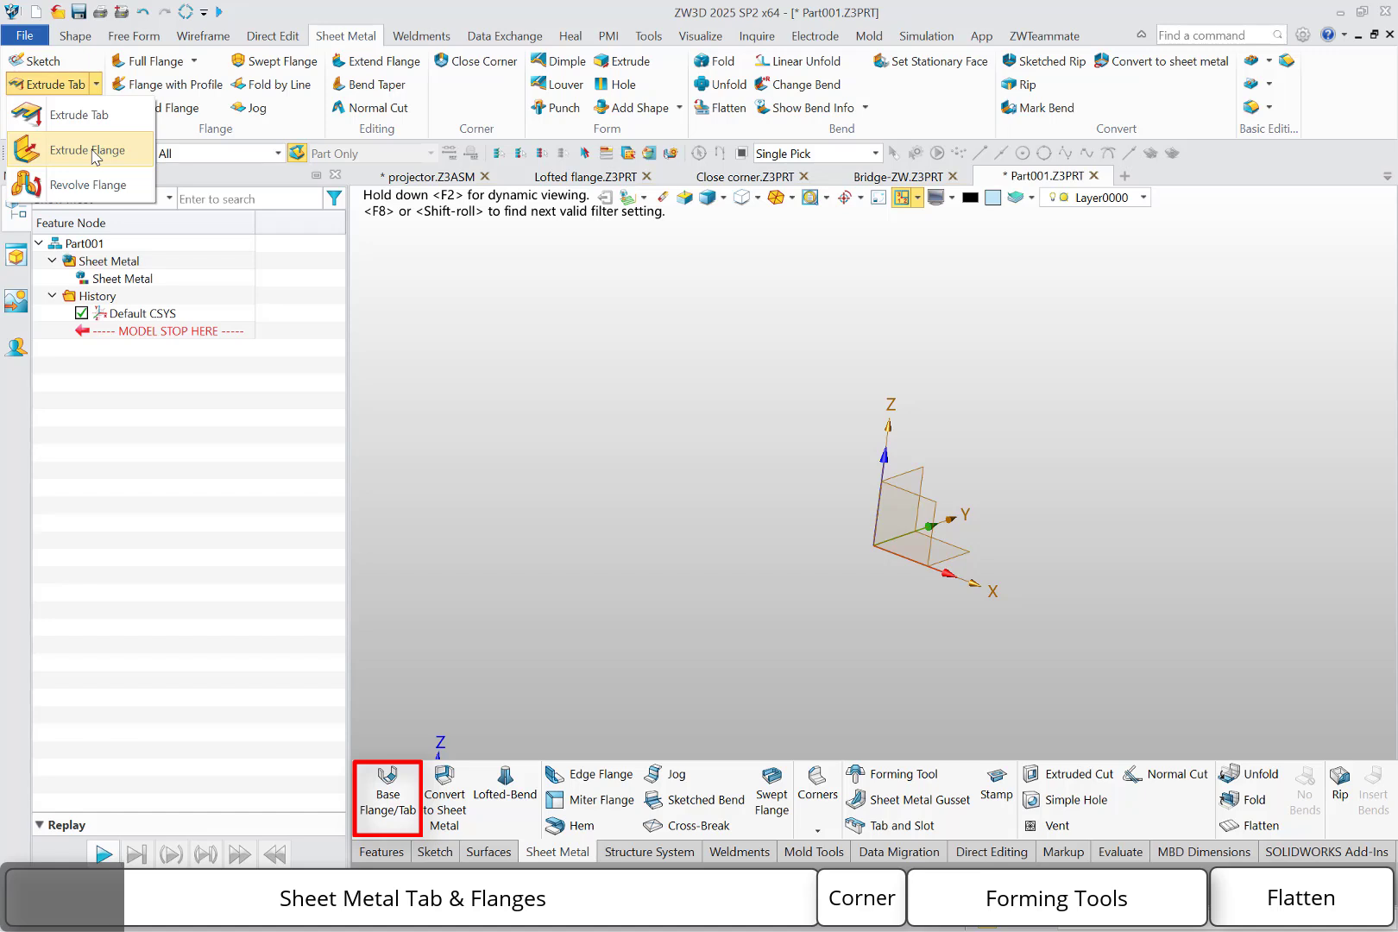
click(93, 115)
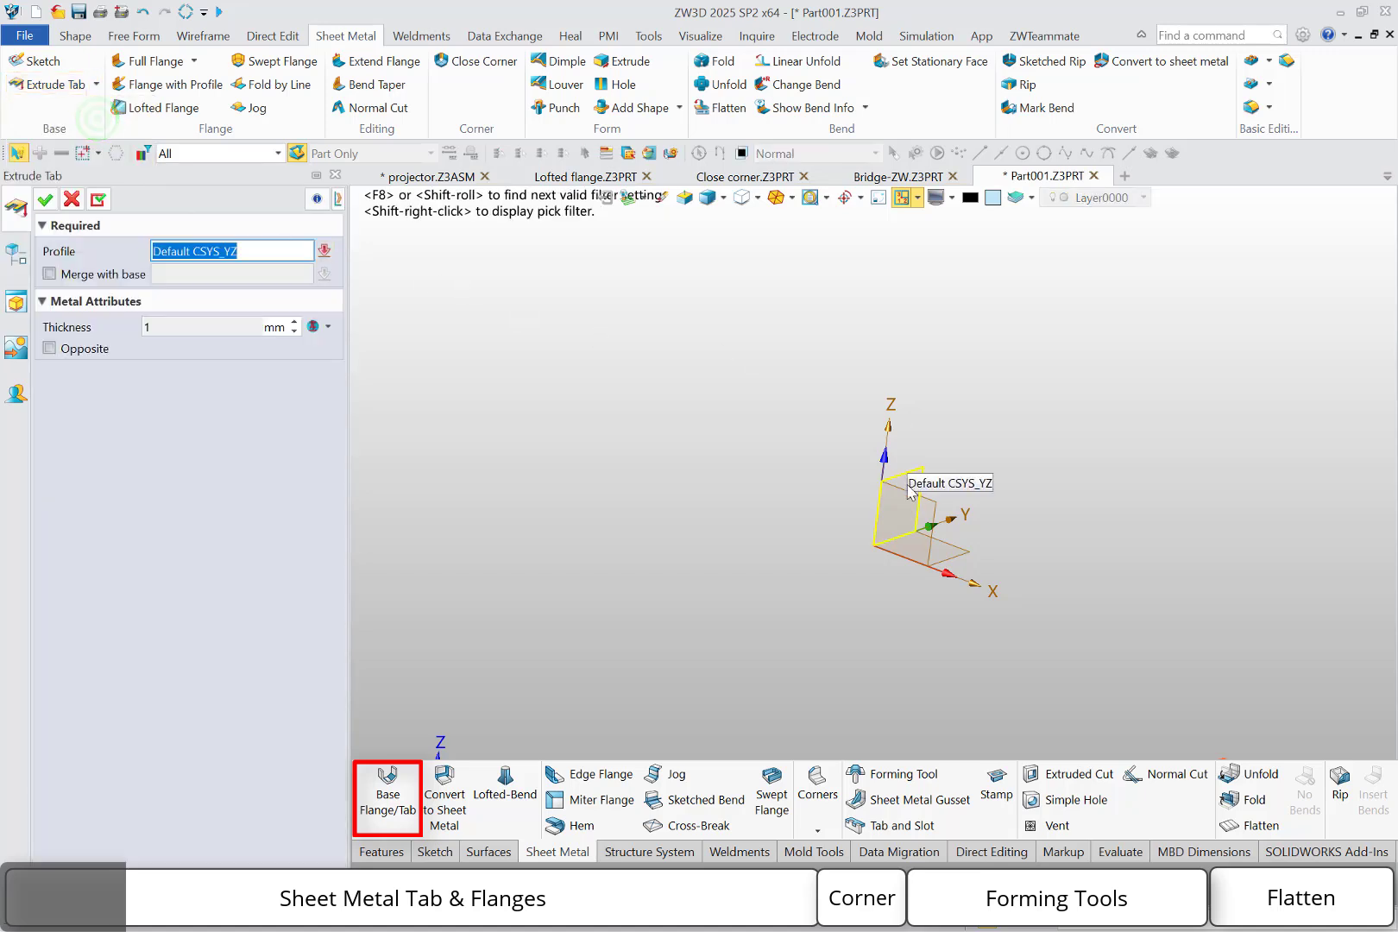
click(945, 555)
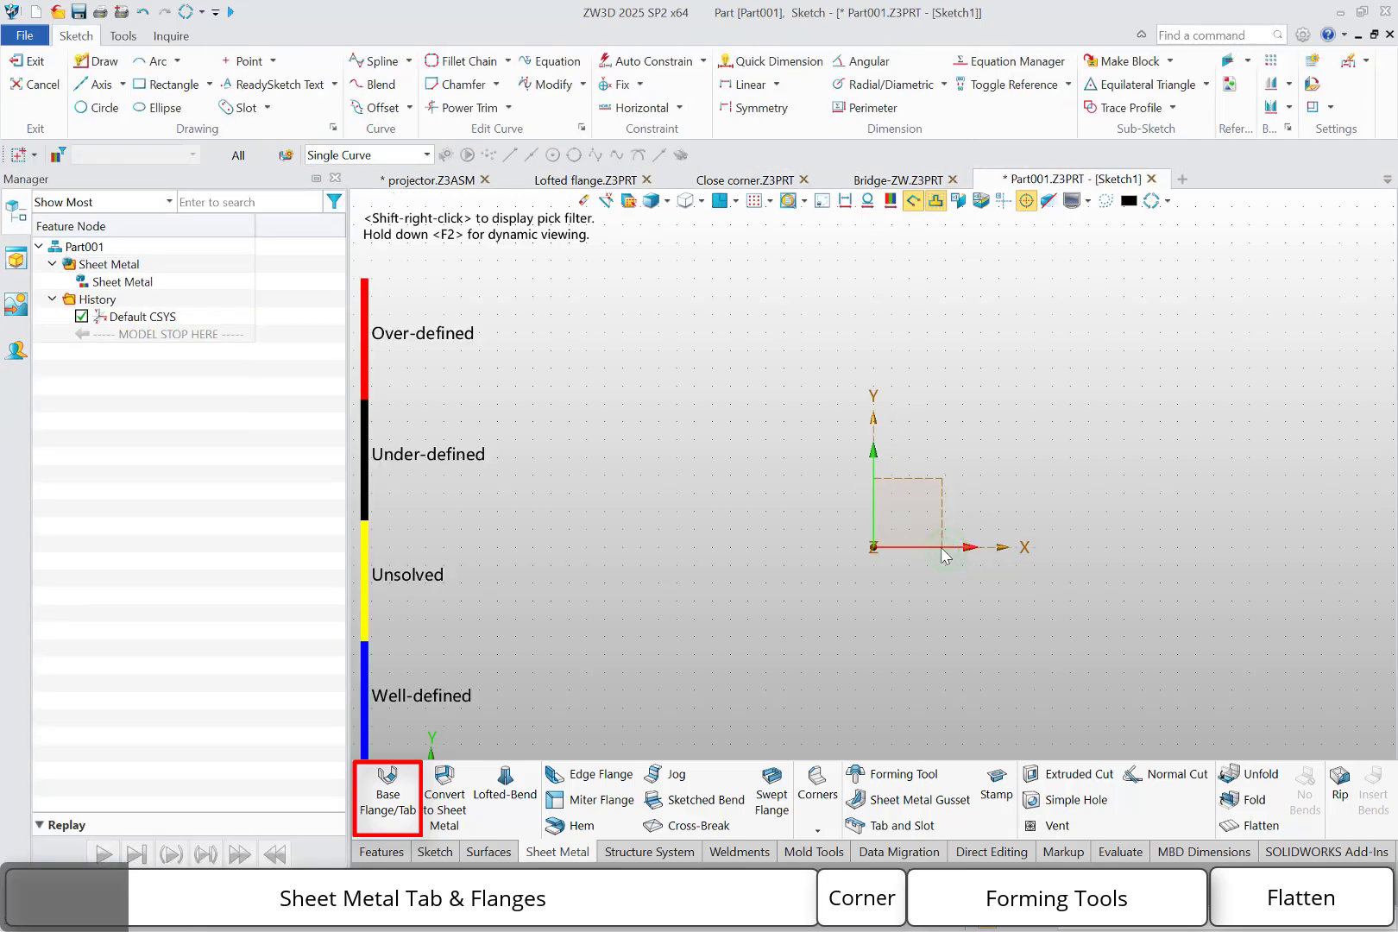
right_drag(959, 475, 919, 529)
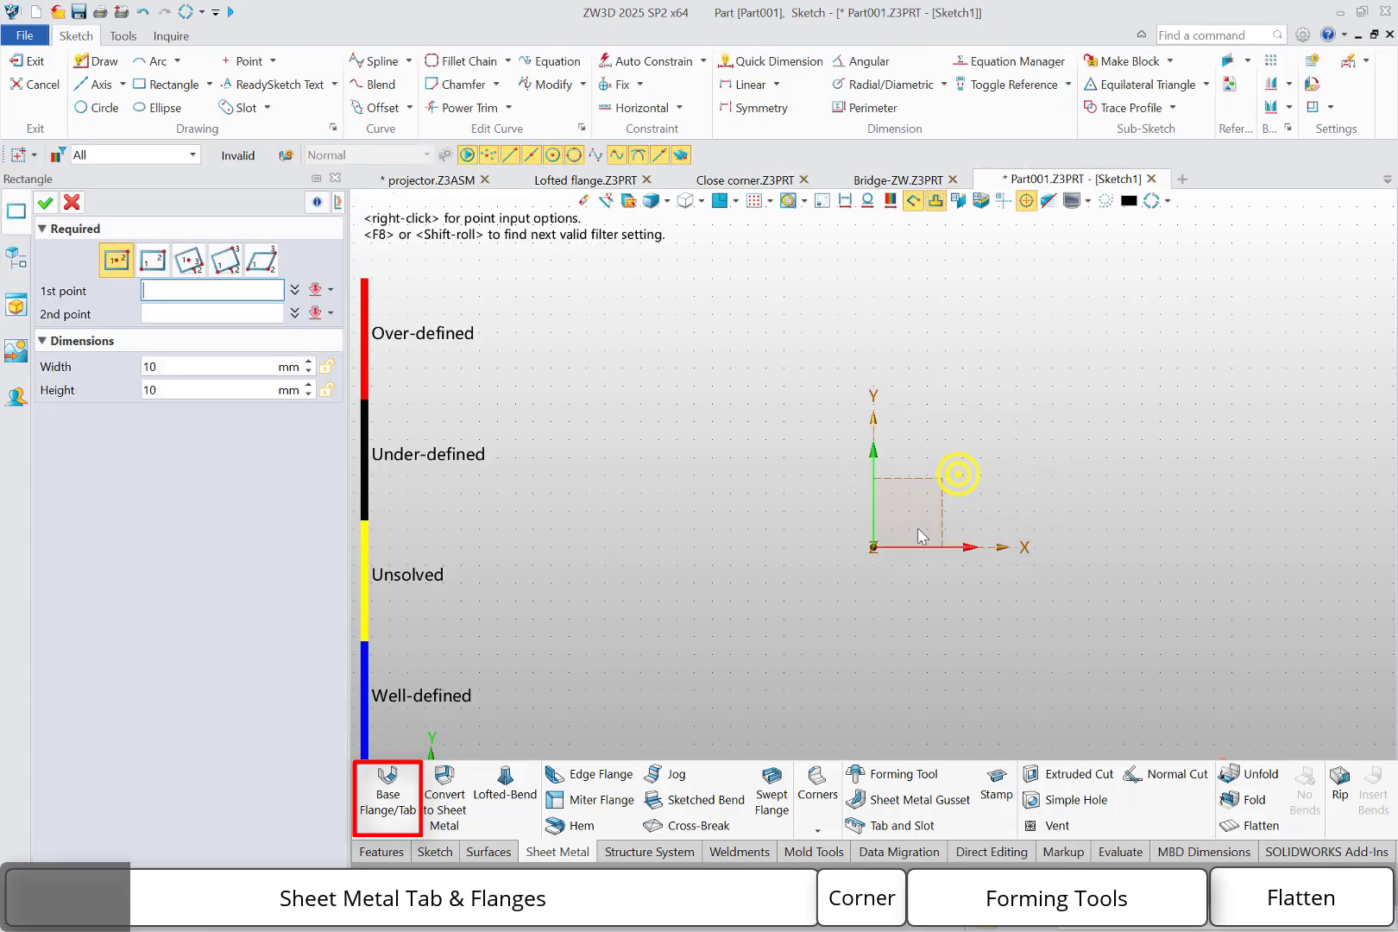
click(872, 548)
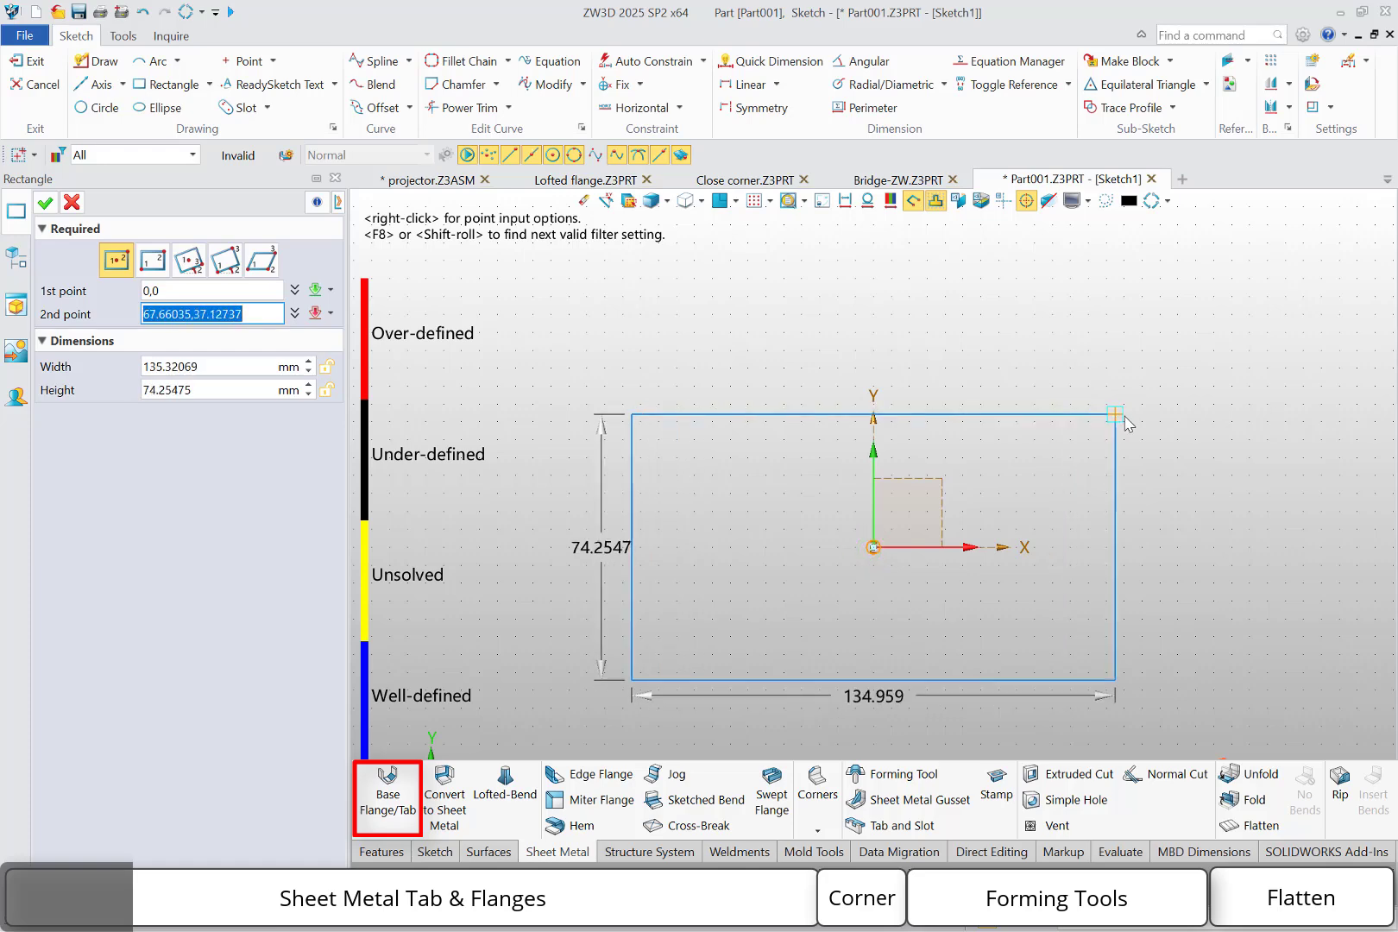
click(1128, 411)
right_click(1083, 374)
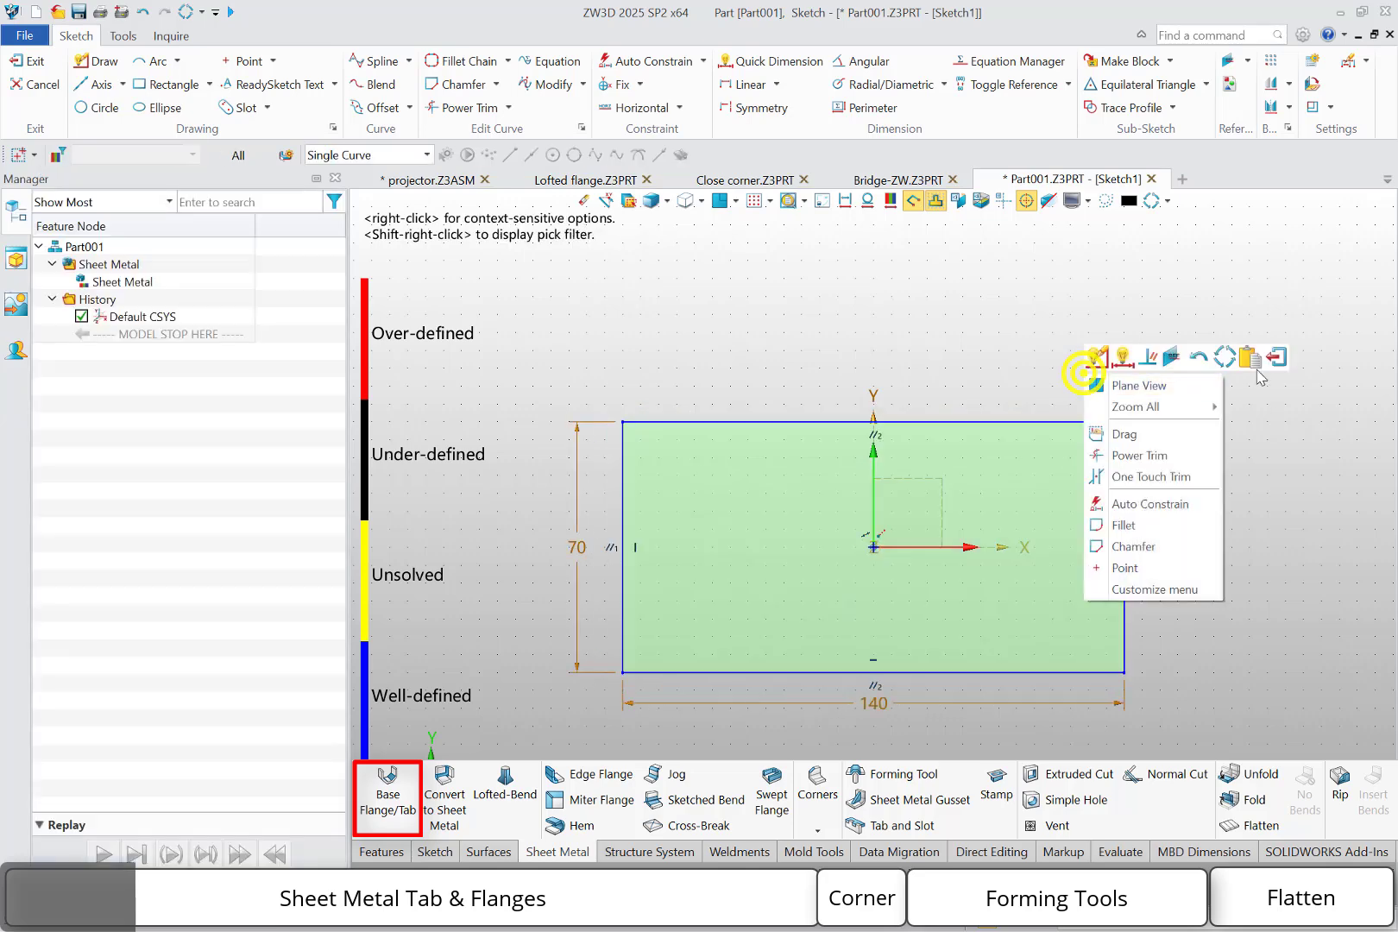
click(1276, 356)
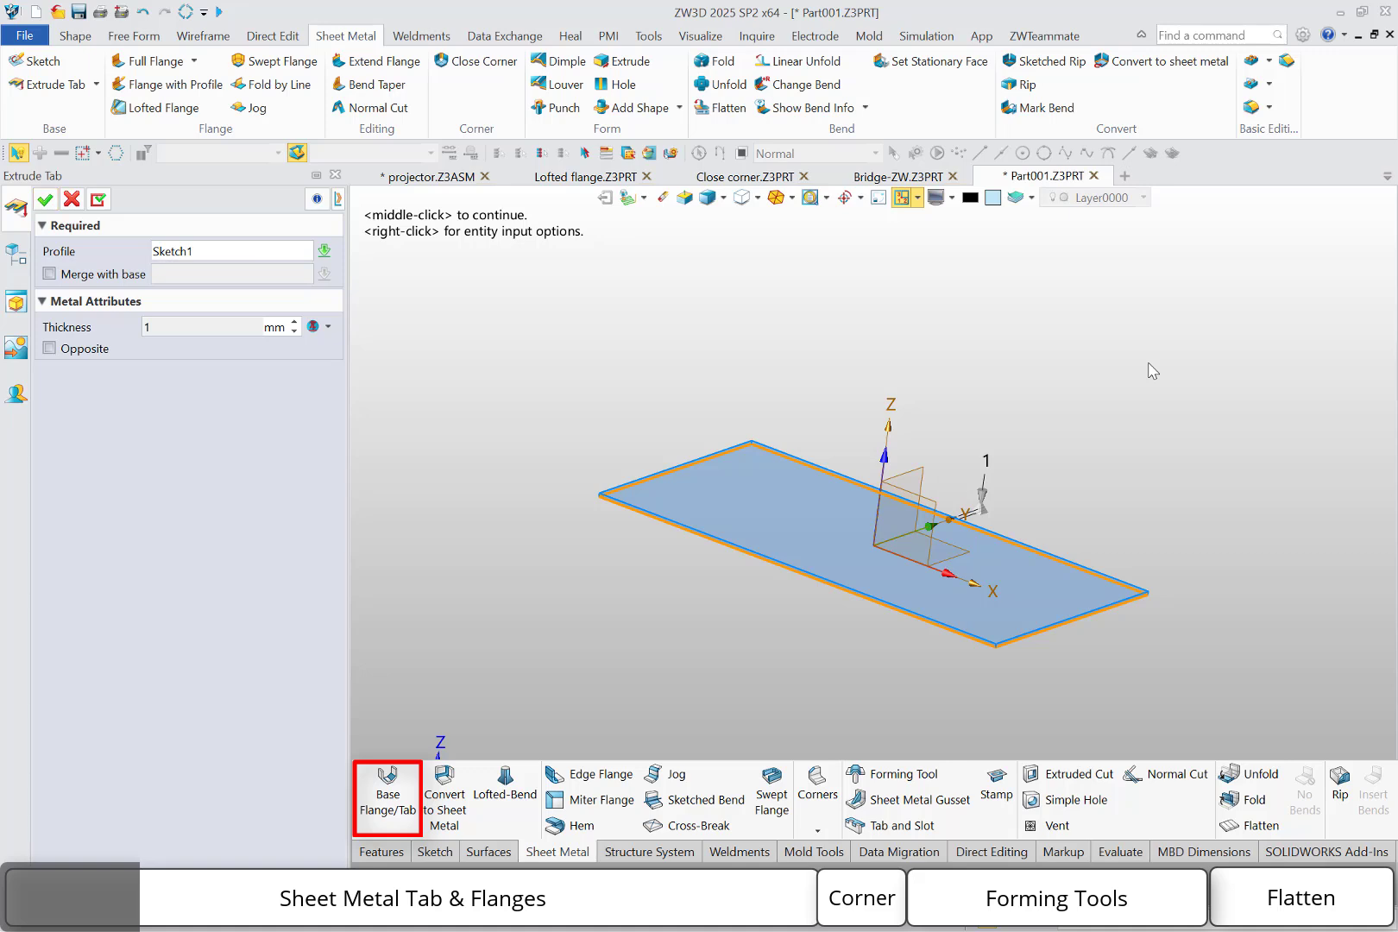
middle_click(1152, 371)
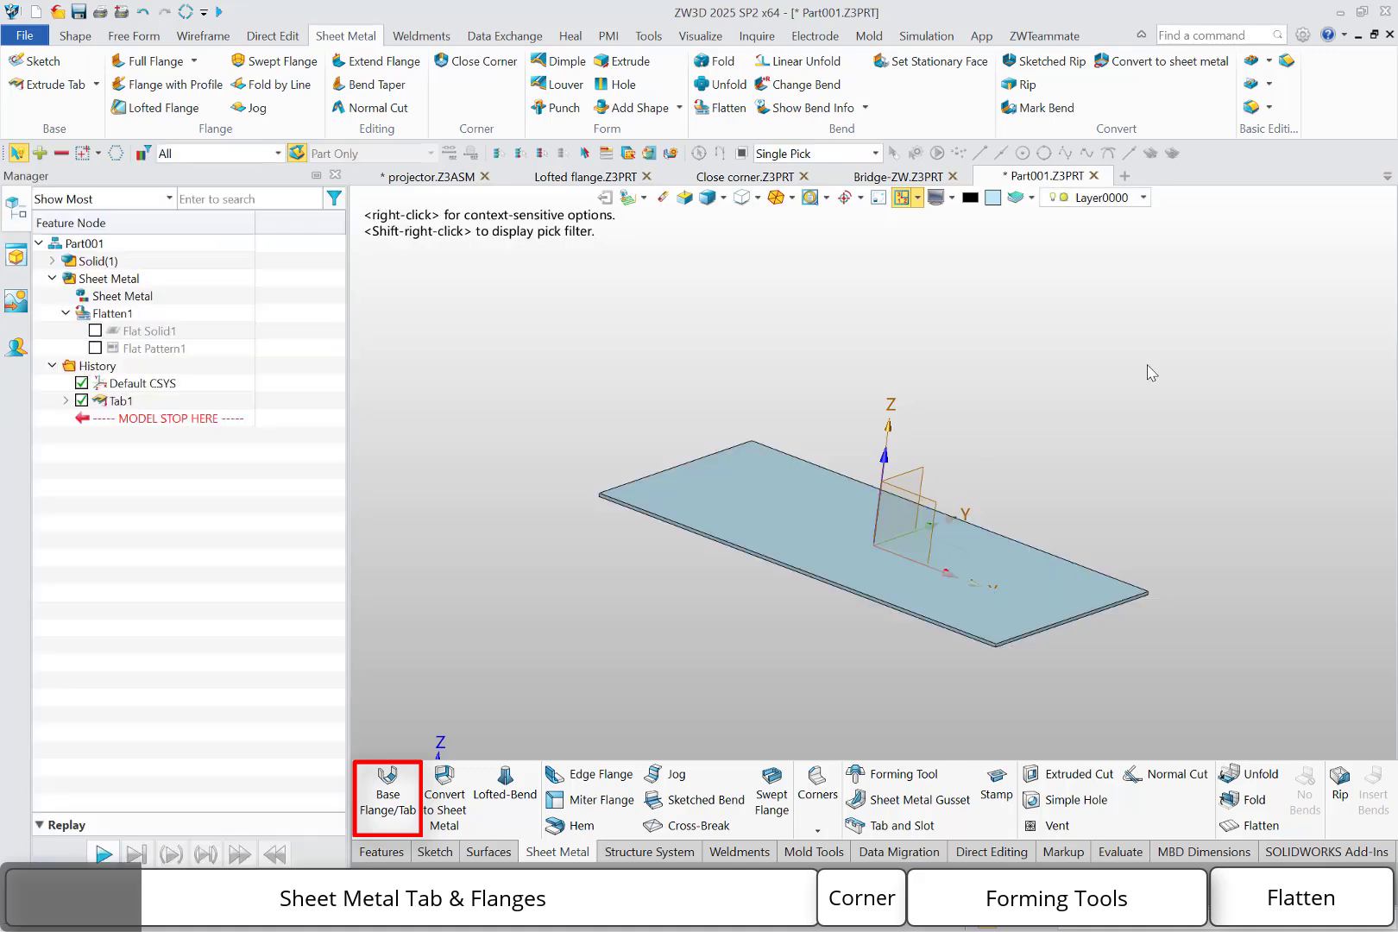
Start an Extrude Flange on the XZ plane and sketch an open U-shaped line profile beside the tab, beyond its +X end
click(95, 84)
click(95, 149)
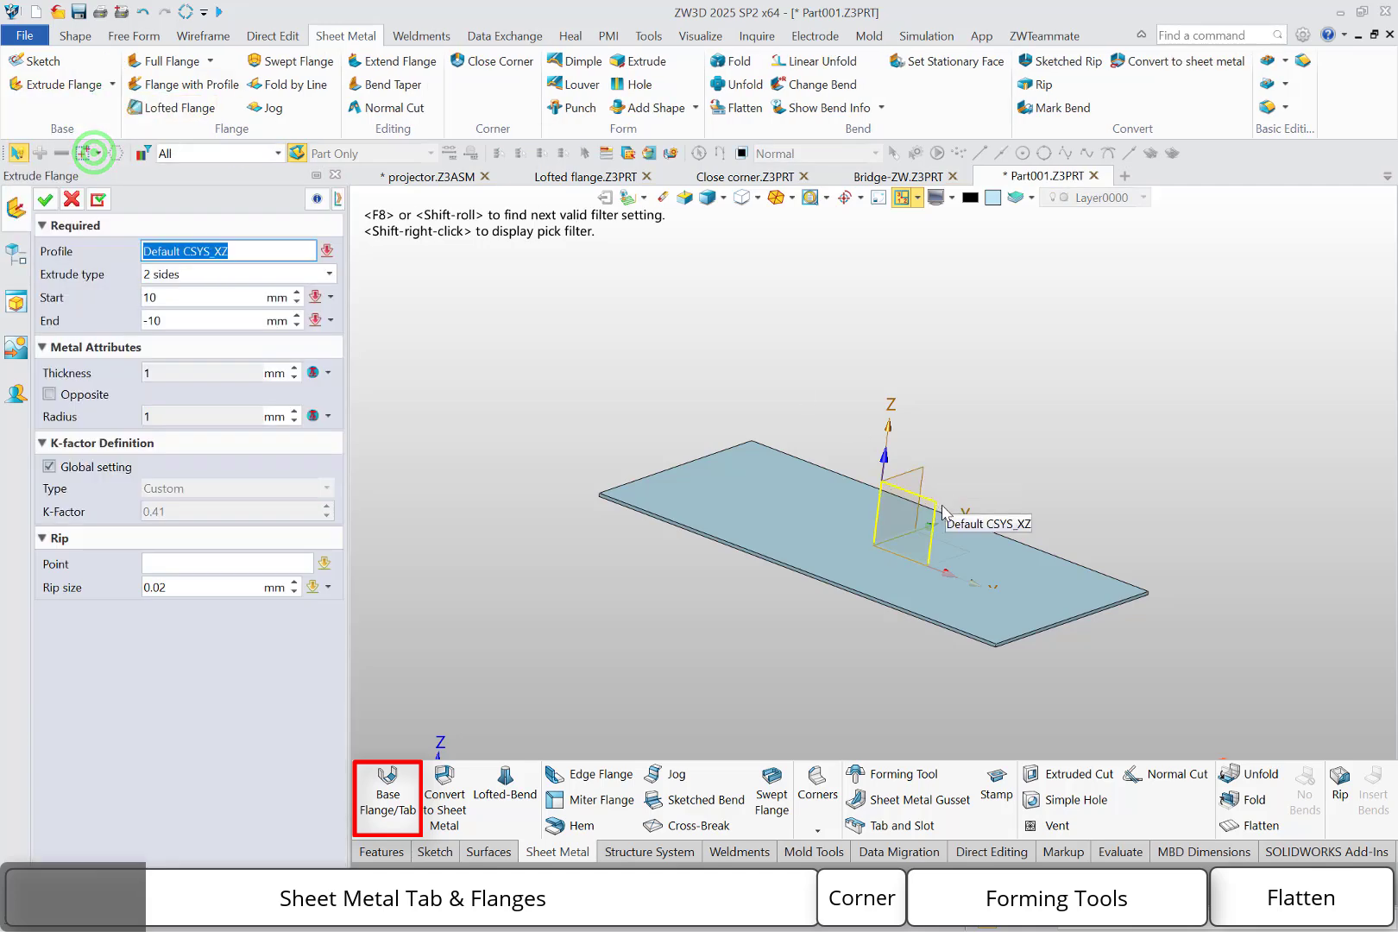
click(936, 509)
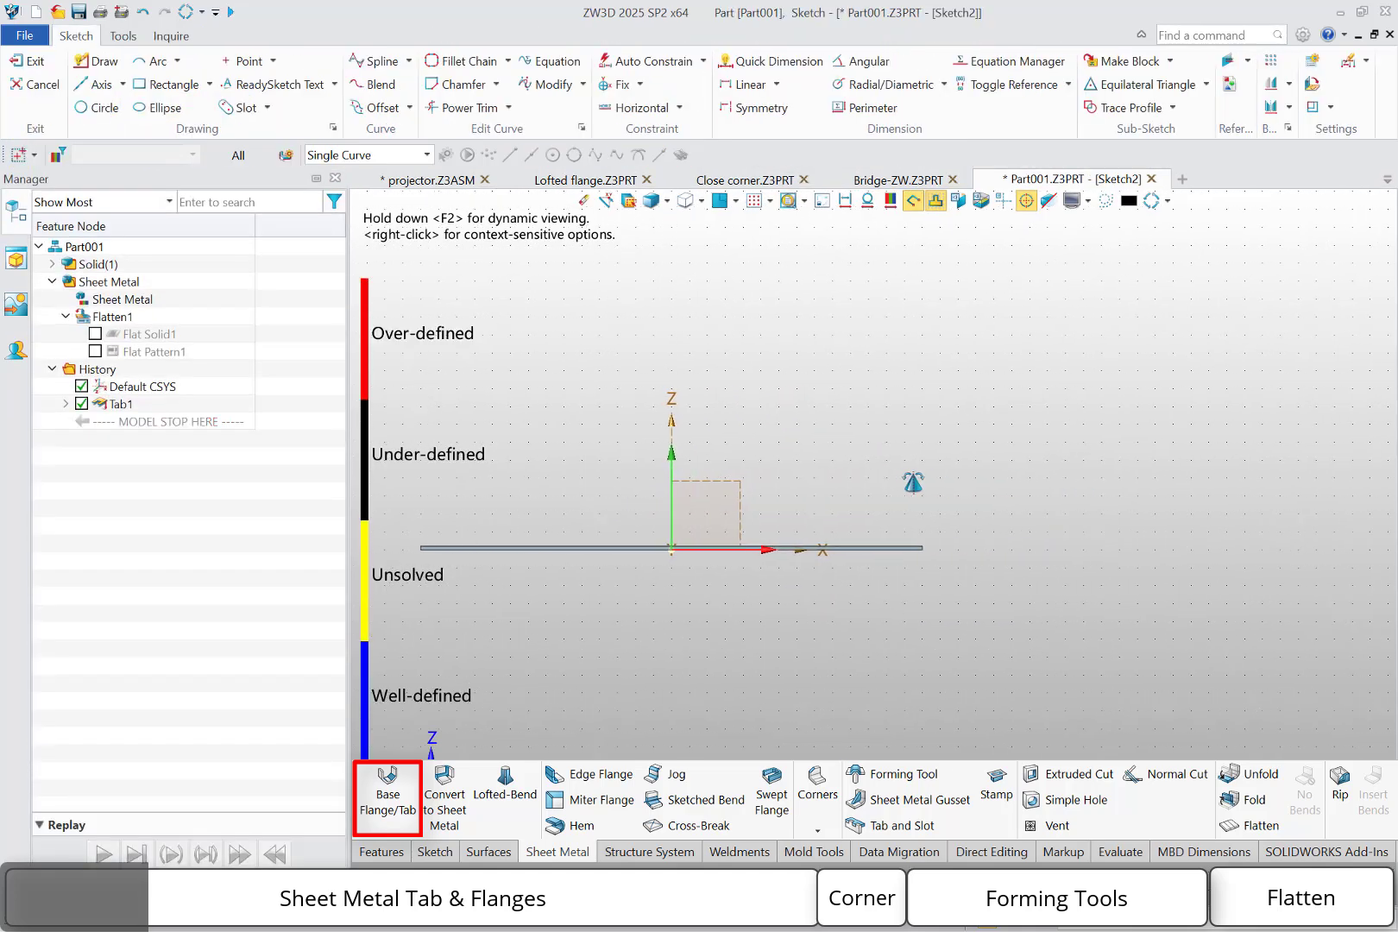
click(114, 61)
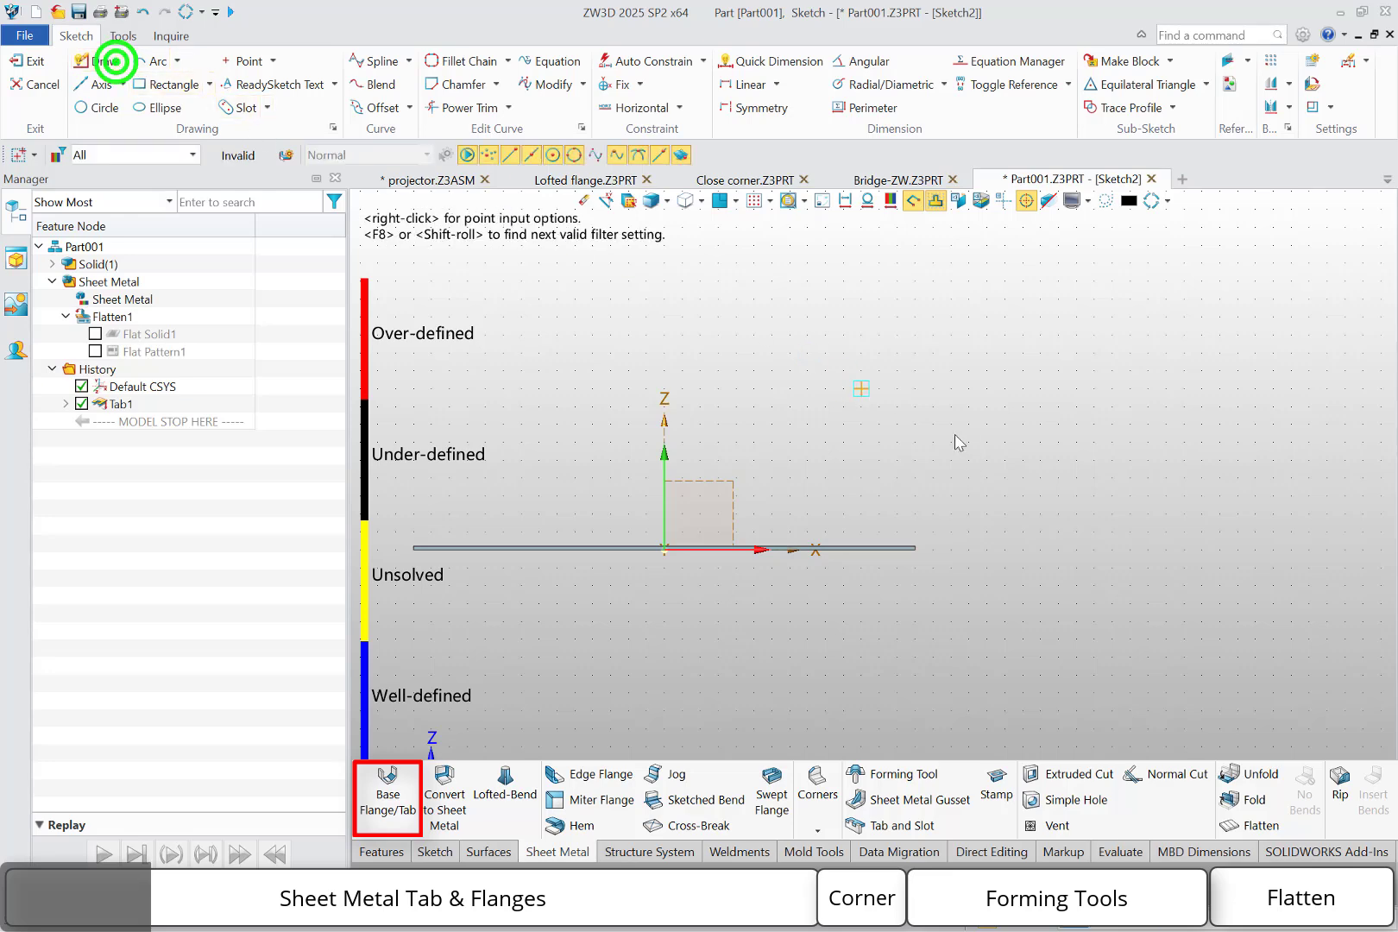
click(1003, 406)
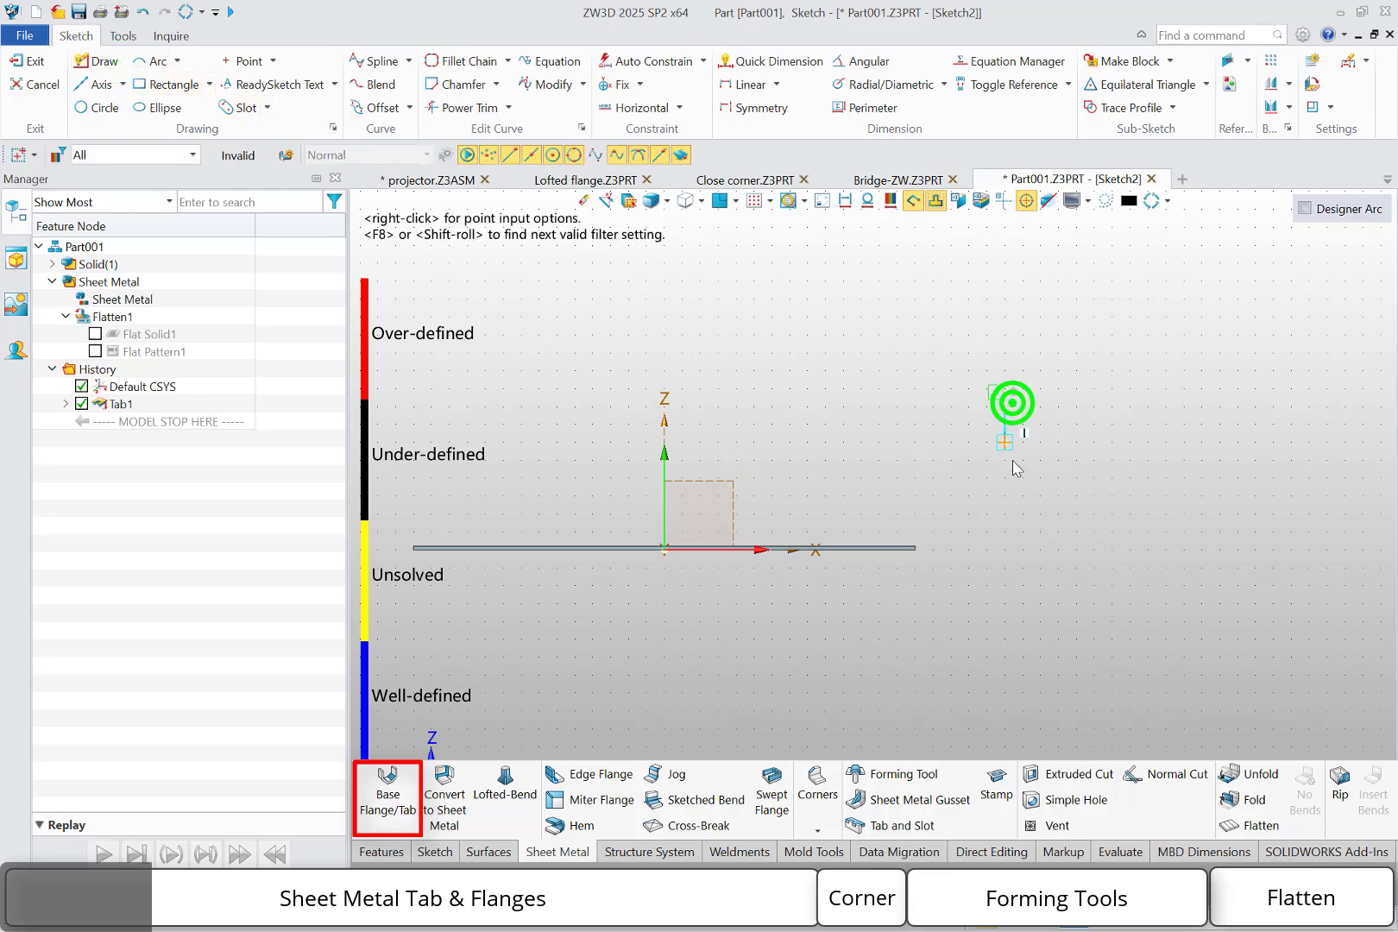
click(1003, 542)
click(1247, 542)
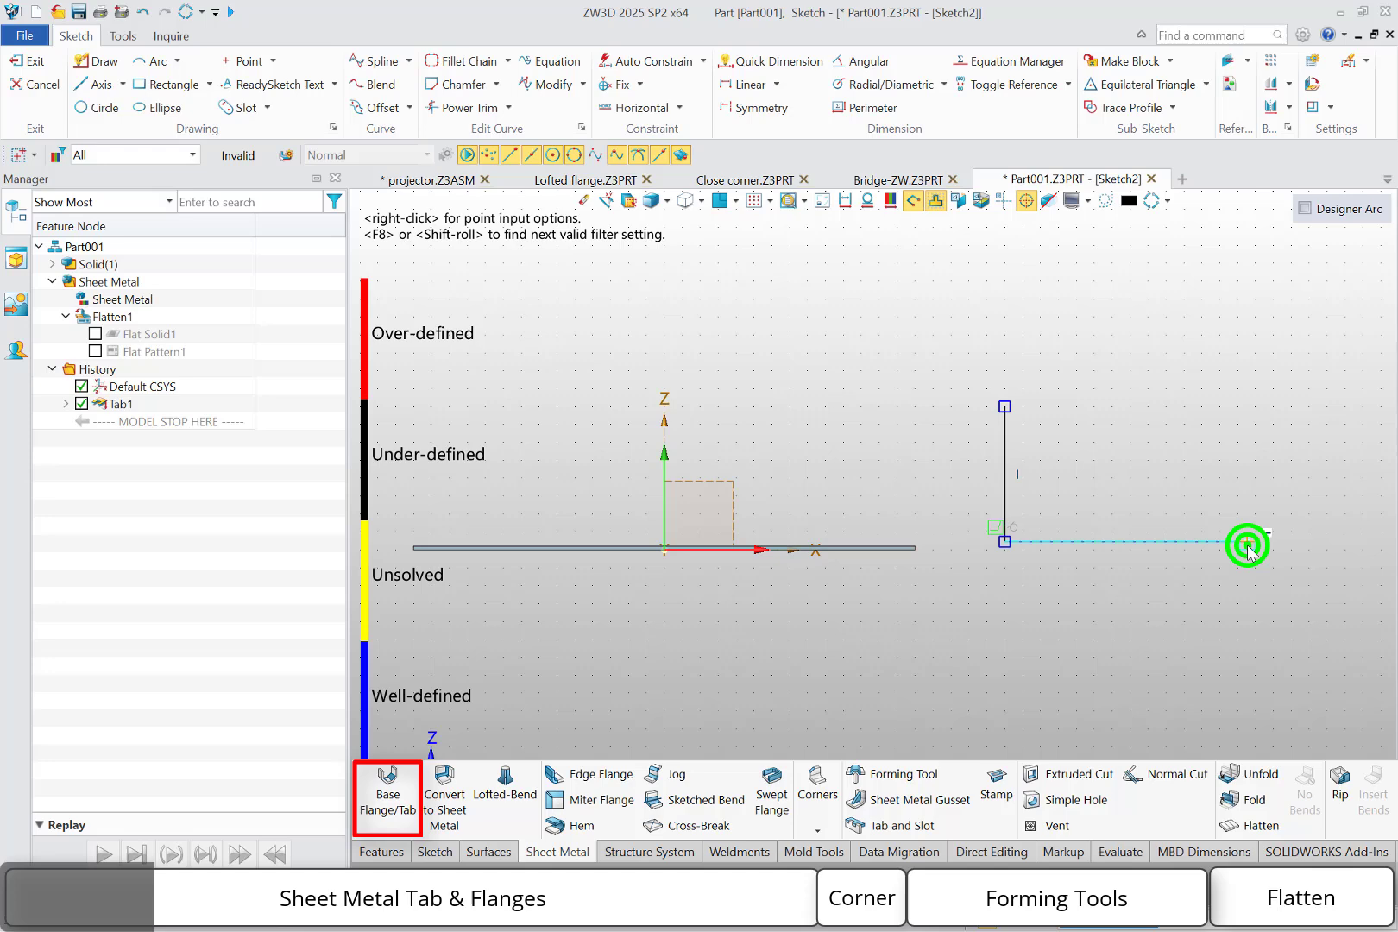
click(1248, 407)
key(Escape)
Finish the U-shaped sketch and extrude it as a 1 mm thick two-sided flange from 10 to -10 mm
right_click(1222, 348)
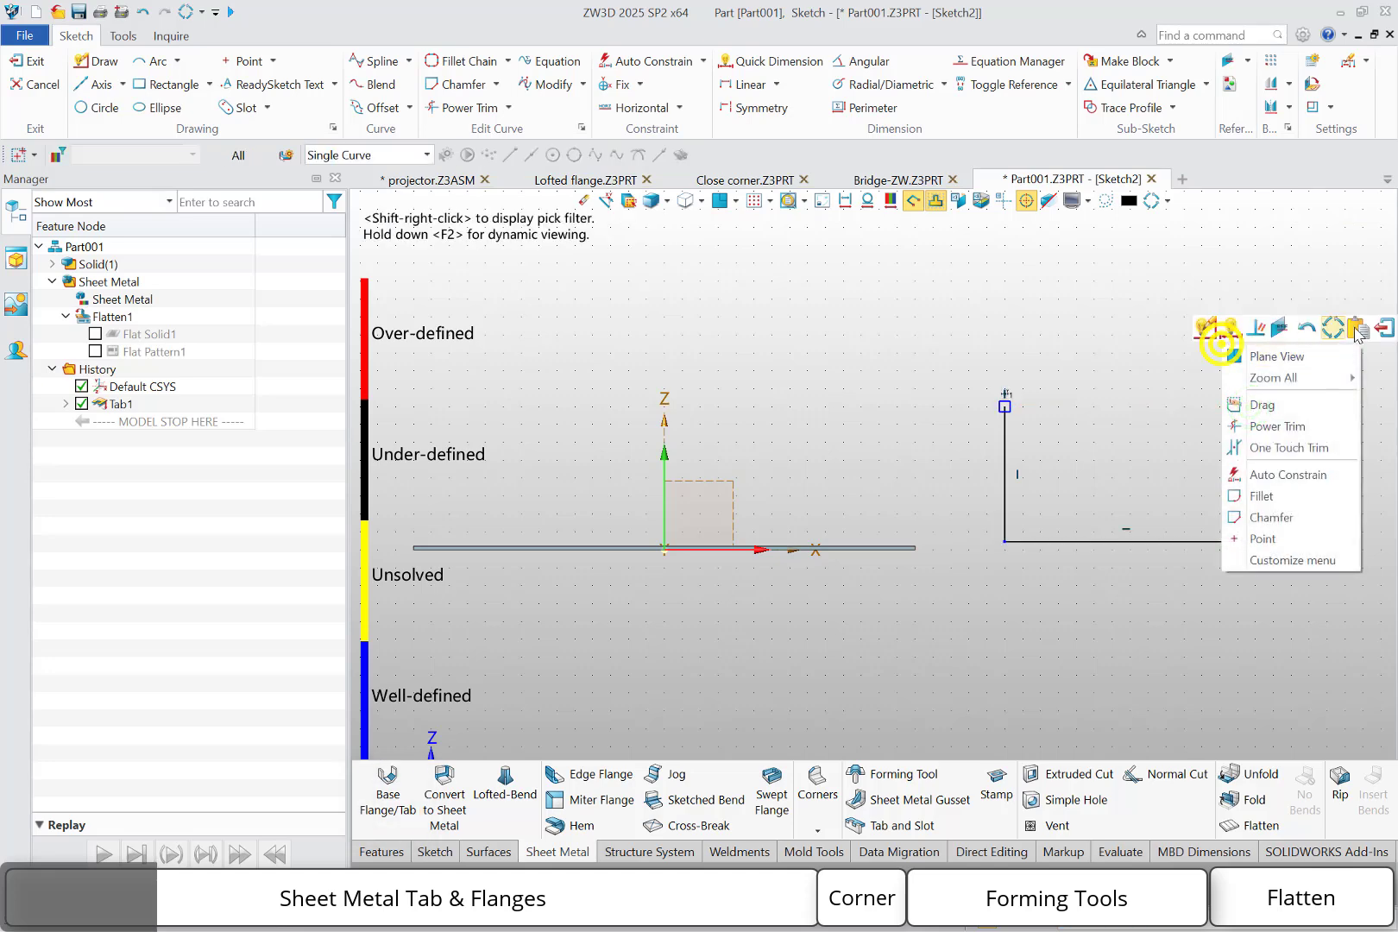
click(1387, 327)
click(873, 562)
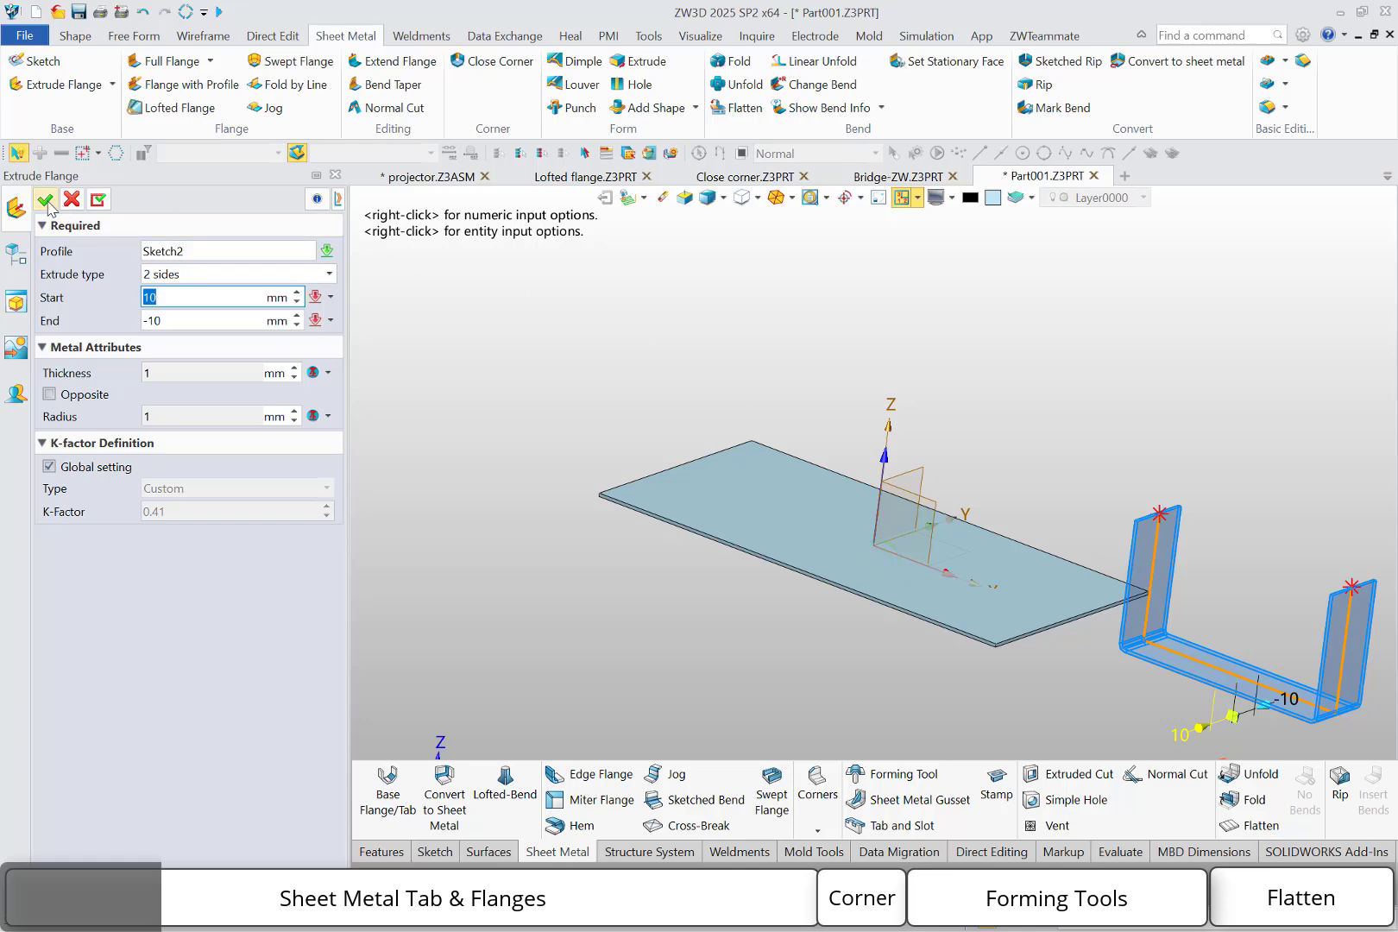
click(46, 201)
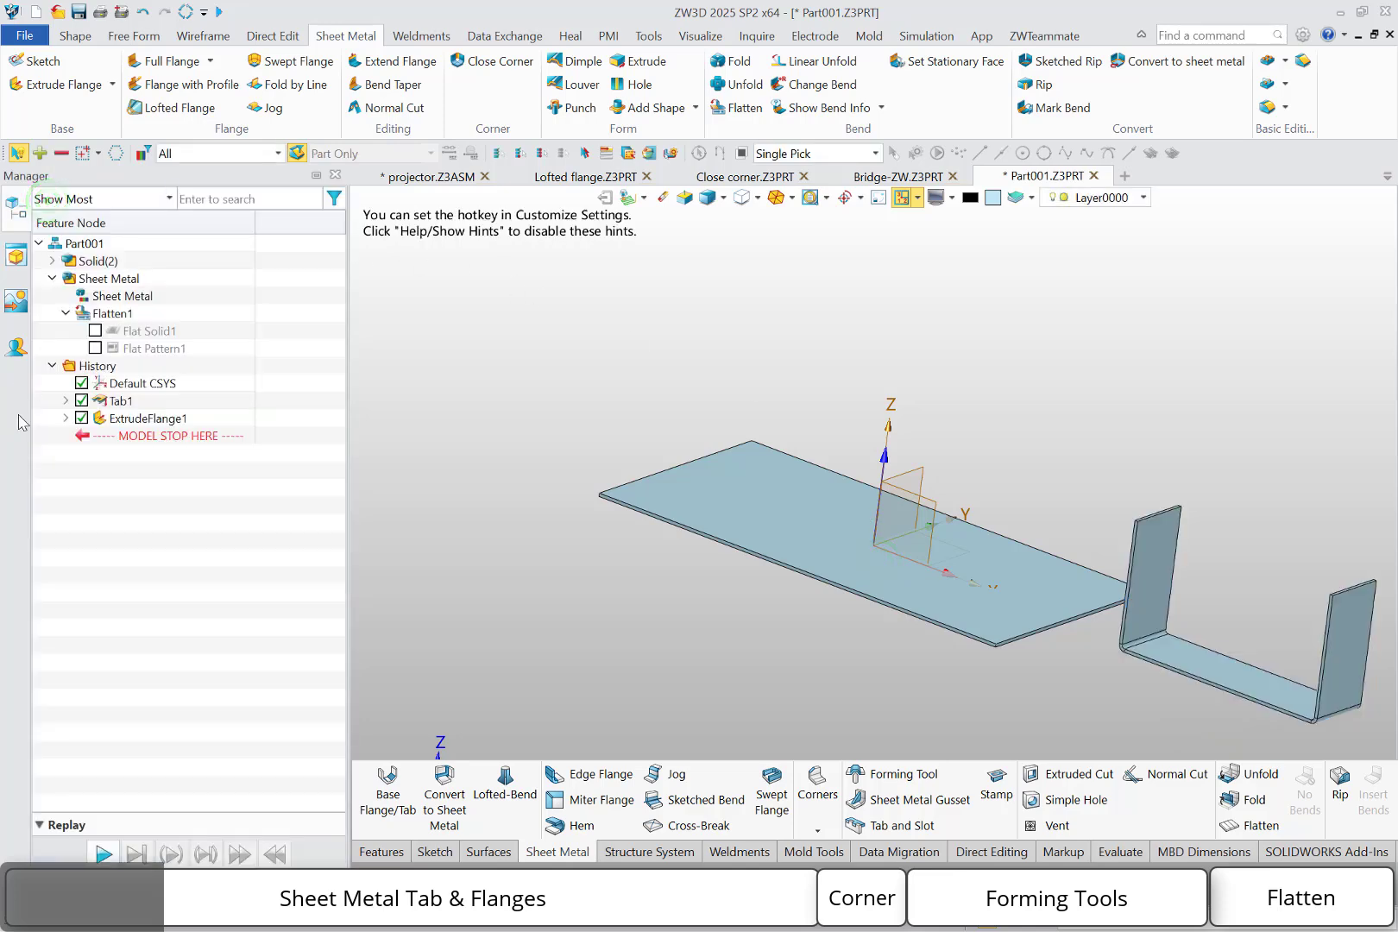
Roll the history back to just after Tab1 and set up a Flange with Profile on both short edges of the tab
drag(121, 438, 119, 420)
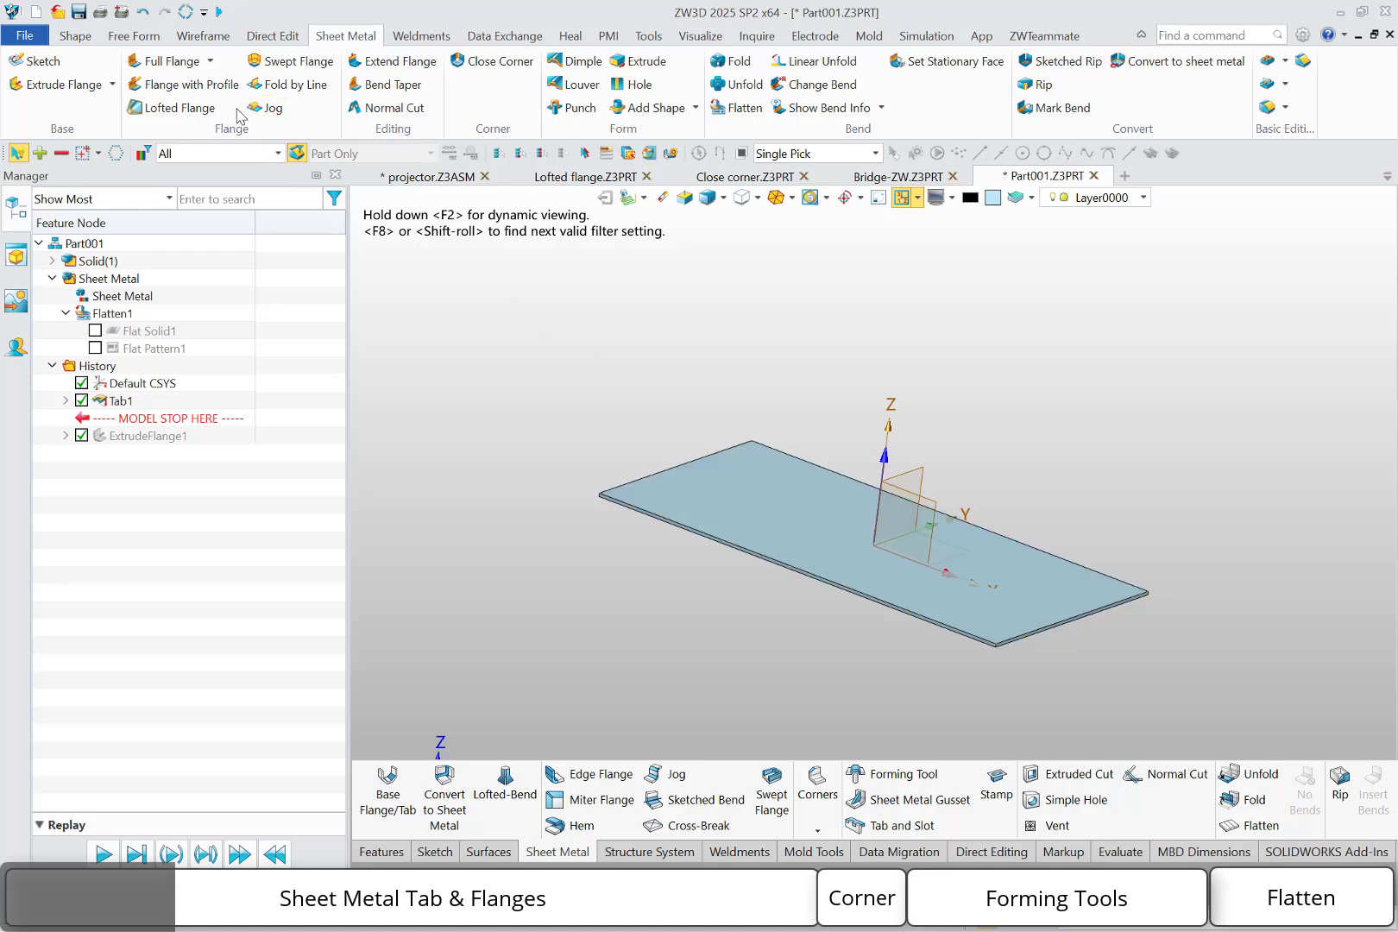
click(210, 61)
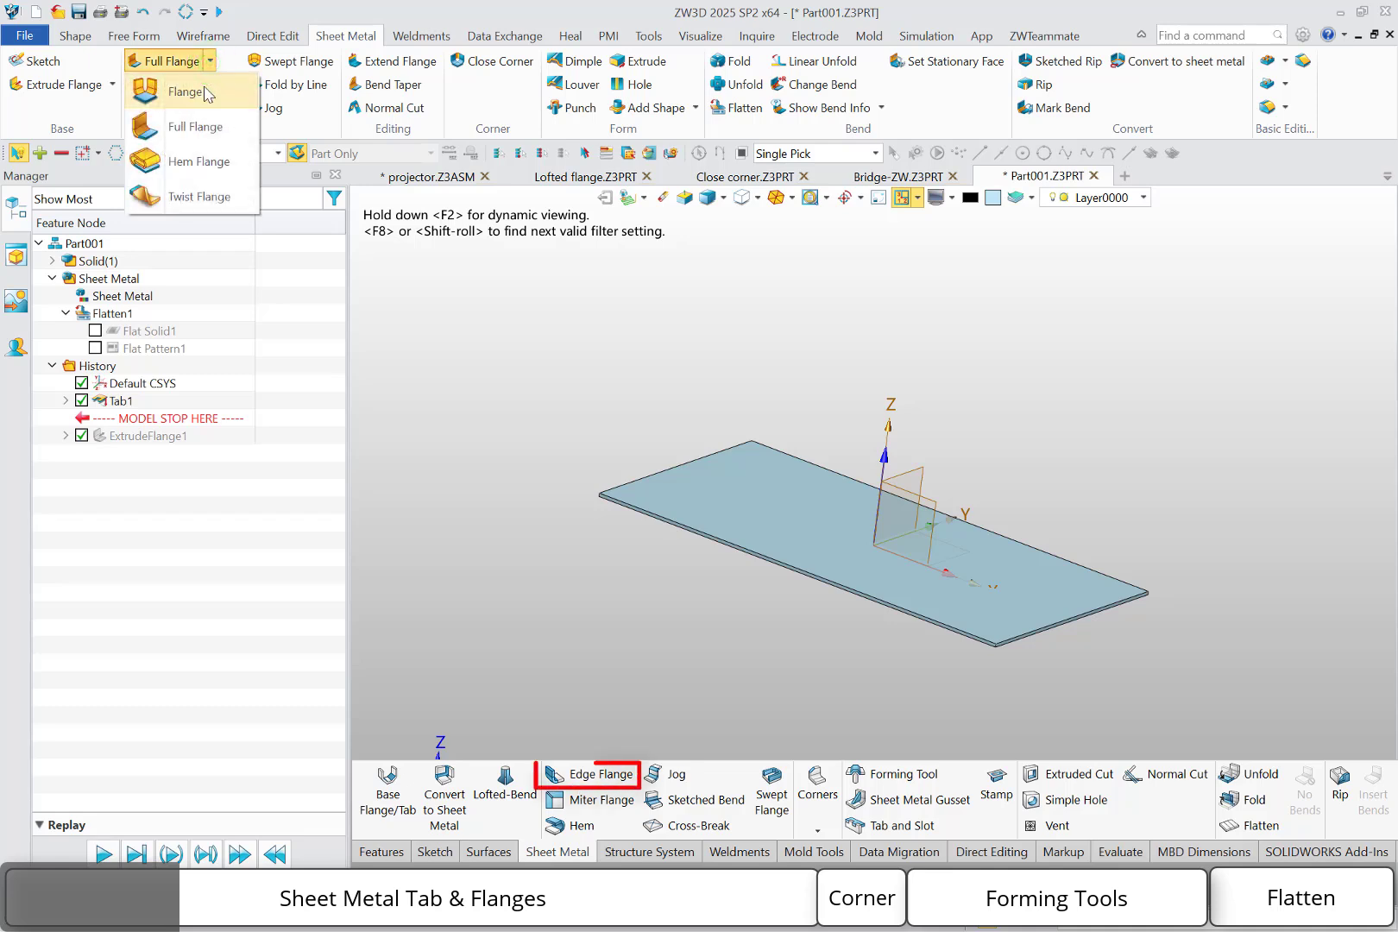
click(415, 285)
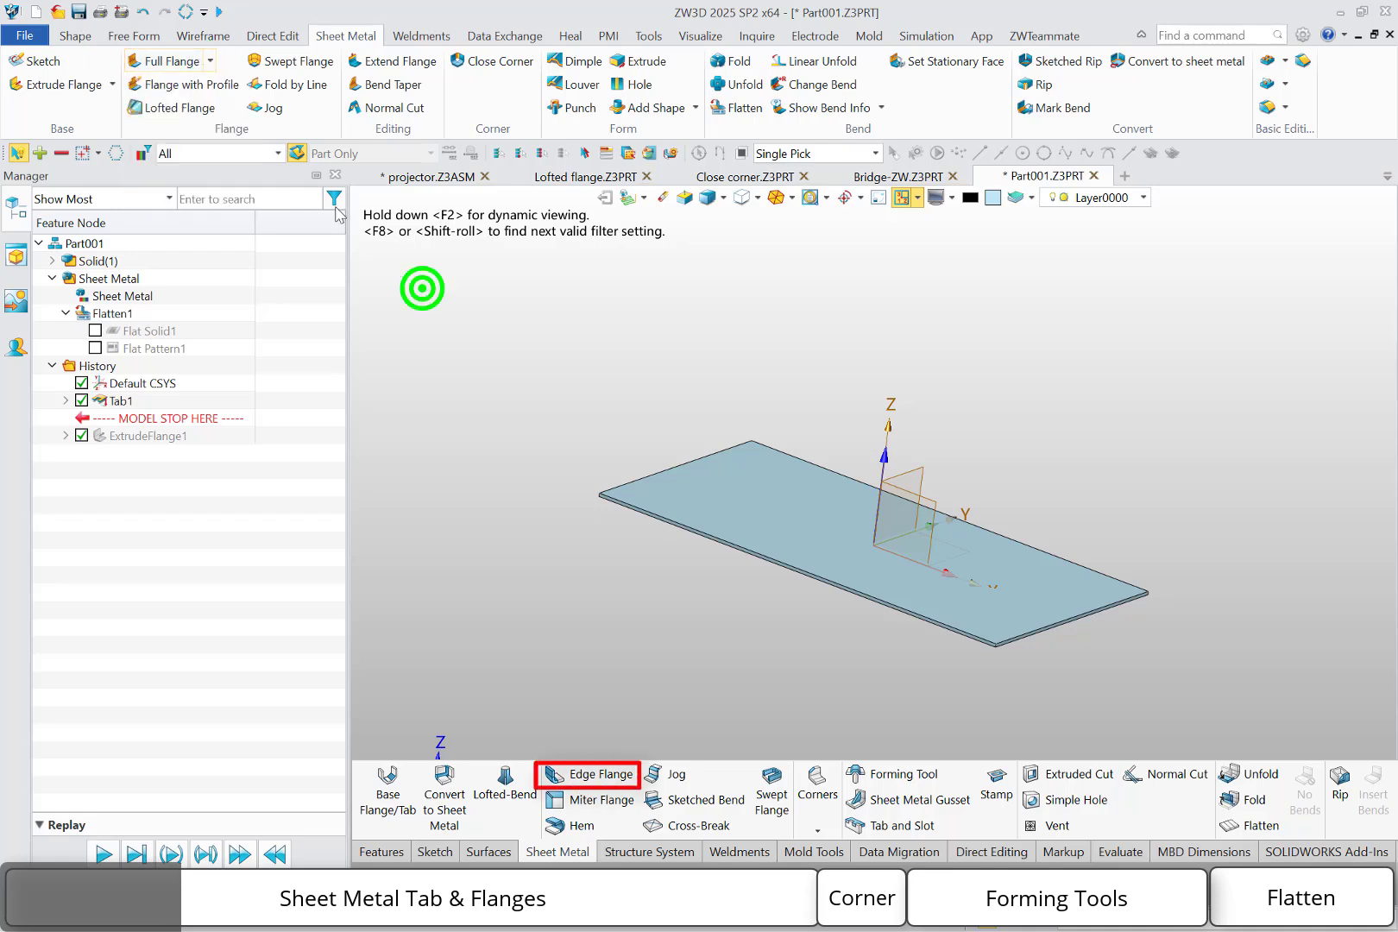
click(205, 85)
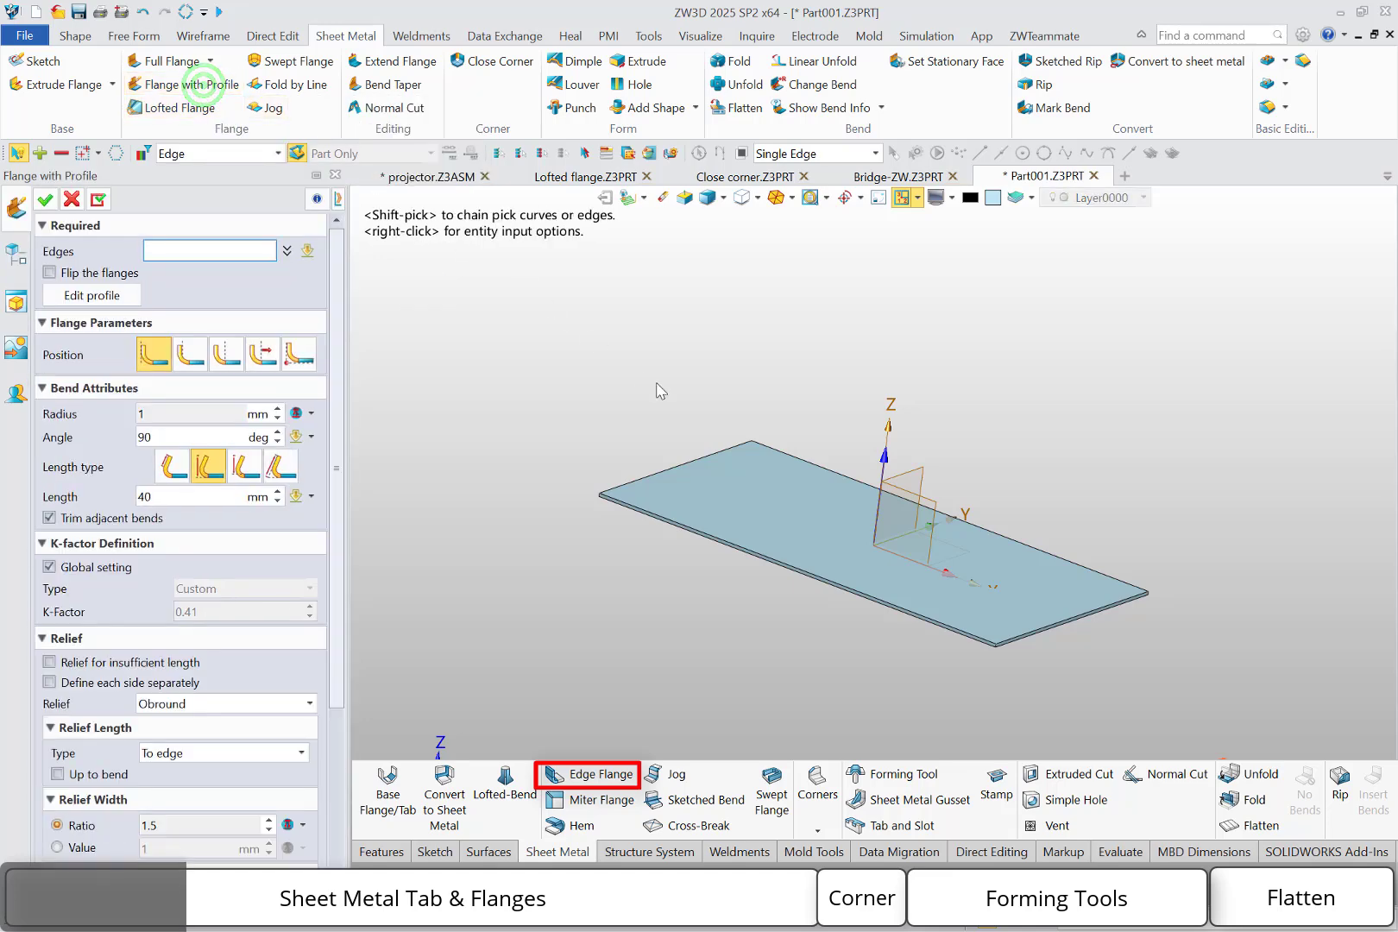
click(668, 469)
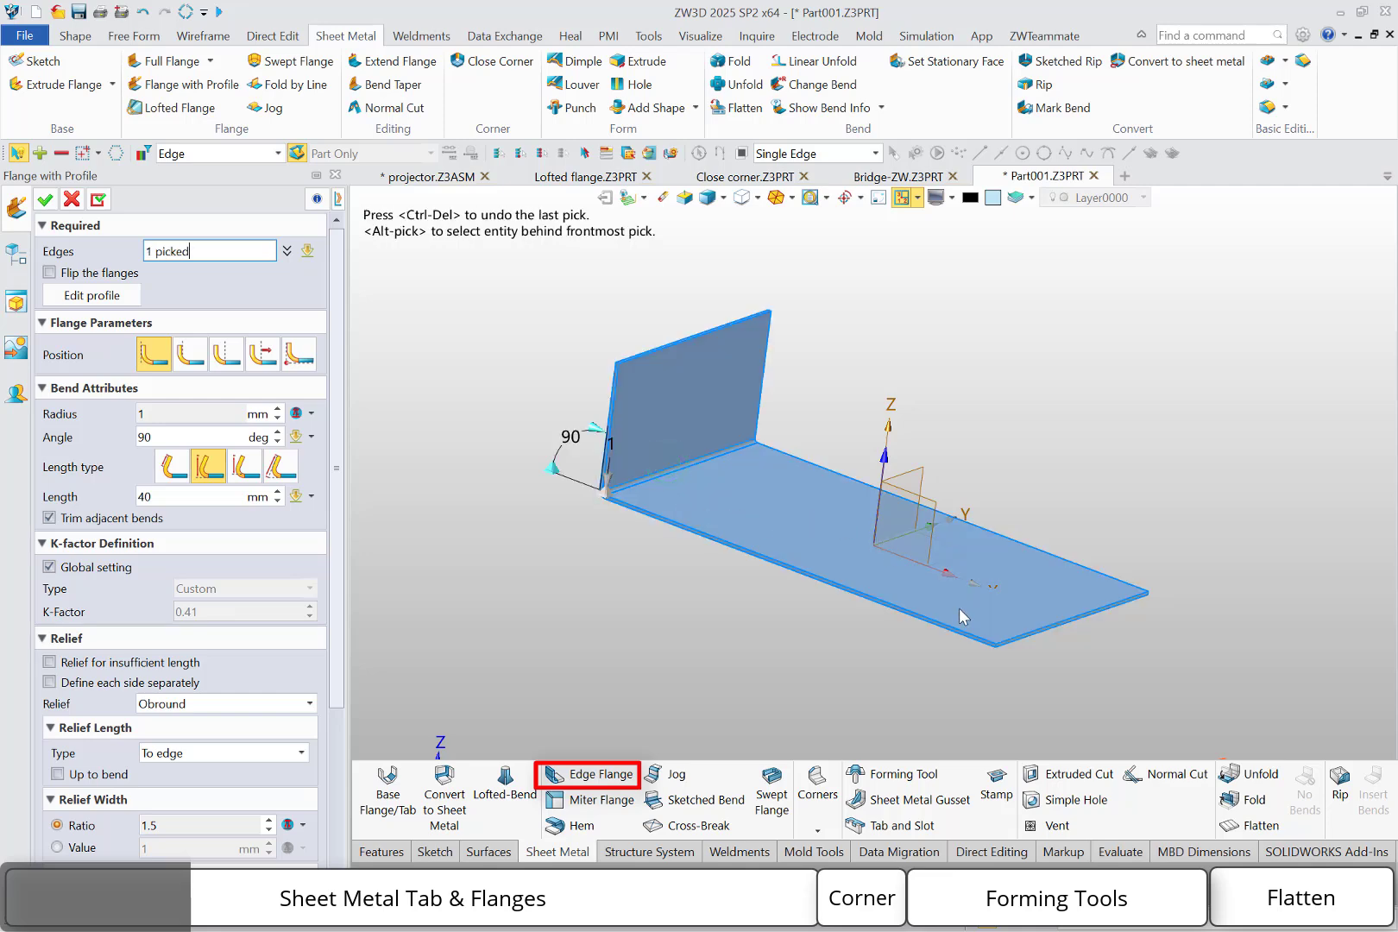
click(1023, 632)
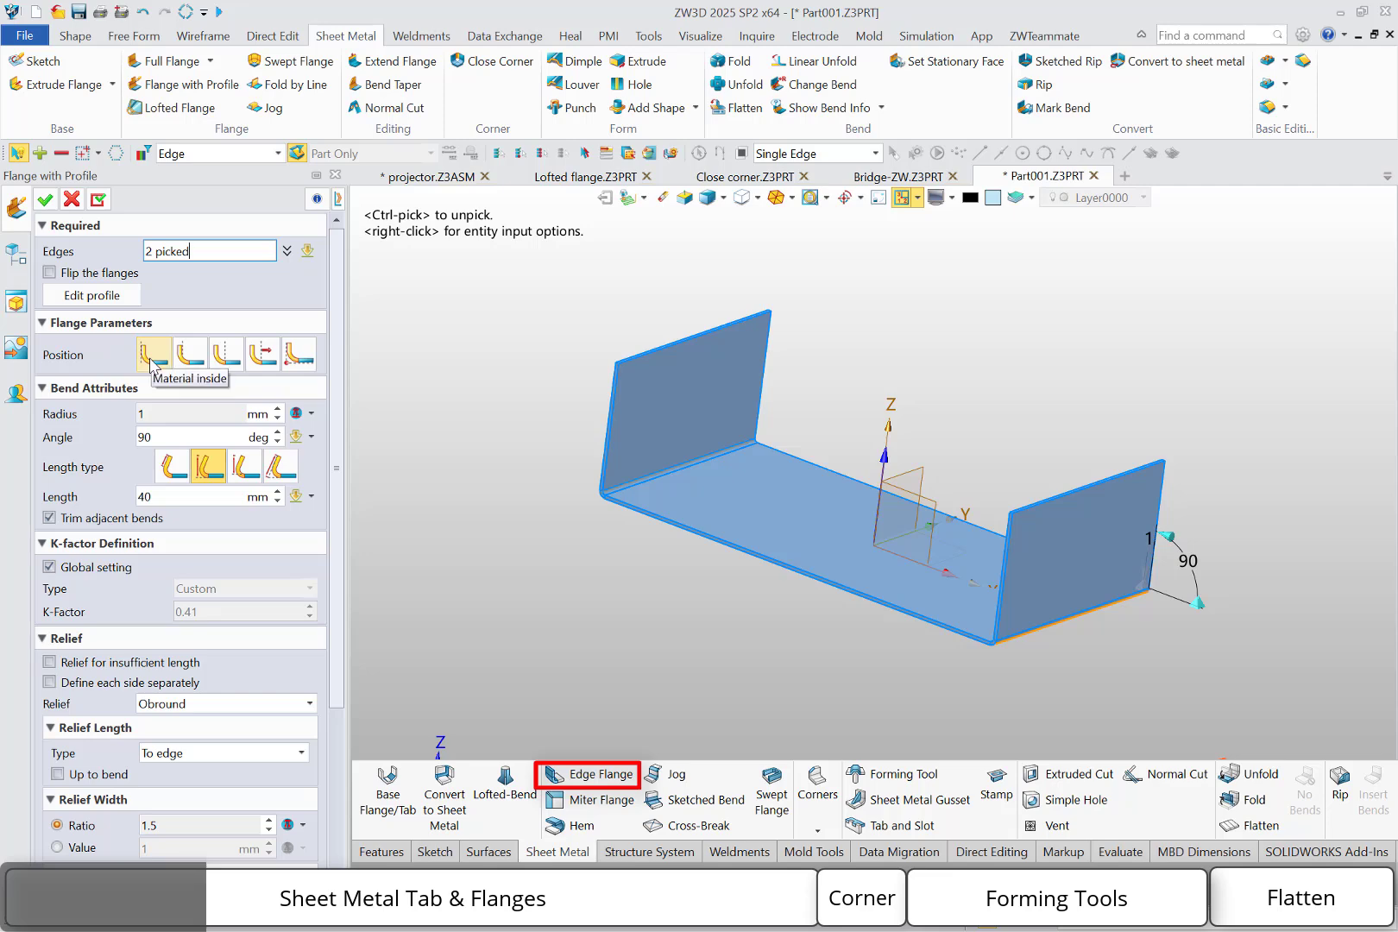
Preview the second and third flange position options and return the position to Material inside
click(190, 354)
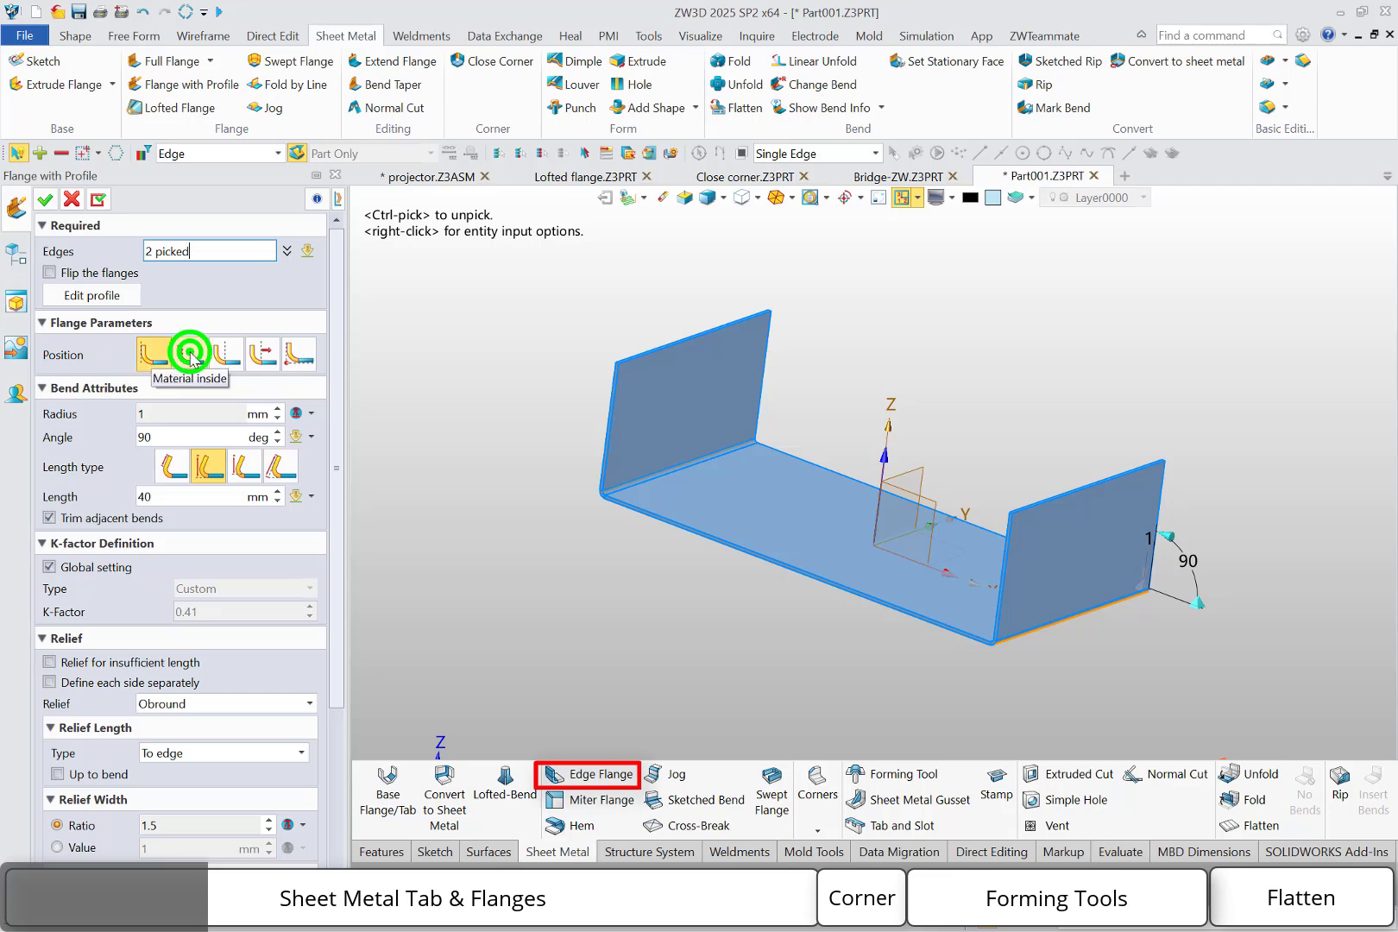
click(226, 353)
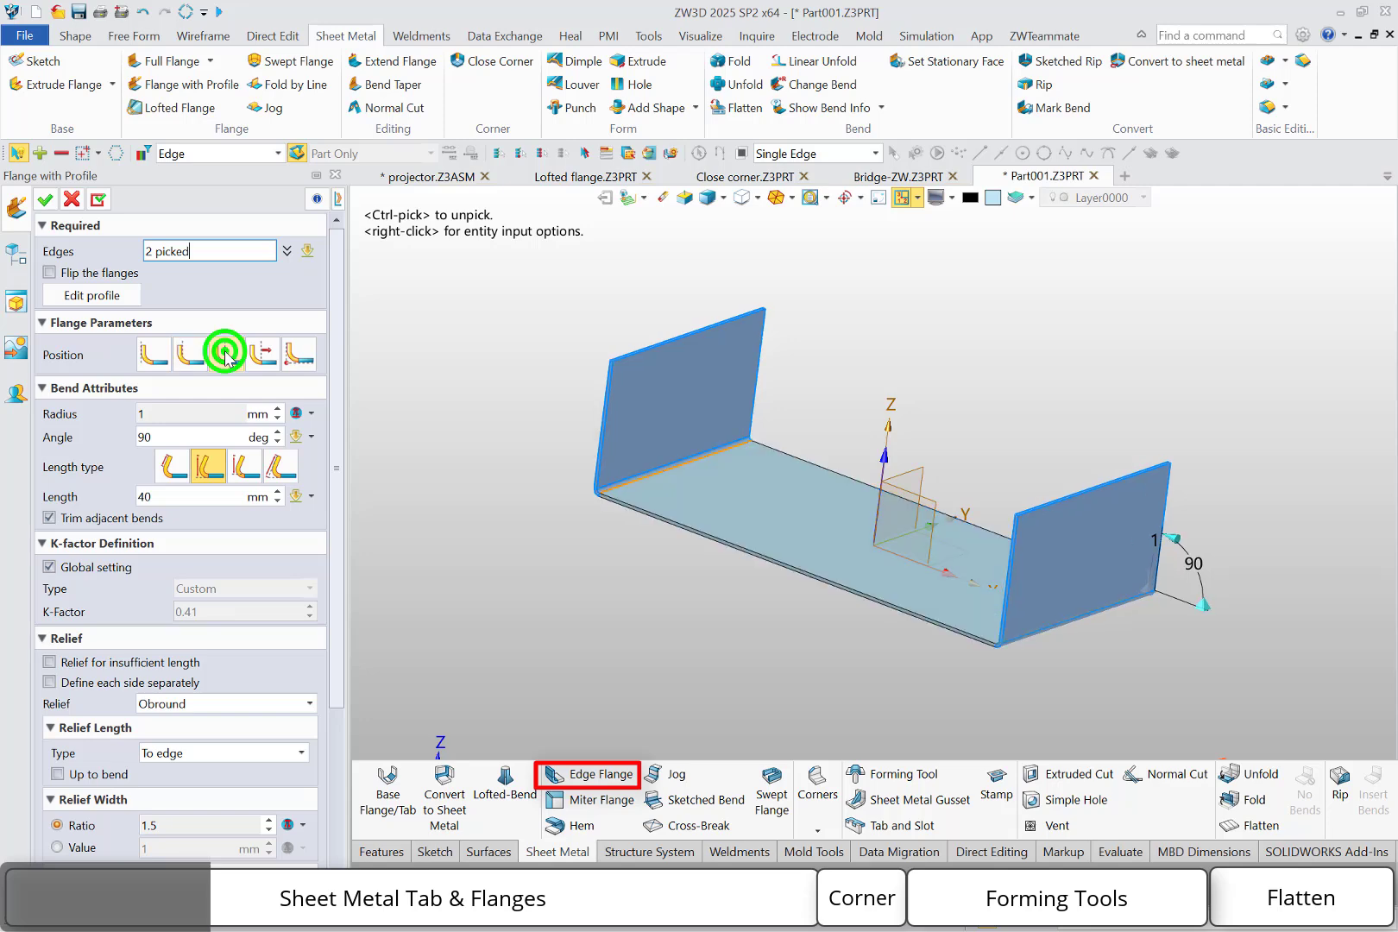
click(152, 356)
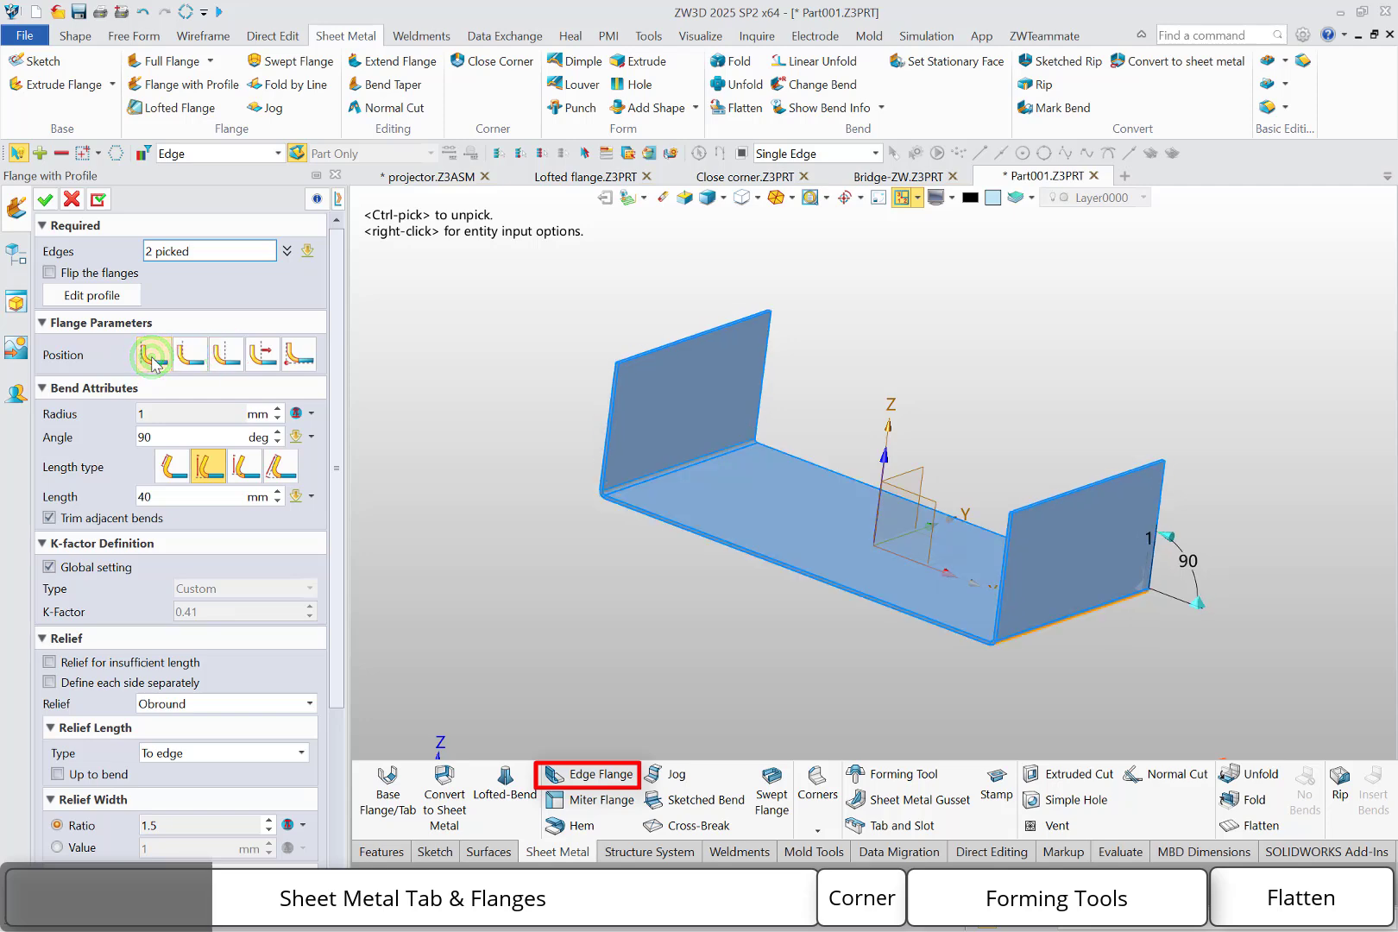
Set the bend radius of the two short-edge flanges to 1.5 mm
click(170, 416)
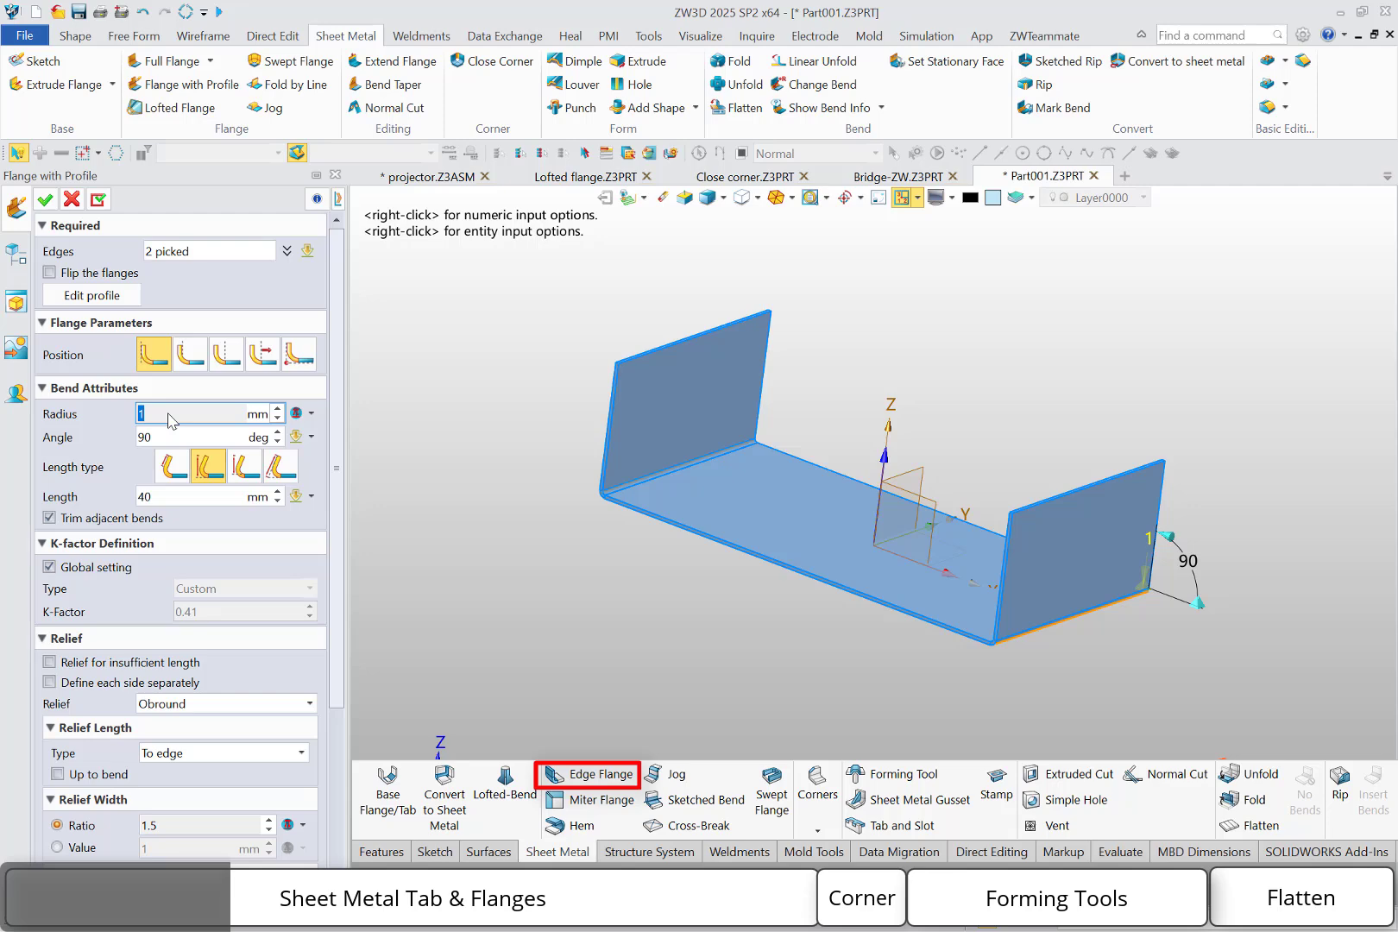
click(311, 414)
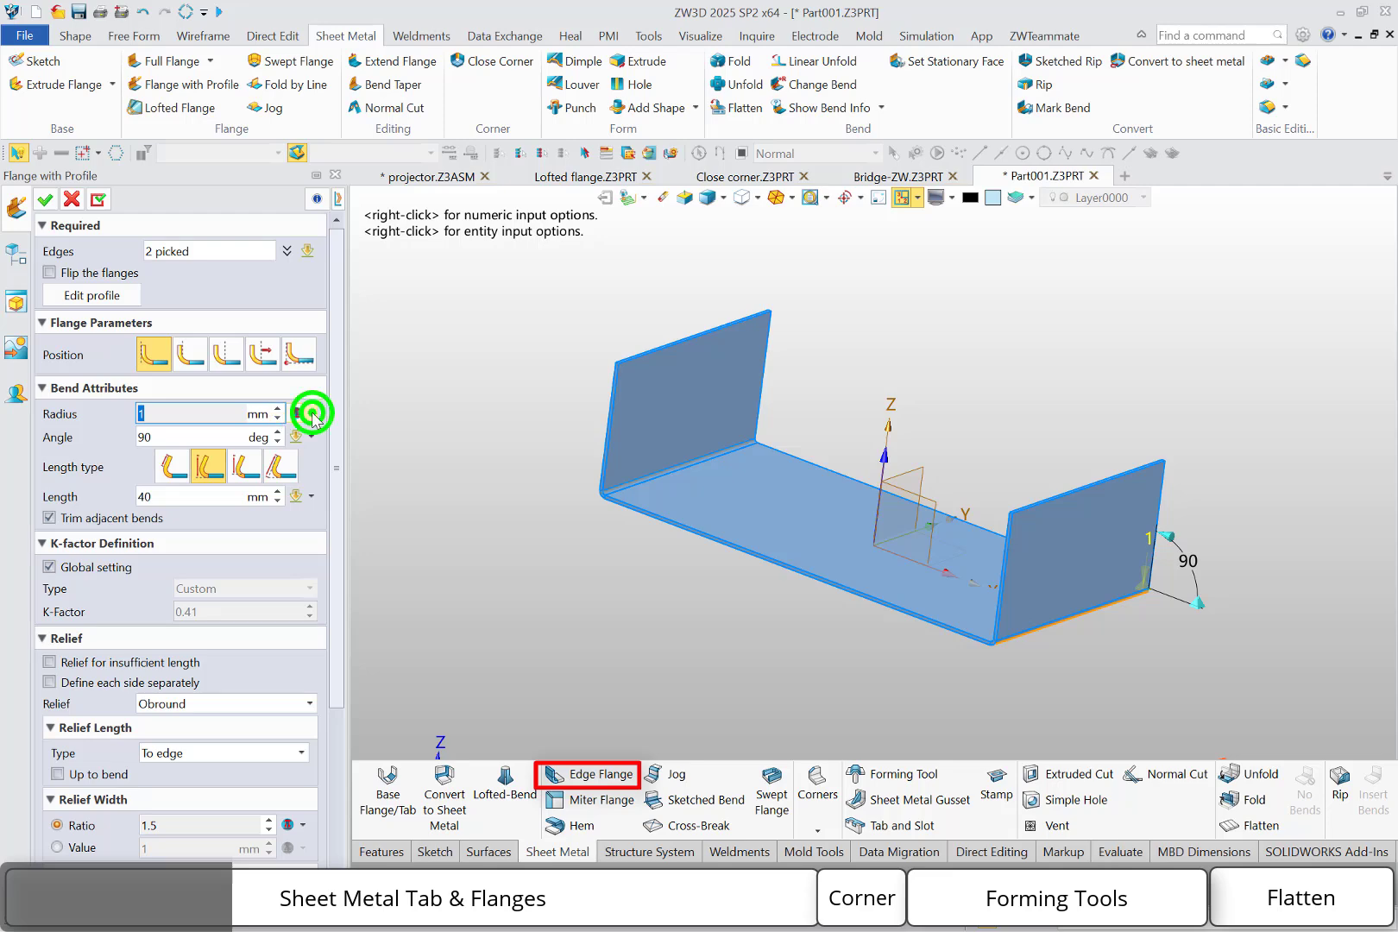
click(332, 438)
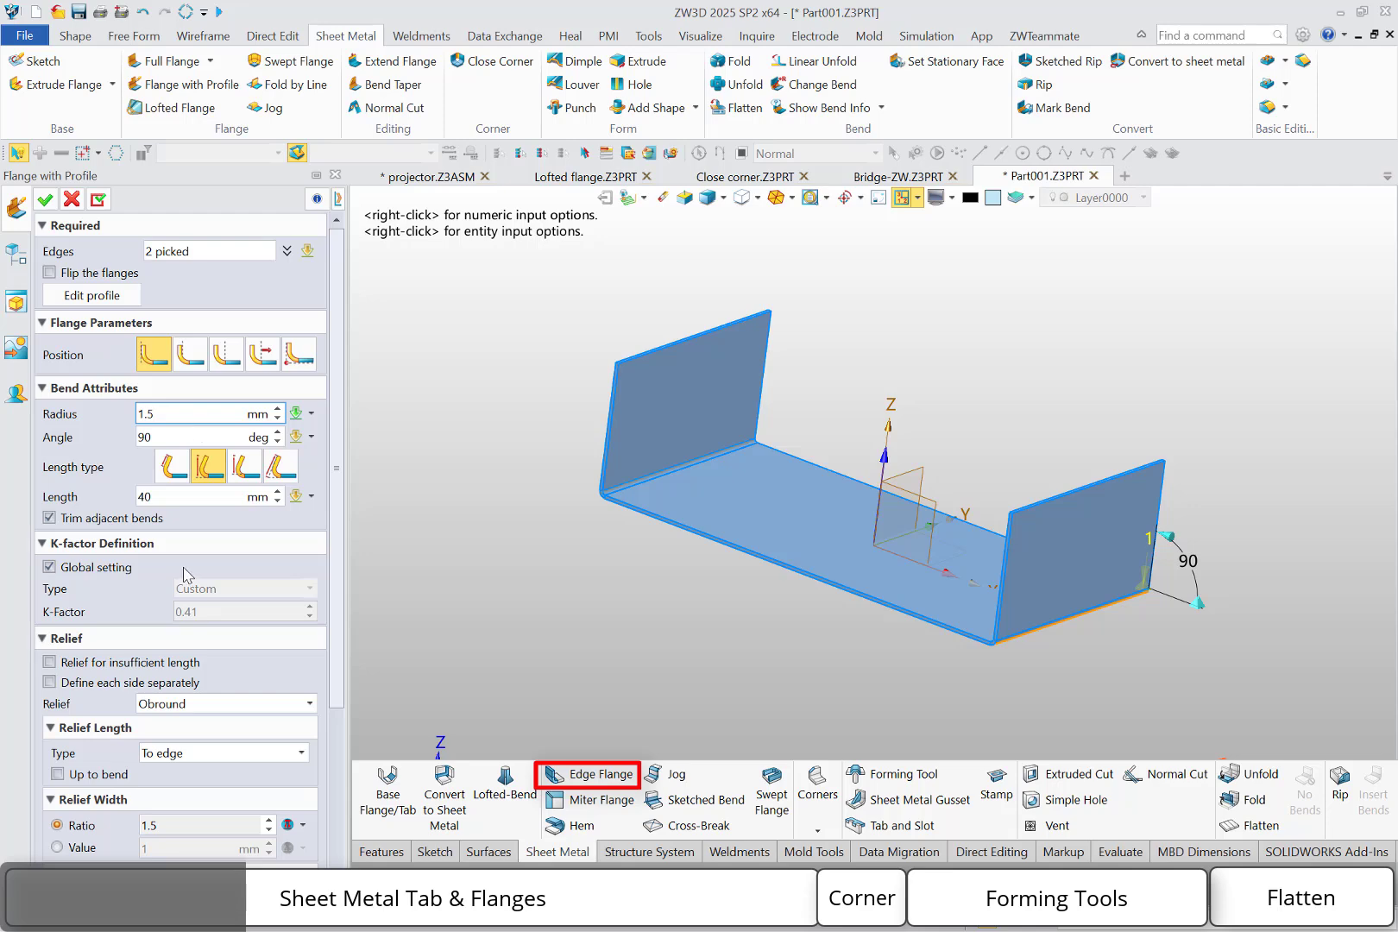
Check the available K-factor types, restore the global K-factor setting and create the two short-edge flanges
click(111, 569)
click(241, 590)
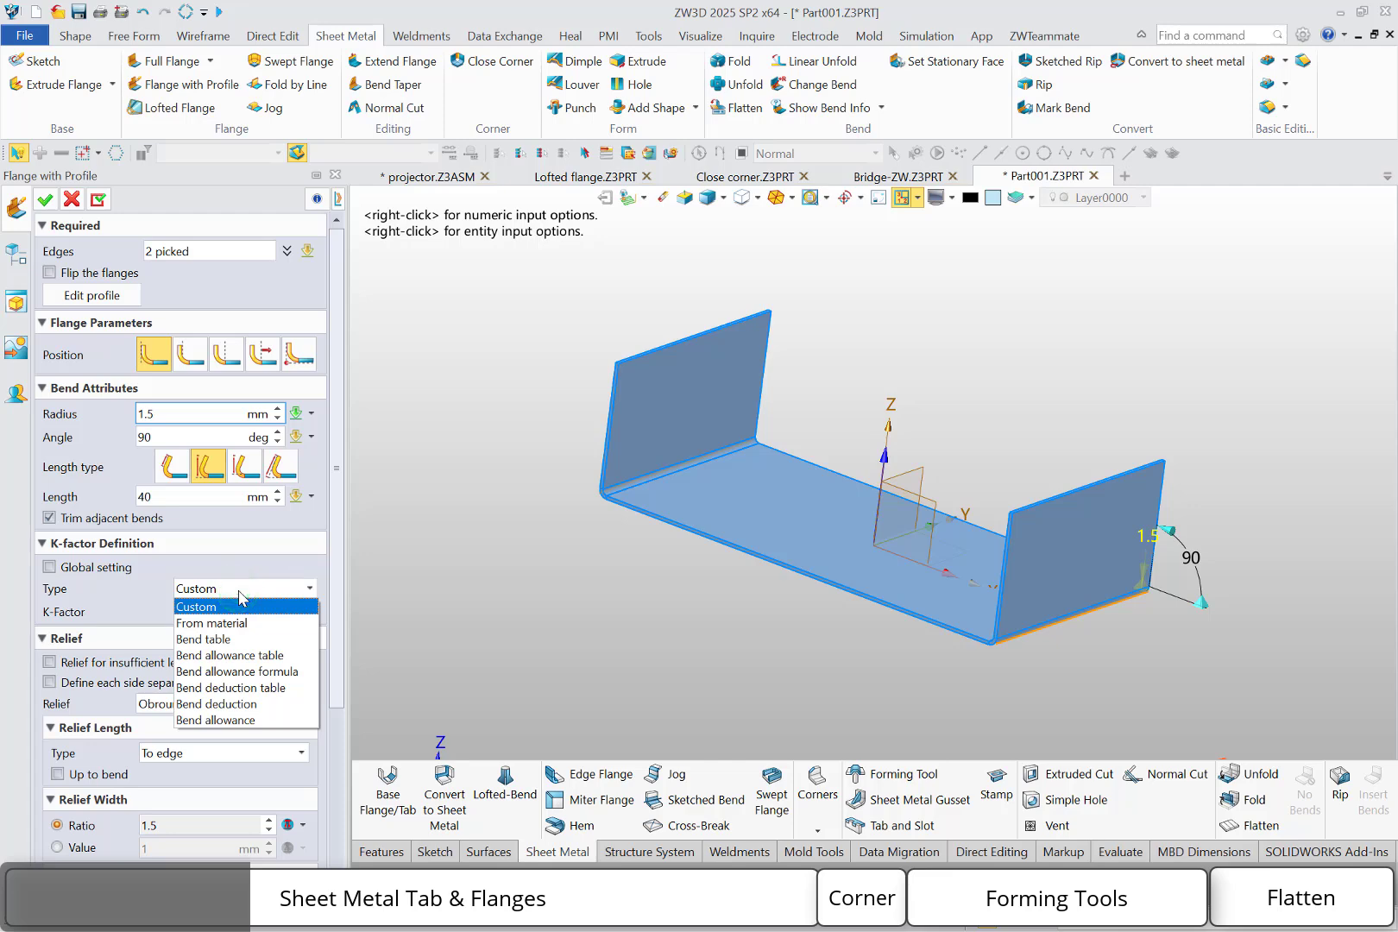
click(240, 594)
click(101, 567)
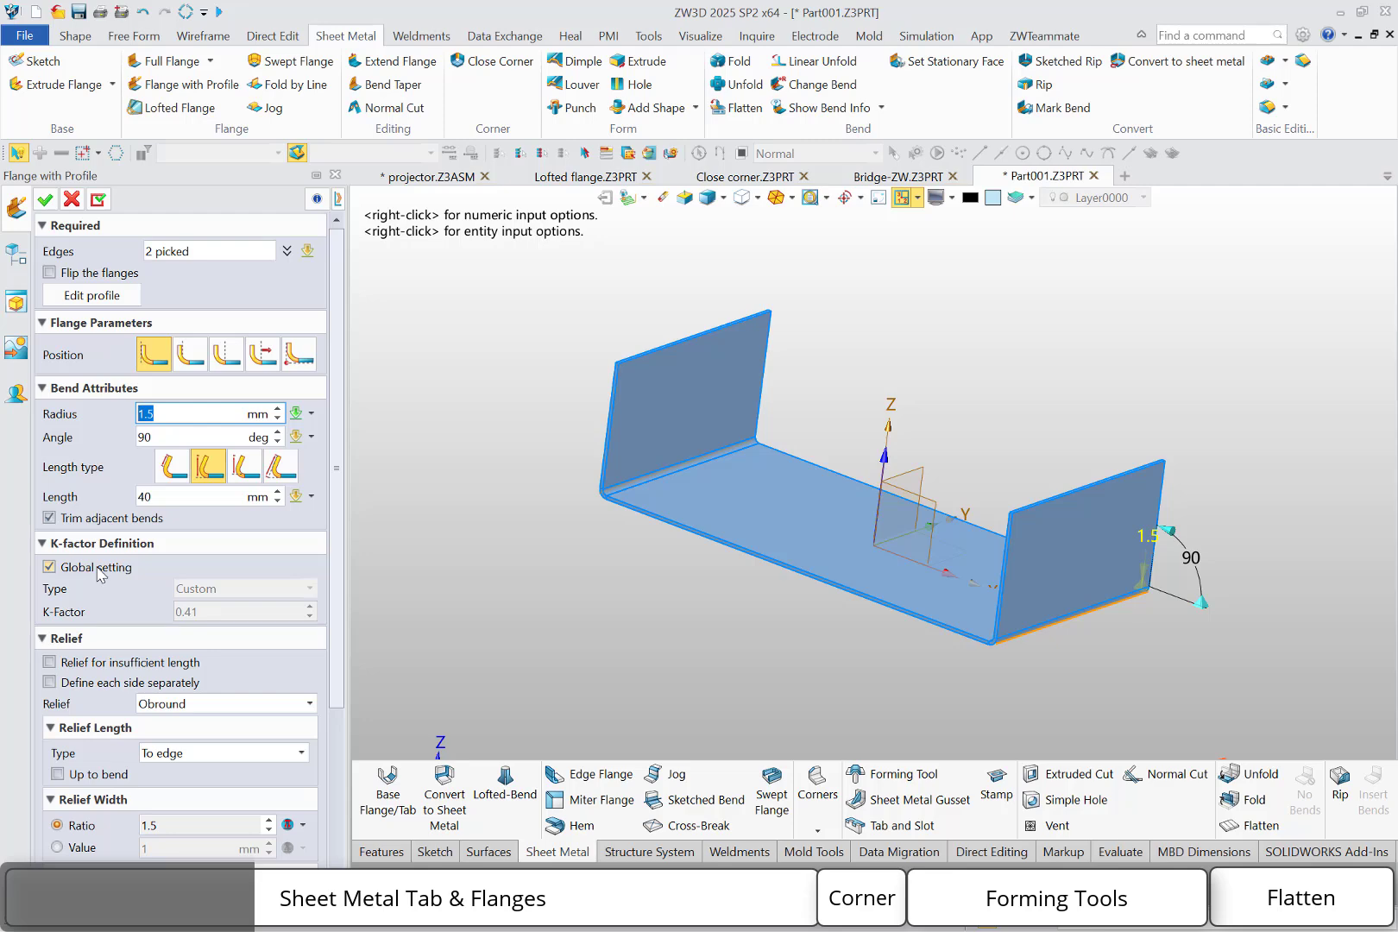
click(46, 202)
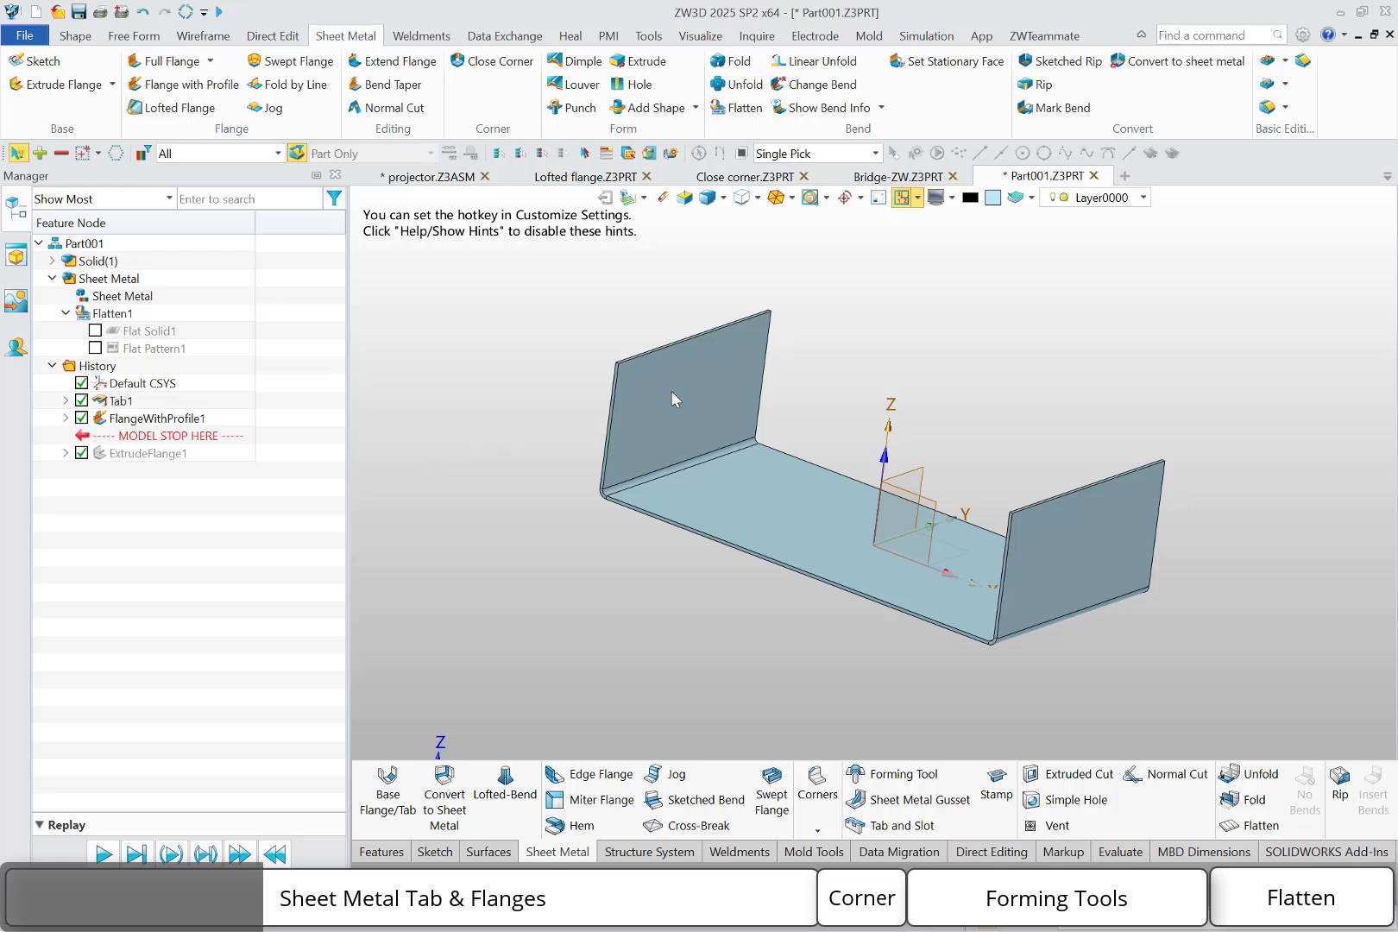
Fillet the four upper corners of the two upright flanges with a 15 mm radius
click(1267, 107)
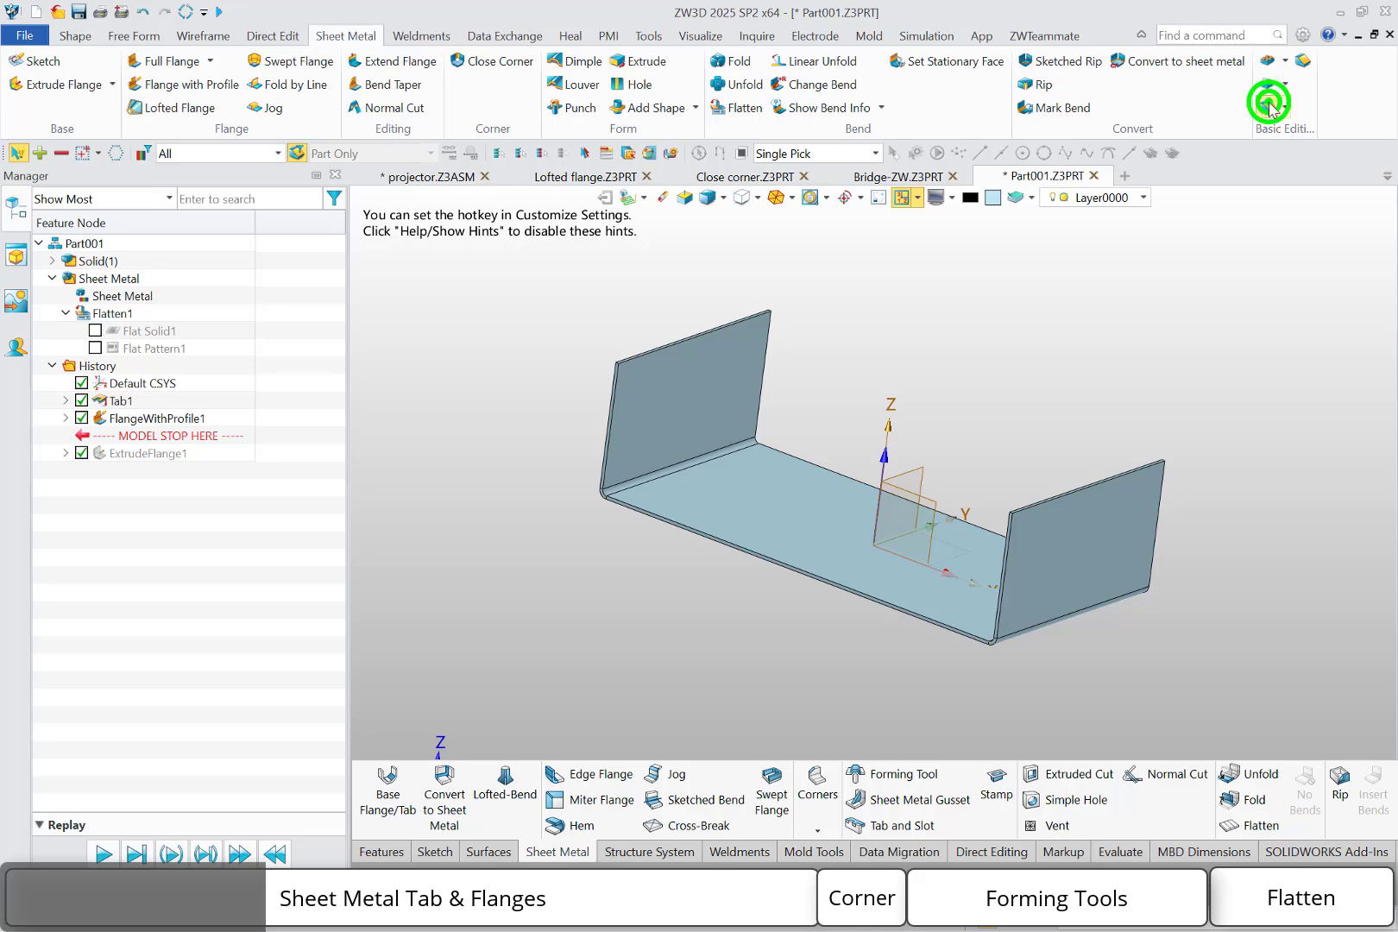
click(601, 340)
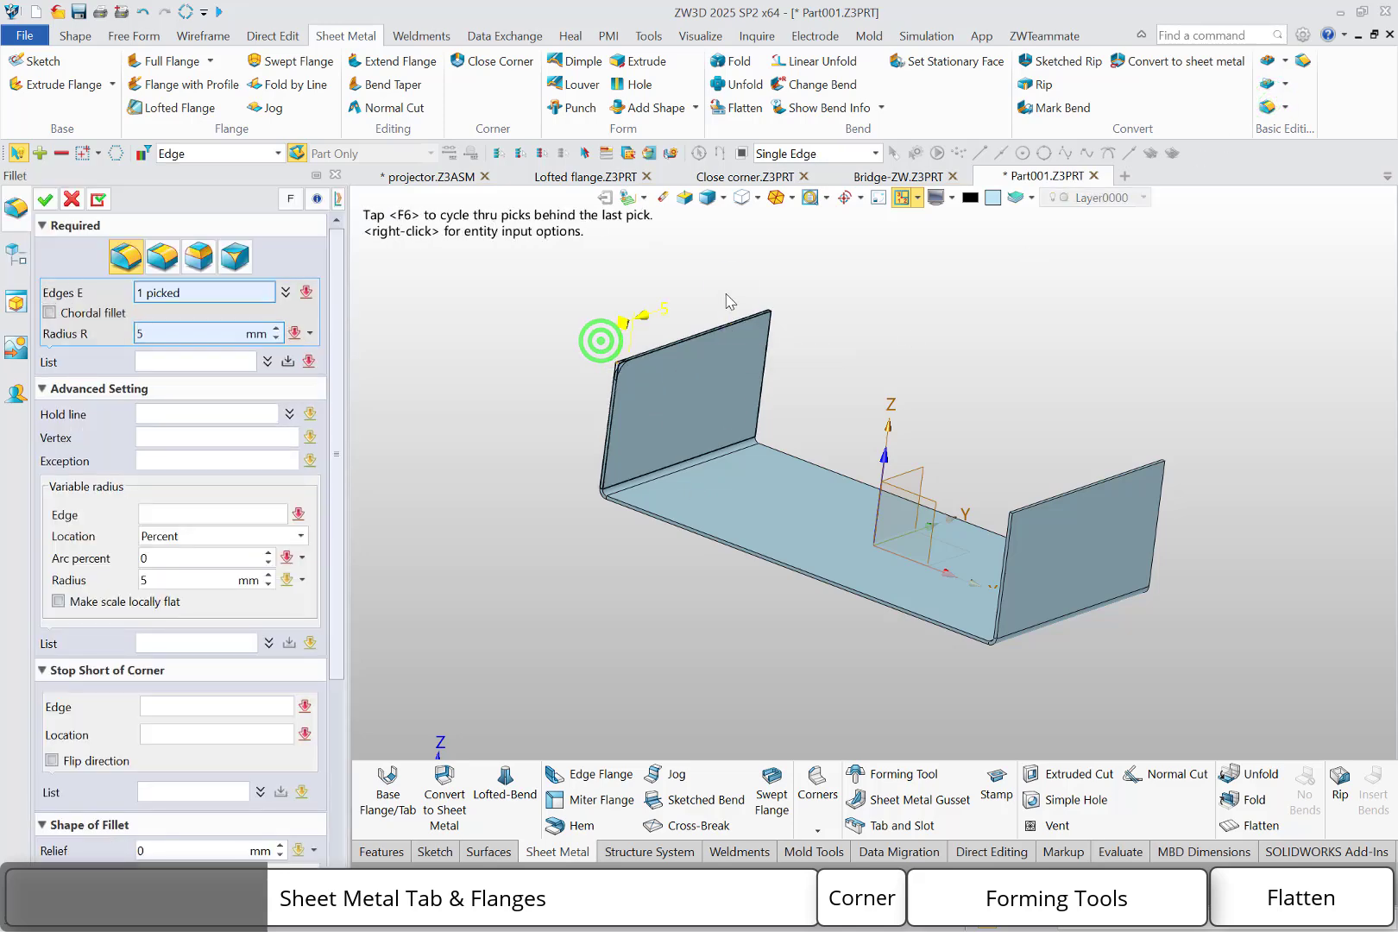
click(769, 325)
click(1033, 523)
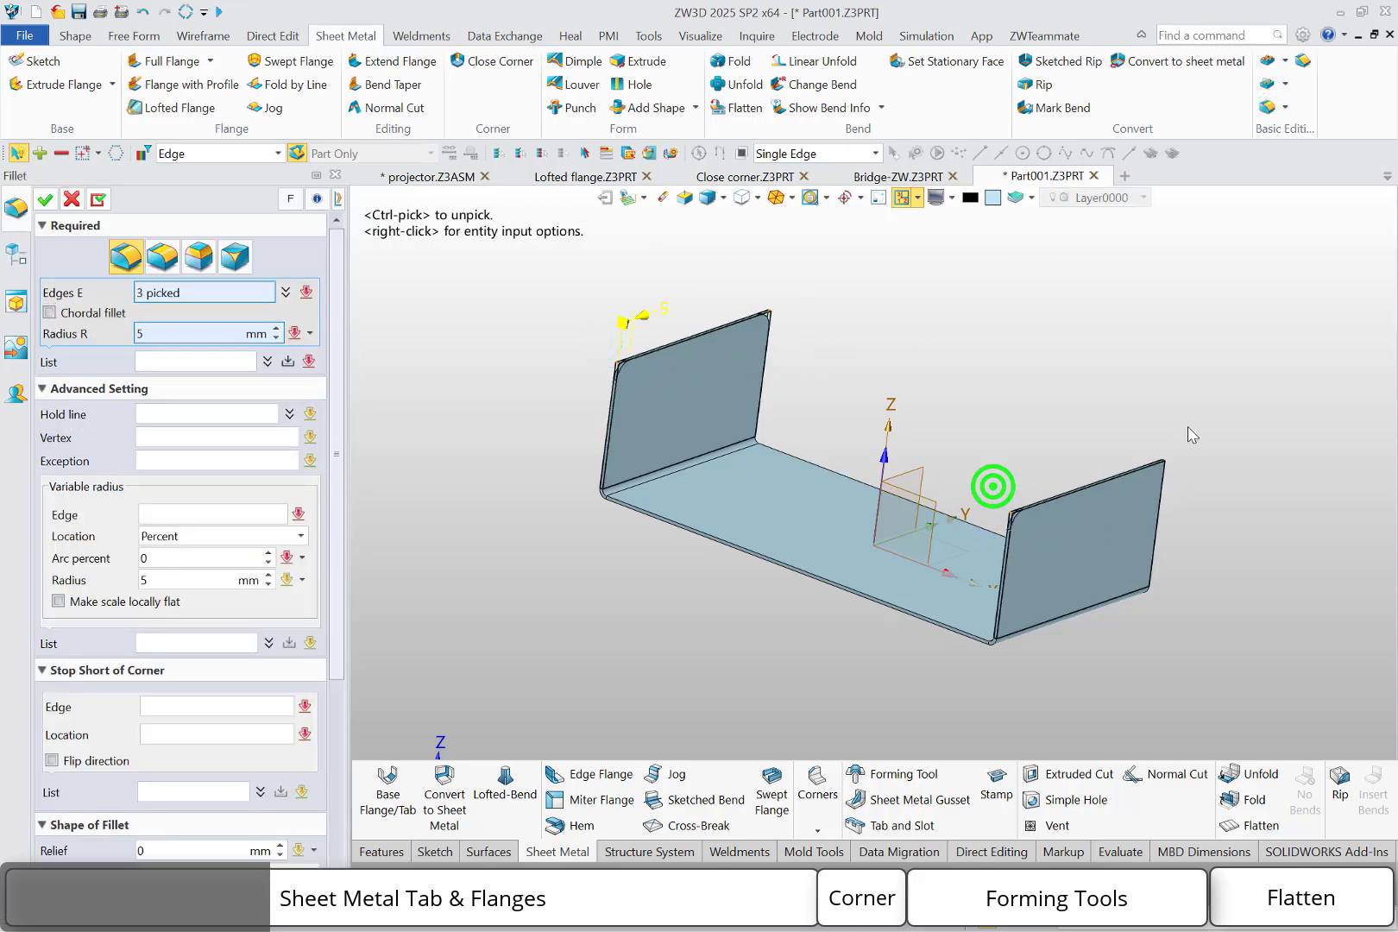
click(1165, 464)
click(204, 336)
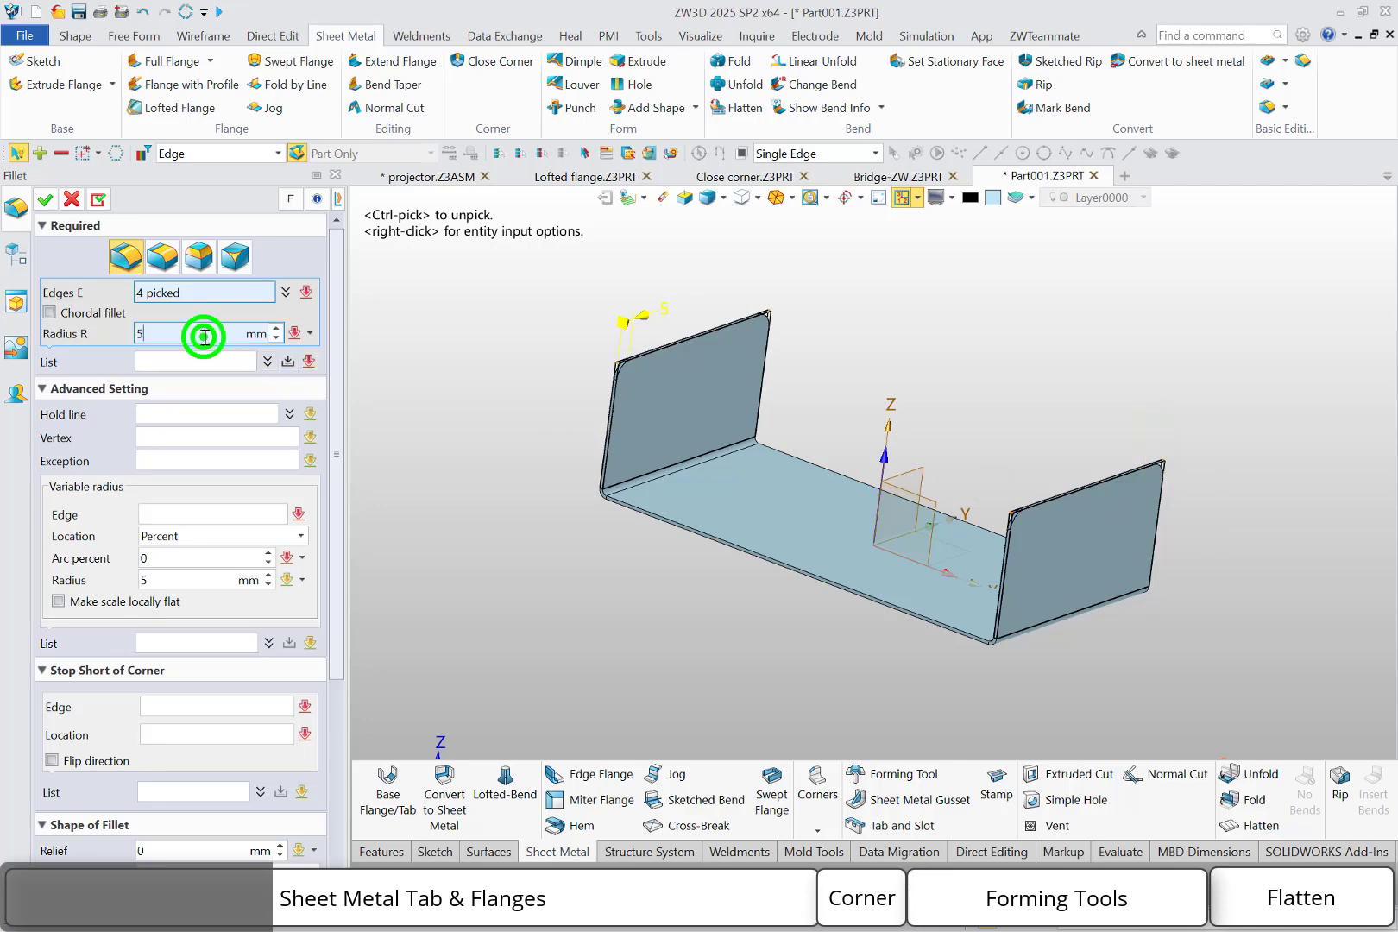
text(1)
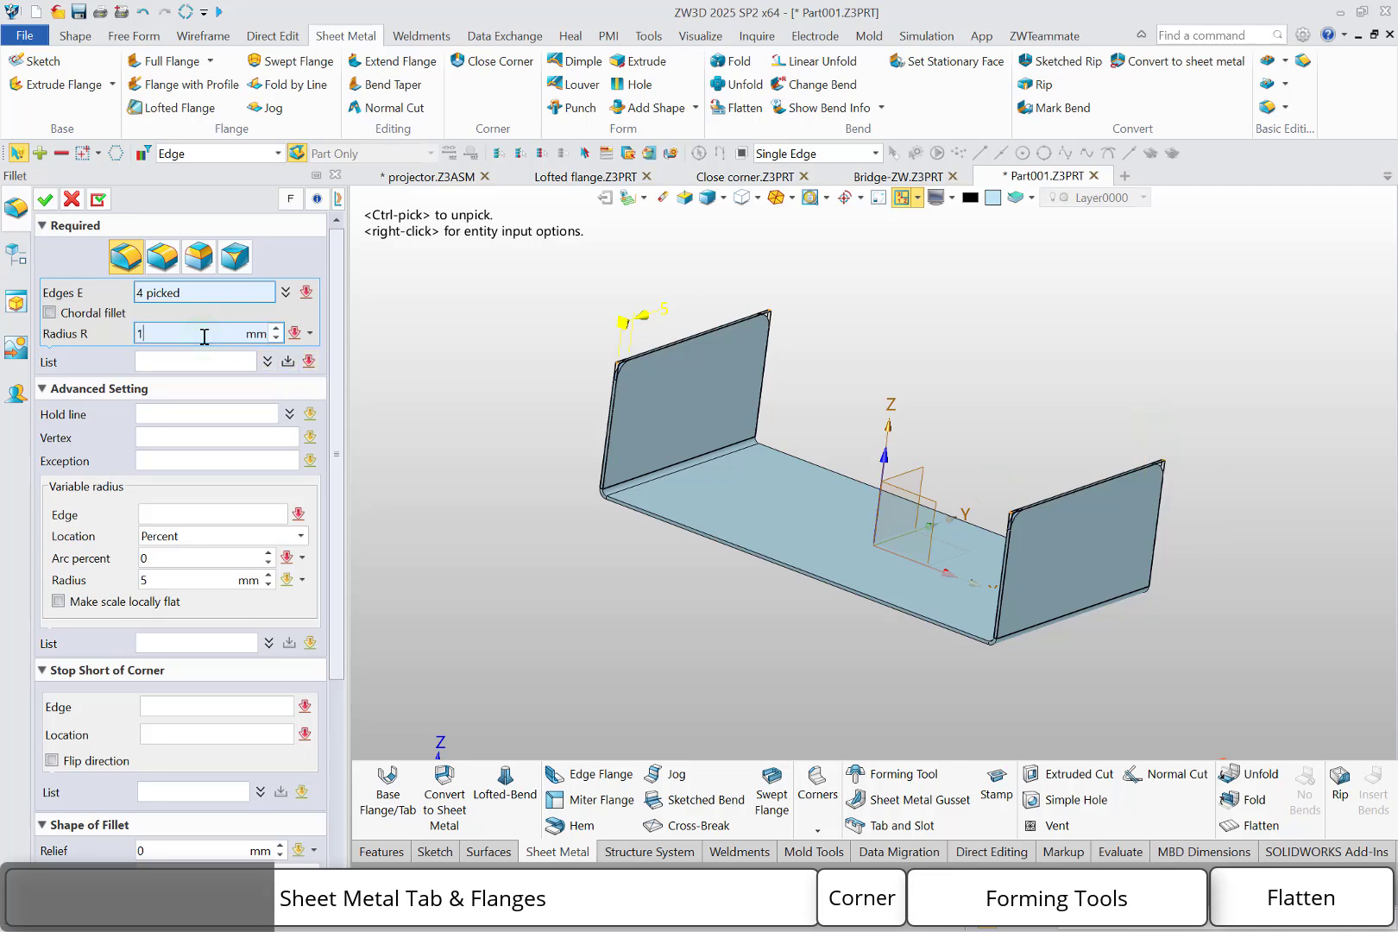
text(5)
key(Return)
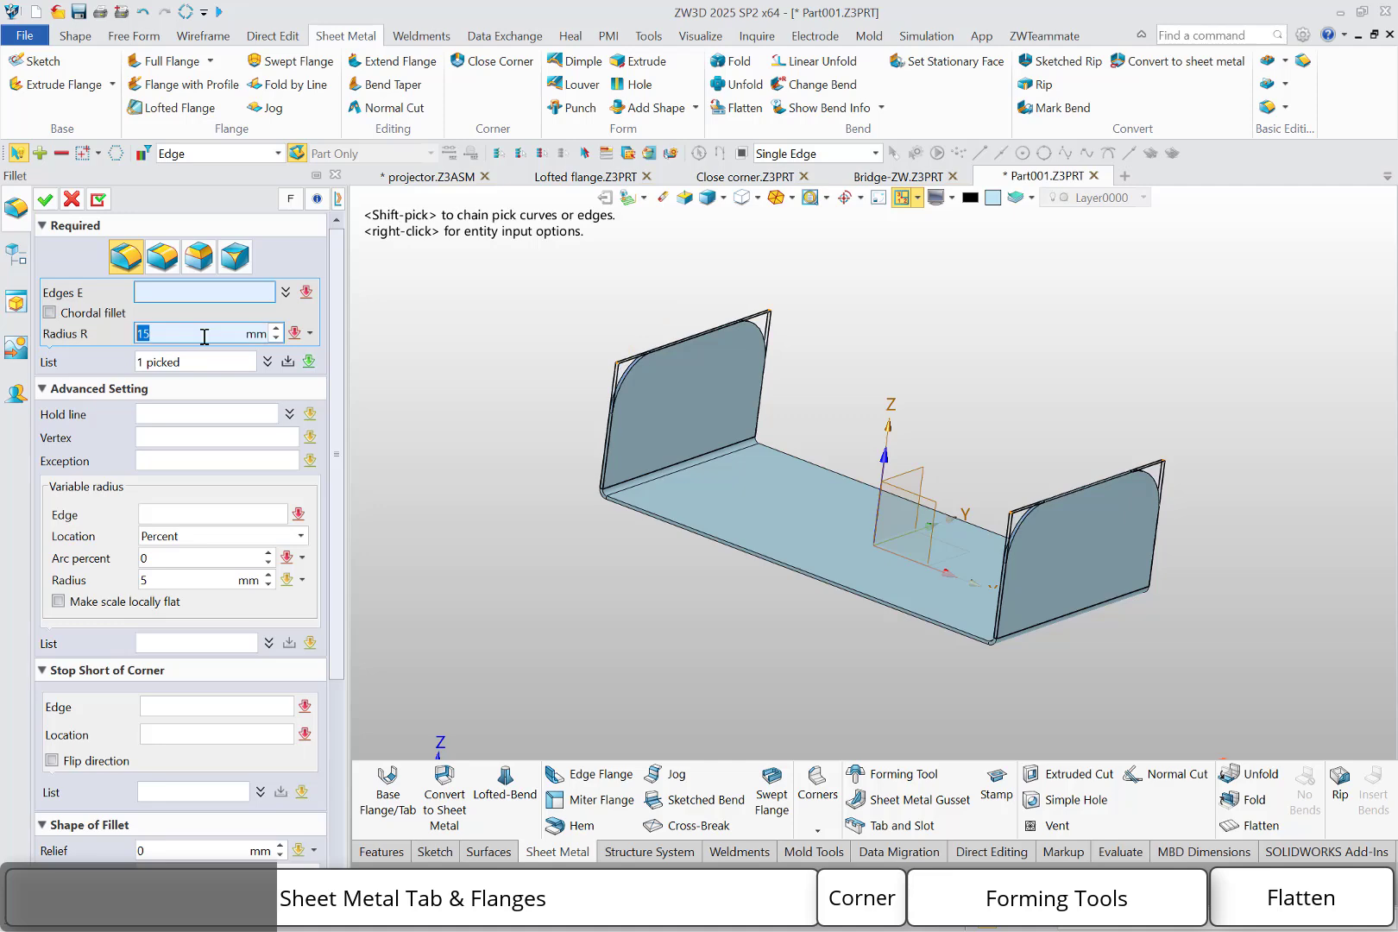
click(45, 200)
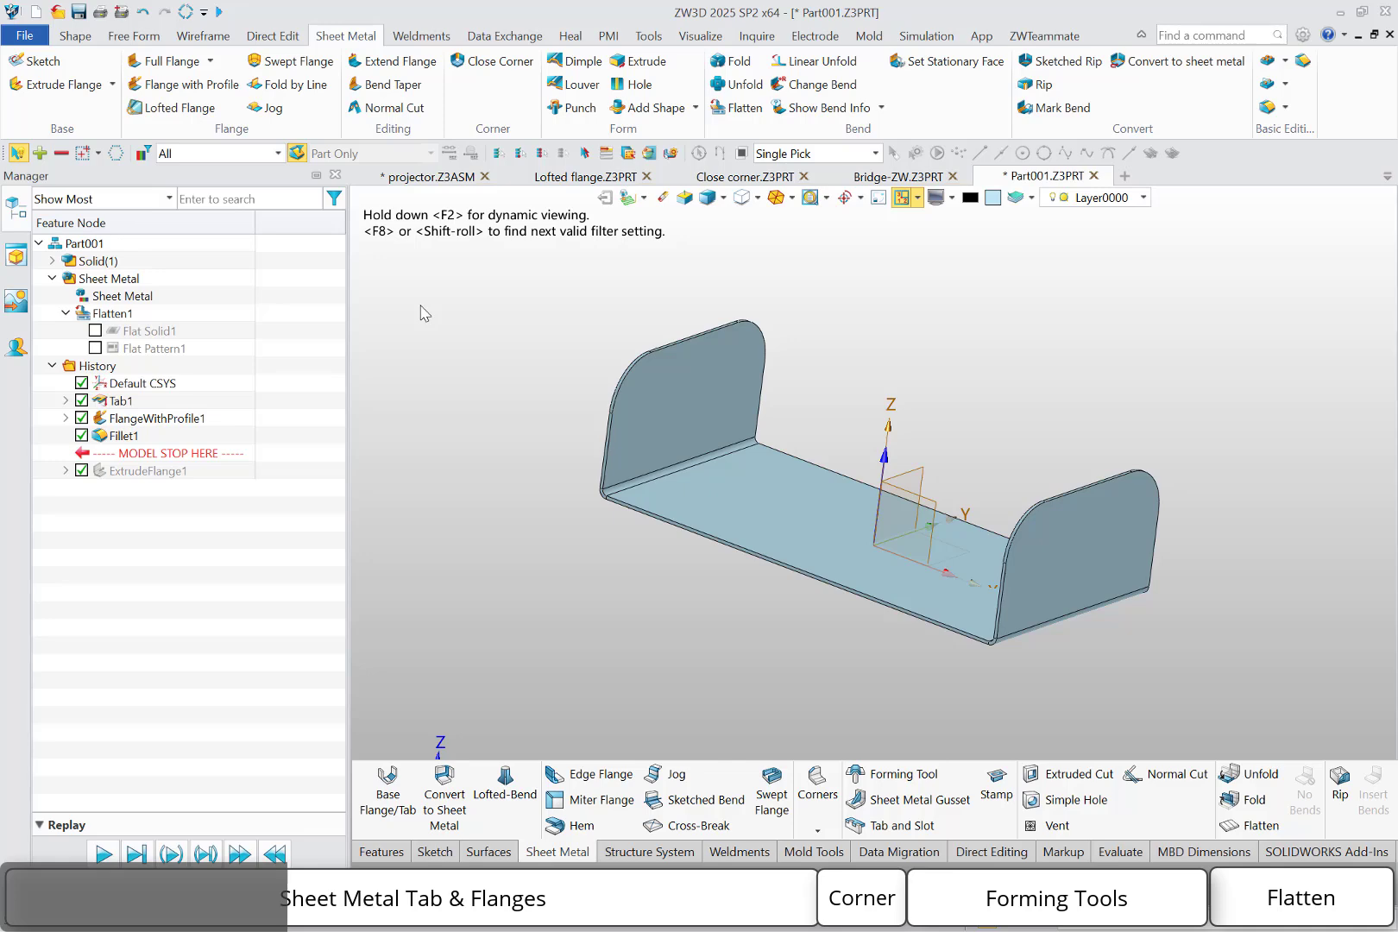
Start a Flange with Profile on the tab's front long edge and set its profile height to 60 mm
click(221, 85)
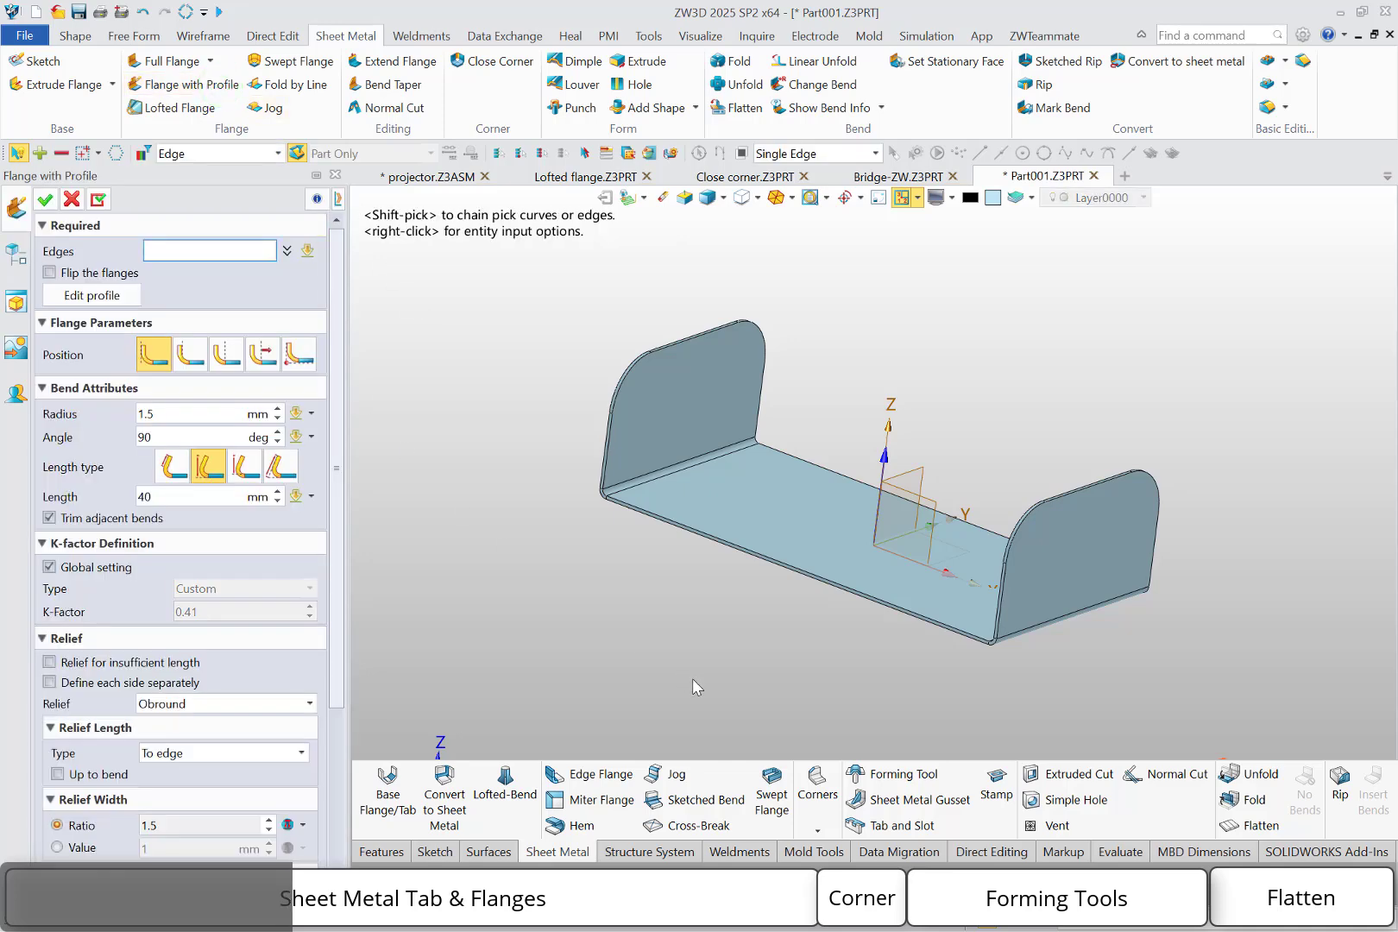
click(794, 576)
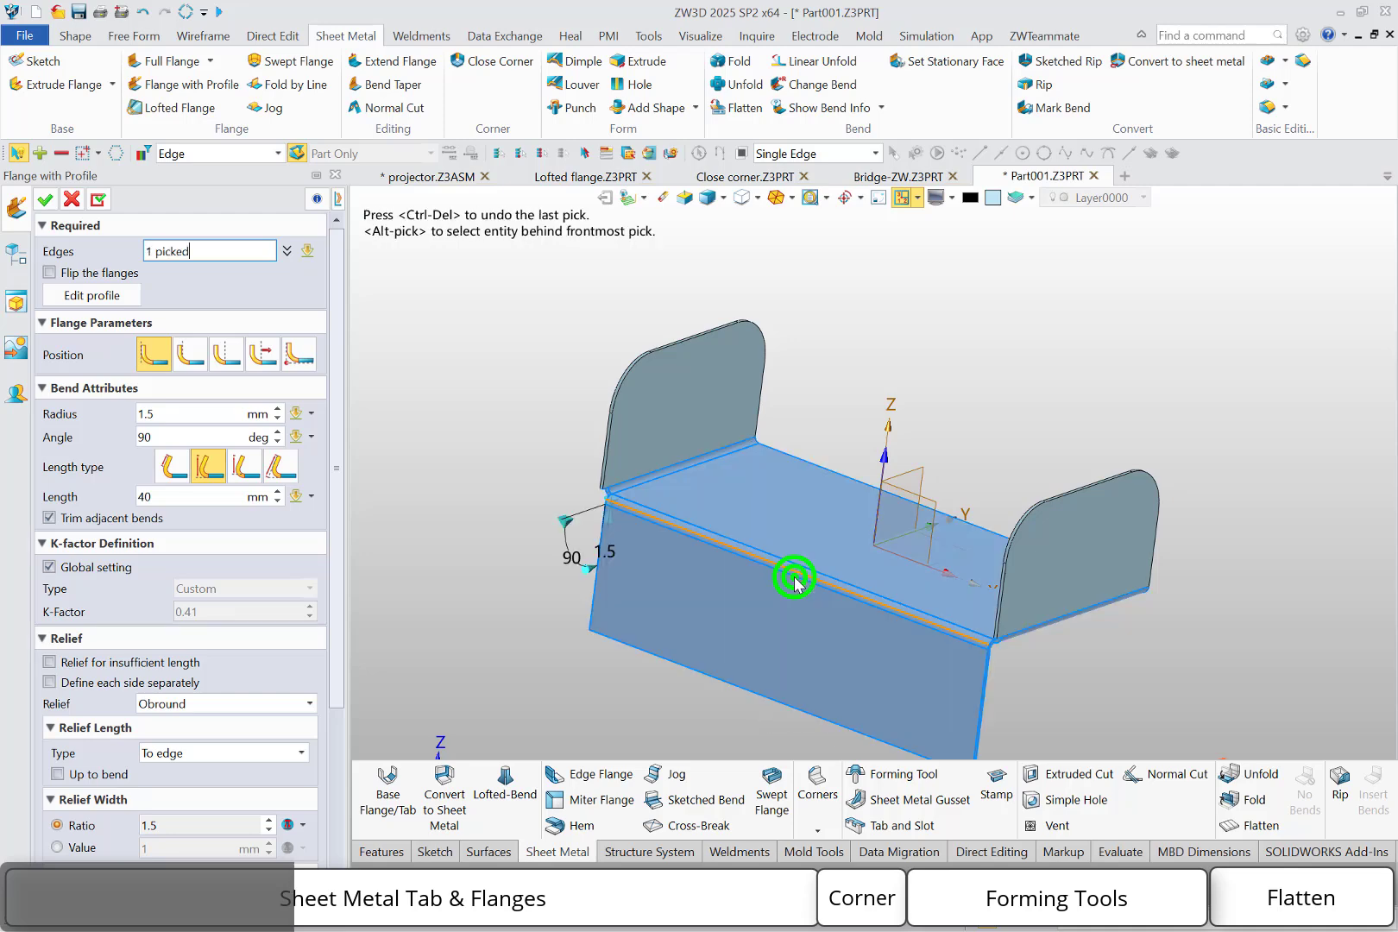
click(111, 296)
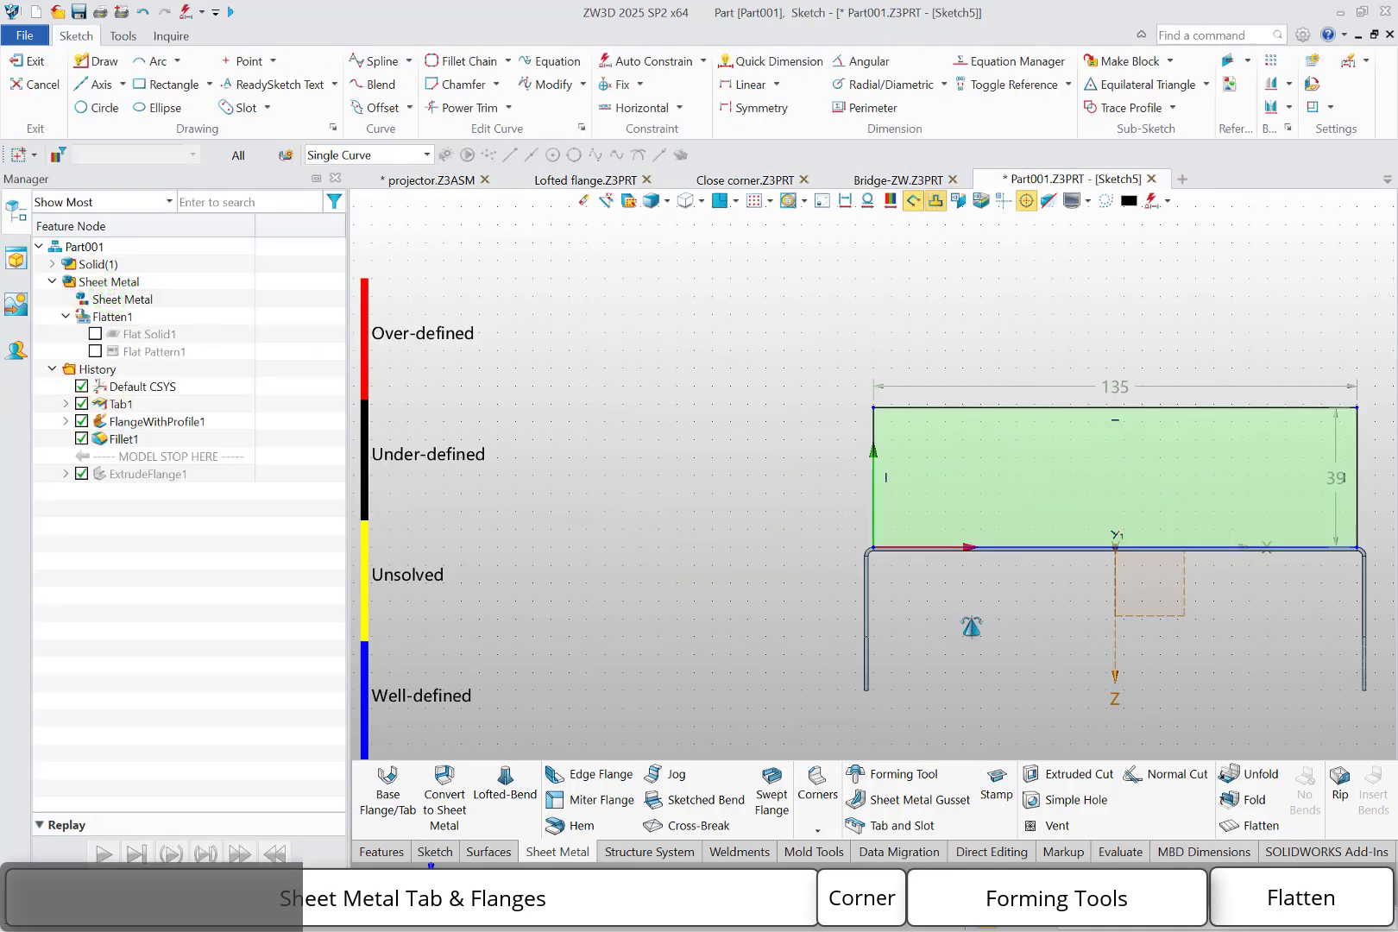
double_click(1019, 453)
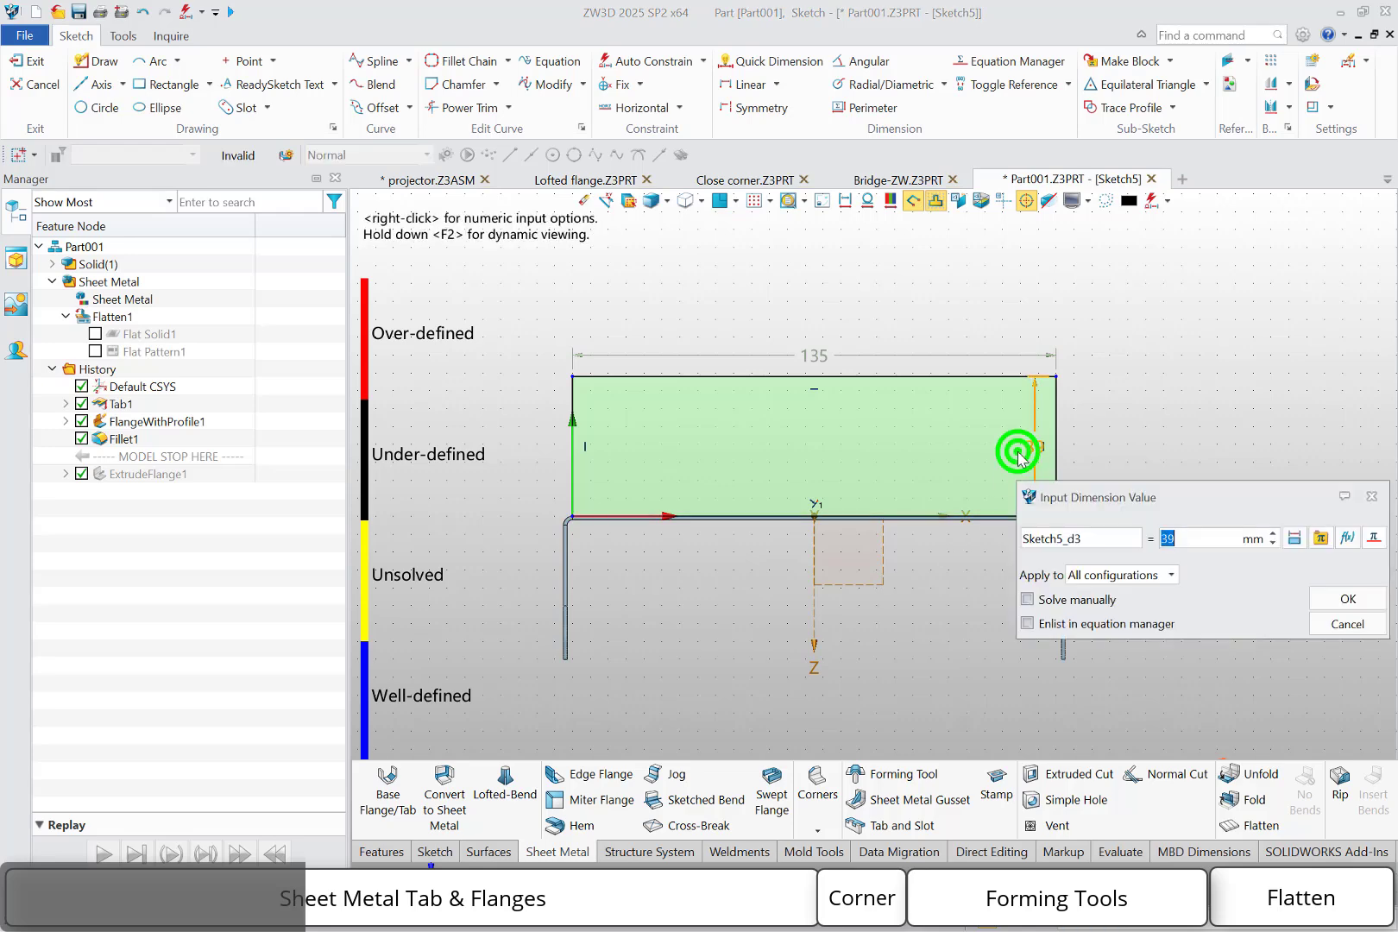
text(60)
key(Return)
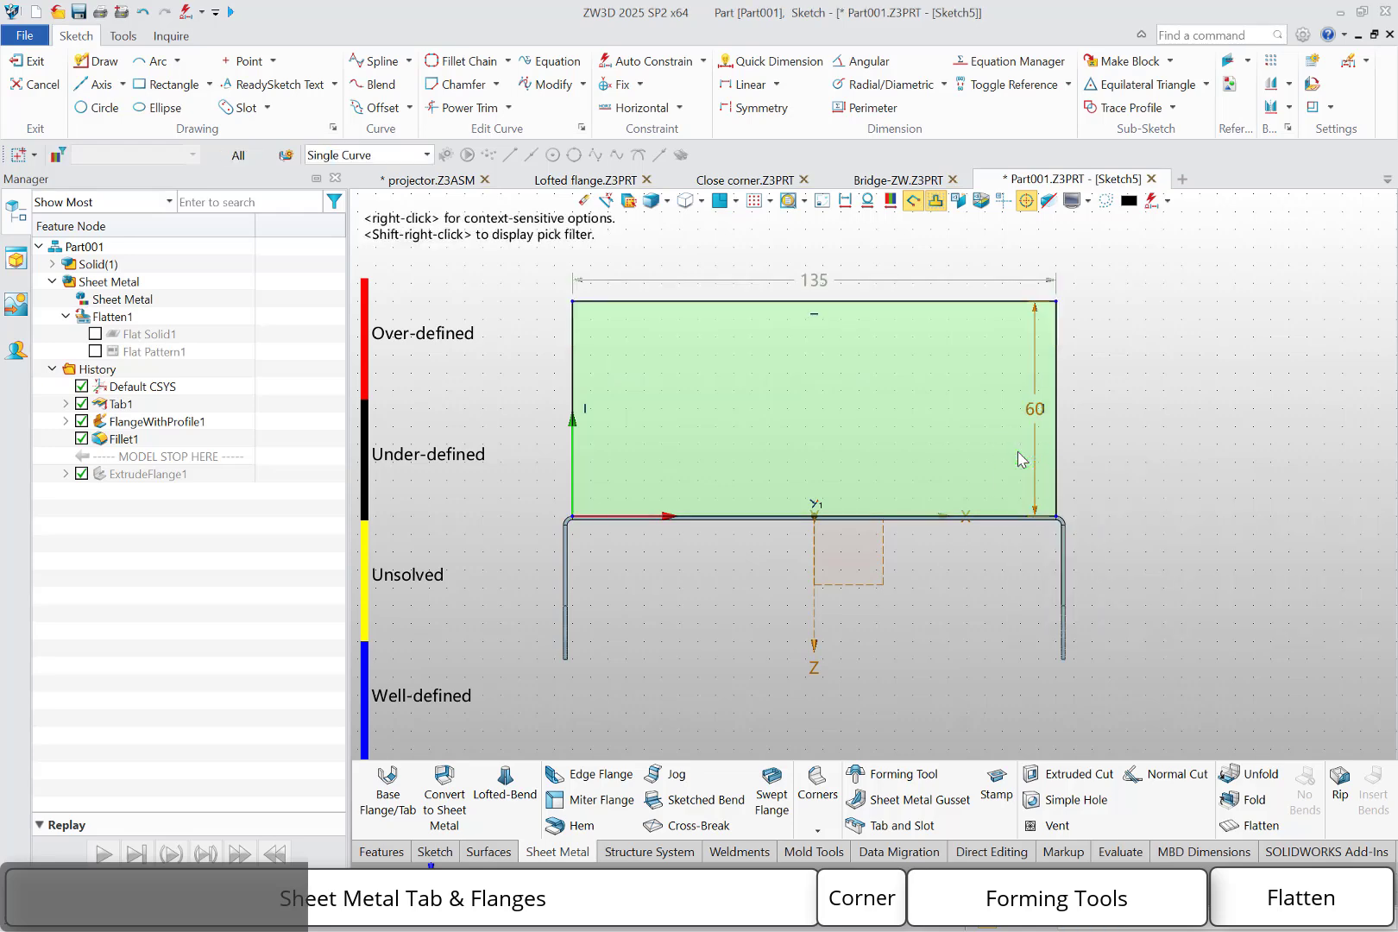
Set the flange profile's width to 65 mm and move the rectangle inward along the tab edge
double_click(817, 281)
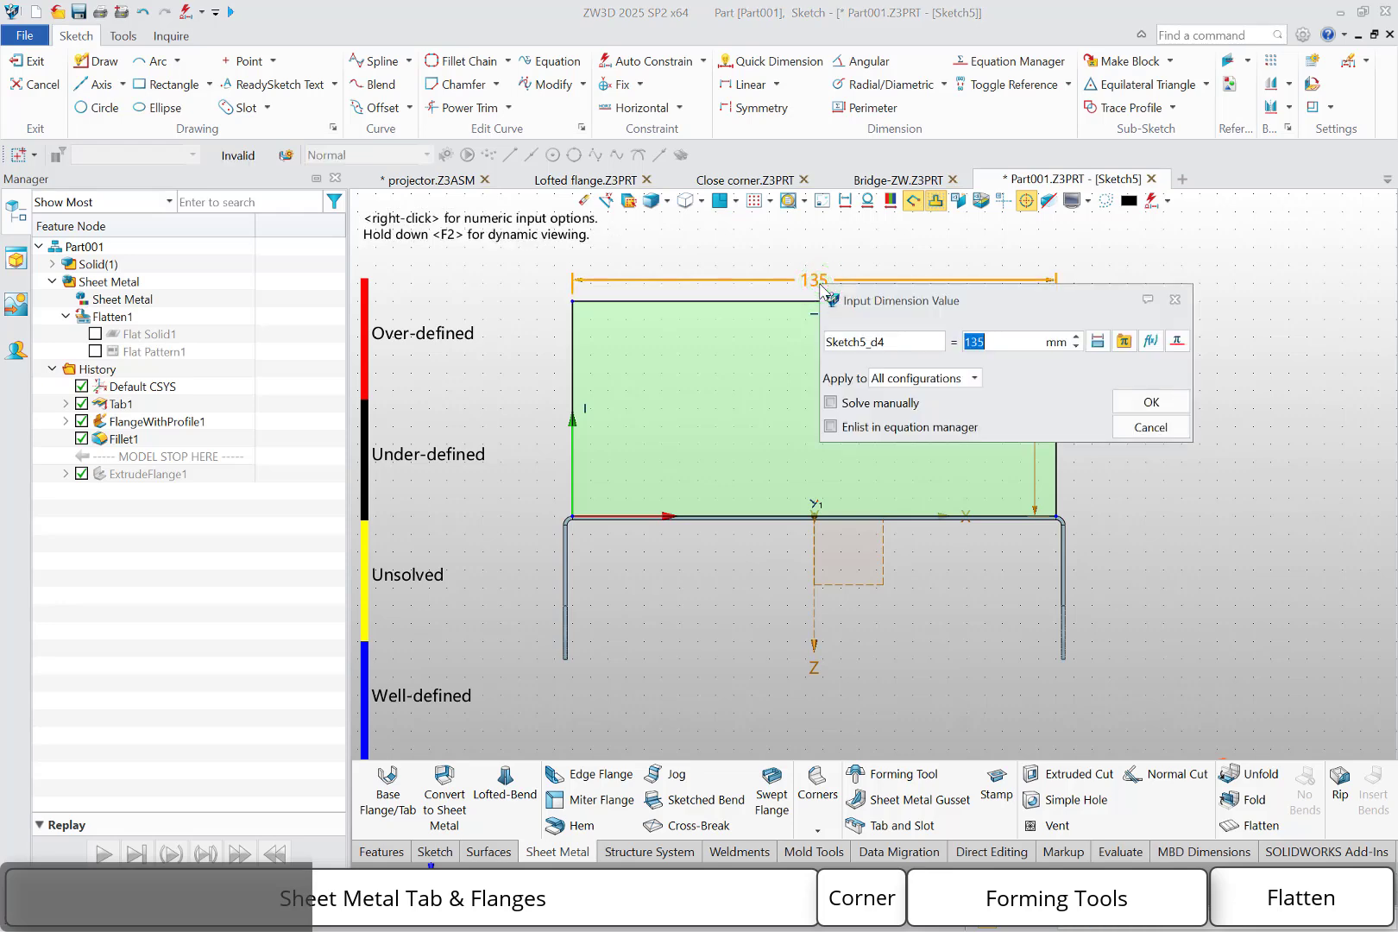
text(65)
key(Return)
drag(820, 395, 680, 407)
Centre the profile by dimensioning its left side to the YZ plane at 65/2 mm
right_click(750, 551)
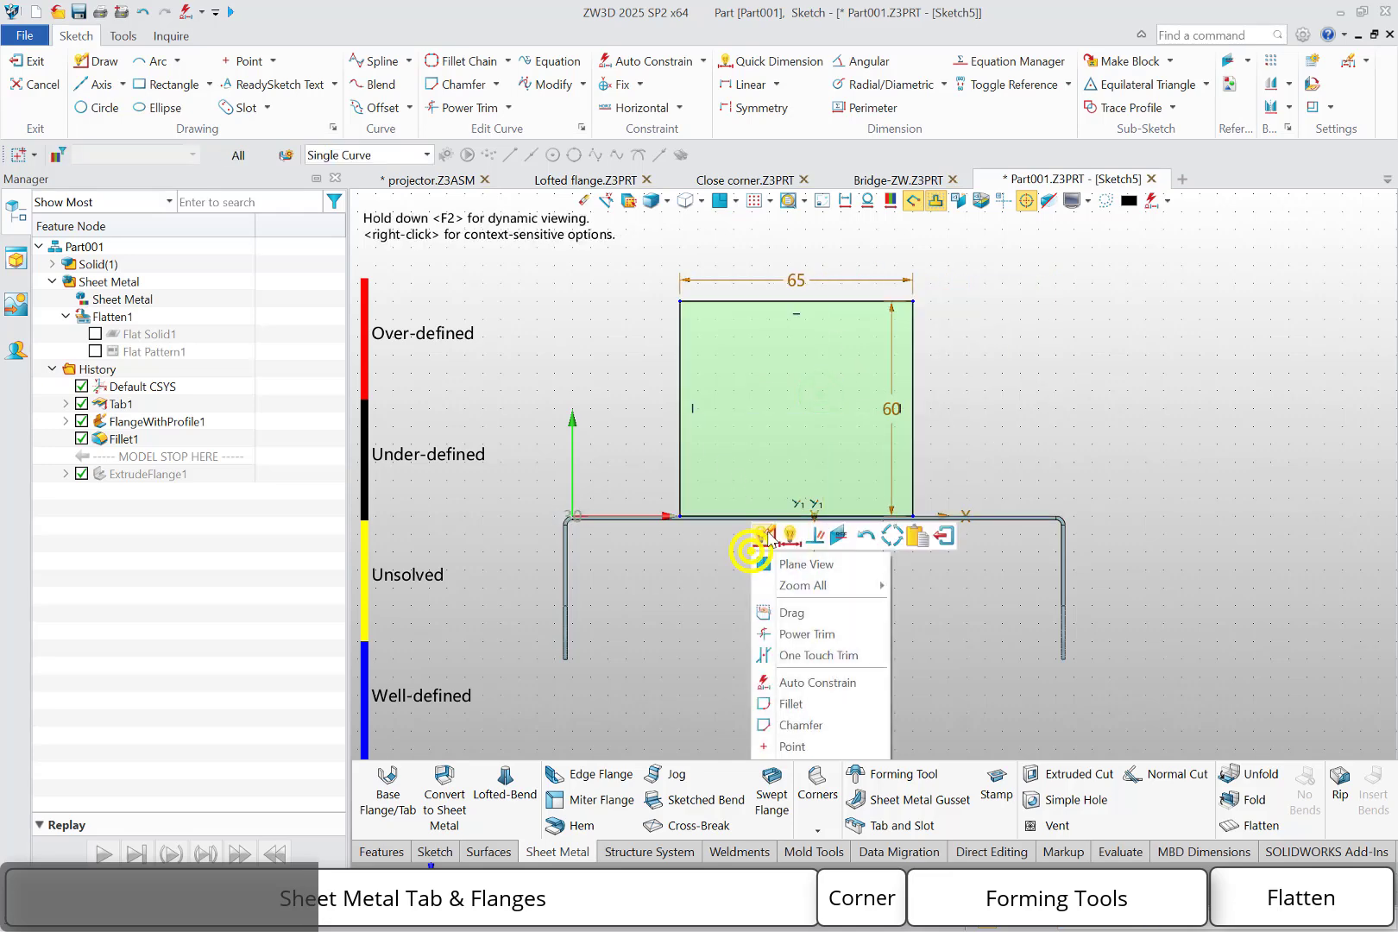
click(788, 535)
click(680, 459)
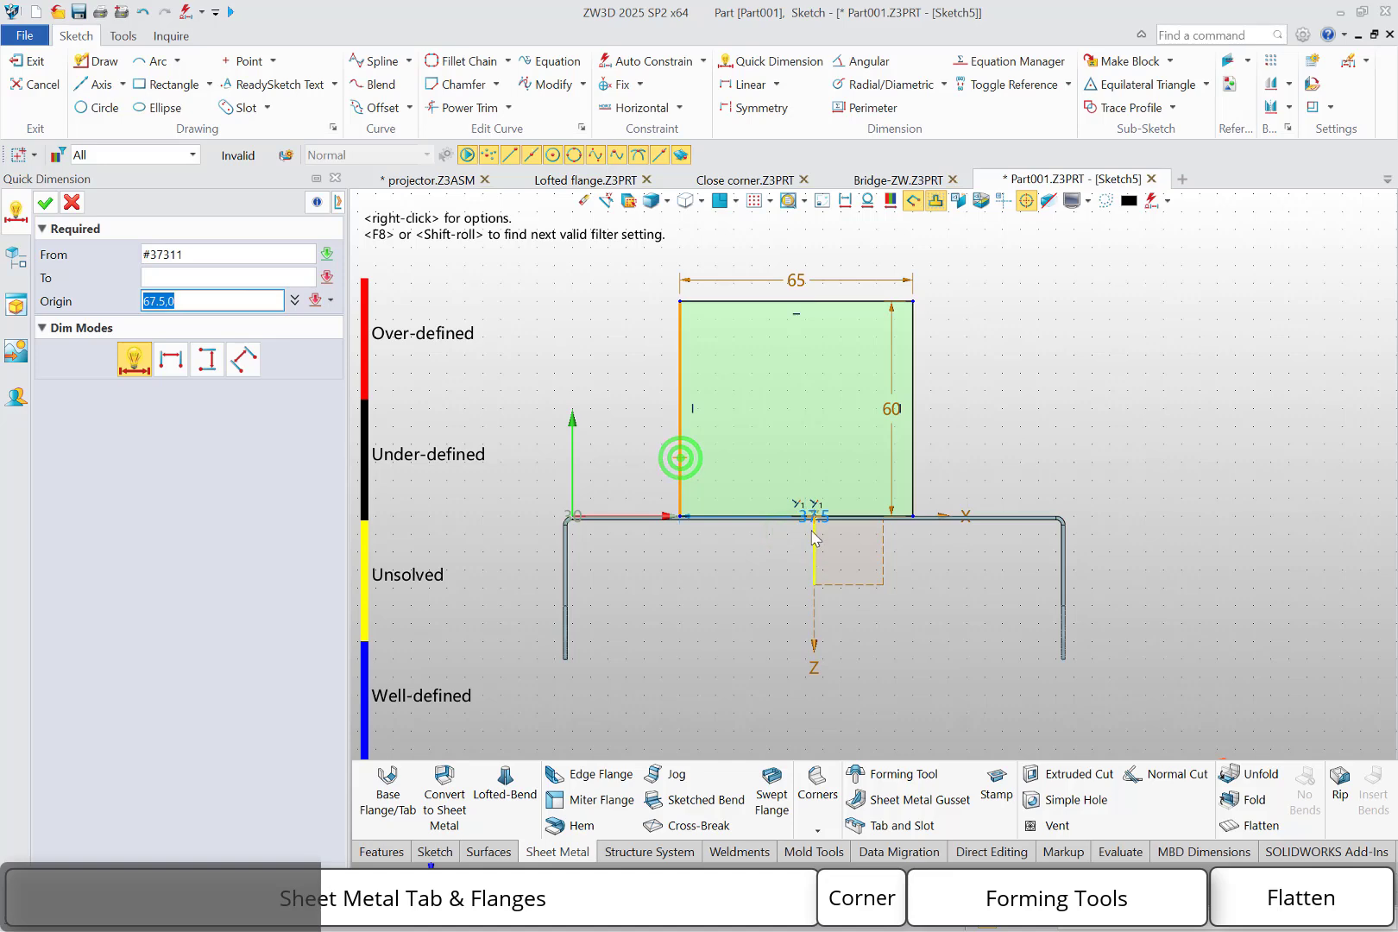
click(814, 536)
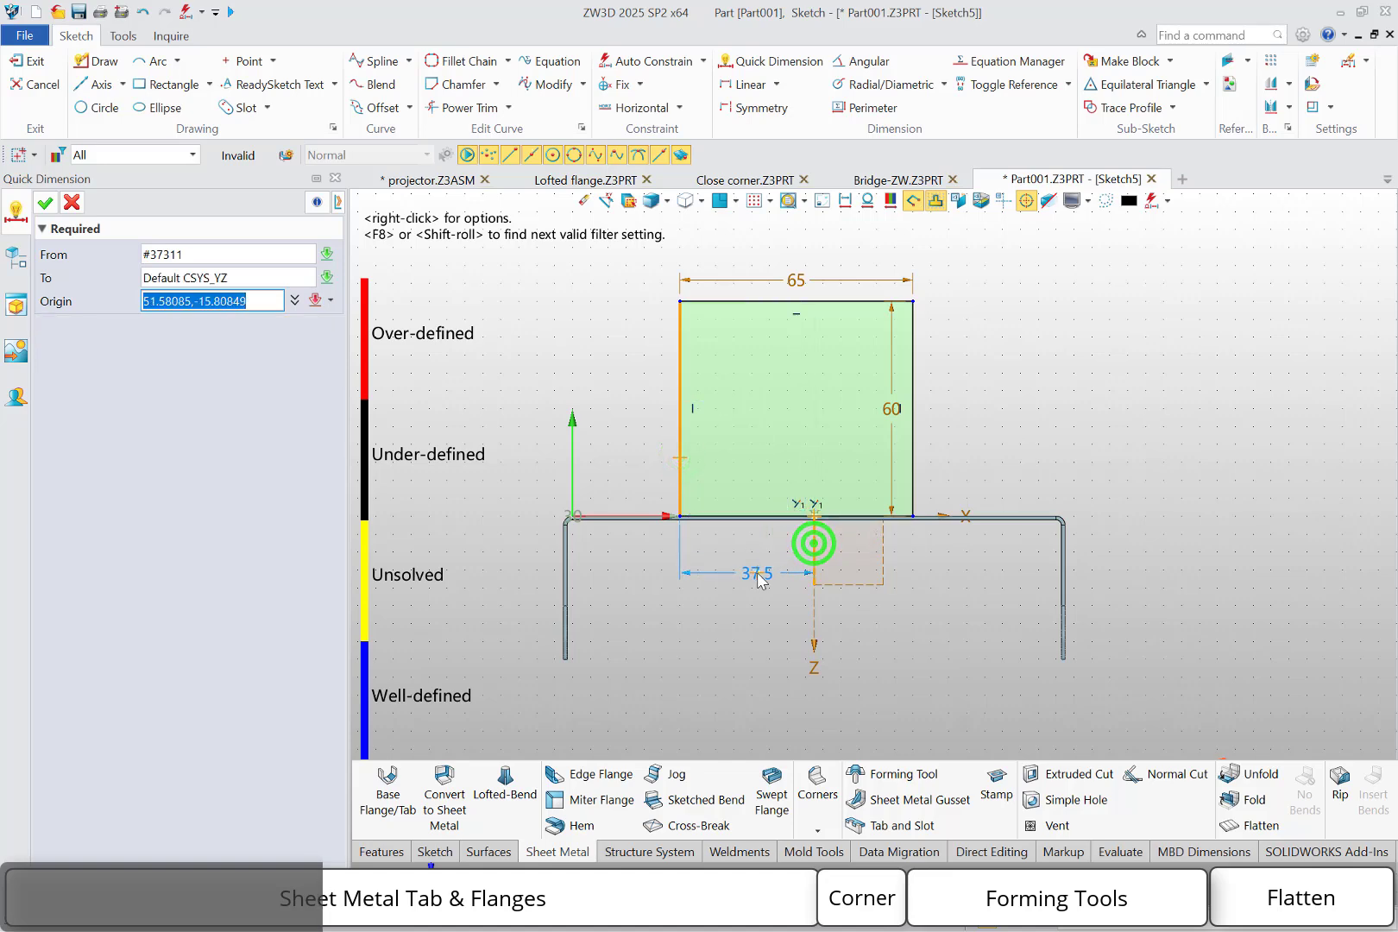
click(759, 580)
text(65)
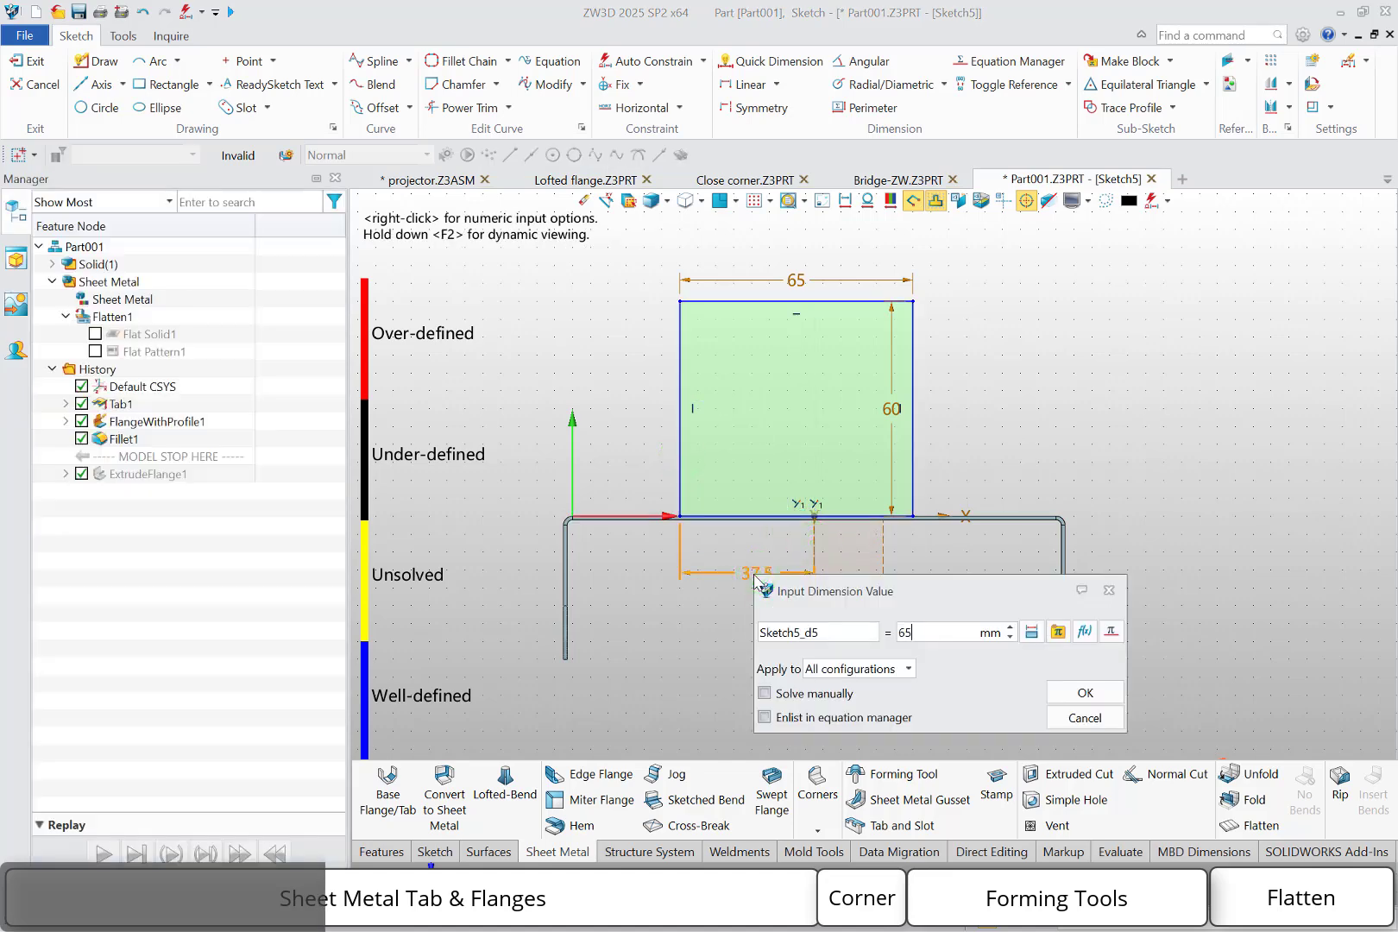
text(/2)
click(1080, 690)
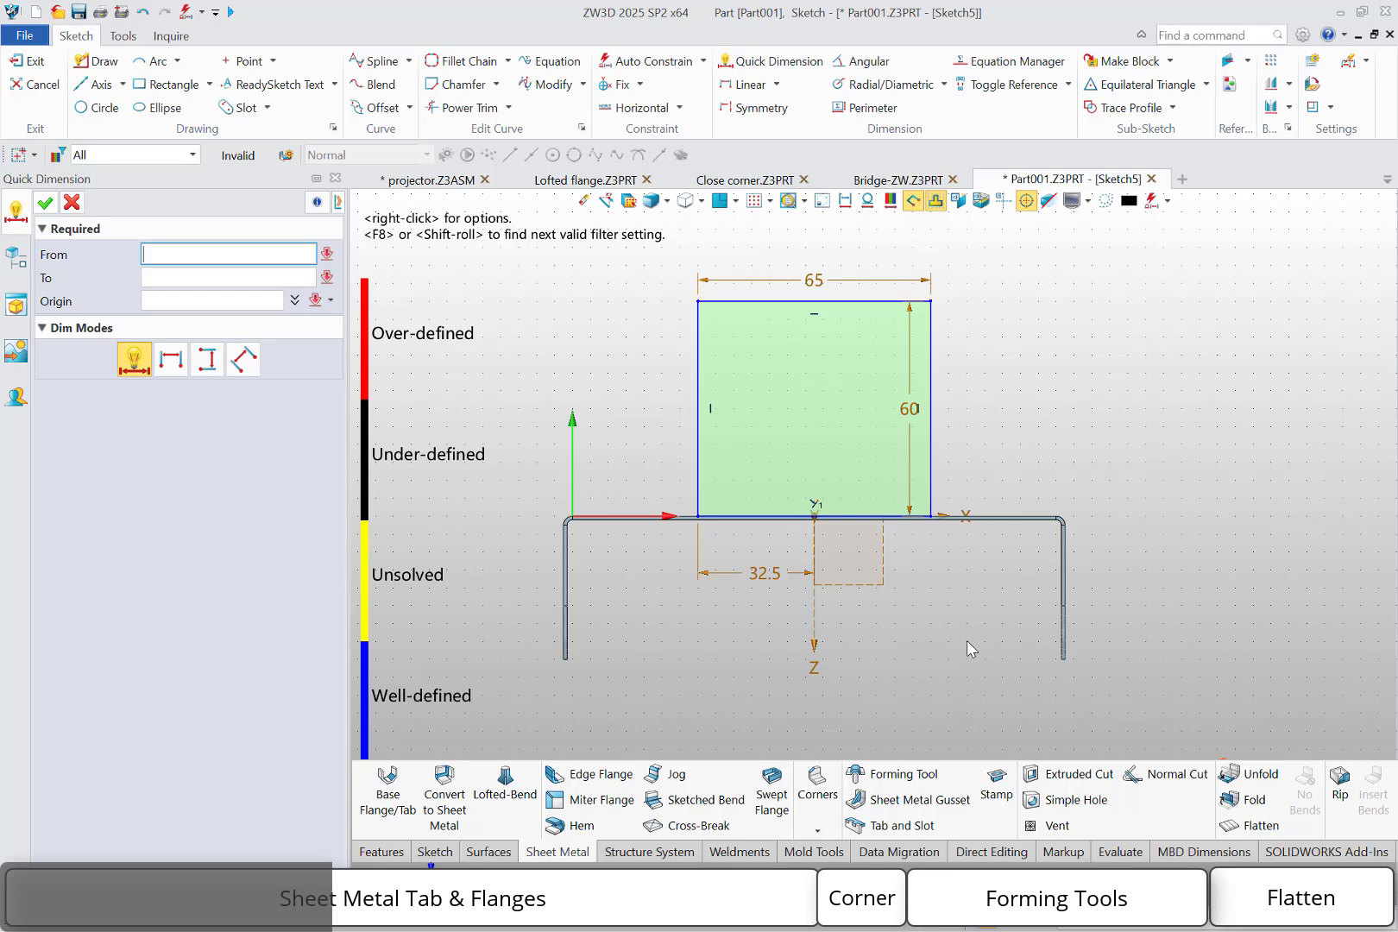
key(Escape)
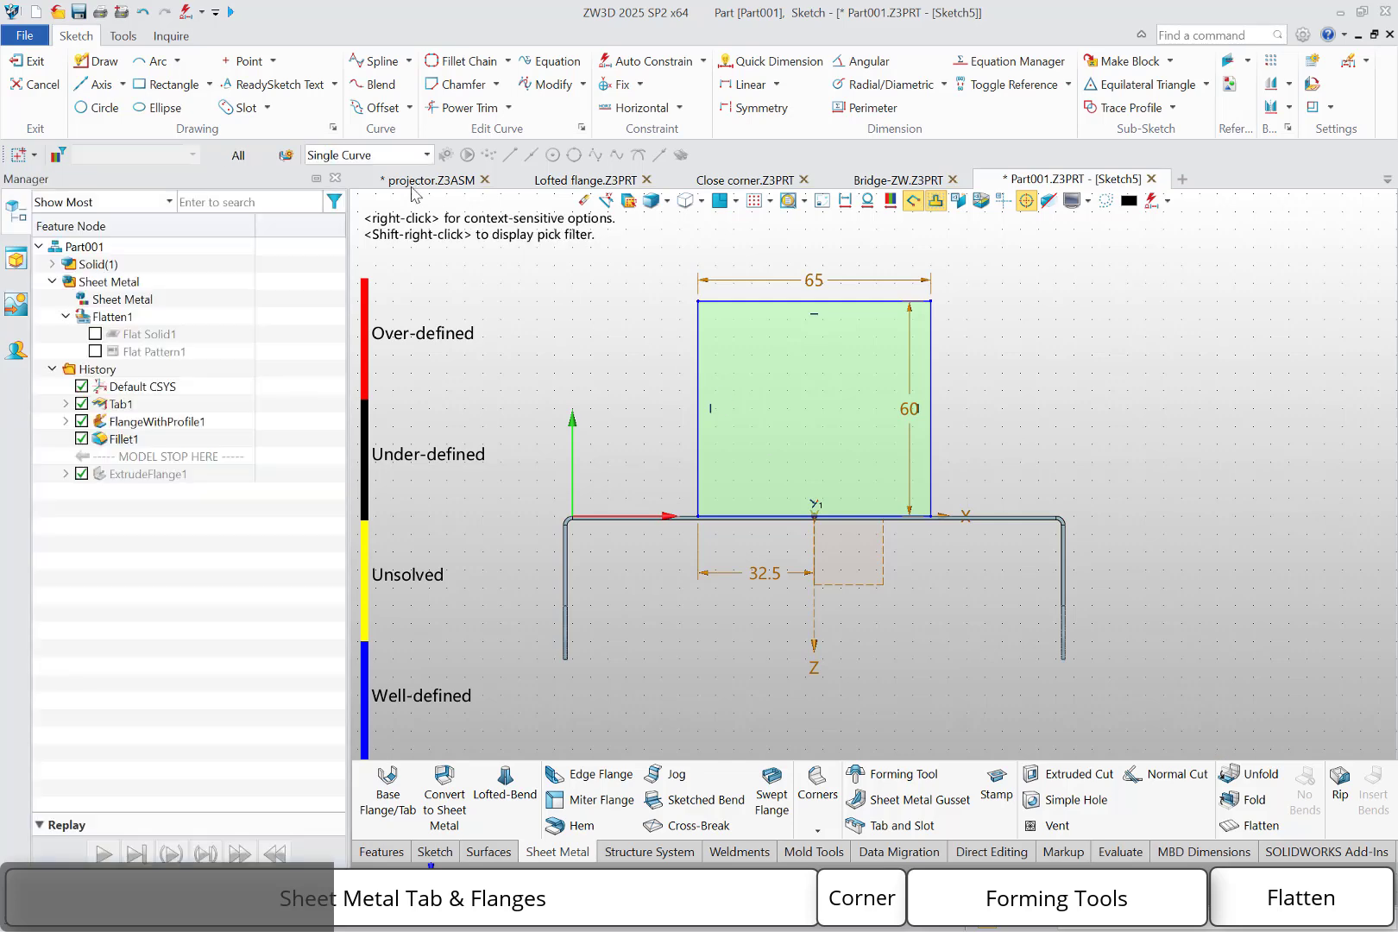
Draw two sloping lines joining the midpoint of the profile's upper edge to the midpoints of both vertical sides
click(106, 61)
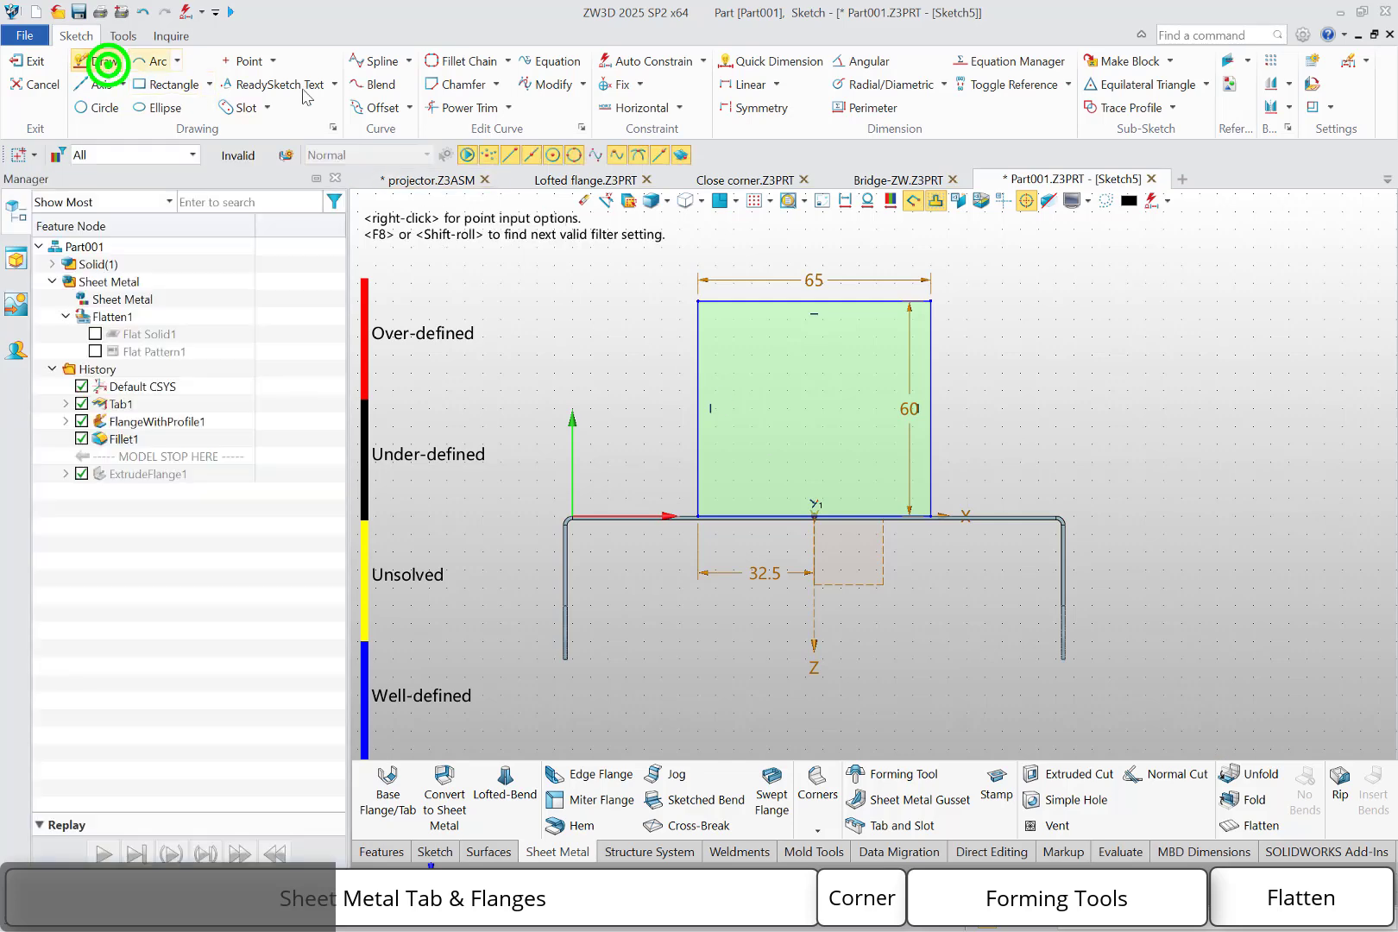
click(698, 408)
click(813, 301)
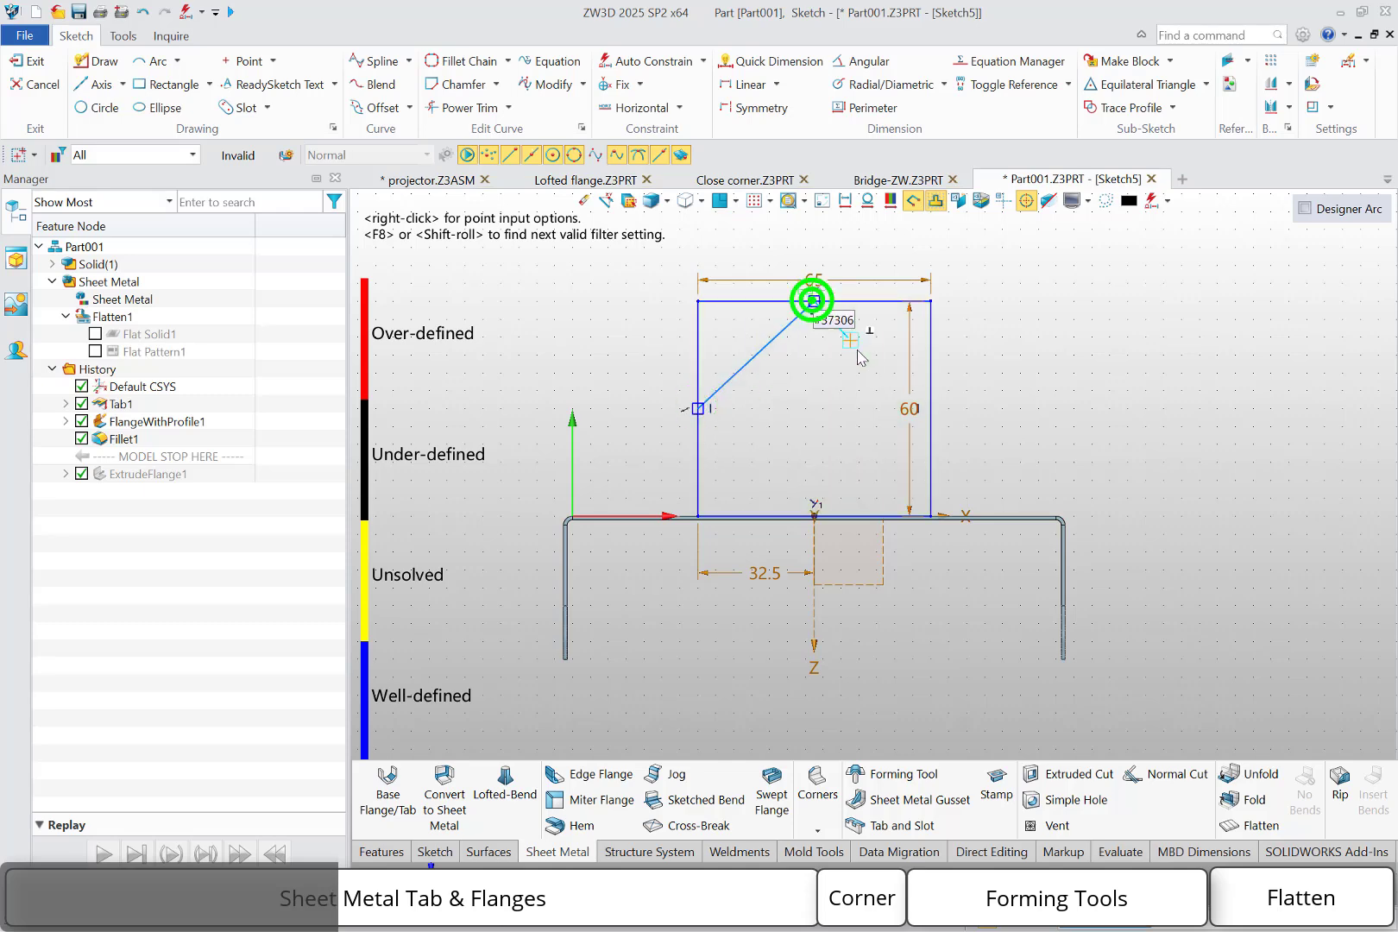
click(931, 420)
key(Escape)
Trim away the rectangle's upper corners outside the sloping lines with Power Trim
right_click(1015, 364)
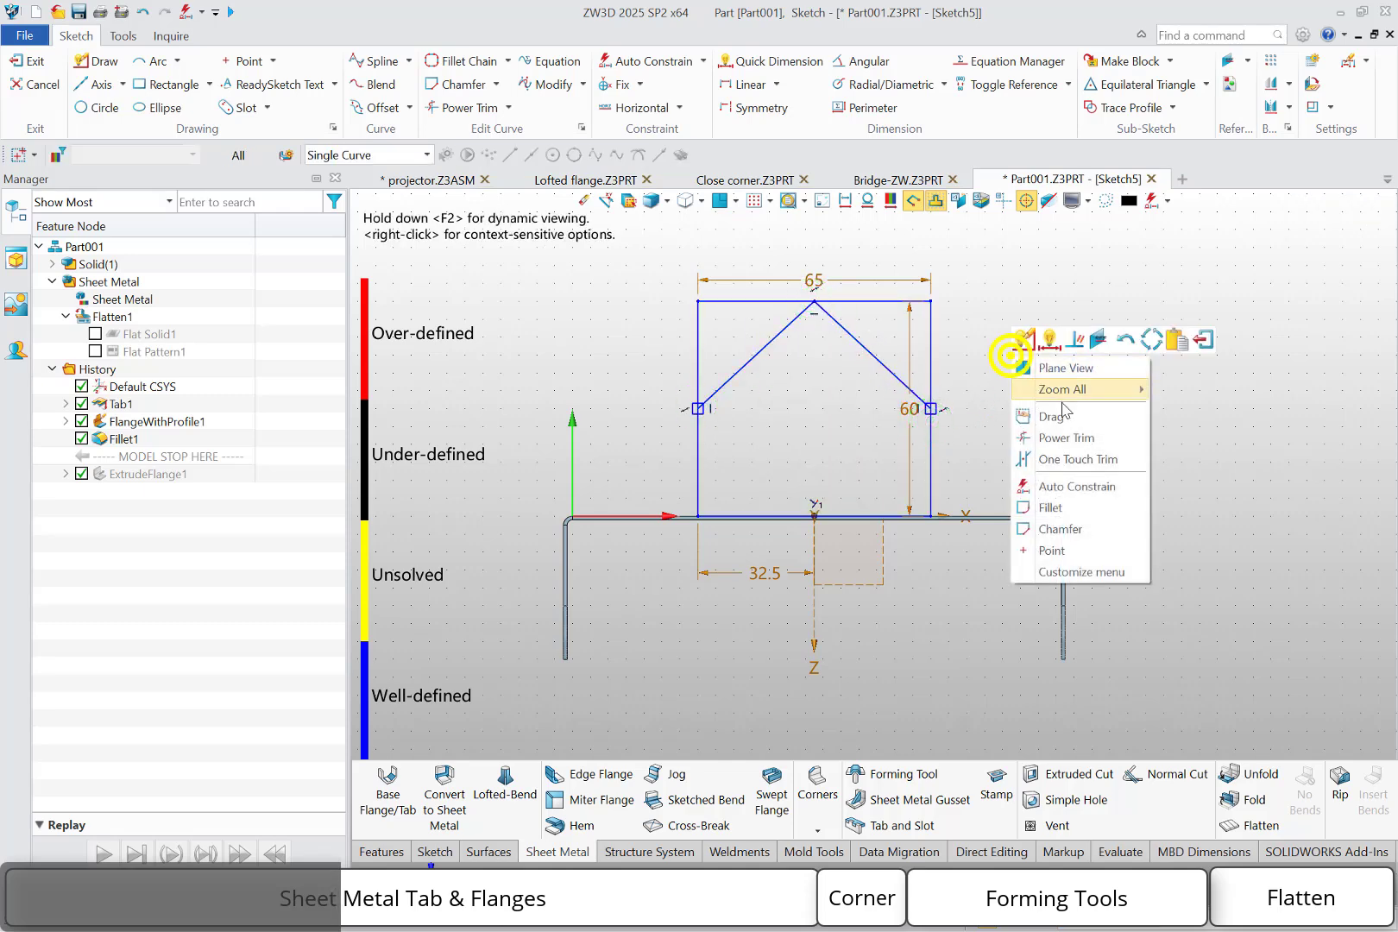
click(1073, 444)
drag(975, 356, 763, 301)
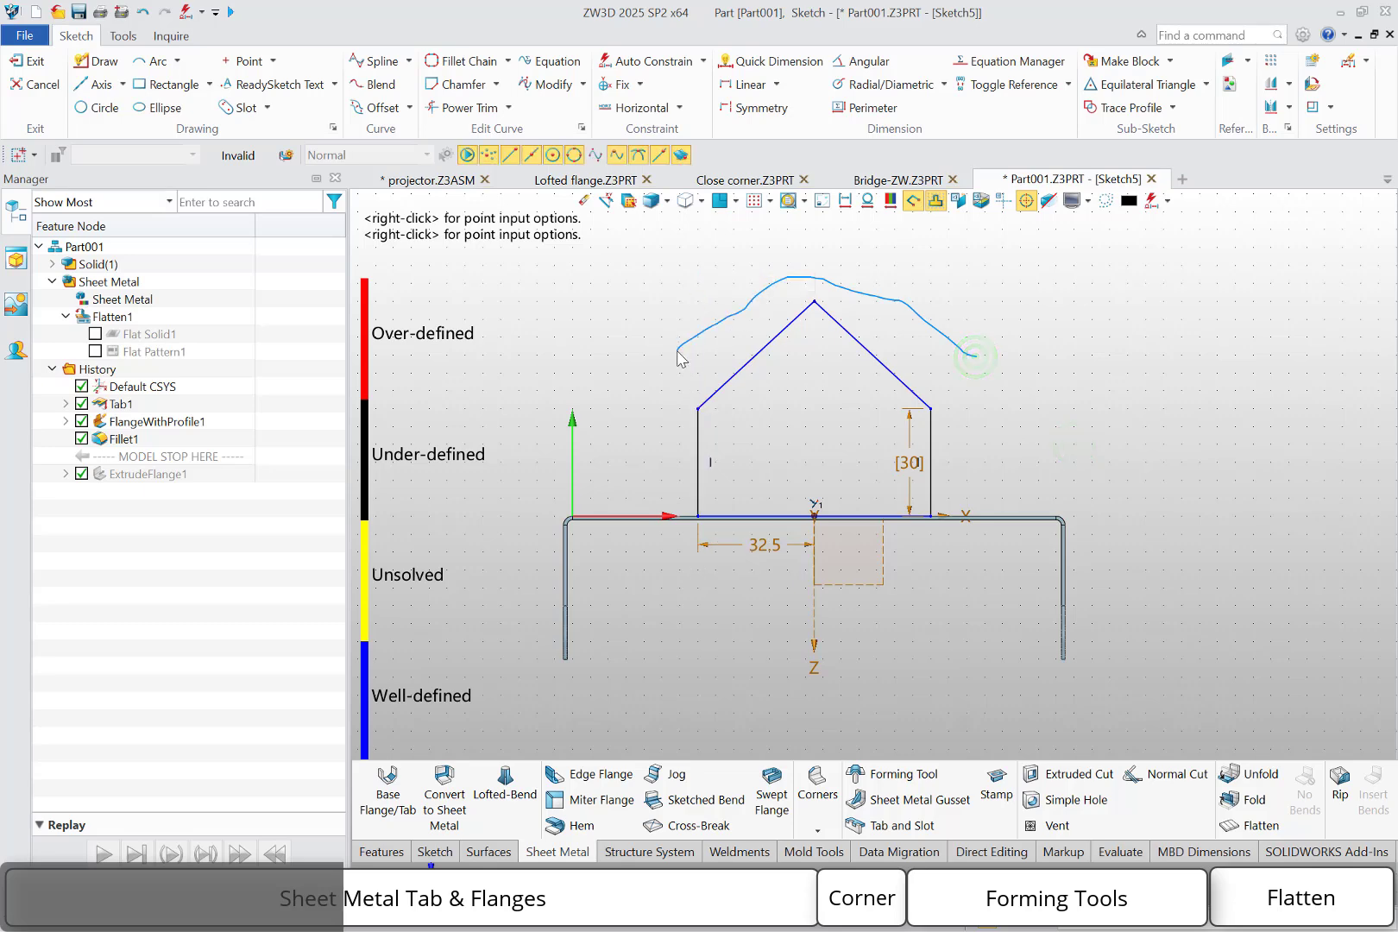
Round the three upper corners of the profile with a 15 mm Fillet Chain across the side and sloping lines
click(481, 60)
click(1021, 274)
drag(944, 359, 636, 459)
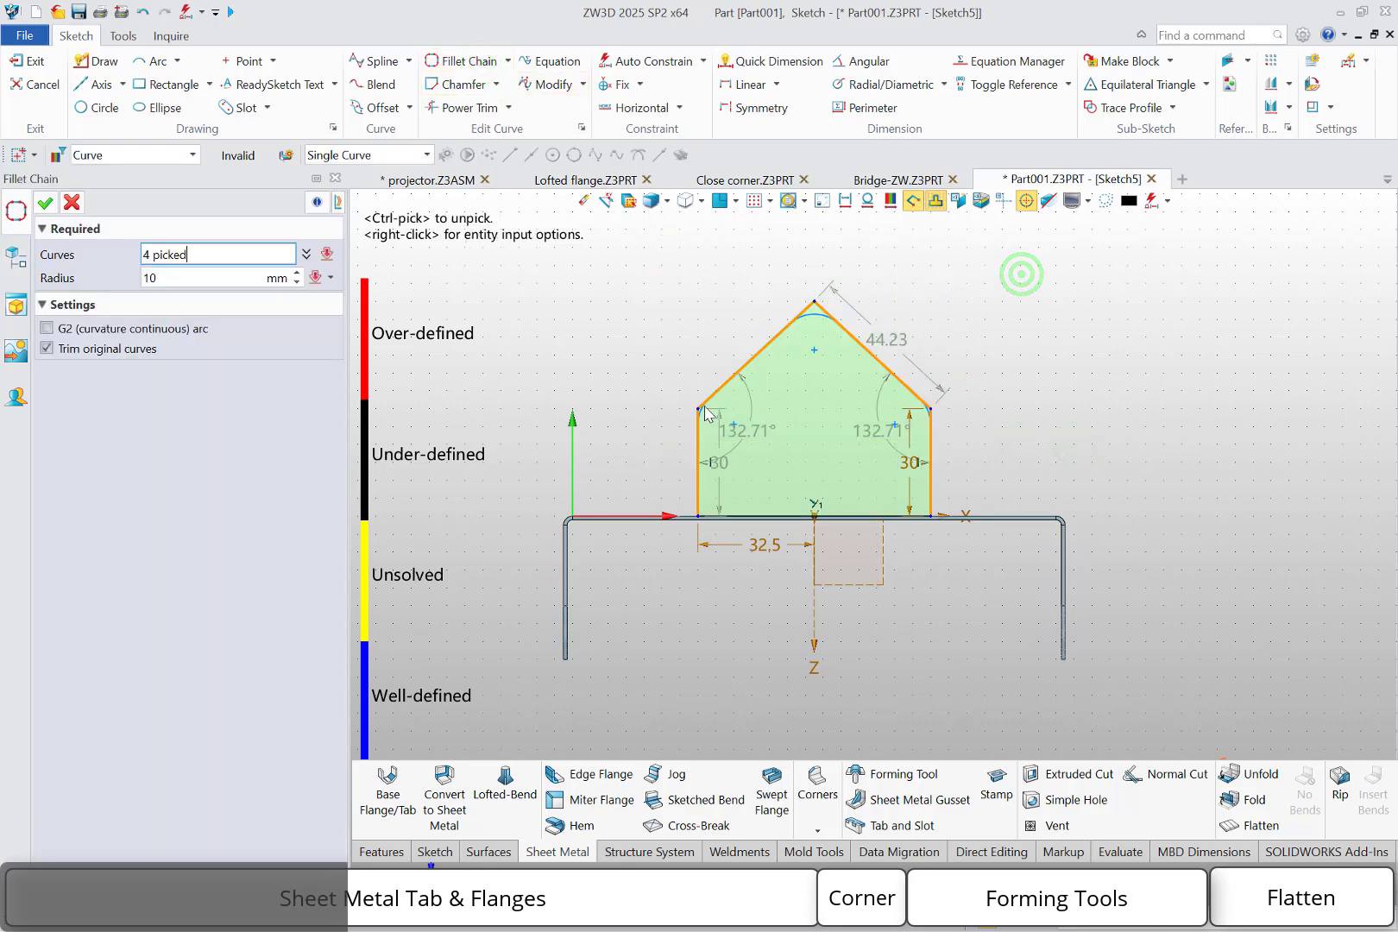
double_click(178, 278)
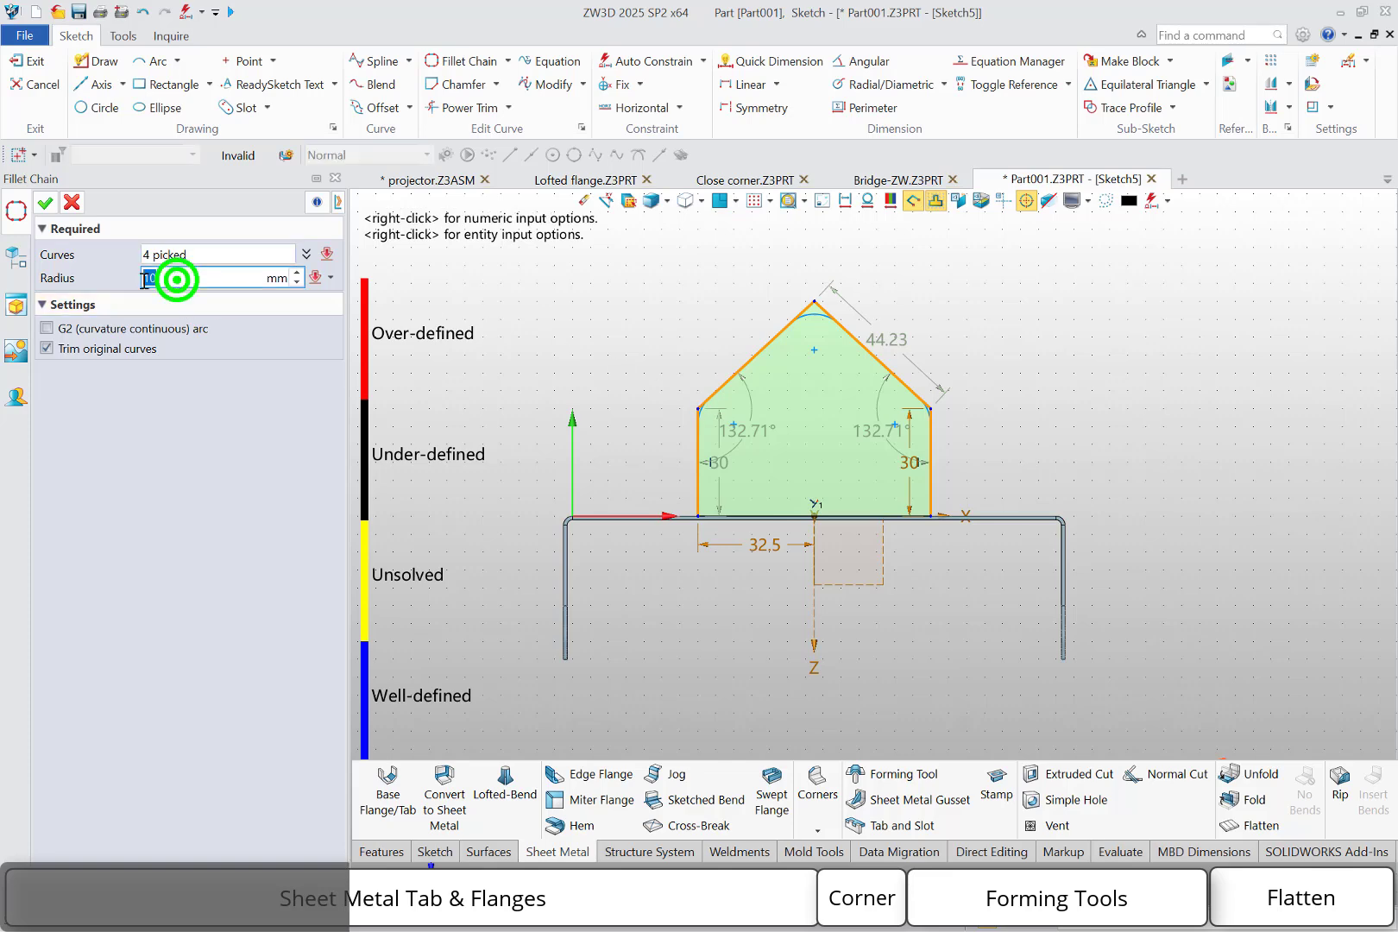
text(15)
click(45, 202)
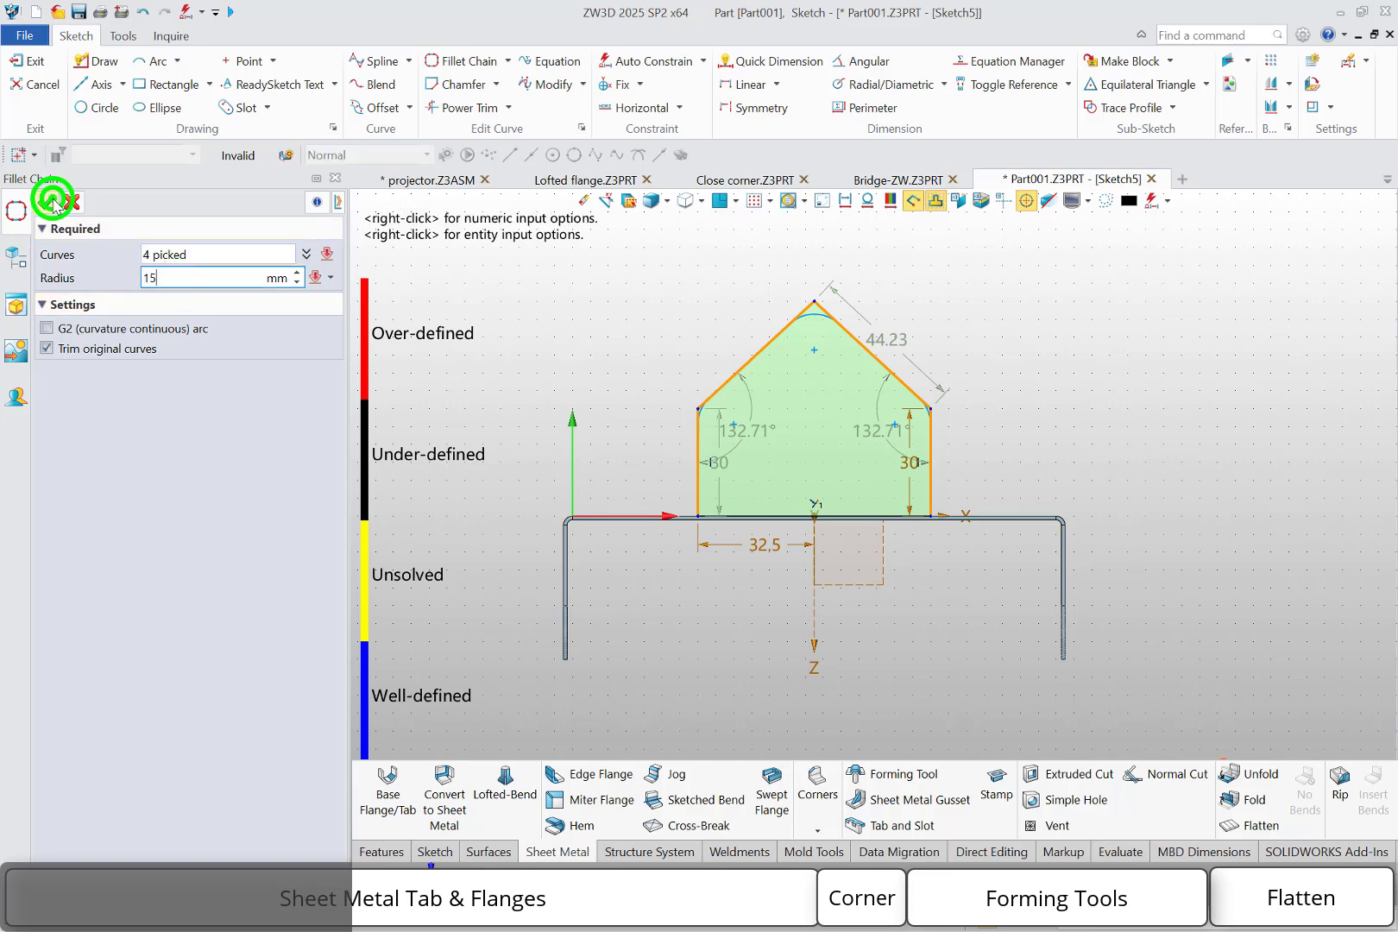
Finish the profile sketch and create the tapered flange on the tab's long edge
right_click(598, 275)
click(789, 259)
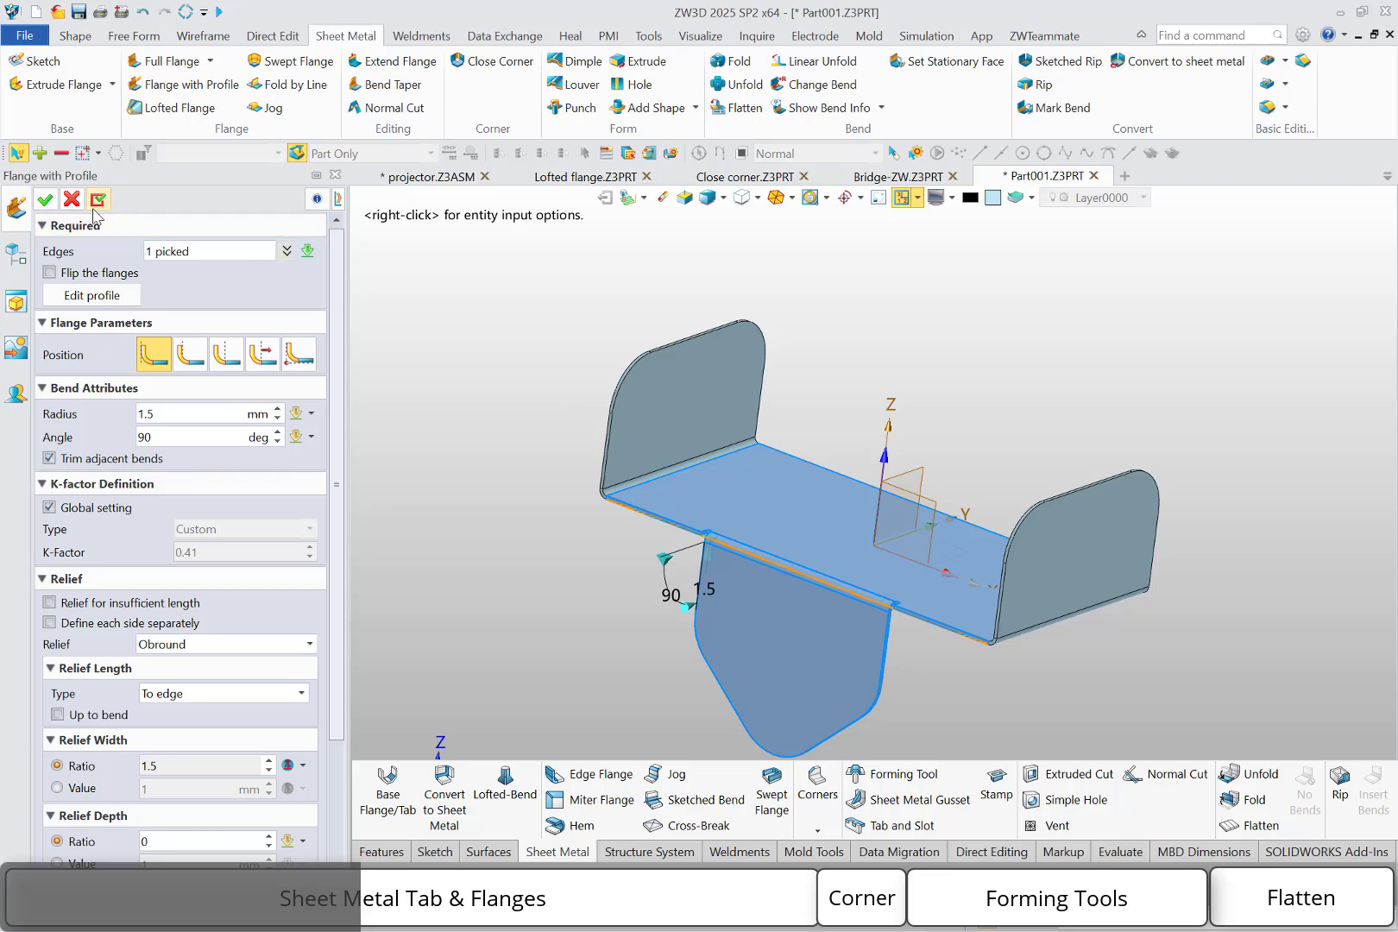
click(45, 199)
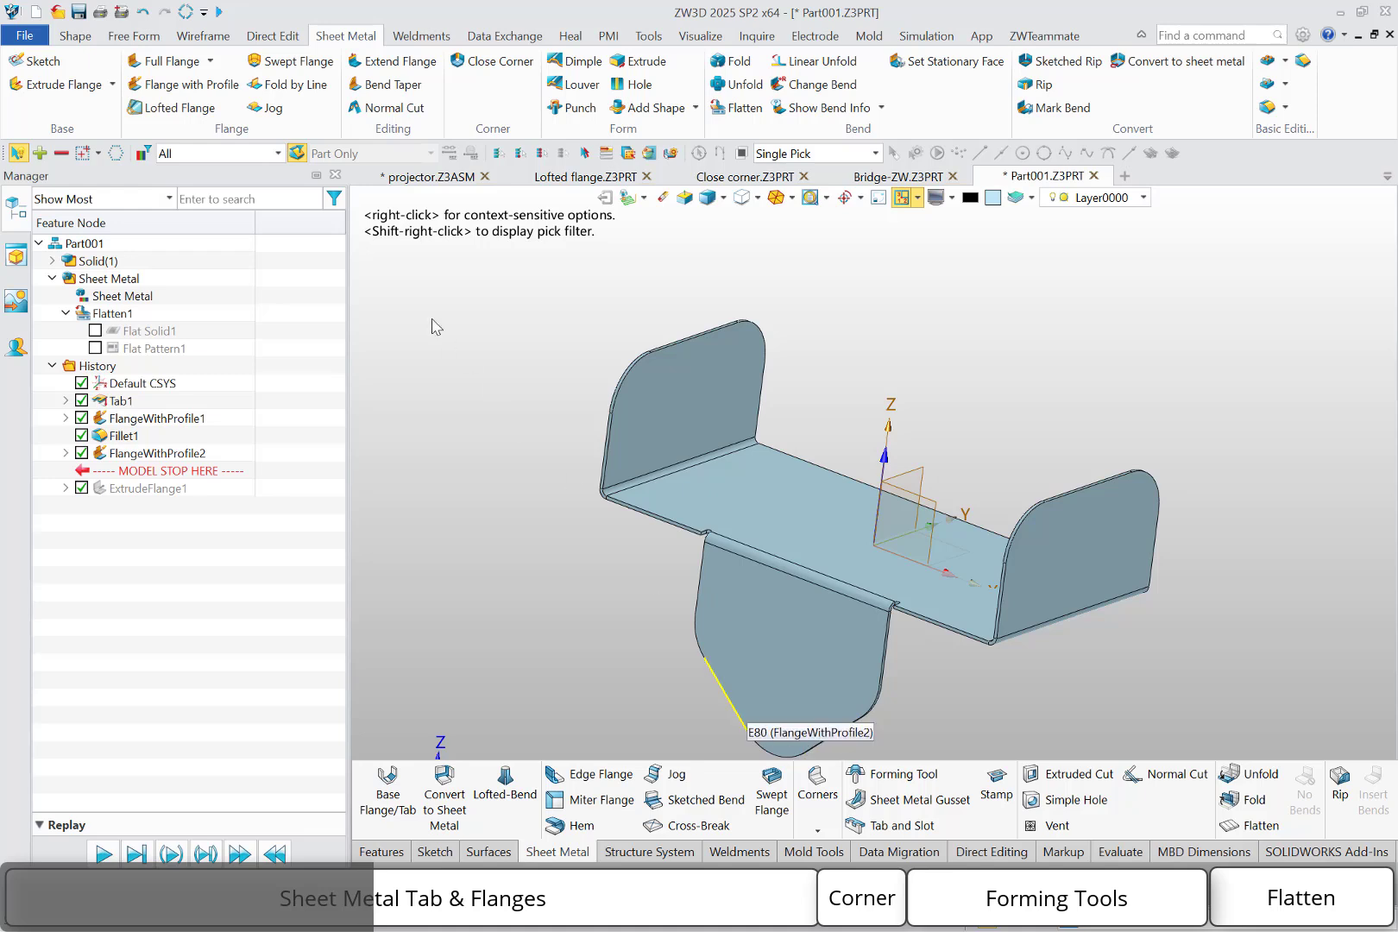
Start a Flange on the seven outline edges of the tapered flange's sides and rounded tip, excluding its bend edge
click(212, 68)
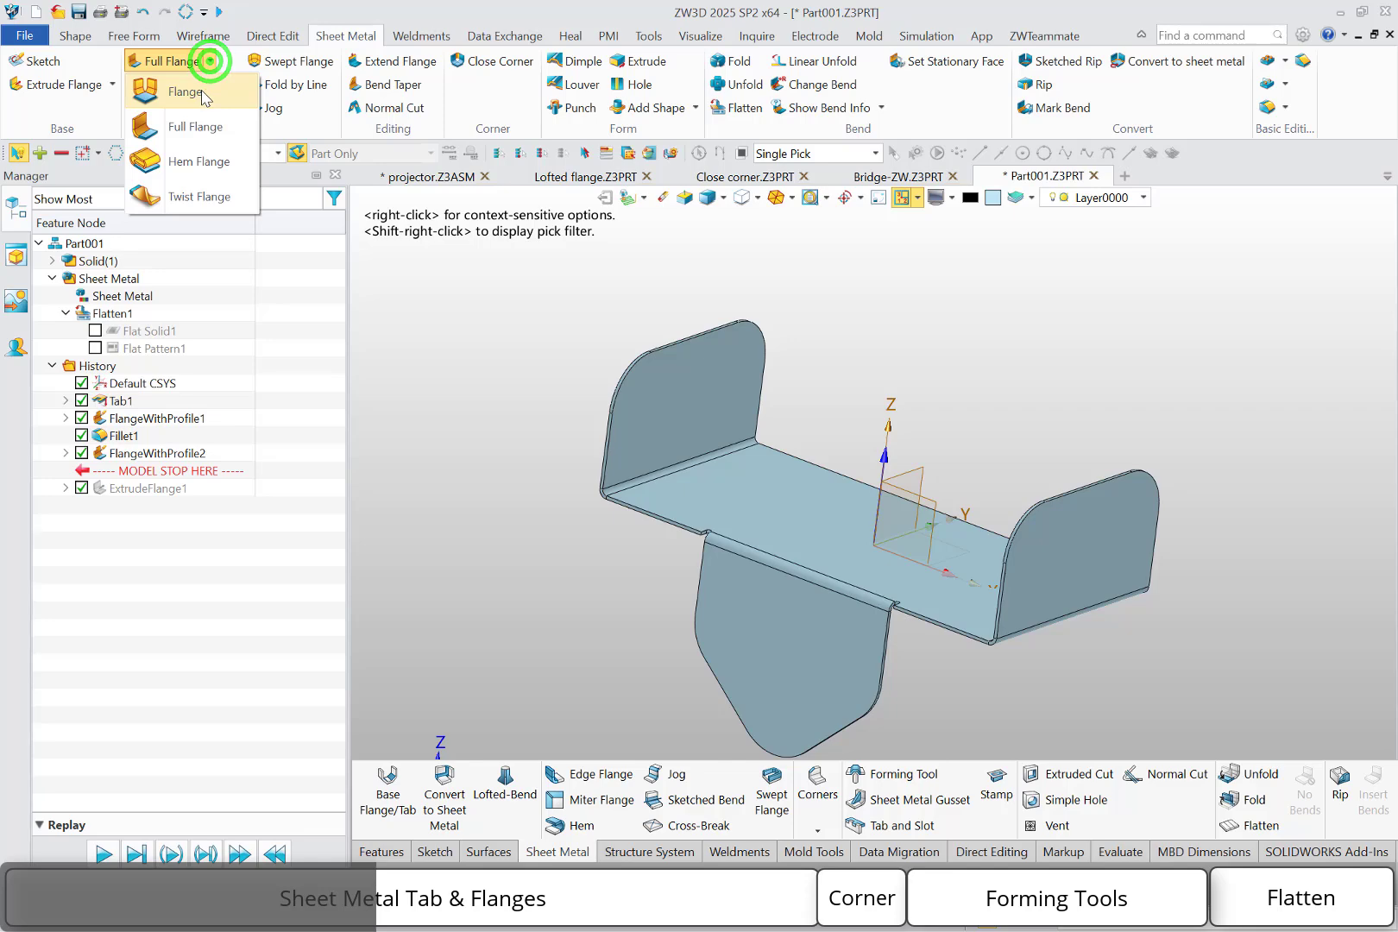
click(201, 89)
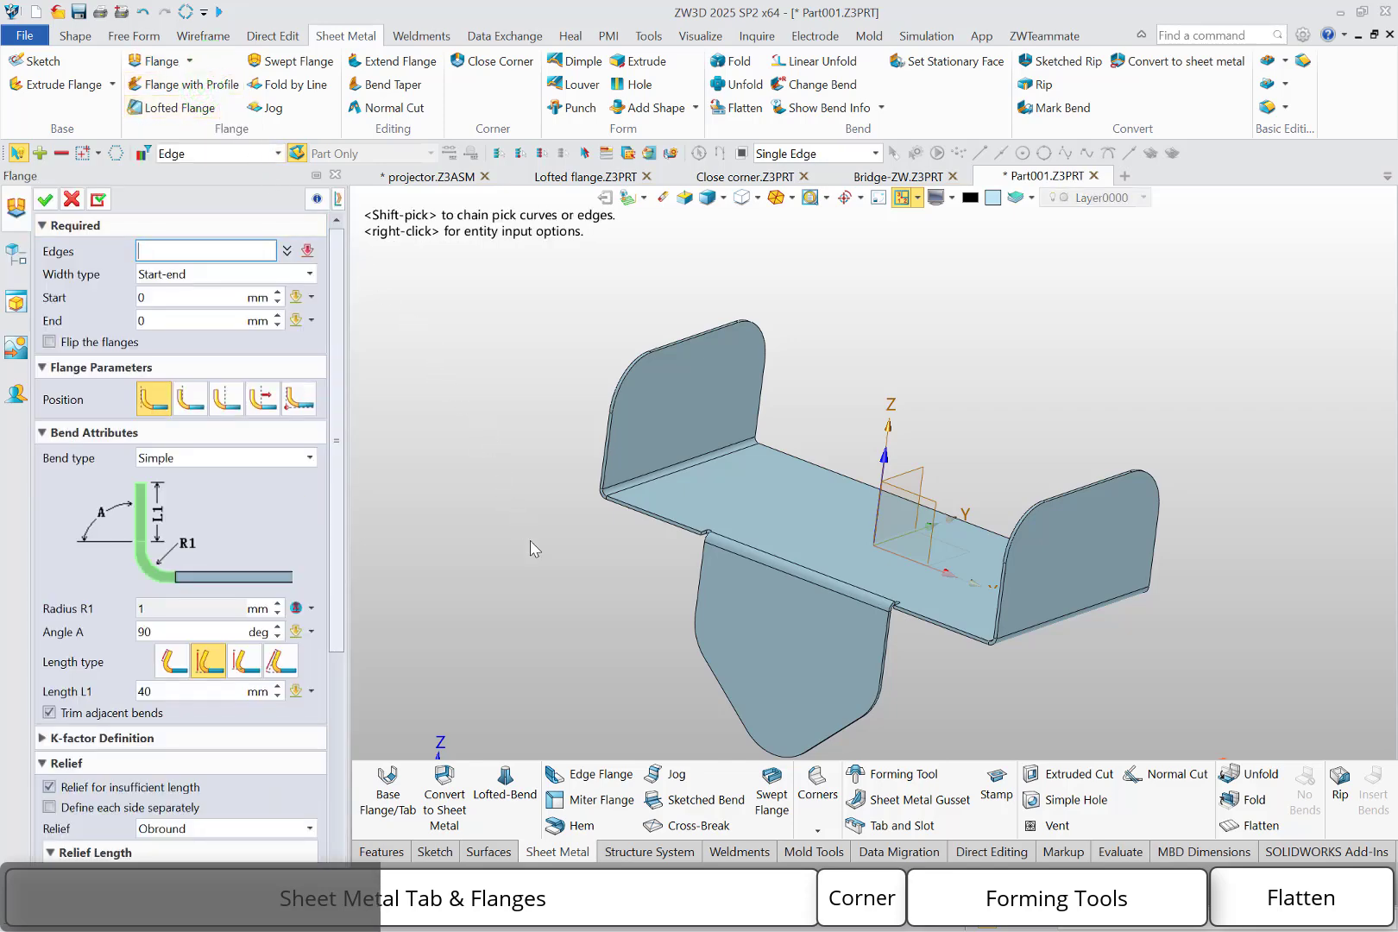
middle_drag(529, 540, 775, 507)
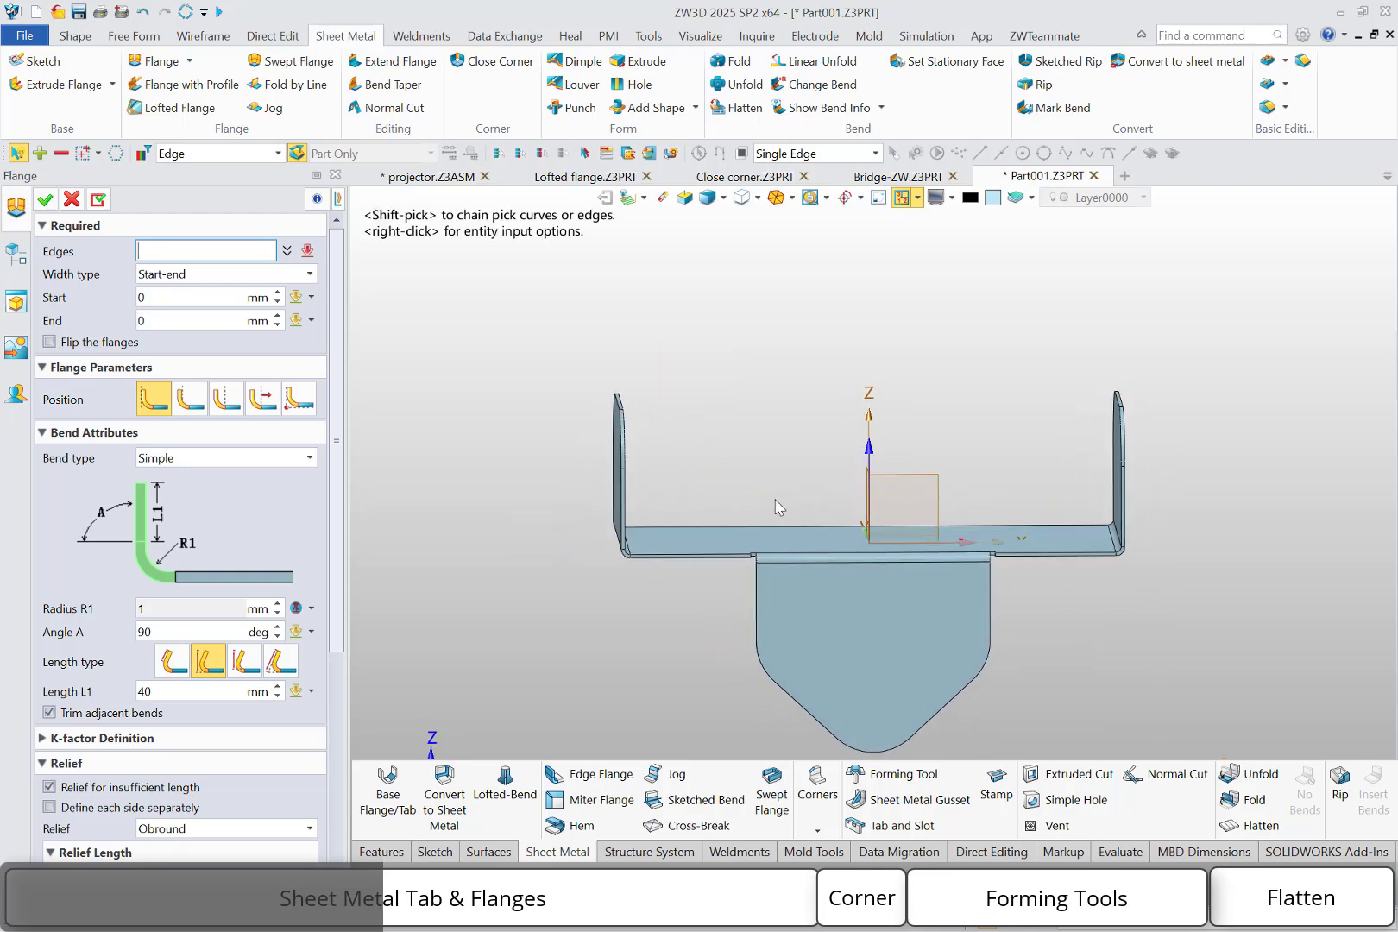
key(F8)
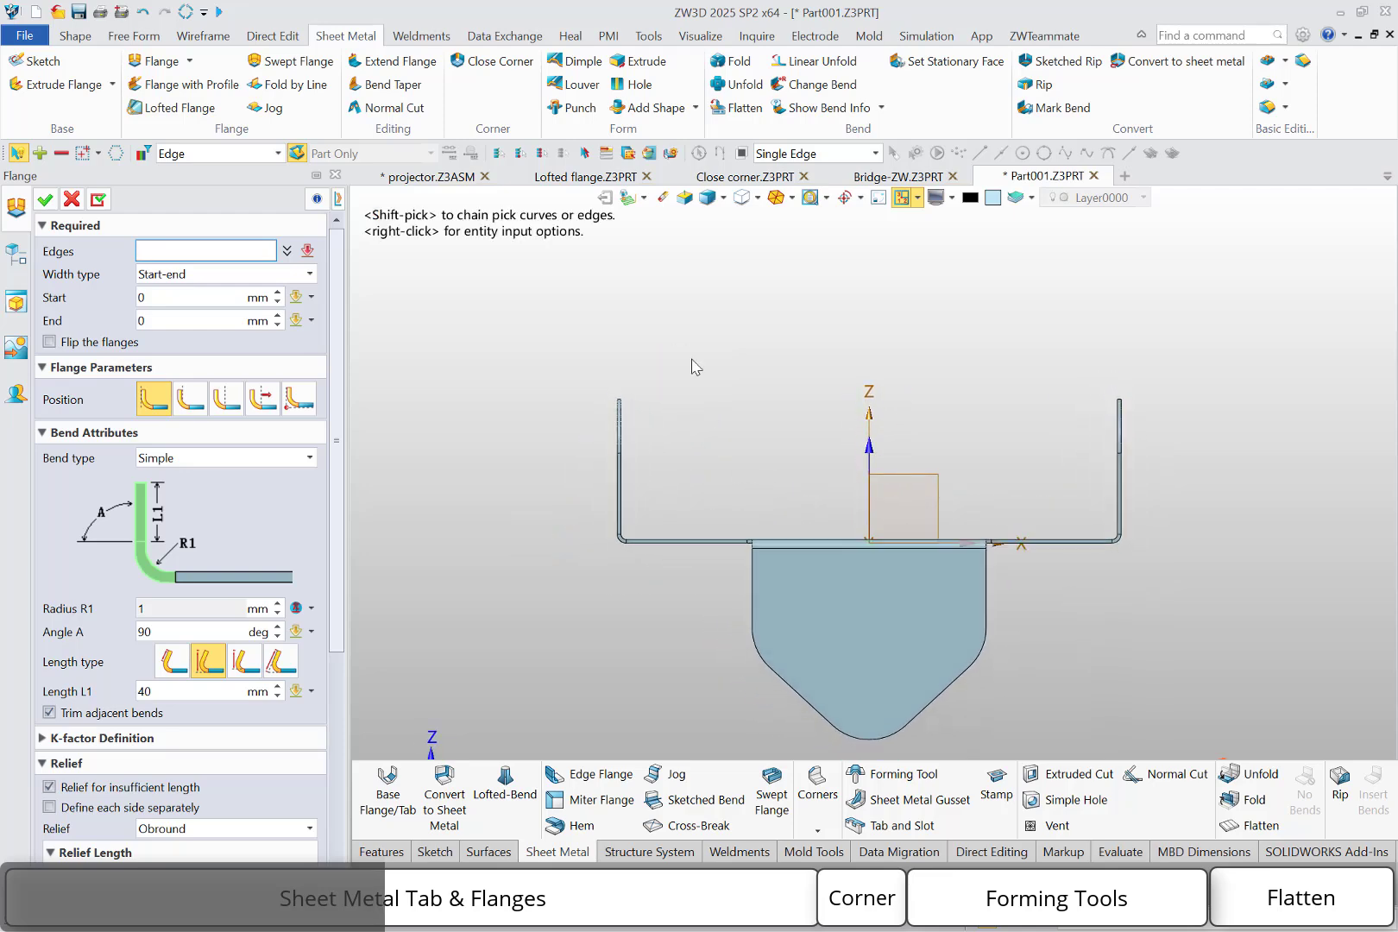
click(628, 153)
scroll(739, 557, up, 4)
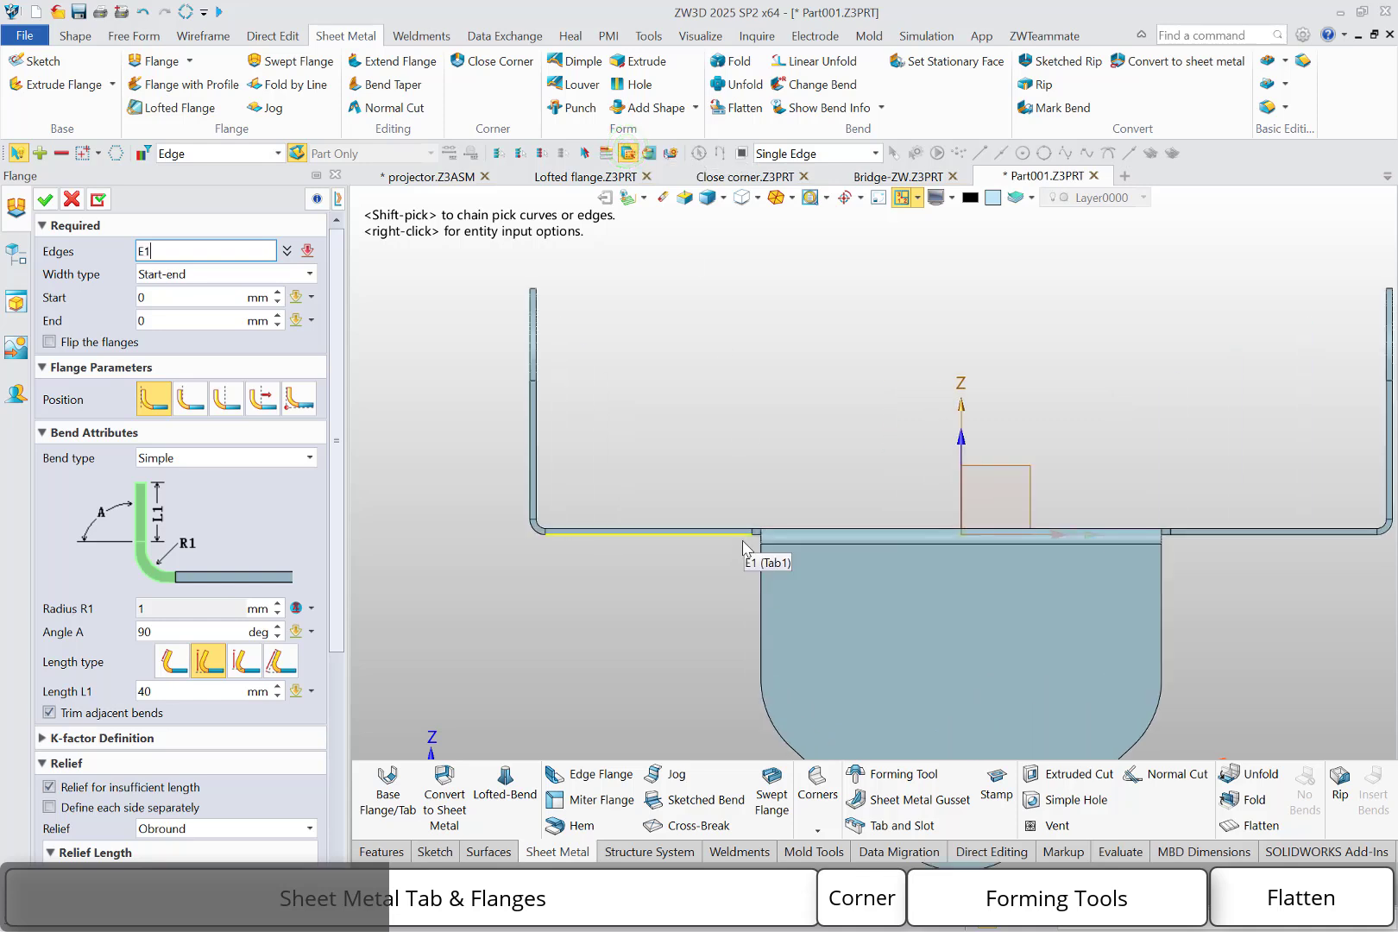
click(738, 543)
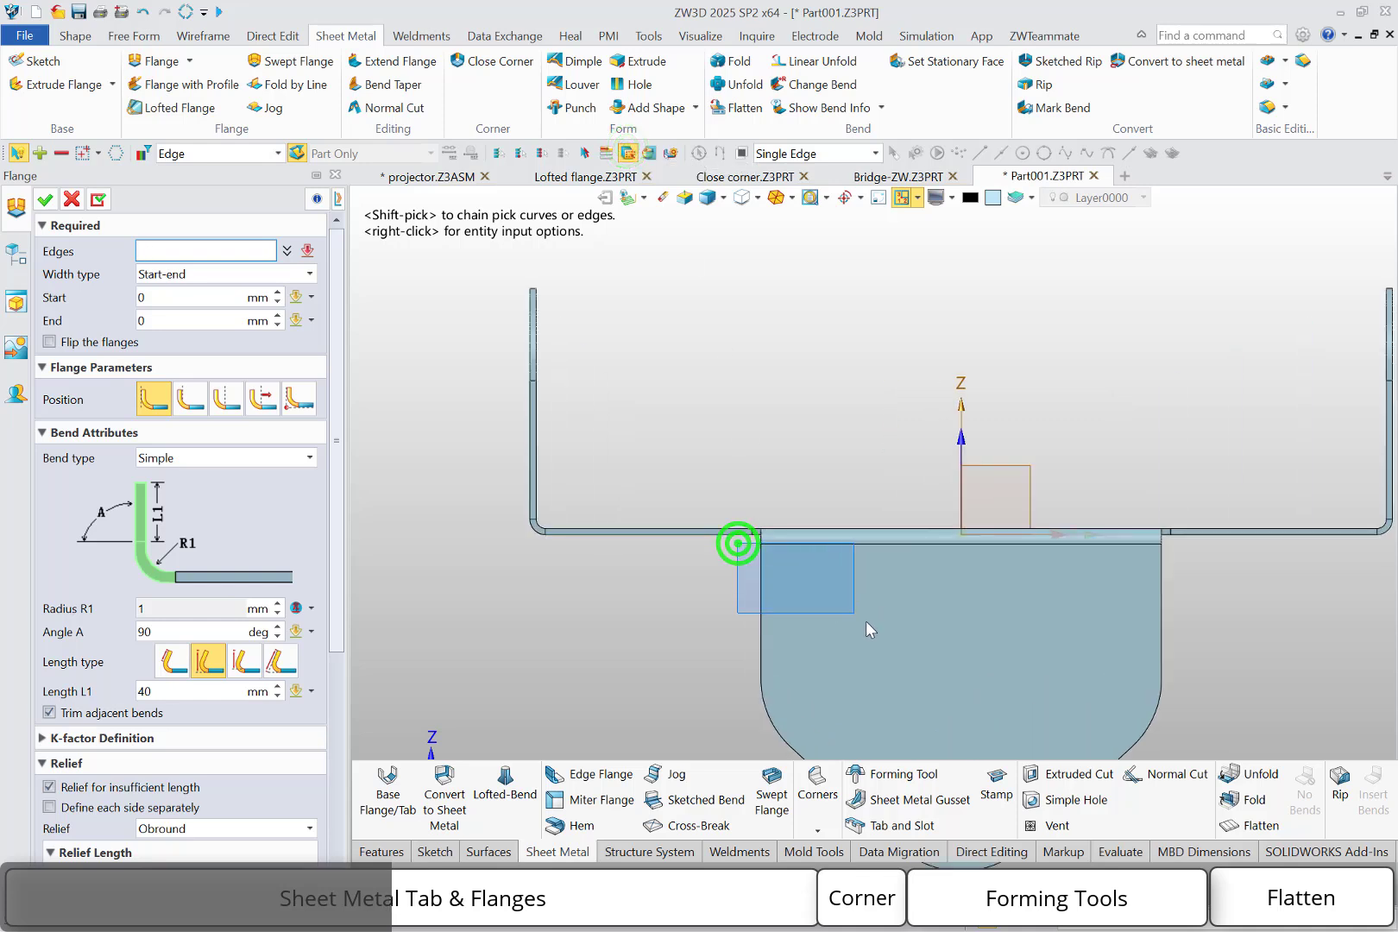
drag(1204, 894, 1205, 895)
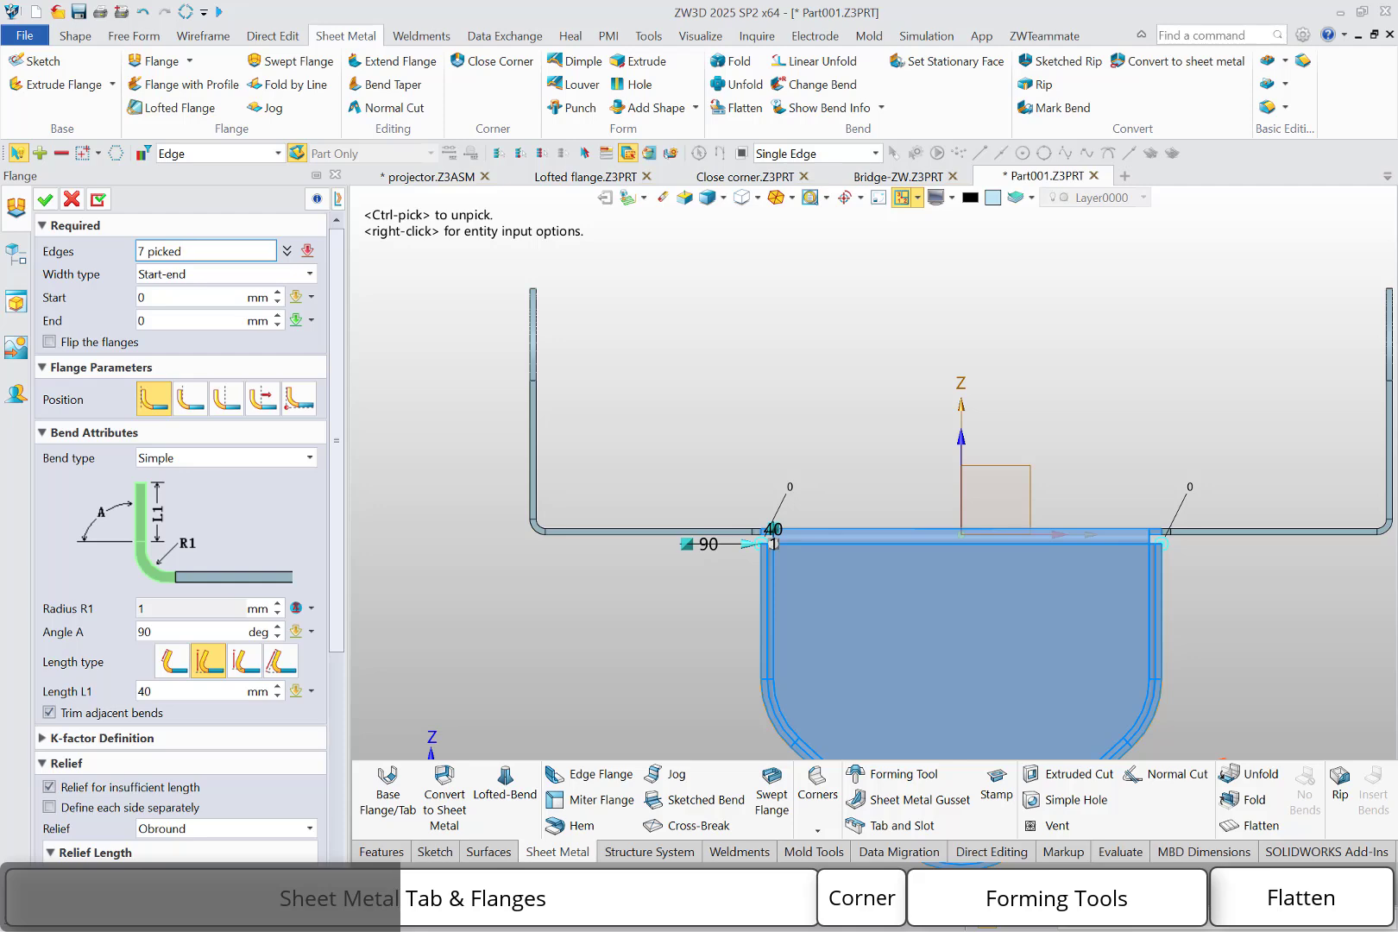
Set the flange's start and end offsets to 6 mm and its length L1 to 5 mm, and create it
mouse_move(738, 681)
middle_down()
mouse_move(783, 713)
mouse_move(722, 684)
middle_up()
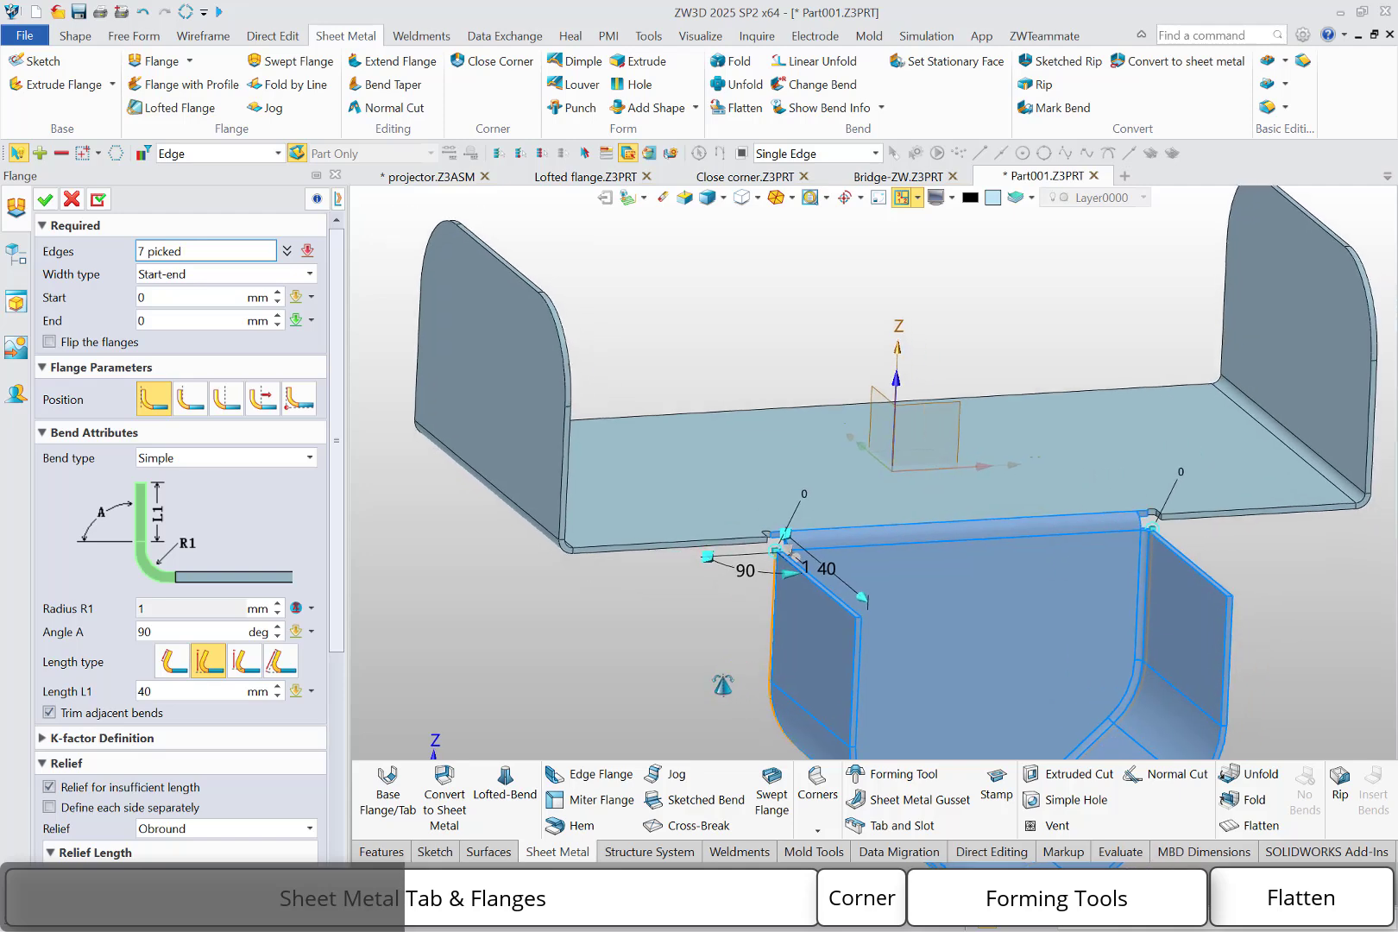
click(167, 296)
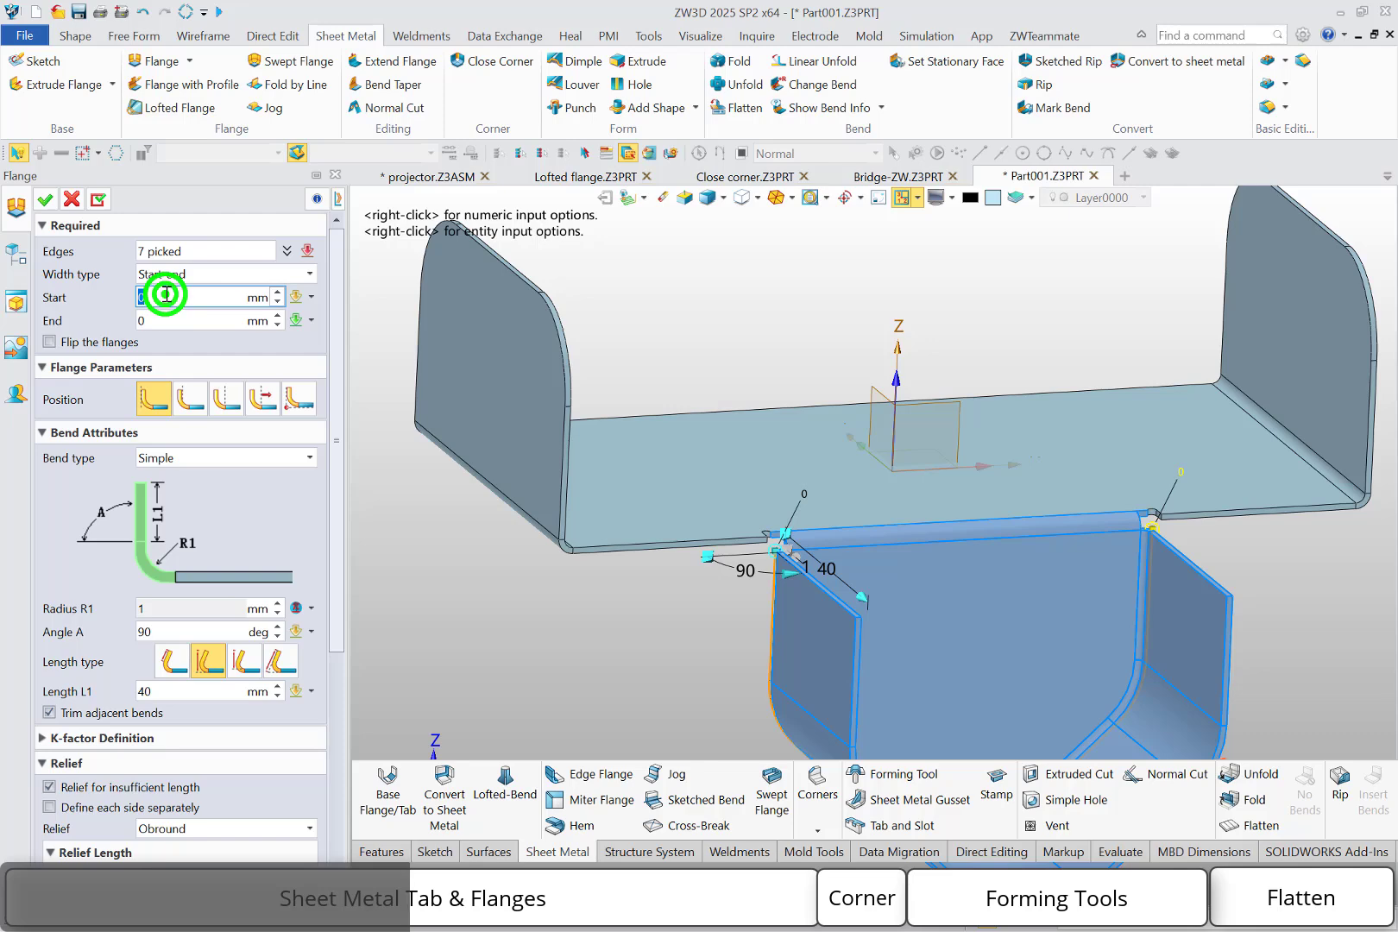
text(6)
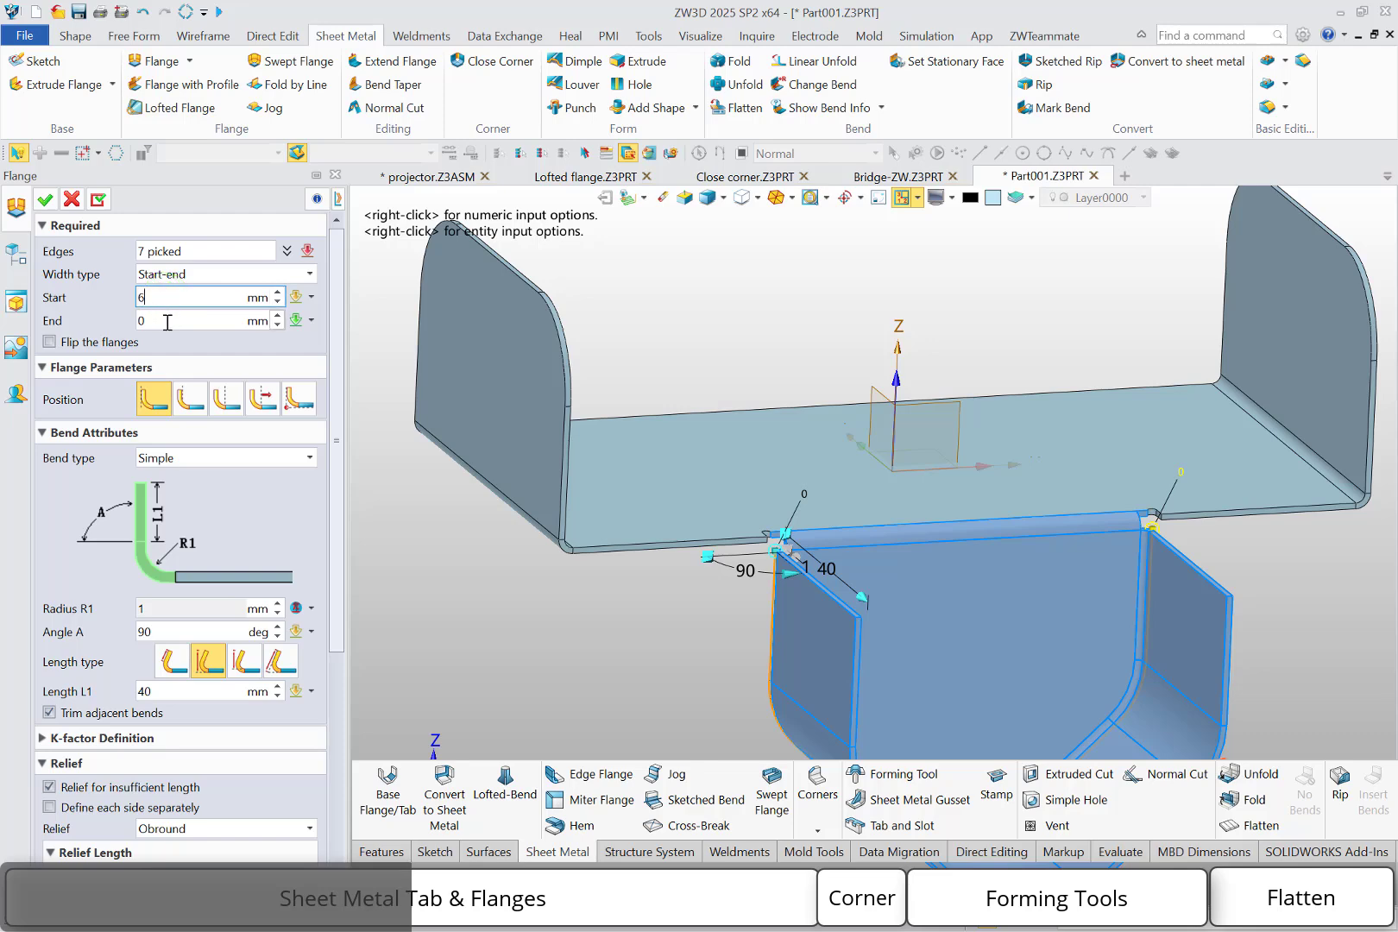
click(165, 322)
text(6)
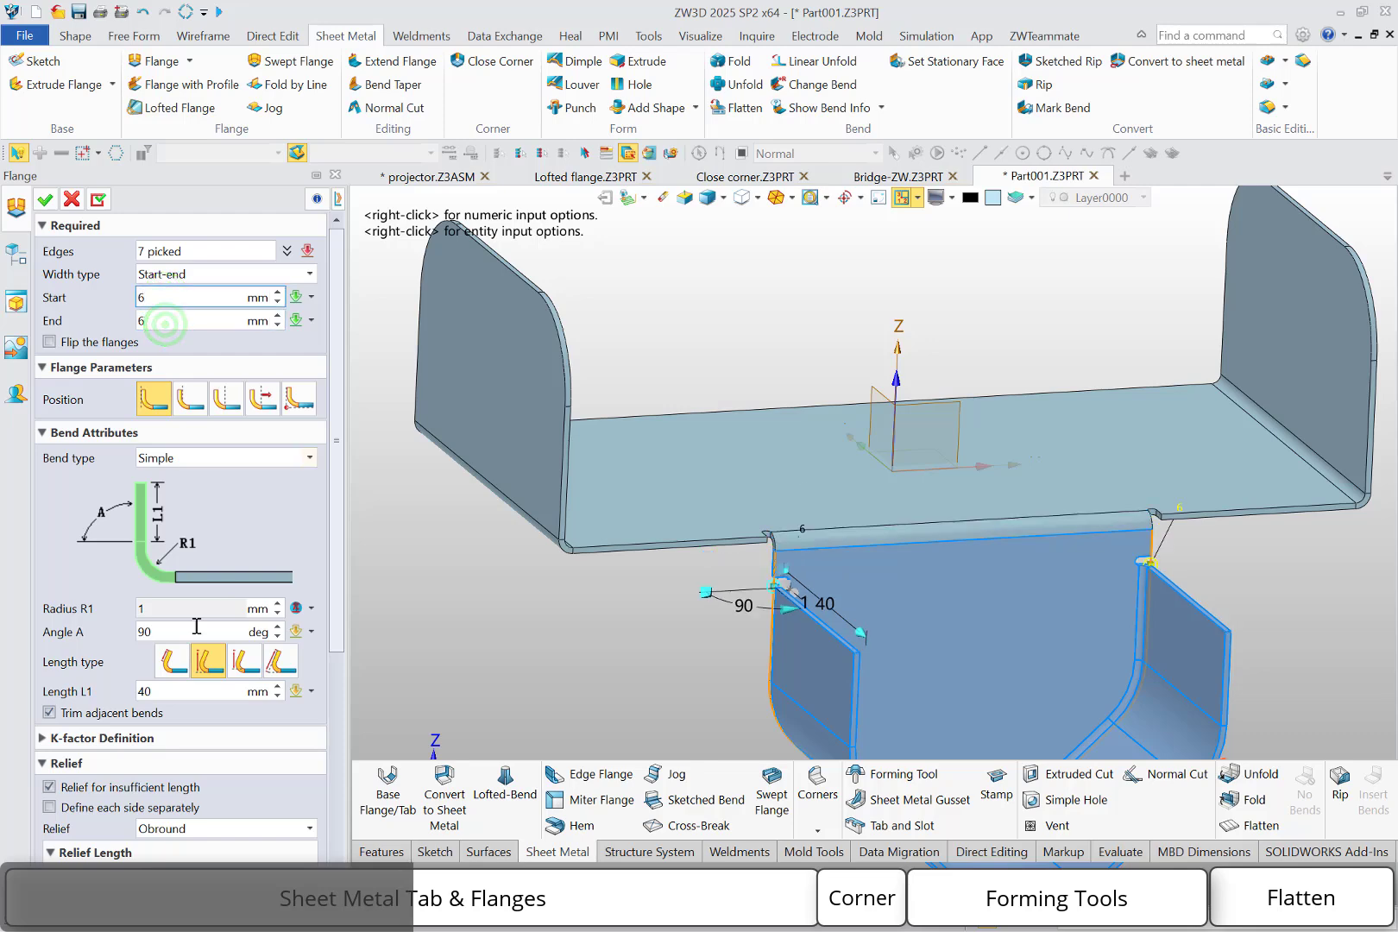
click(183, 690)
text(5)
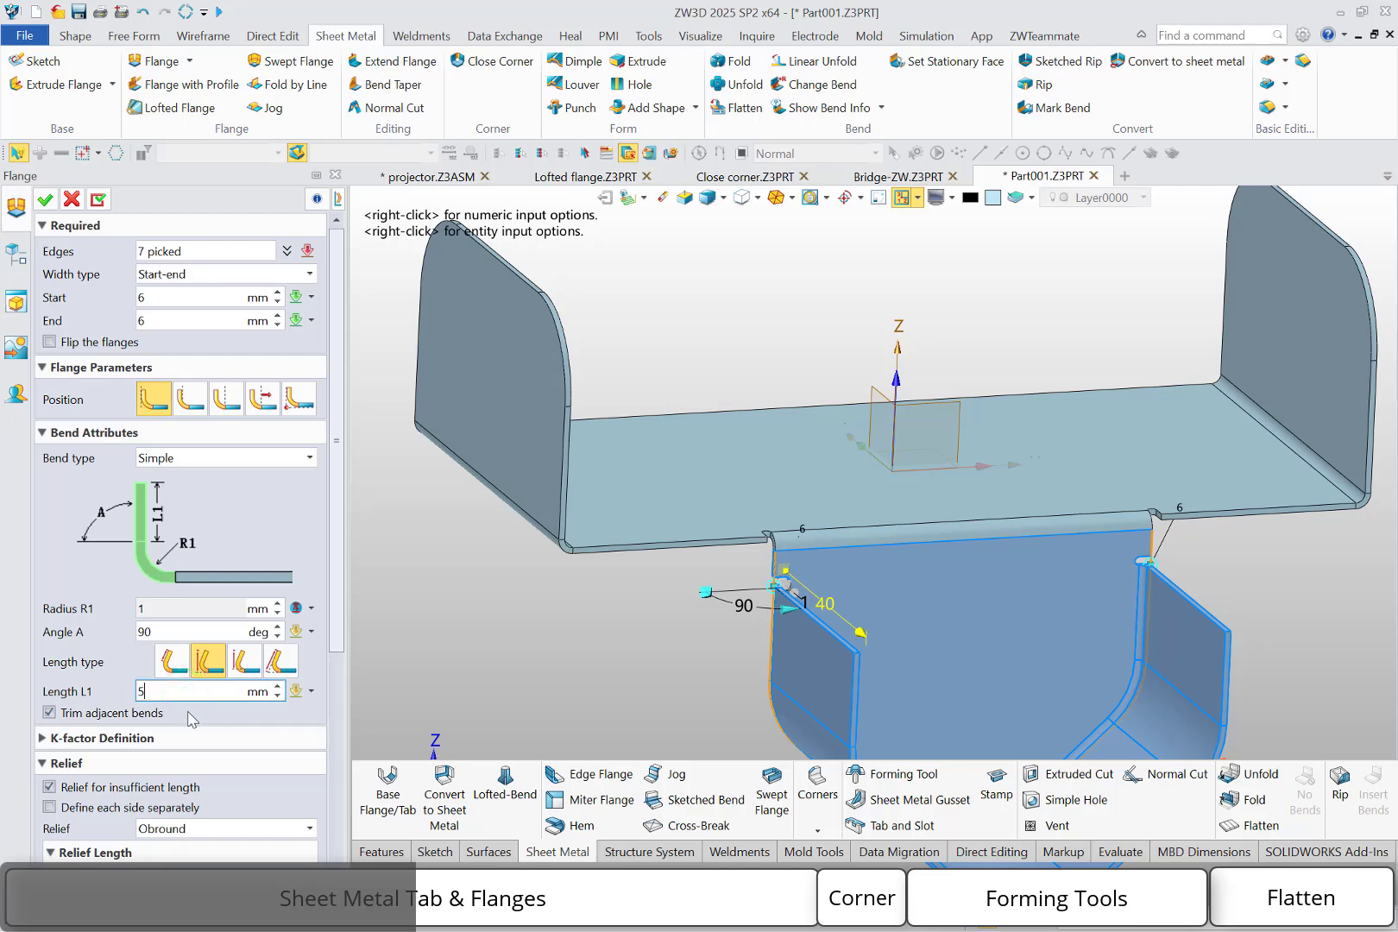
key(Return)
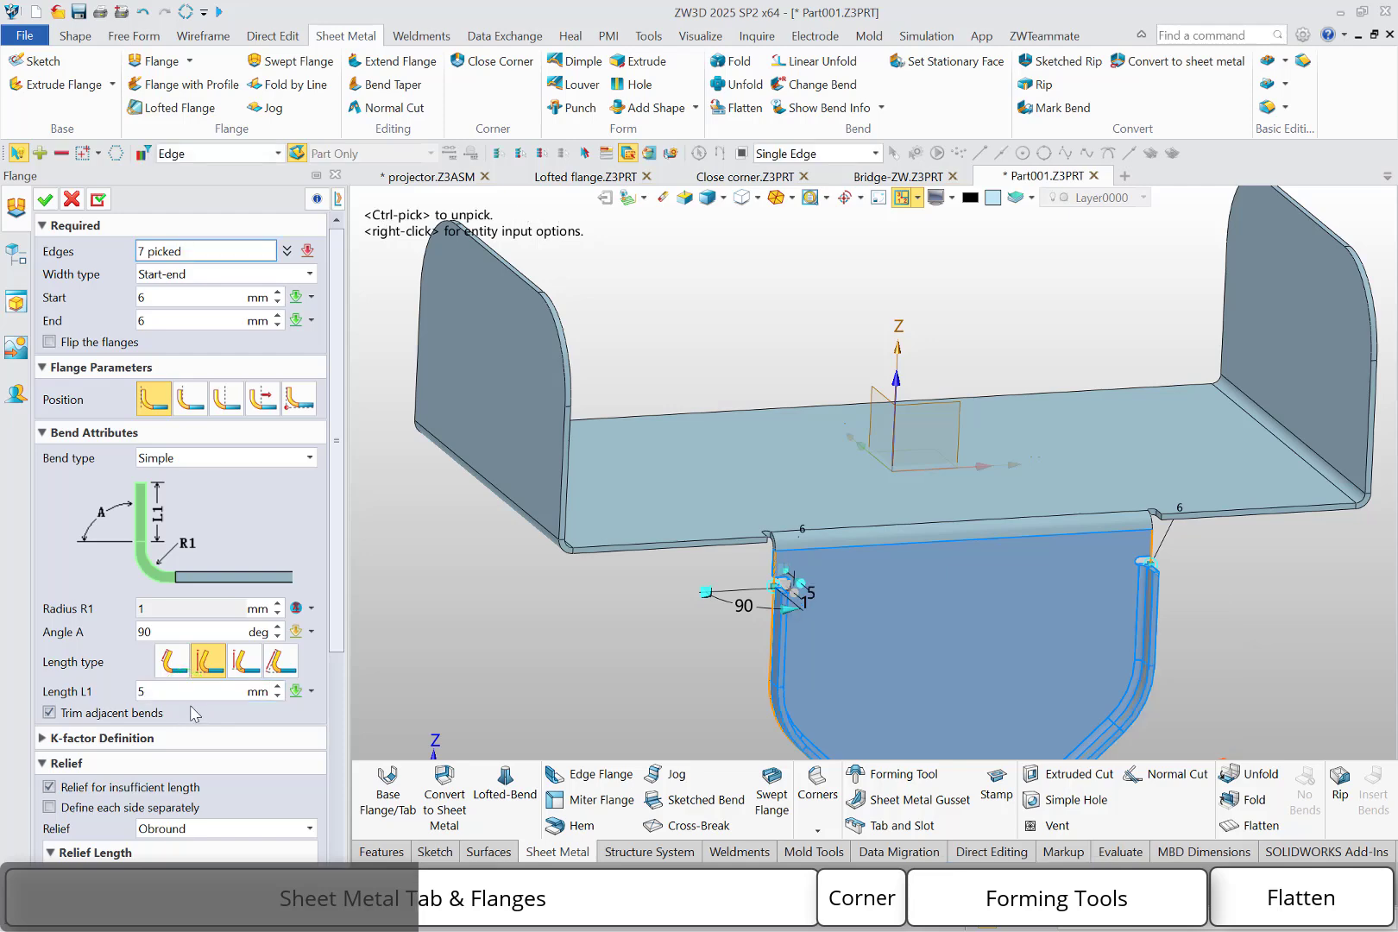
click(47, 204)
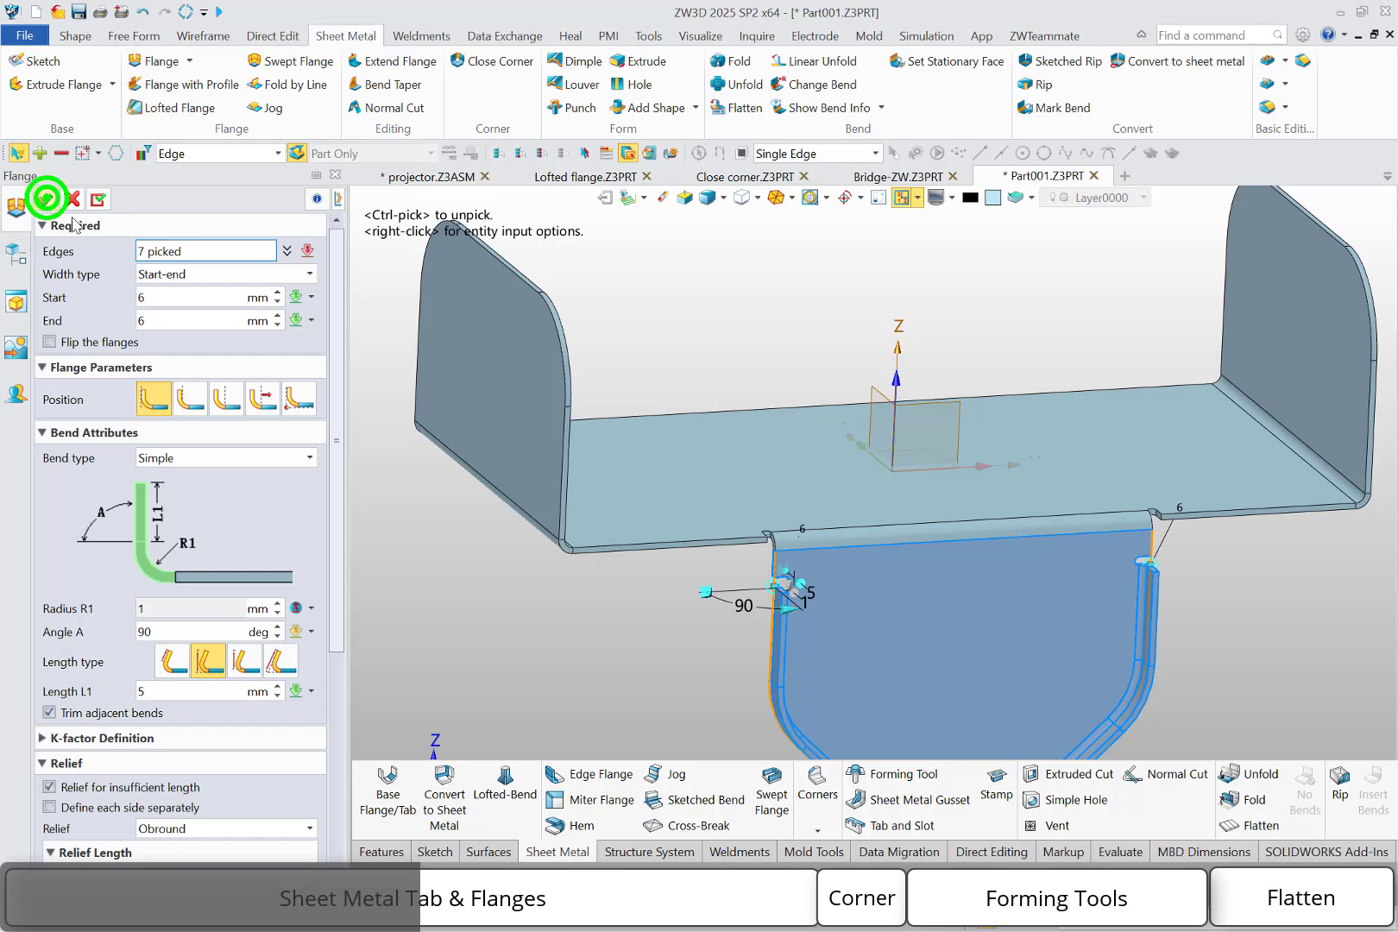
Start a Dimple on the tapered flange's outer face and open a profile sketch on that face
middle_drag(615, 821, 508, 753)
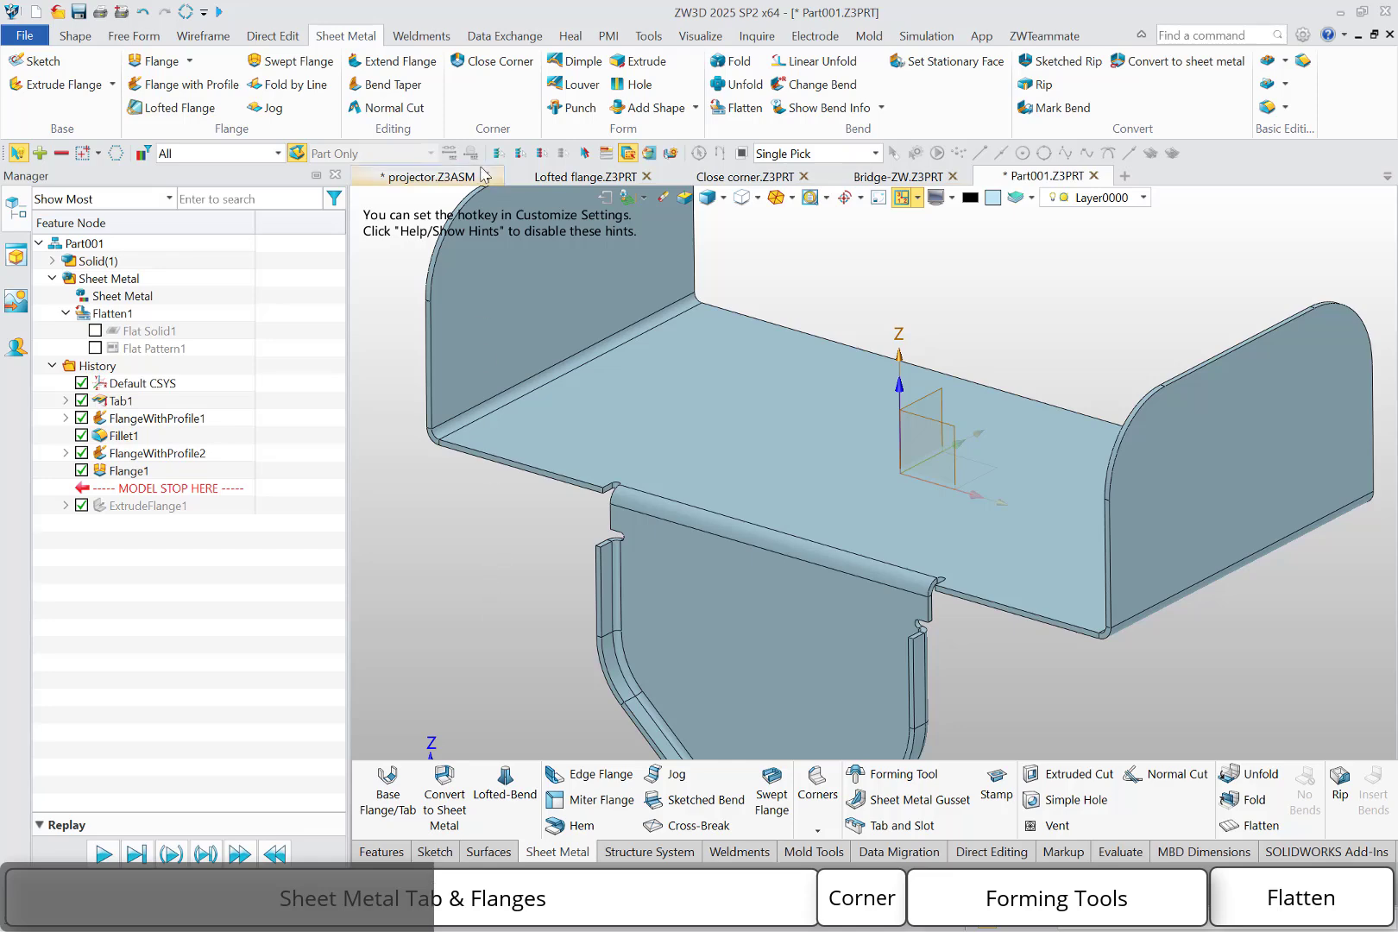
click(568, 59)
click(798, 649)
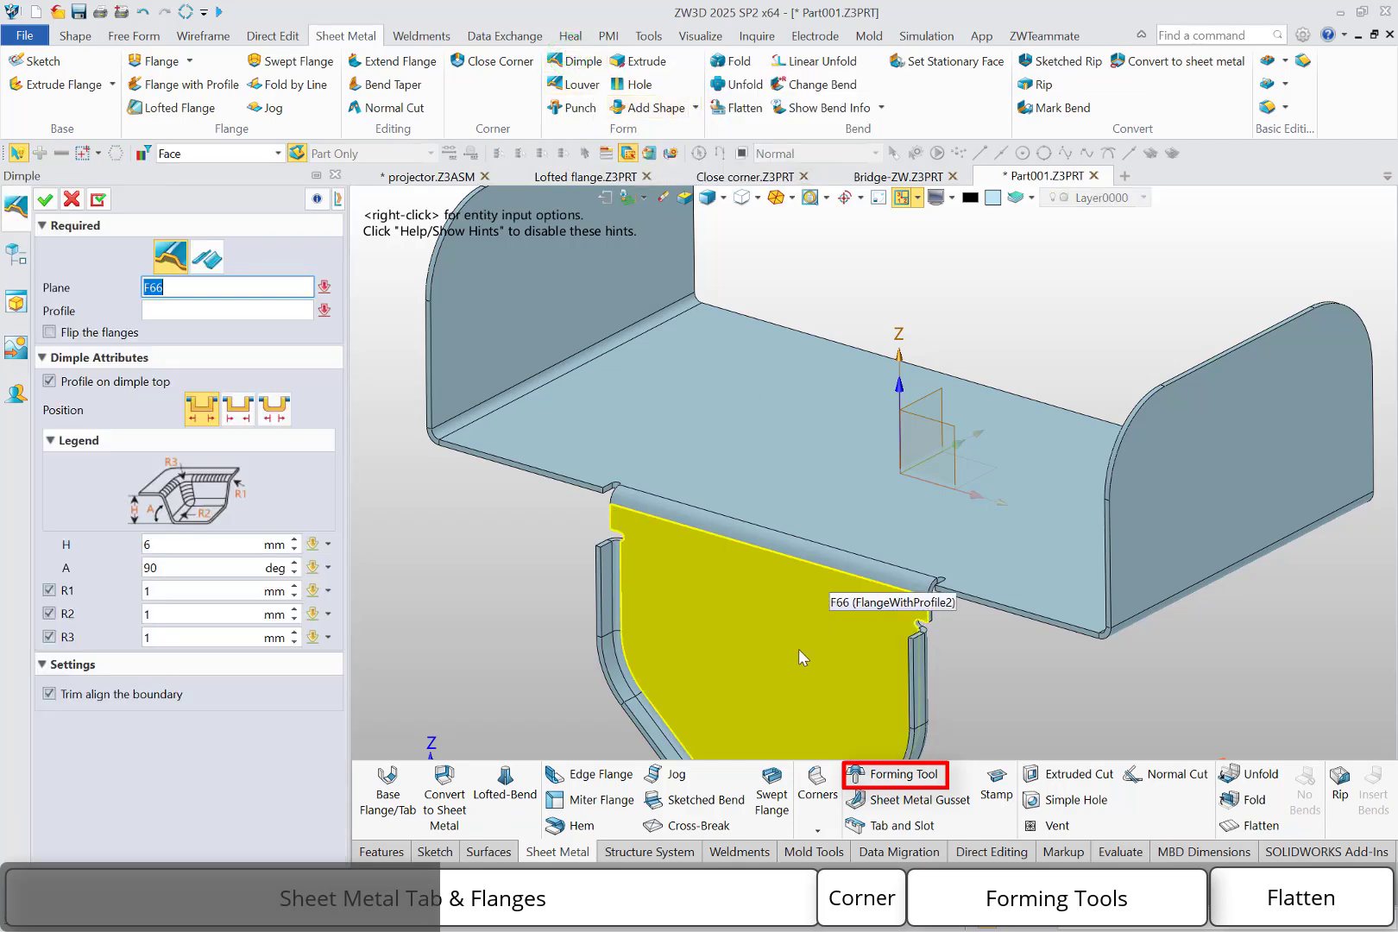
middle_click(798, 649)
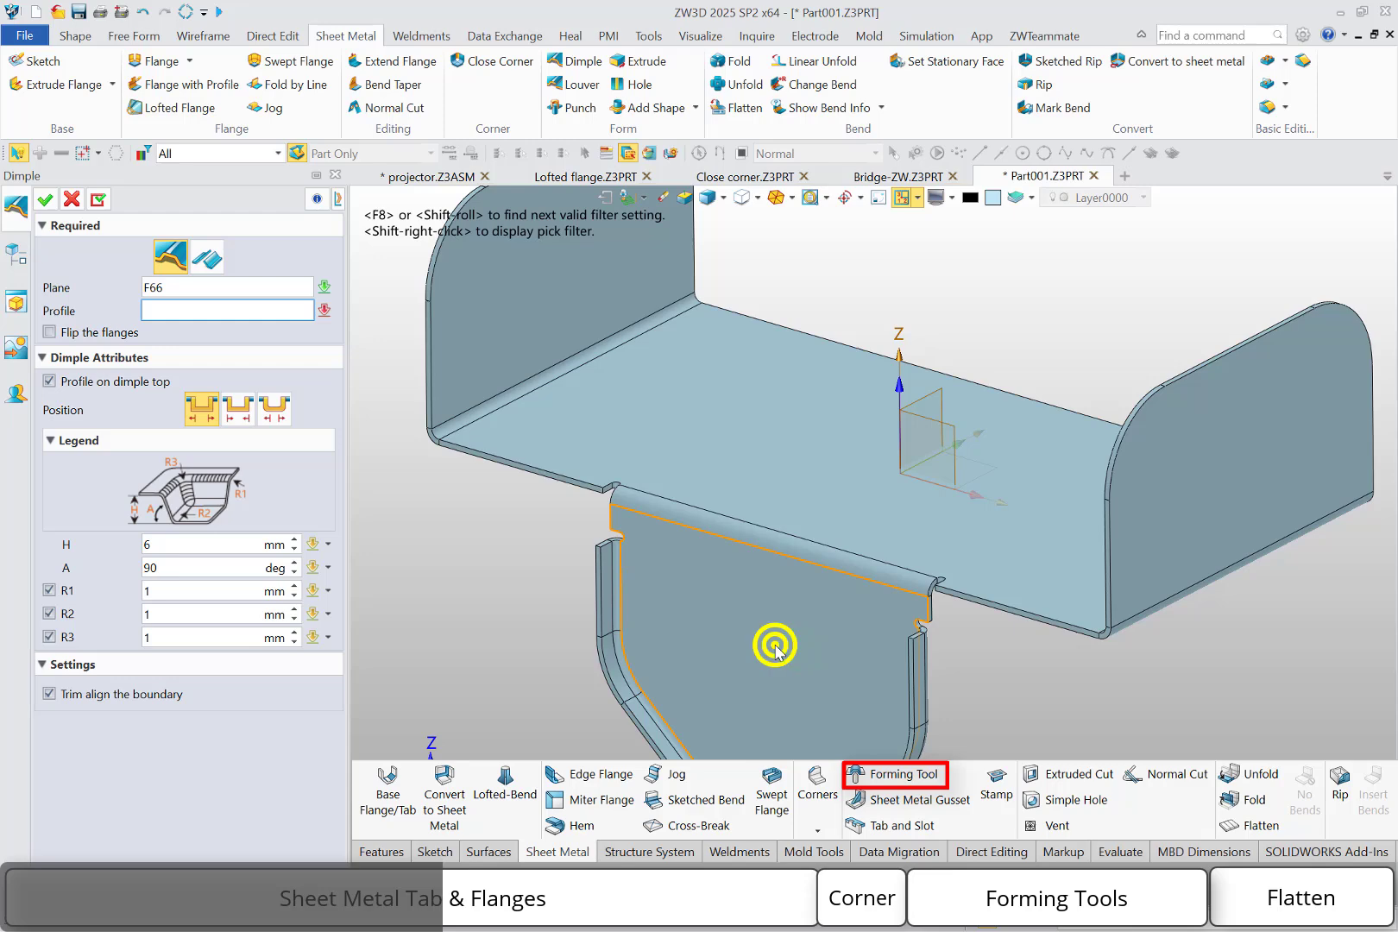
right_click(774, 645)
click(786, 682)
middle_click(785, 680)
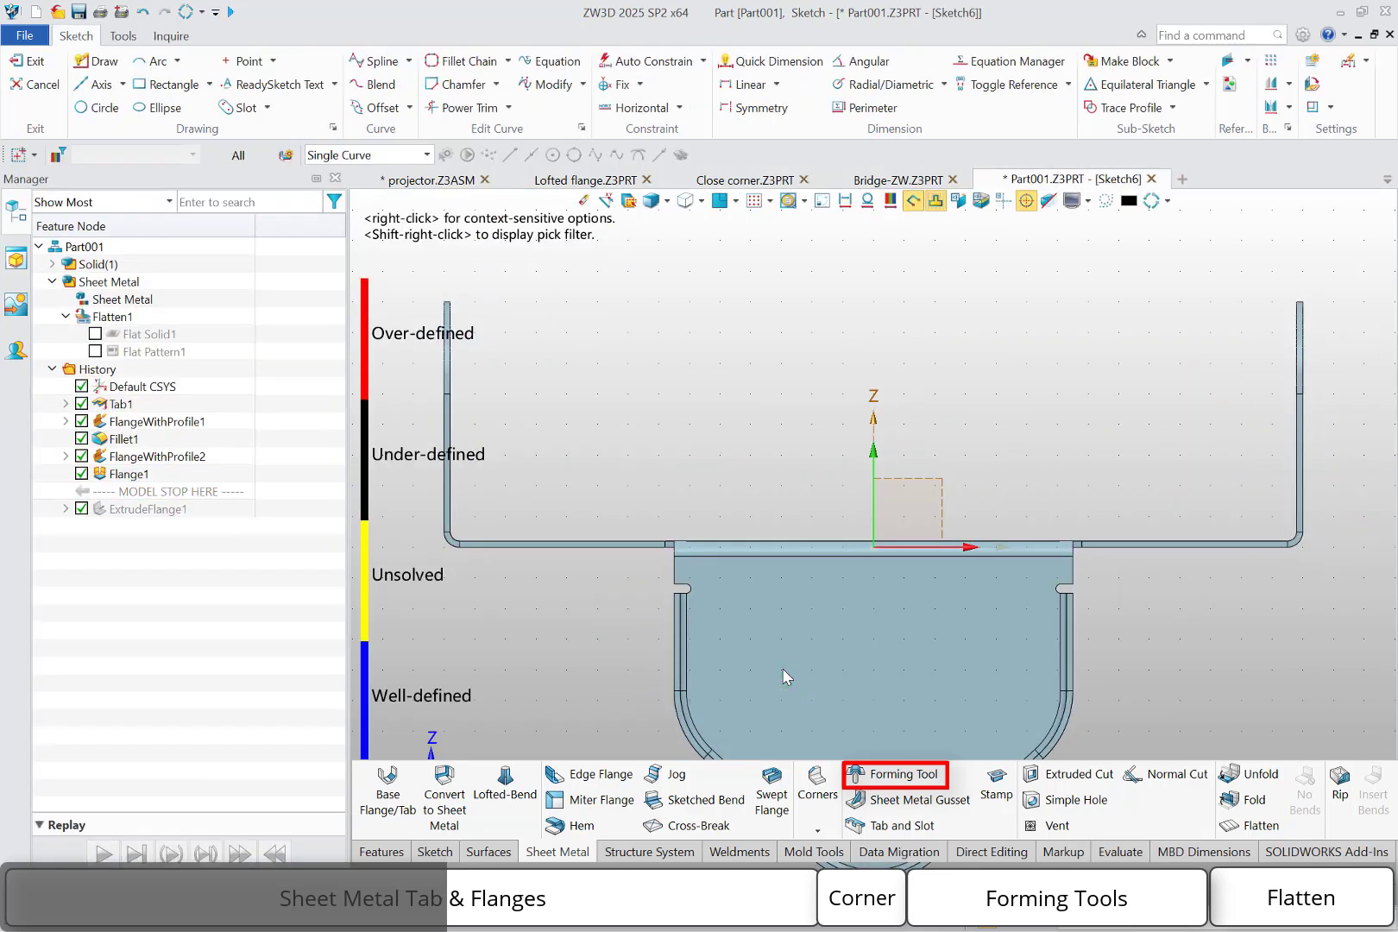
Sketch a circle of 10 mm radius centred at 0,-25 as the dimple profile and finish the sketch
right_drag(788, 669, 839, 736)
click(873, 695)
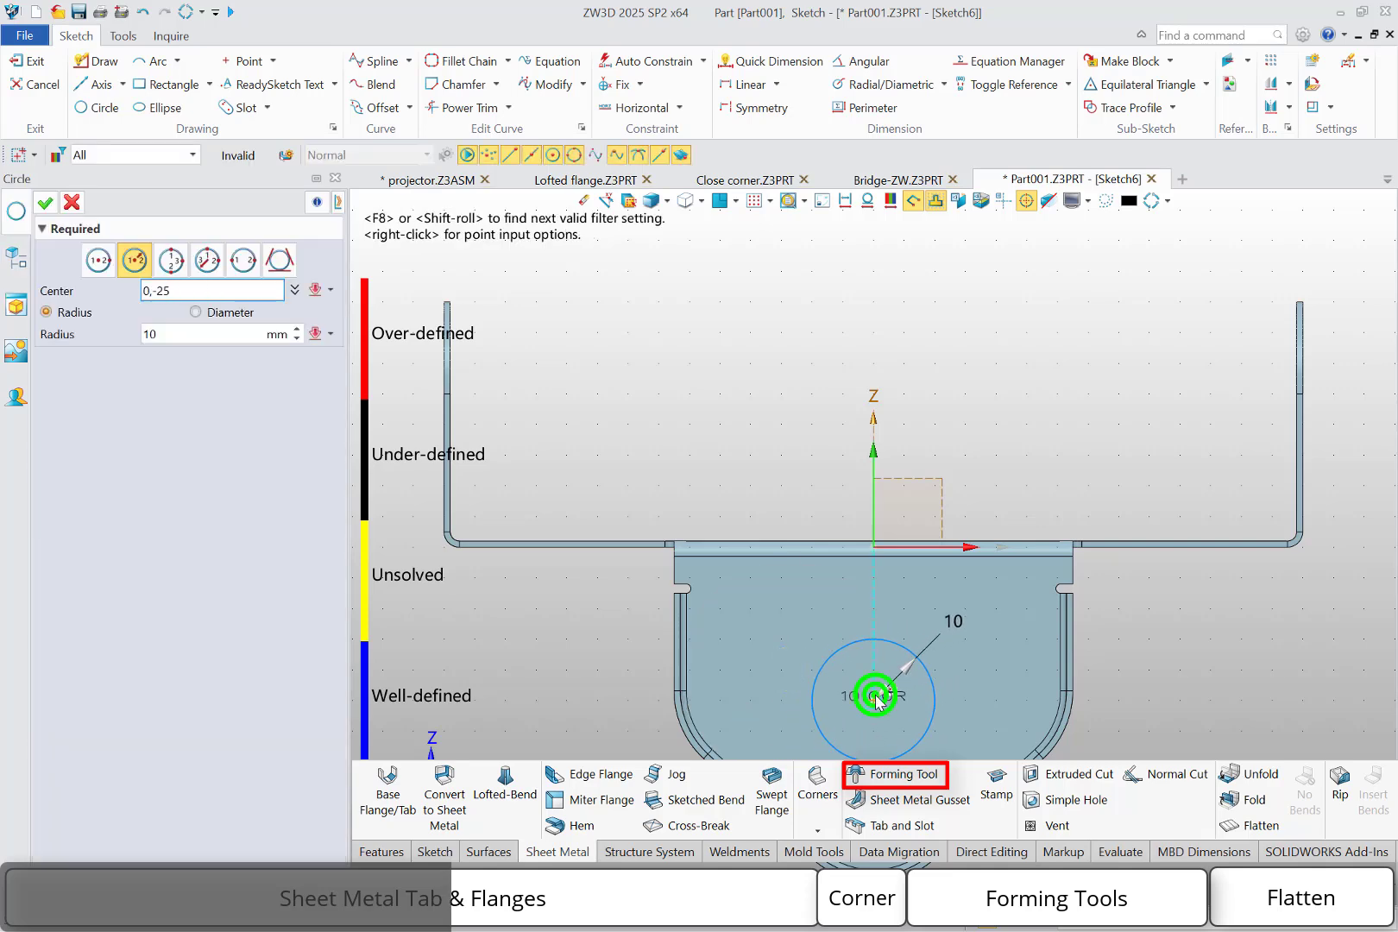
click(46, 202)
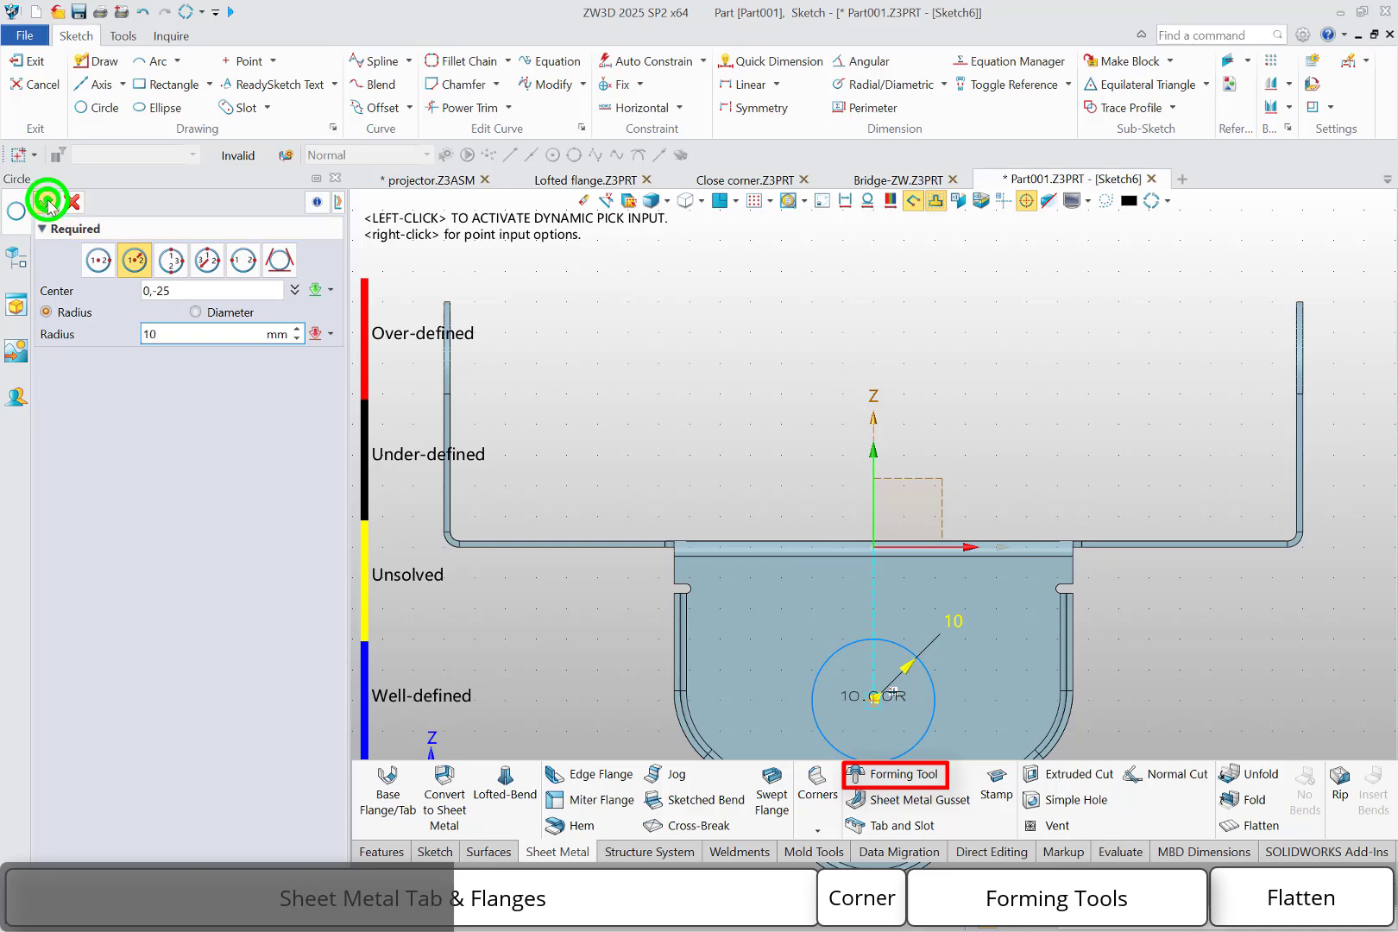
right_click(609, 358)
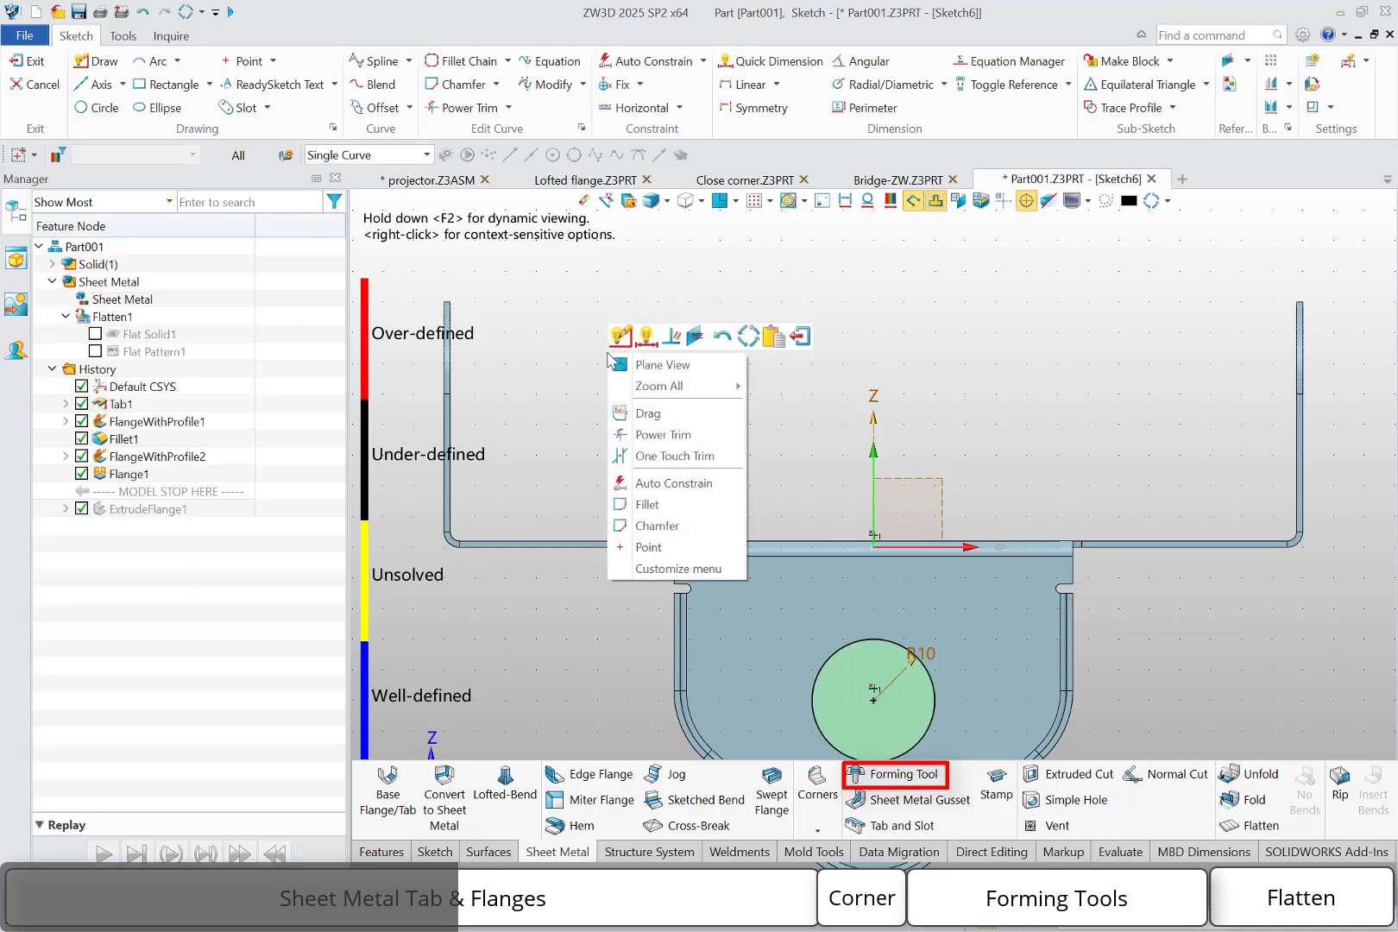
click(802, 342)
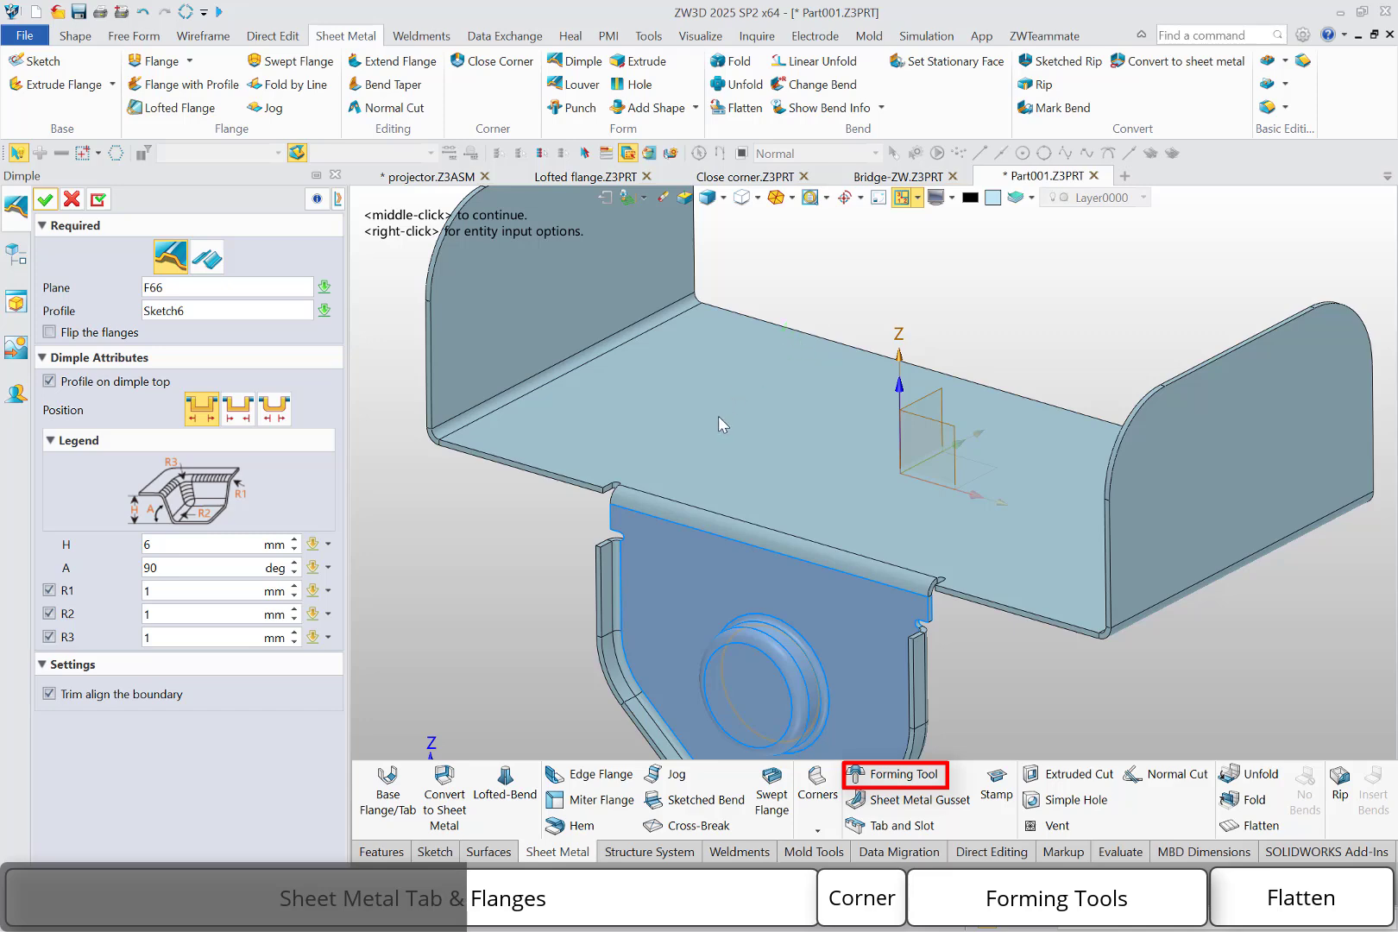
Switch the dimple to the cut-through type, set its height H to 4 mm and create it
click(207, 257)
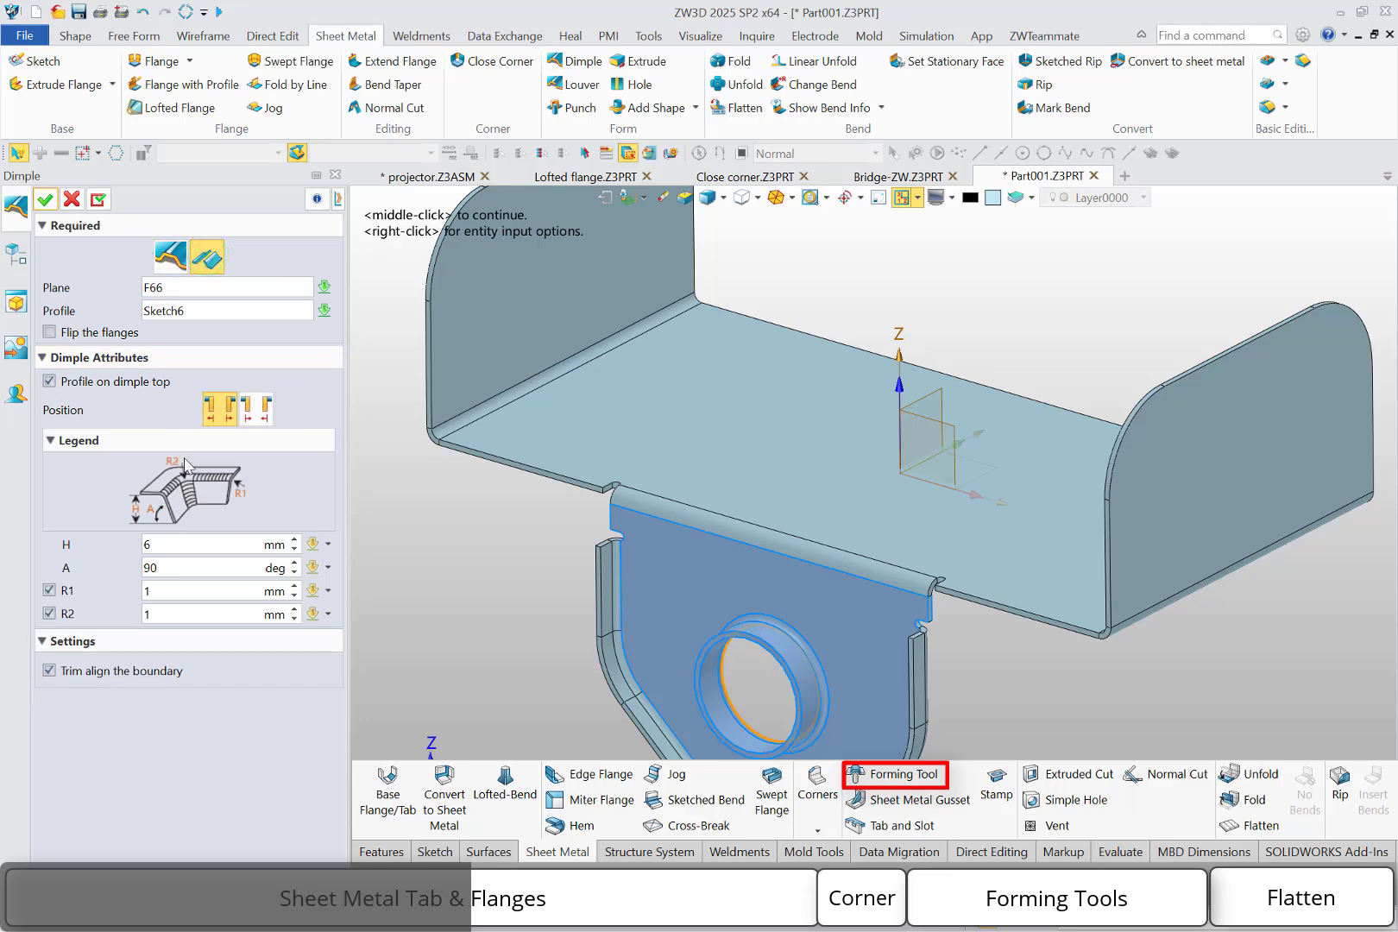
click(149, 545)
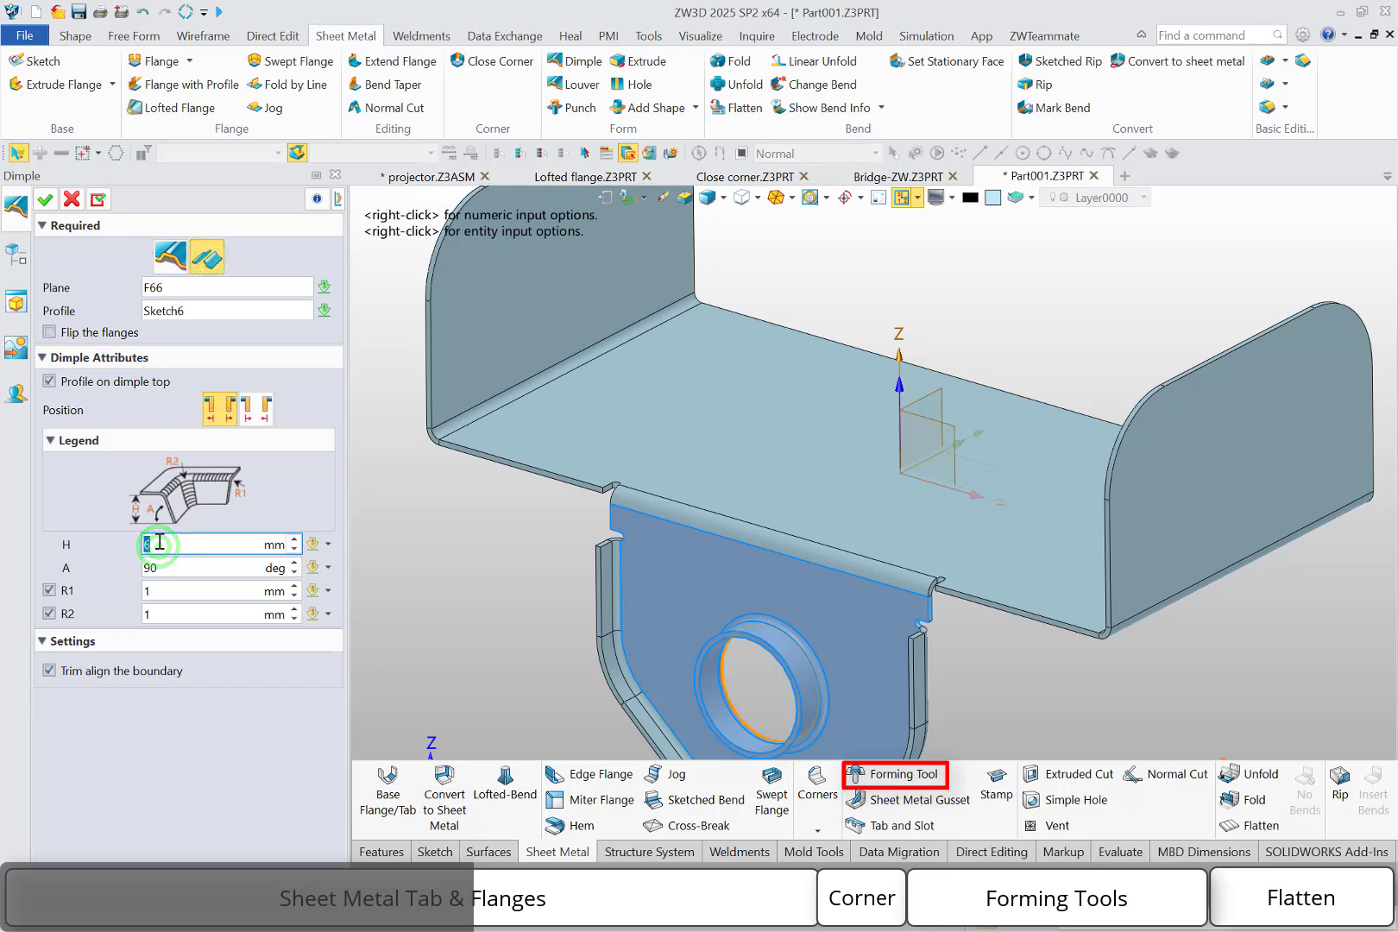
text(4)
click(45, 199)
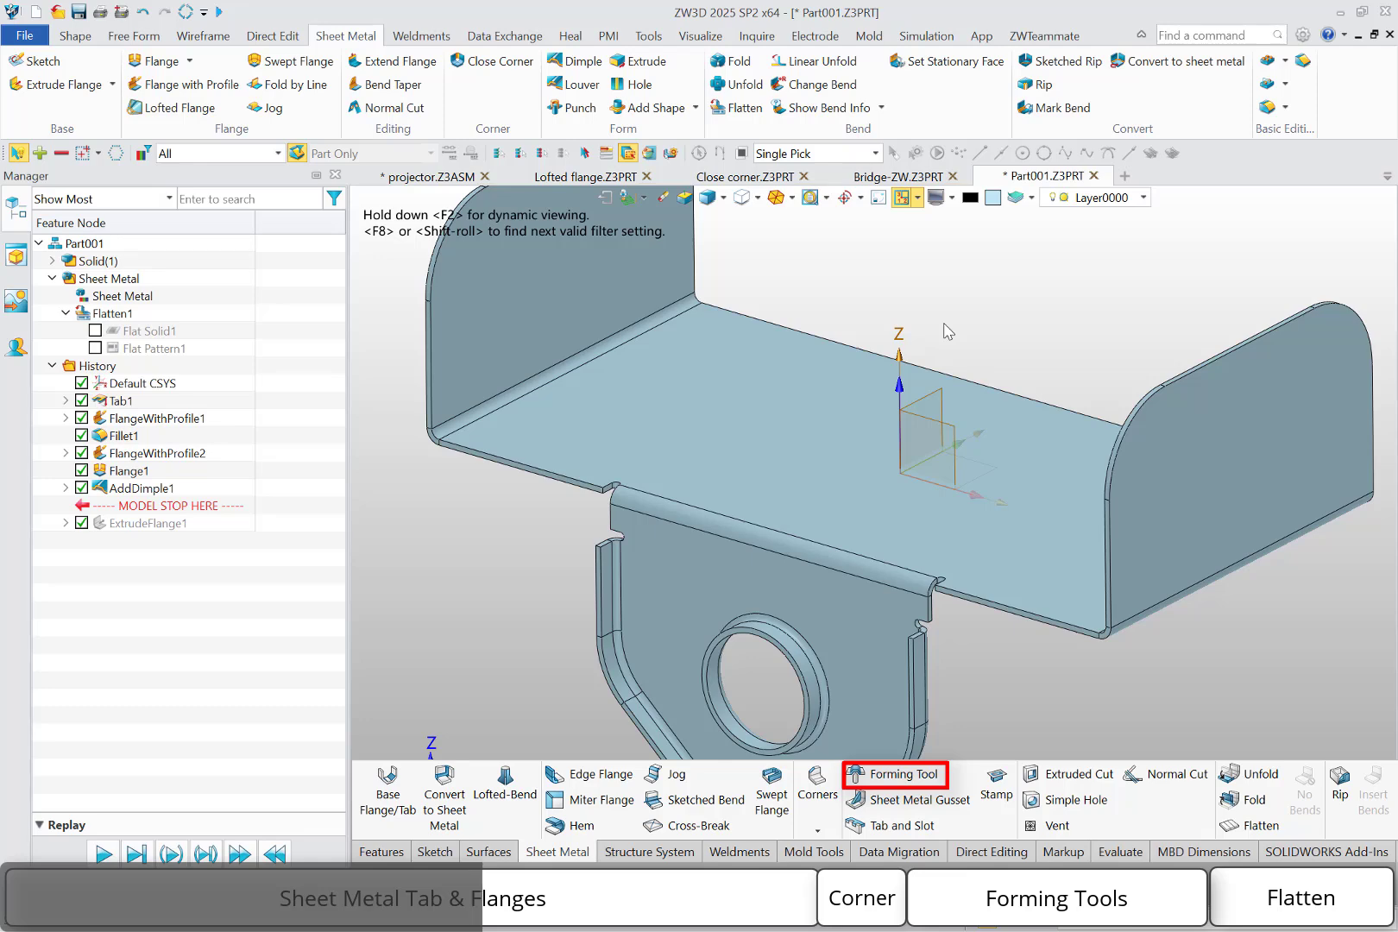
Mirror copies of FlangeWithProfile2, Flange1 and AddDimple1 across the default XZ plane
click(1266, 84)
click(547, 446)
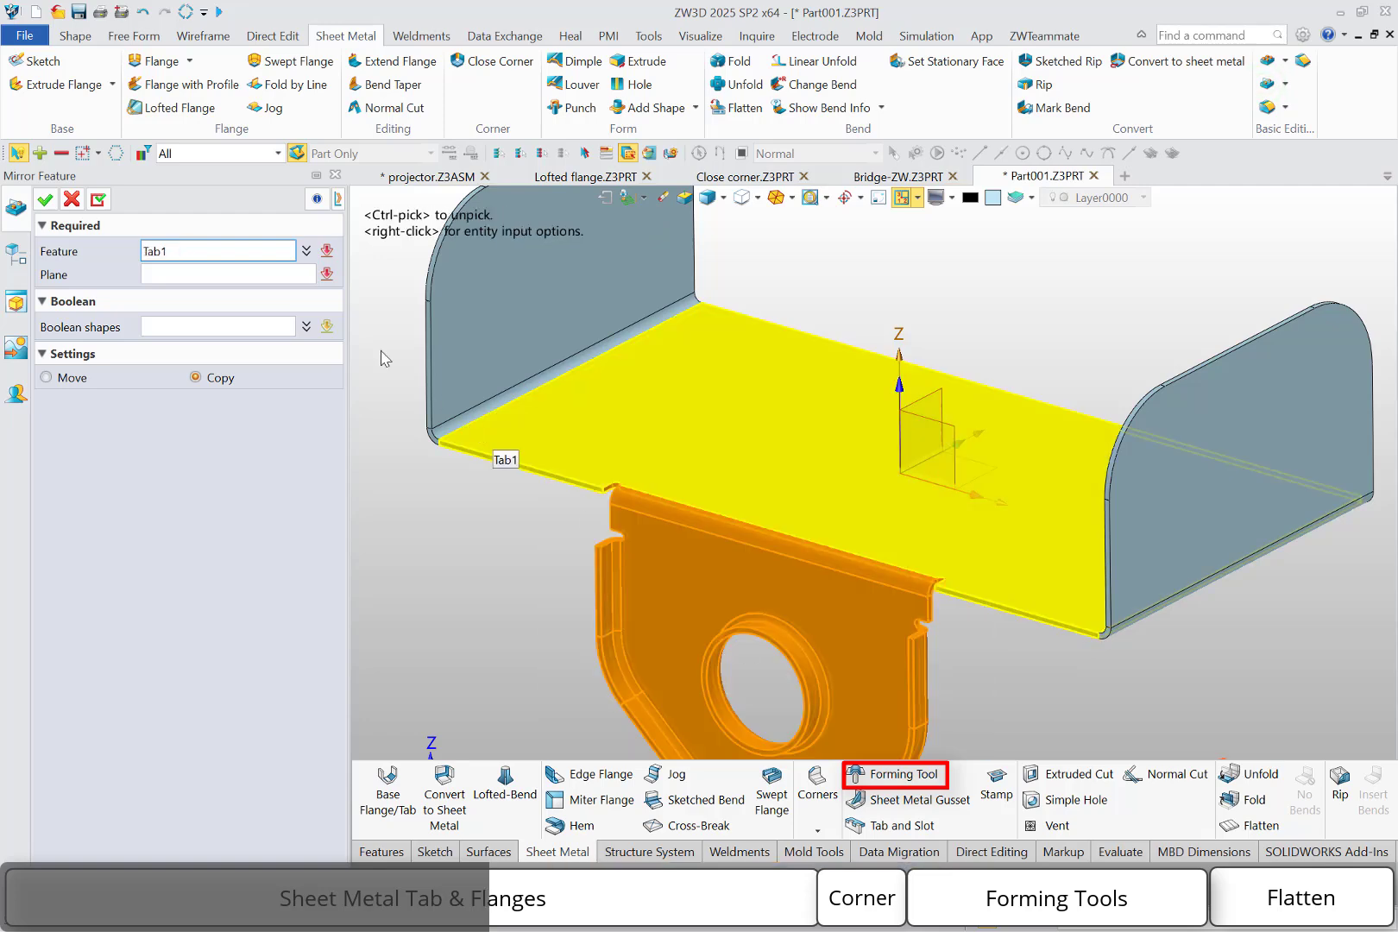
click(307, 251)
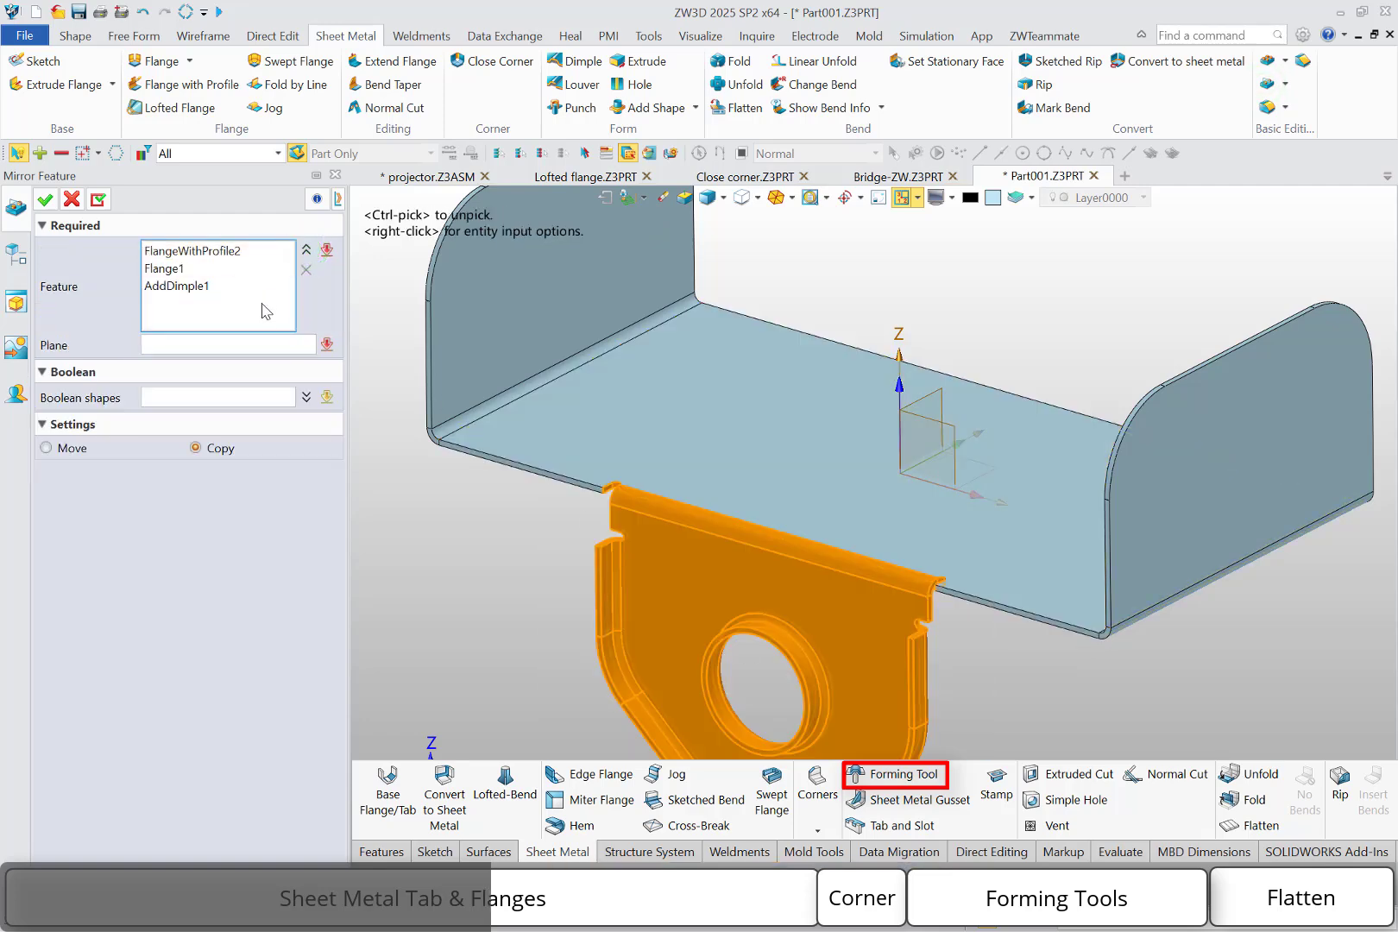
click(248, 345)
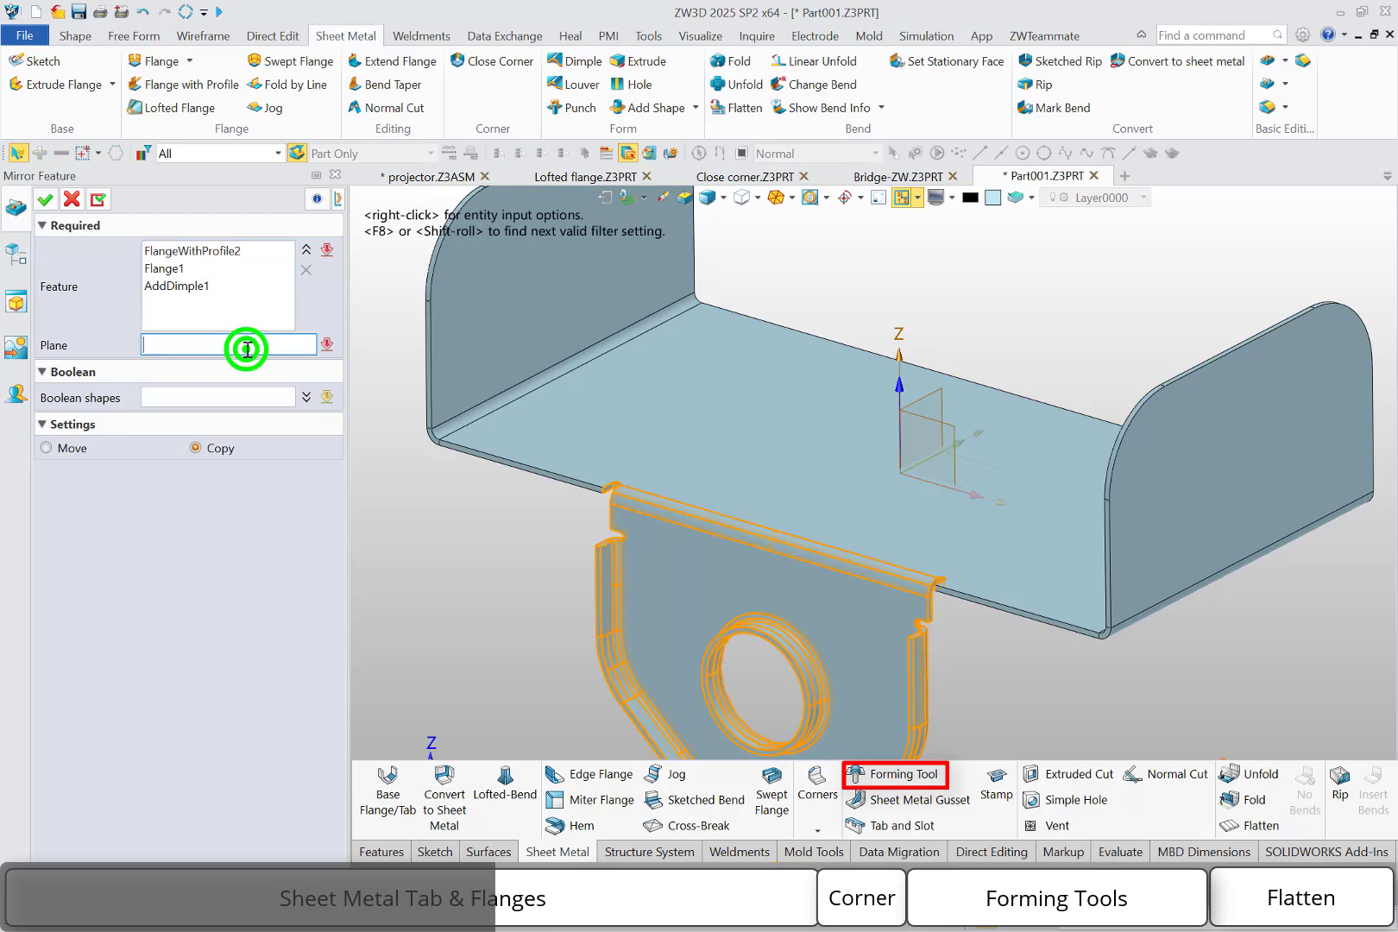
click(939, 421)
click(45, 200)
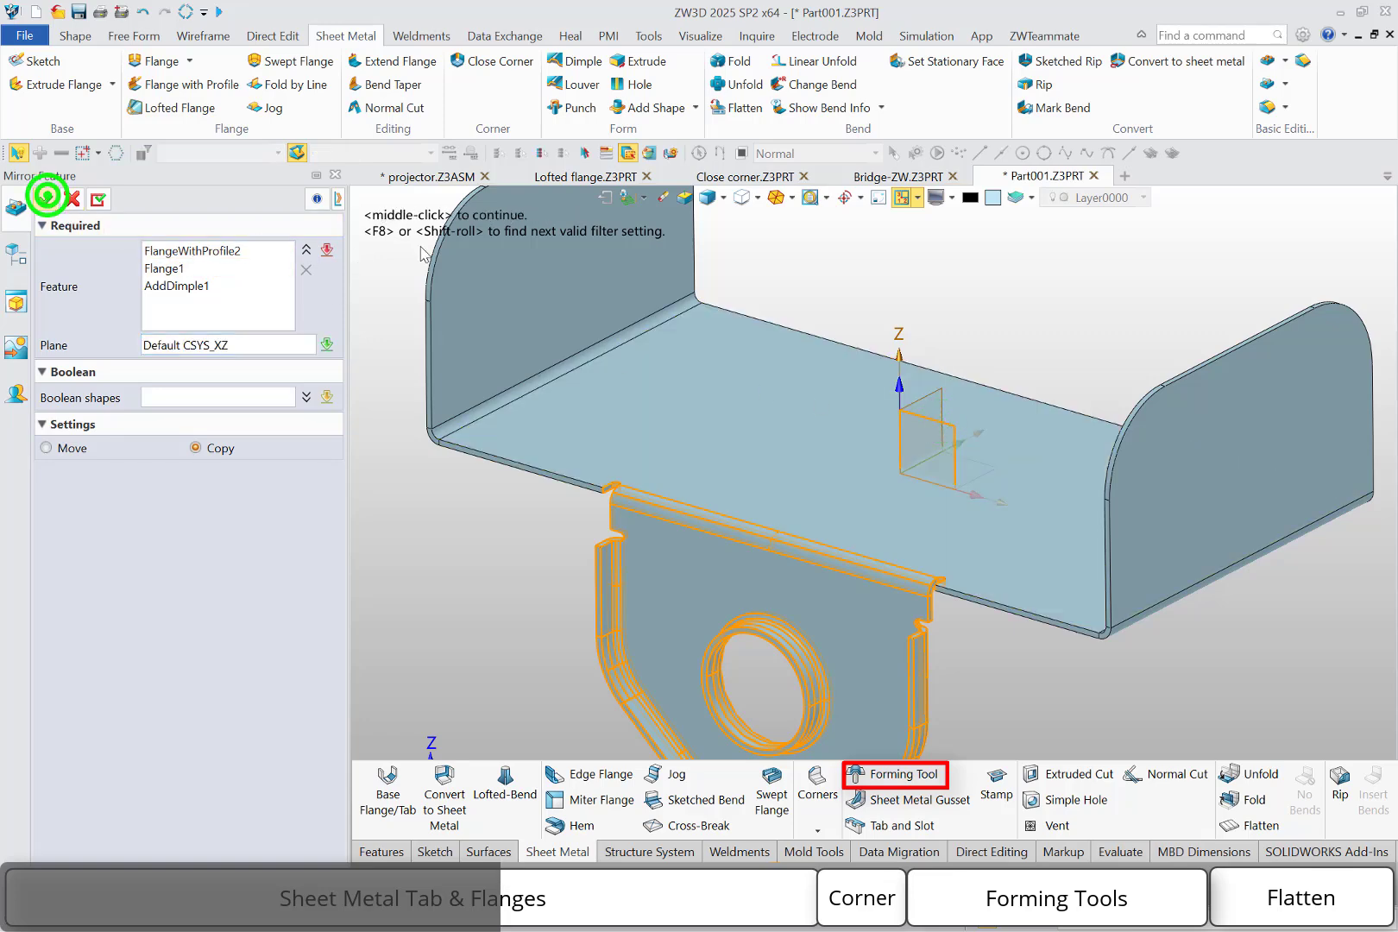
Start a Hem Flange on the straight upper edge of the rounded end flange, using the third position option
middle_drag(718, 452, 714, 453)
right_drag(544, 448, 706, 461)
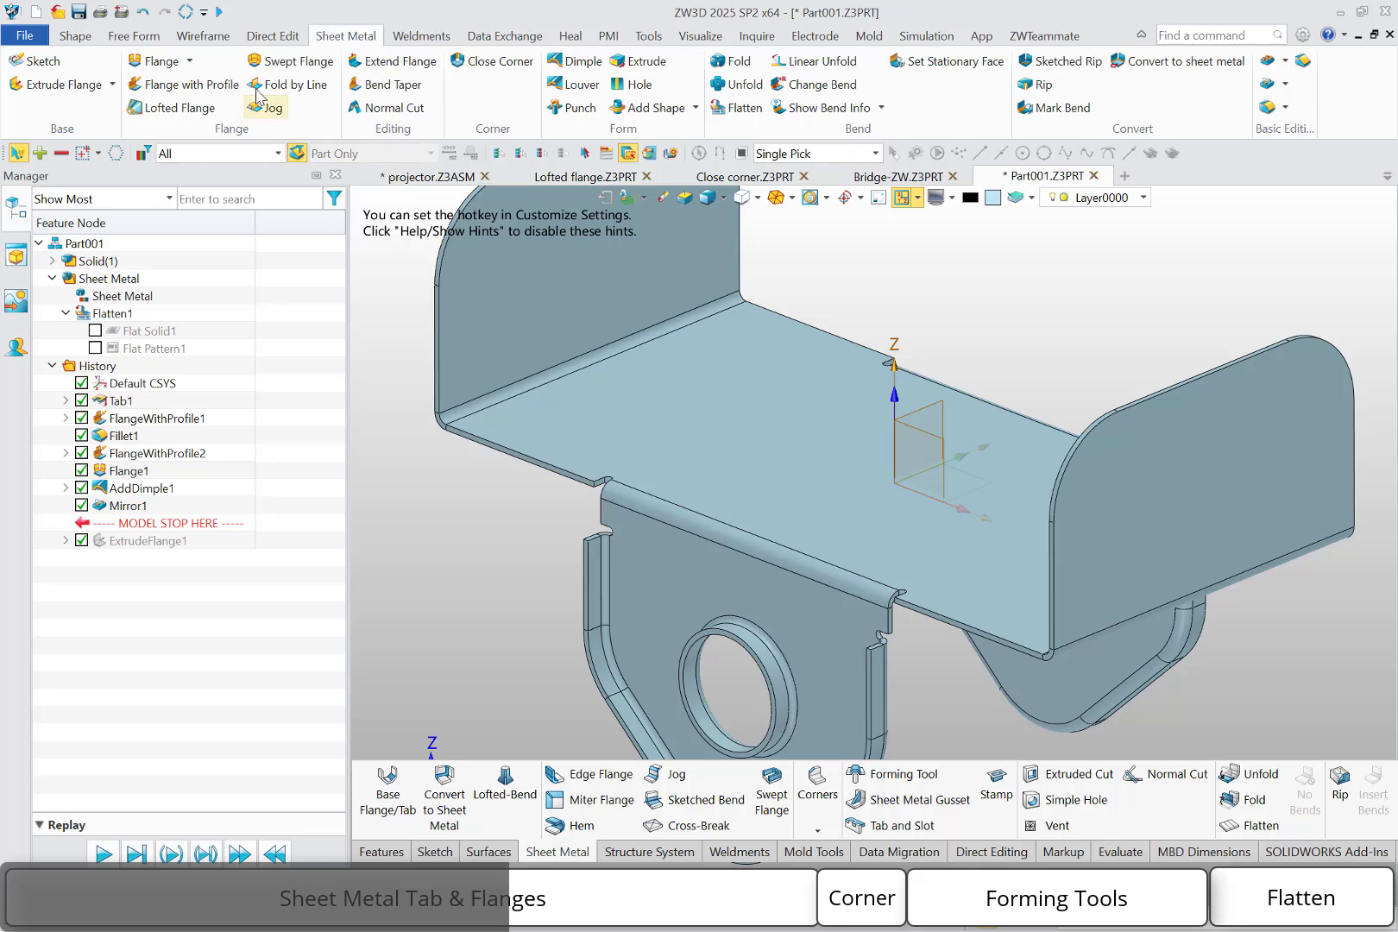
click(189, 60)
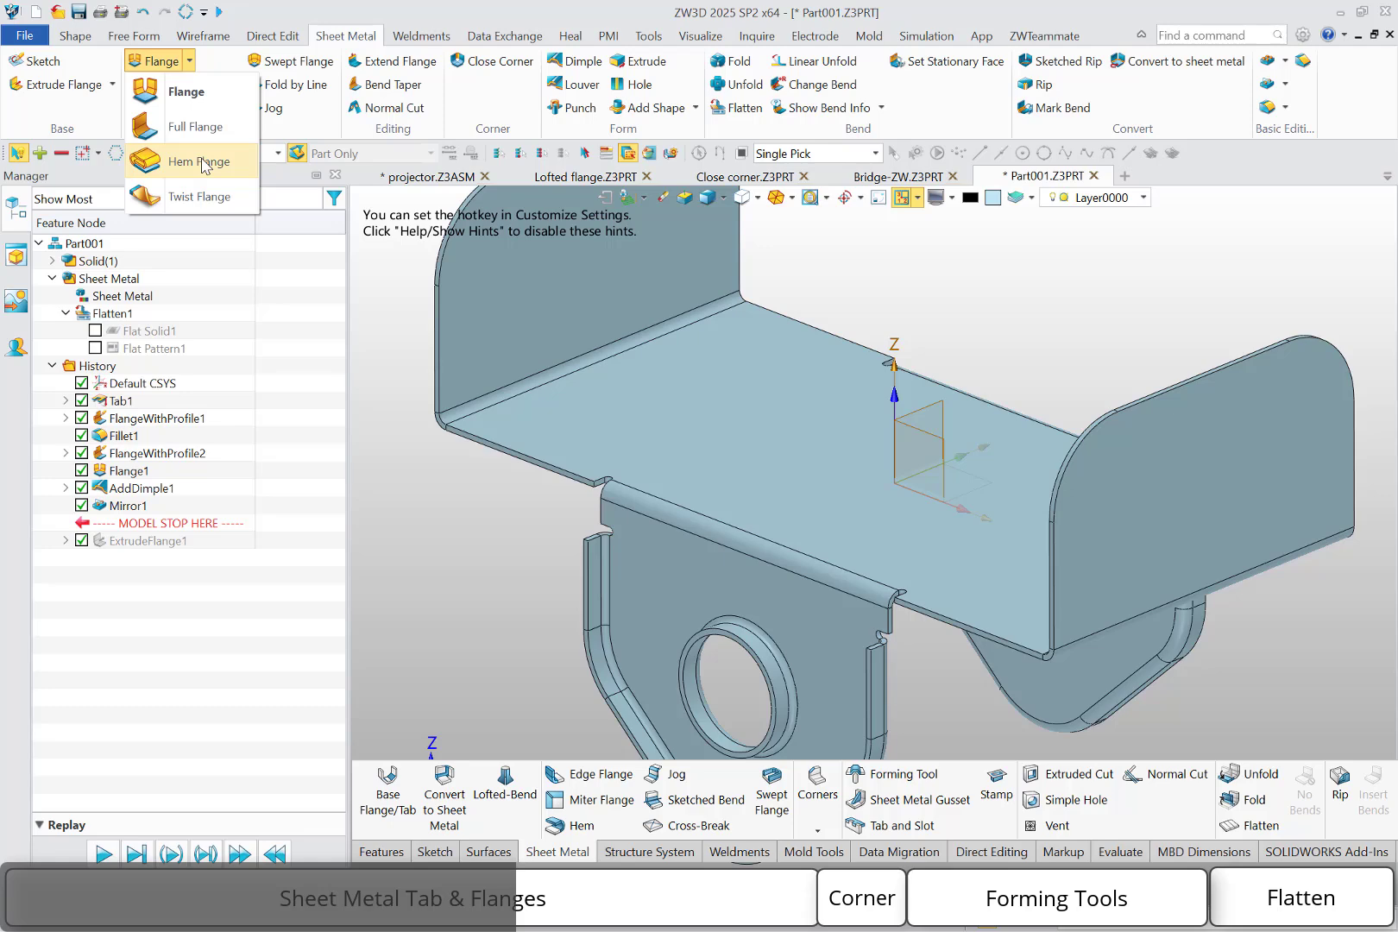
click(201, 163)
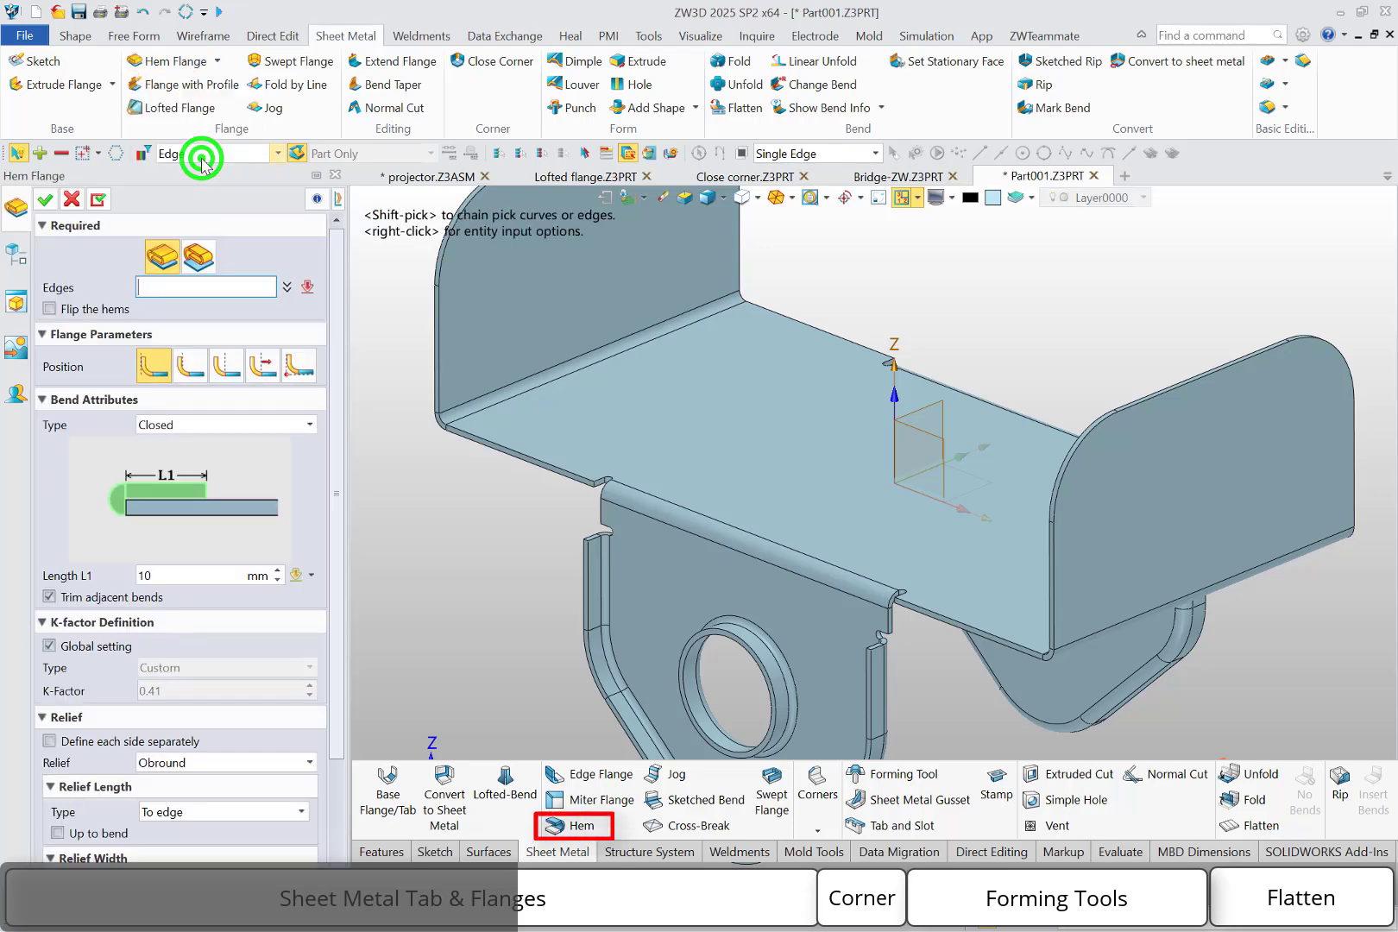
click(1179, 399)
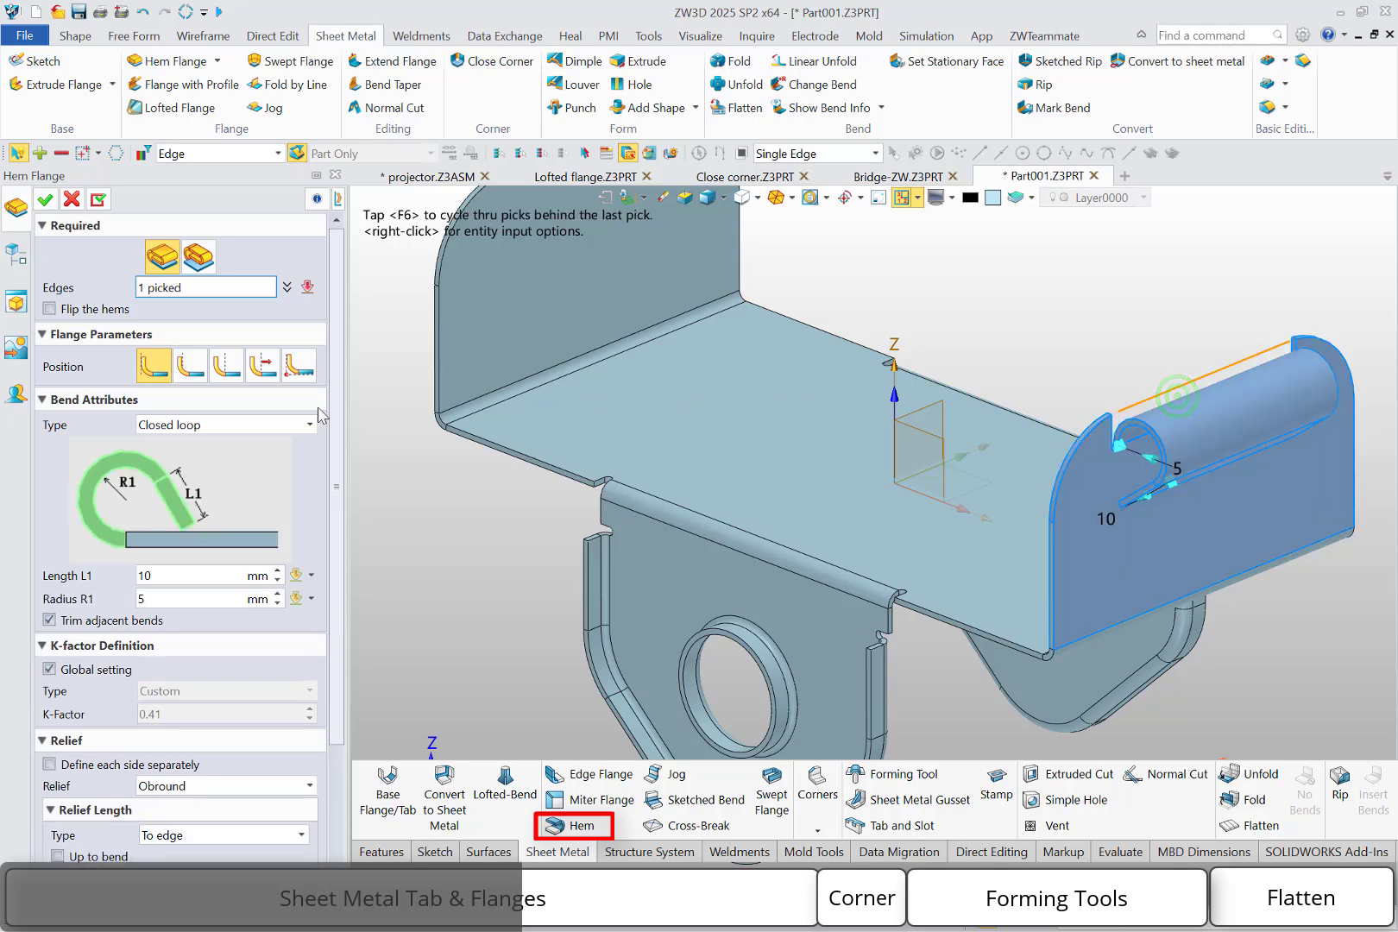
click(219, 364)
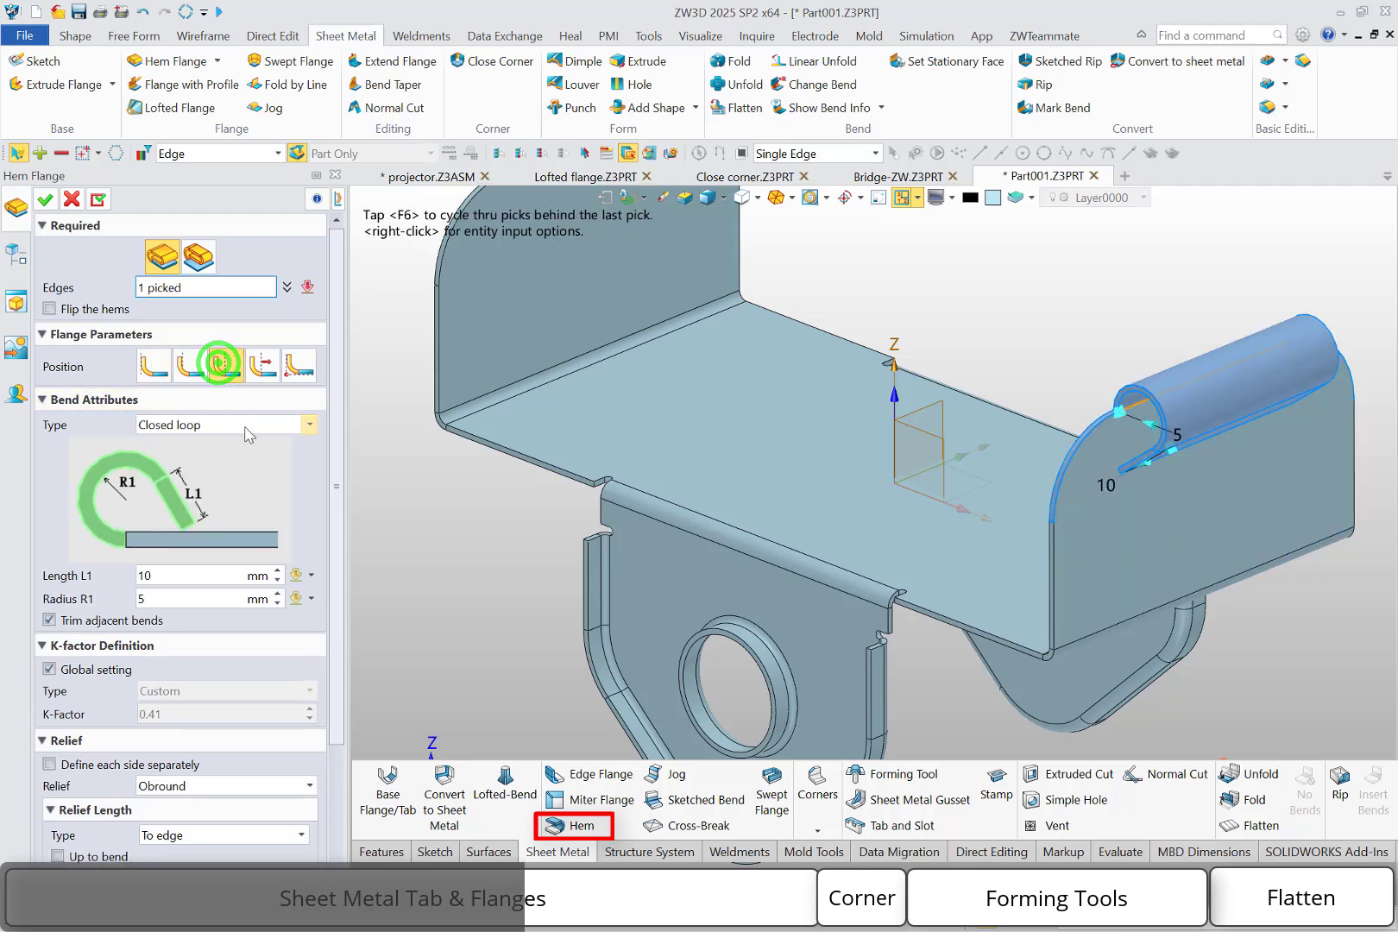
Try the Closed and Open hem types, set the type to Open loop with 5 mm radius and 270° angle, and create the hem
click(245, 426)
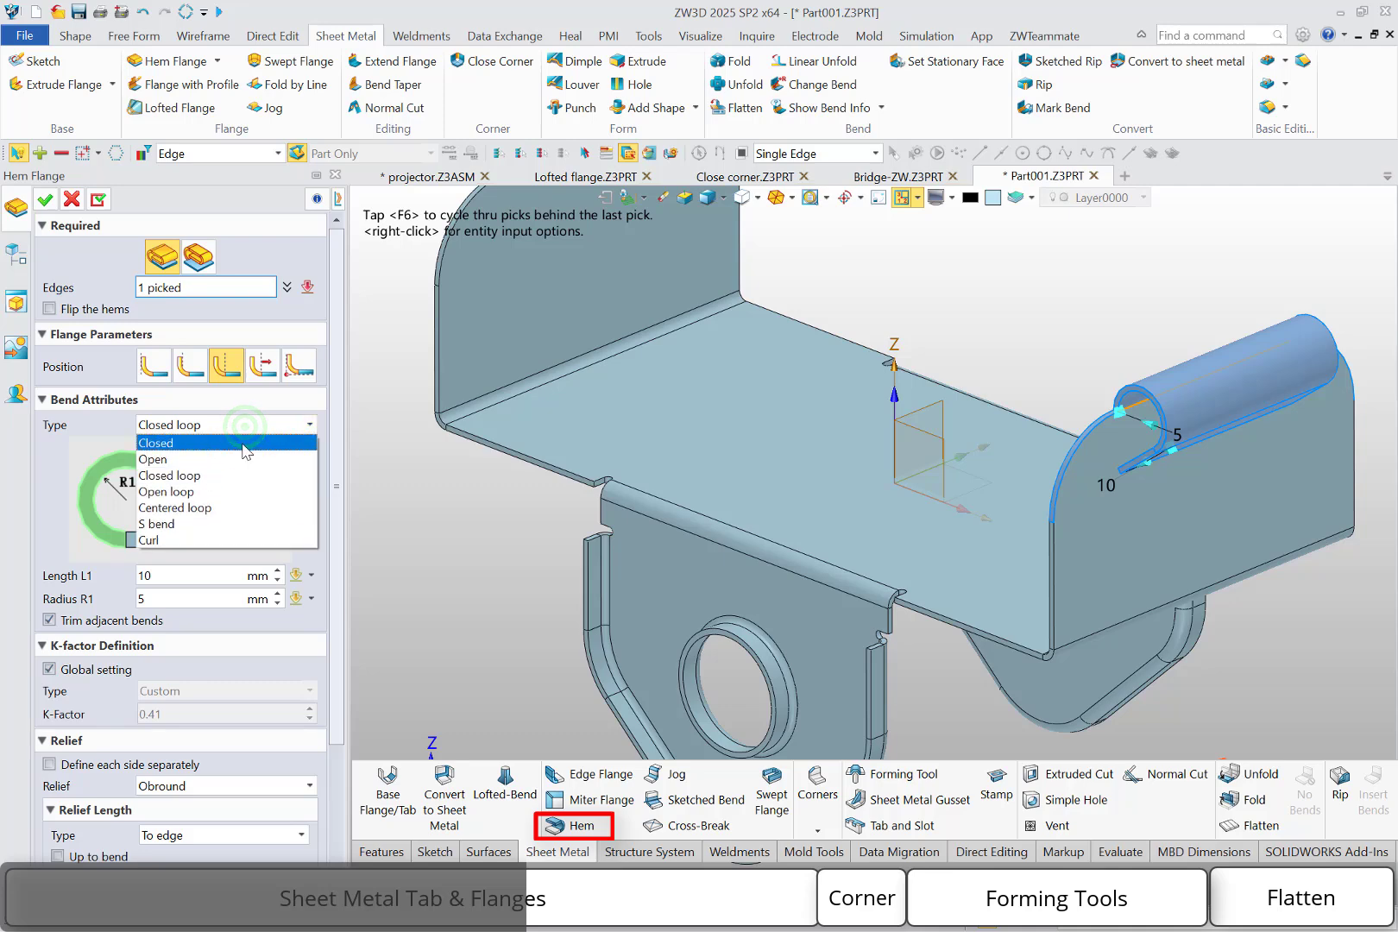
click(244, 443)
click(242, 425)
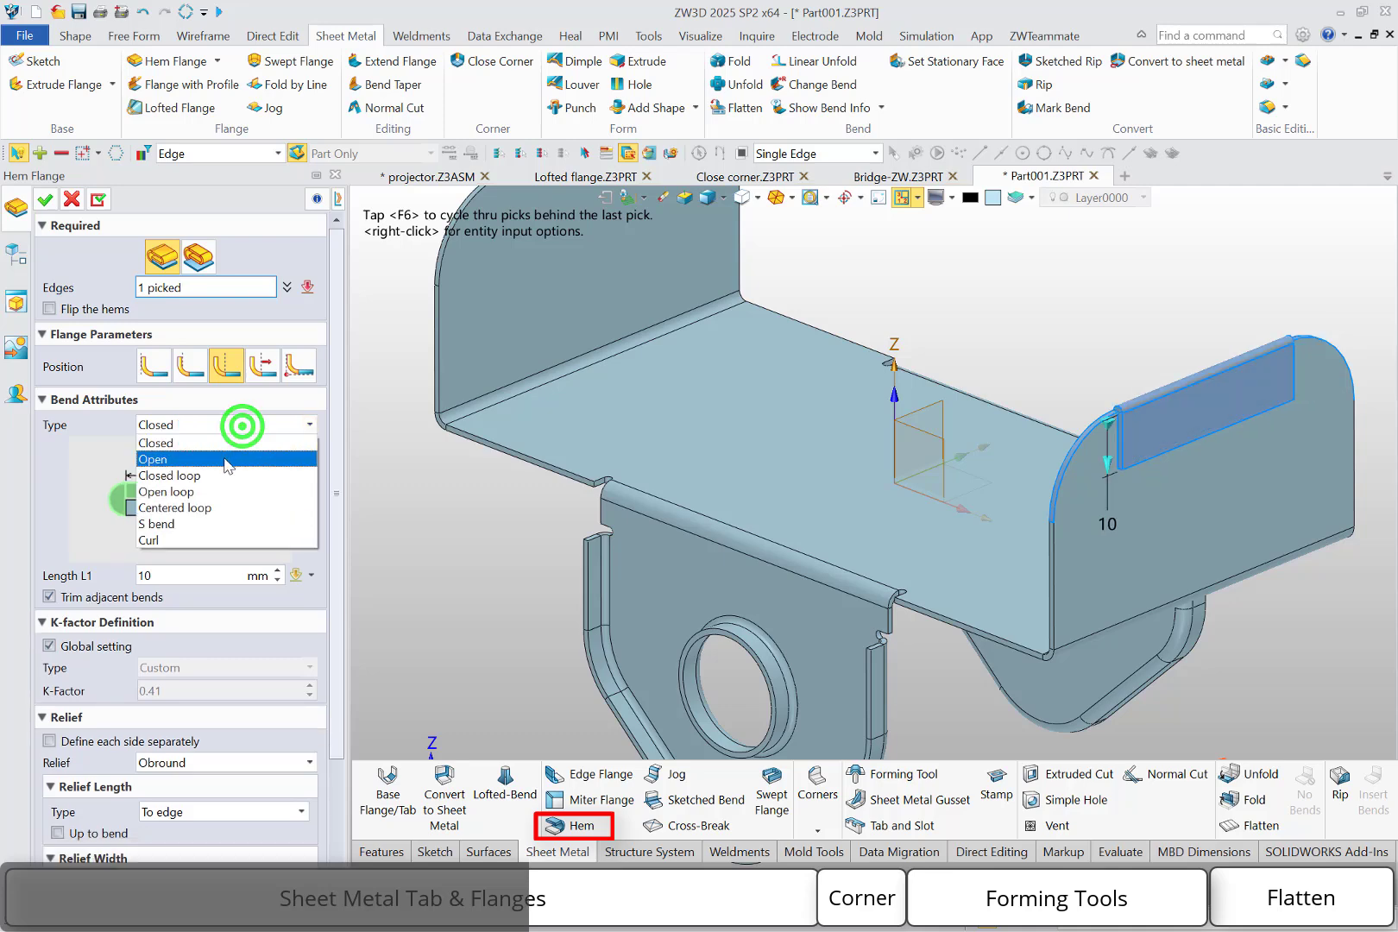
click(227, 460)
click(231, 426)
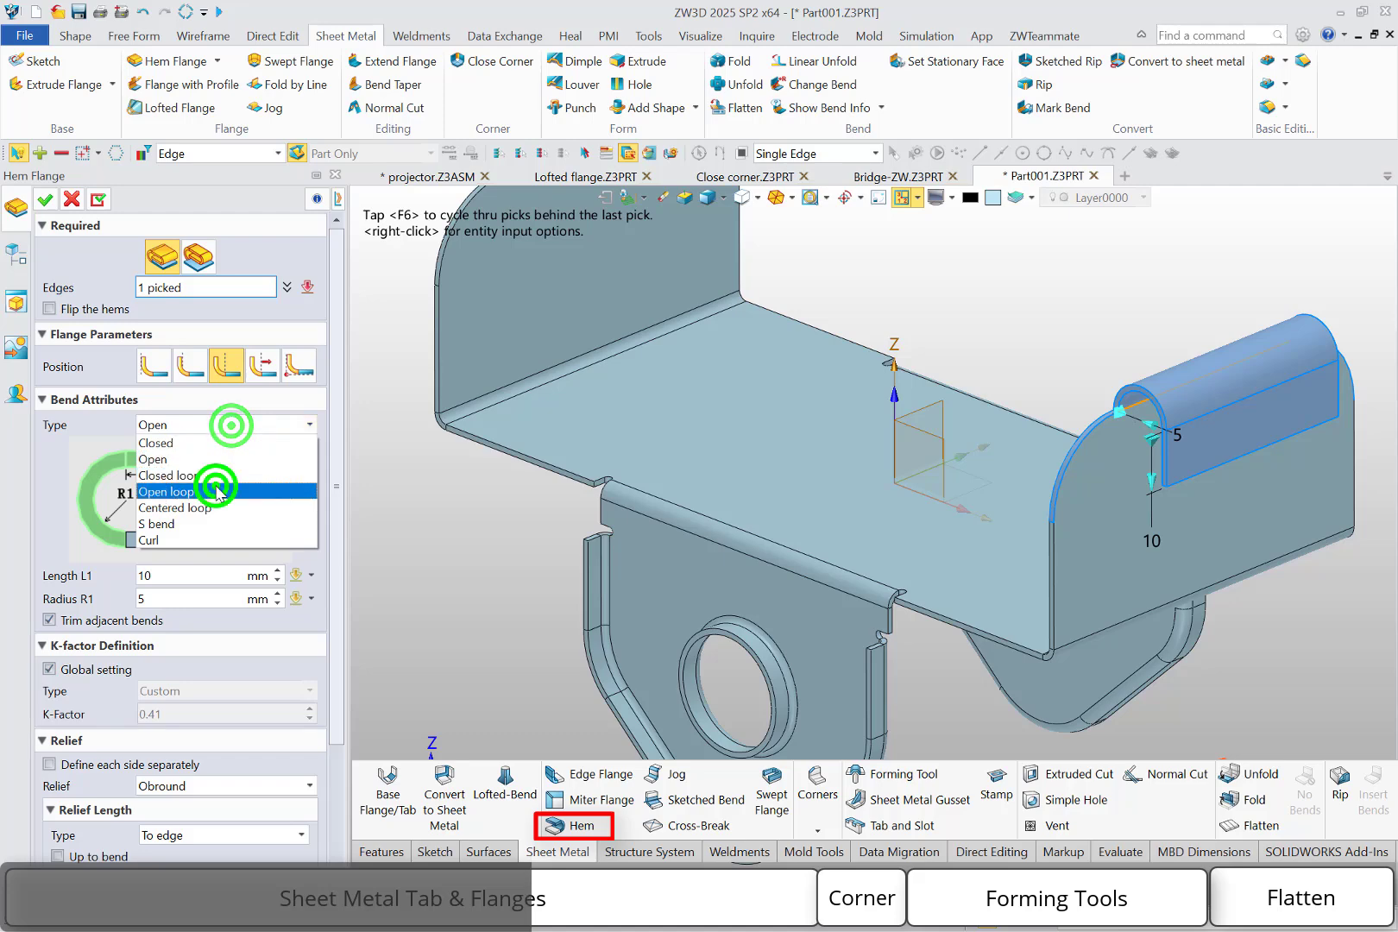
click(218, 491)
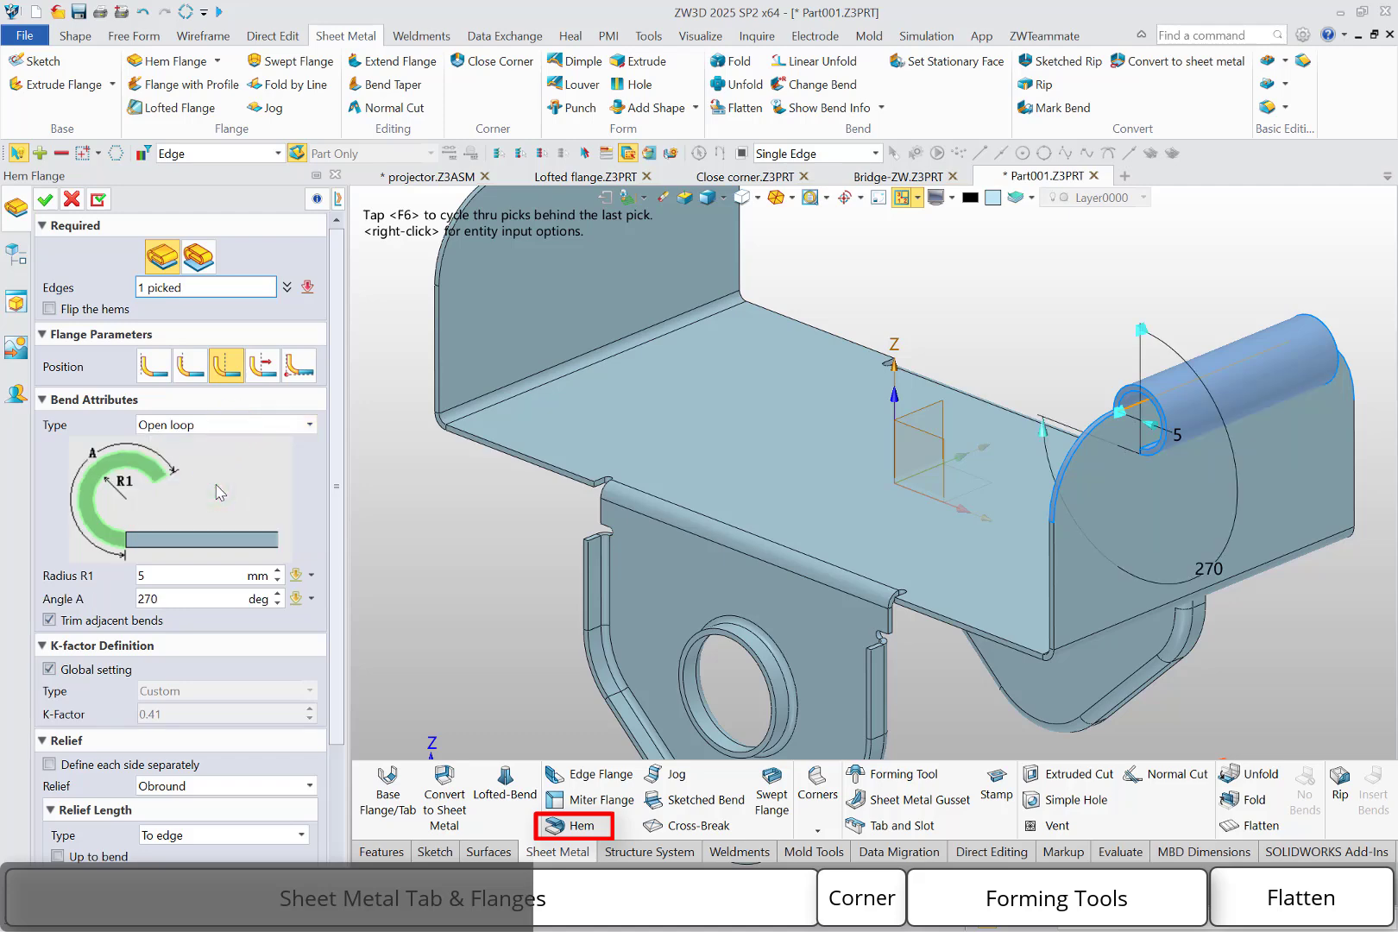
click(47, 199)
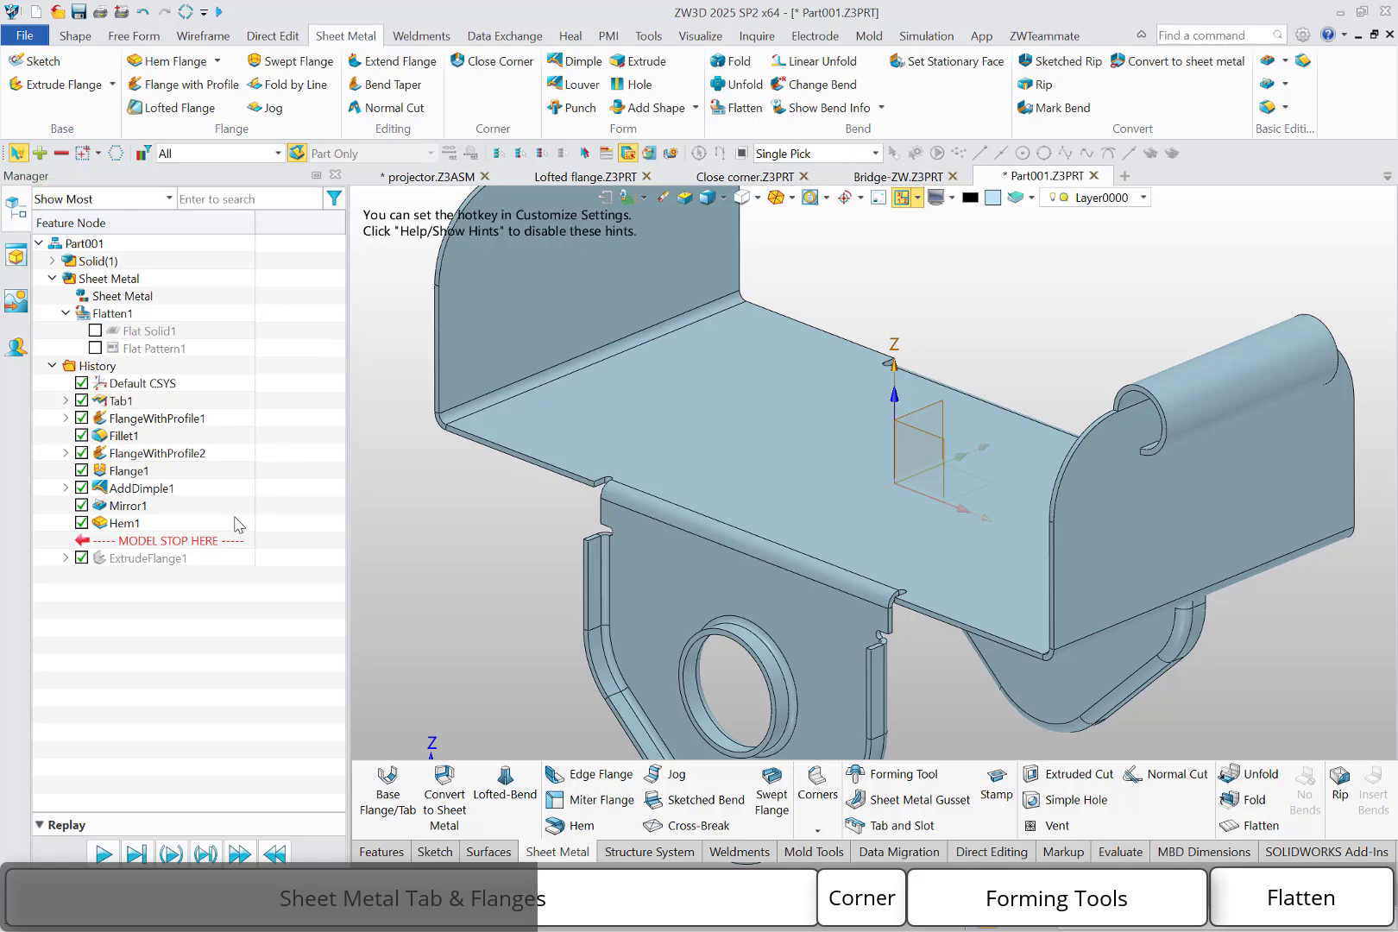
Roll the history back to before Hem1, start Fold by Line and open a line sketch on the end flange's outer face
drag(199, 540, 197, 516)
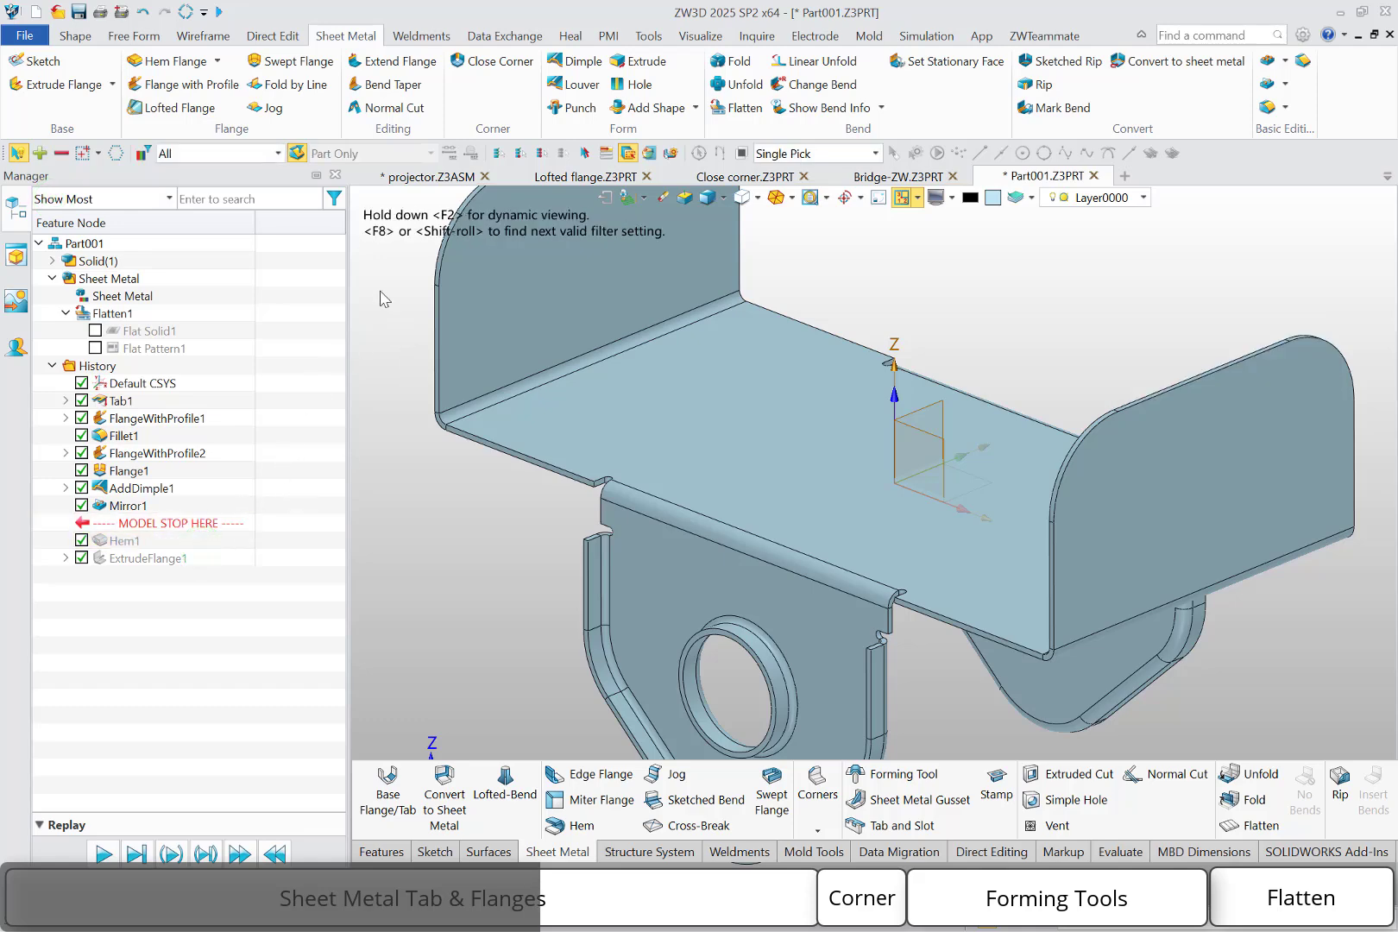
click(307, 86)
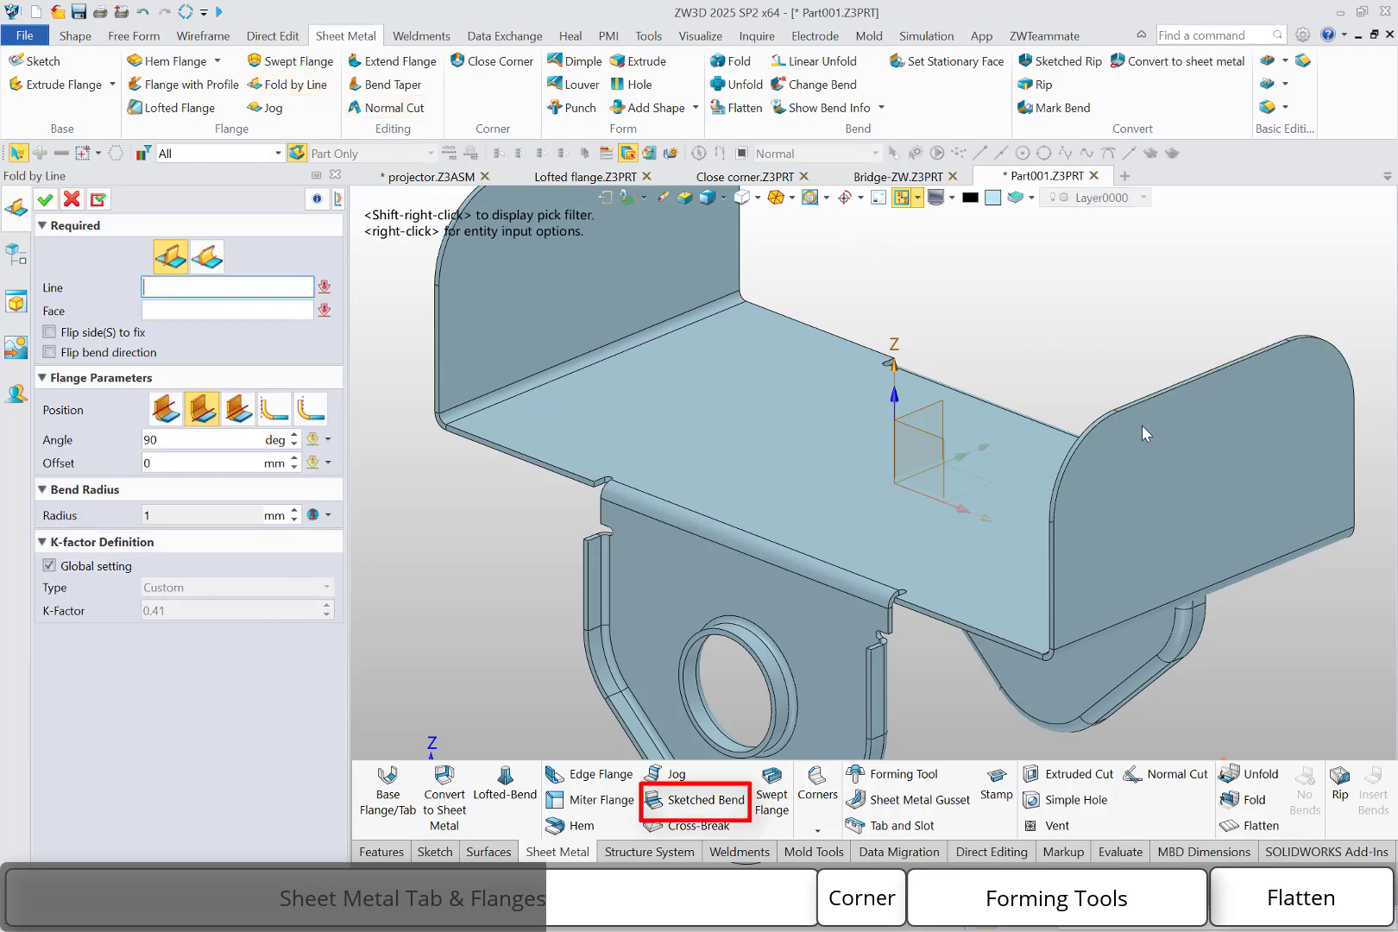
right_click(1148, 492)
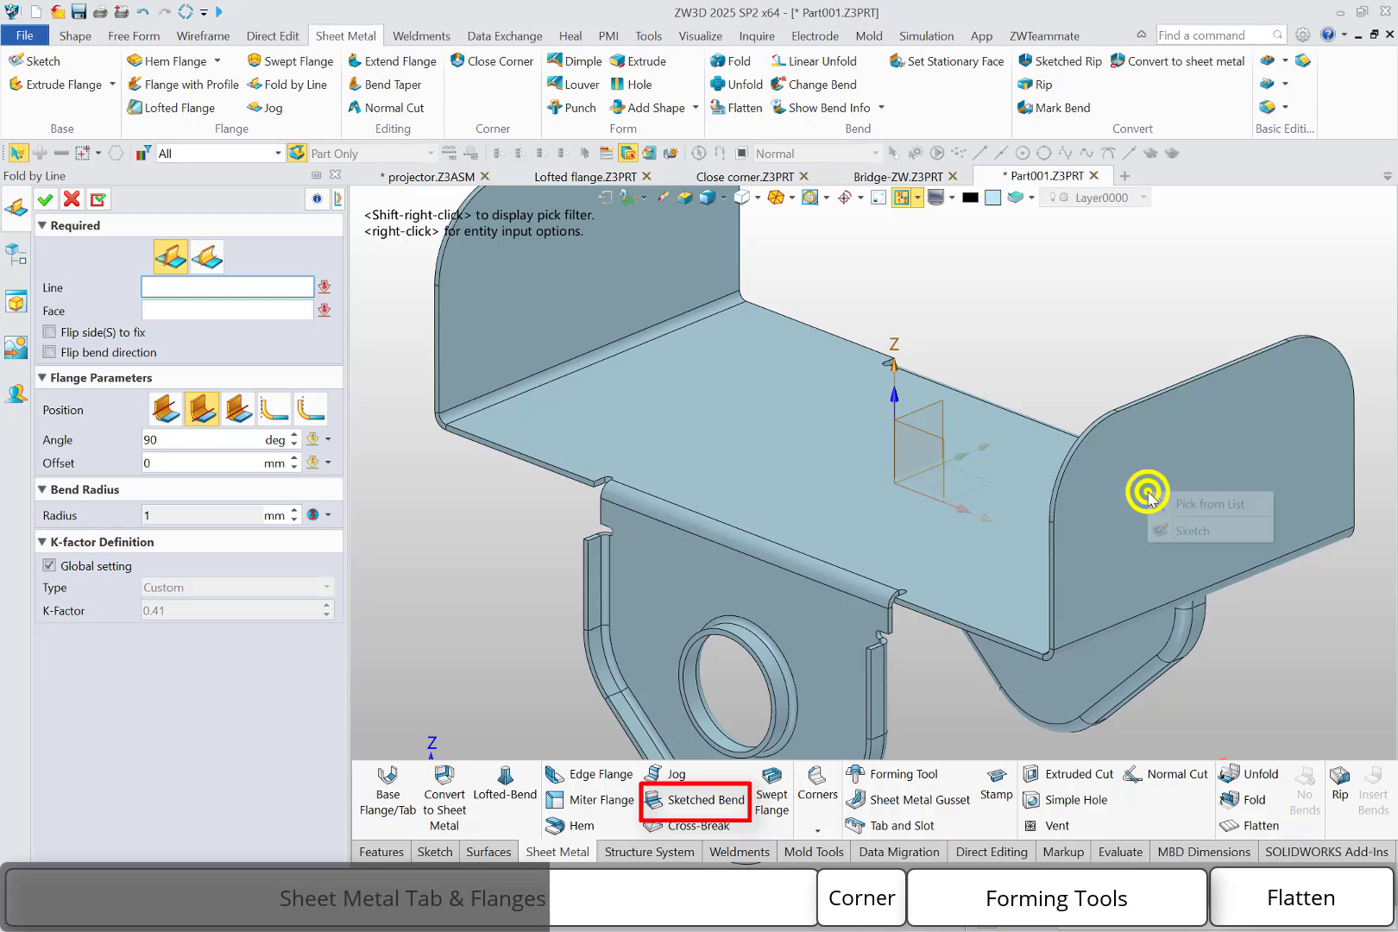
click(1179, 531)
click(1179, 502)
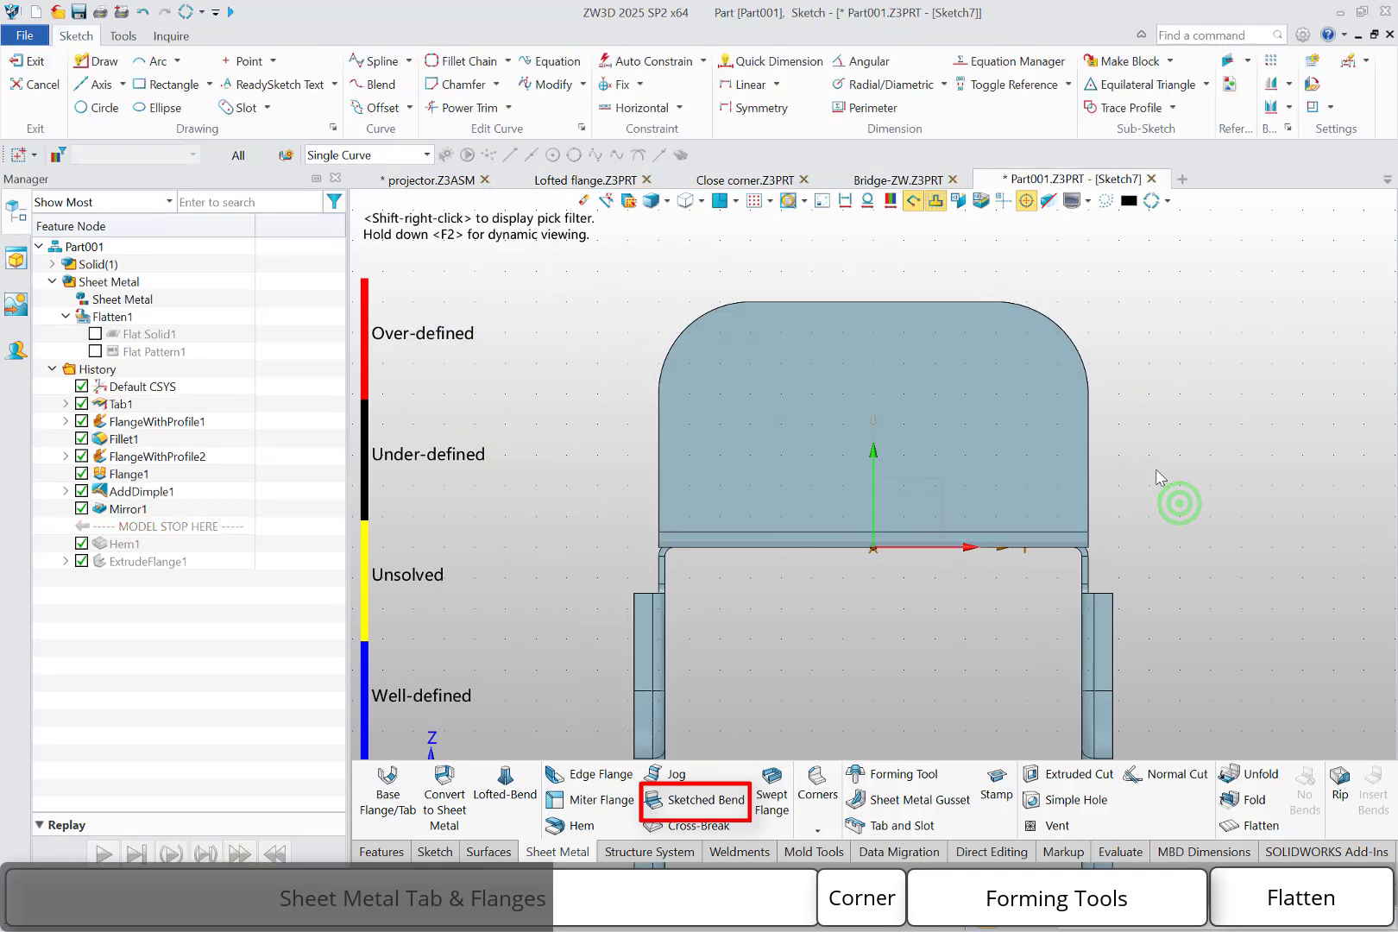
Sketch a horizontal line from -45,15 to about 42.58,15 across the flange and finish the sketch, accepting the open loop
right_click(1172, 440)
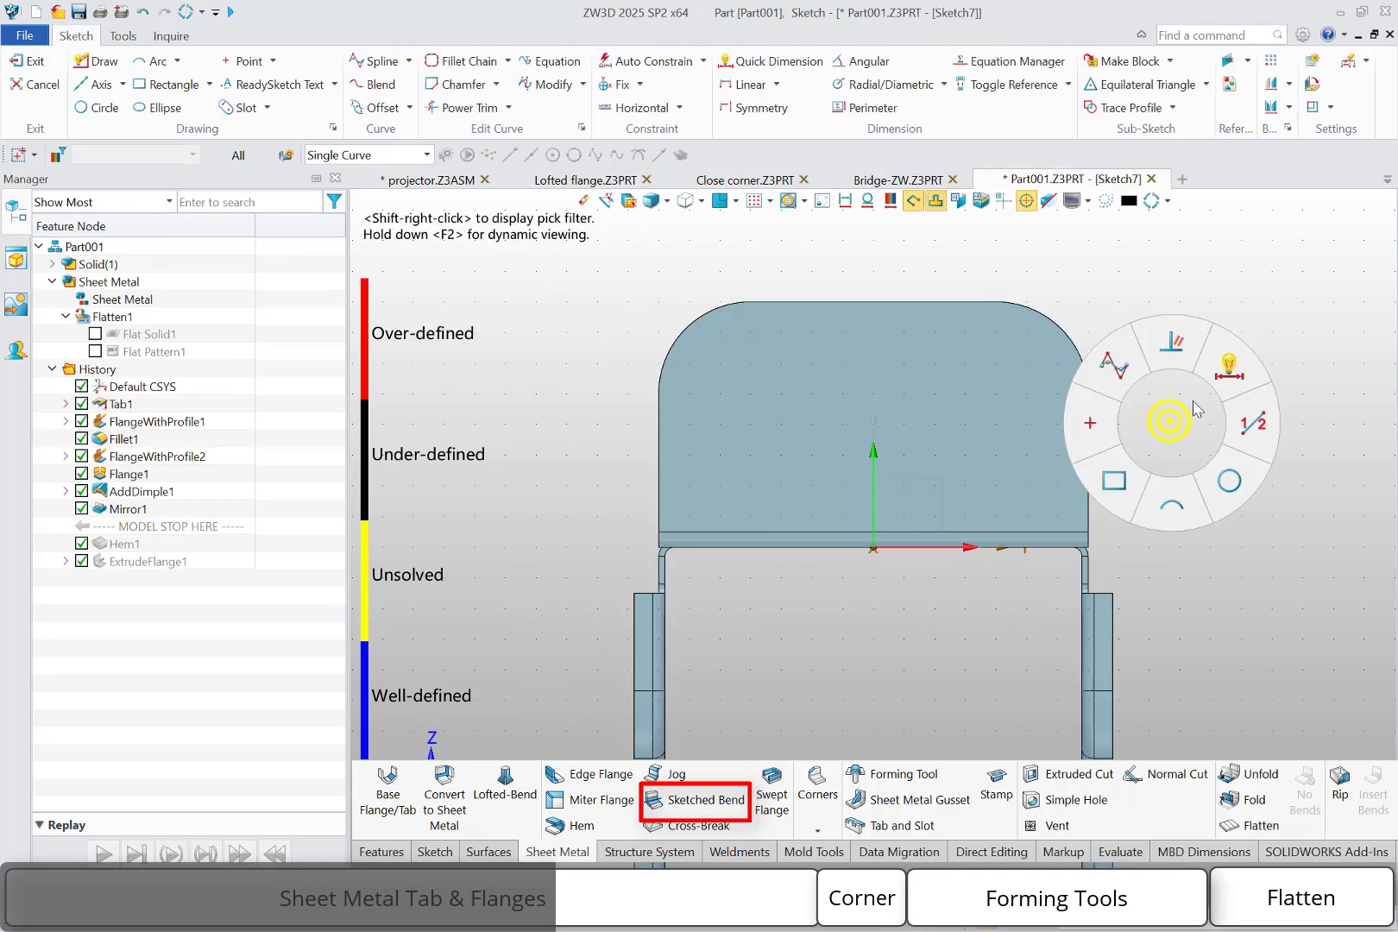
click(1240, 416)
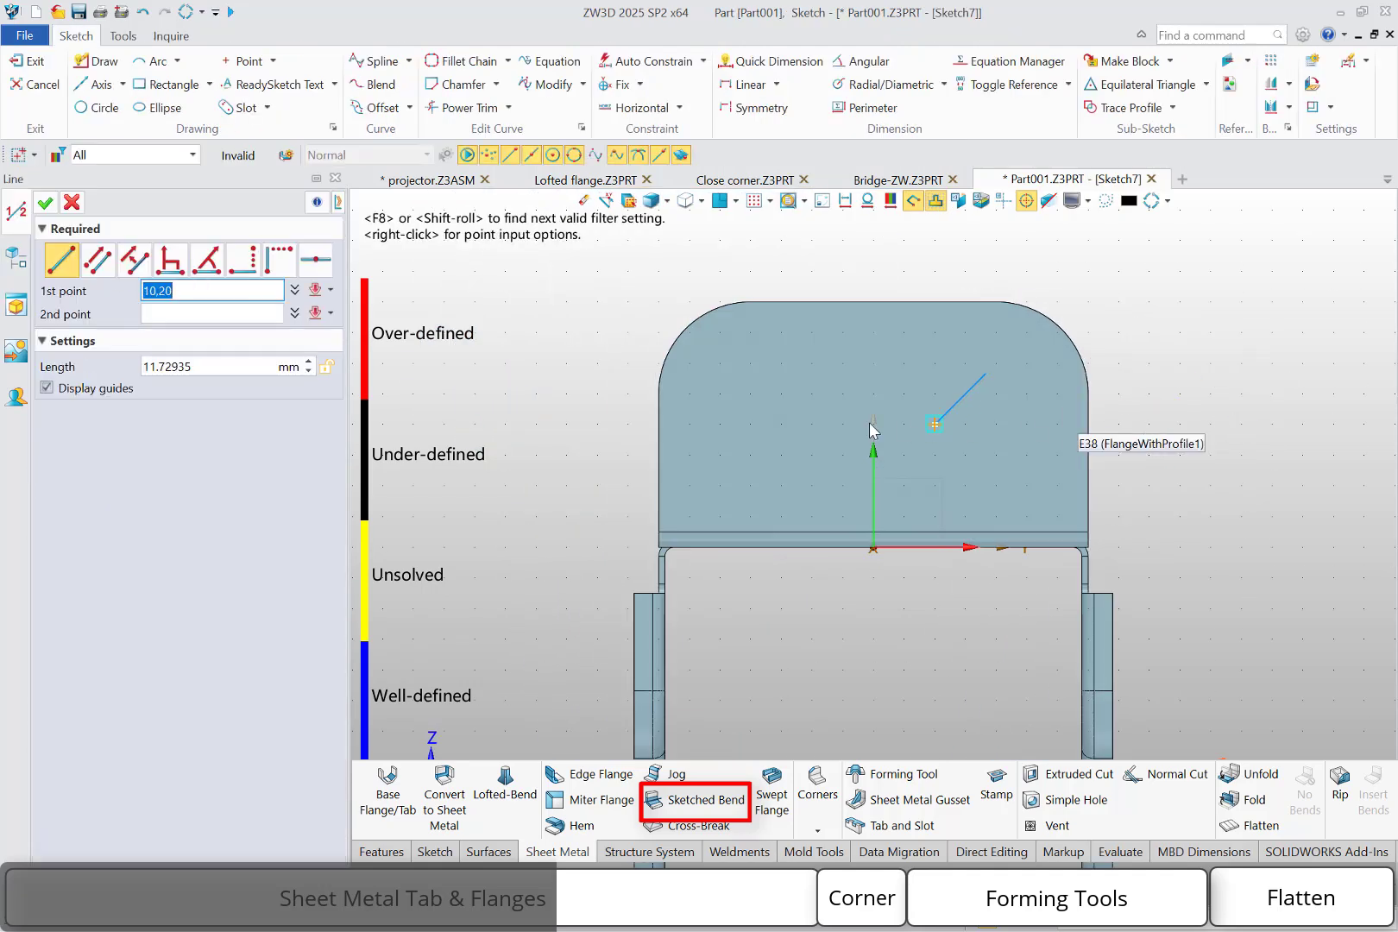
click(602, 451)
click(1125, 454)
scroll(1131, 453, up, 1)
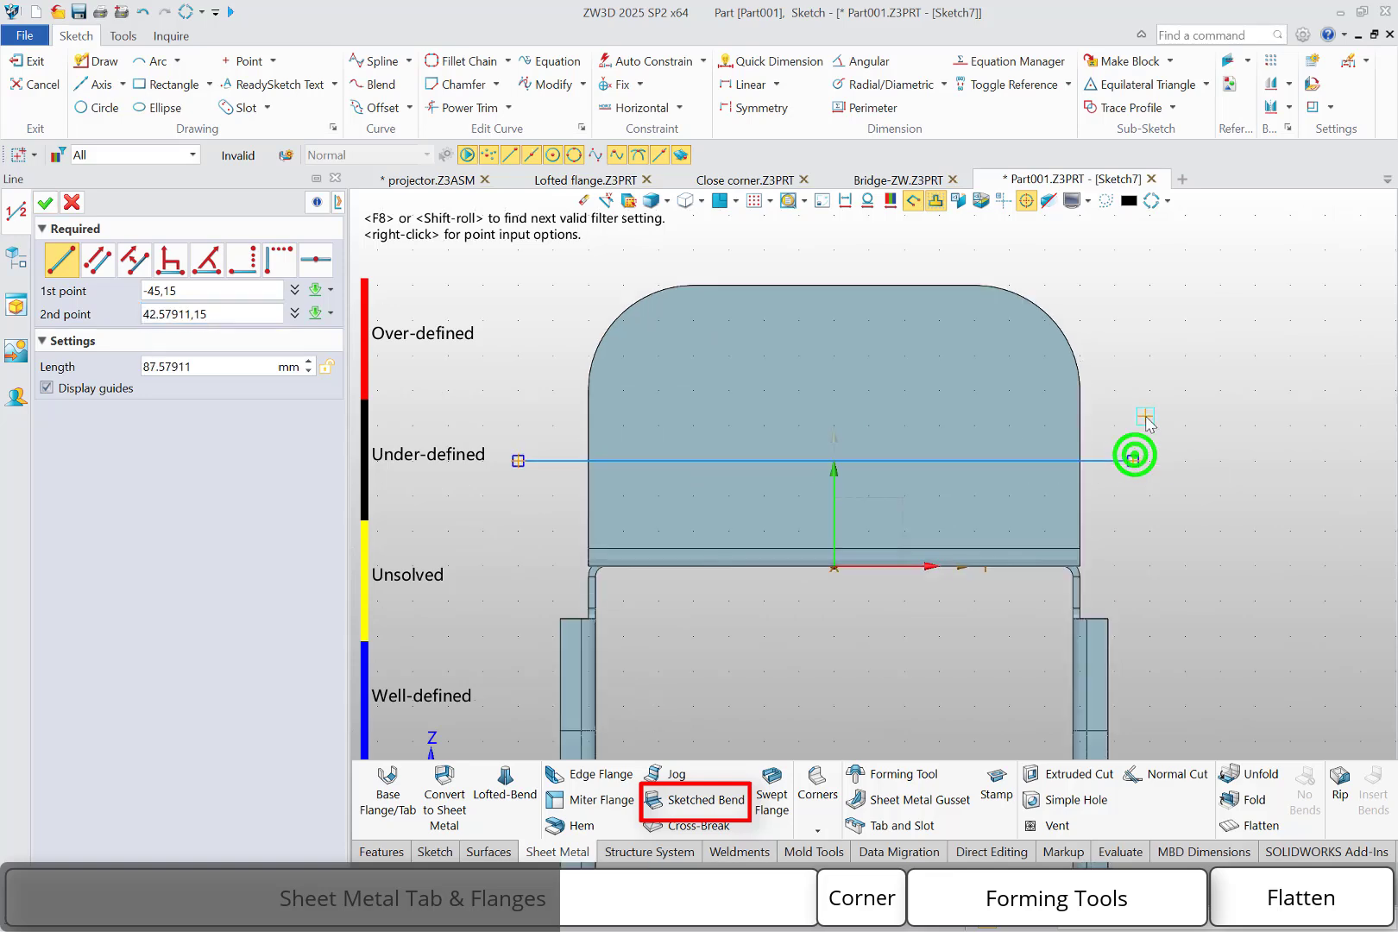
key(Escape)
right_click(1151, 367)
click(1344, 352)
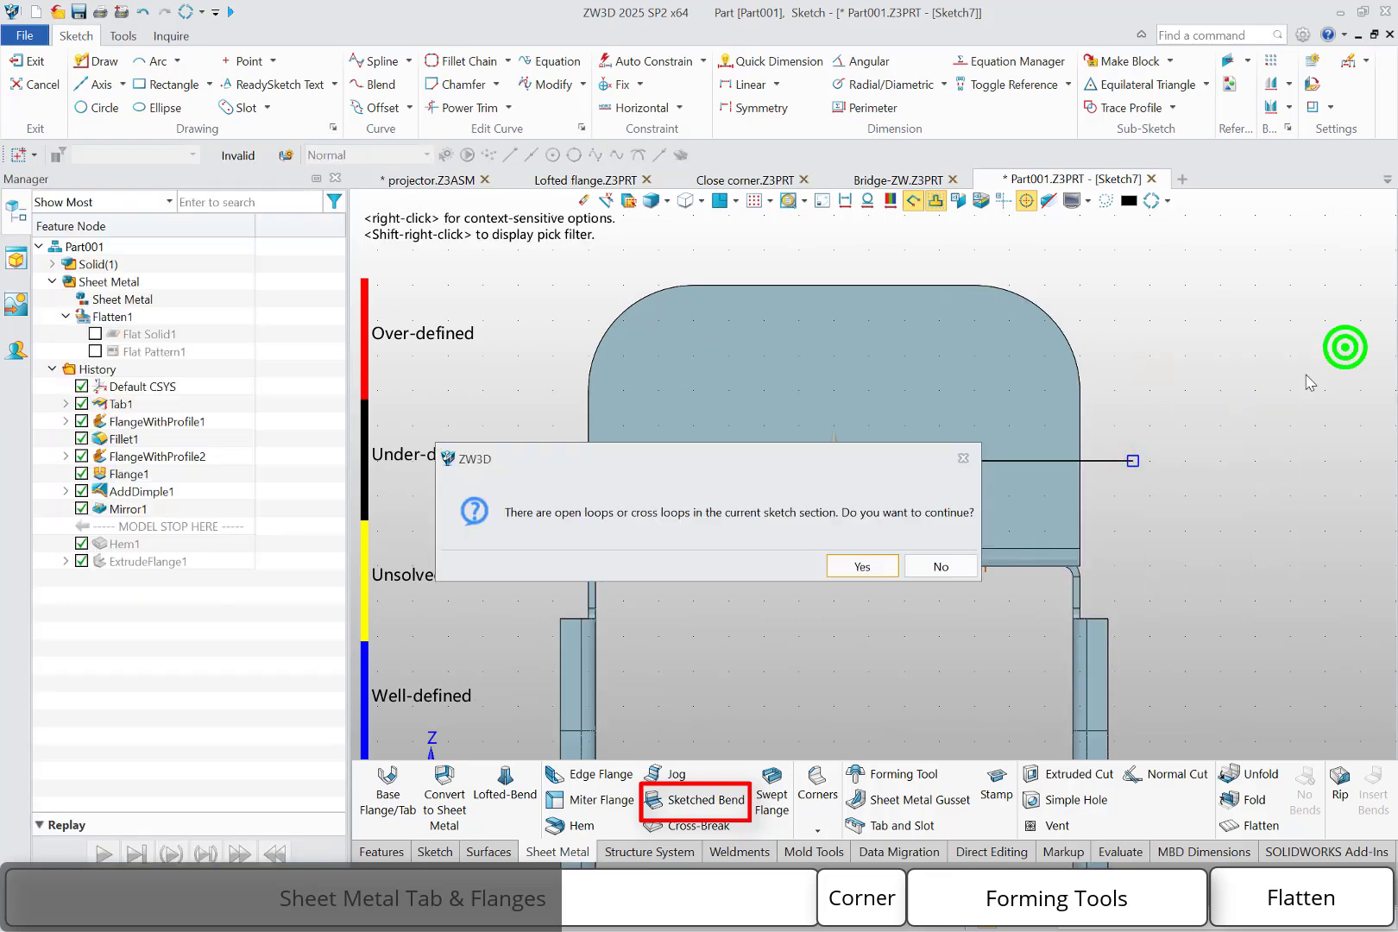
click(857, 566)
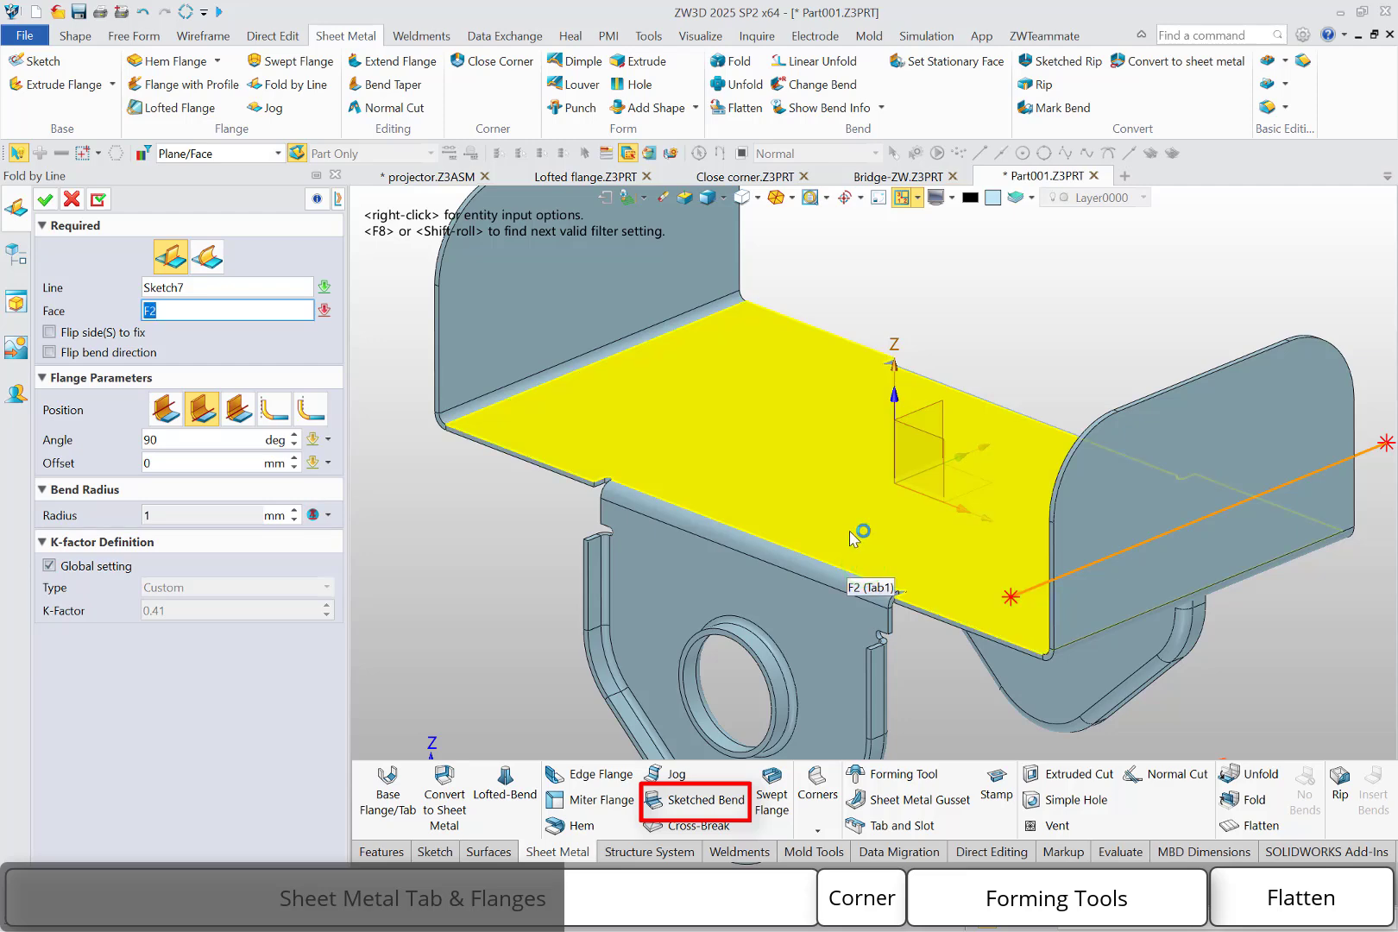
Choose the end flange's outer face as the face to fold and create the bend at 90° with 1 mm radius
click(1165, 481)
middle_drag(1101, 502, 1039, 487)
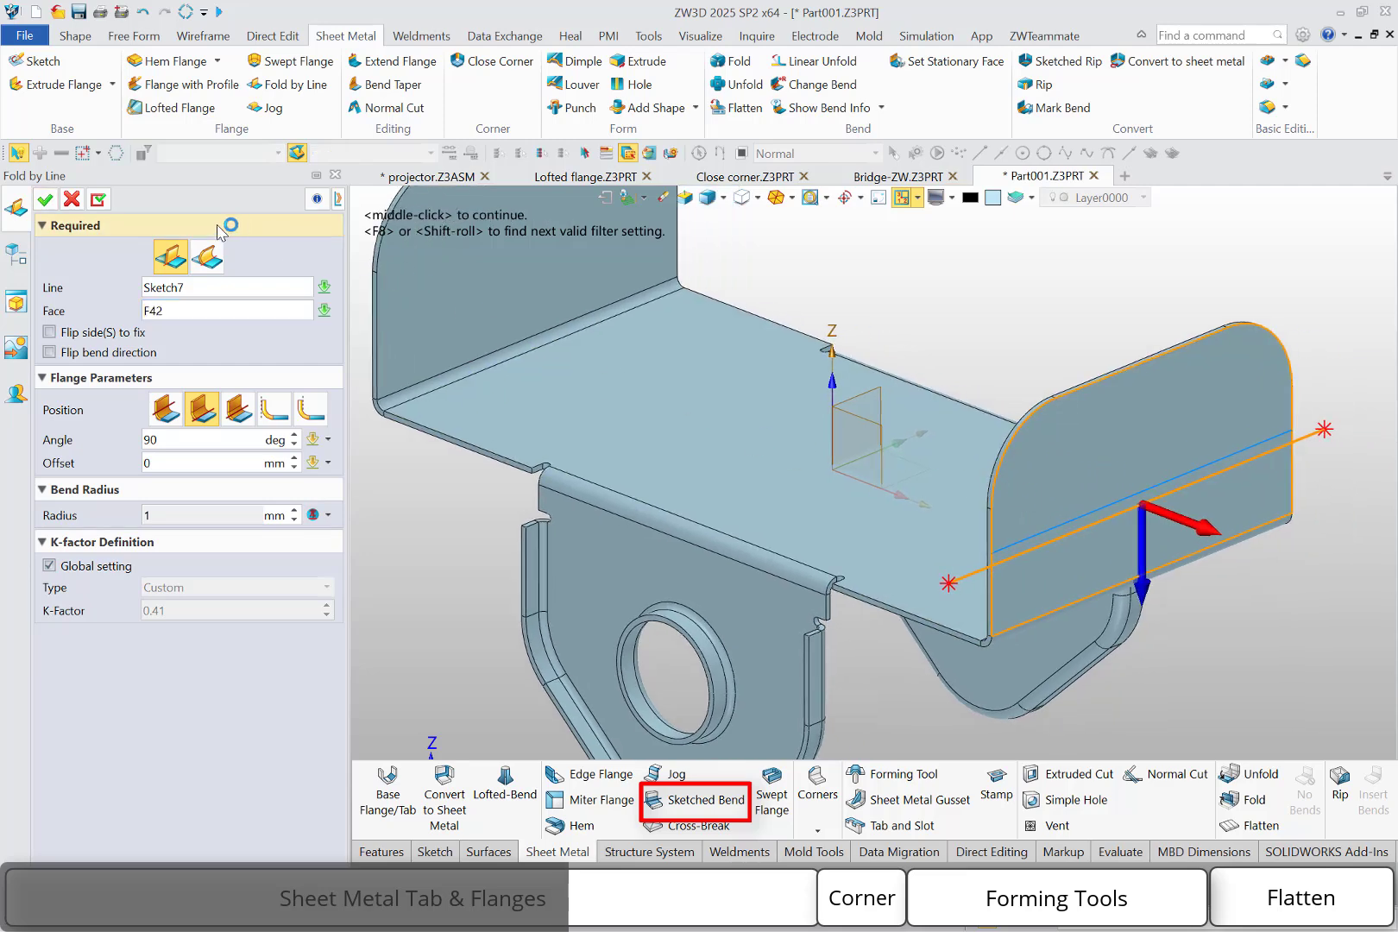
click(48, 203)
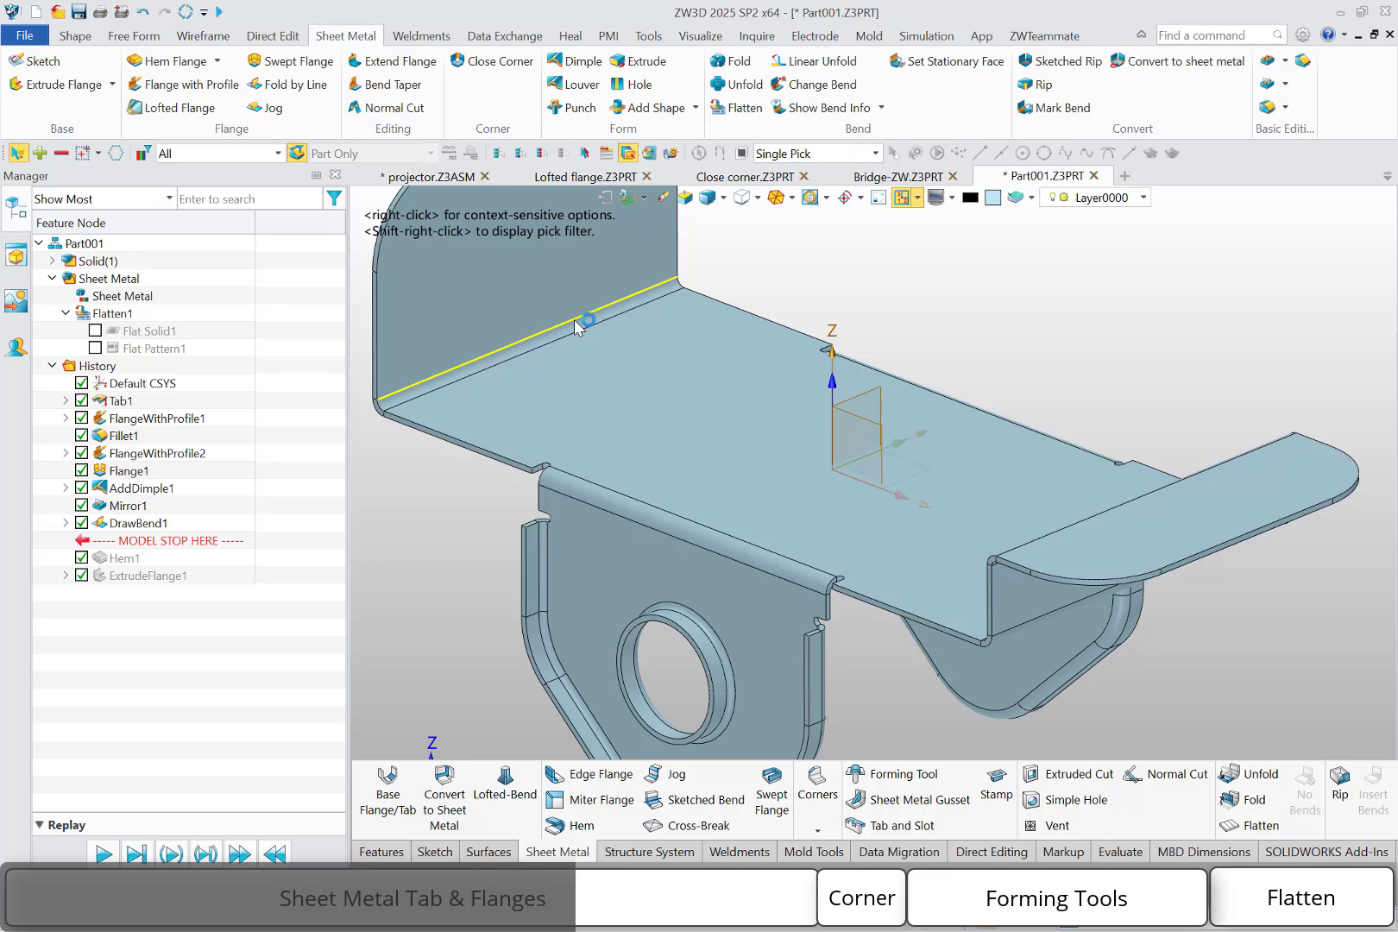
Start a Jog and open a line sketch on the inner face of the opposite rounded flange
click(275, 109)
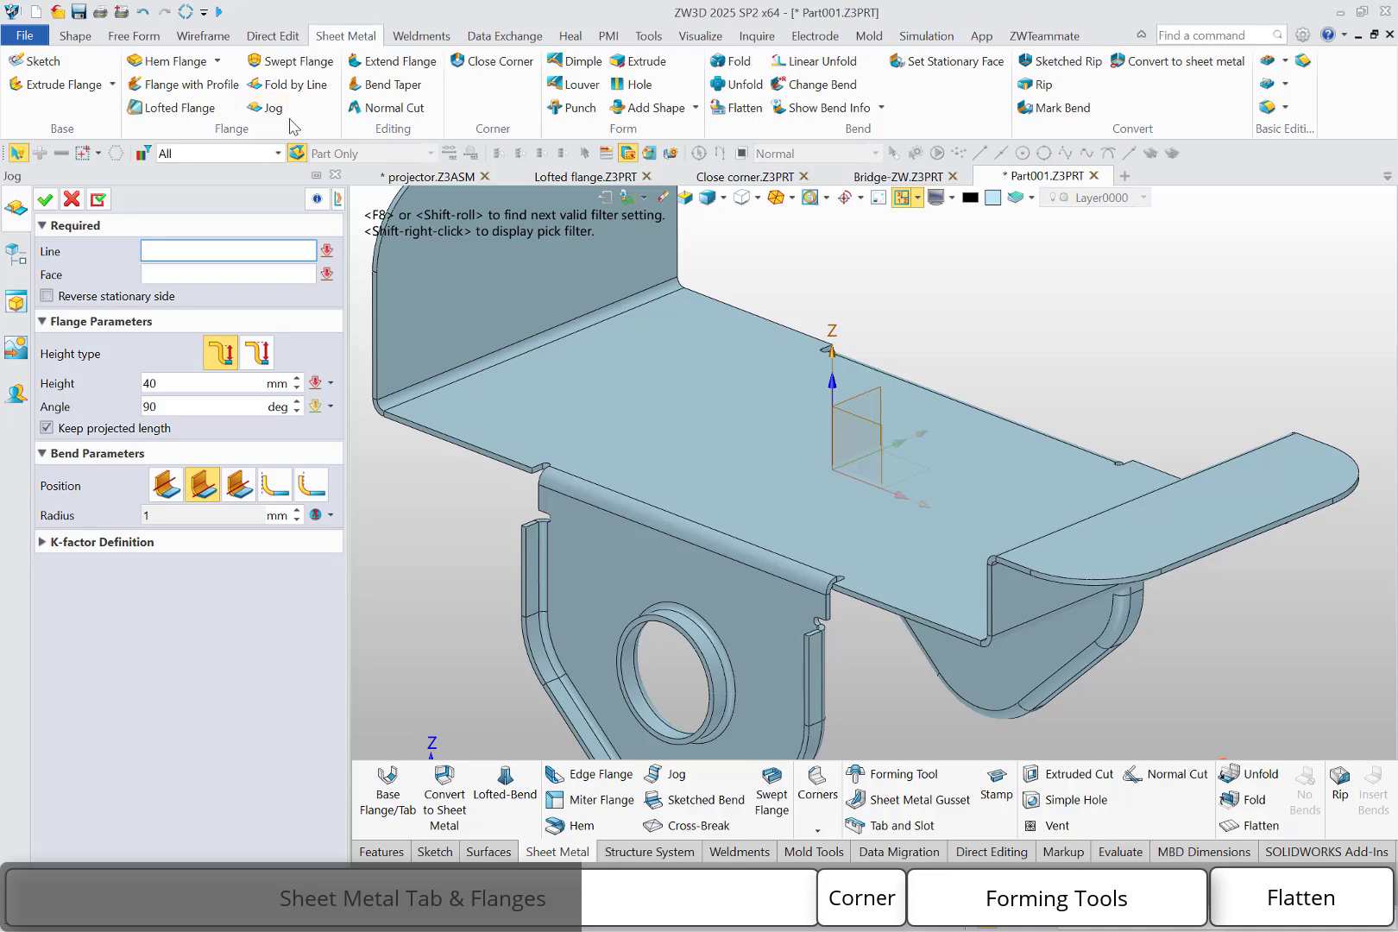
right_click(430, 265)
click(455, 305)
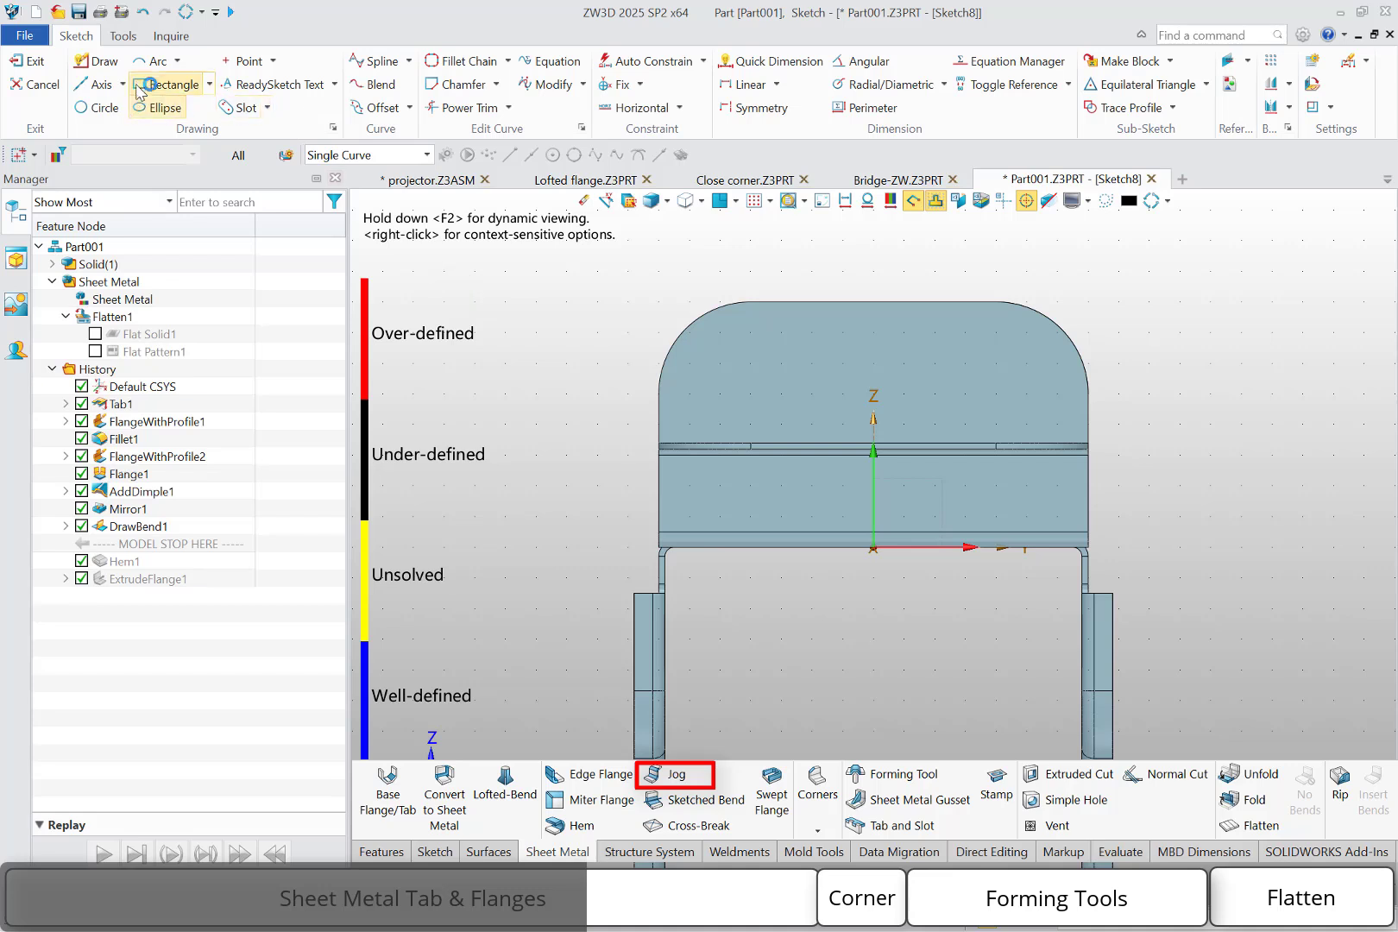
Sketch a horizontal line across the full width of the rounded flange, above the folded flange's level, and finish the sketch with its open loop
click(87, 60)
click(600, 409)
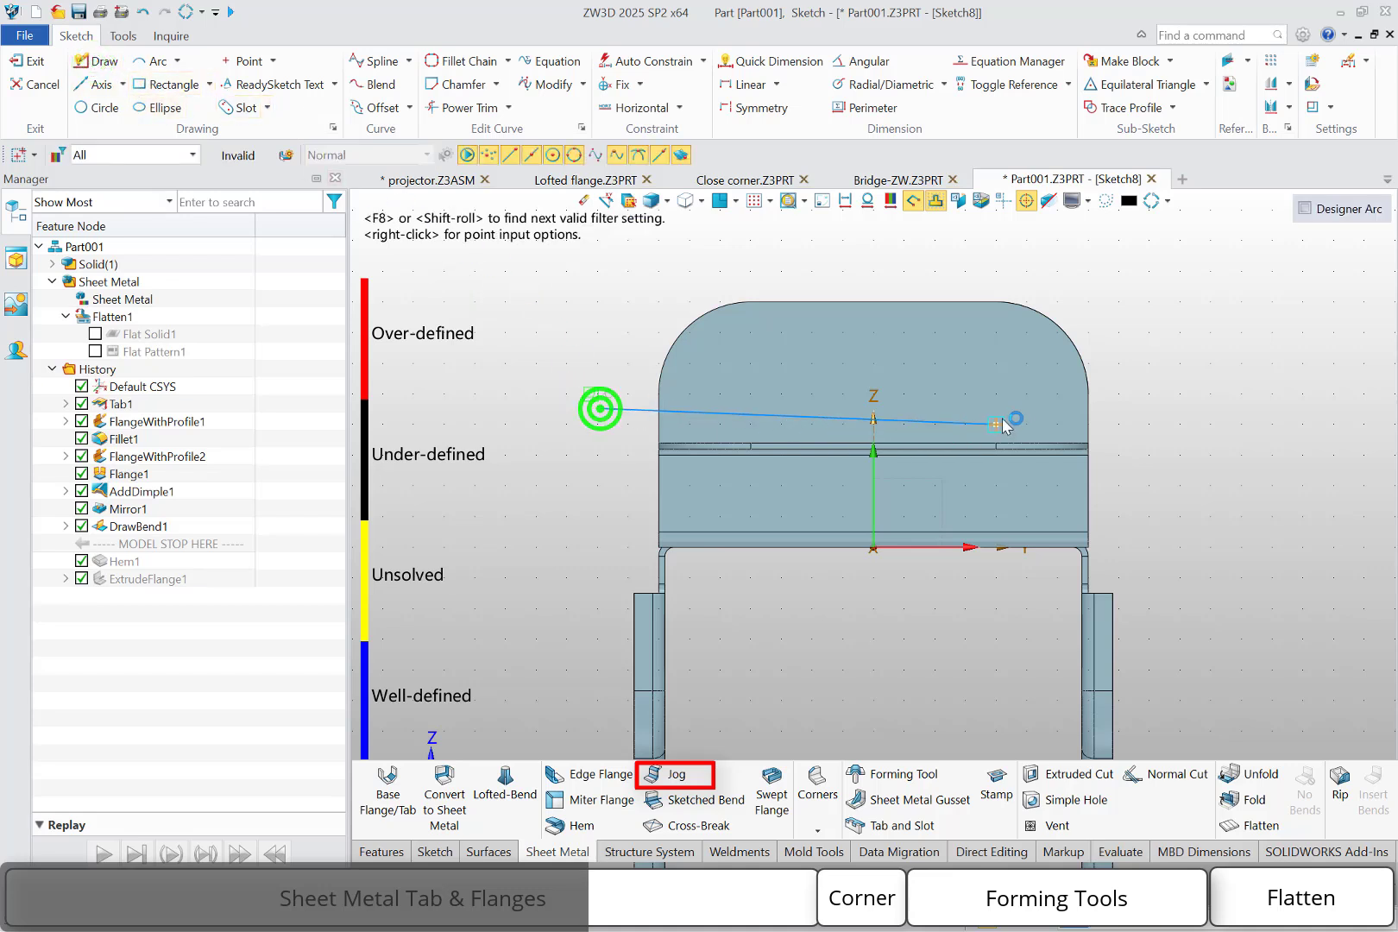
click(1133, 407)
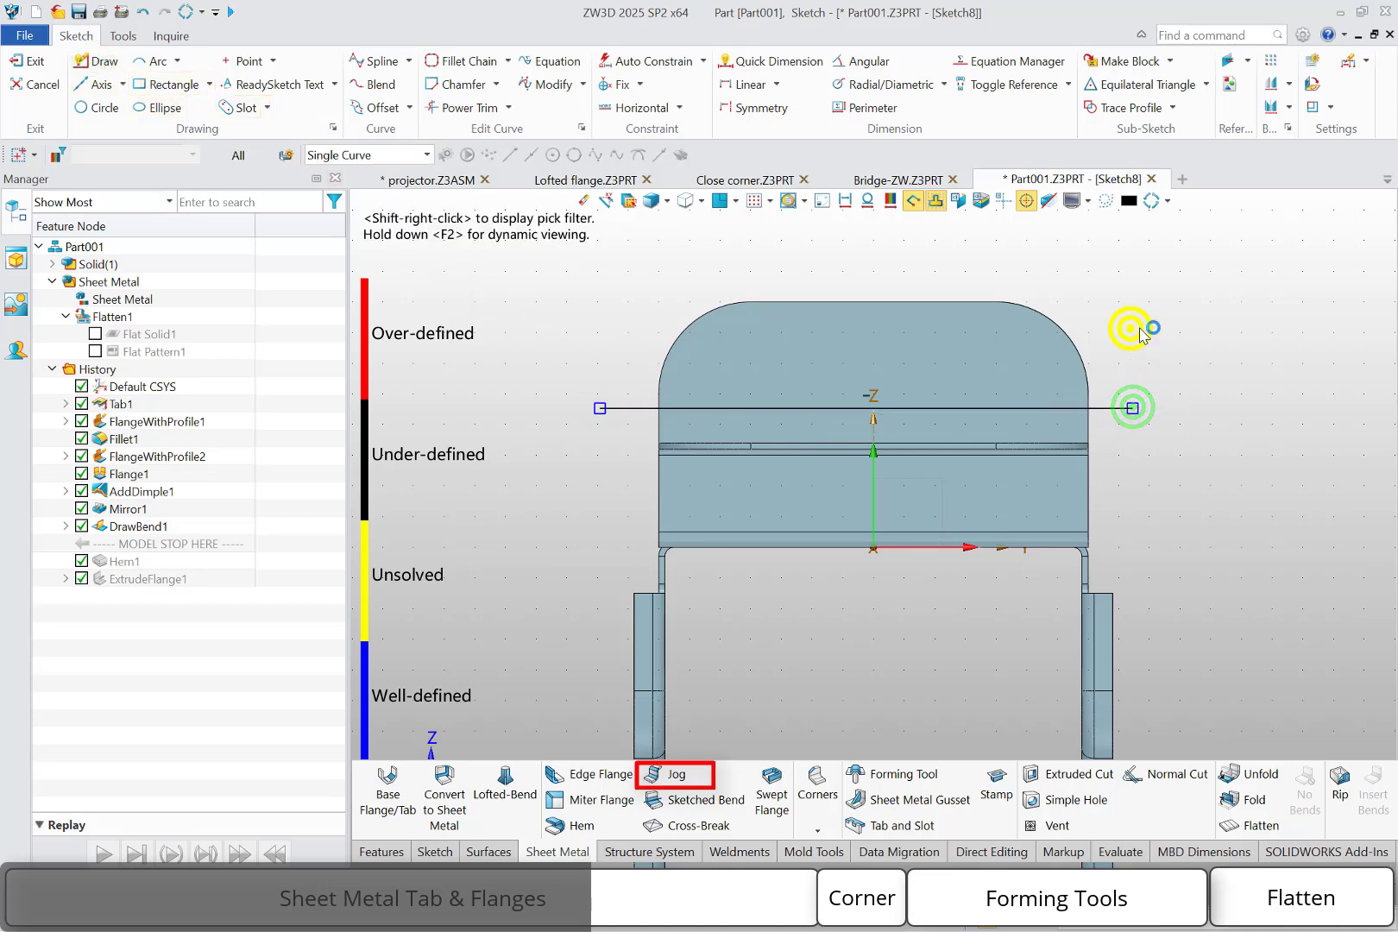
right_click(1141, 334)
click(1314, 312)
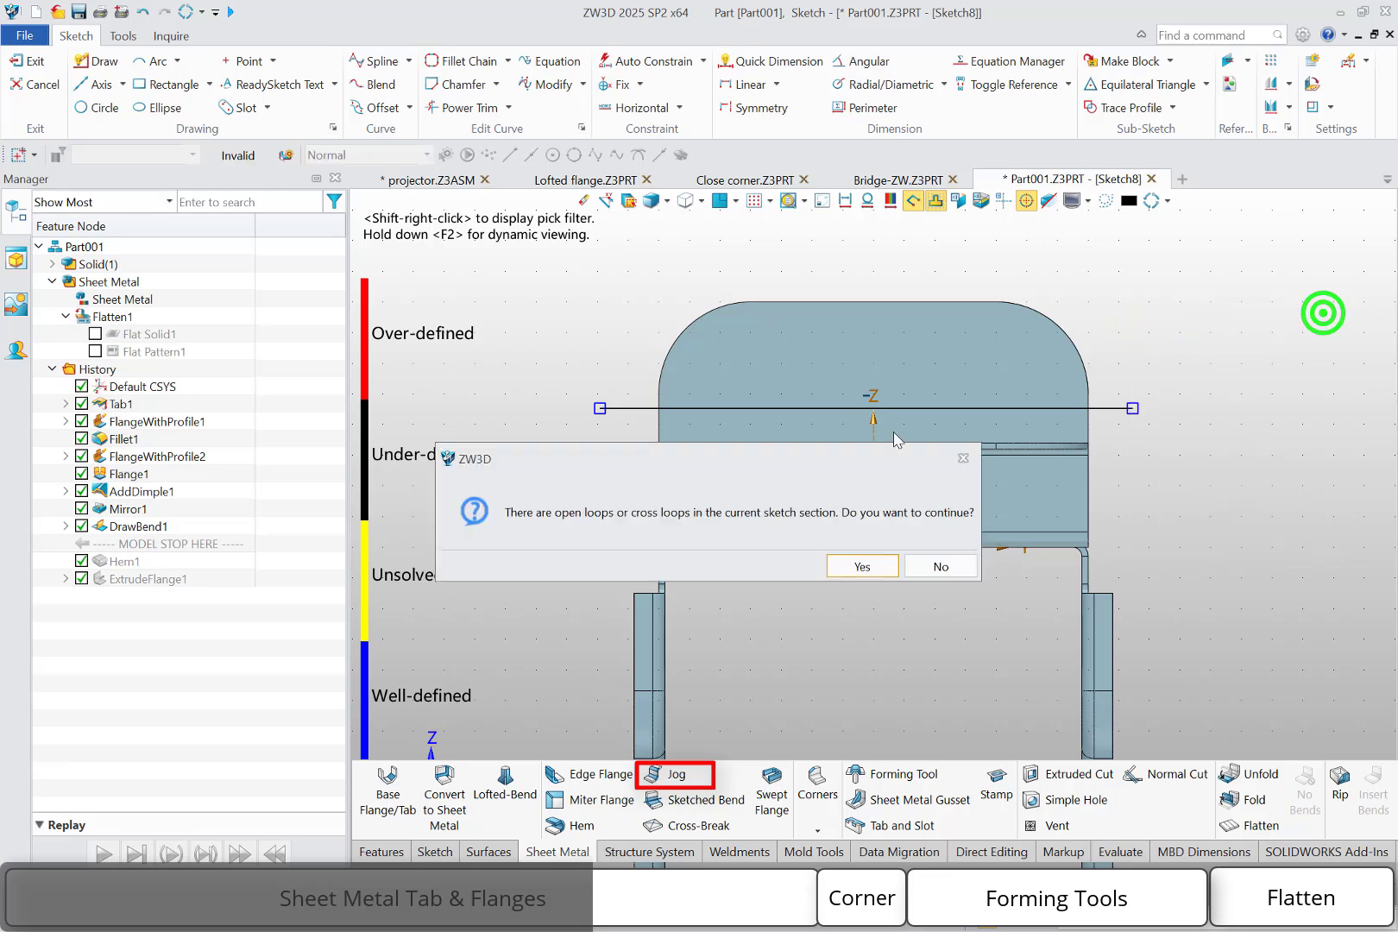
click(863, 567)
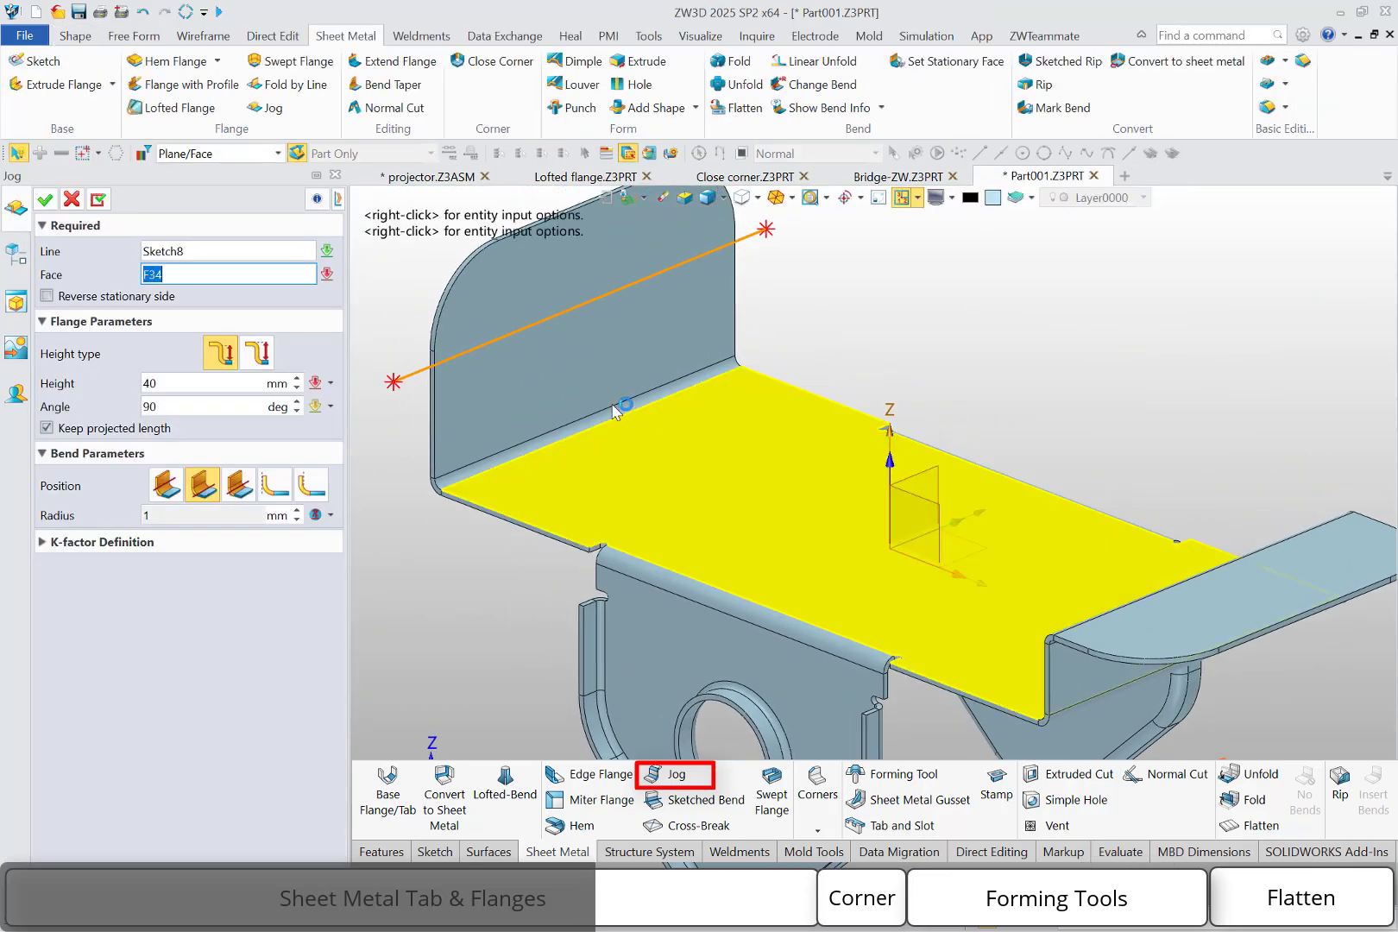
Choose the rounded flange's inner face and create the jog with 40 mm height and 90° angle
click(570, 382)
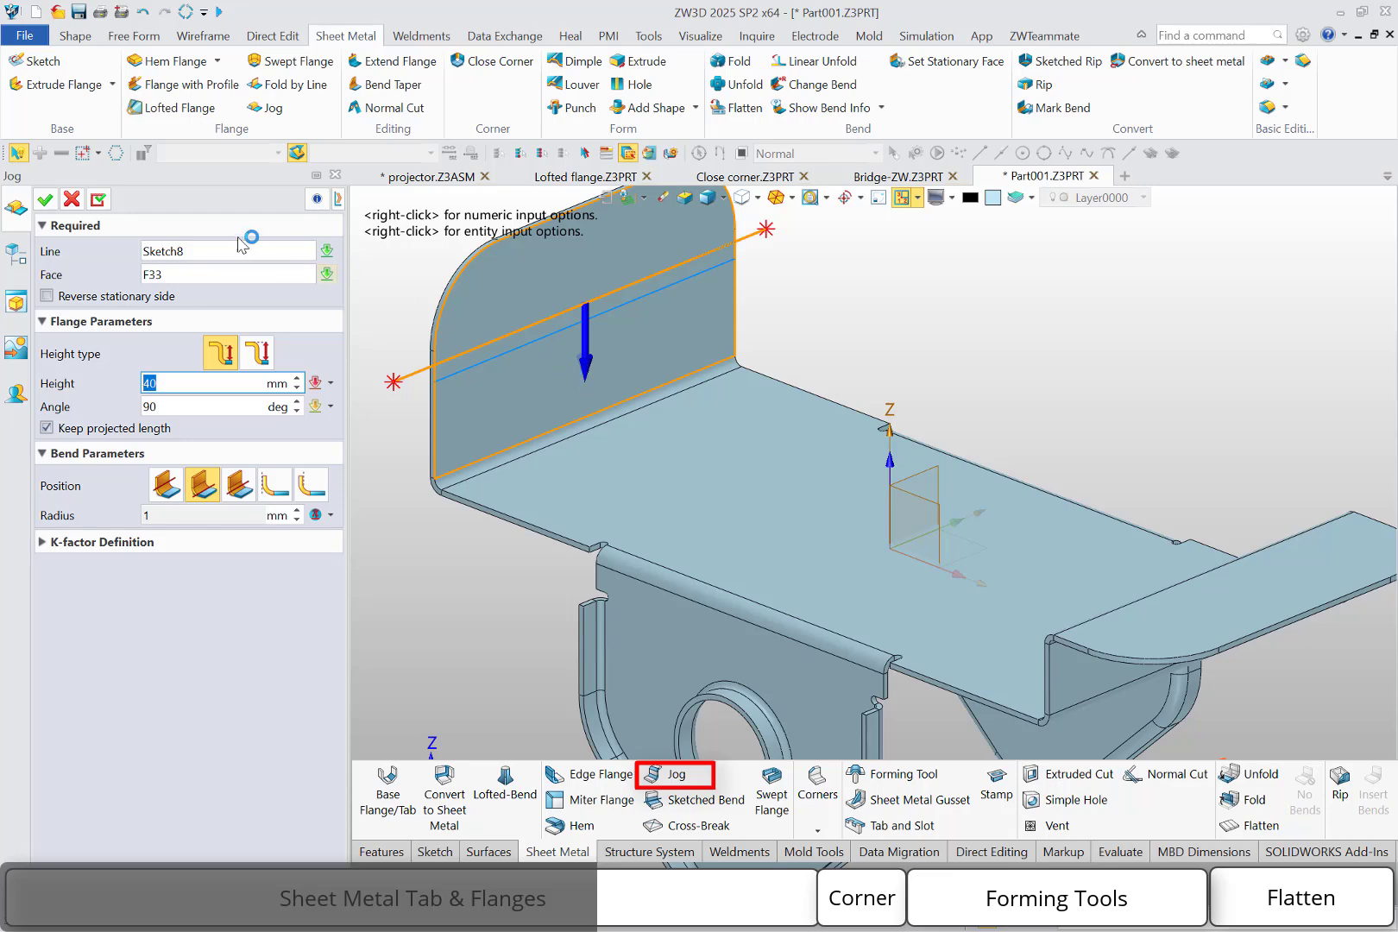
click(98, 199)
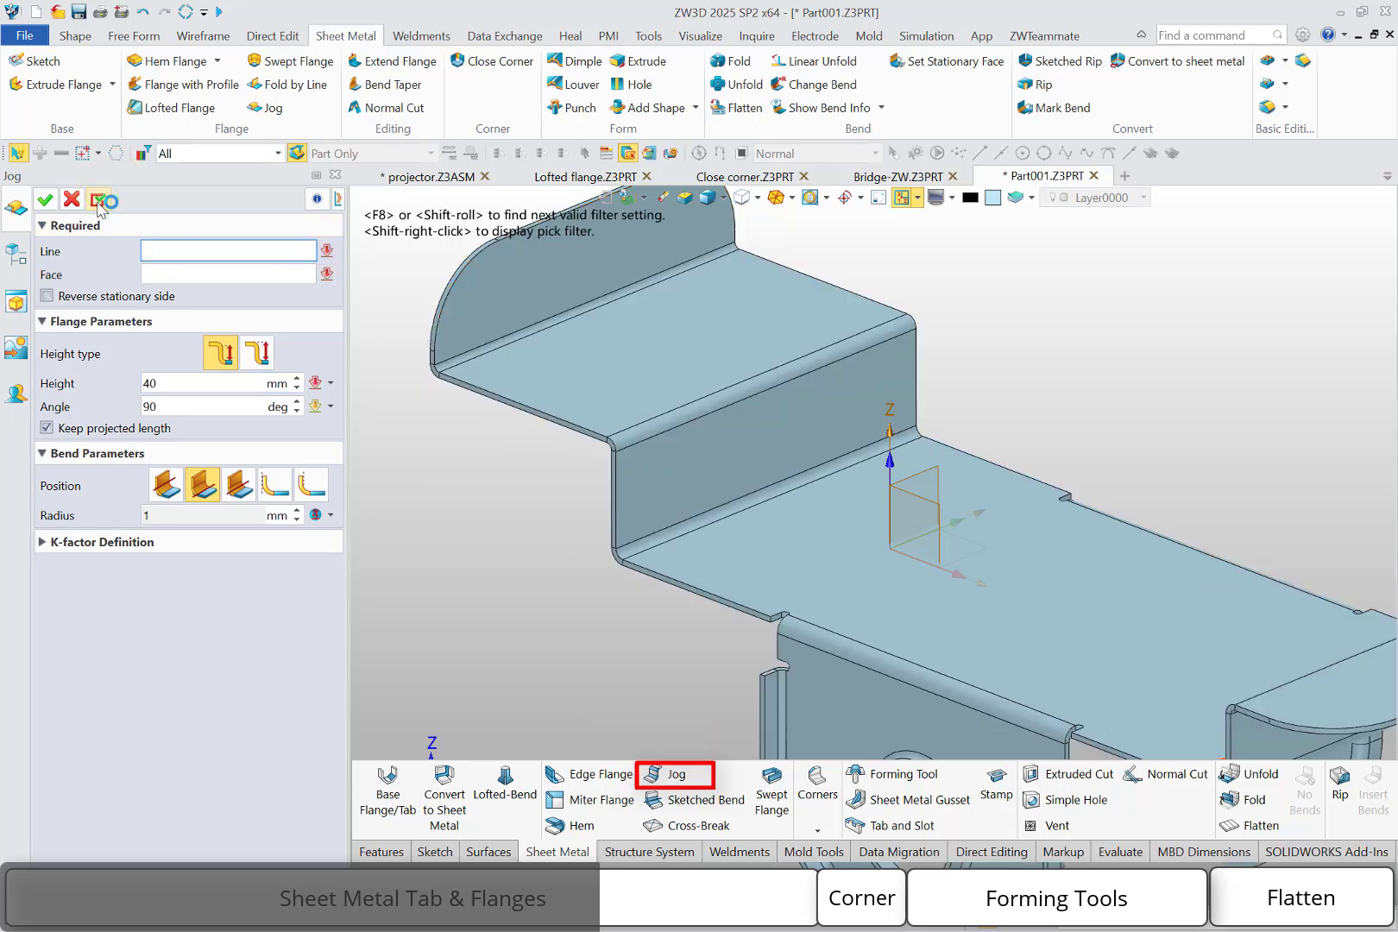
click(71, 199)
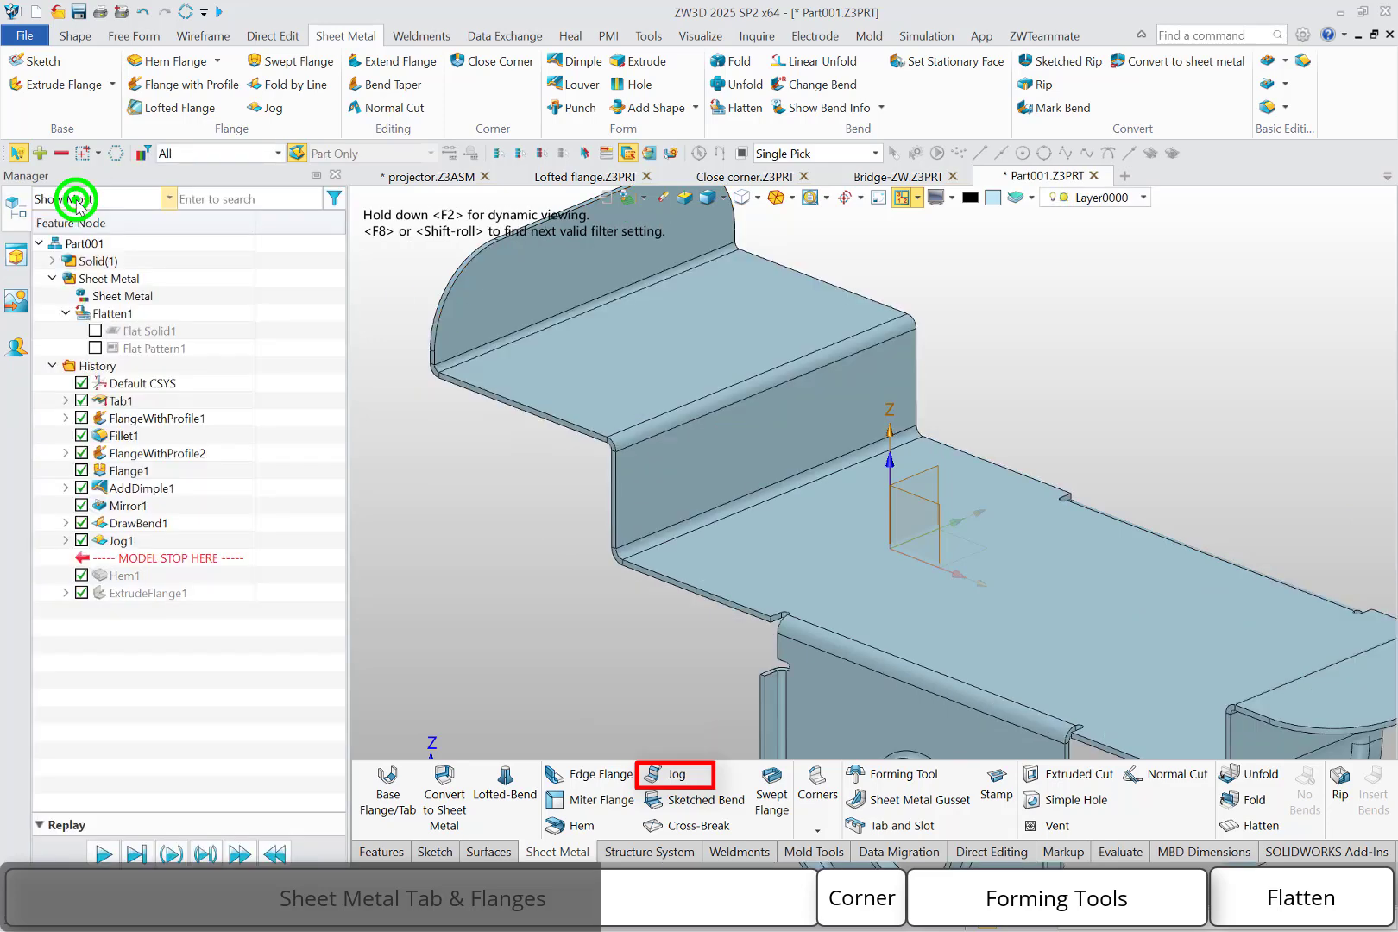
Redefine the jog on the rounded flange with its stationary side reversed
right_click(390, 273)
click(397, 268)
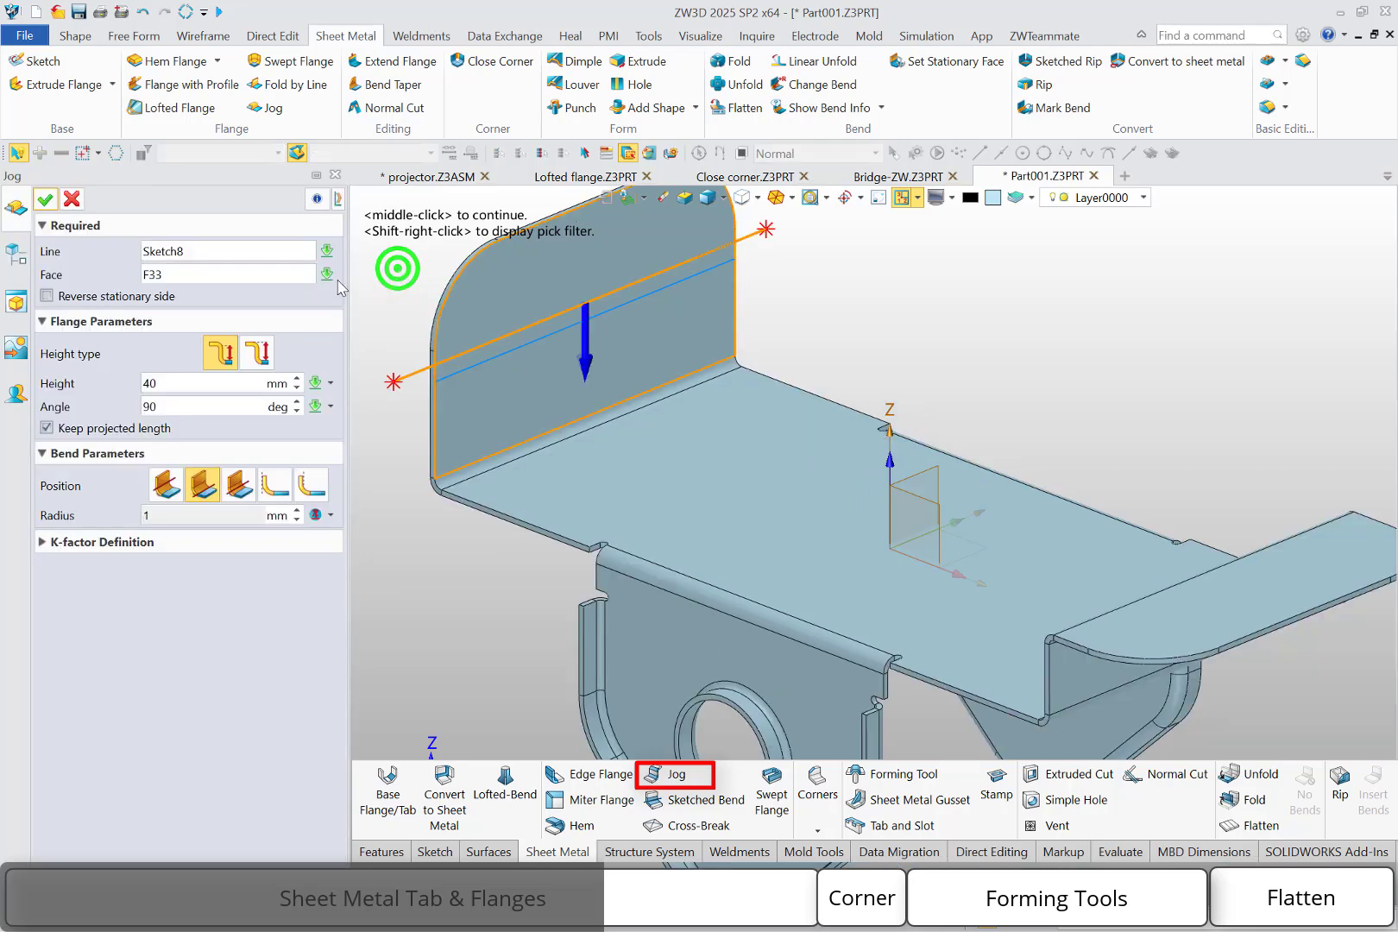
click(118, 296)
click(48, 190)
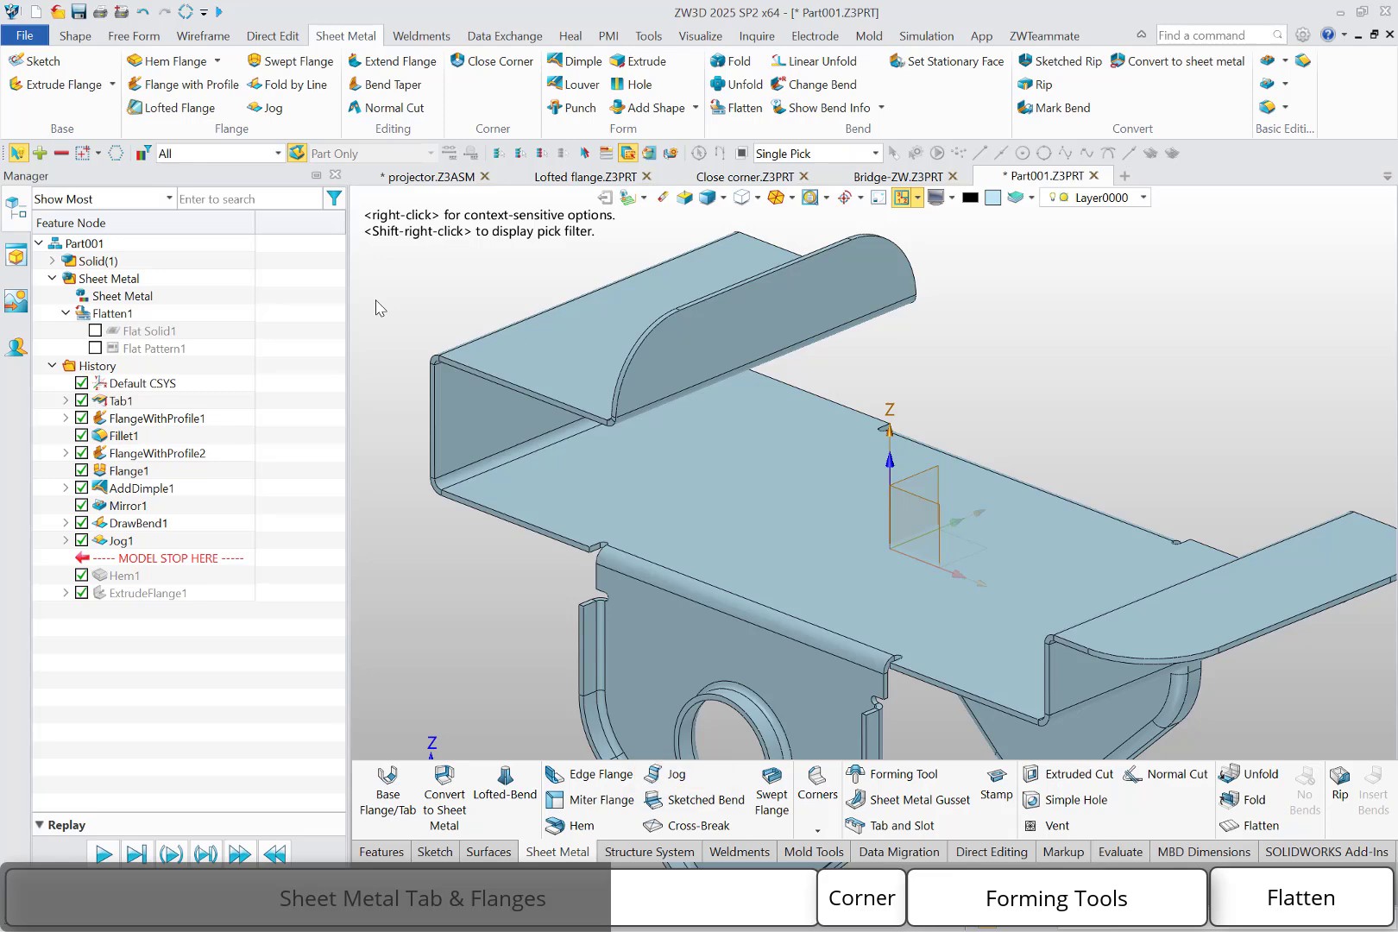
Switch to the Lofted flange part and start a lofted flange of the second type, with the rectangle as profile P1 and the circle as P2
click(553, 177)
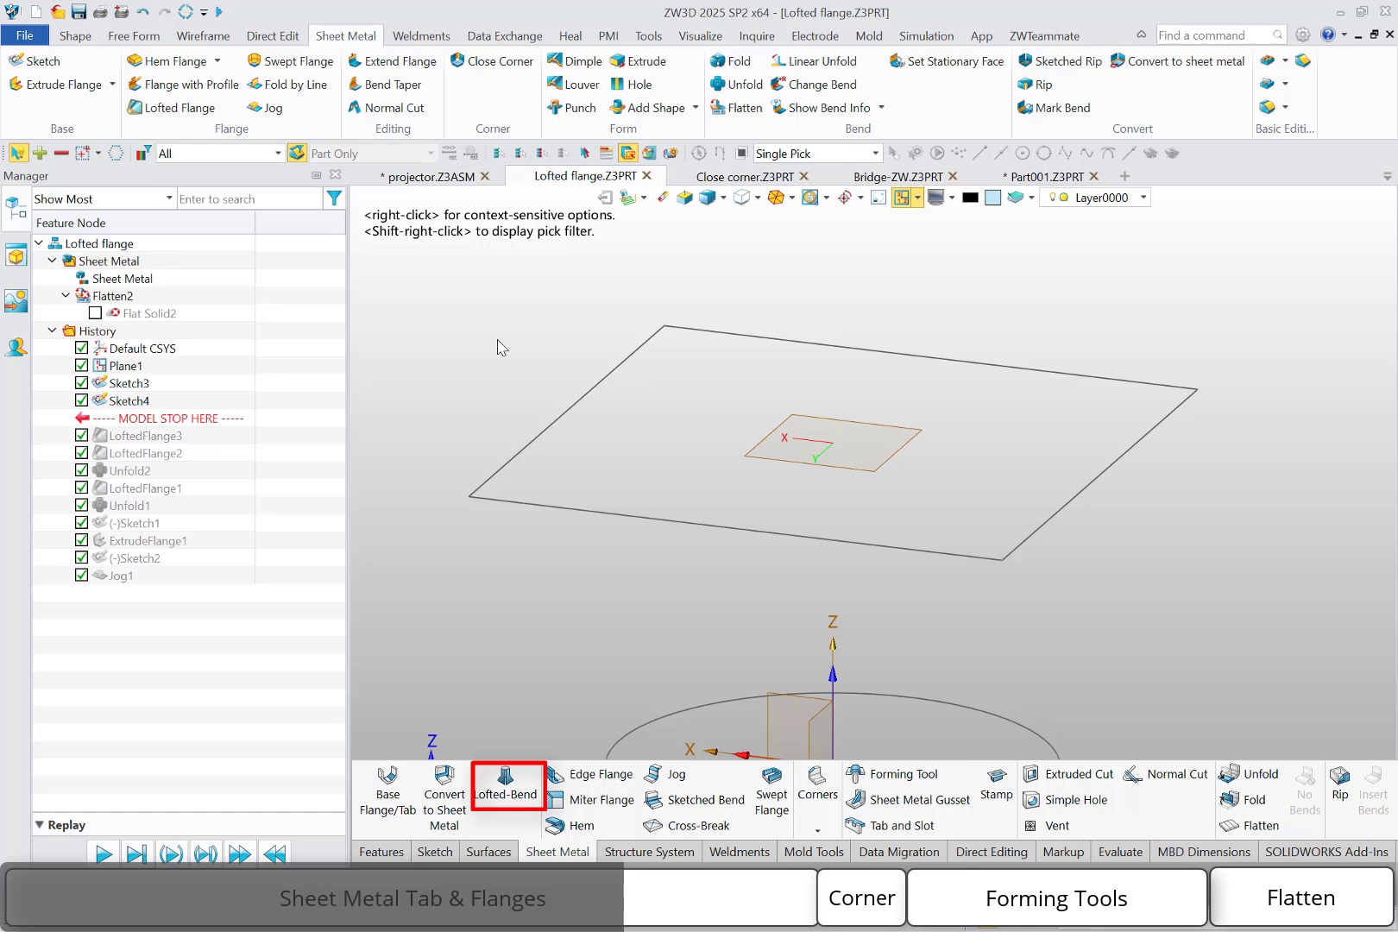
click(195, 113)
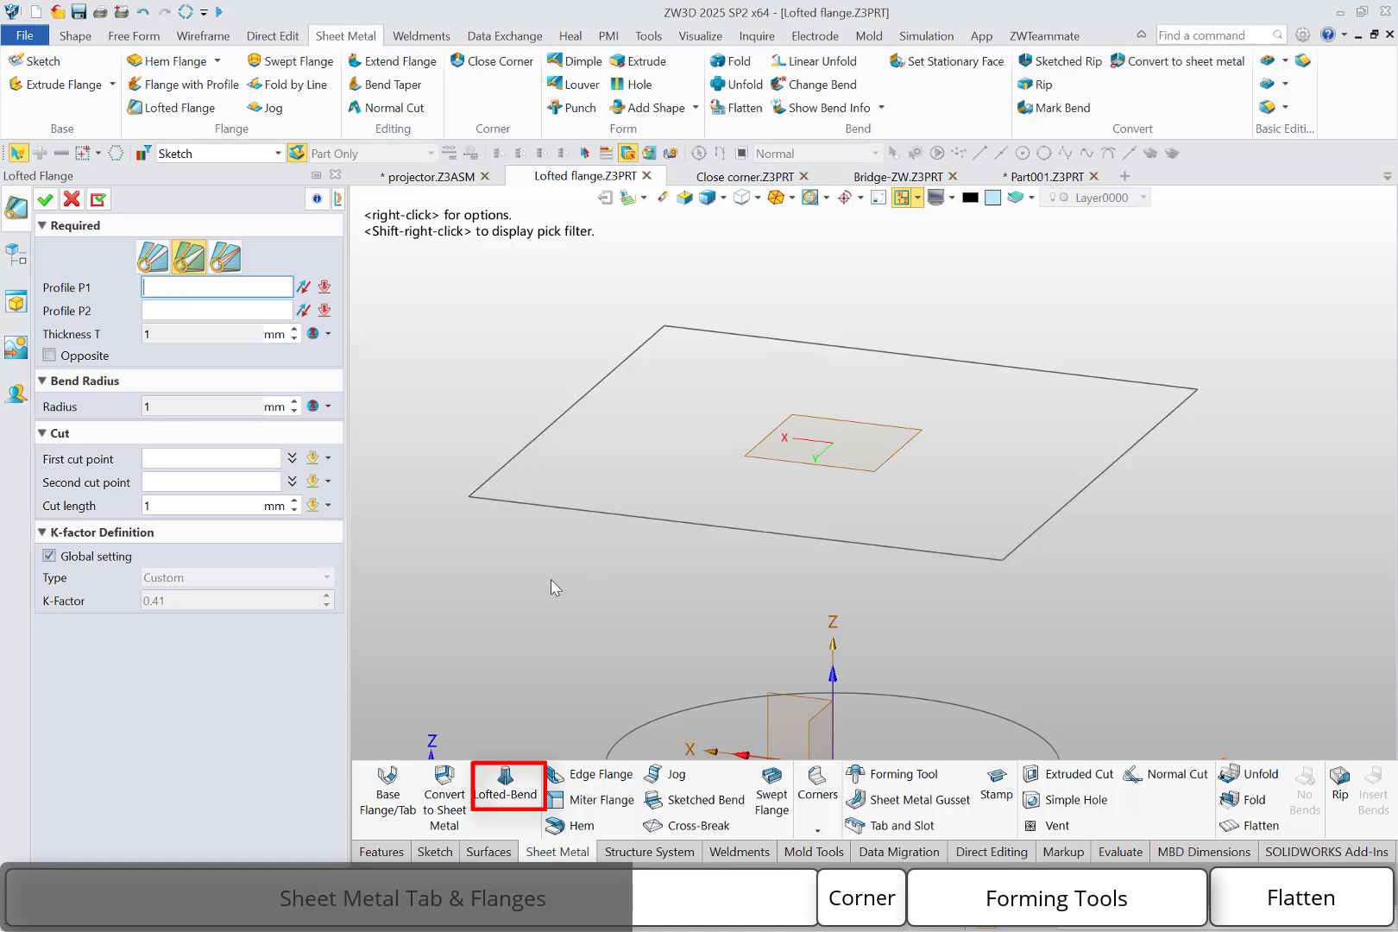
click(149, 257)
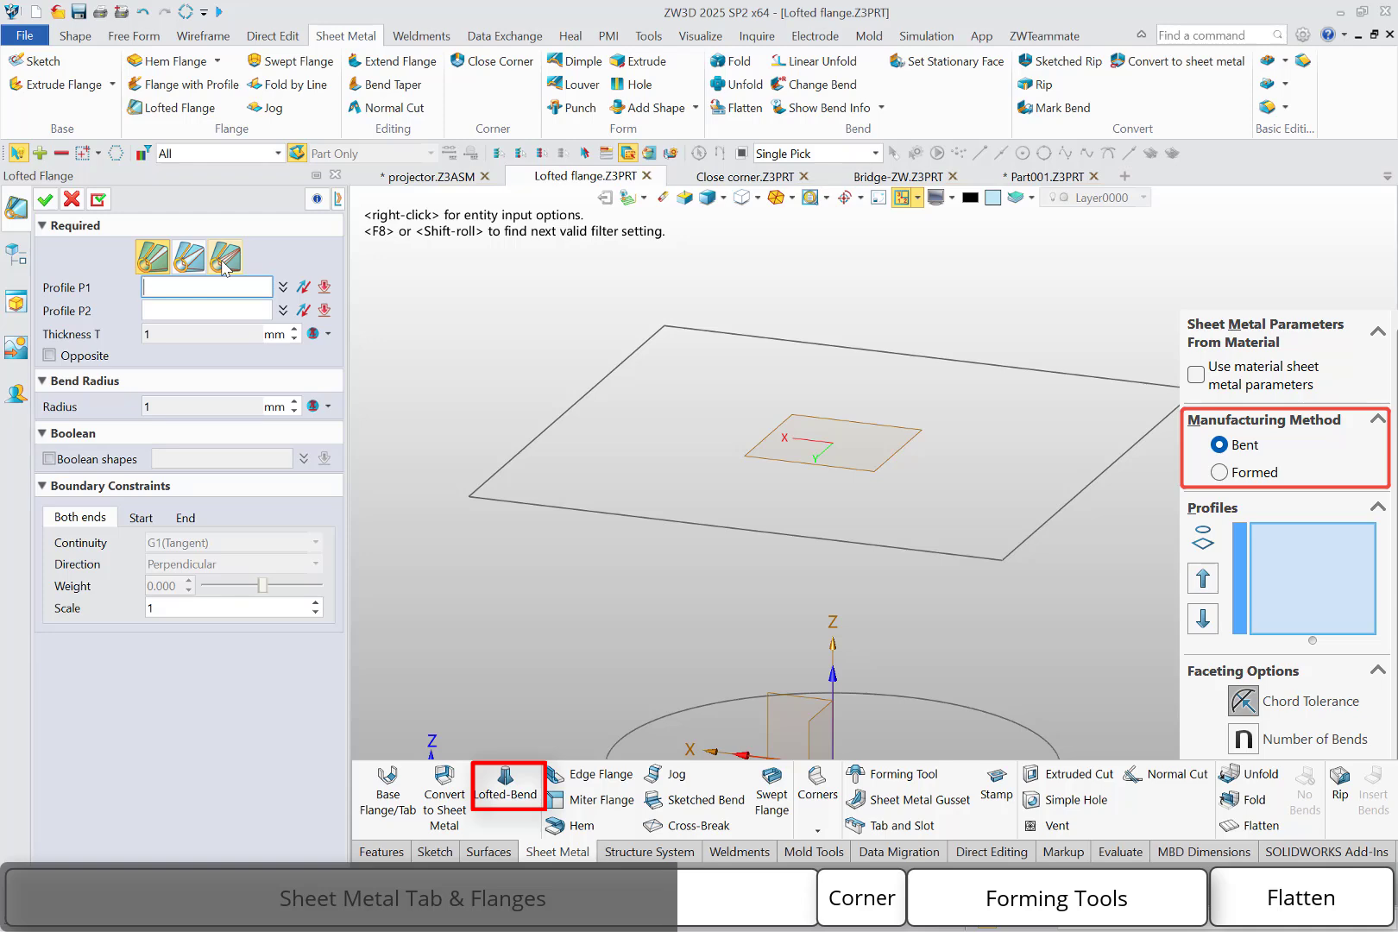
click(184, 257)
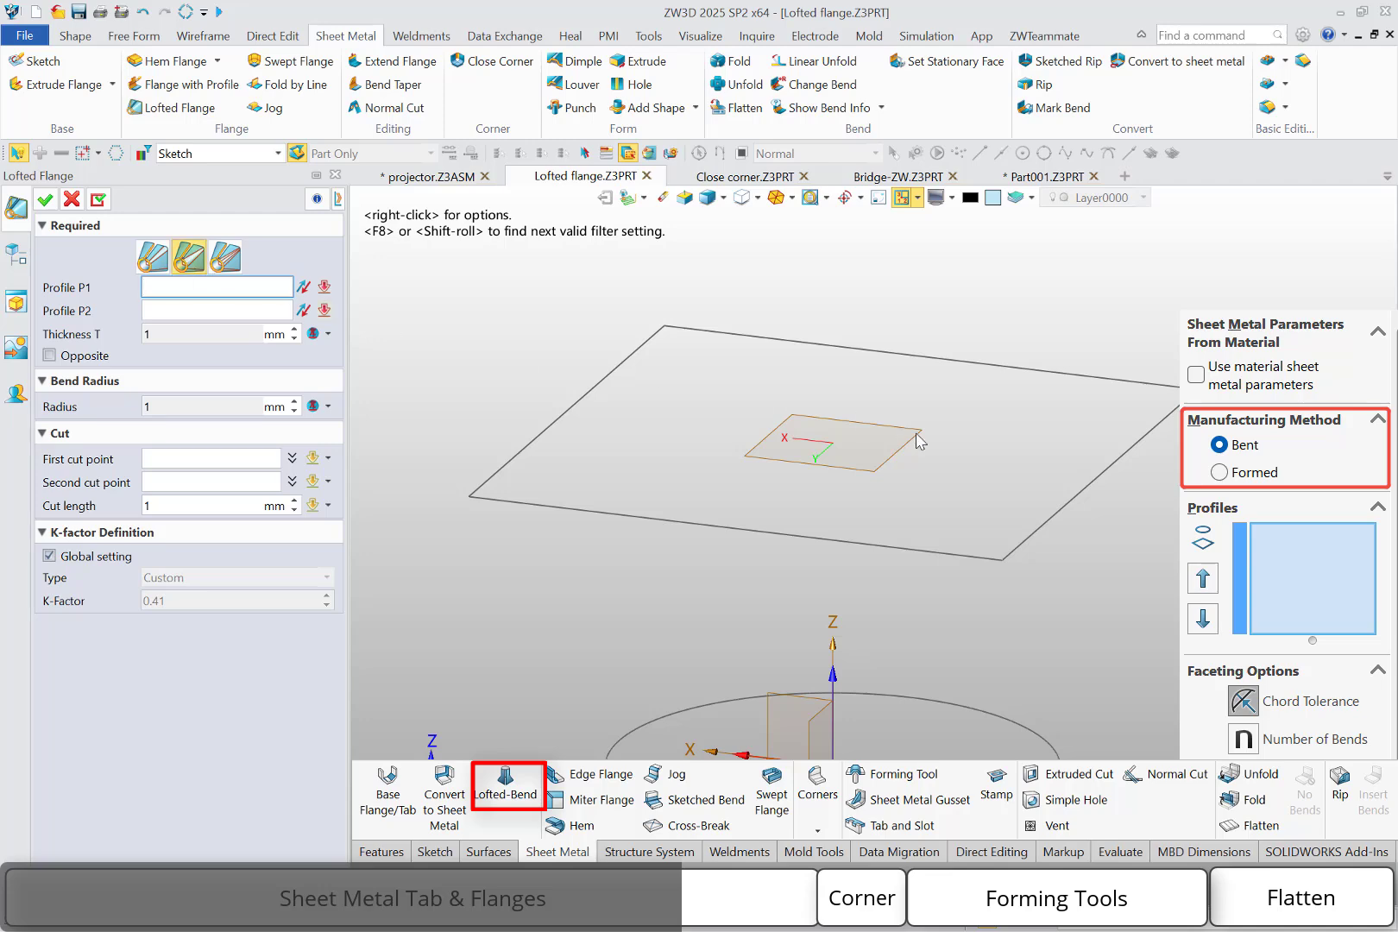
click(1043, 521)
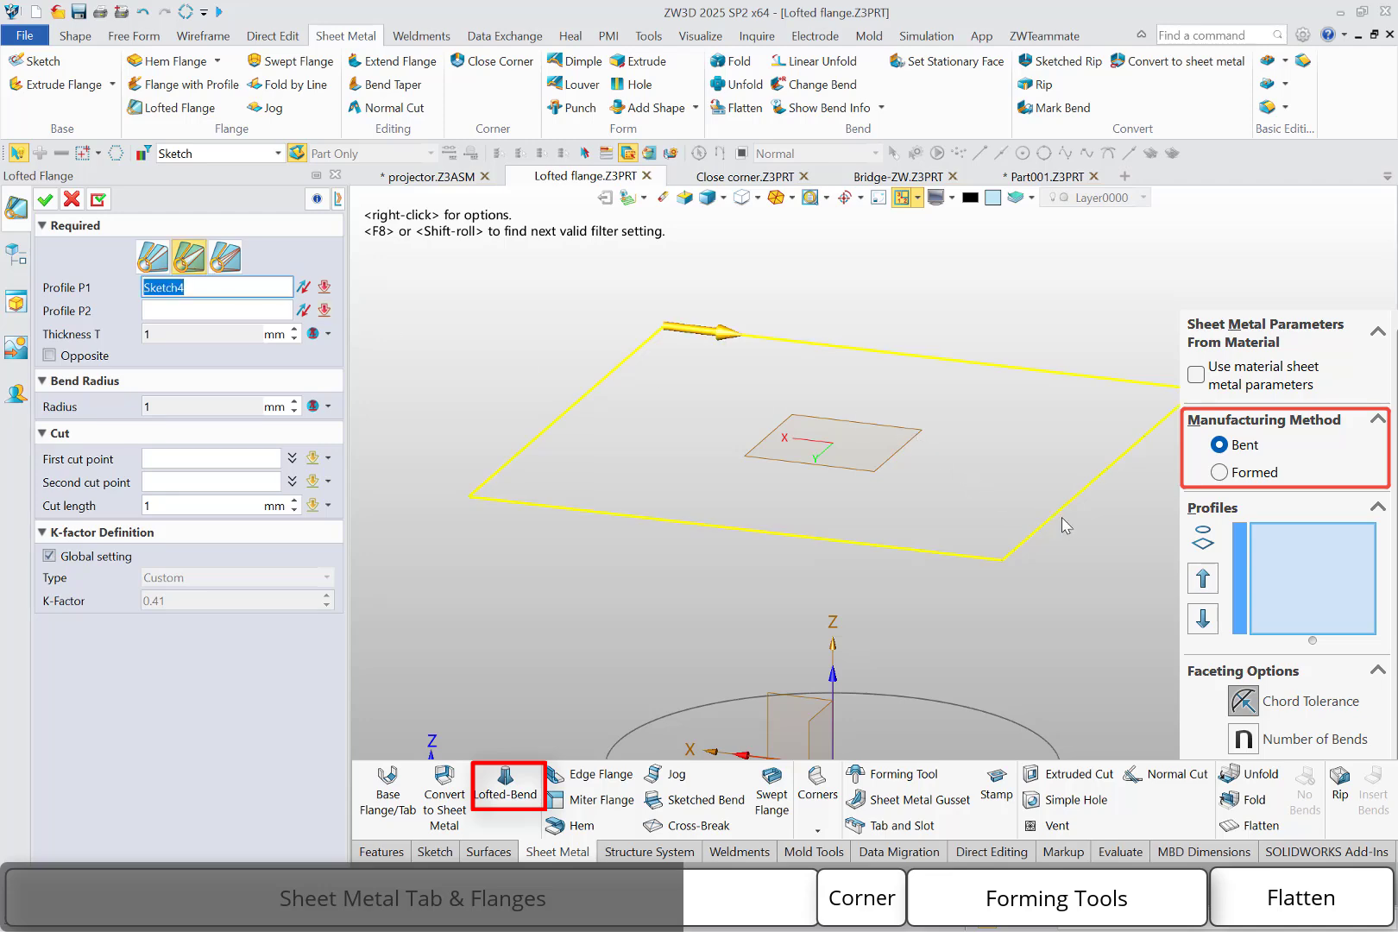
click(1062, 518)
click(1035, 734)
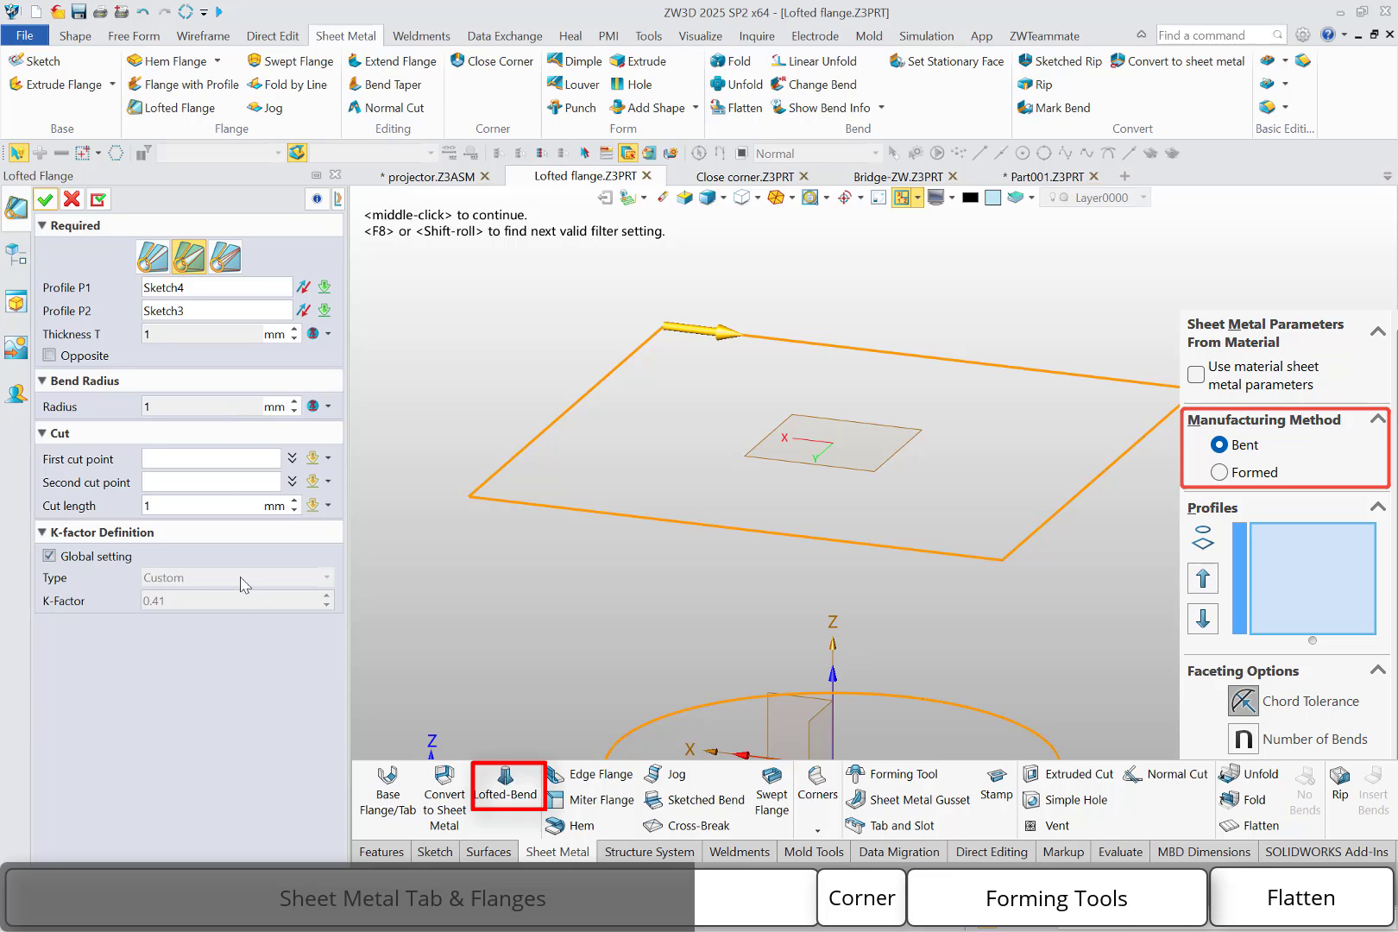
Set the lofted flange's first cut point at -0,100,120 on the rectangle's side midpoint and the second at -0,80,0 on the circle
click(220, 460)
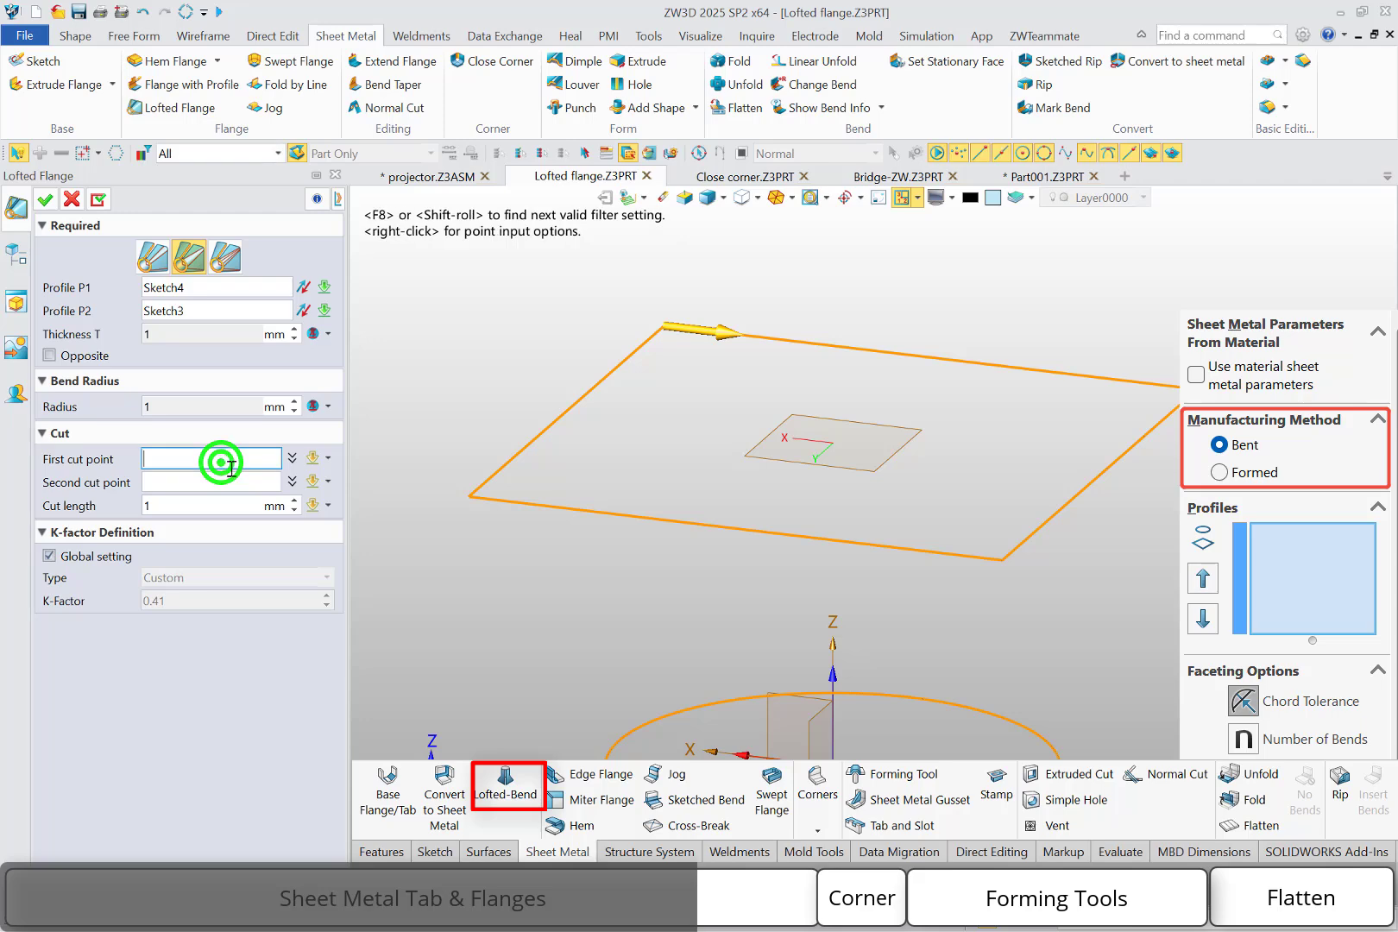
click(735, 530)
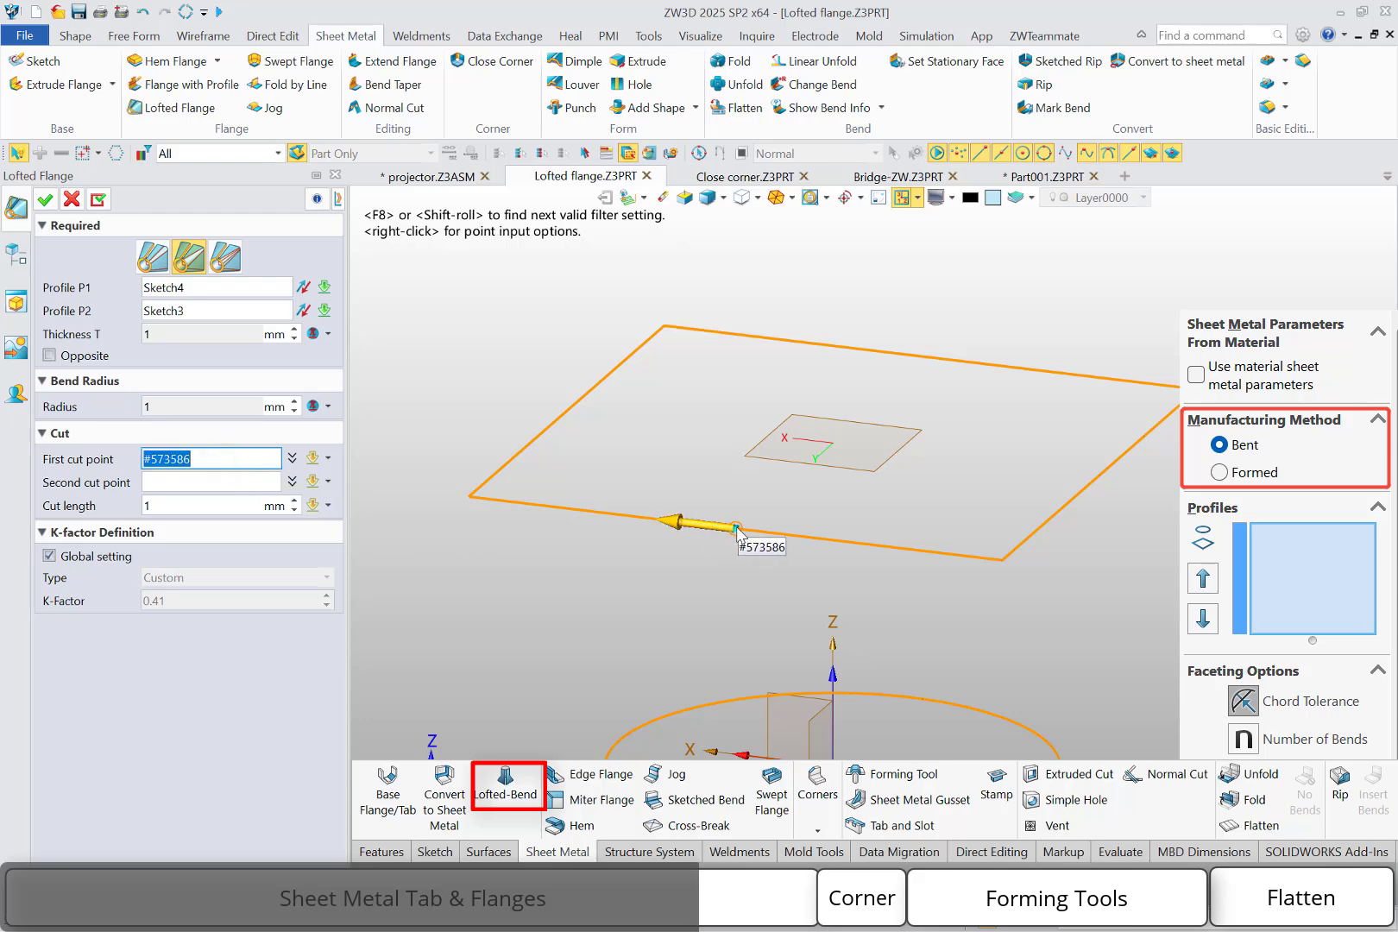
click(736, 529)
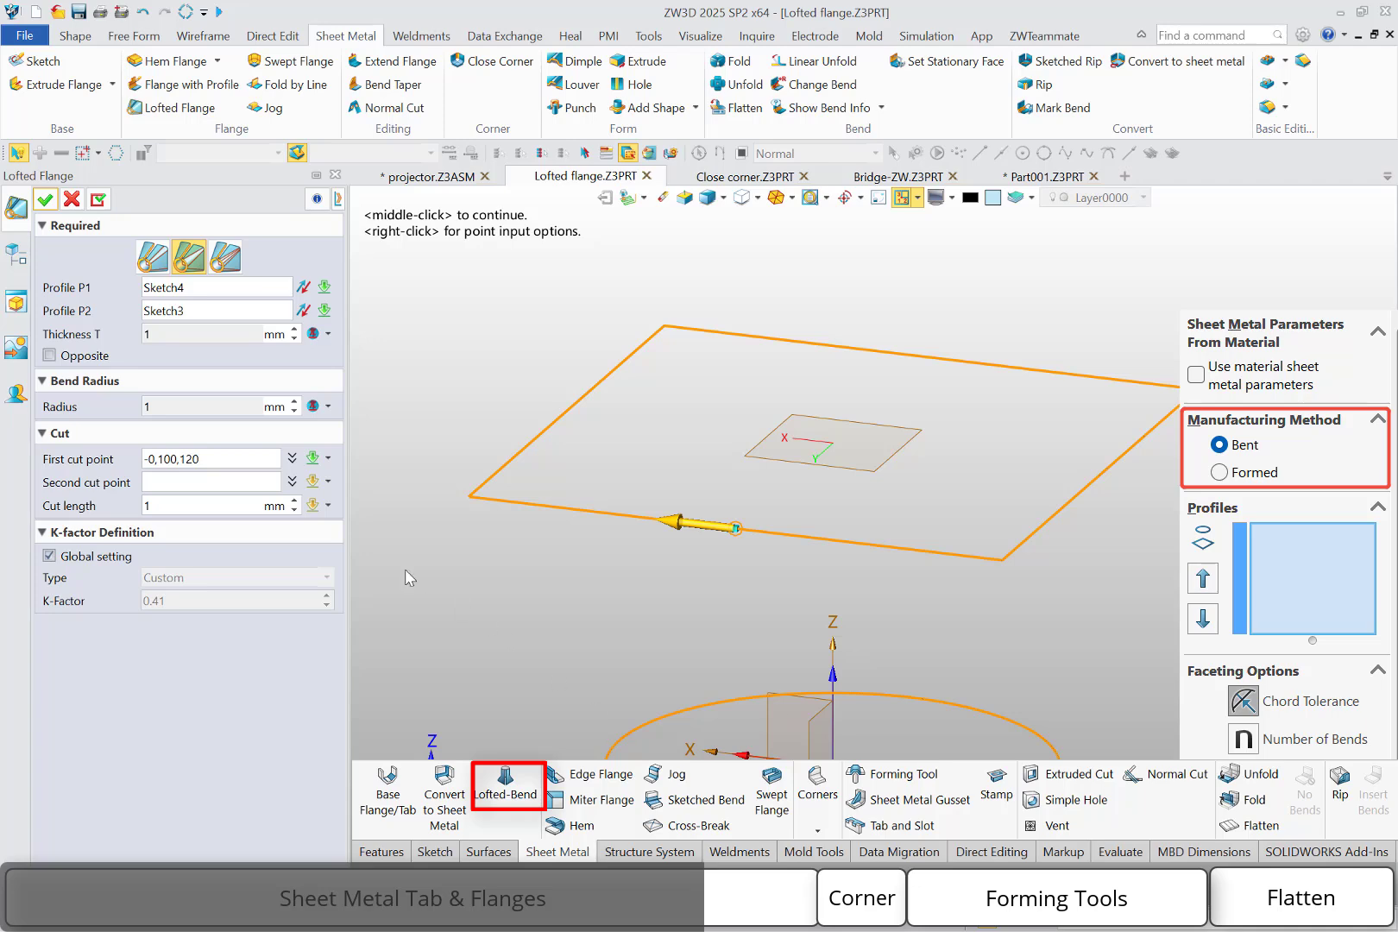
click(234, 482)
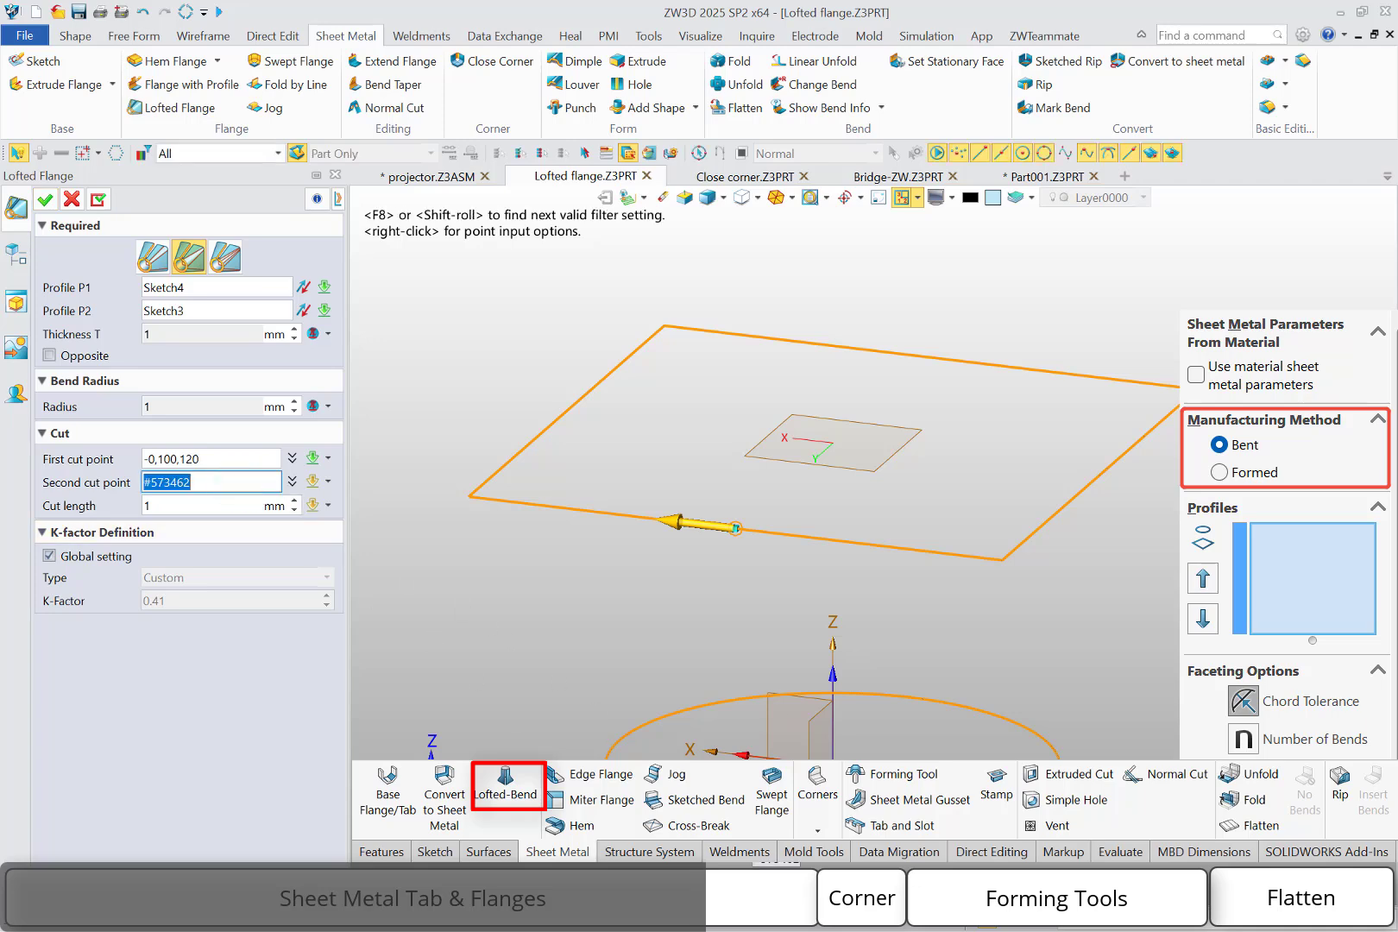
click(754, 836)
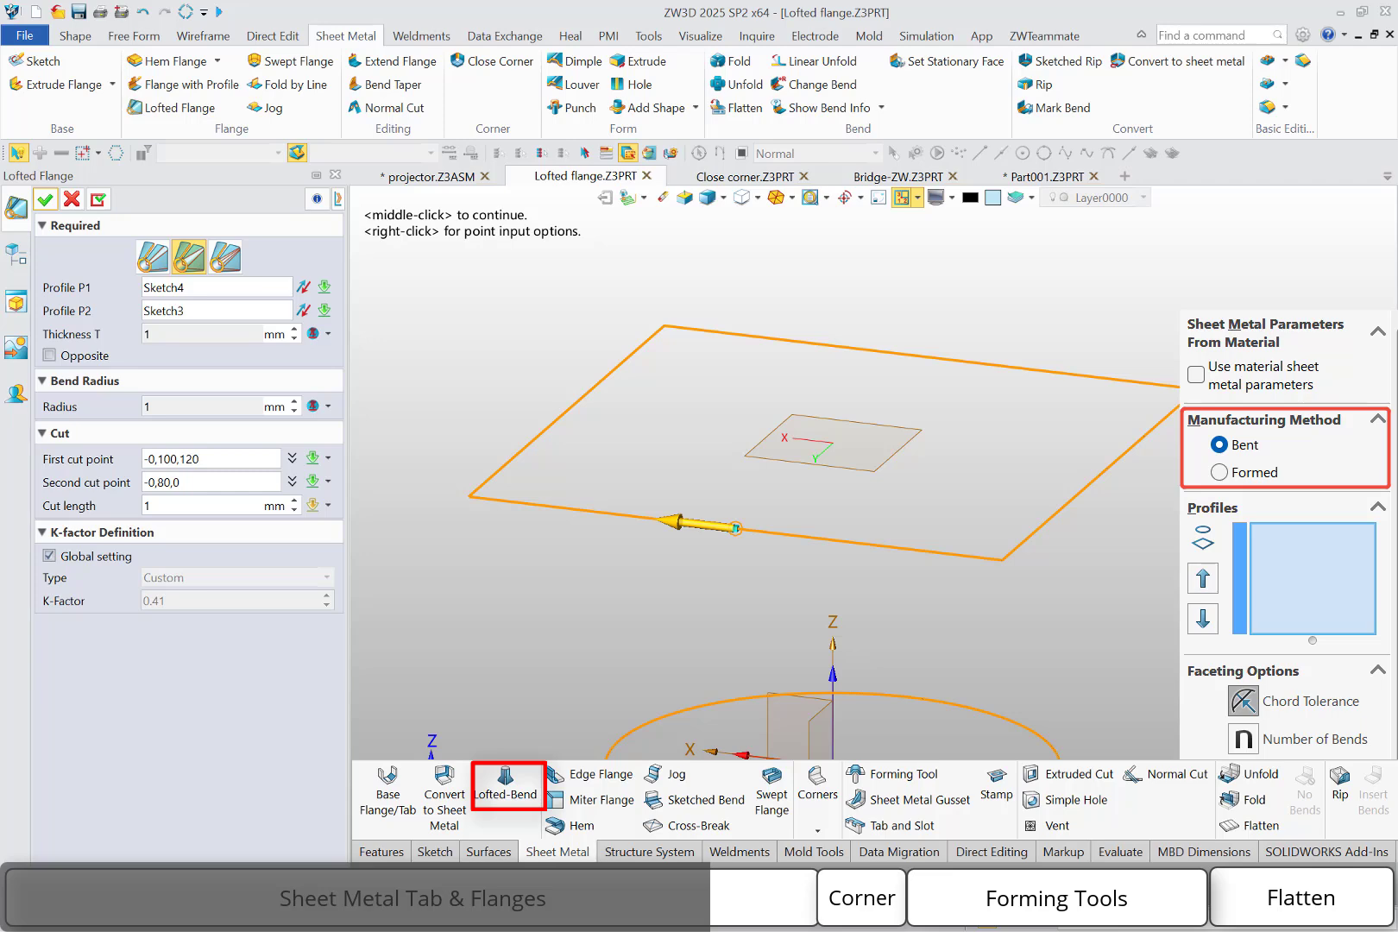
Set the cut length to 0.5 mm, reverse the circular profile's direction and create the lofted flange
click(185, 505)
text(0.5)
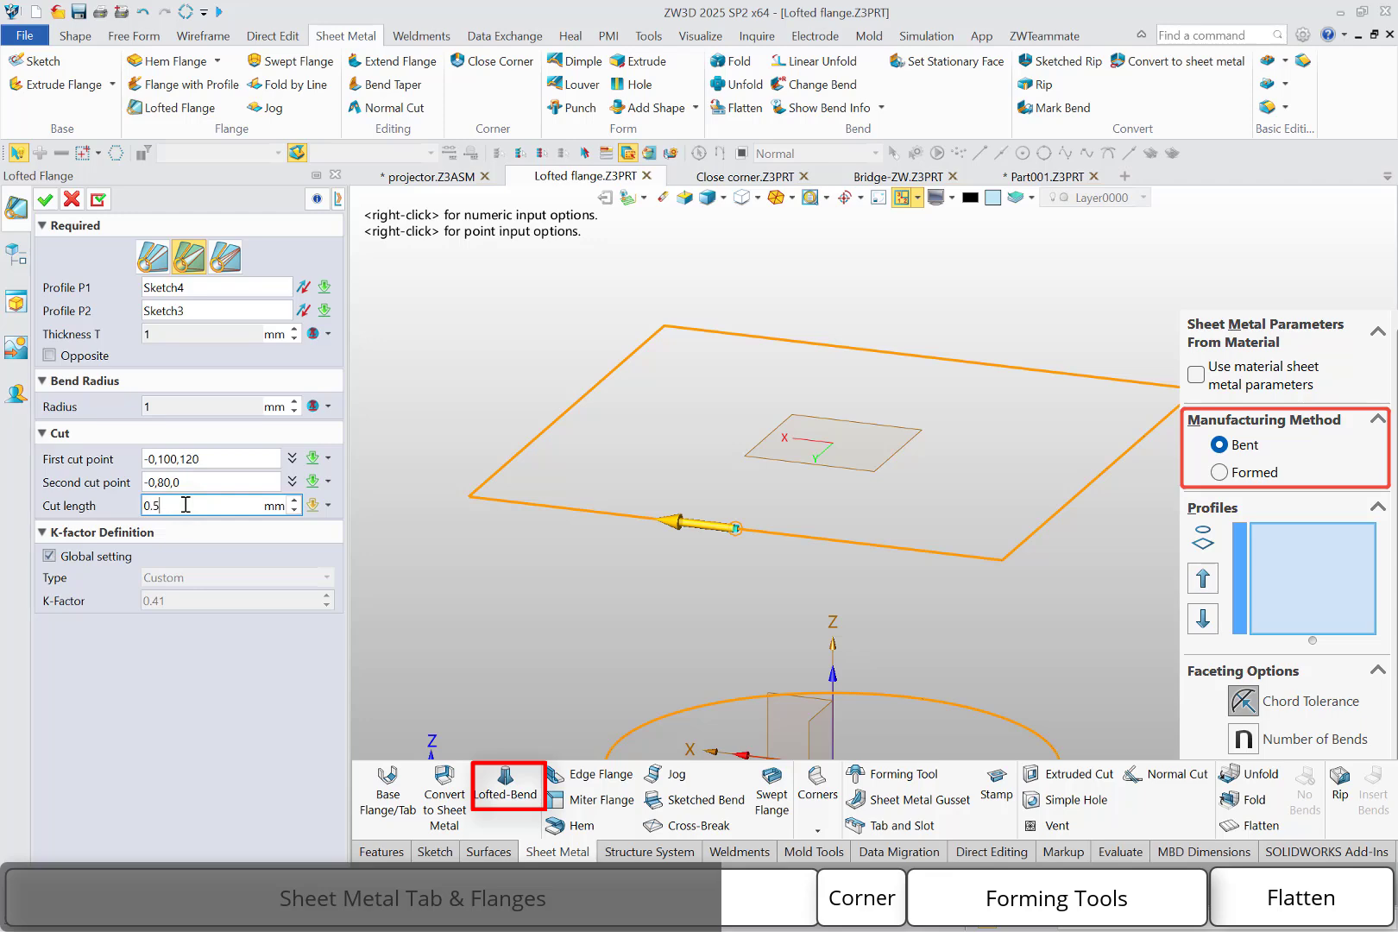
click(303, 311)
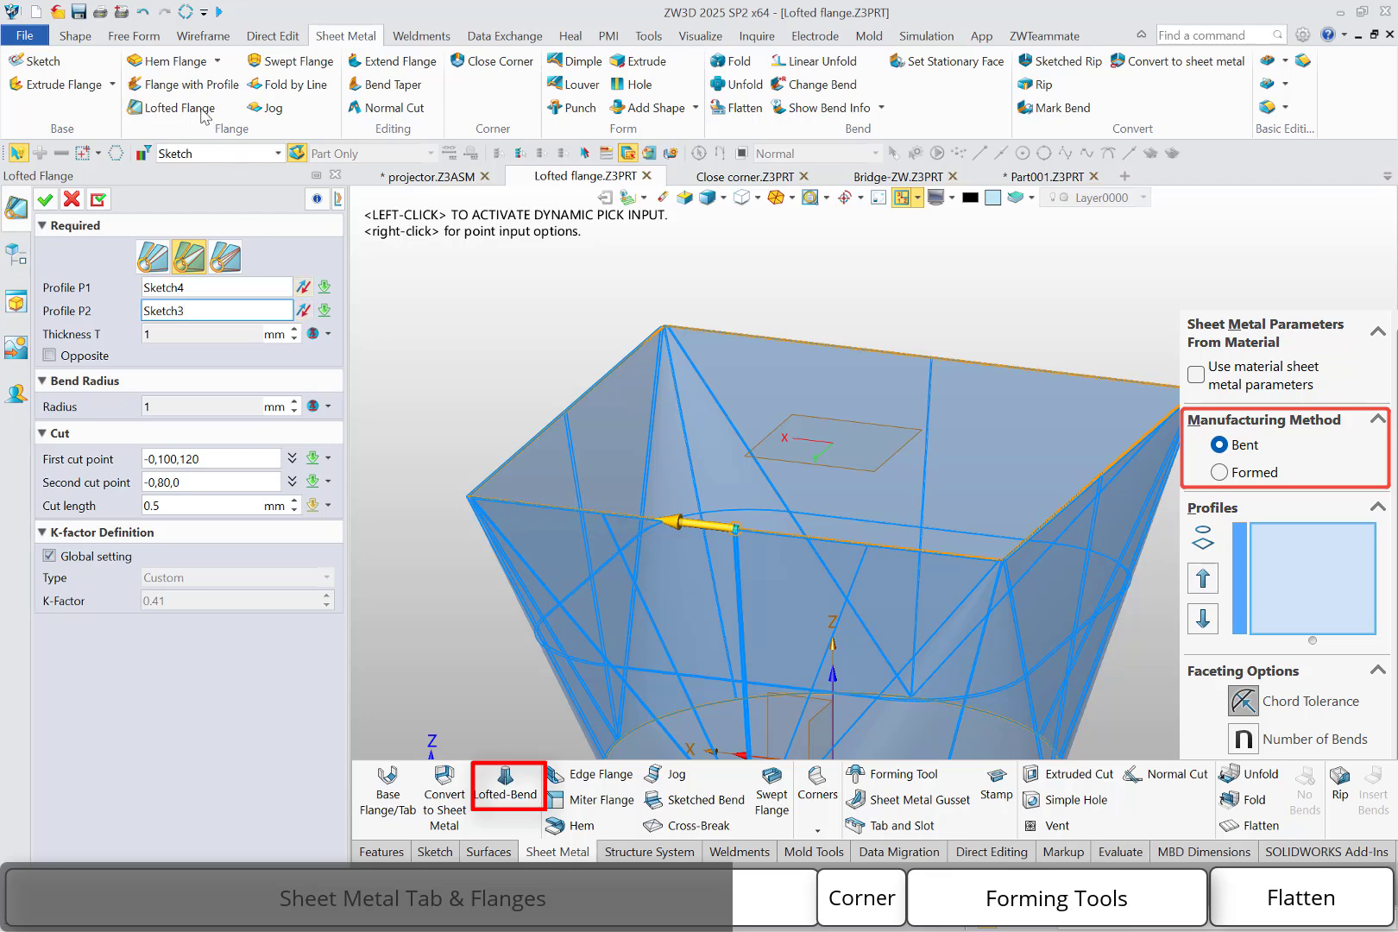
click(45, 199)
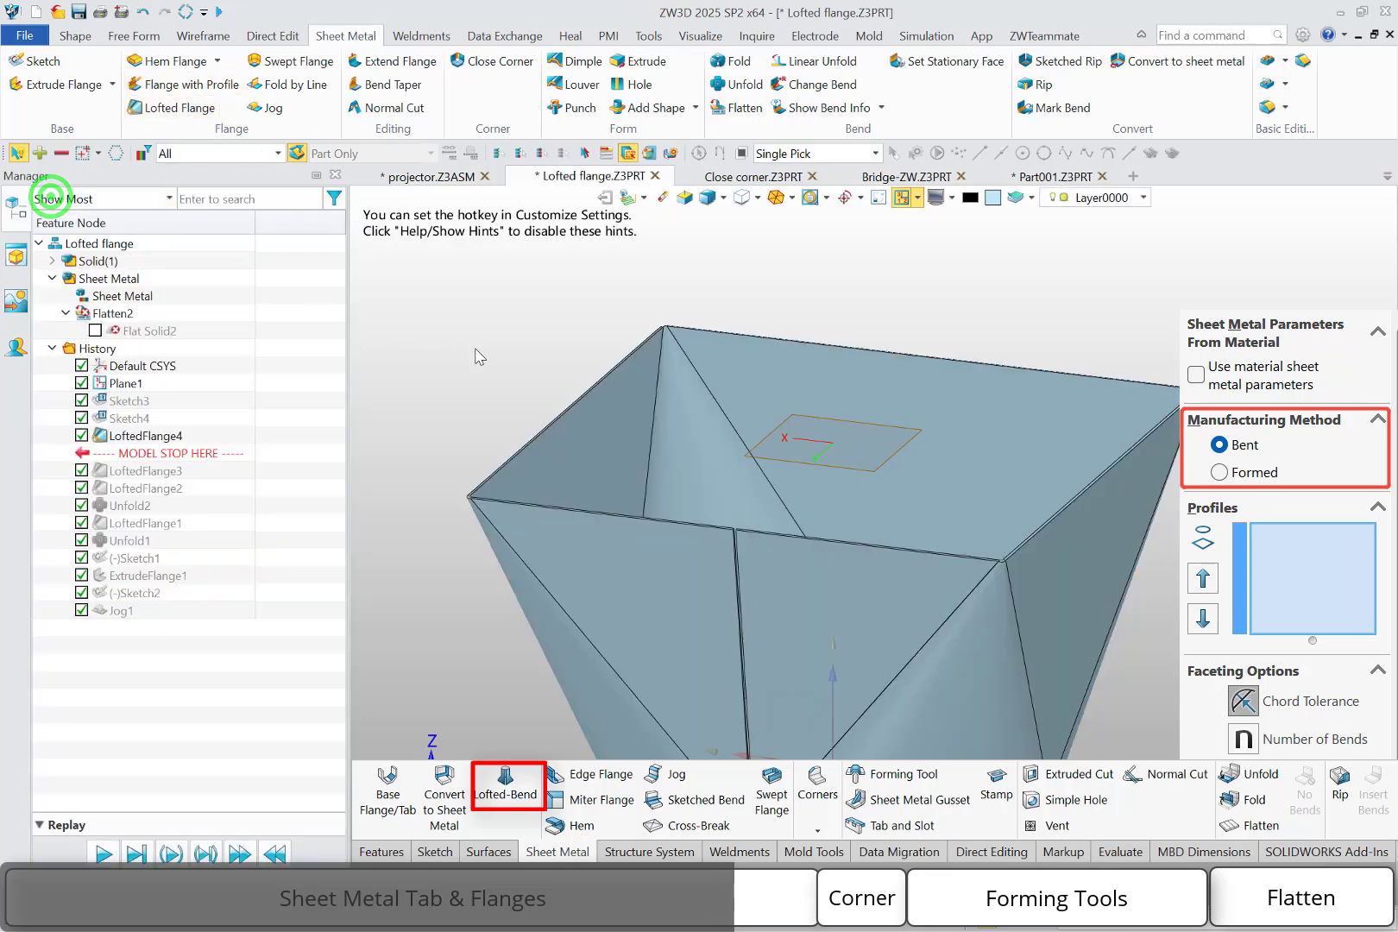
Unfold the whole lofted flange and inspect its flat shape
right_drag(477, 351, 518, 333)
scroll(739, 544, up, 2)
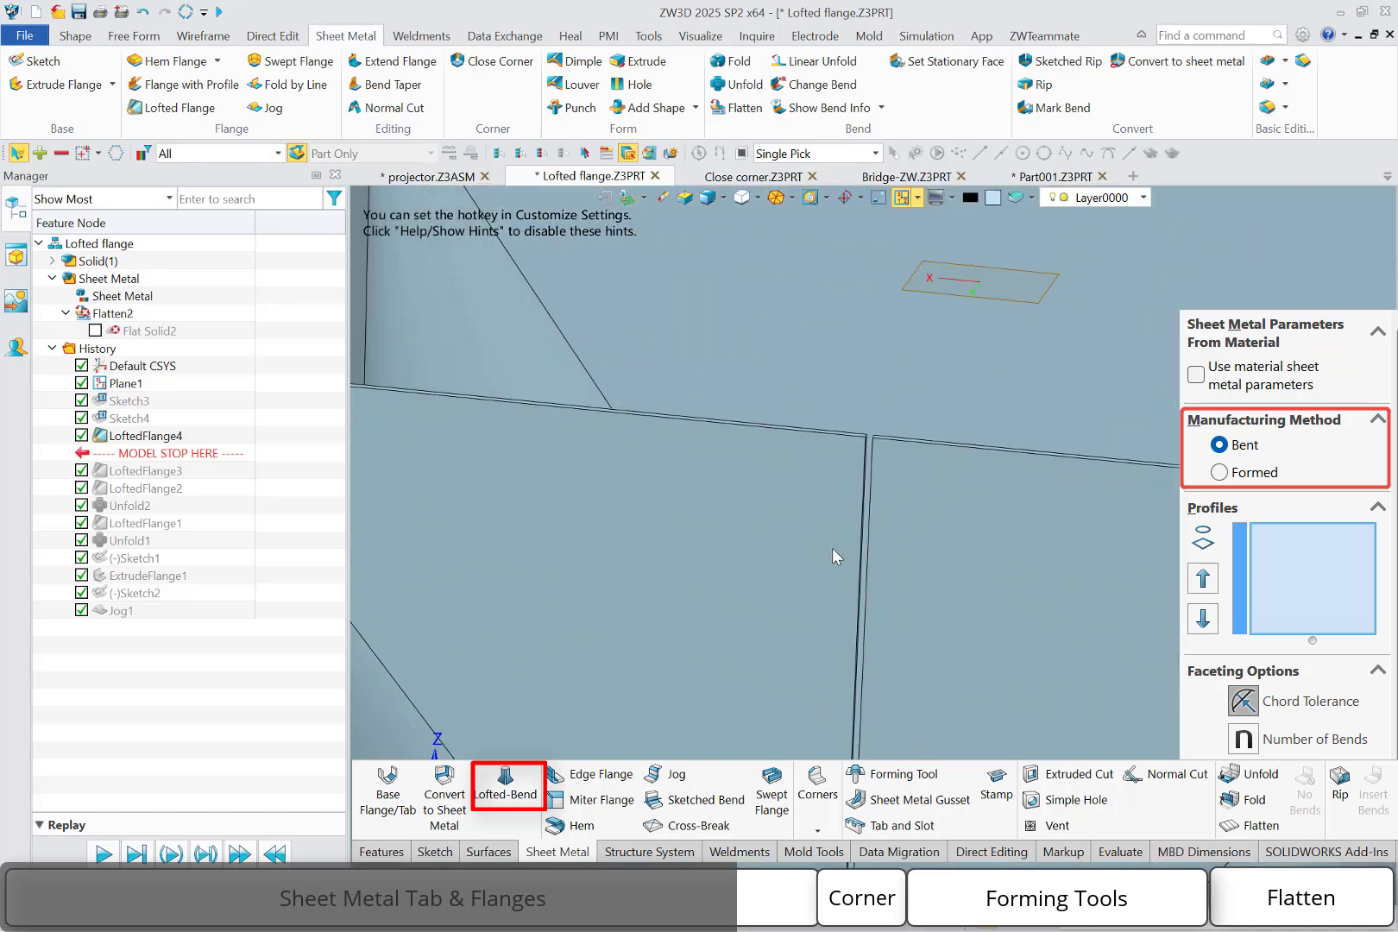
scroll(832, 548, down, 3)
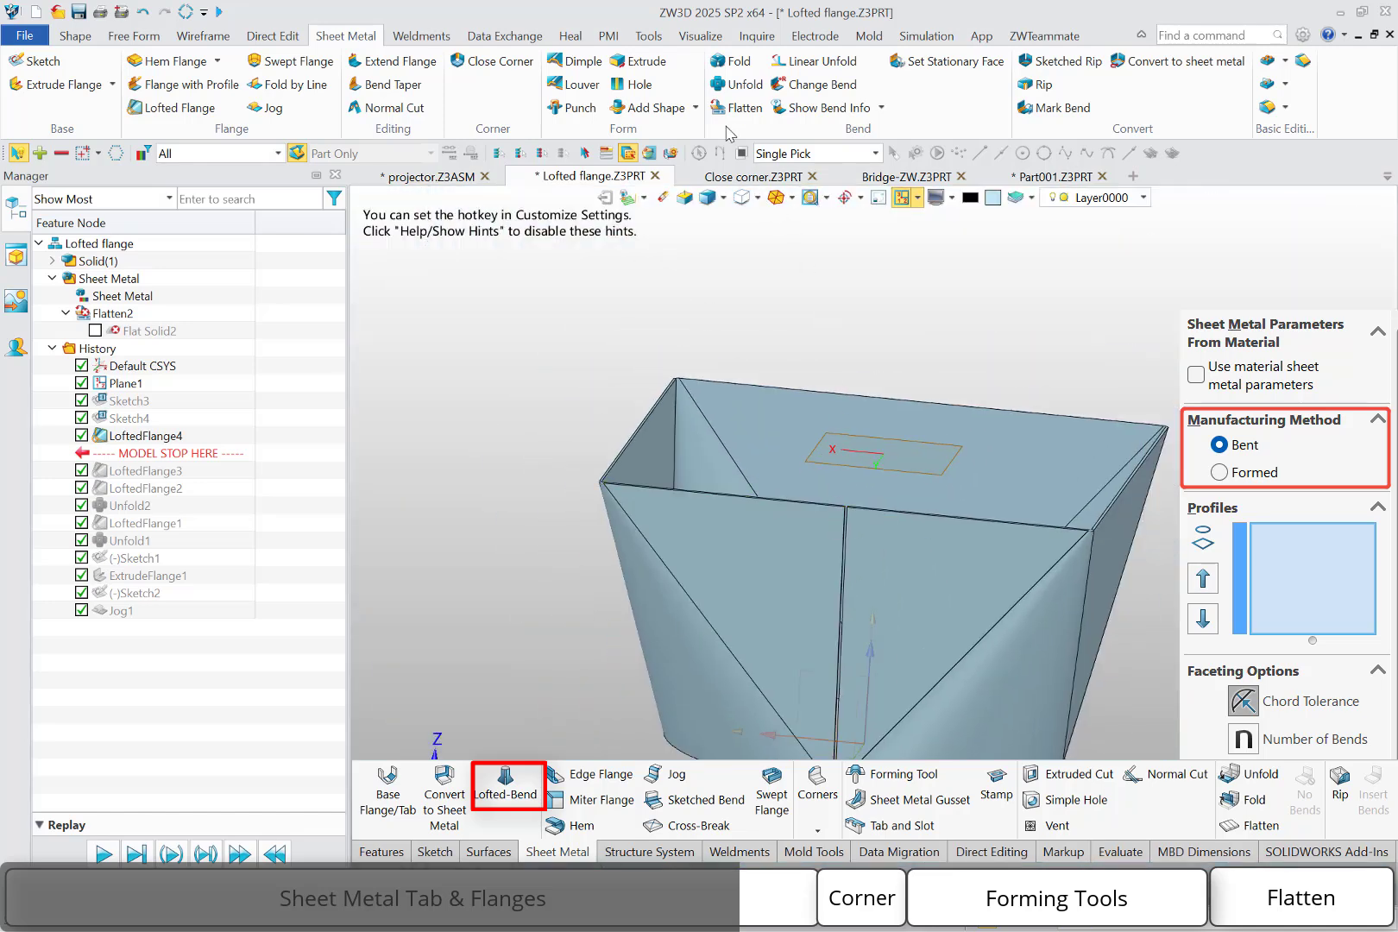
click(733, 84)
click(794, 423)
middle_click(761, 319)
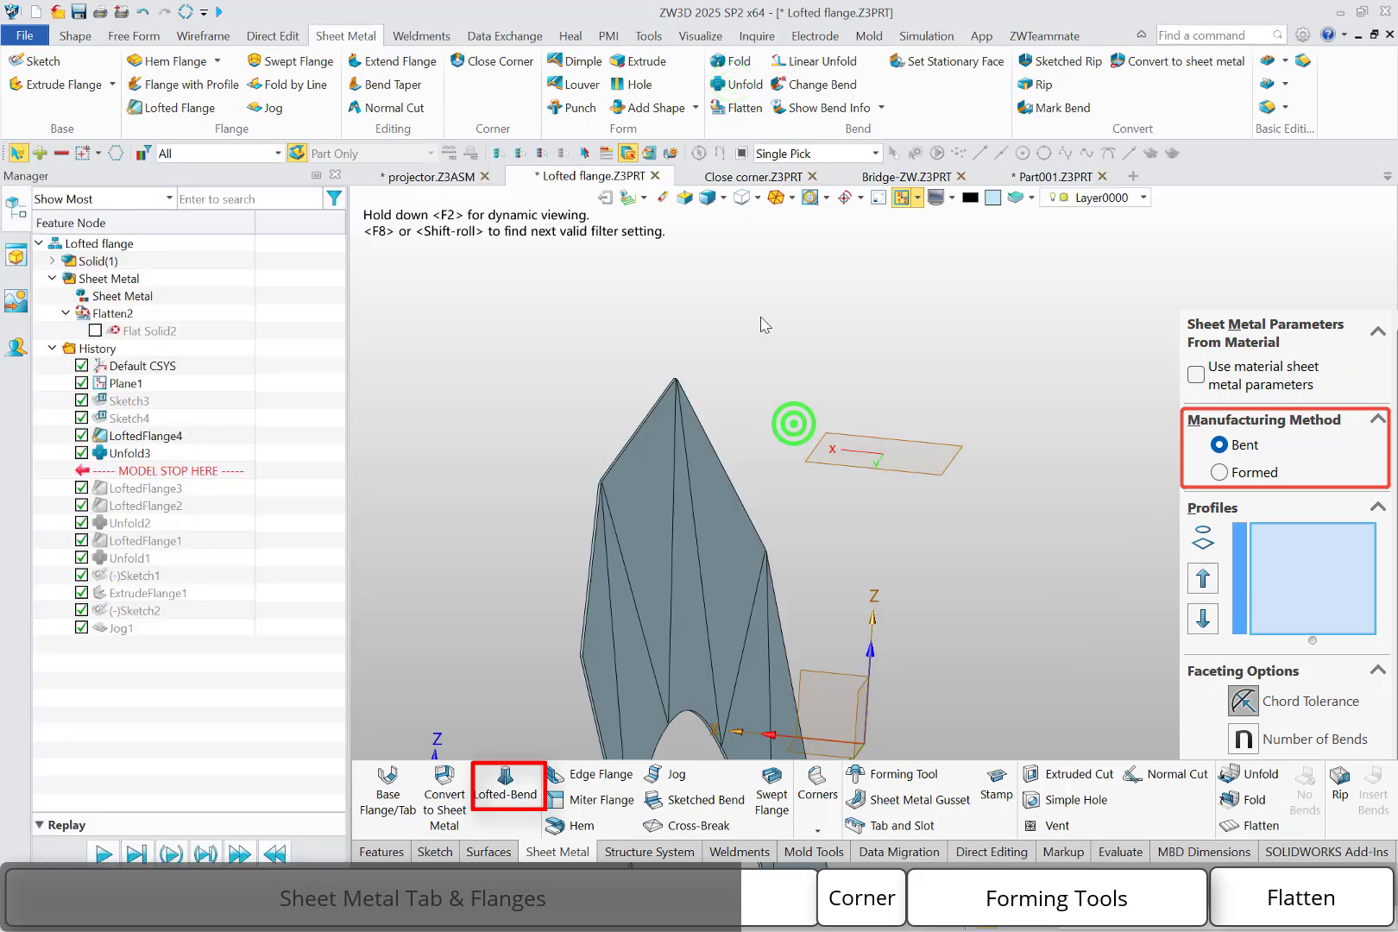
right_drag(773, 434, 643, 414)
right_drag(646, 418, 581, 378)
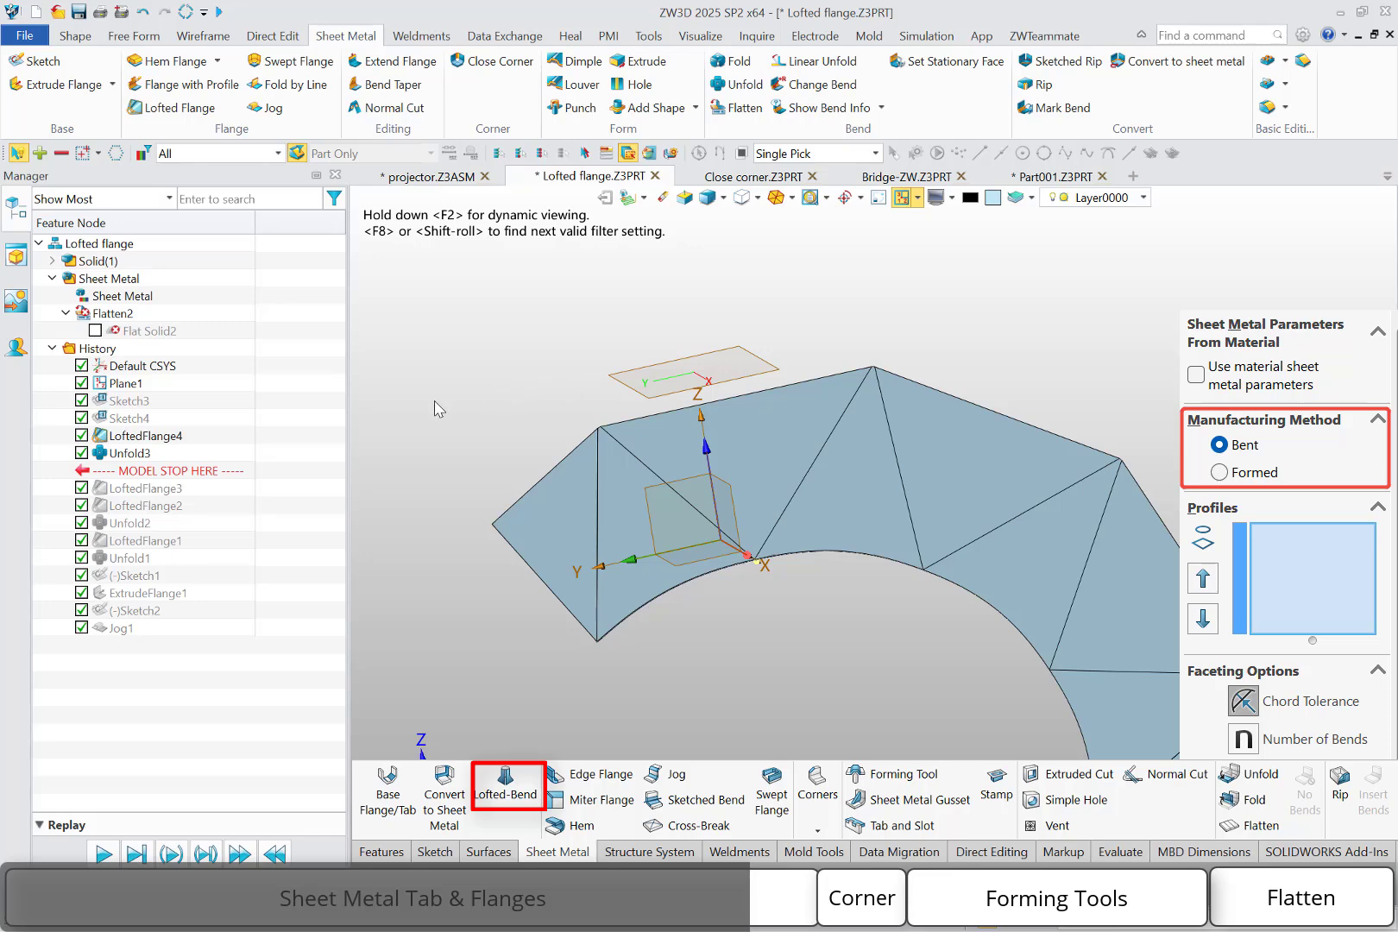
Roll the history back to just after Sketch4 and start a lofted flange of the third type, with the rectangle as P1 and circle as P2
mouse_move(213, 470)
mouse_down()
mouse_move(216, 428)
mouse_move(275, 438)
mouse_up()
click(178, 107)
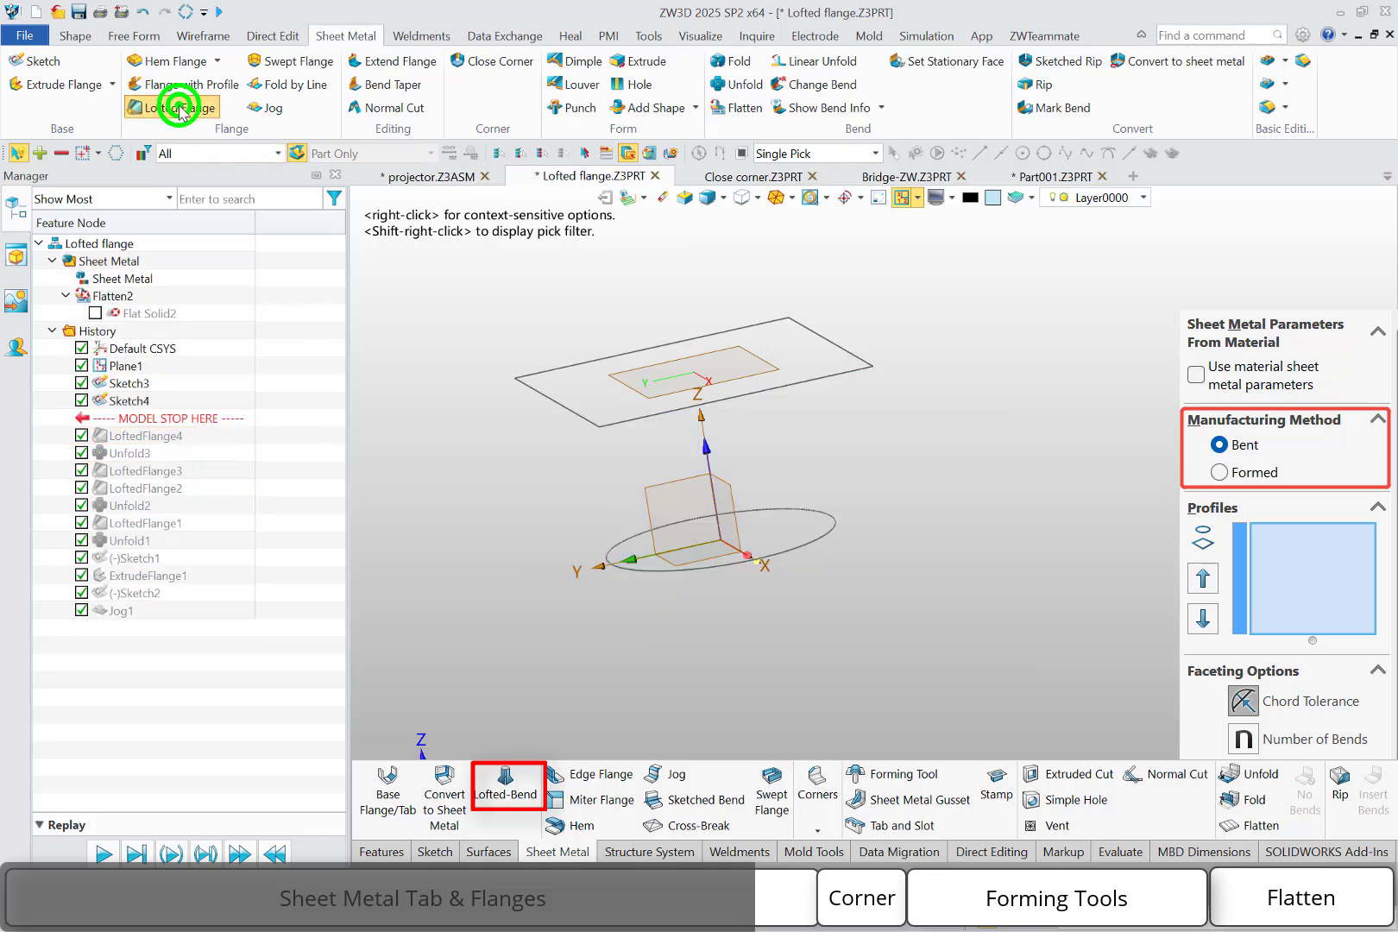
click(226, 257)
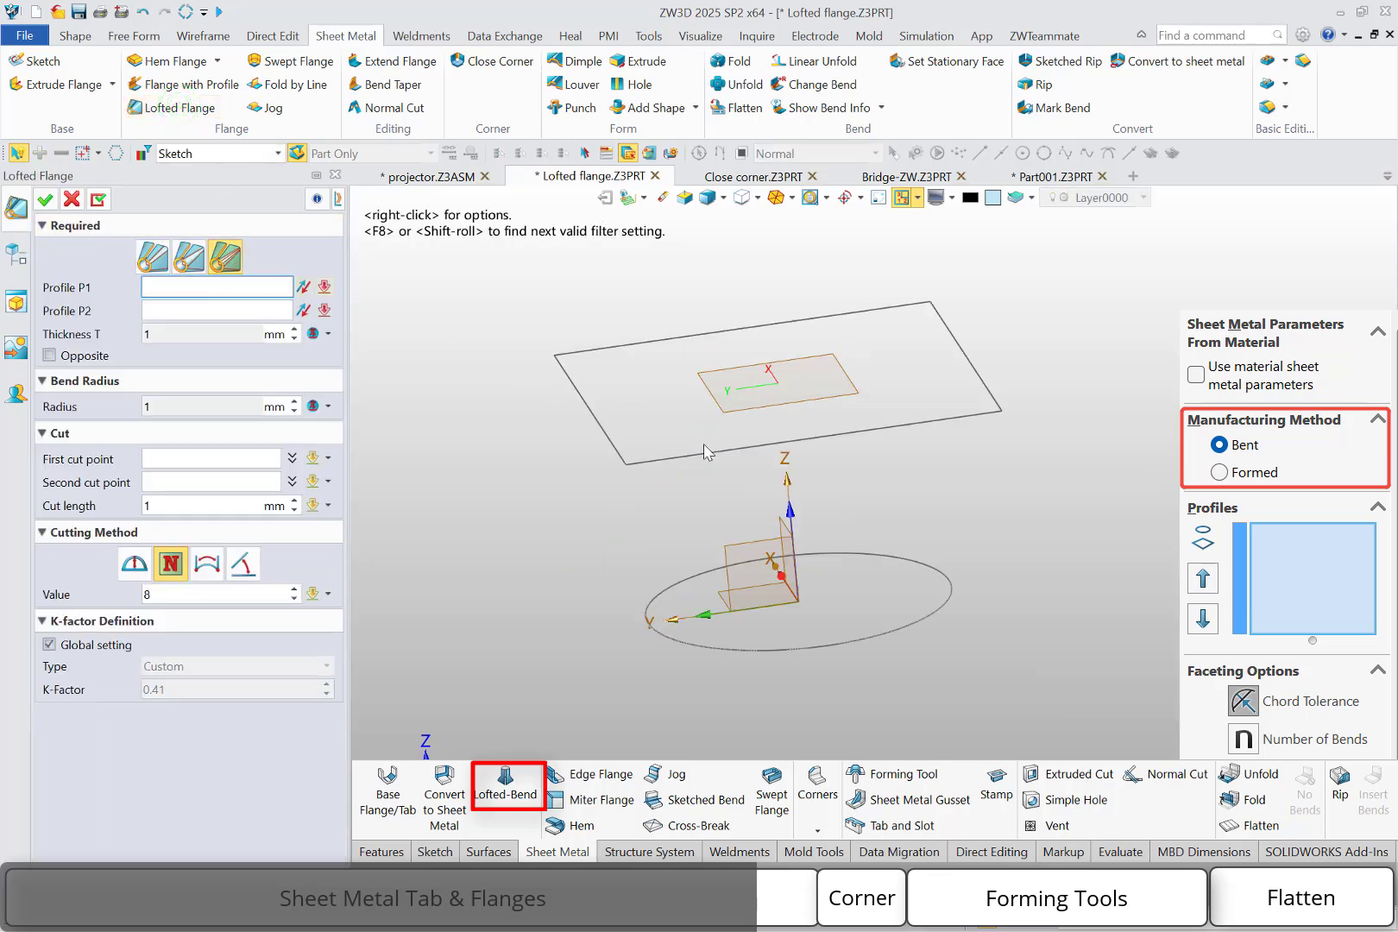
click(844, 441)
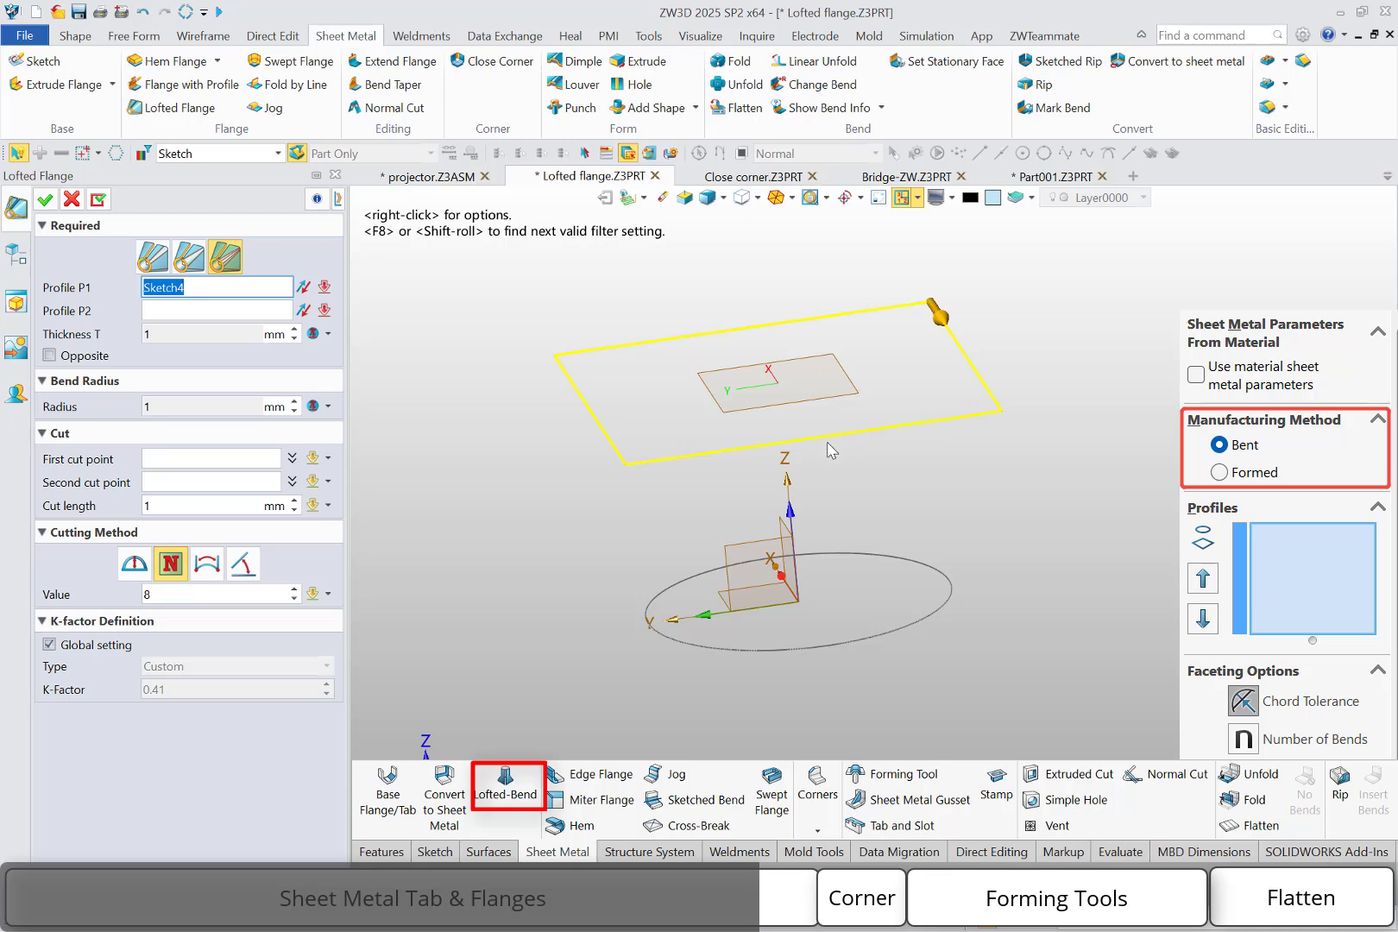
middle_click(828, 444)
click(941, 615)
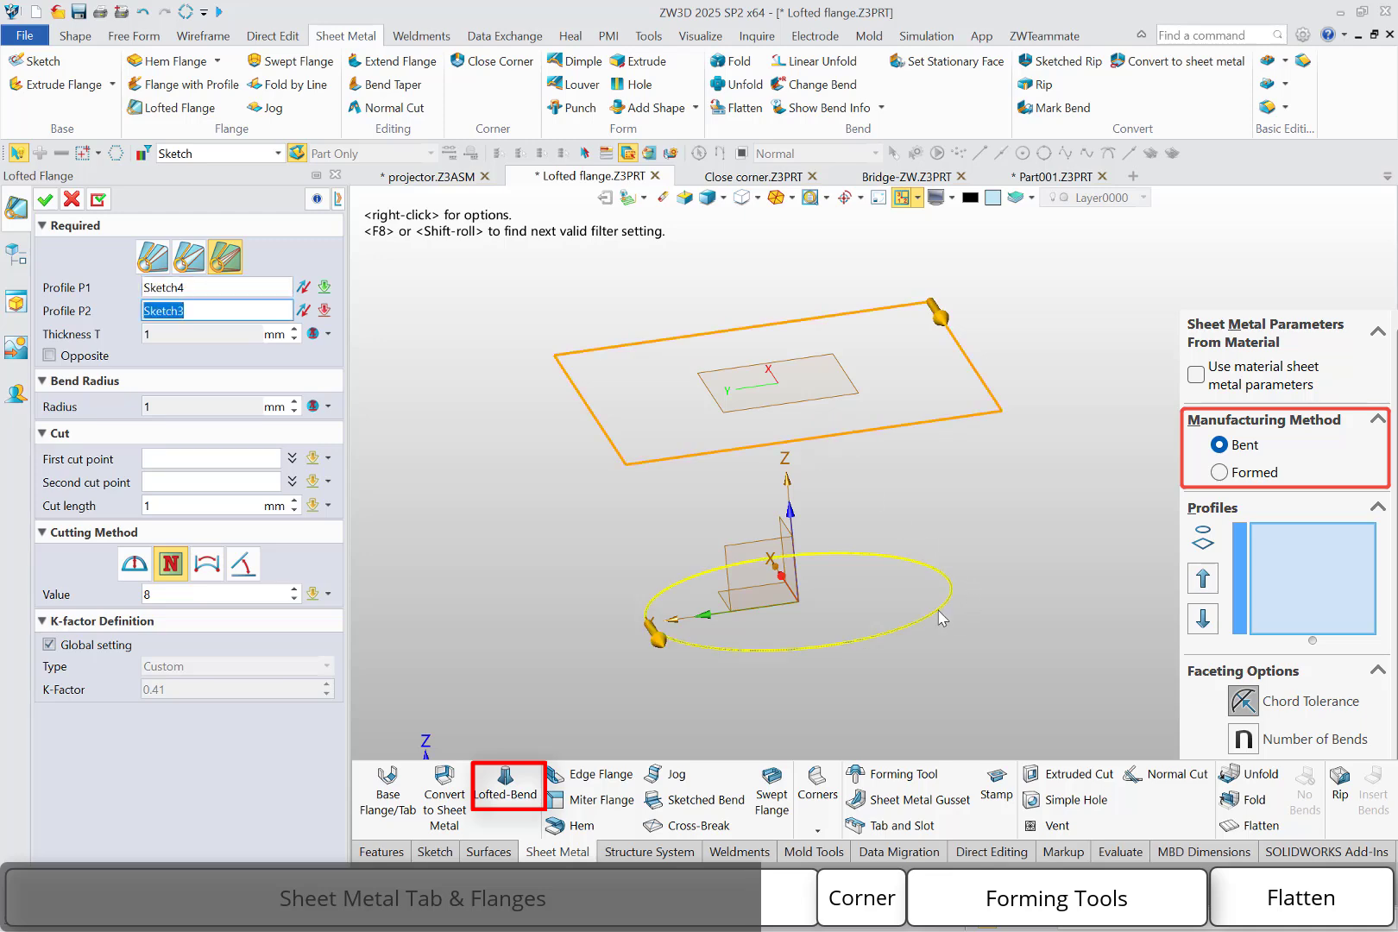
middle_click(941, 614)
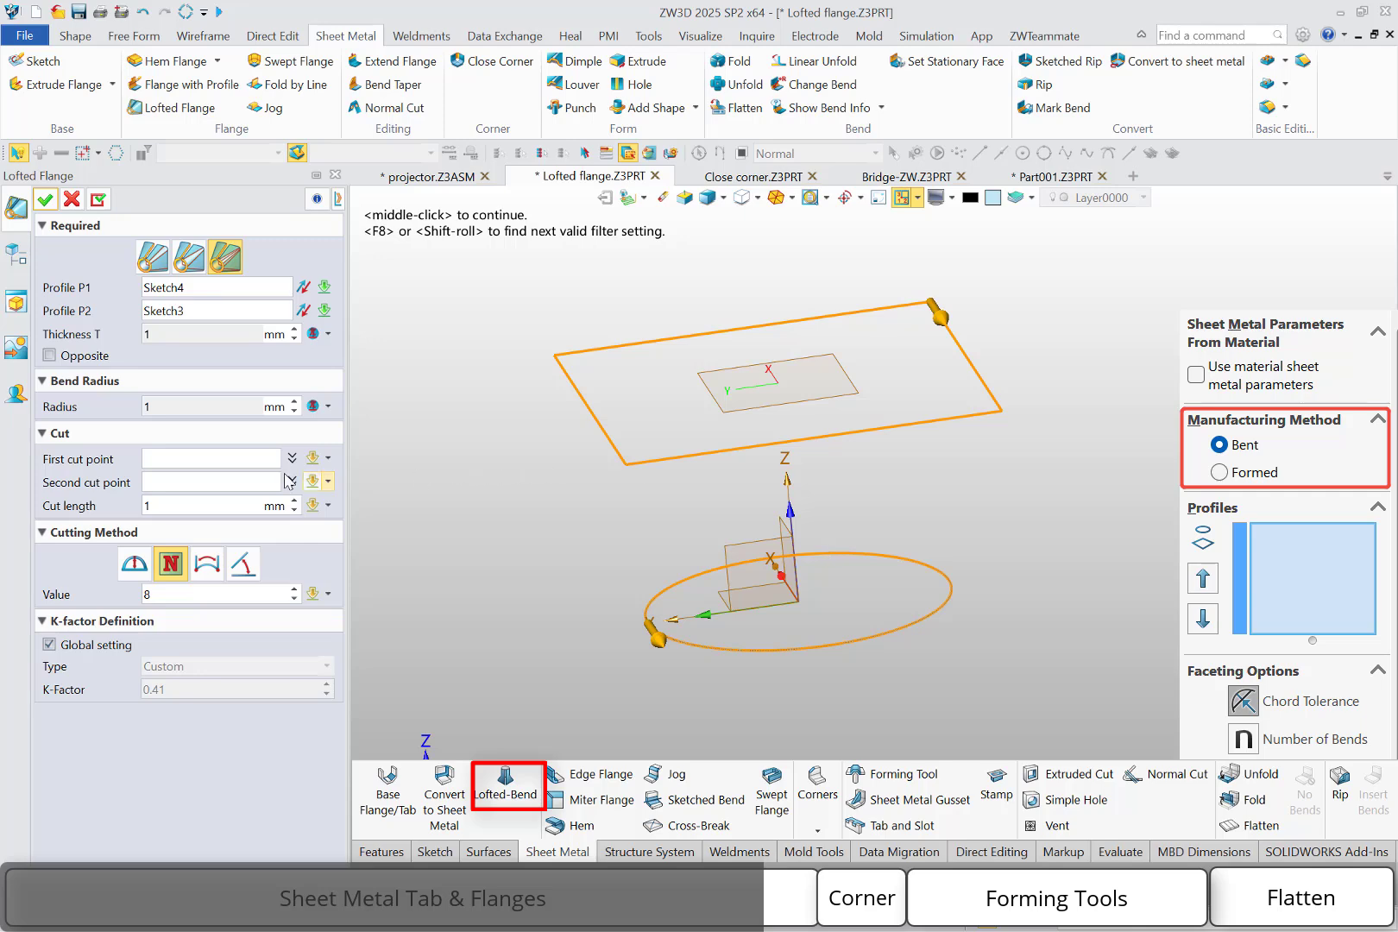
Set the new loft's first cut point at -100,-0,120 on the rectangle's side midpoint and the second at -80,-0,0 on the circle
click(221, 457)
click(808, 445)
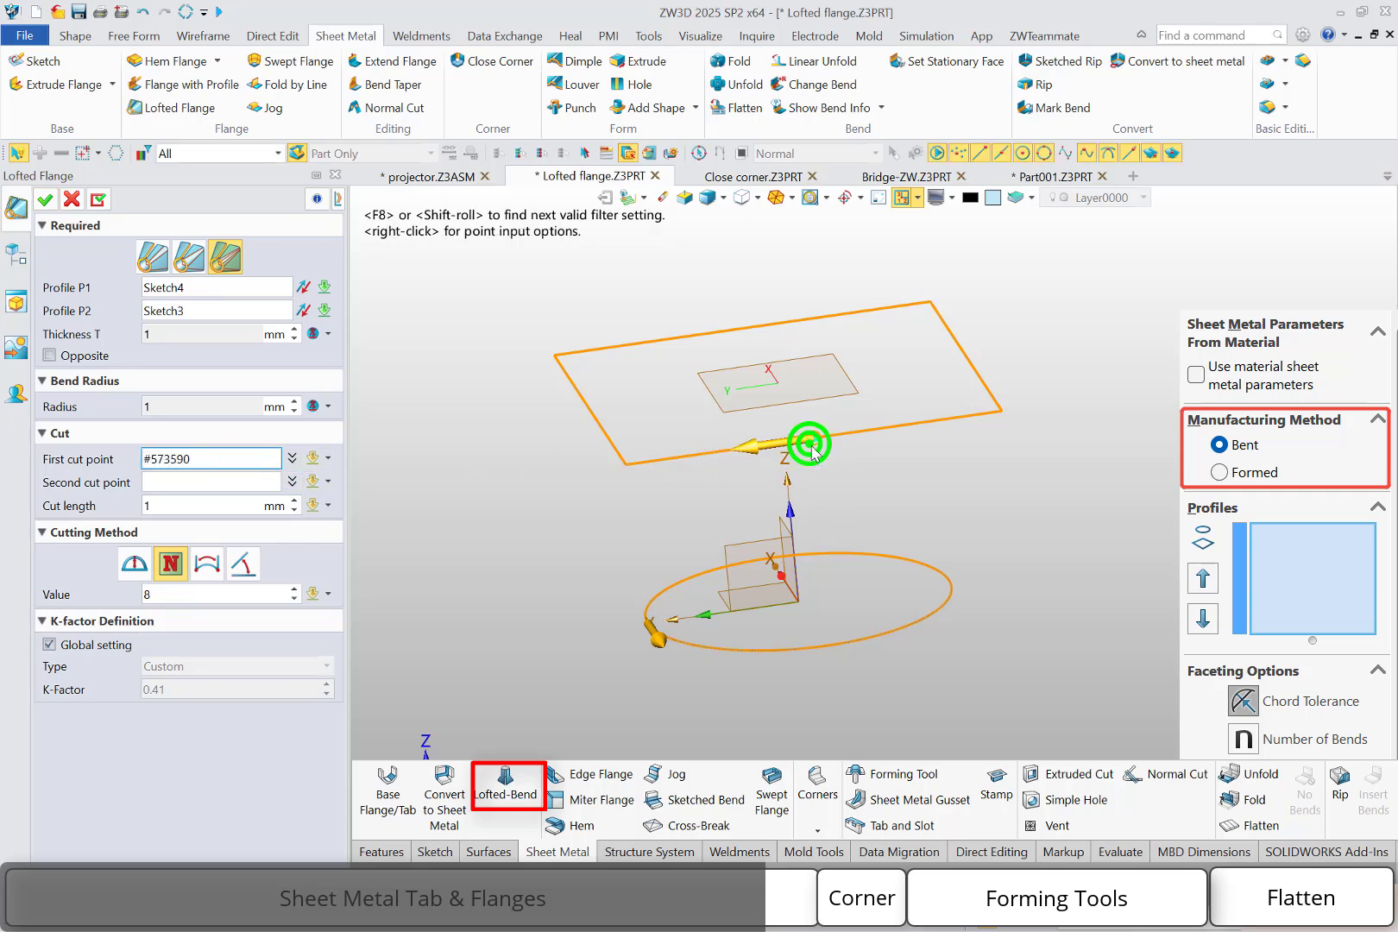
middle_click(812, 446)
click(244, 481)
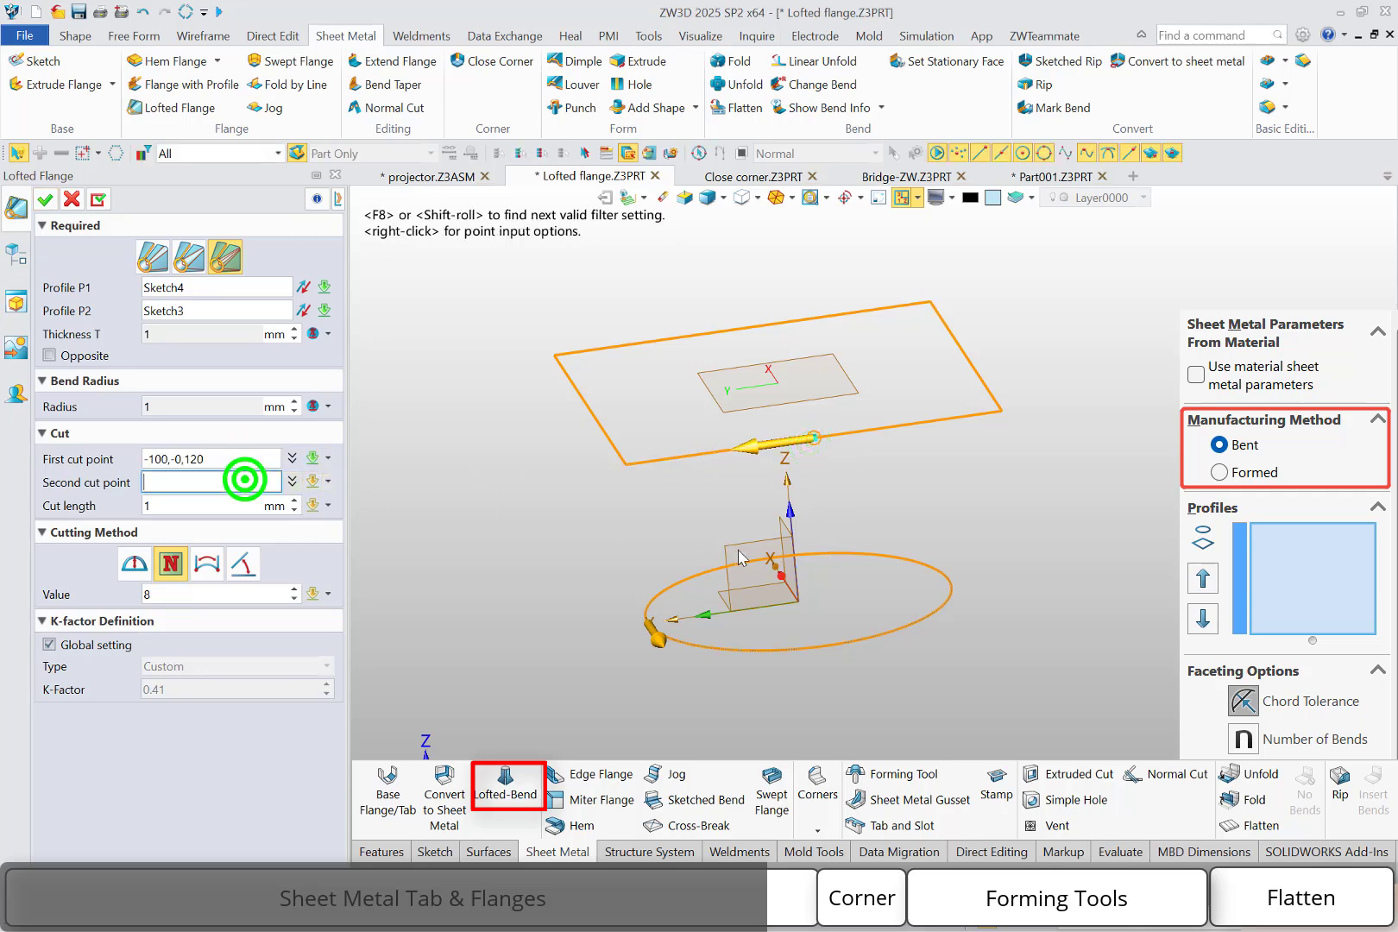
click(822, 649)
middle_click(825, 647)
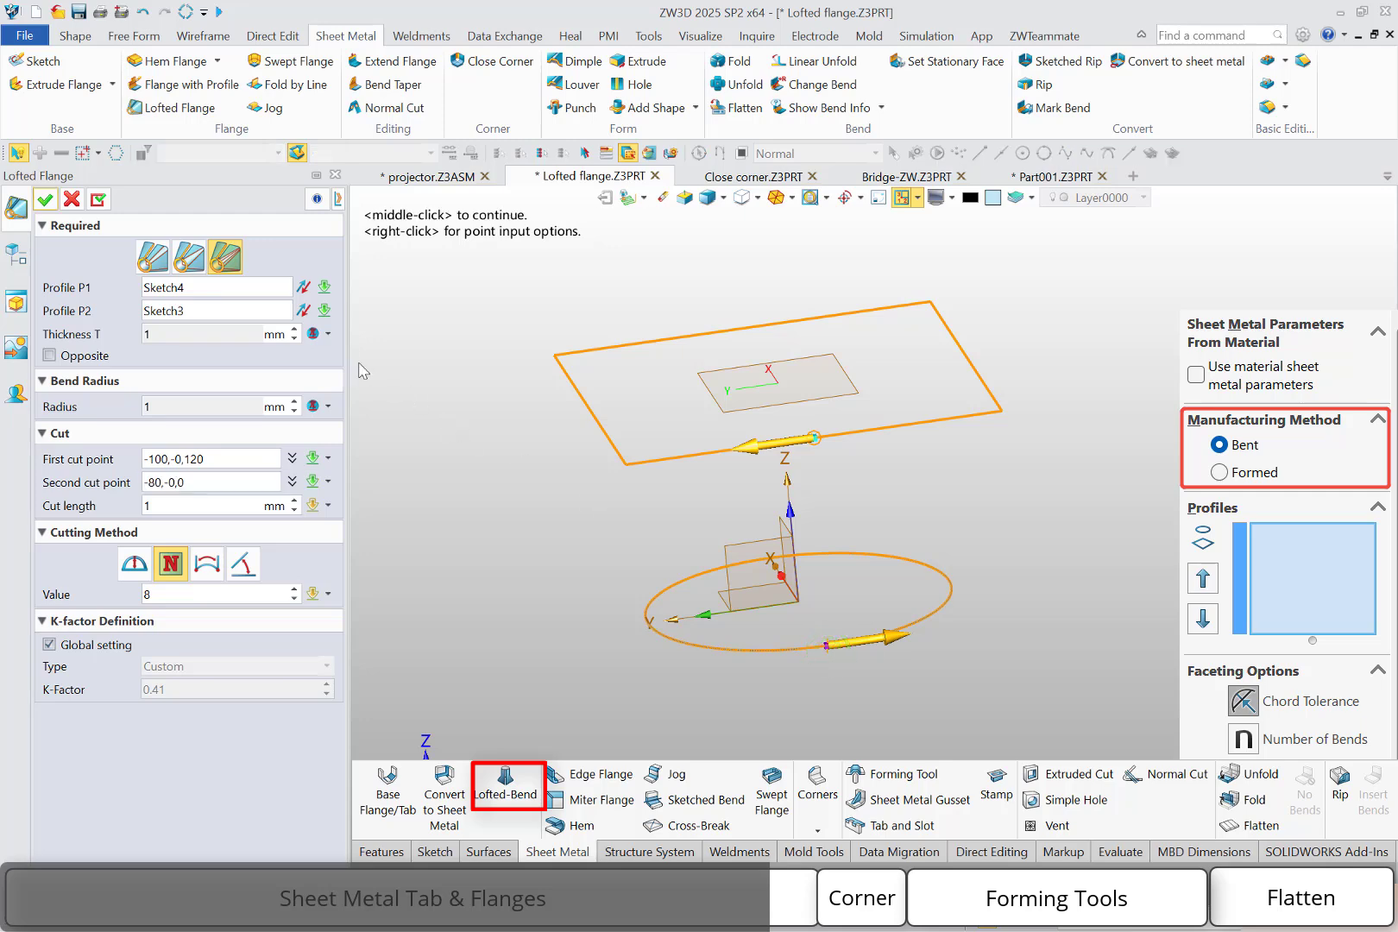
Reverse the circle profile's direction and create the faceted lofted flange with cutting value 8
click(302, 310)
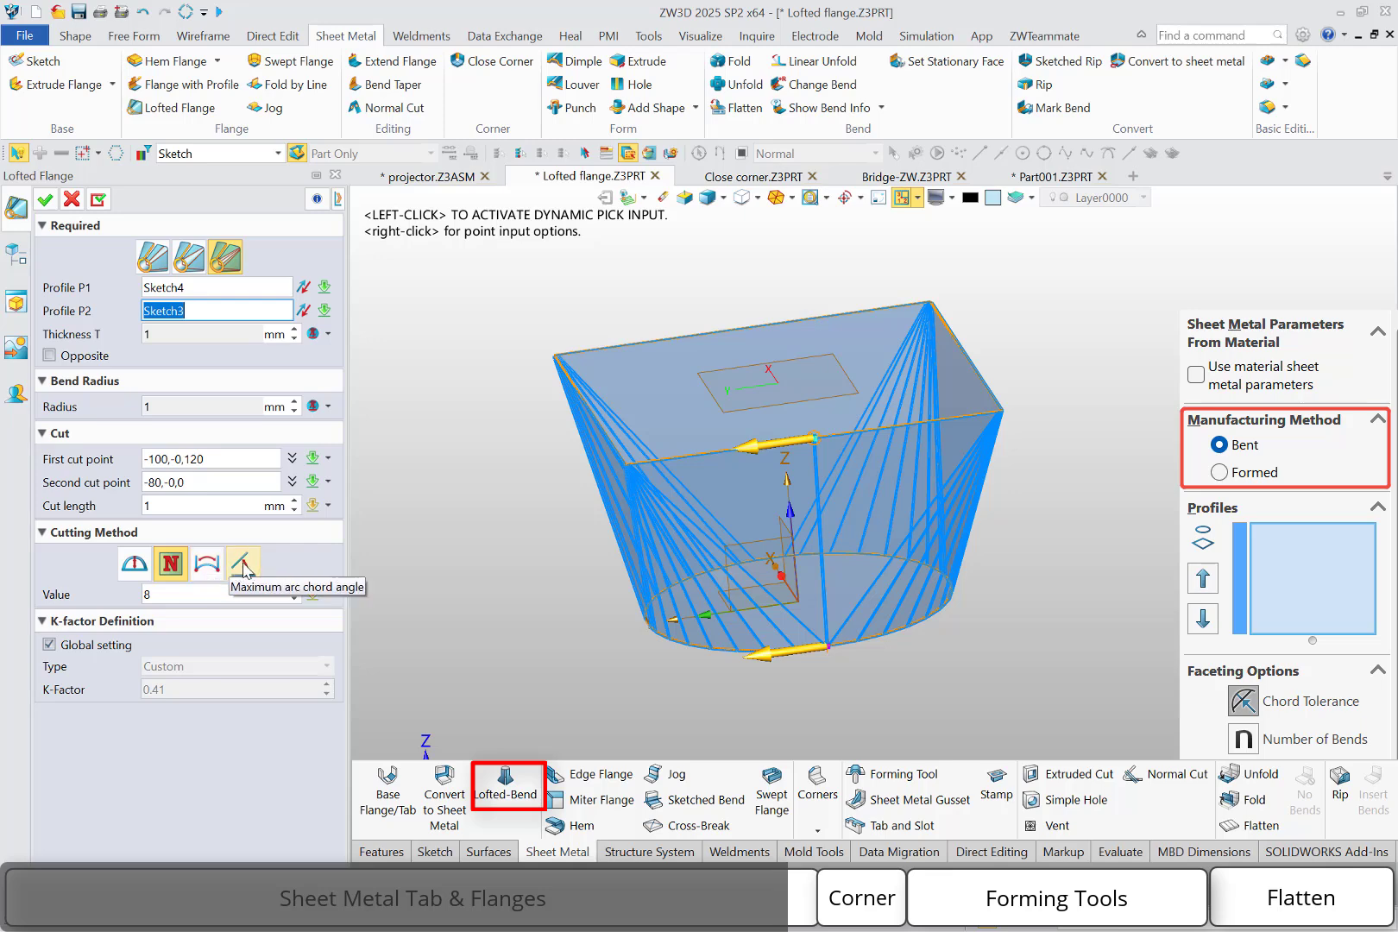
click(167, 594)
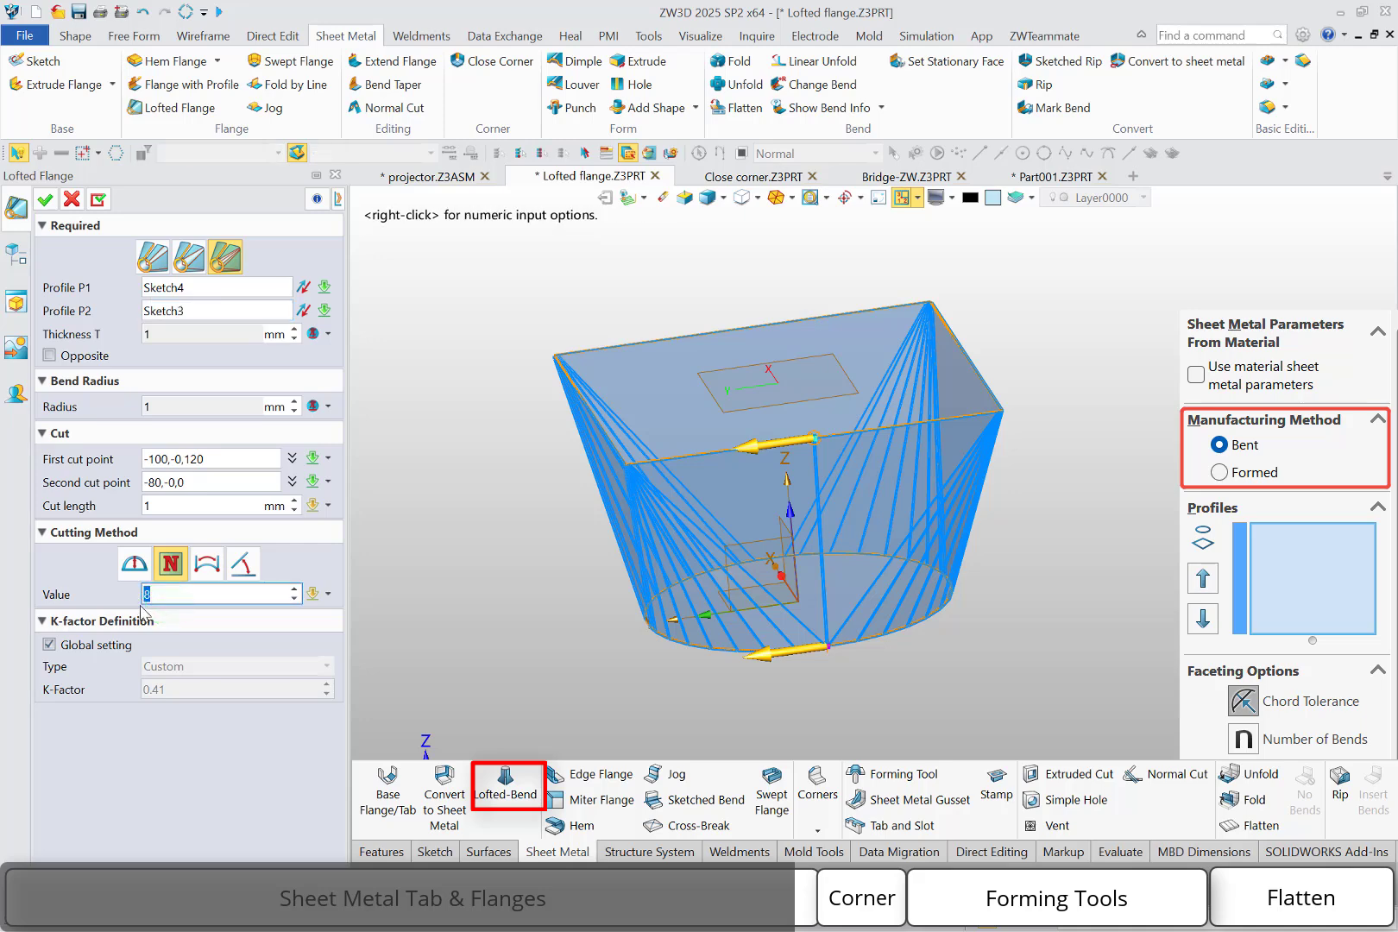
click(45, 199)
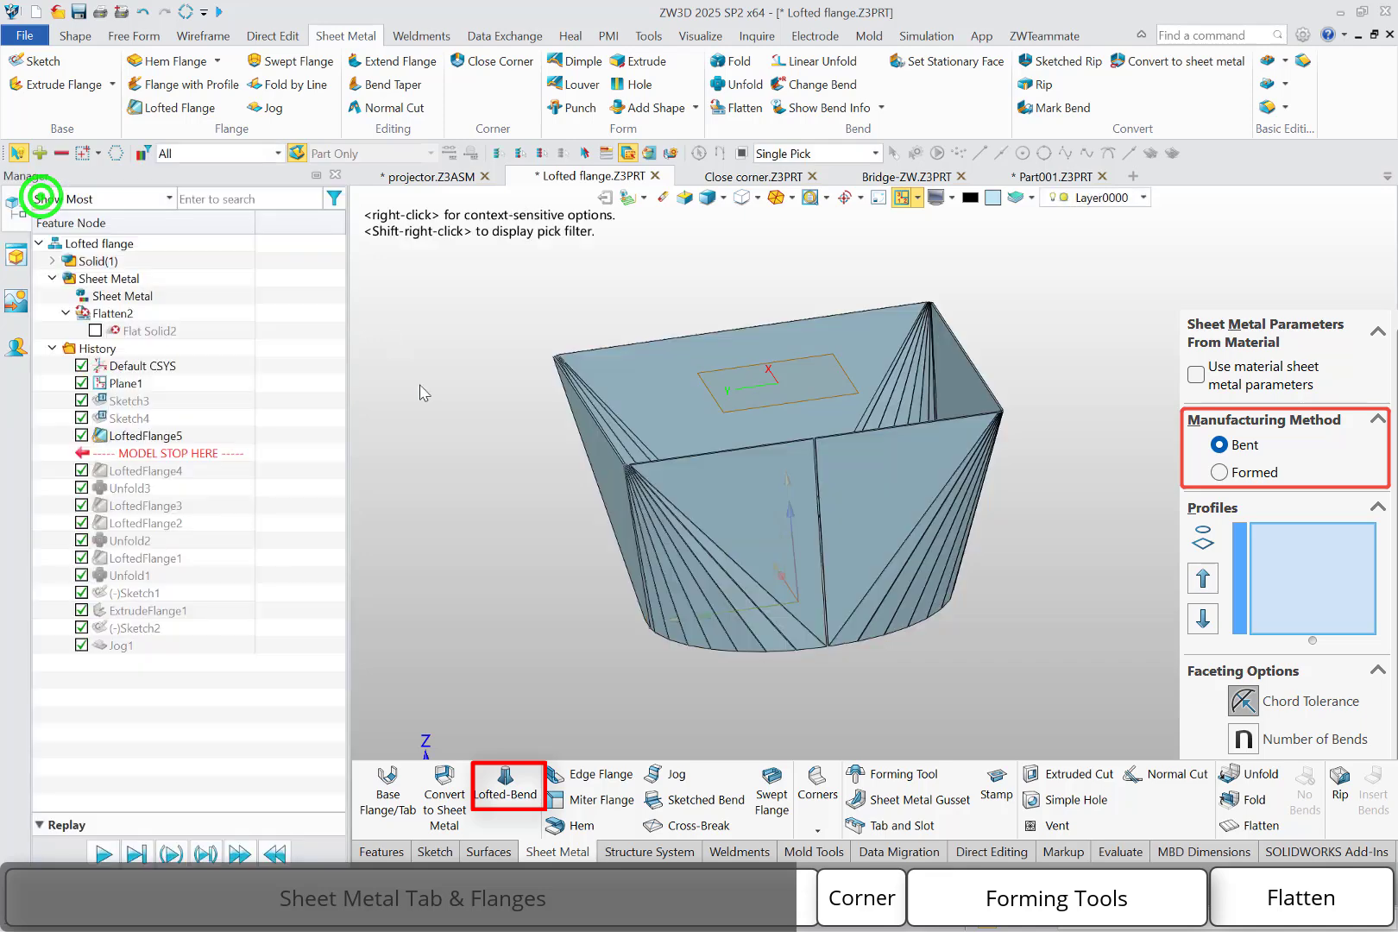
Unfold the faceted lofted flange and view its flat shape with the bend lines
click(732, 82)
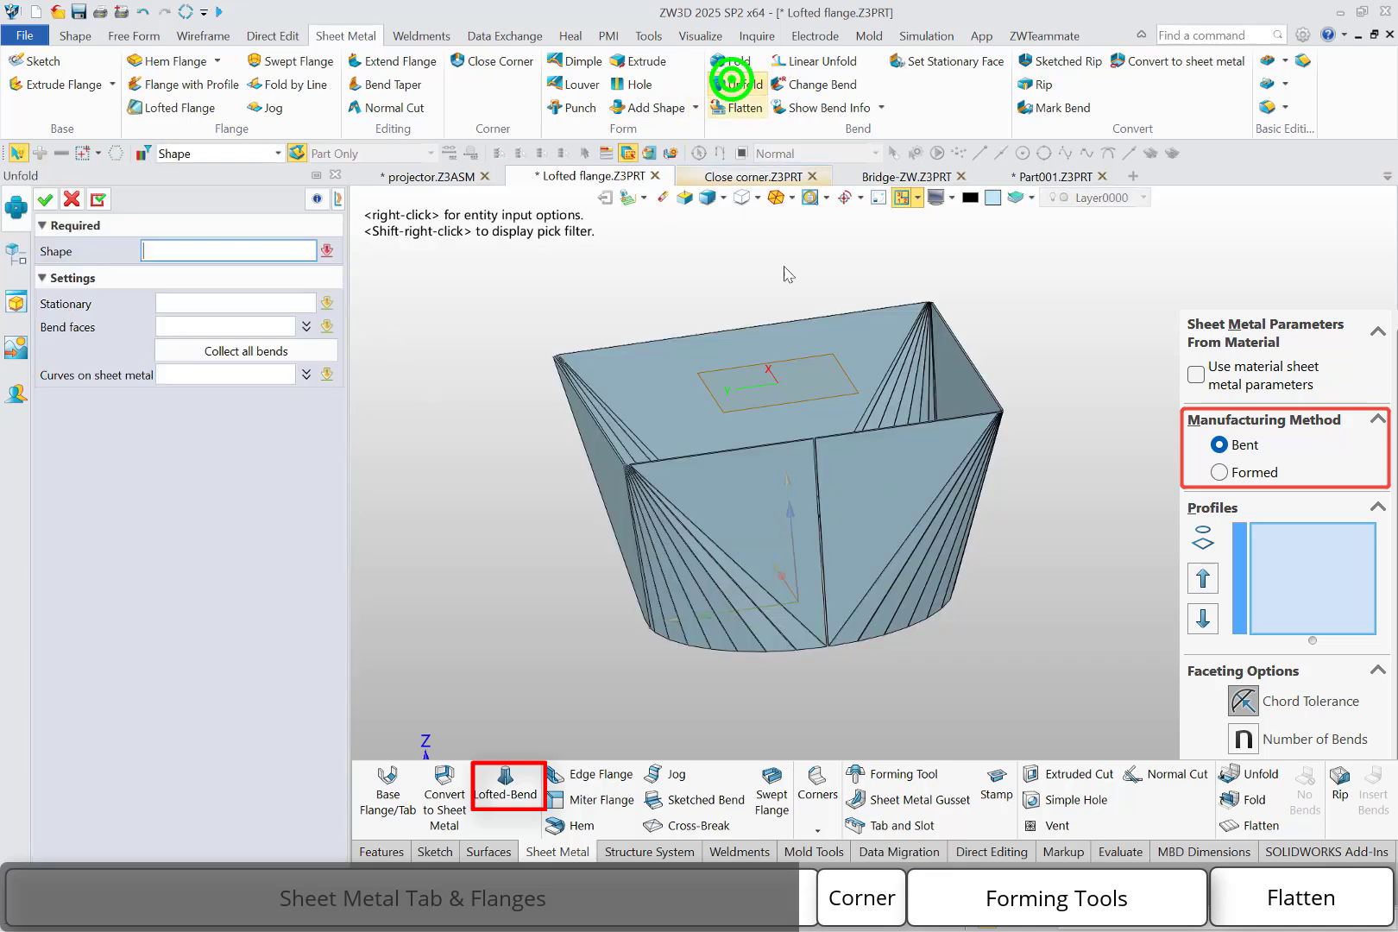
click(723, 404)
click(45, 199)
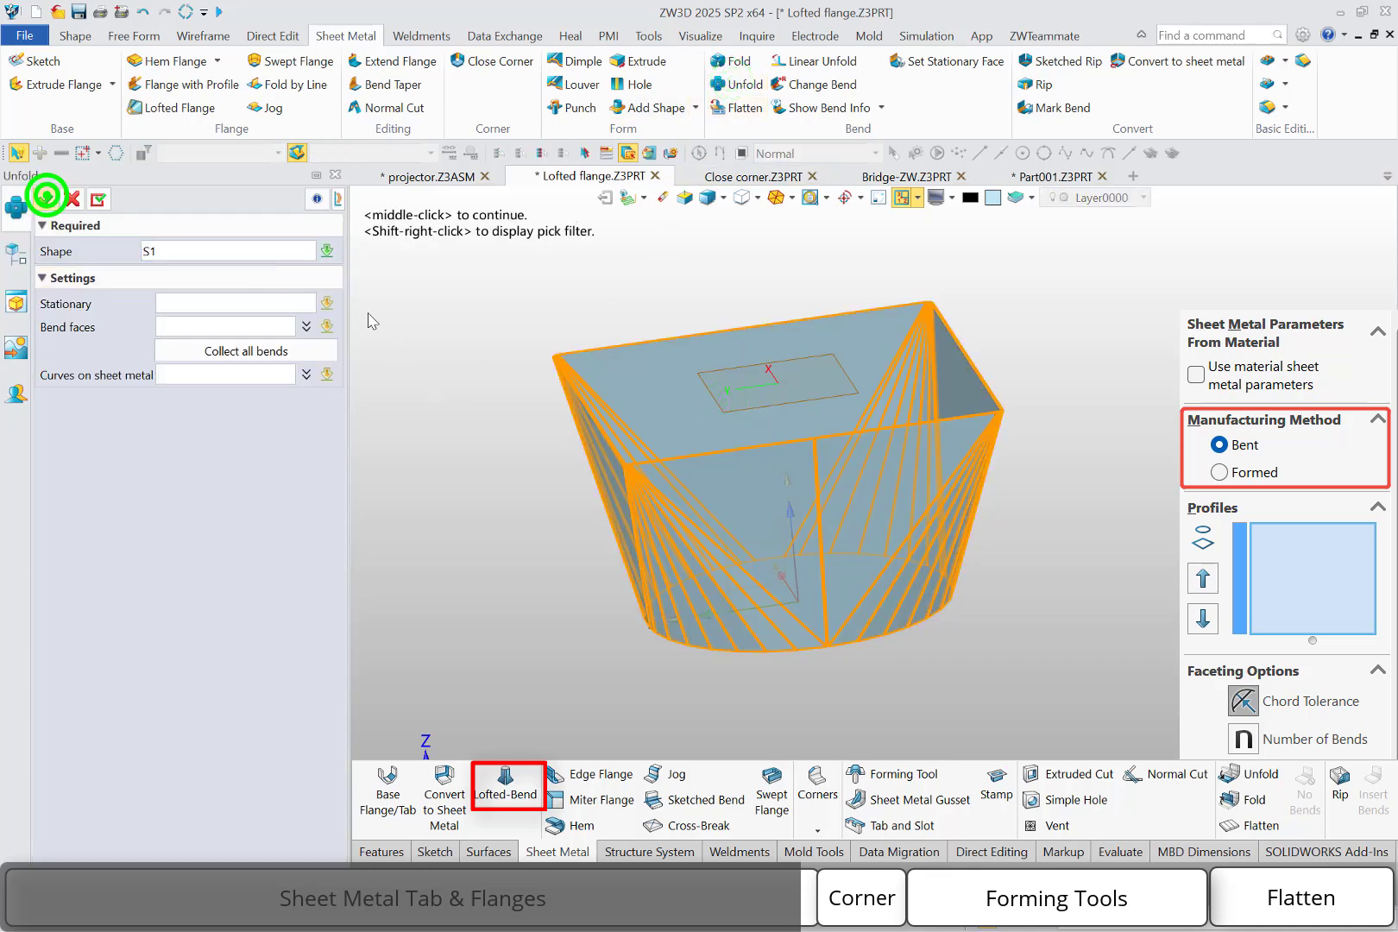
right_drag(605, 506, 585, 411)
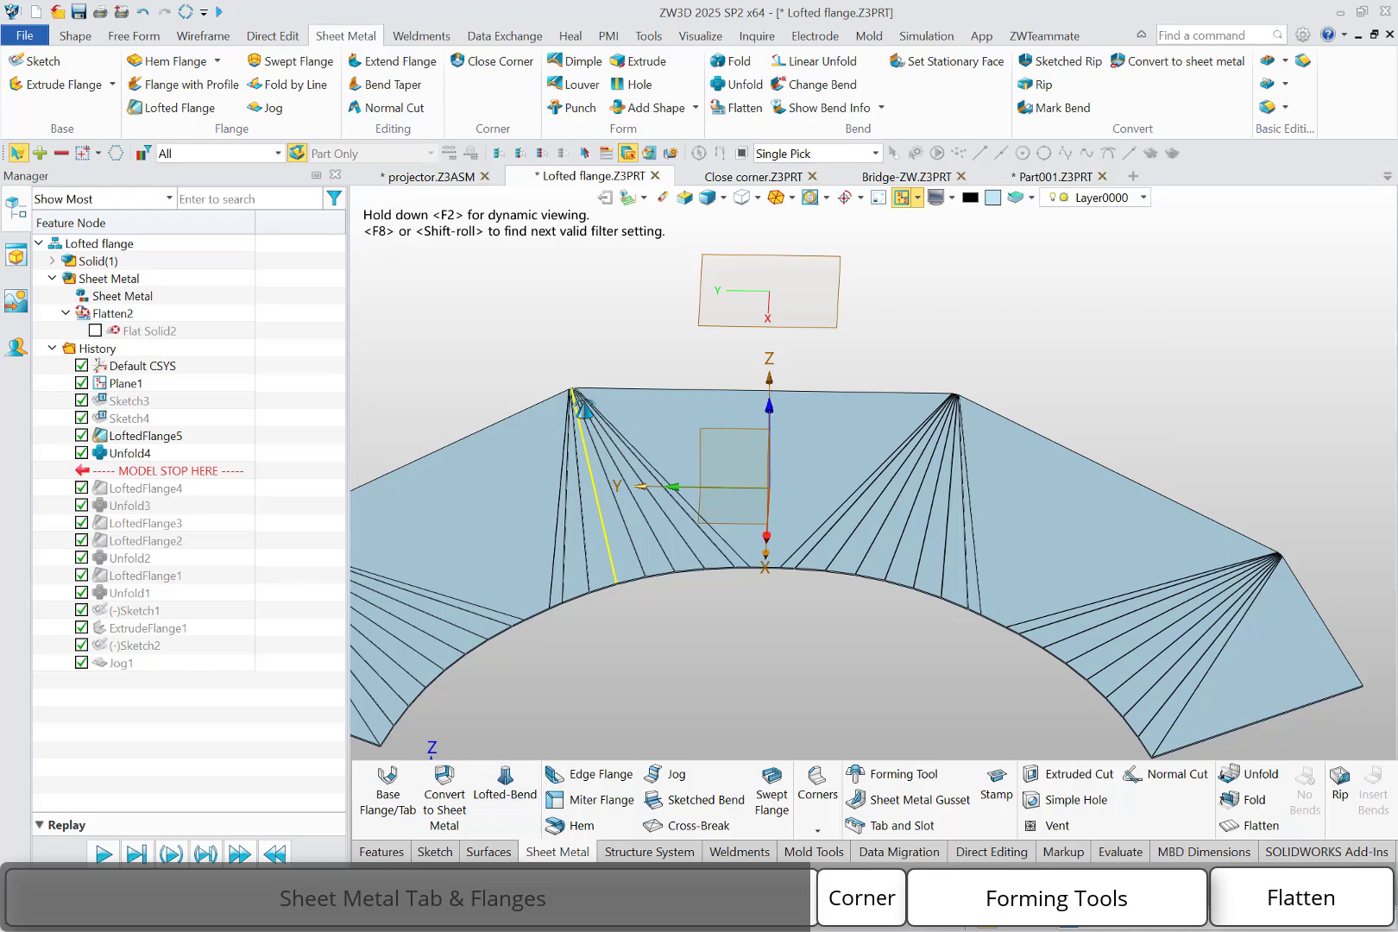
Switch to the Close corner part and start a closed corner between the plate's long front bend and the adjoining side bend
click(736, 176)
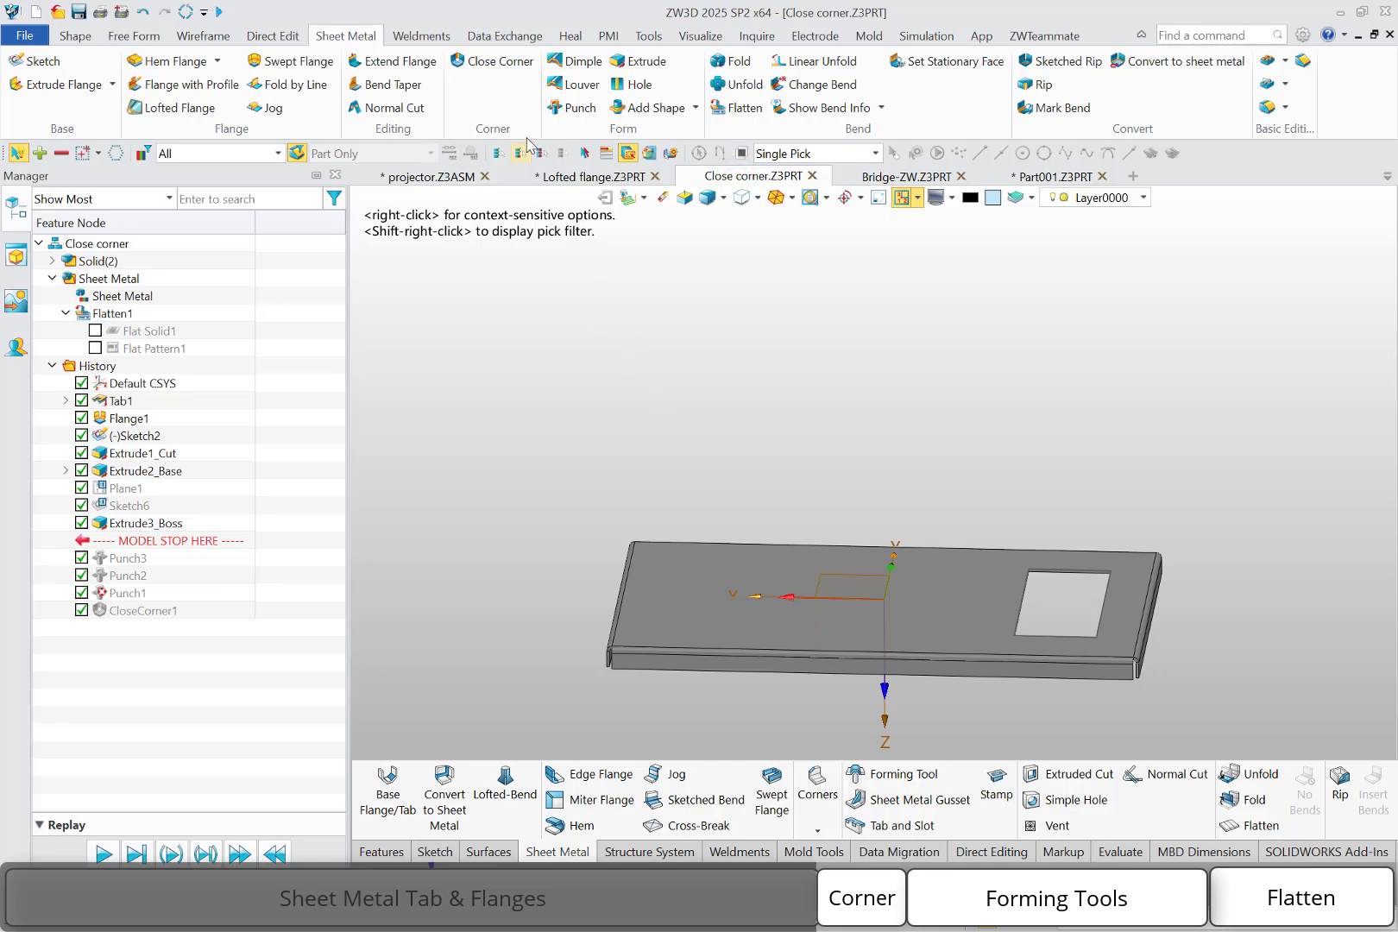
click(497, 69)
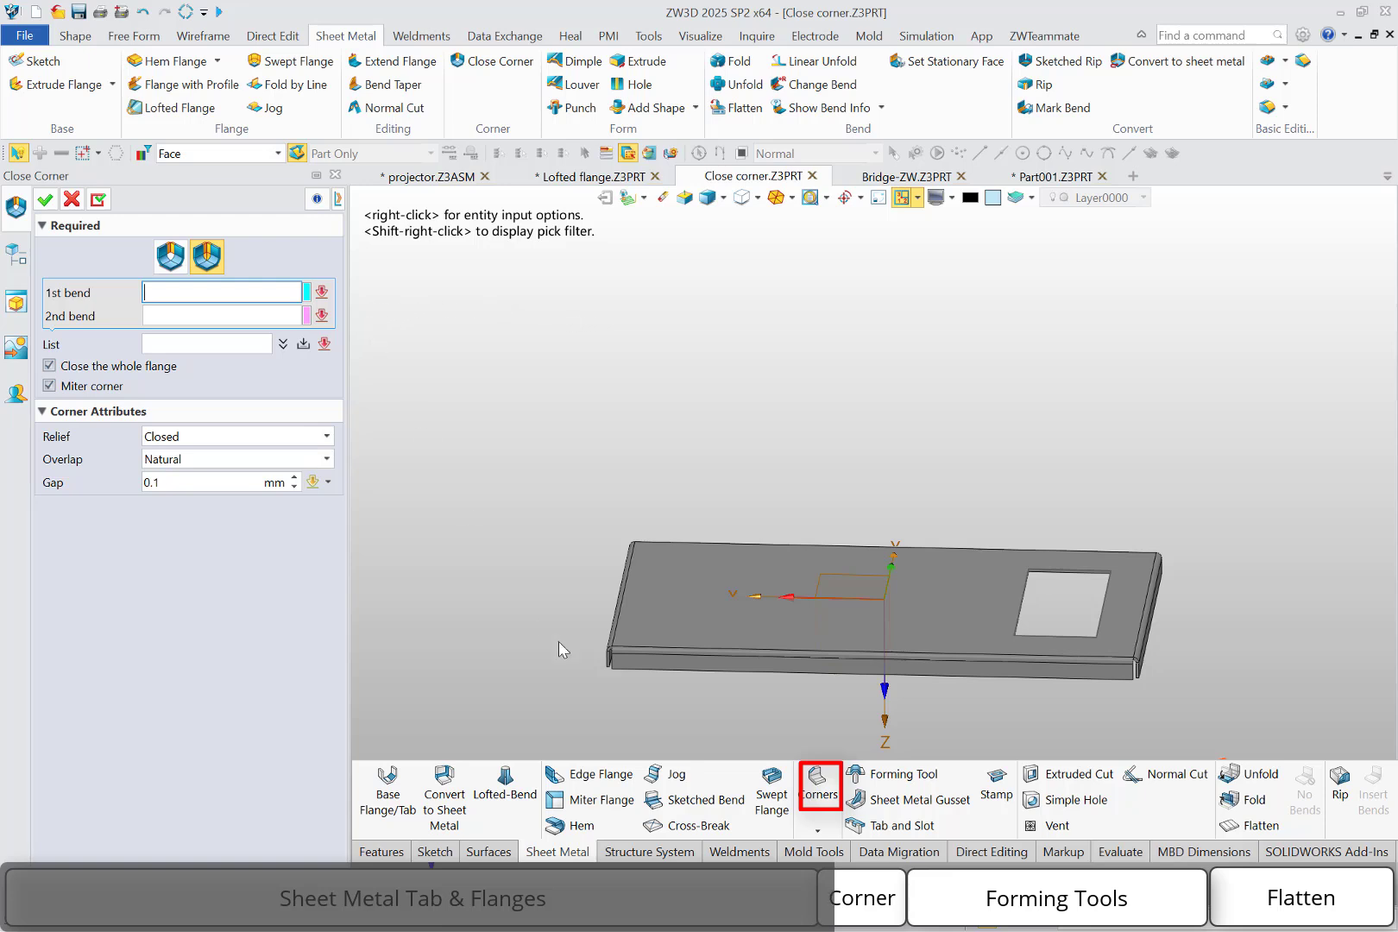
scroll(604, 656, up, 5)
click(625, 479)
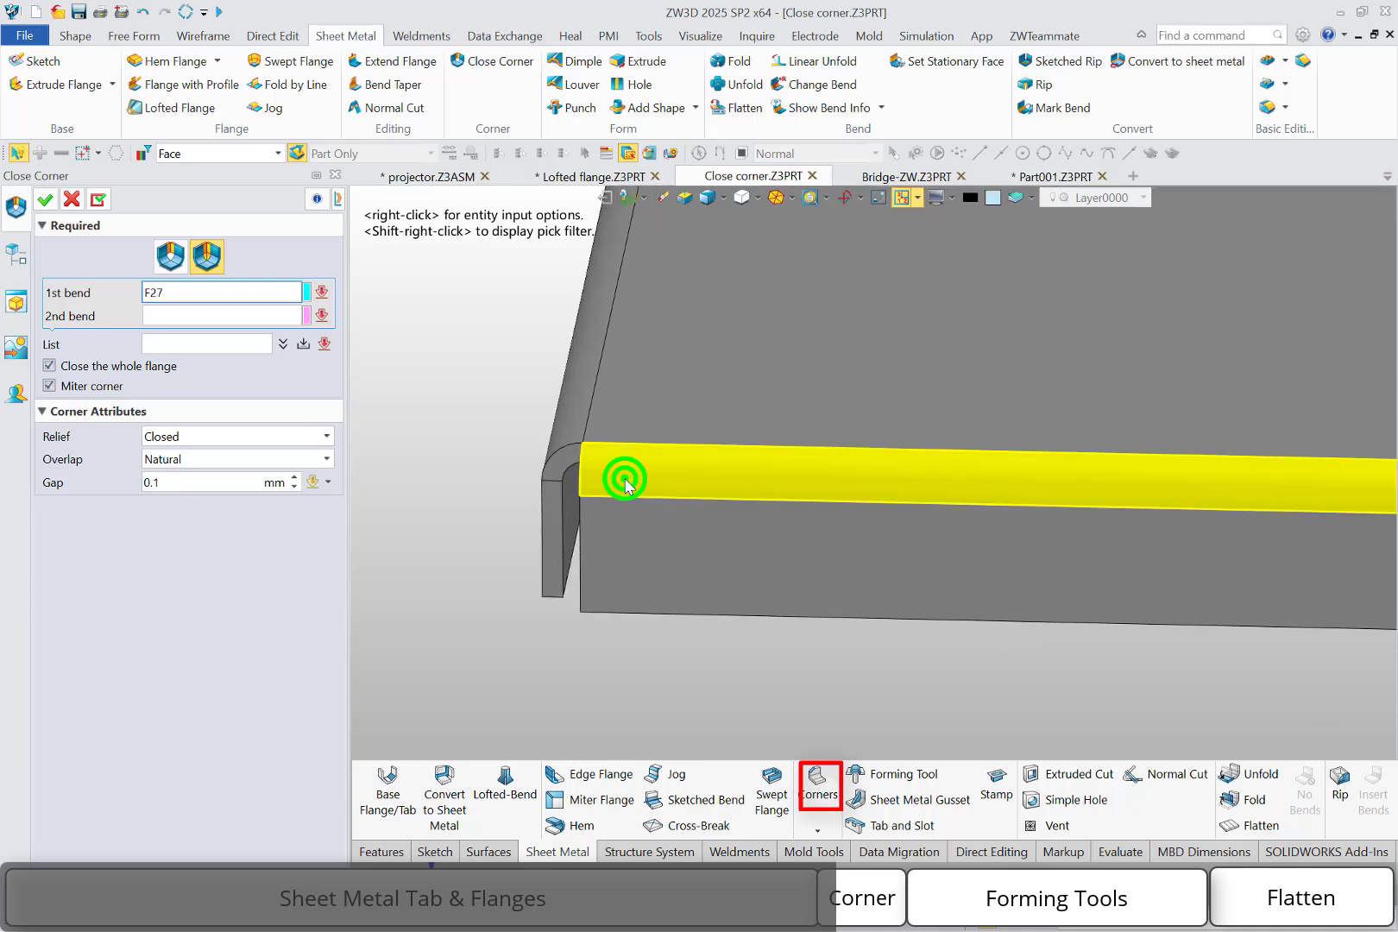
click(569, 422)
scroll(552, 471, up, 3)
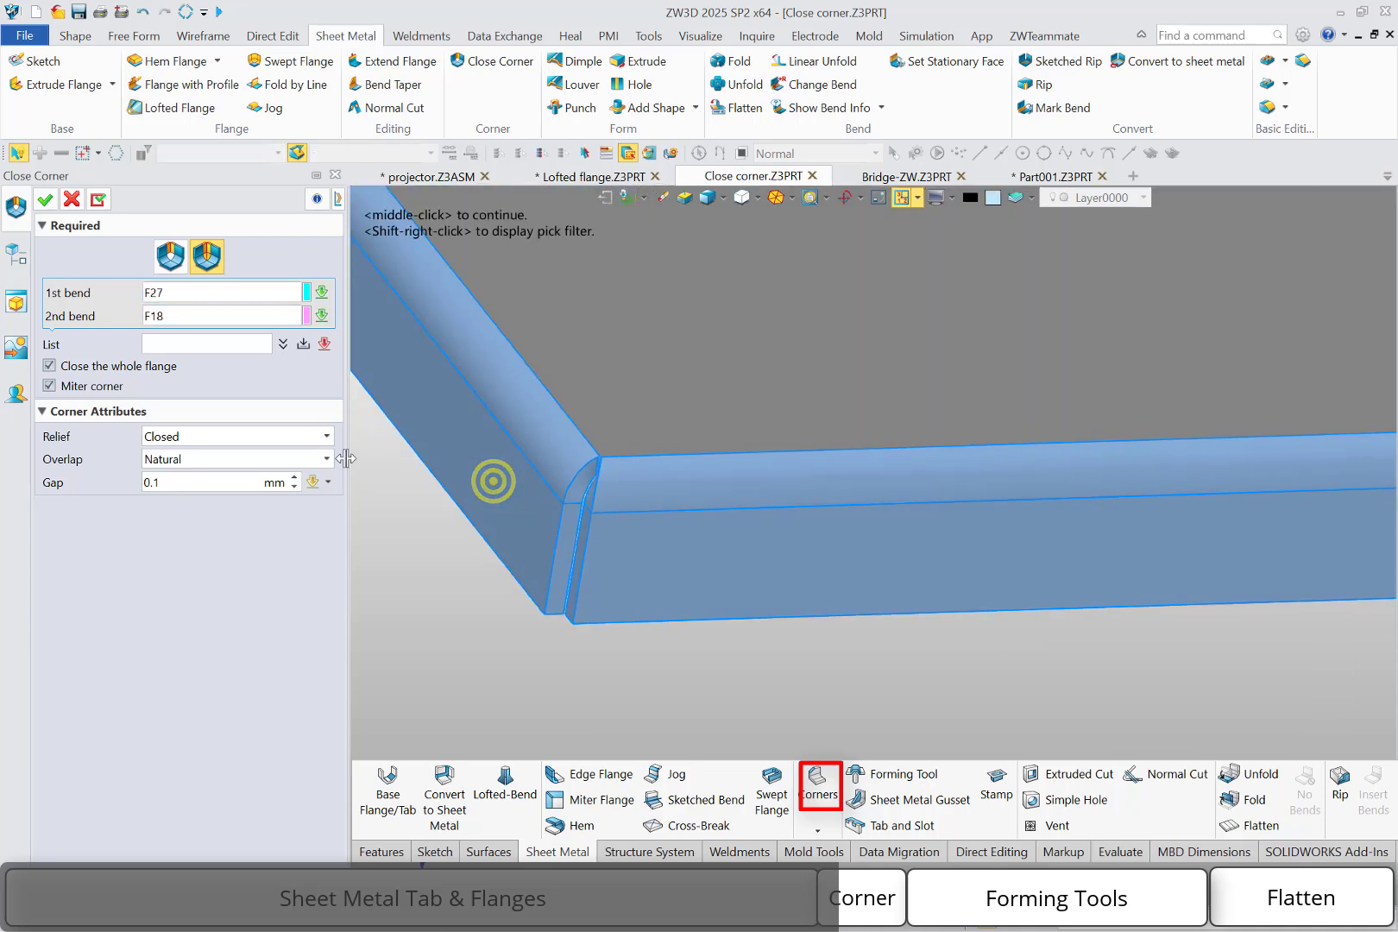
Preview the Overlap style for the corner and set it to Underlap
click(278, 460)
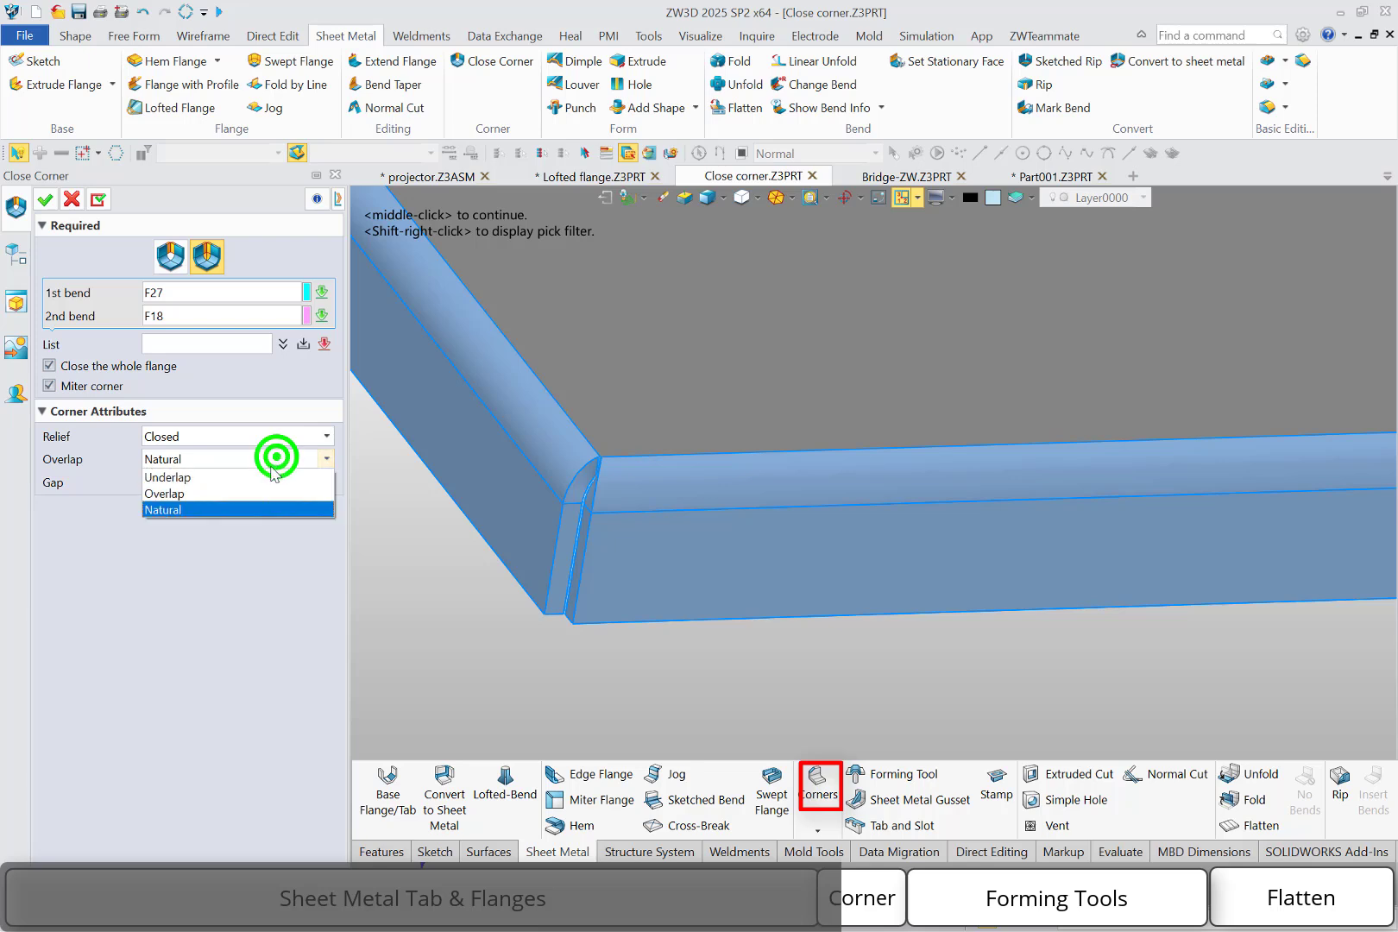
click(276, 477)
click(259, 460)
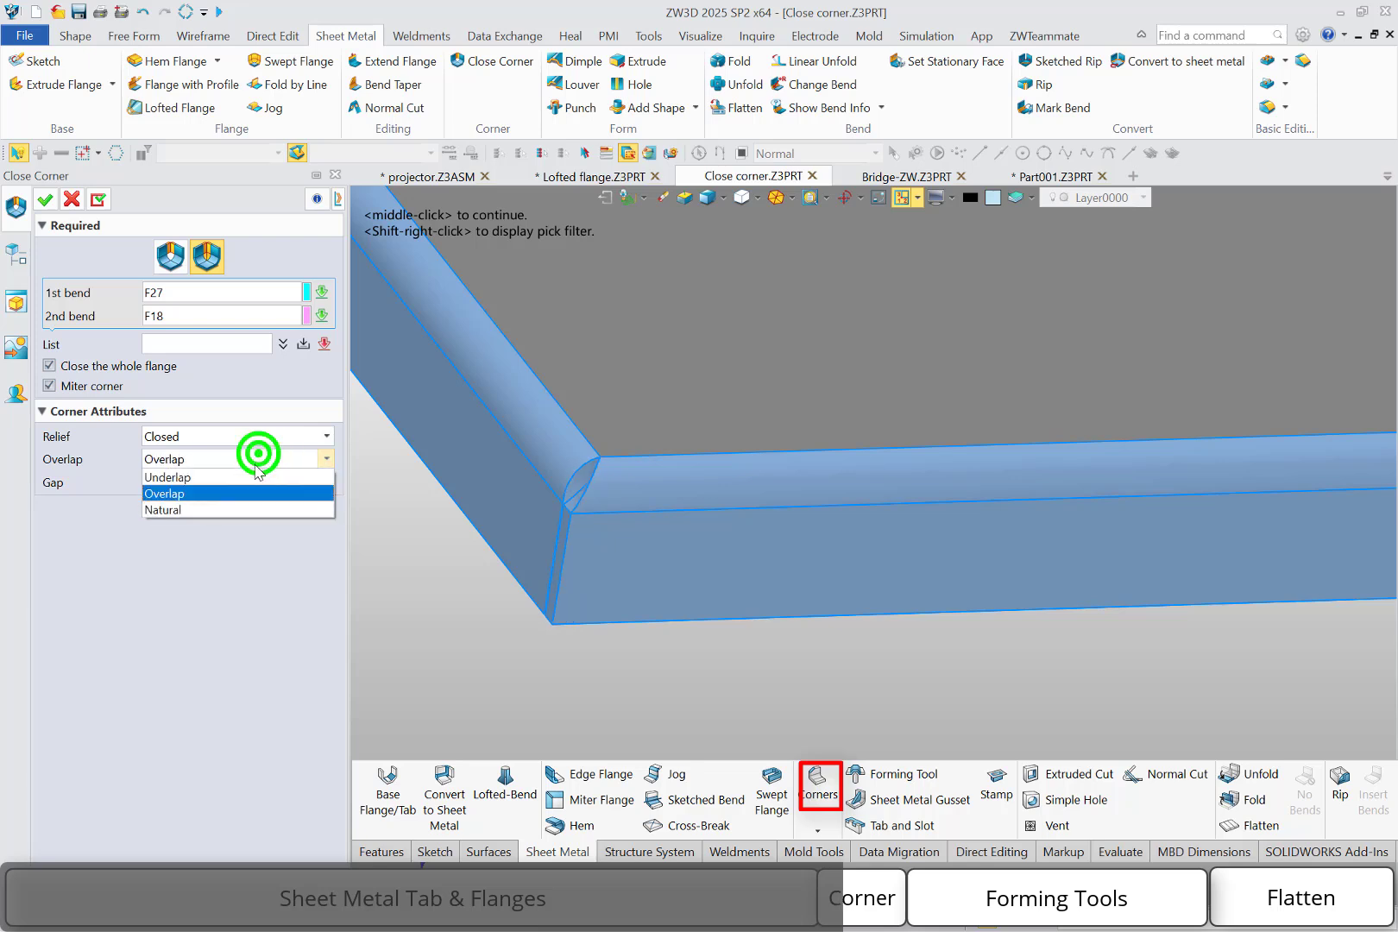
click(246, 482)
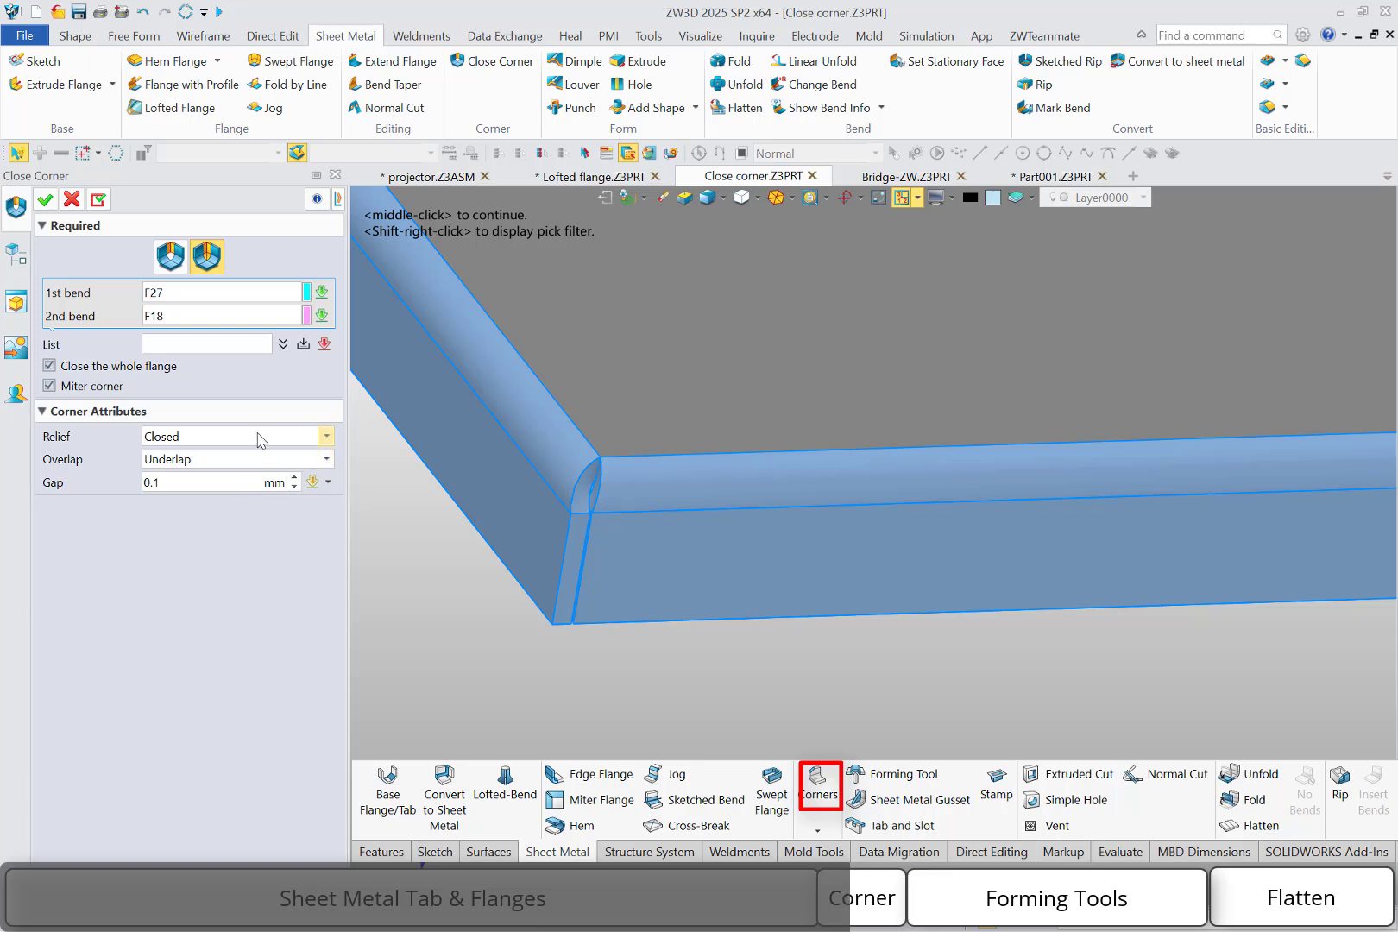
Set the corner gap to 0.5 mm and the relief to Circular Cutout, and create the closed corner
click(188, 483)
click(179, 486)
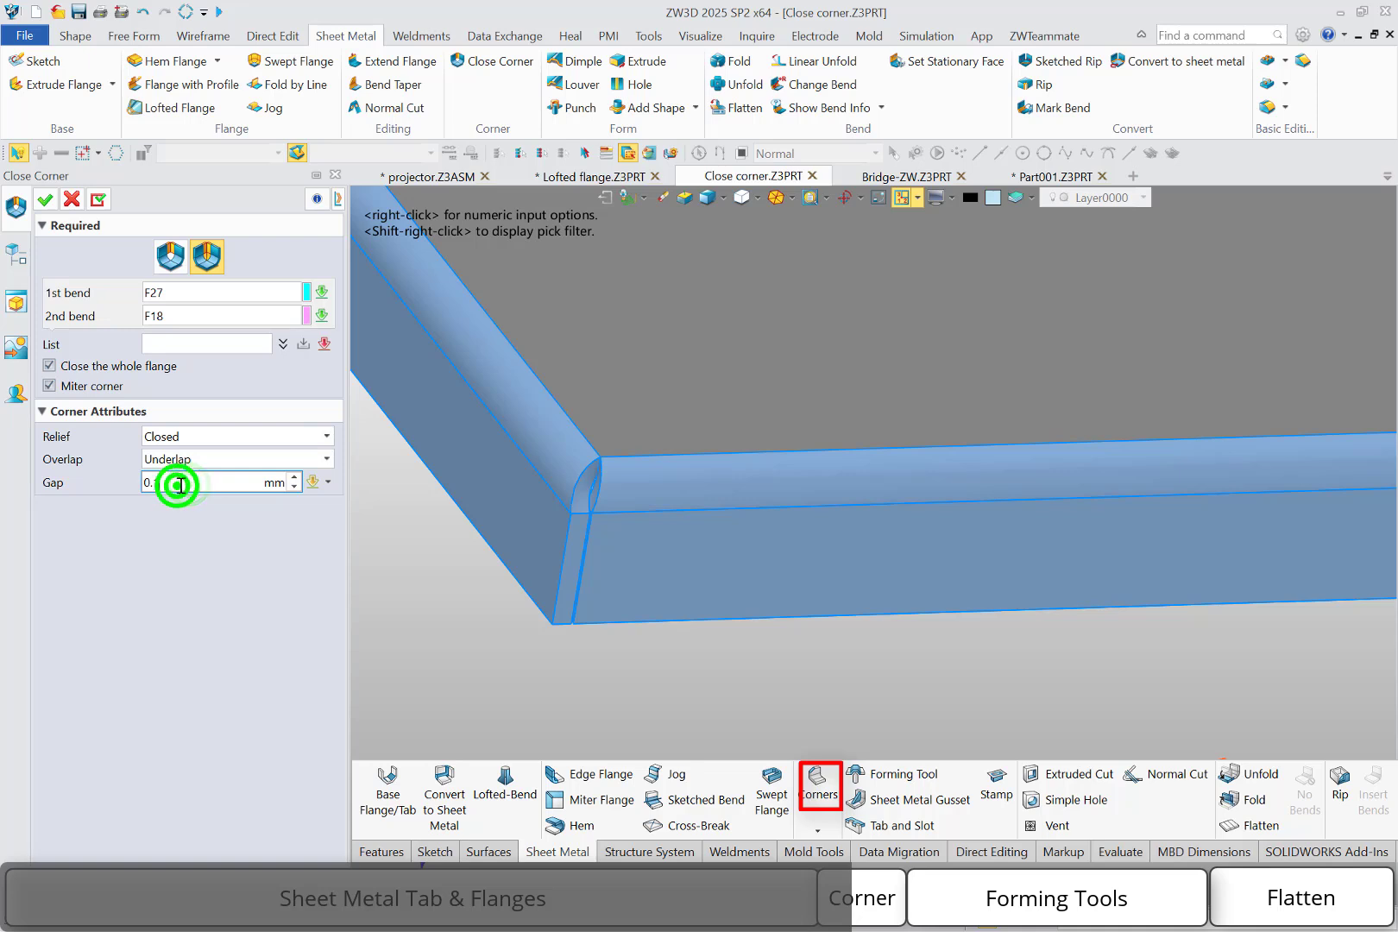
double_click(179, 485)
text(5)
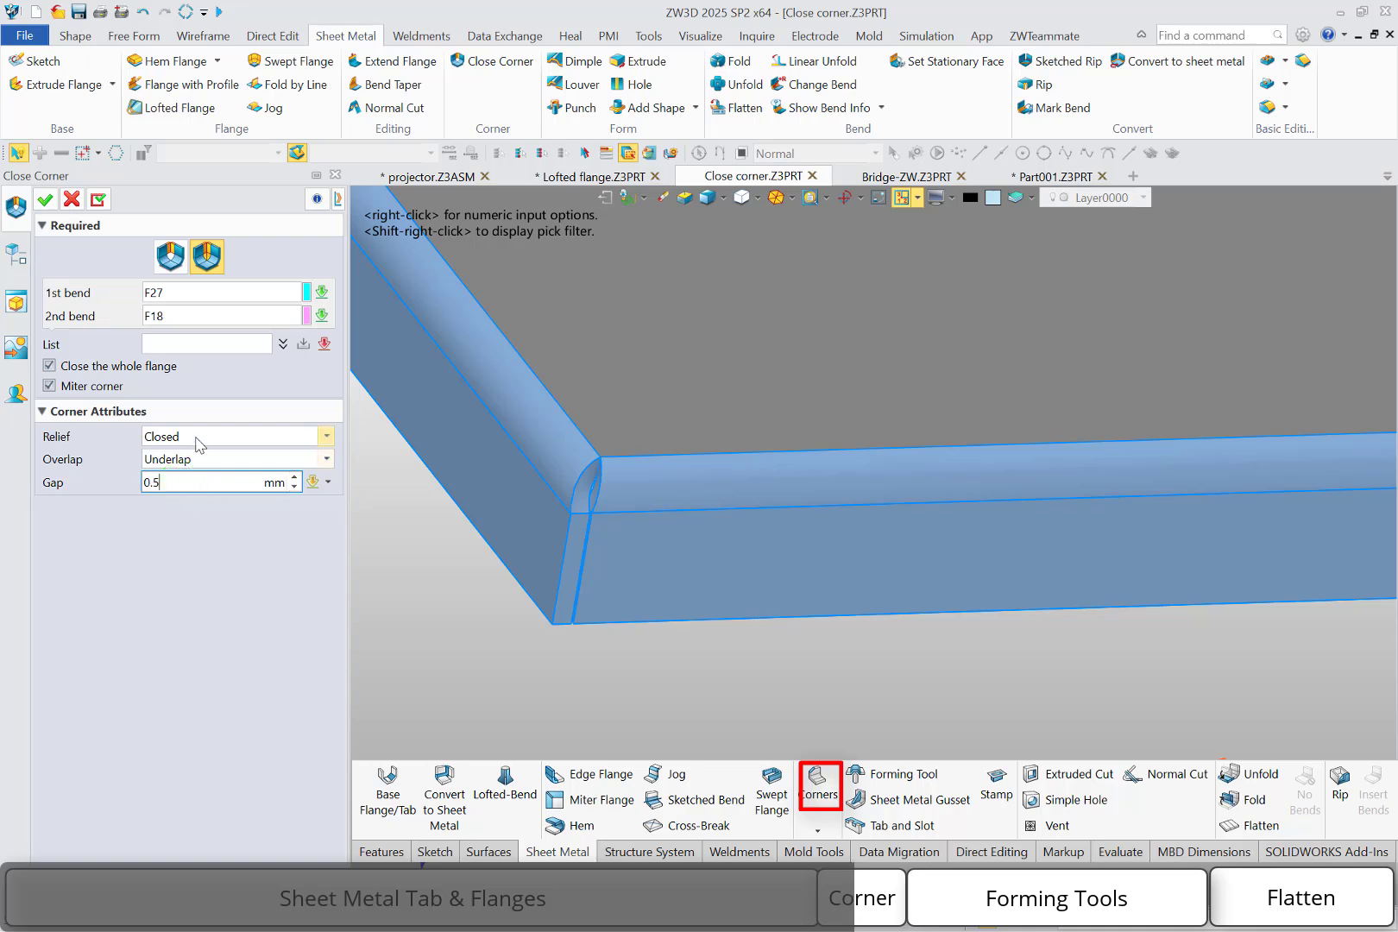
click(198, 444)
click(197, 471)
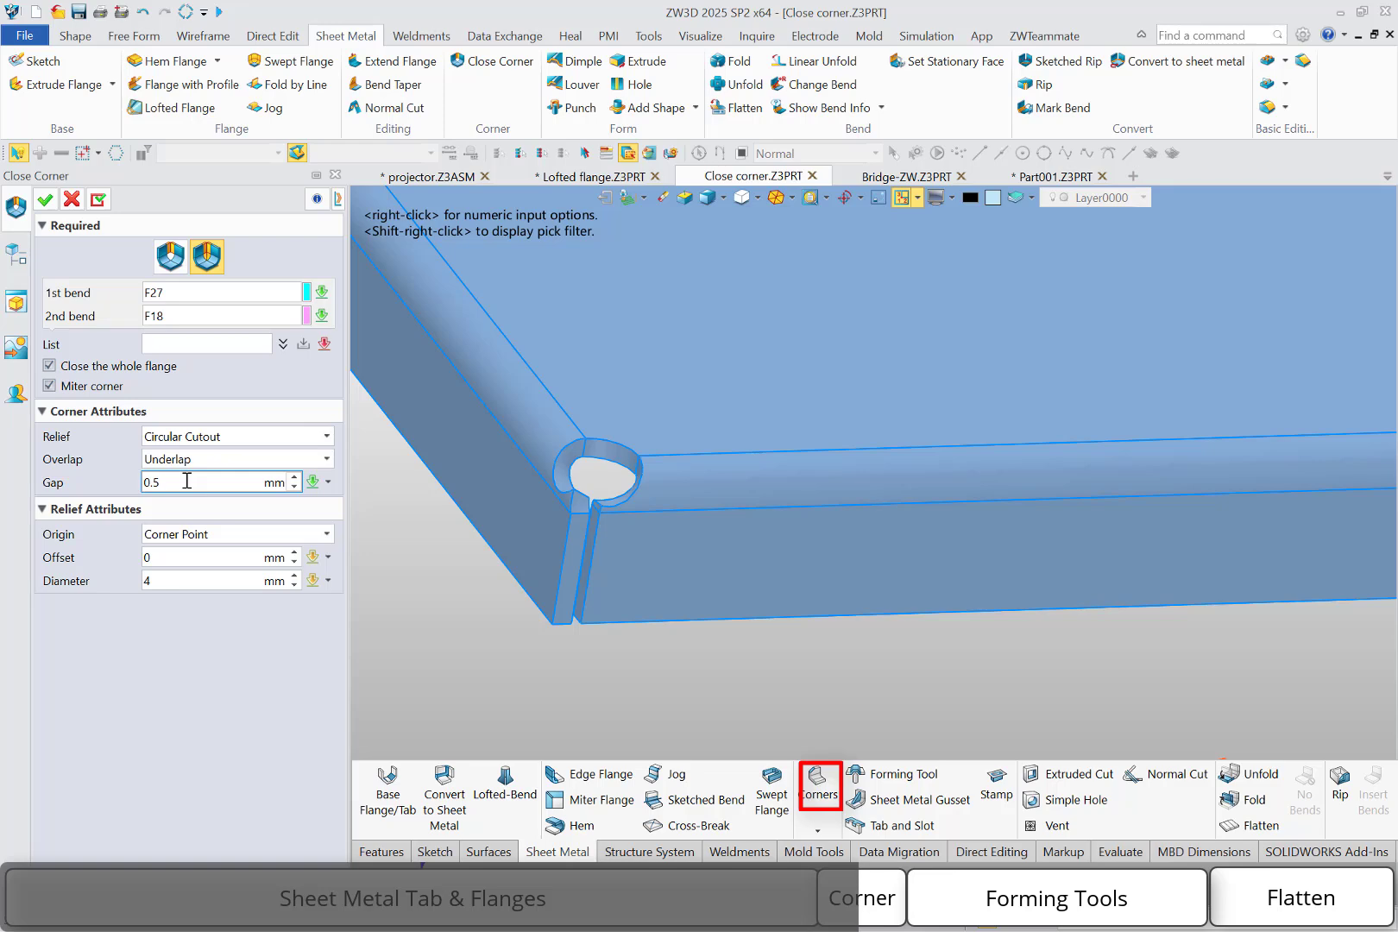
click(46, 199)
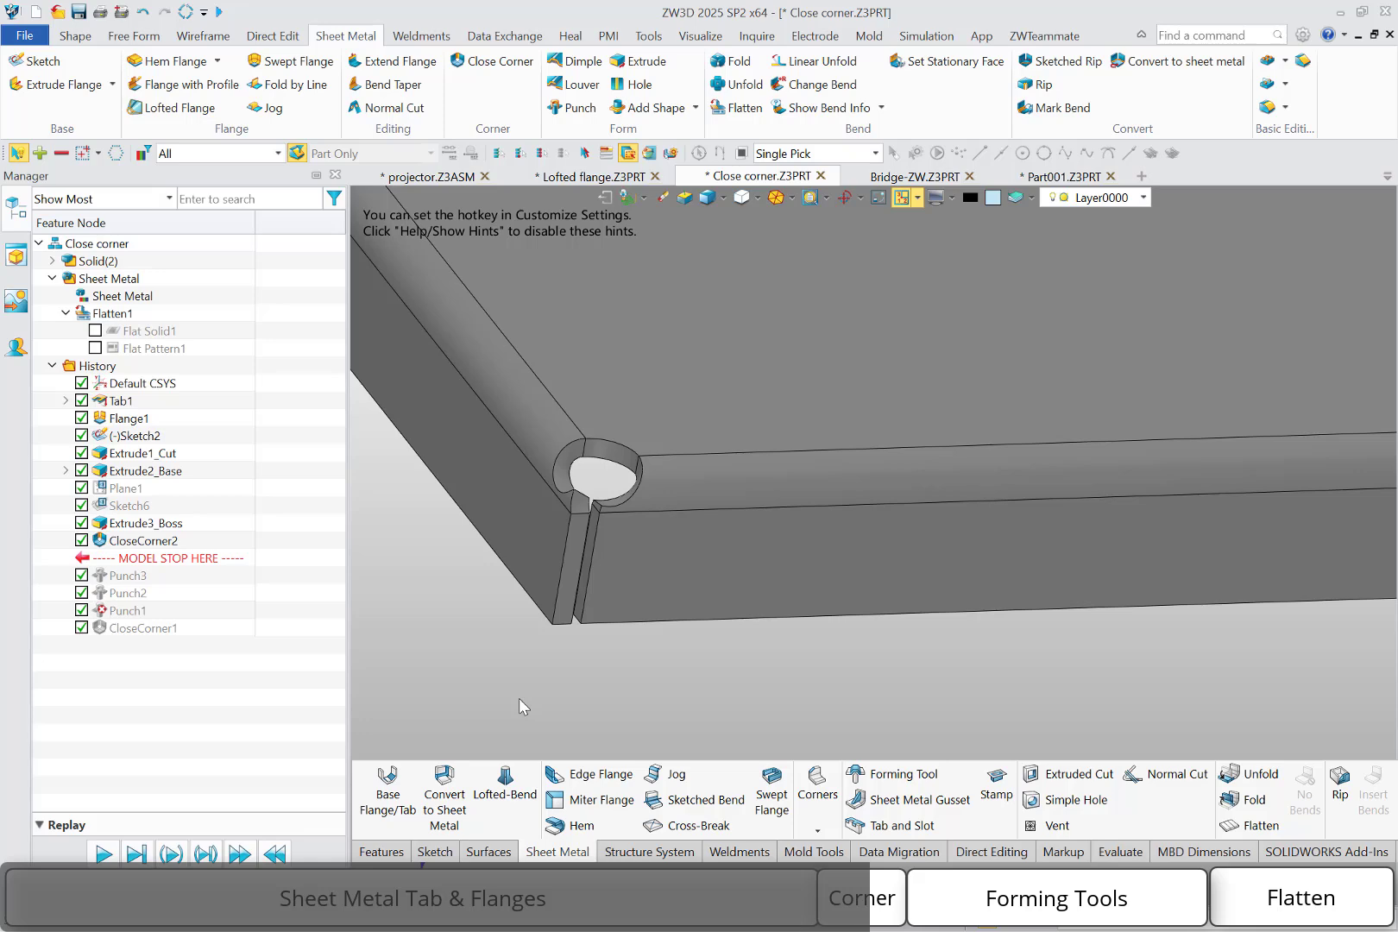
Start a louver on the plate's large flat face and open a new profile sketch on that face
scroll(592, 707, down, 5)
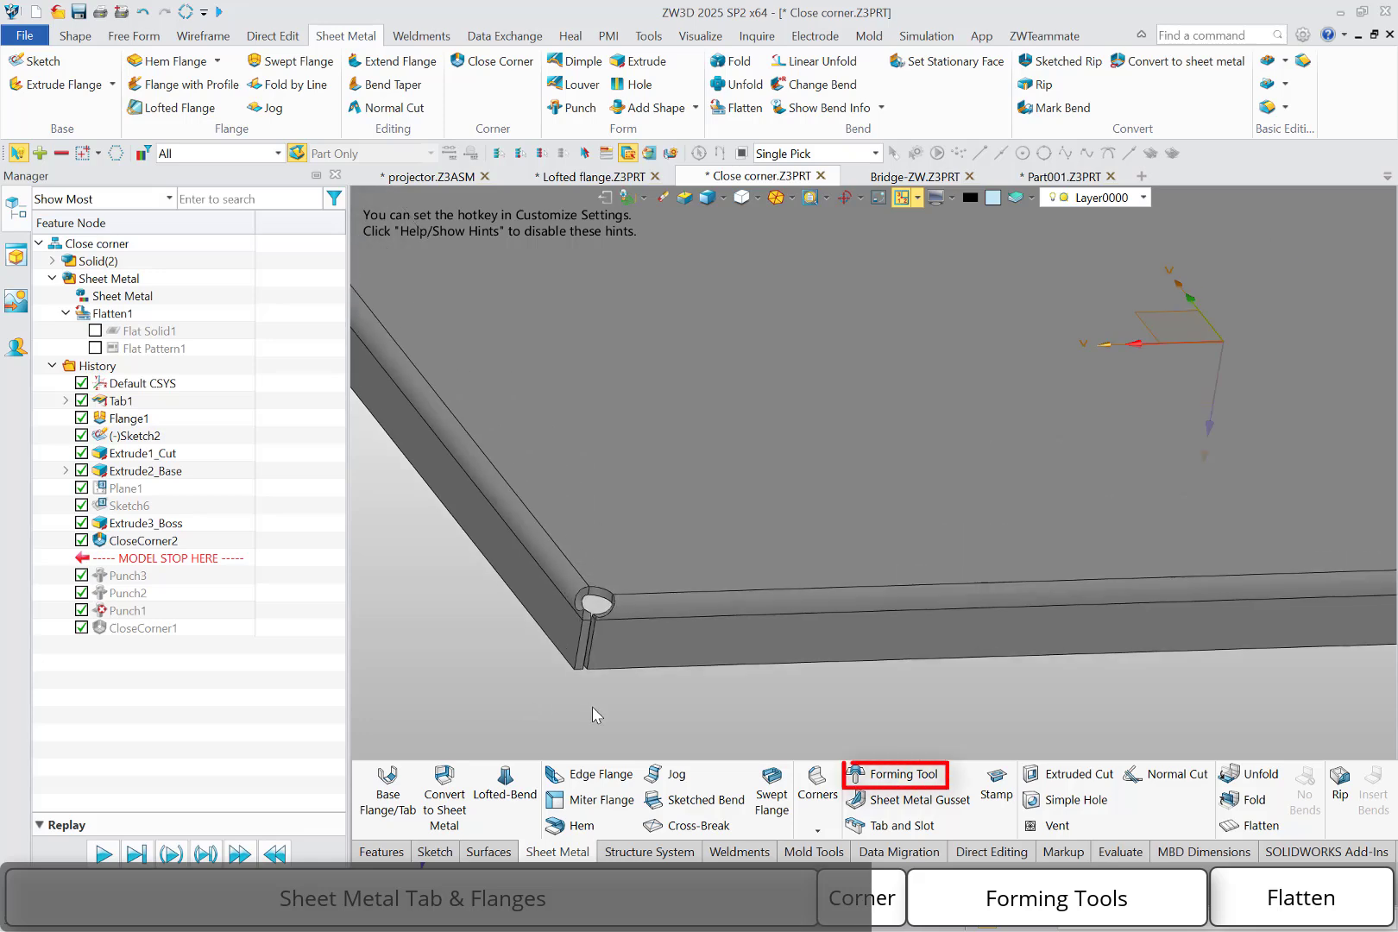
middle_drag(714, 751, 612, 739)
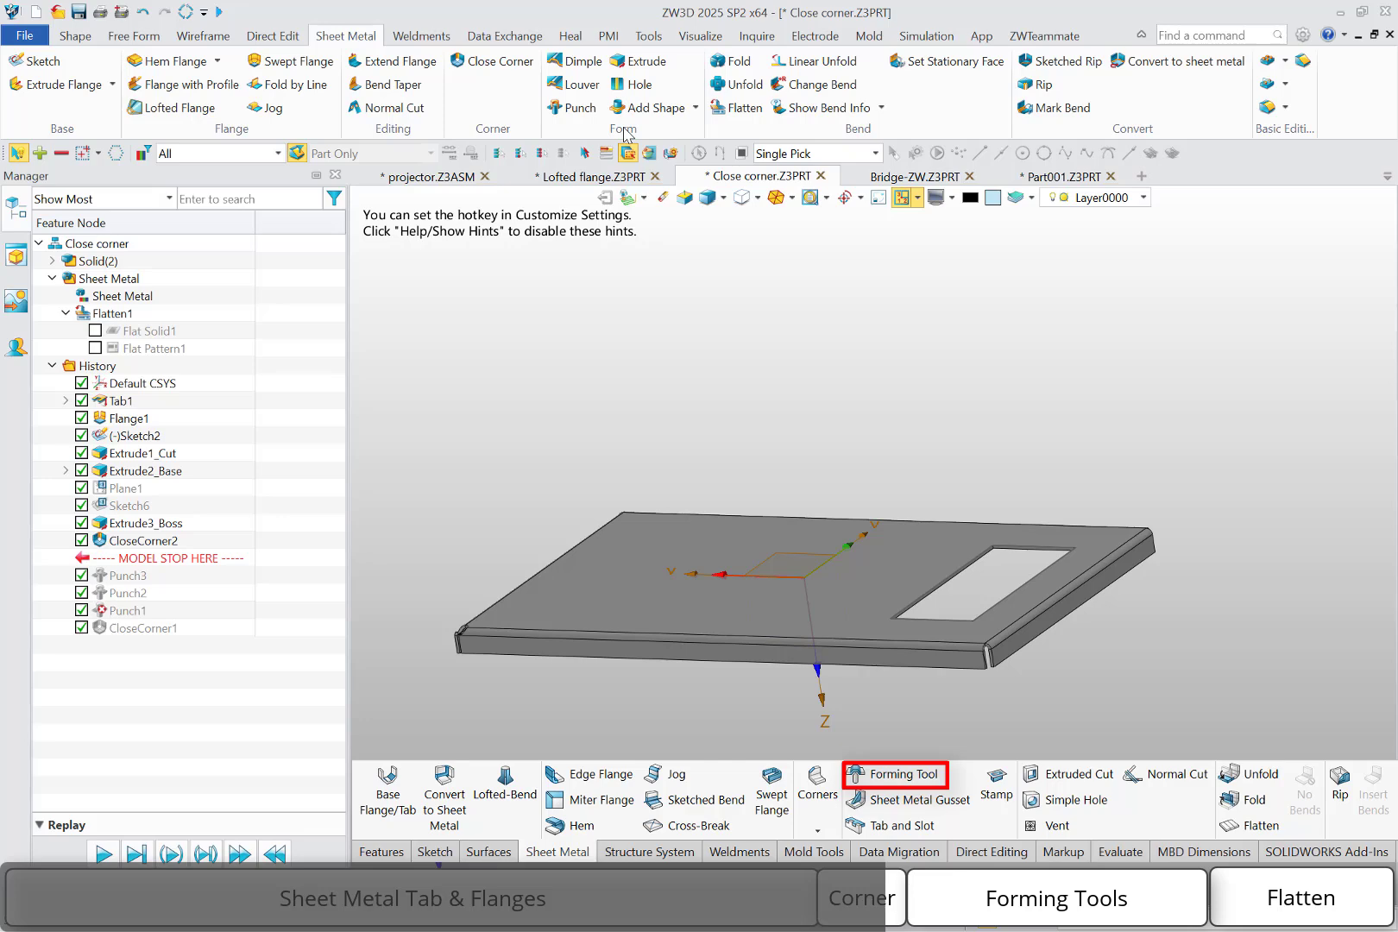
click(581, 85)
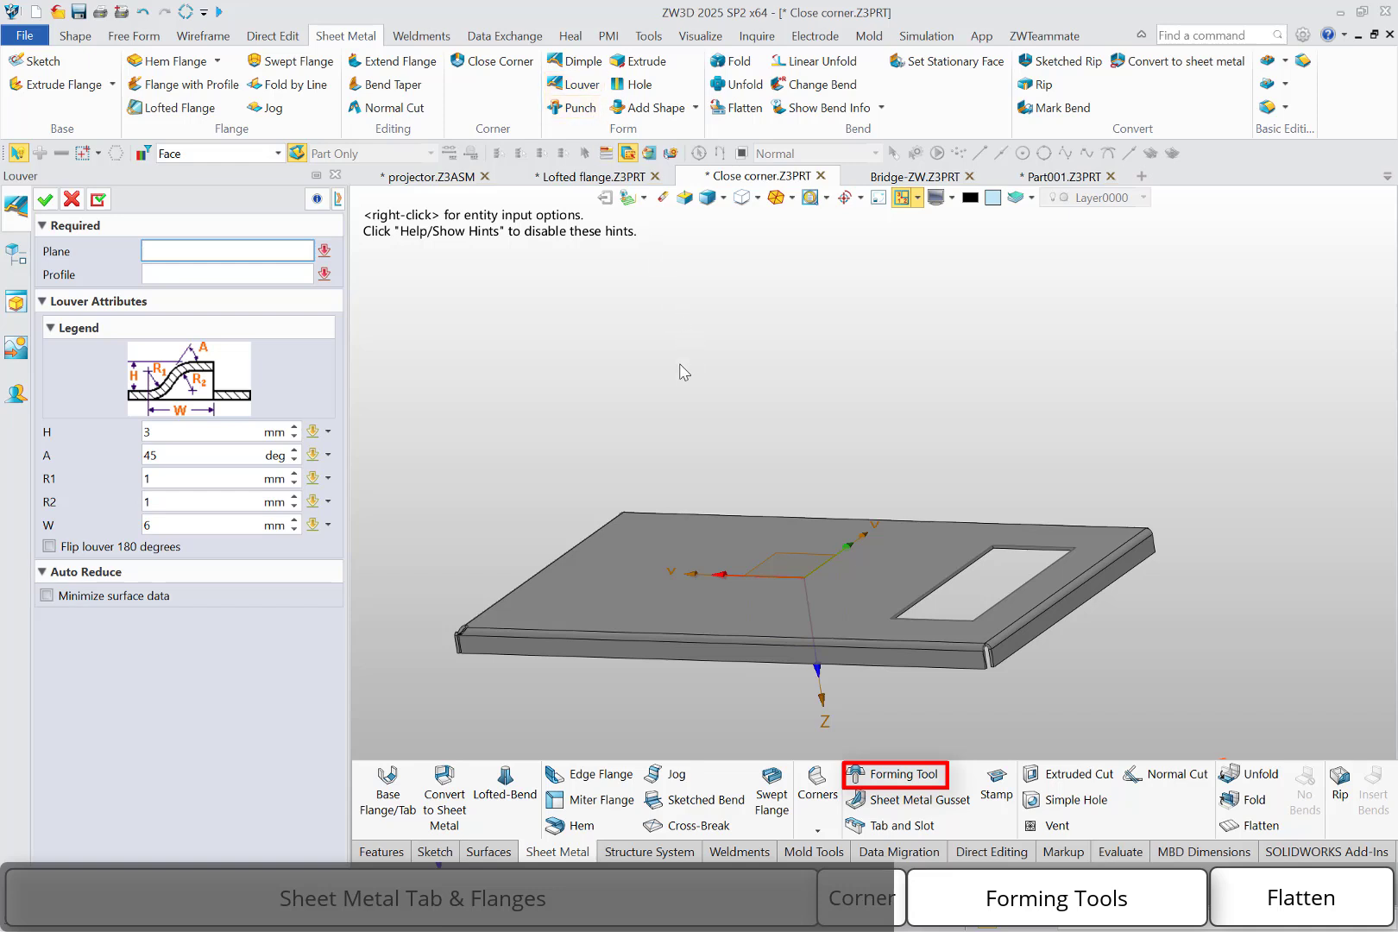
click(652, 555)
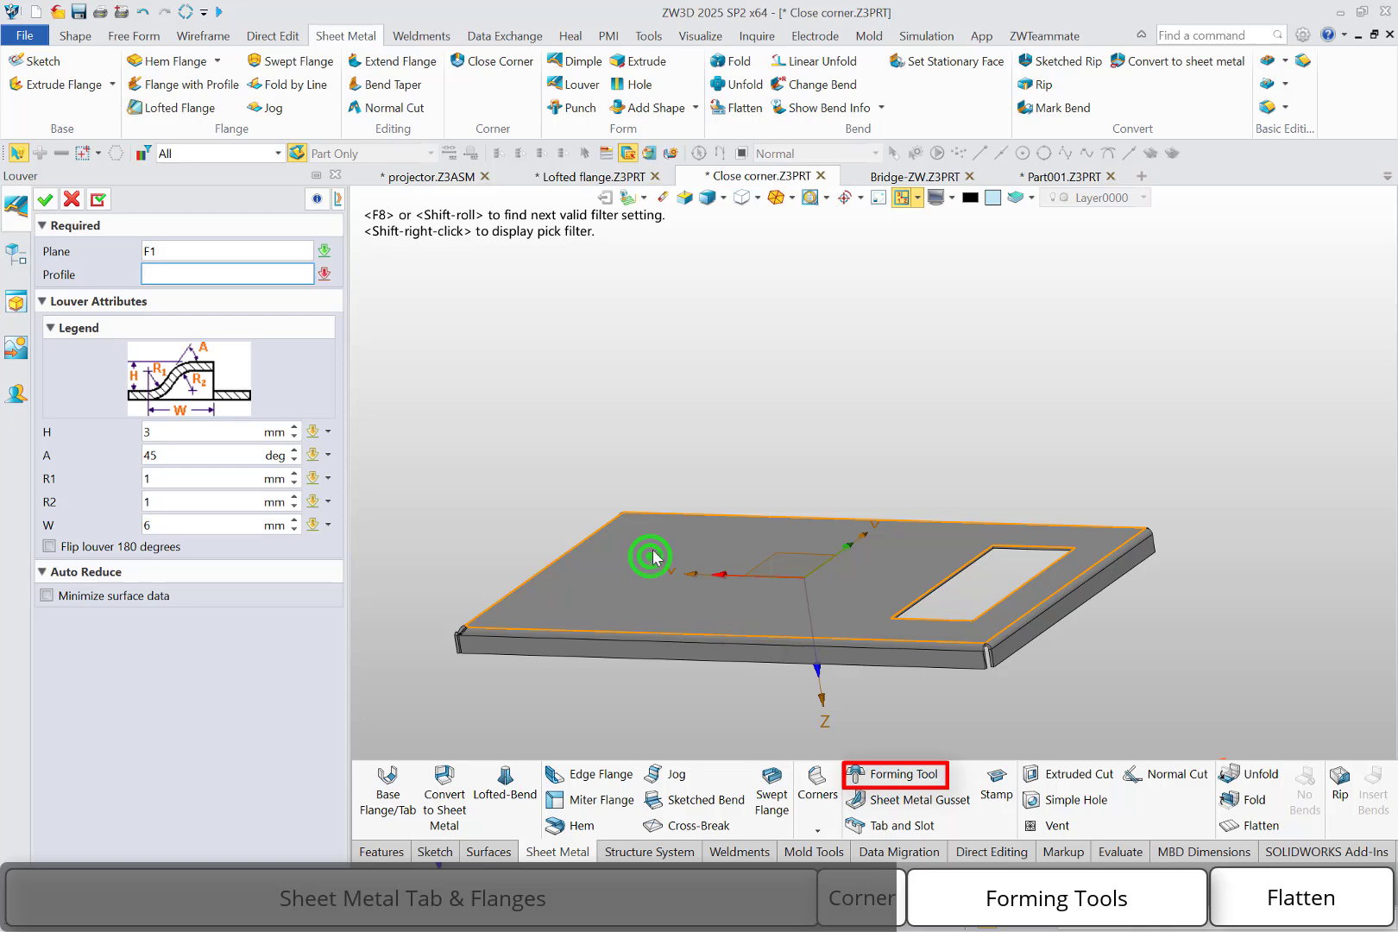
right_click(668, 466)
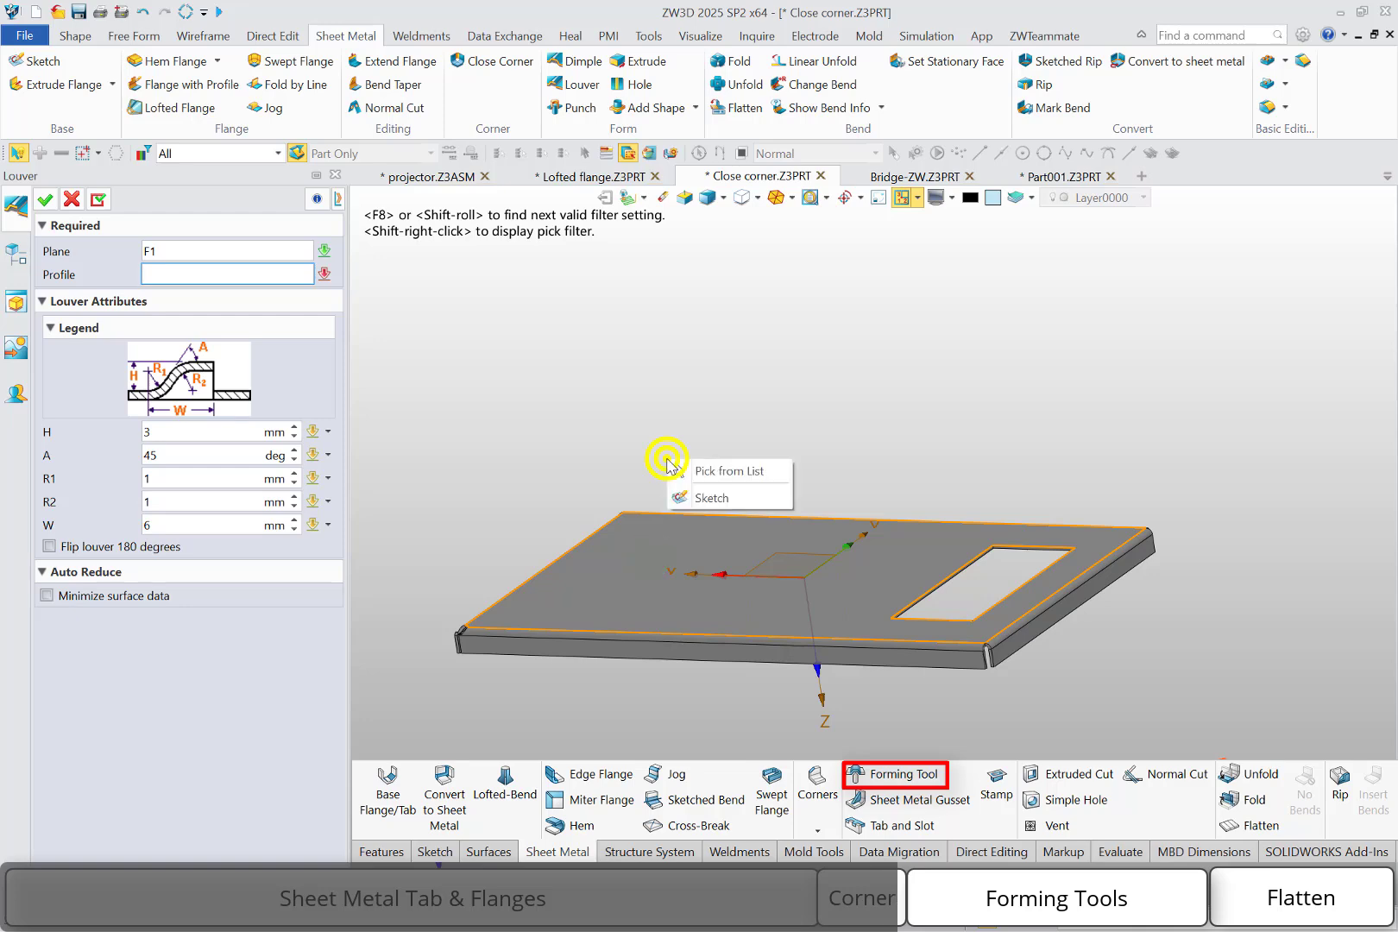
click(711, 498)
click(653, 572)
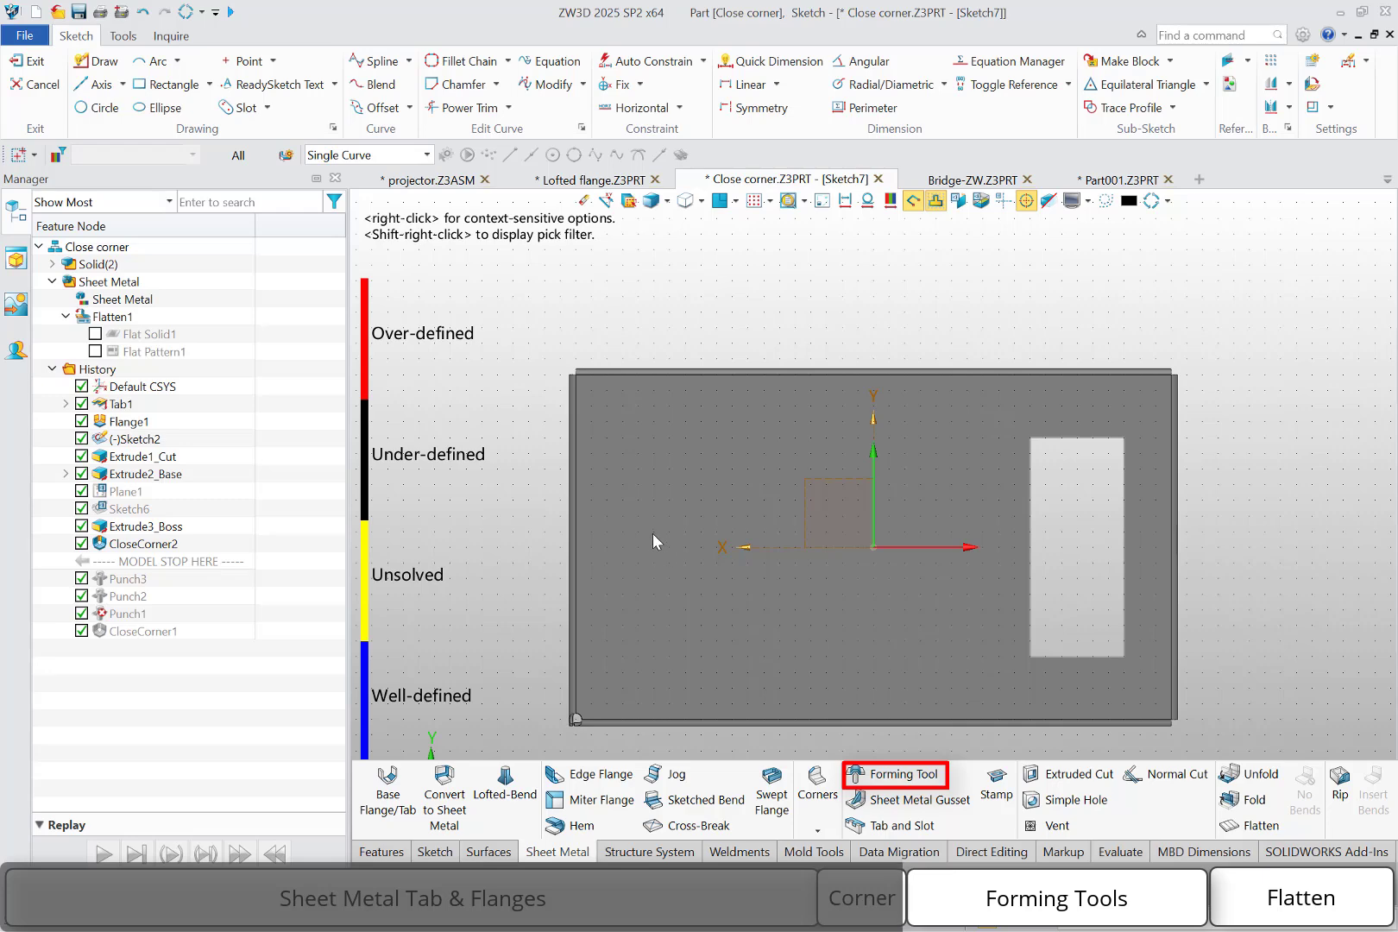
Sketch a vertical line from -75,20 to -75,-10, near the plate's short edge opposite the rectangular window
right_drag(652, 534, 725, 517)
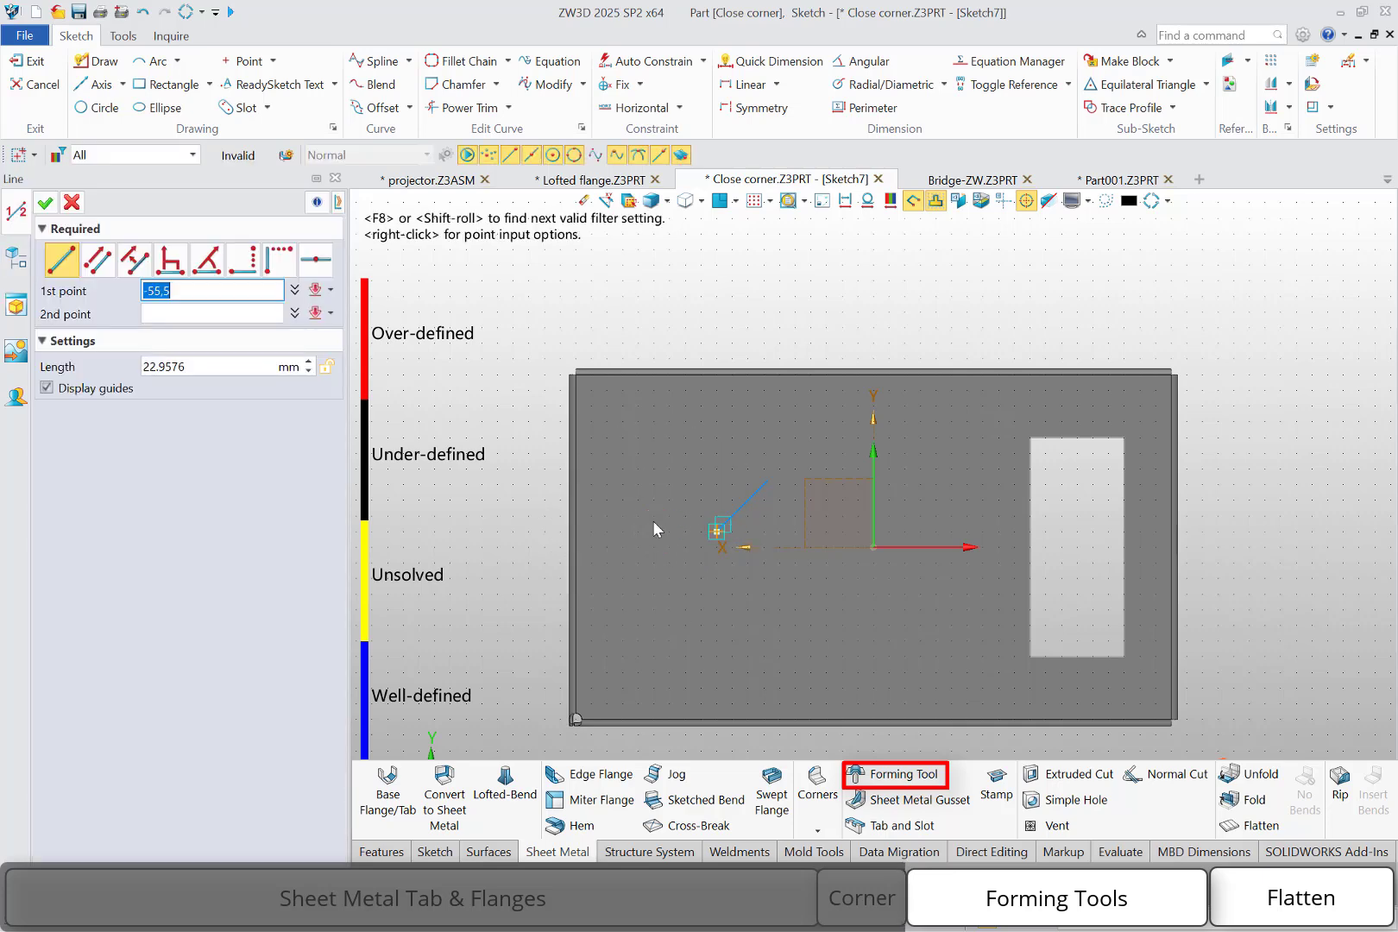
click(639, 484)
click(635, 571)
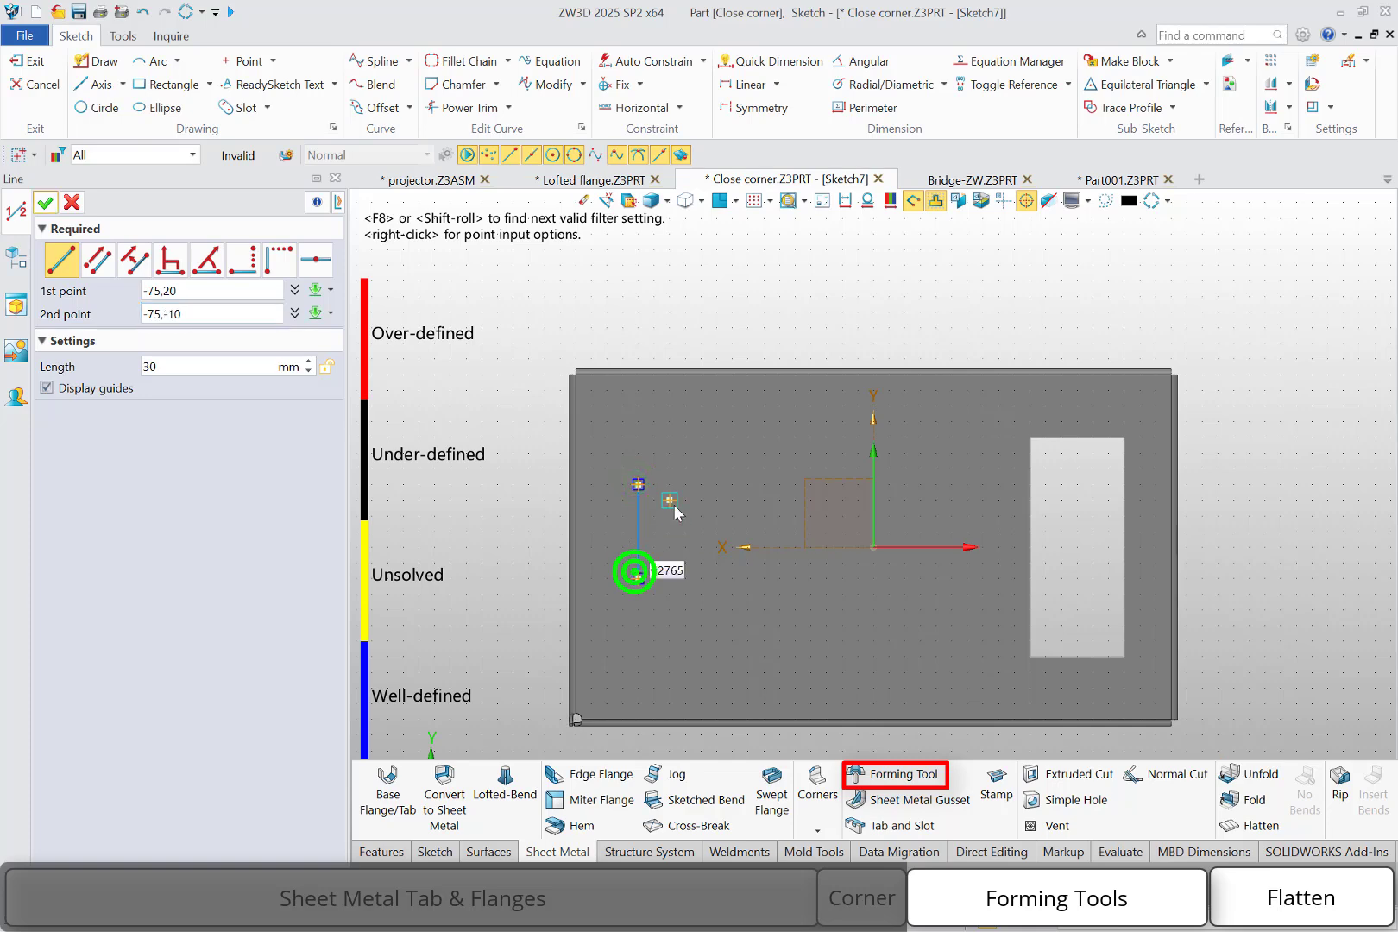
middle_click(673, 503)
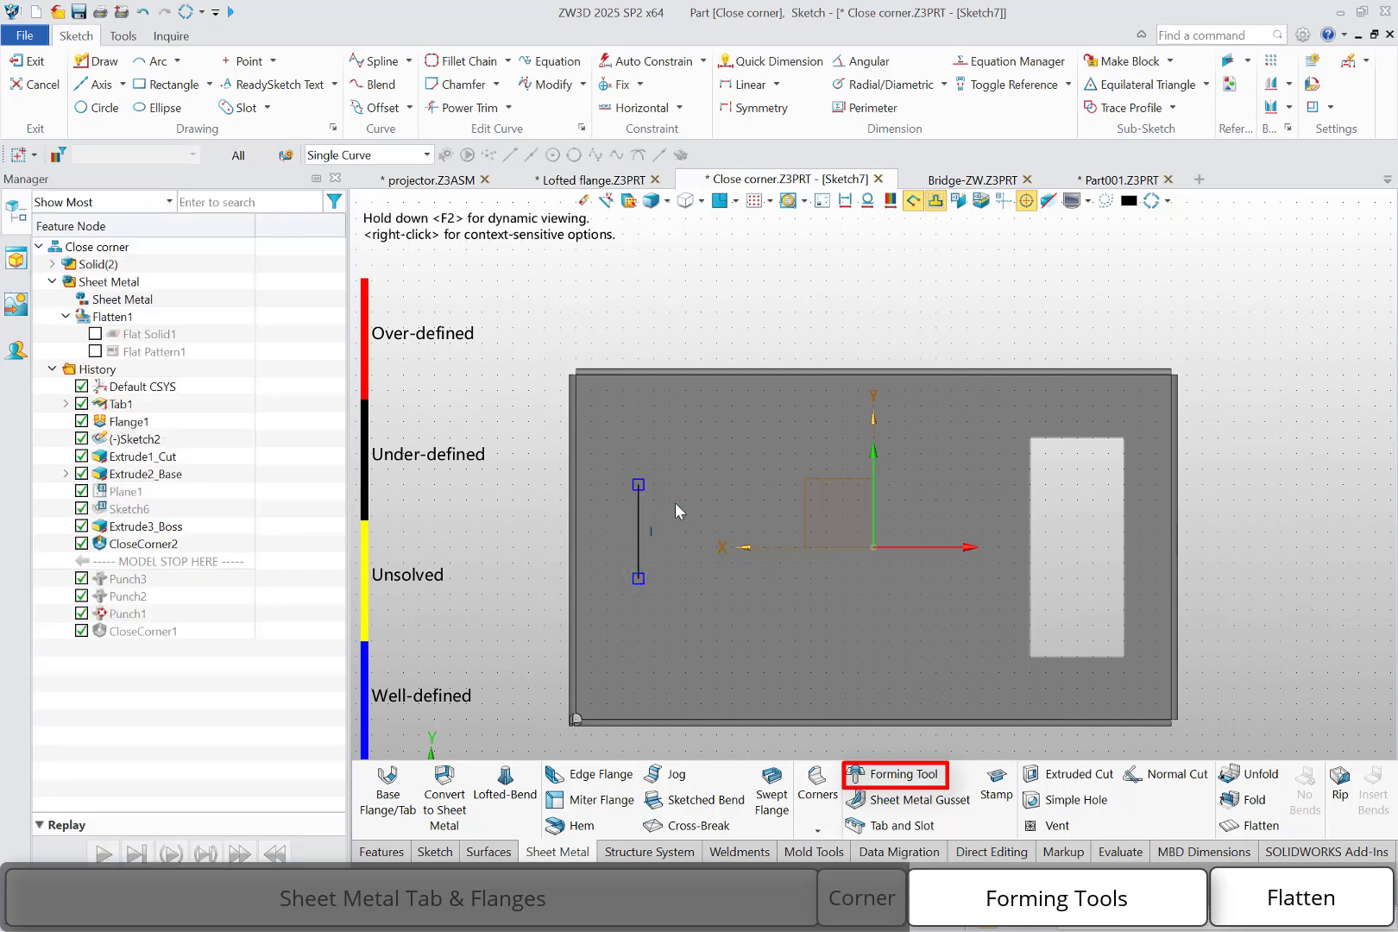
Dimension the louver line 15 mm from the plate's nearest short edge
right_click(675, 502)
click(725, 515)
click(640, 509)
click(577, 514)
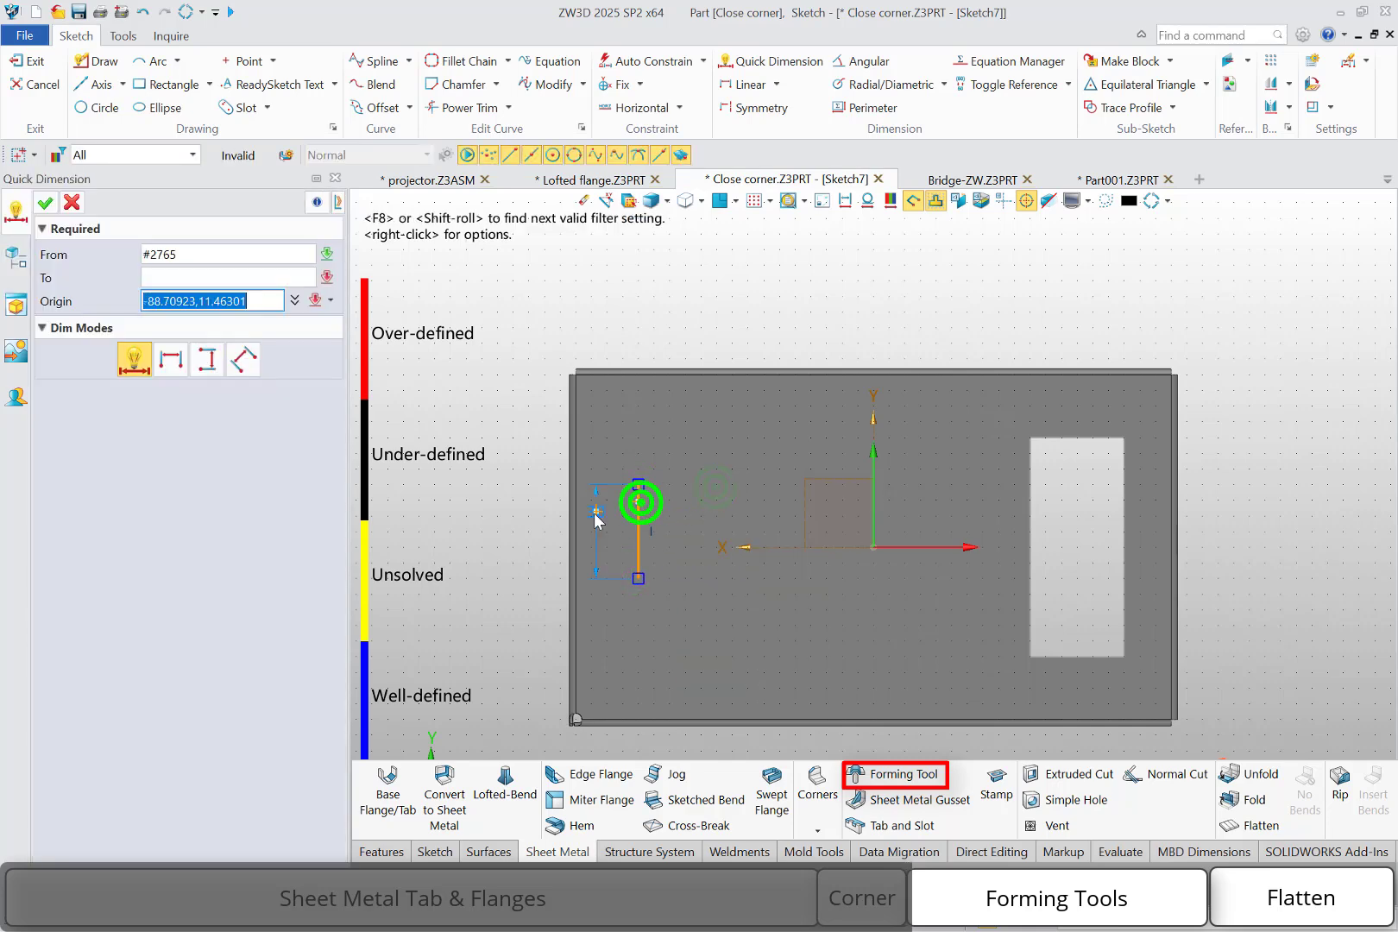
click(609, 338)
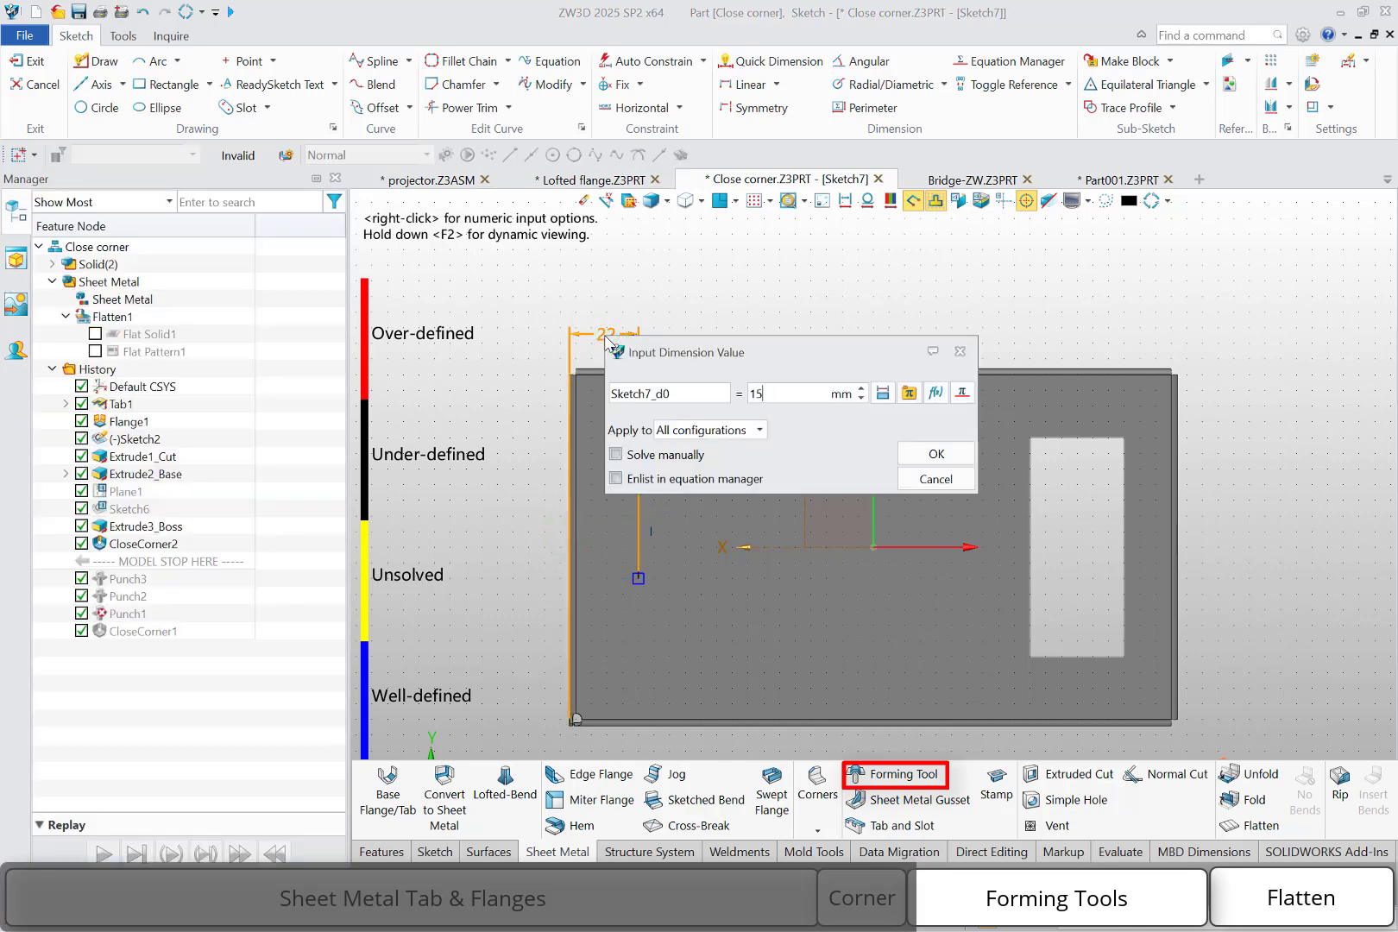
text(15)
key(Return)
Set the louver line's length to 25 mm
click(618, 505)
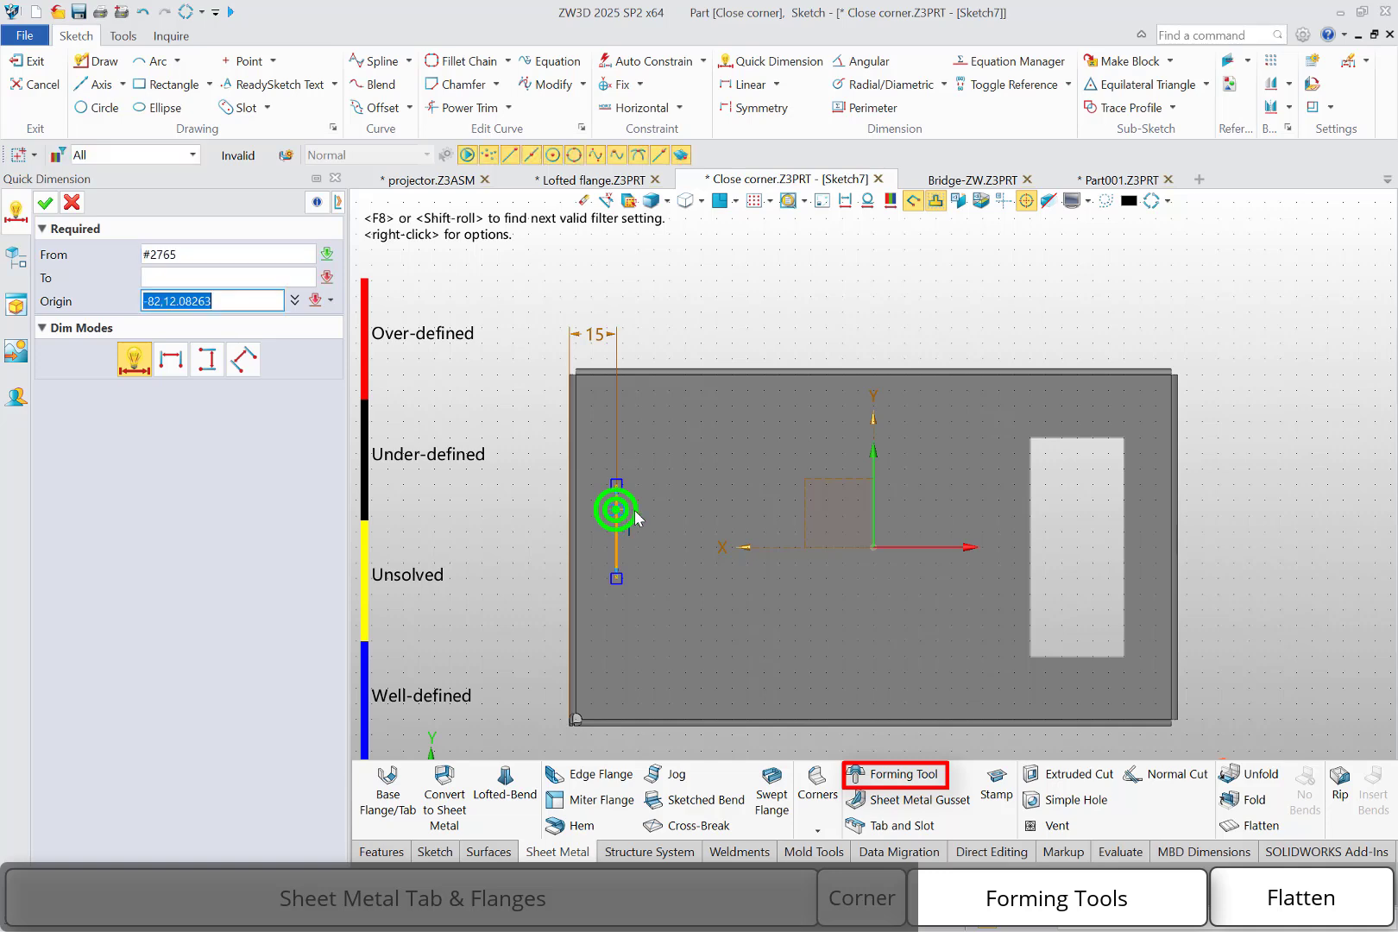
click(659, 537)
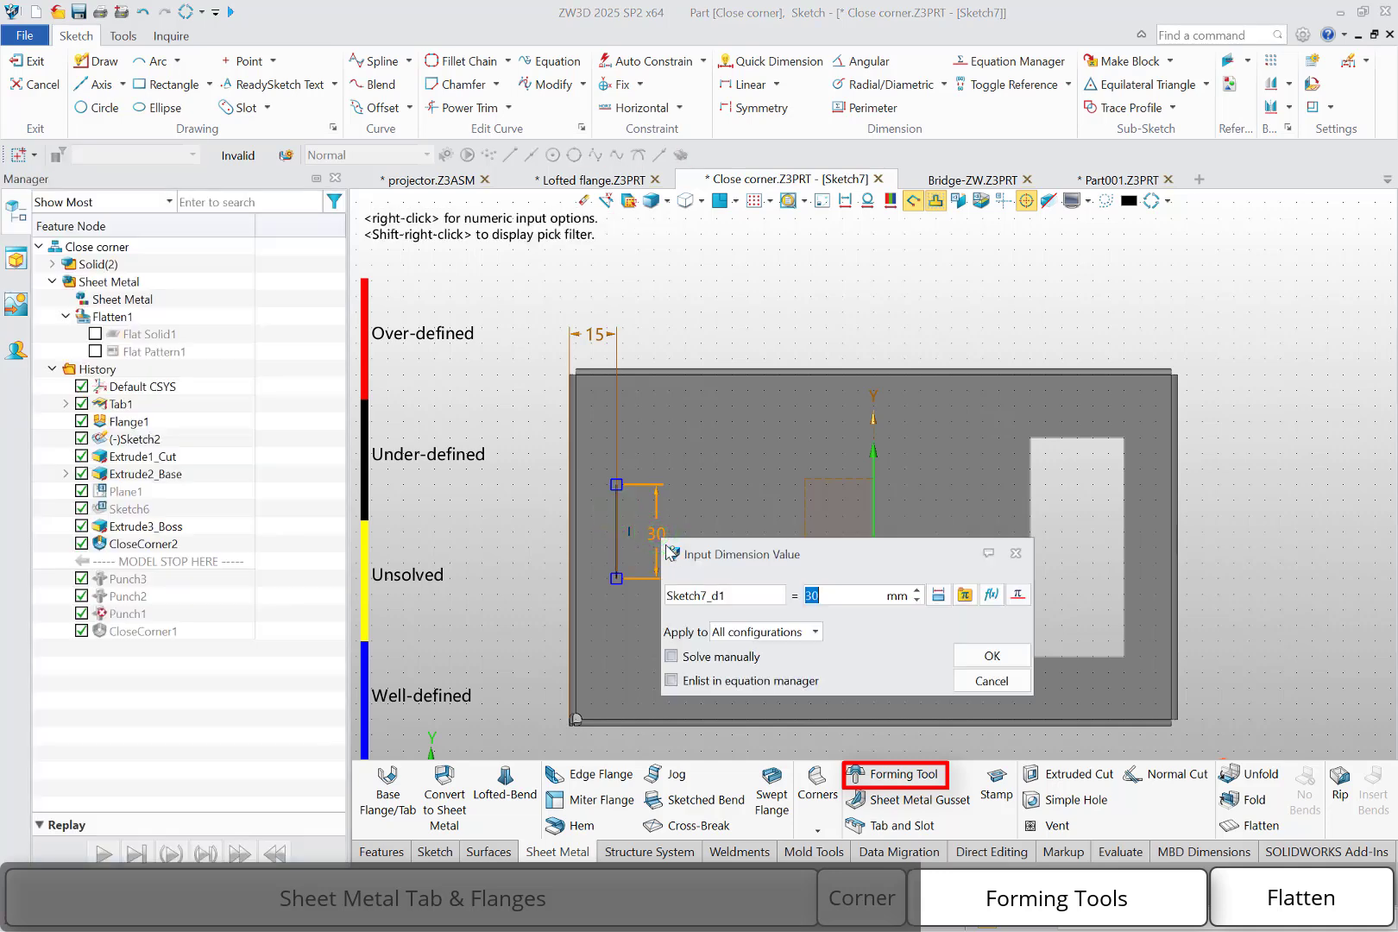
text(25)
key(Return)
key(Escape)
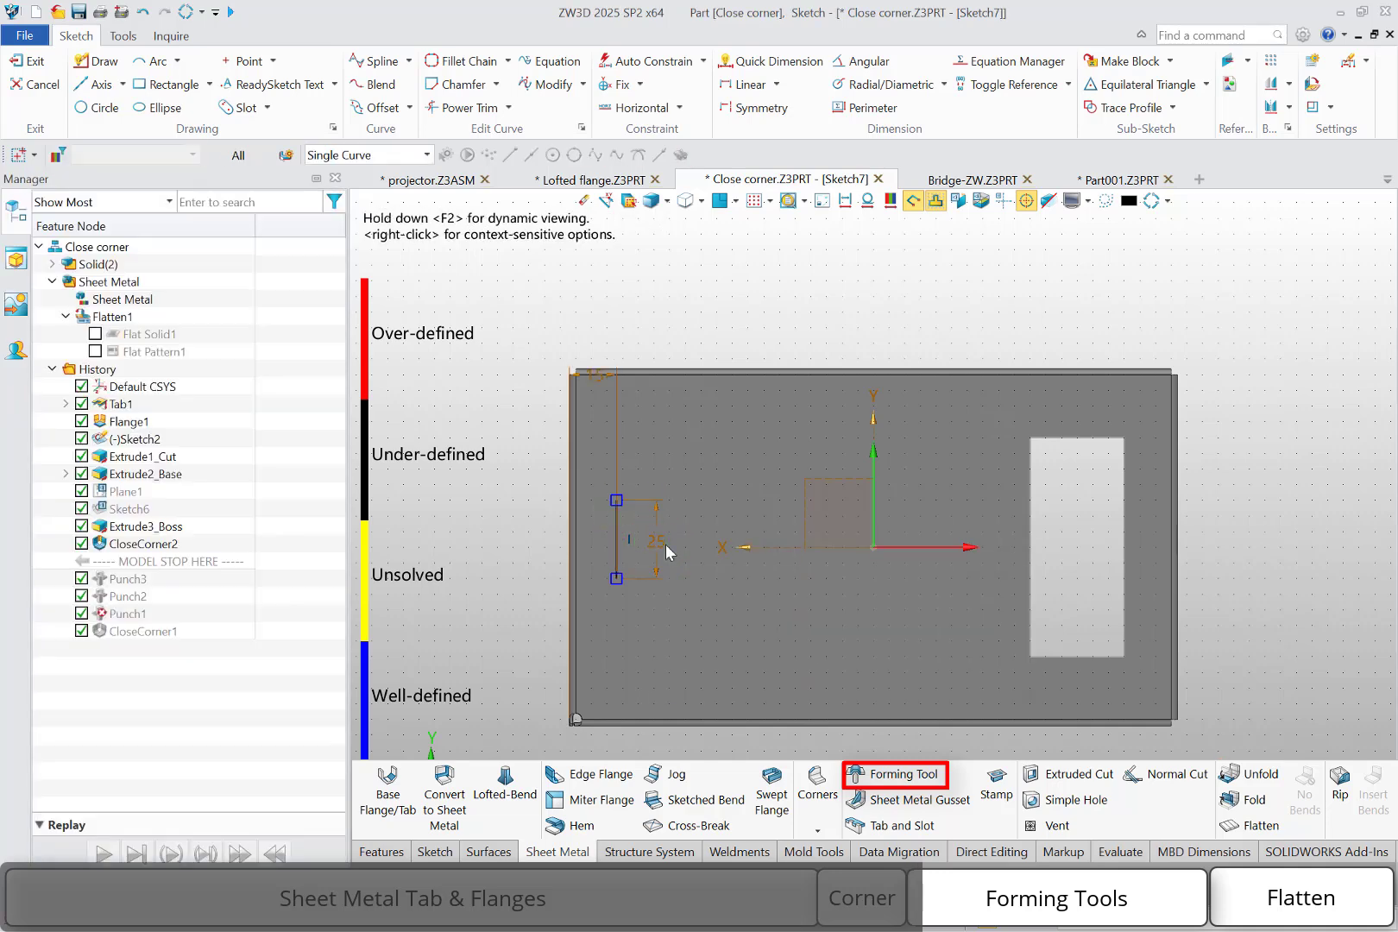
Exit the profile sketch and create the louver with H 3 mm, A 45 deg, R1 and R2 1 mm and W 6 mm
right_click(690, 313)
click(881, 292)
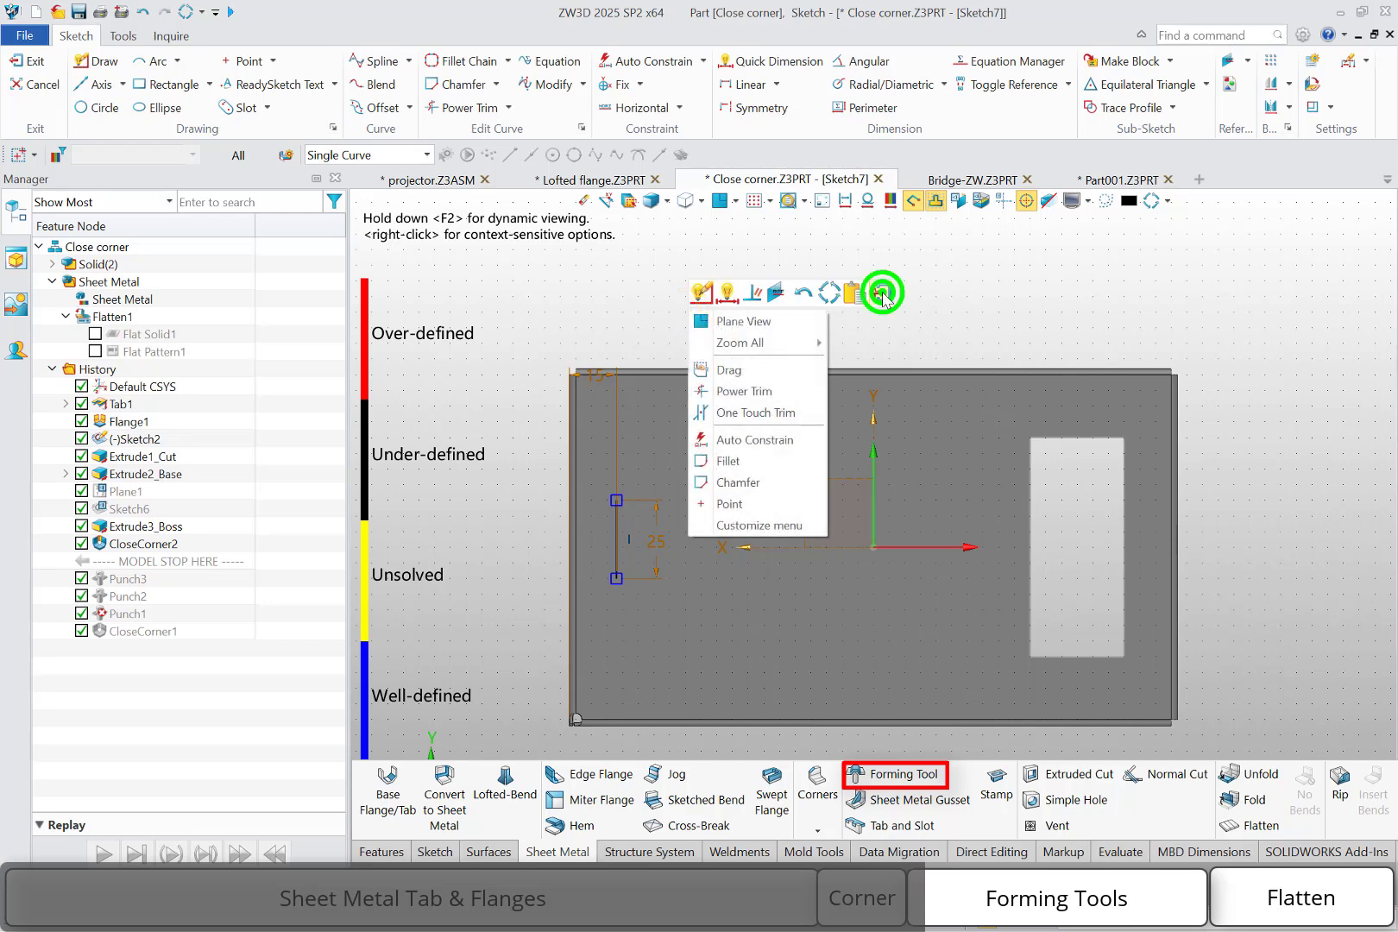
click(856, 567)
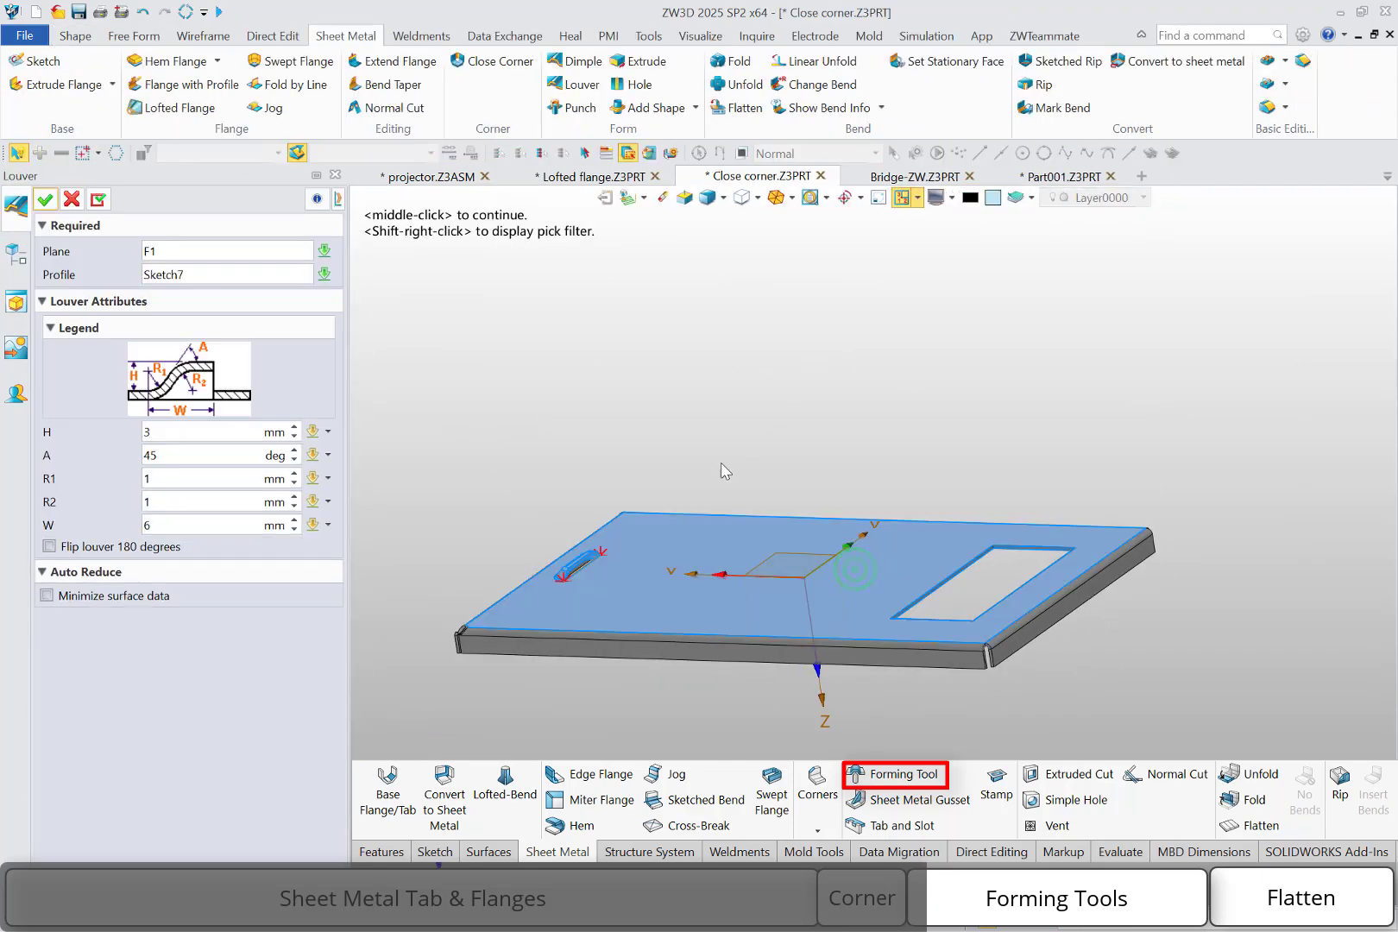
scroll(553, 542, up, 5)
middle_drag(516, 458, 518, 457)
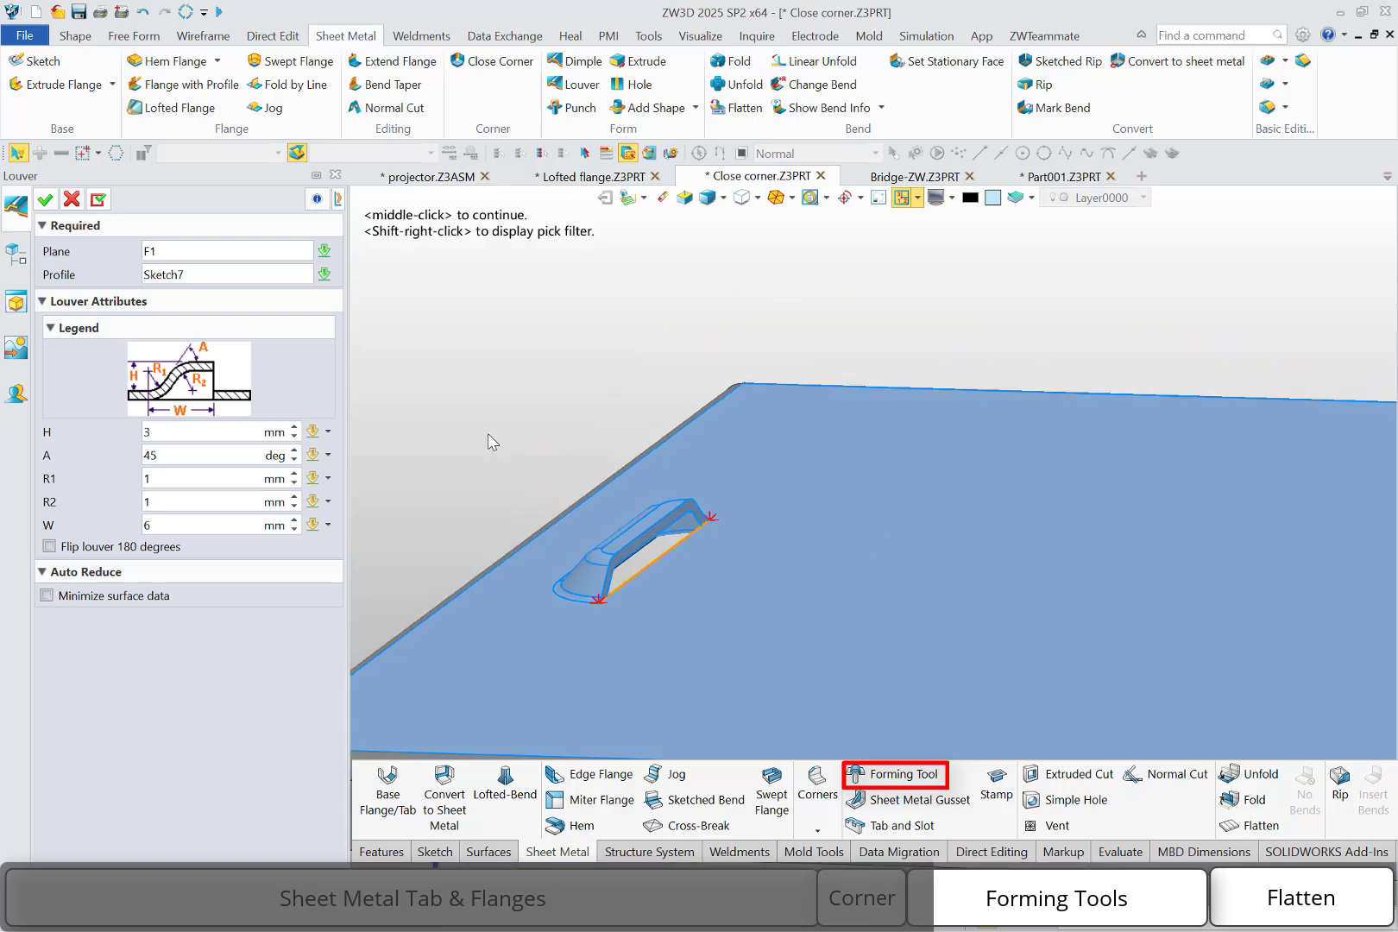
click(45, 200)
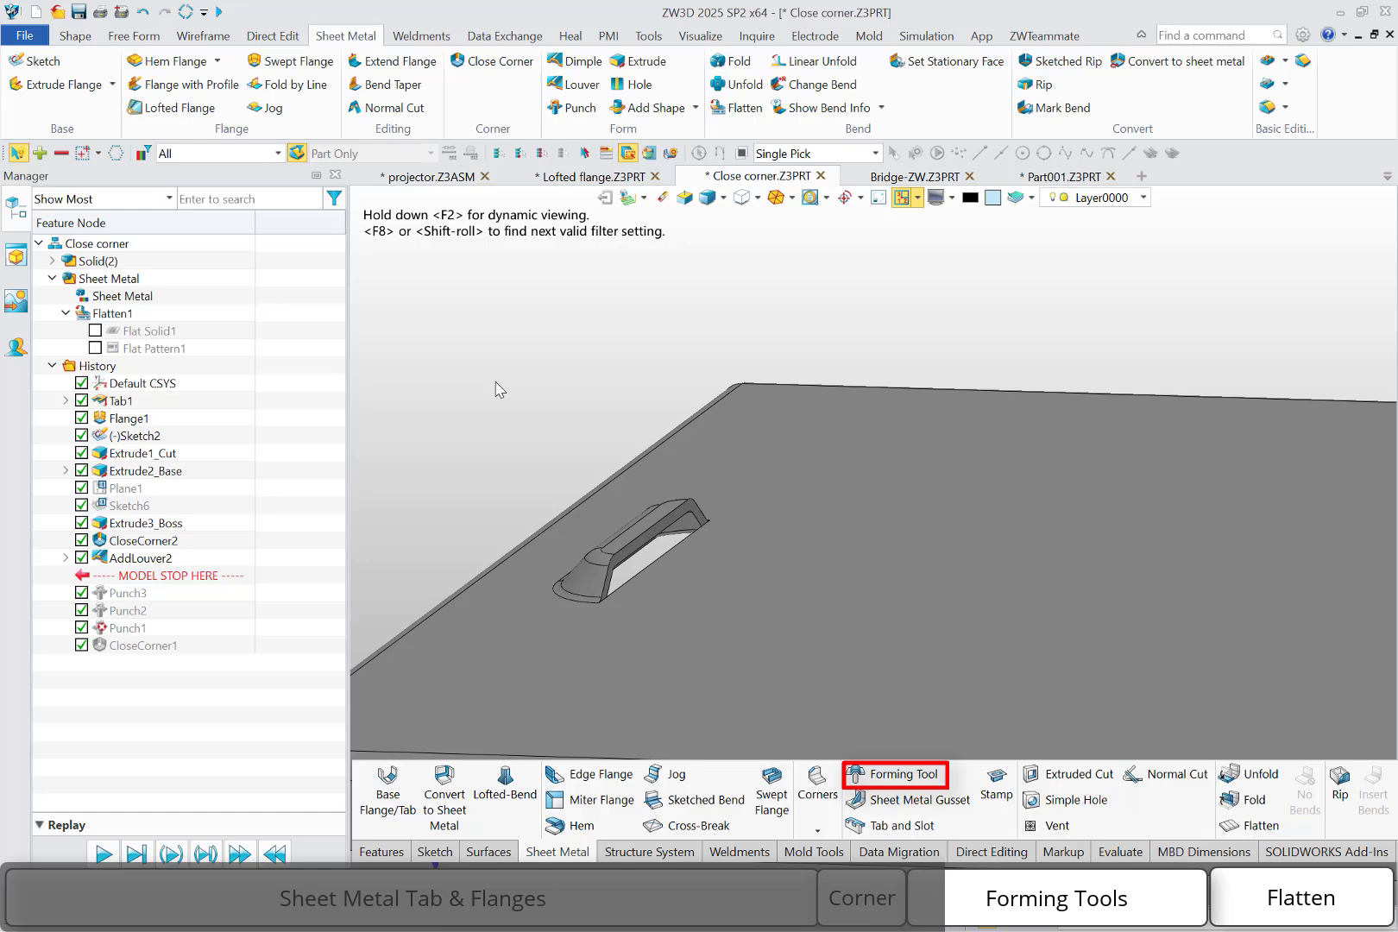
Create a linear pattern of the louver along the plate's long edge, with 4 instances spaced 15 mm apart
right_click(495, 383)
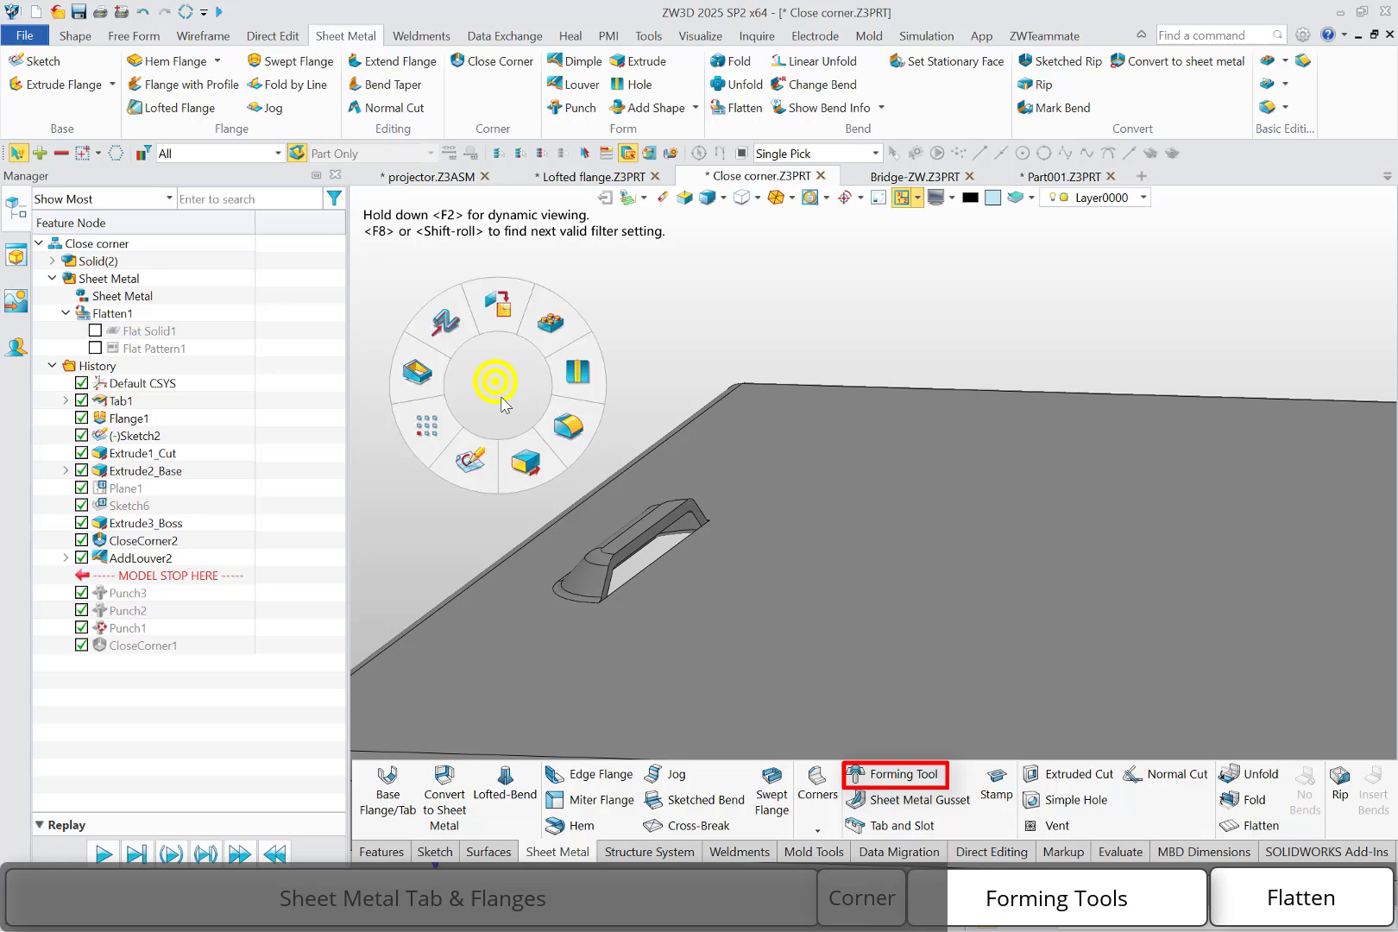
click(551, 322)
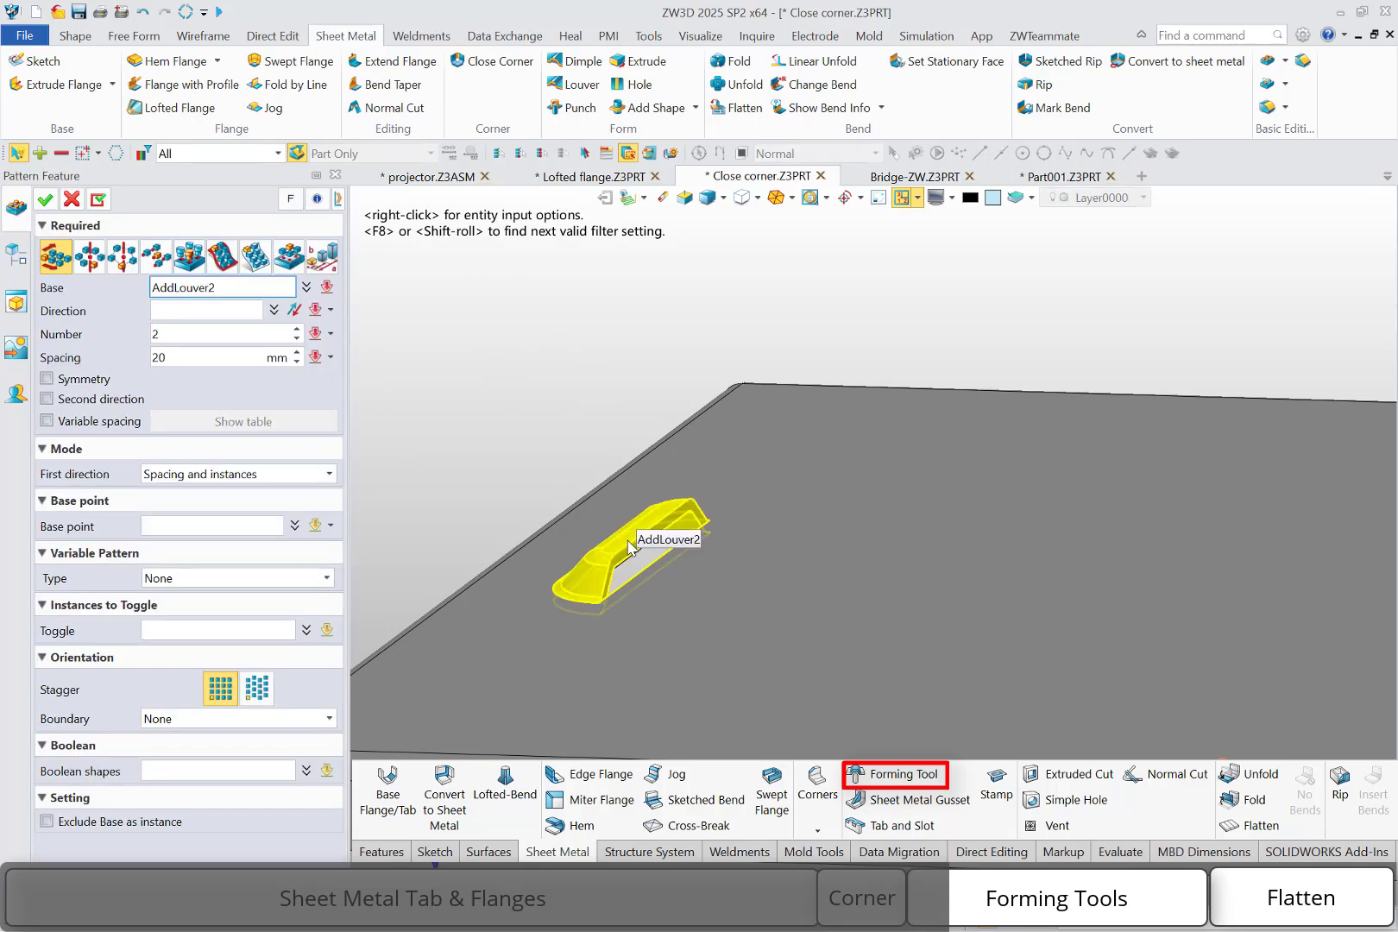
click(628, 542)
click(210, 310)
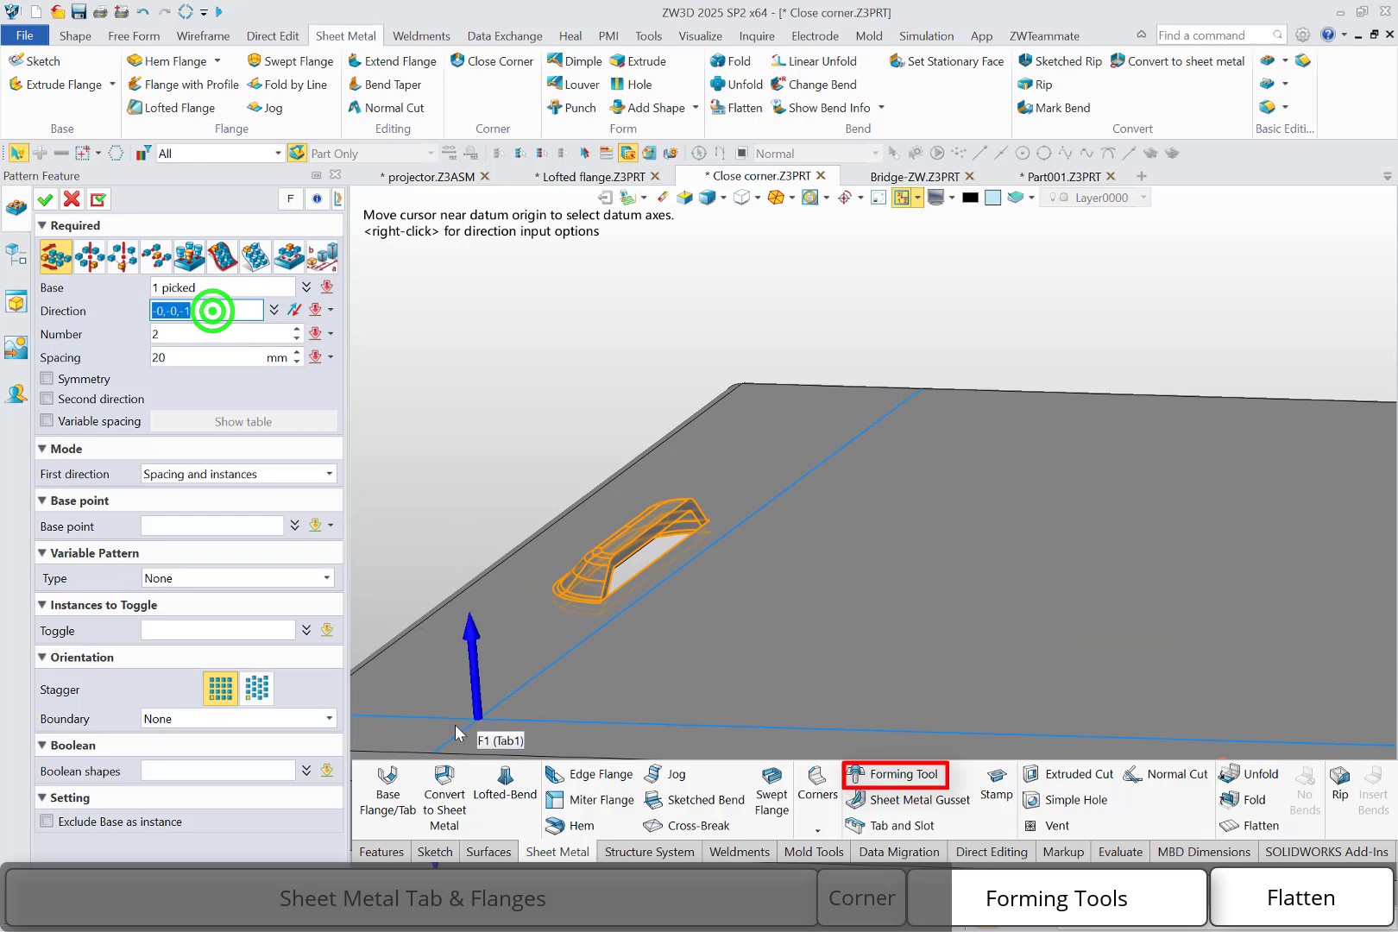
click(409, 757)
scroll(616, 588, down, 5)
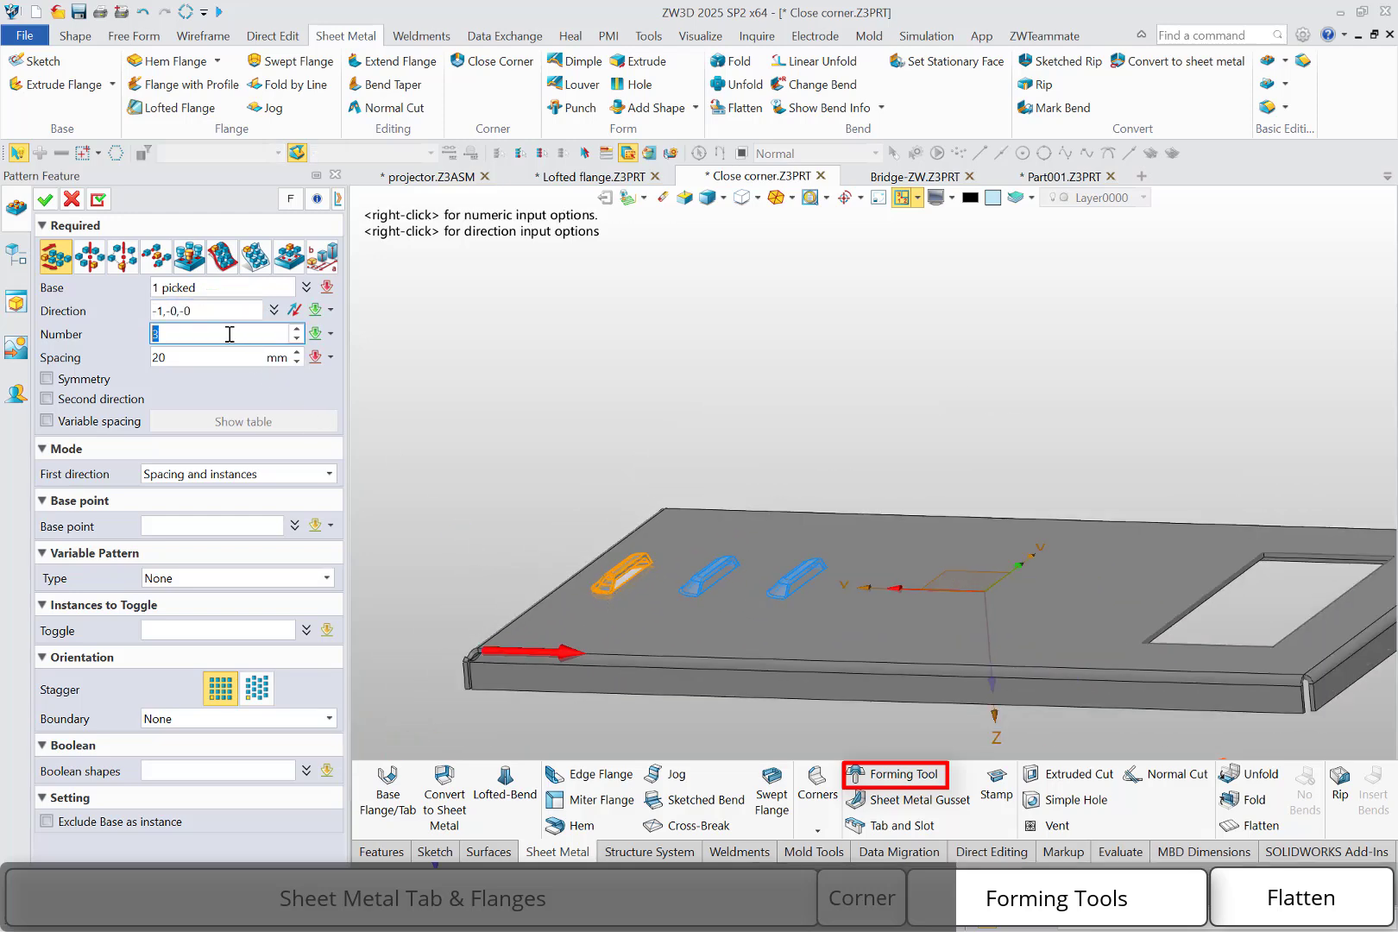
click(187, 358)
text(1)
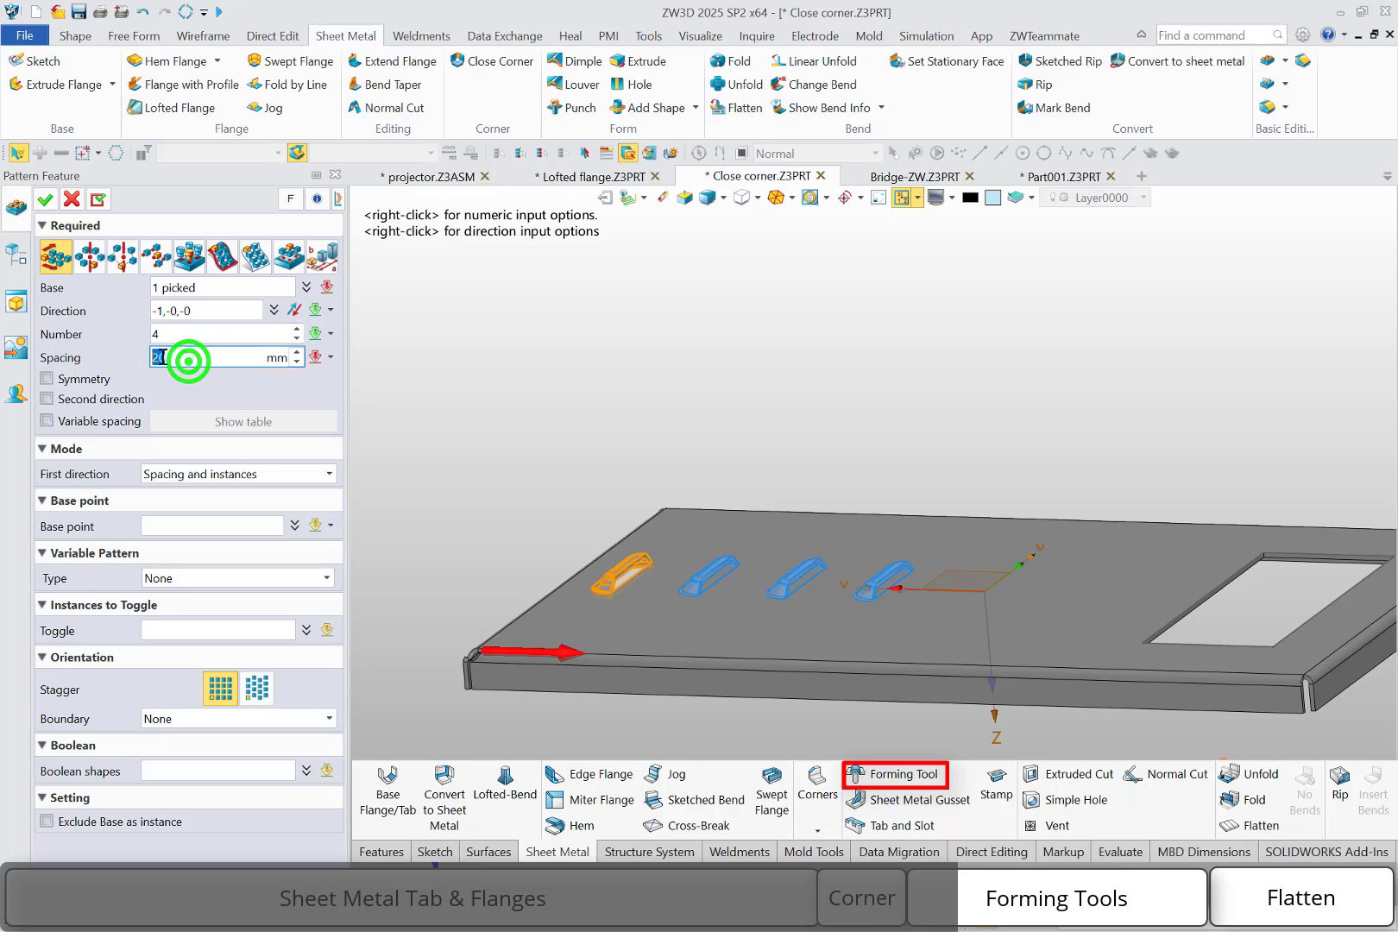
text(5)
click(45, 200)
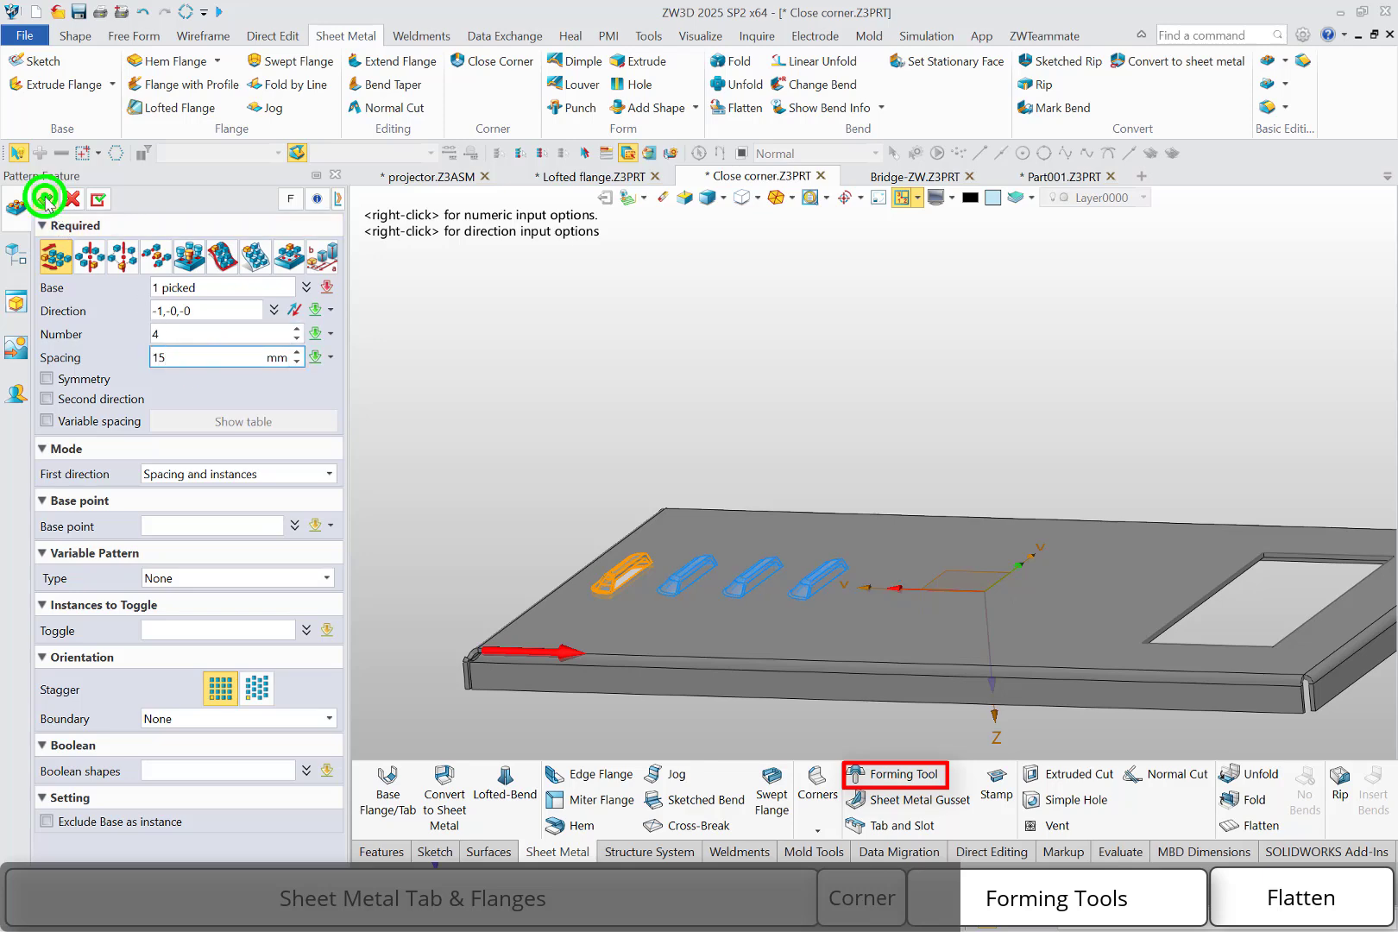
mouse_move(649, 462)
middle_down()
mouse_move(612, 367)
mouse_move(624, 427)
mouse_move(589, 481)
middle_up()
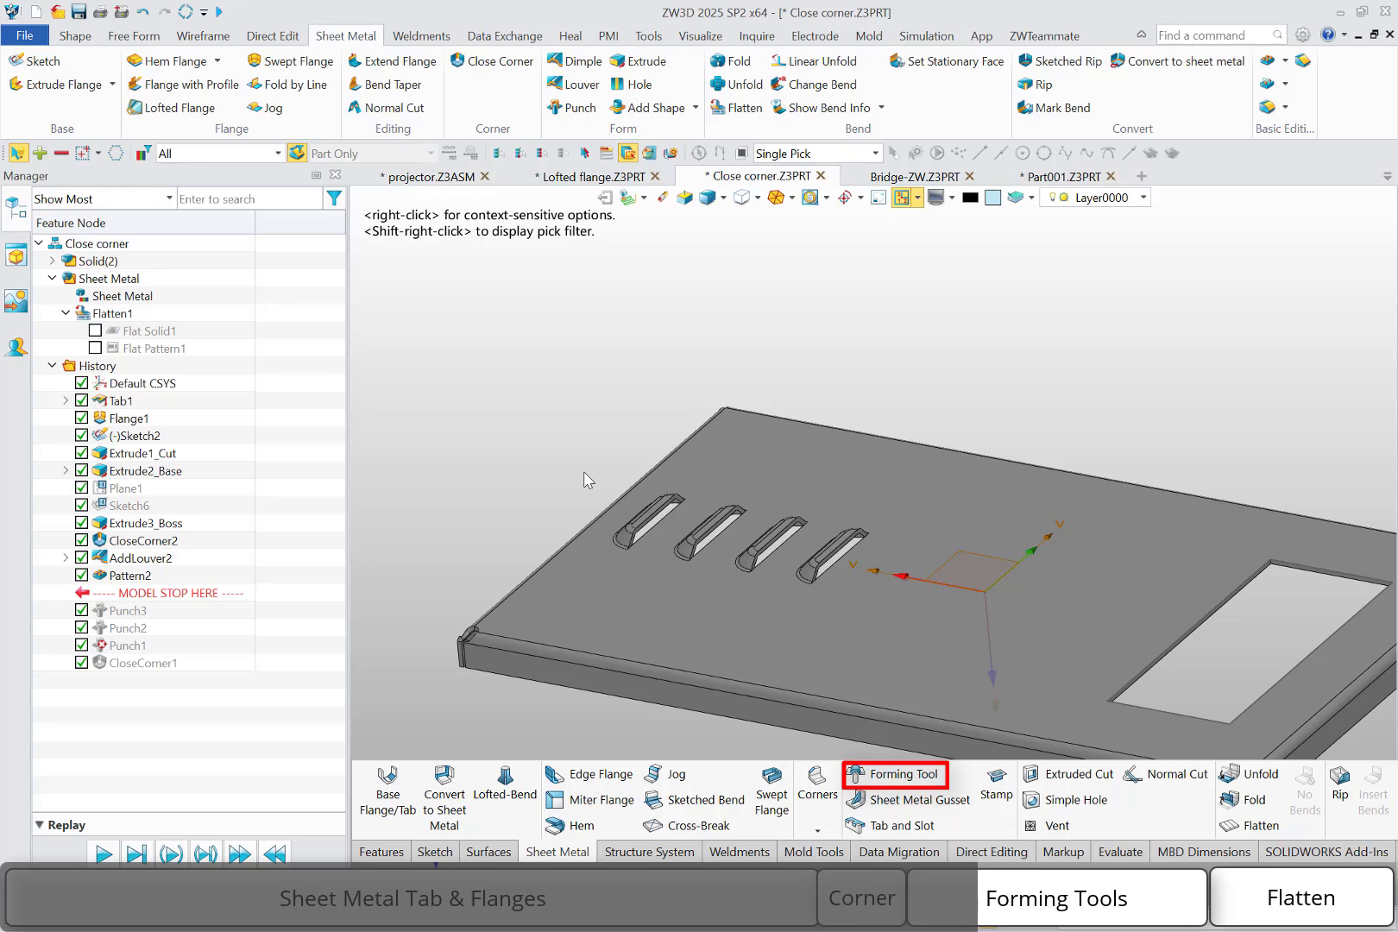
click(578, 112)
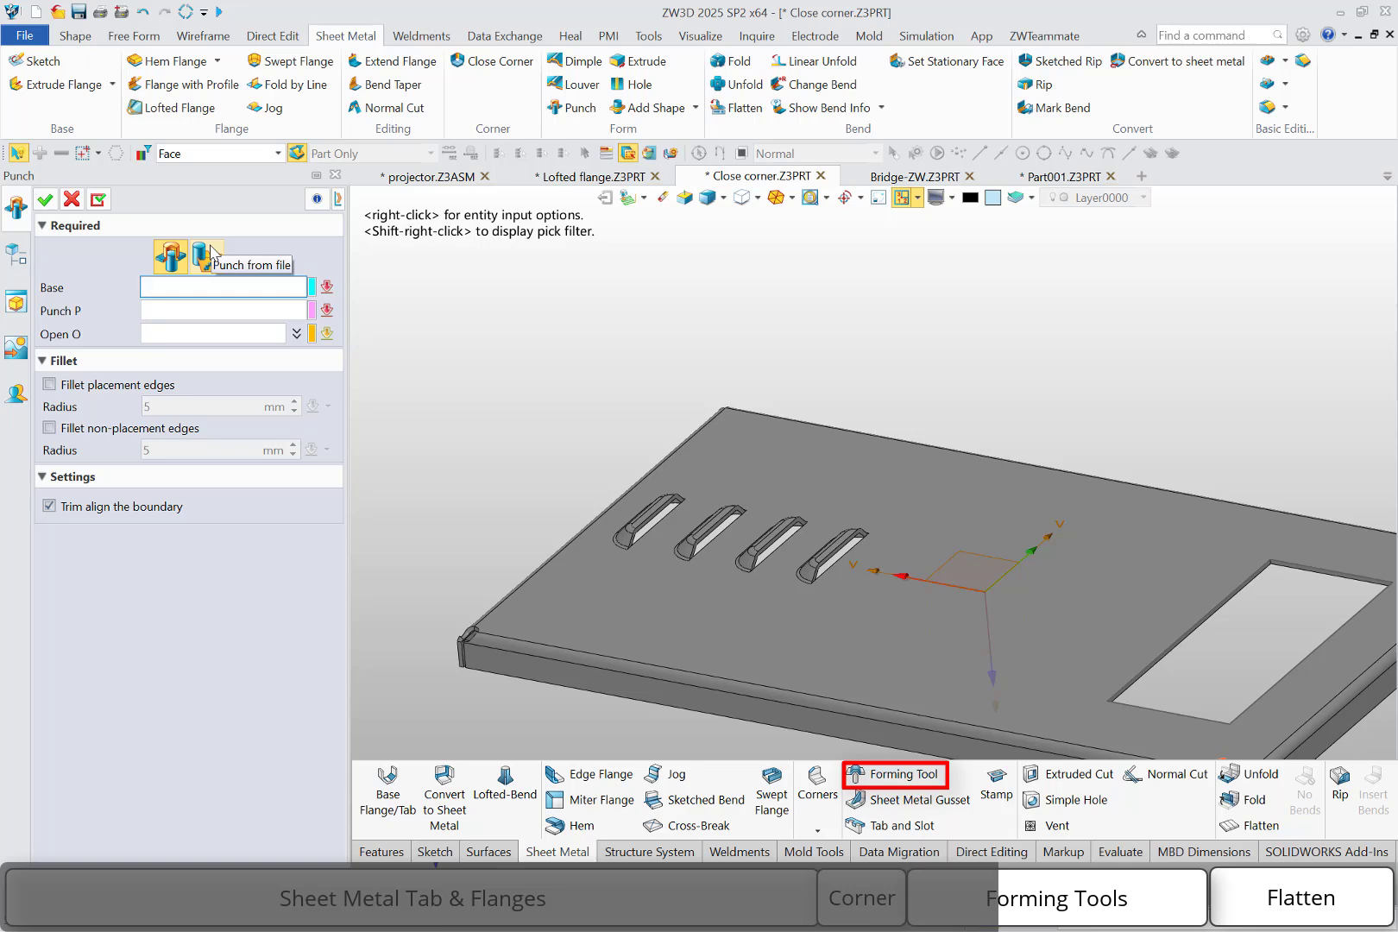
click(72, 200)
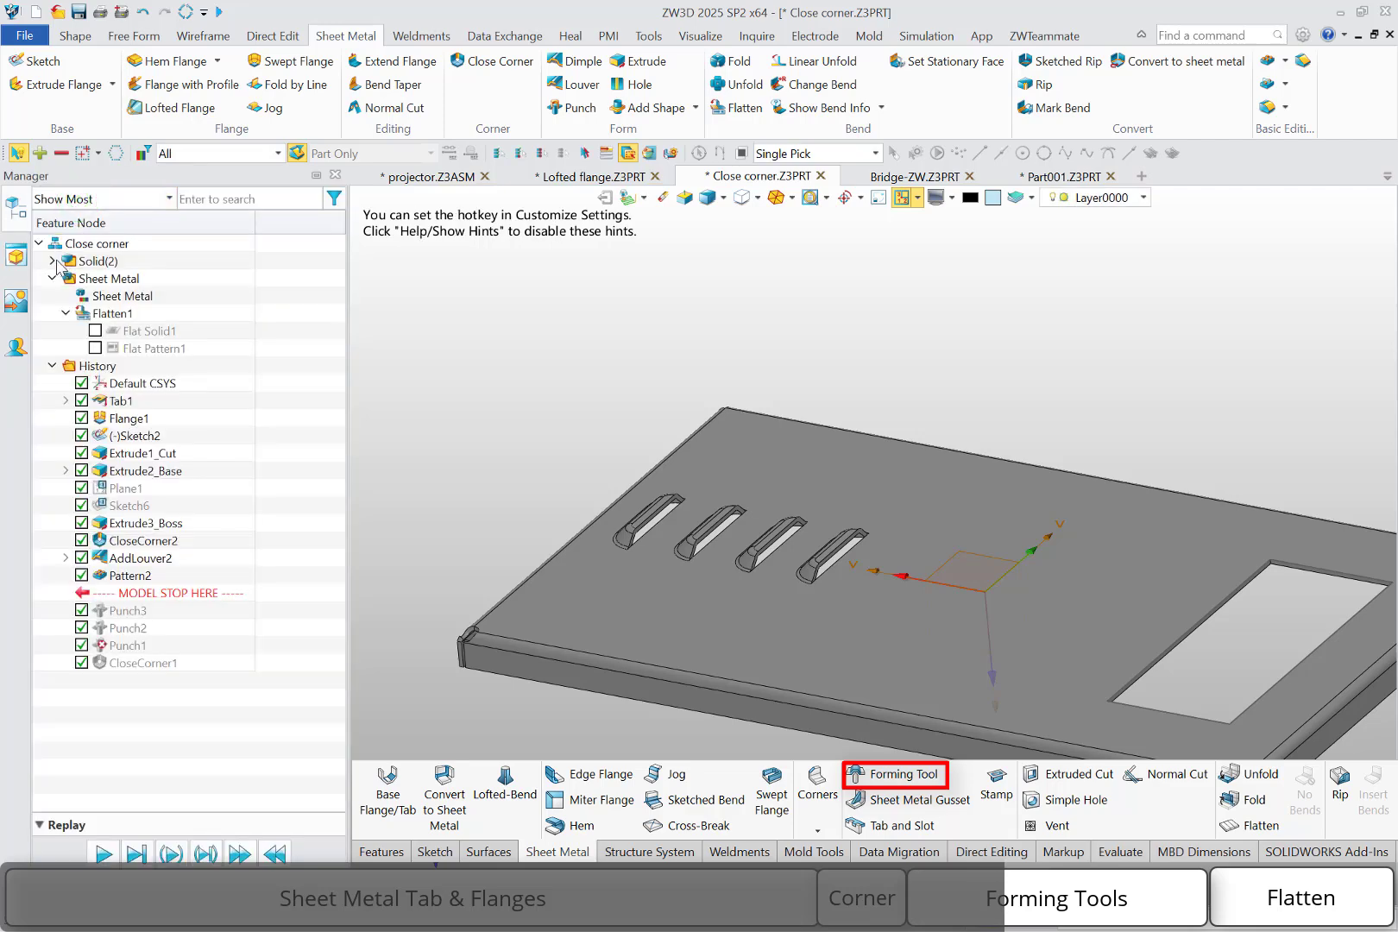
Show the hidden Extrude2_Base solid and set up a Punch with the plate's underside as base and that solid as punch
click(54, 261)
click(79, 296)
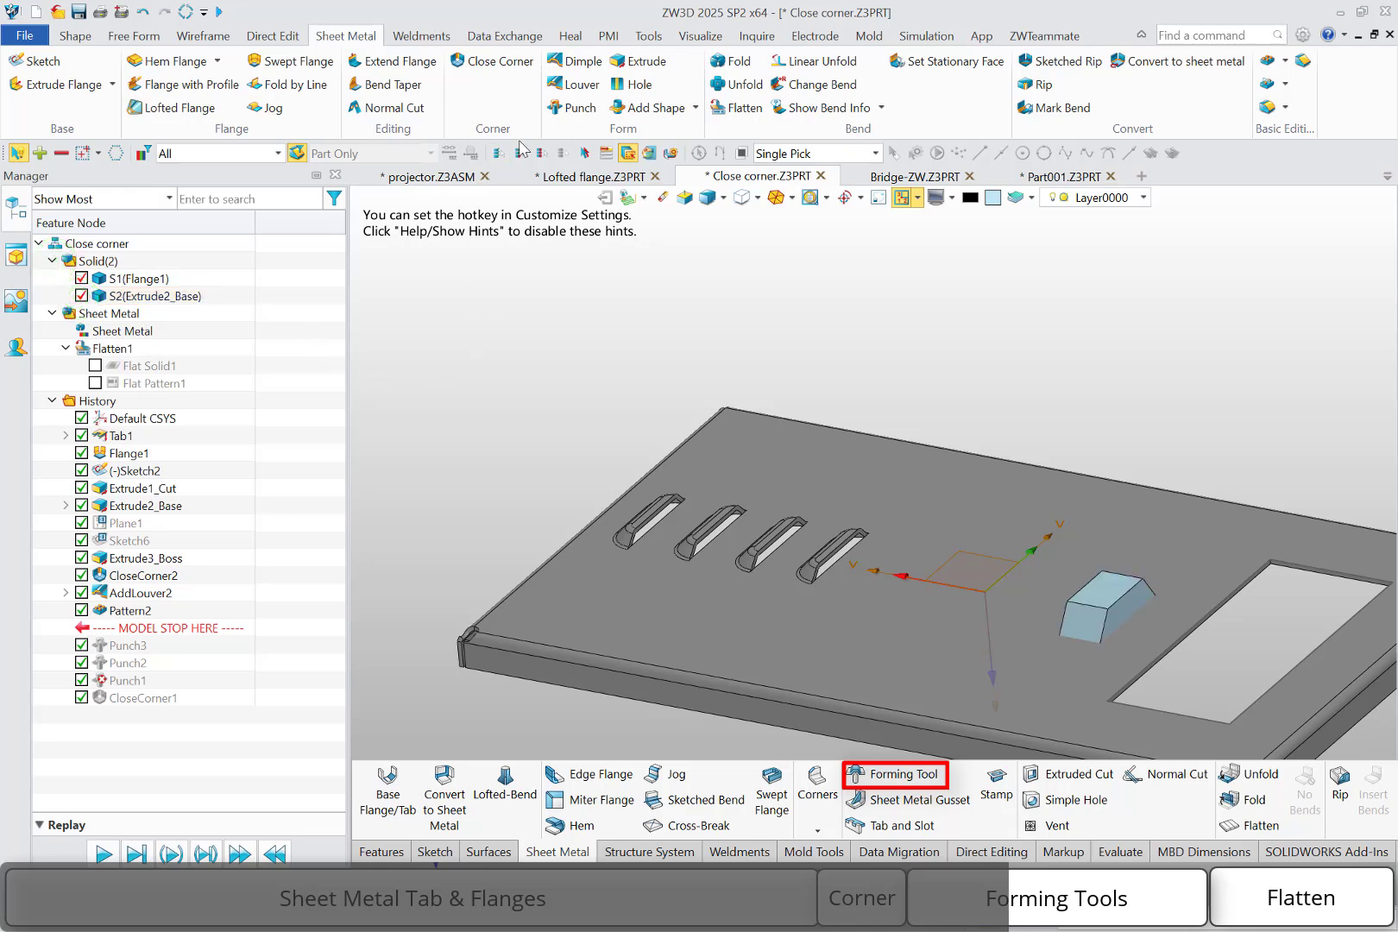
click(559, 105)
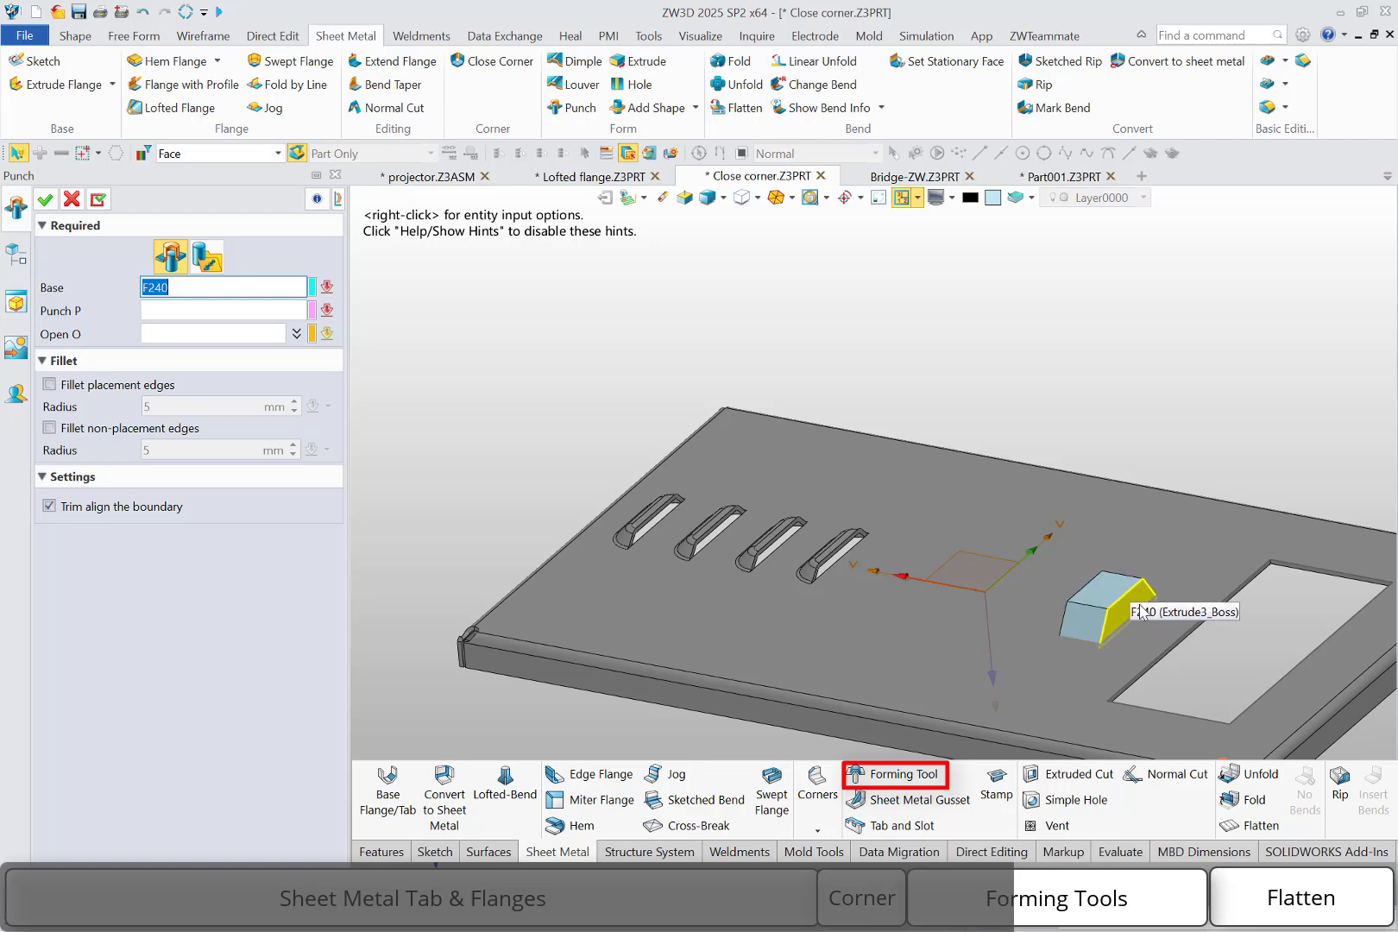
click(1024, 682)
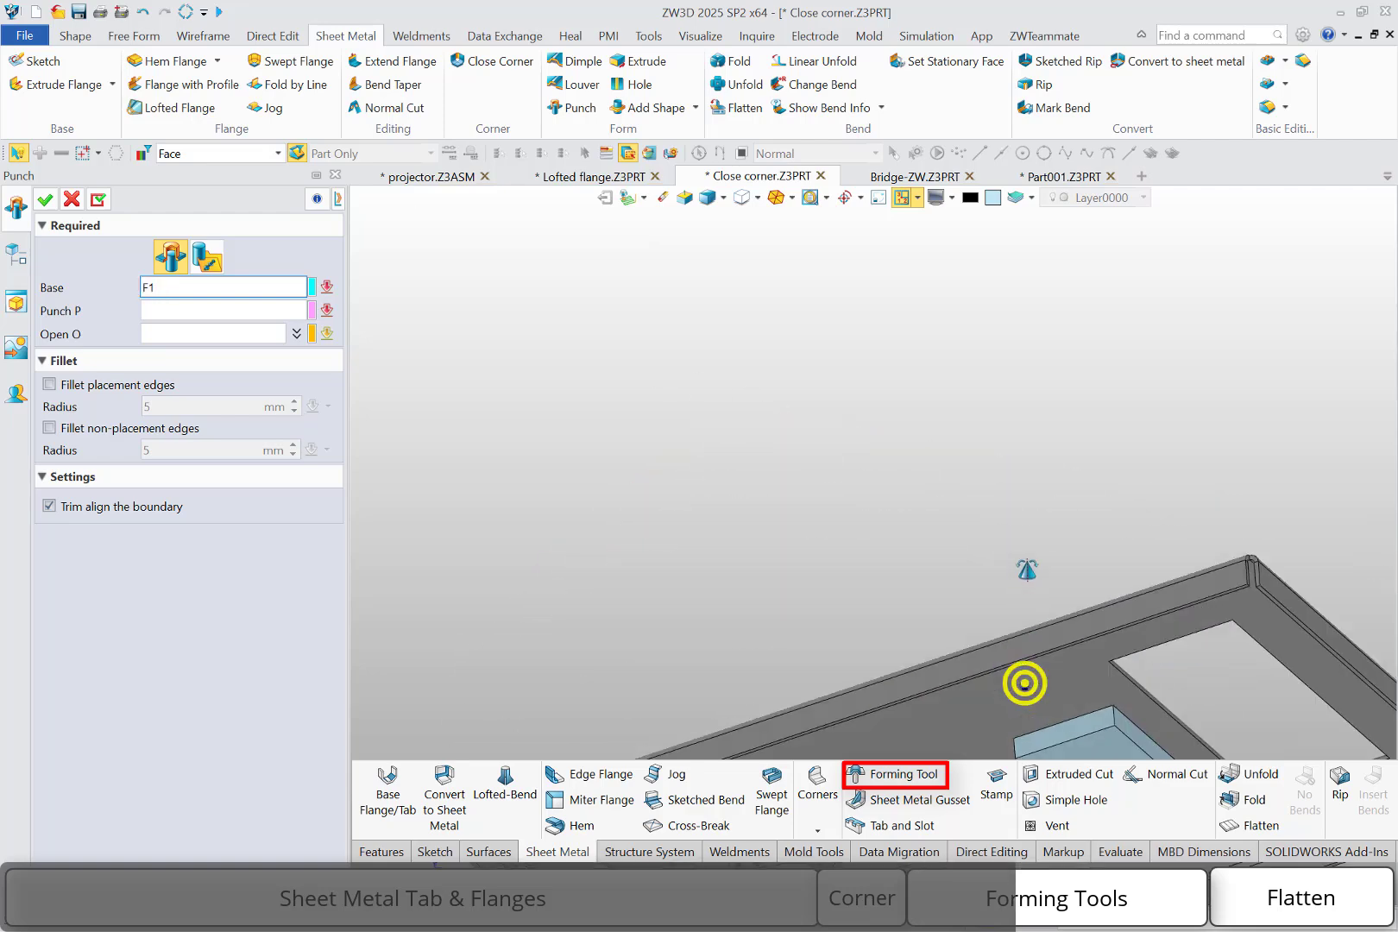
right_drag(1027, 569, 1018, 656)
click(996, 716)
click(1009, 690)
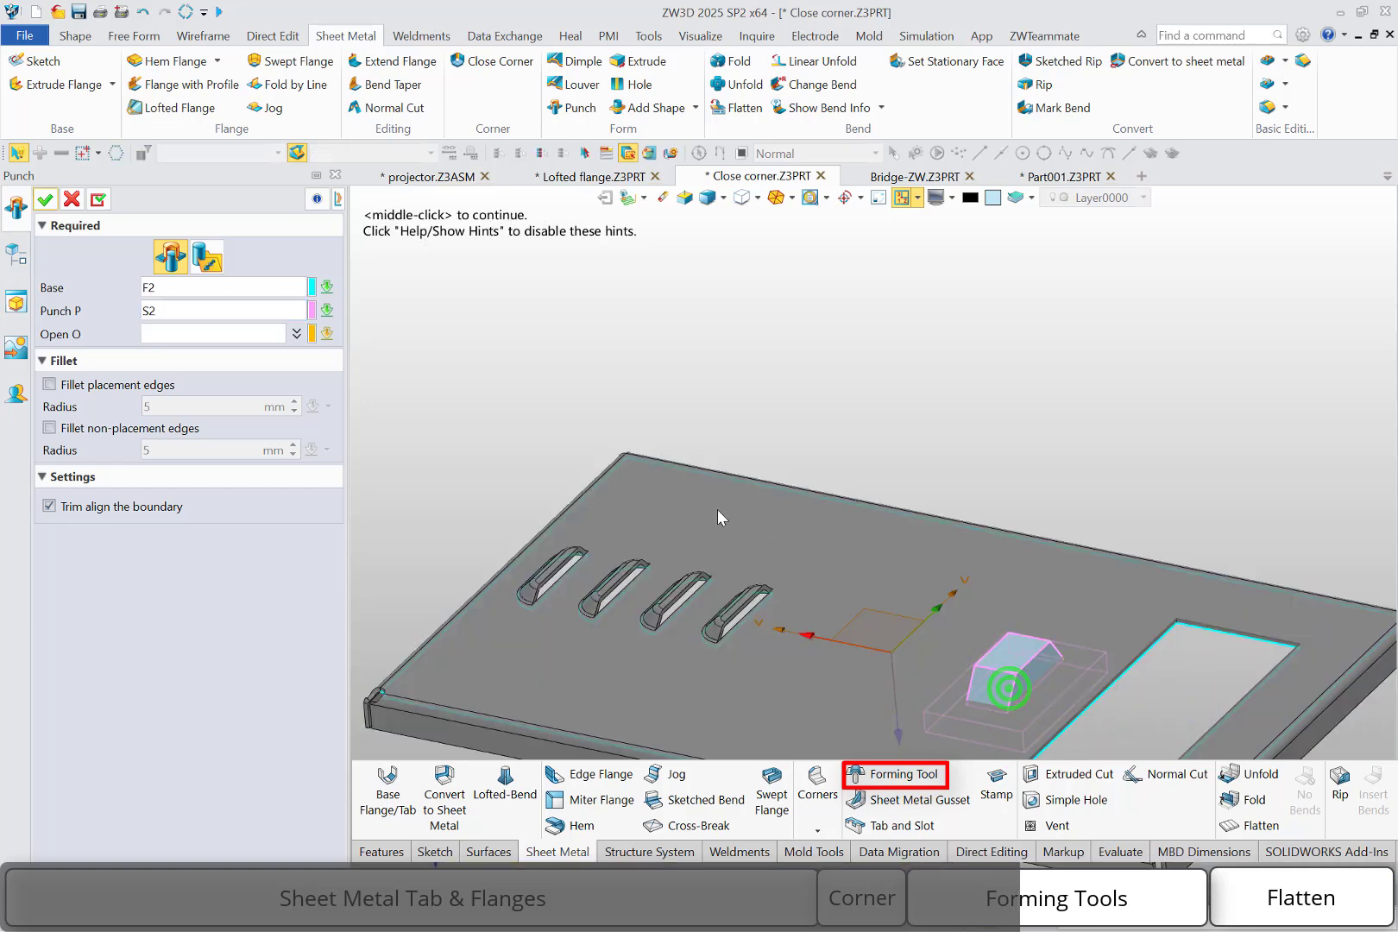
Set two opposite sloped side faces of the punch solid as open faces and create the punch
click(231, 333)
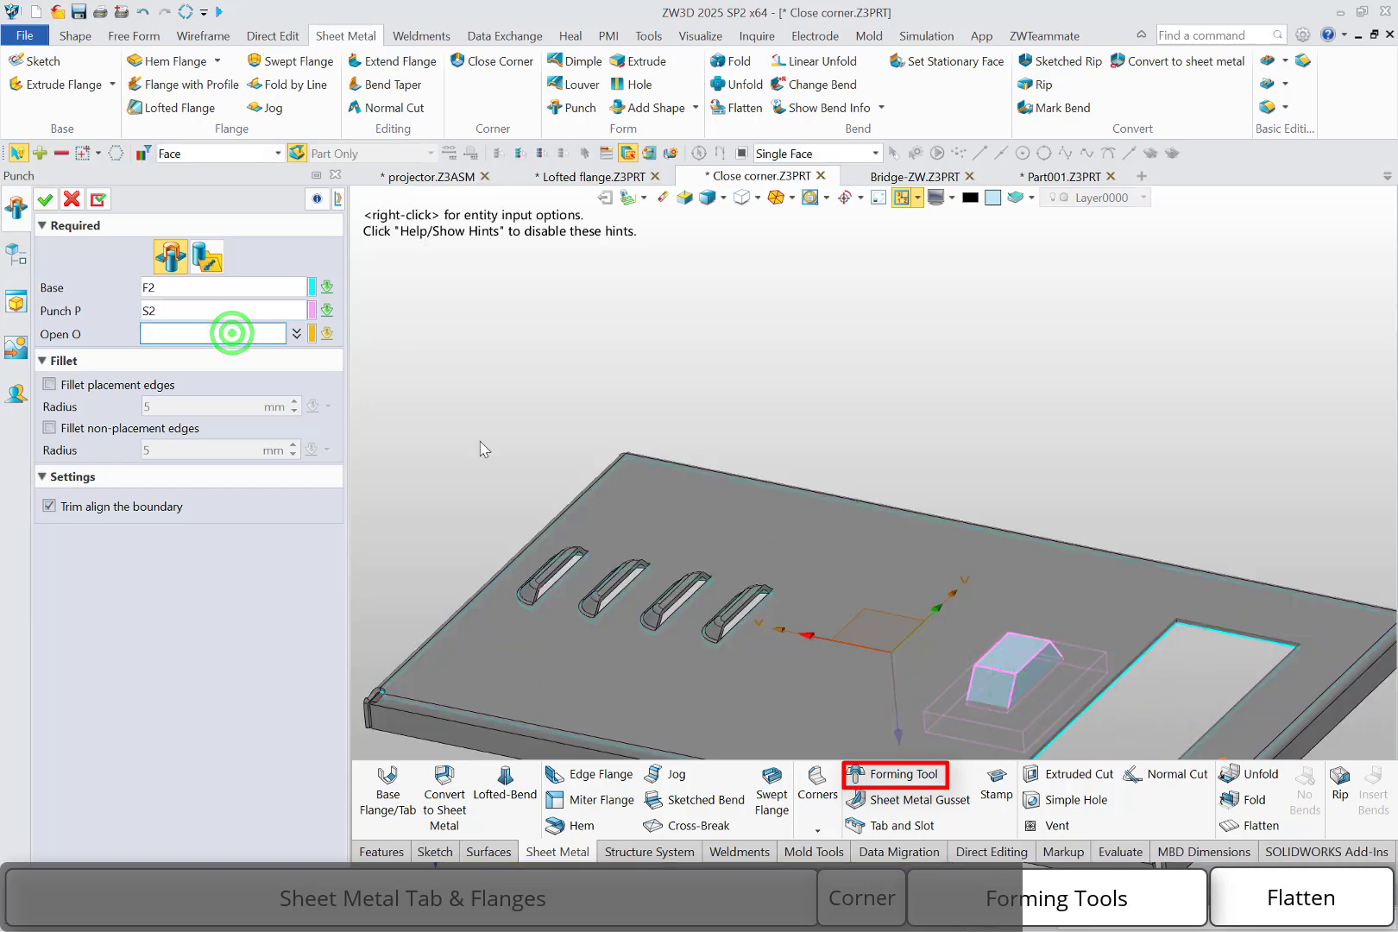
scroll(811, 603, up, 2)
middle_drag(849, 621, 739, 511)
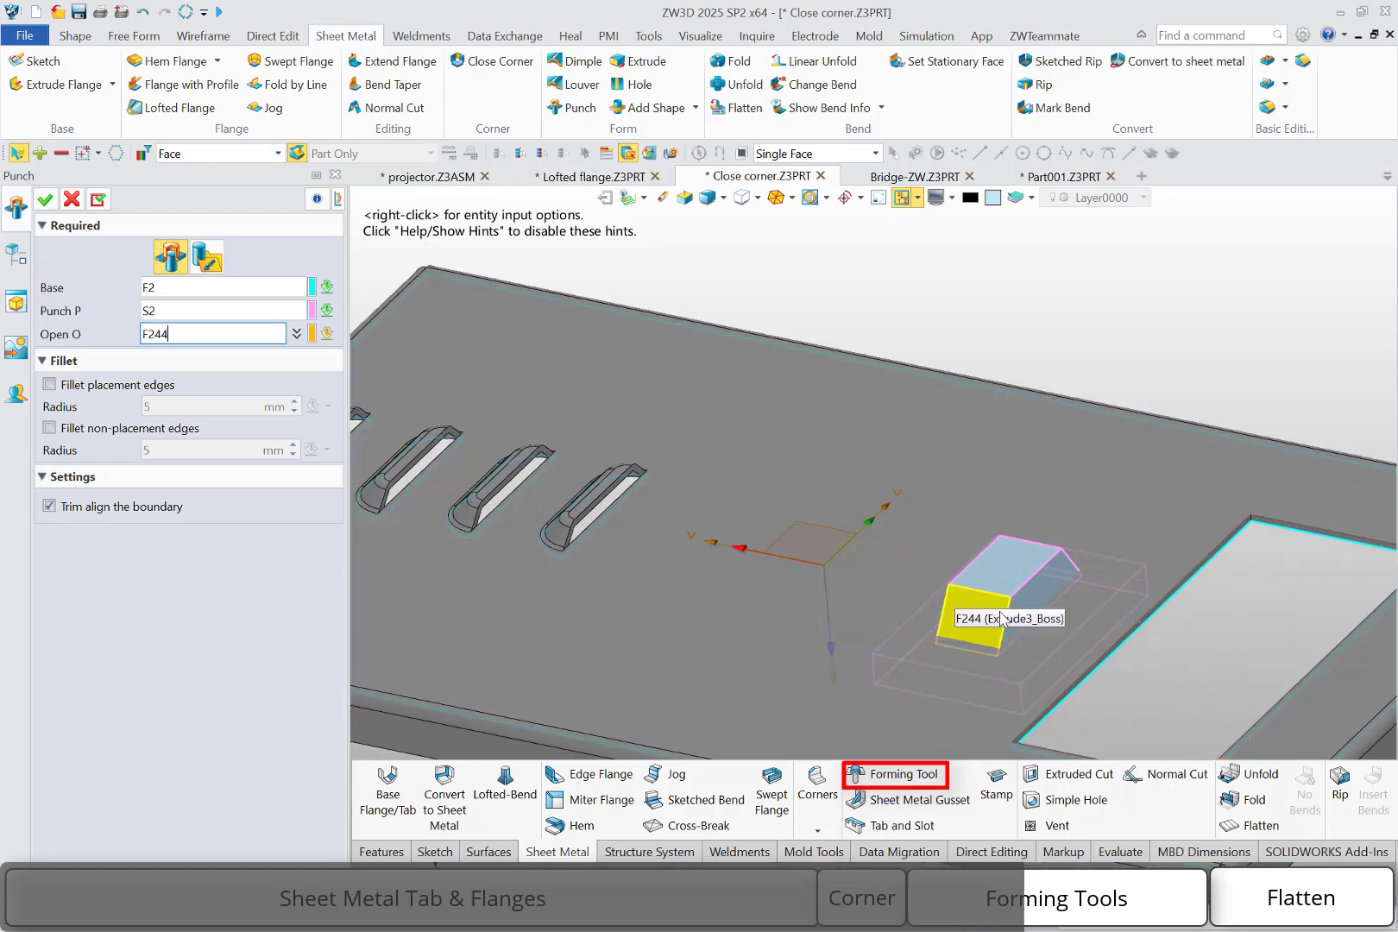
right_drag(1001, 618, 955, 593)
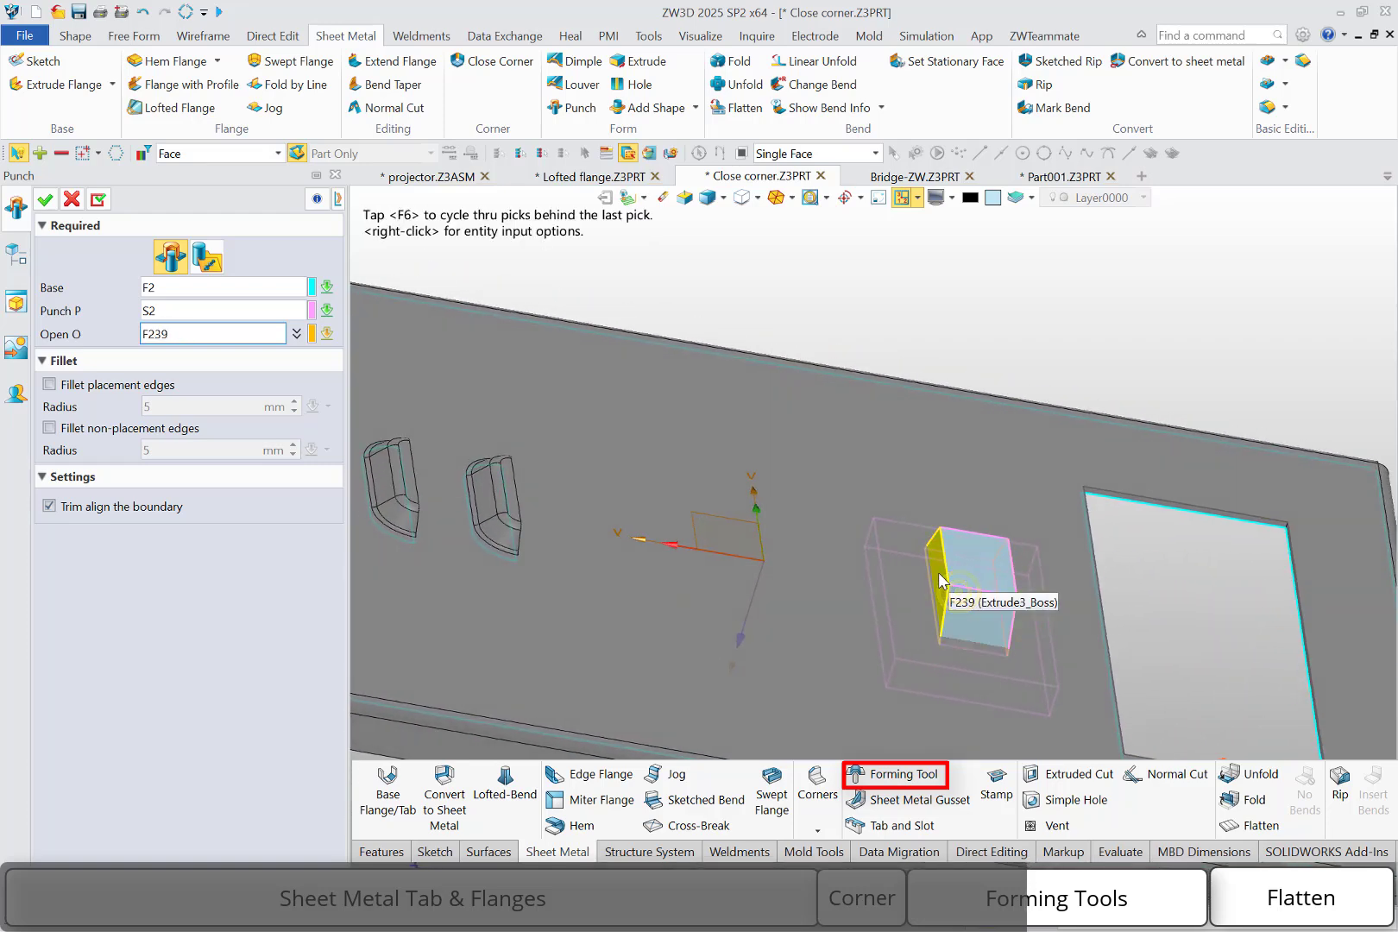
click(939, 573)
right_drag(874, 568, 801, 549)
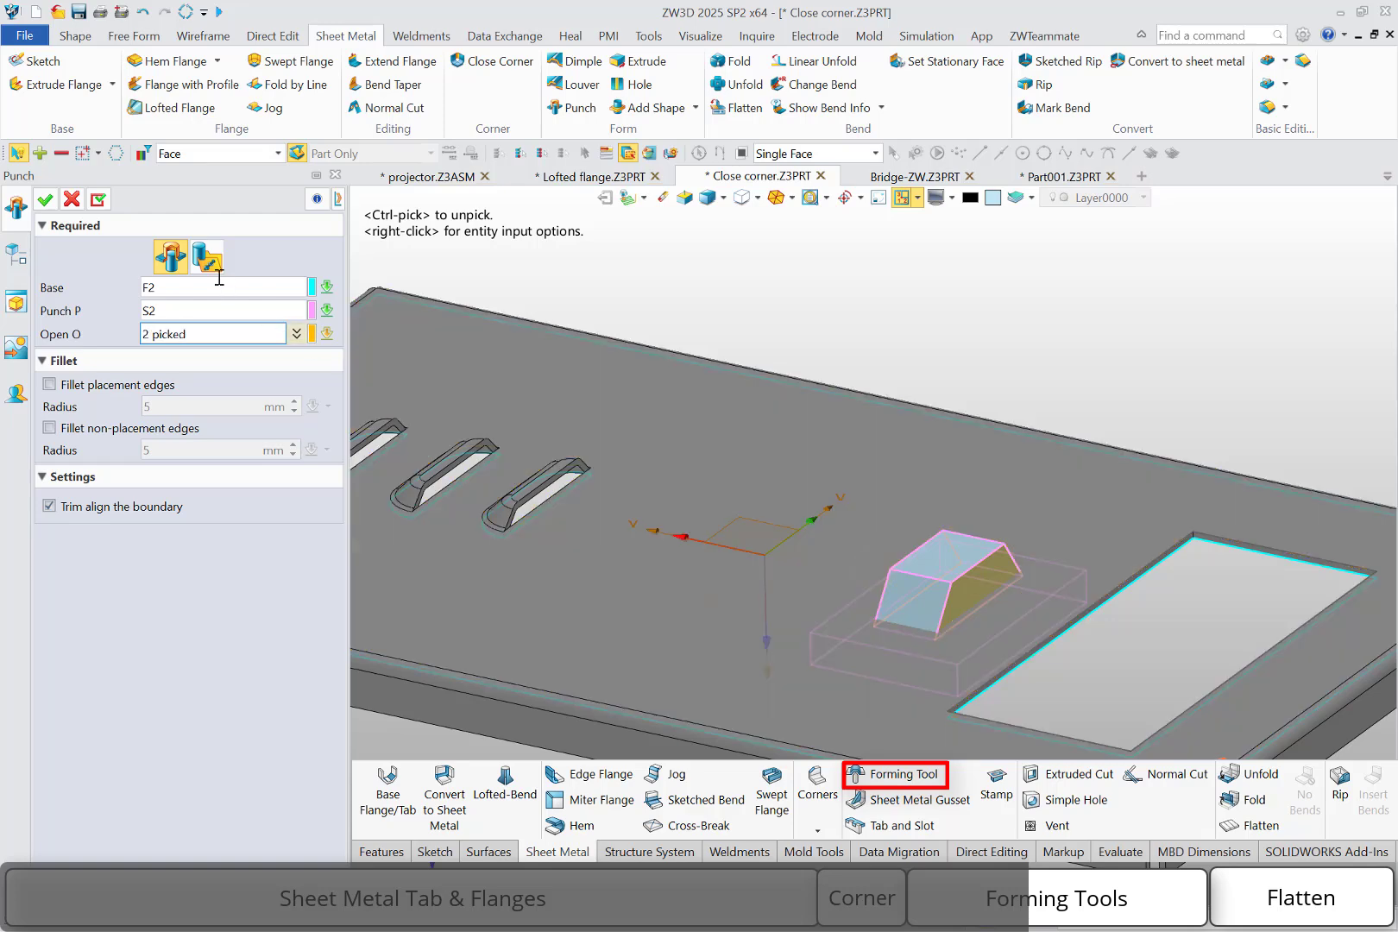
click(44, 199)
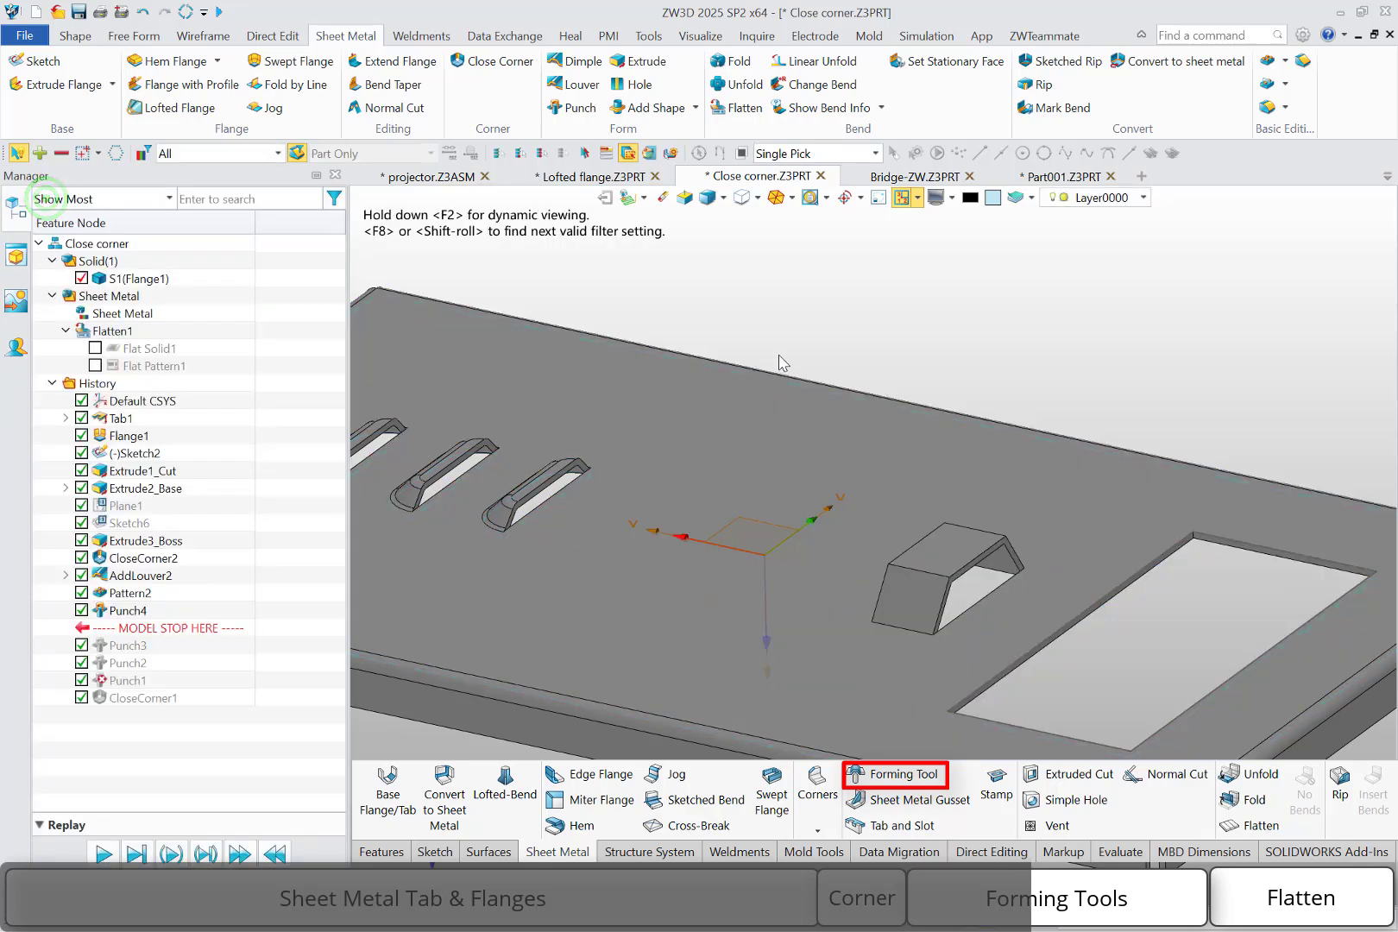
right_drag(779, 360, 754, 351)
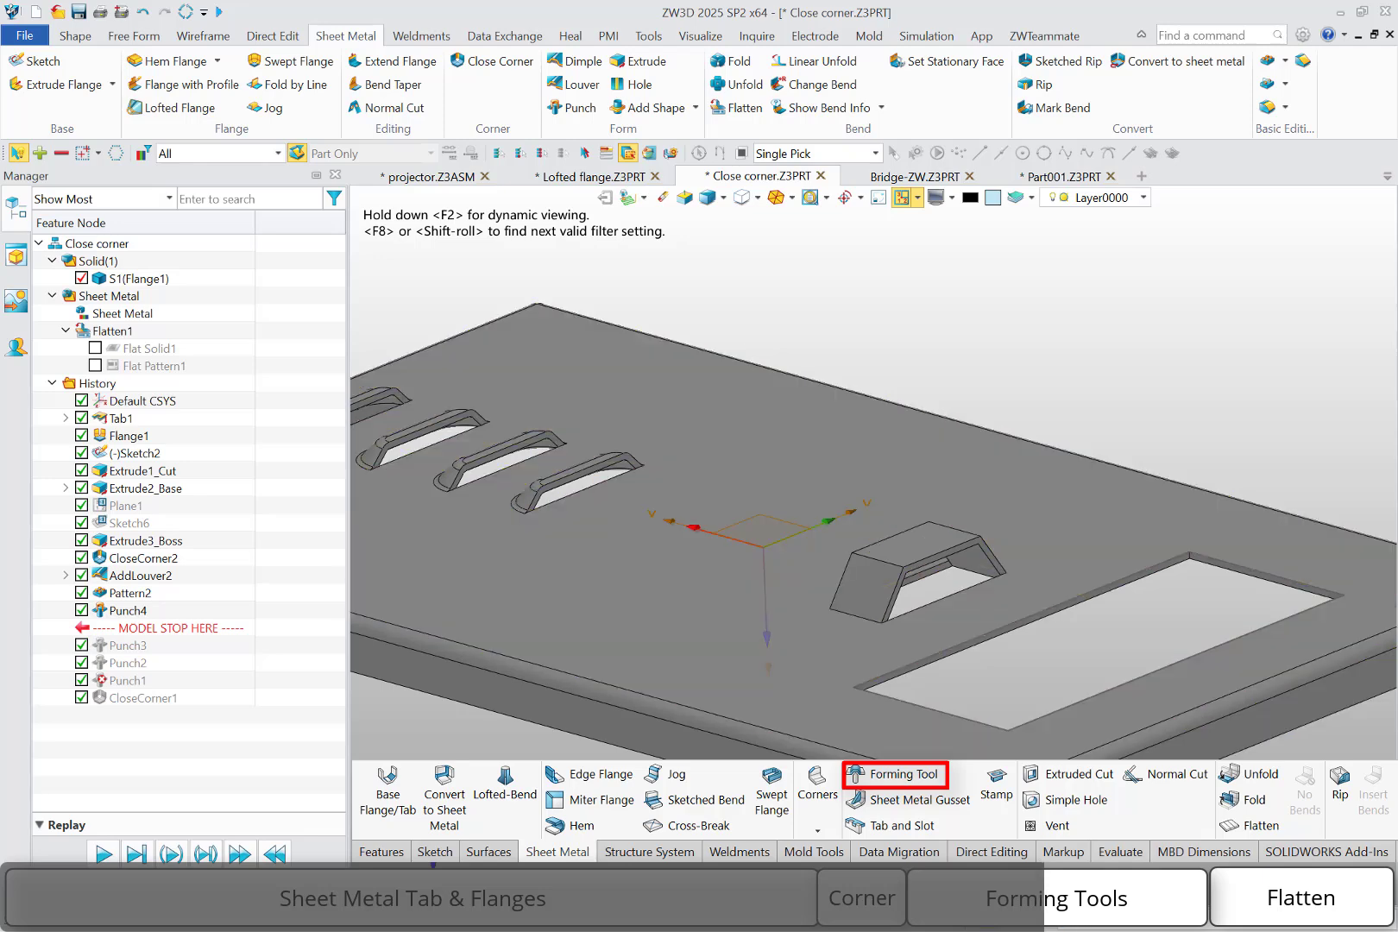
scroll(1235, 817, down, 2)
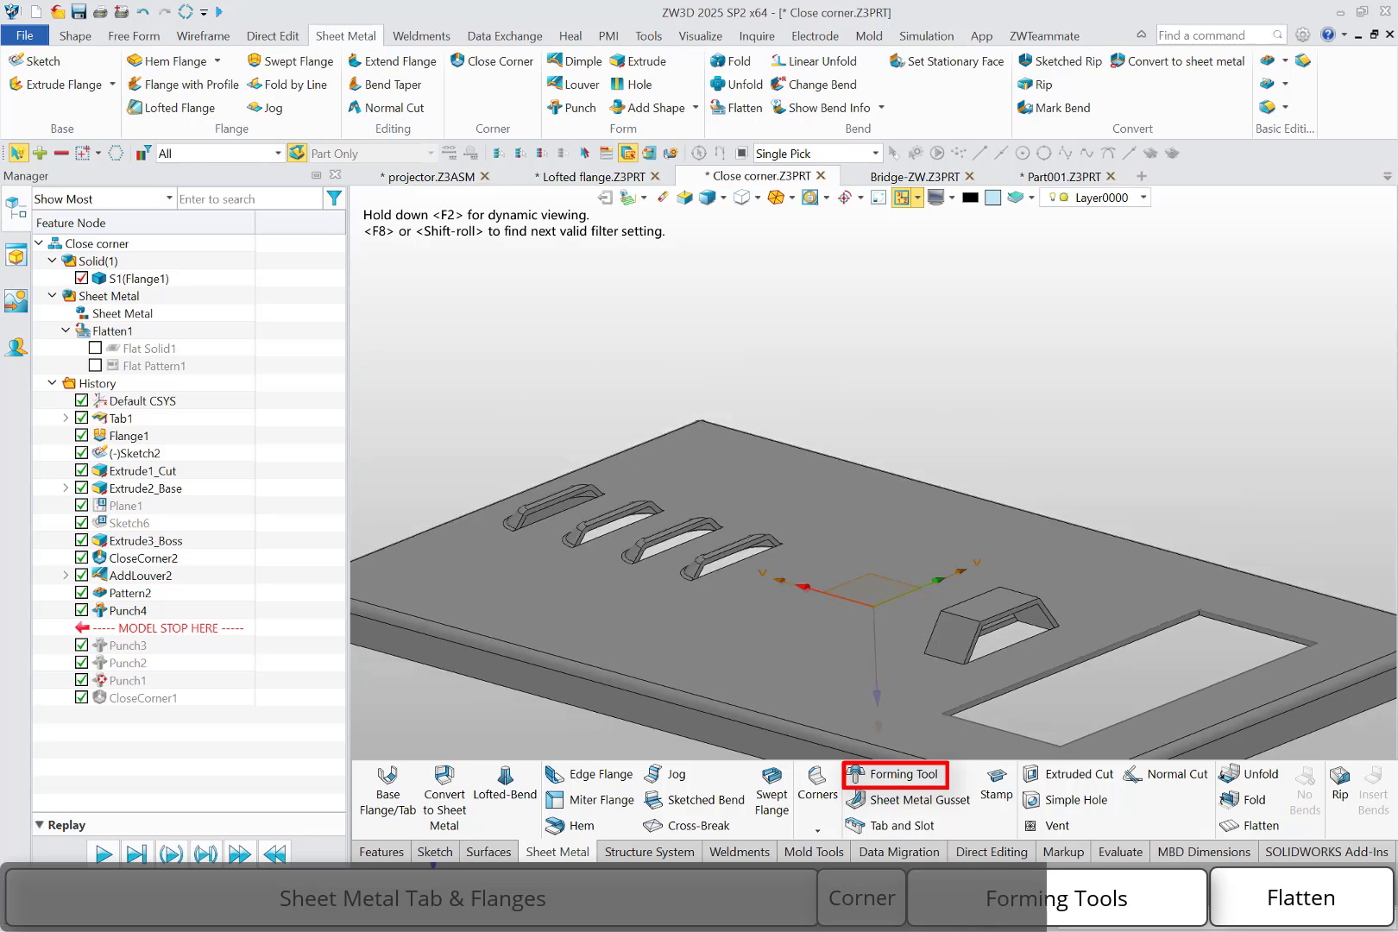
middle_drag(1236, 817, 1133, 795)
Switch to the Bridge-ZW part and create a ZWSOFT folder under the Punch Standard Parts in the Reuse Library
click(911, 175)
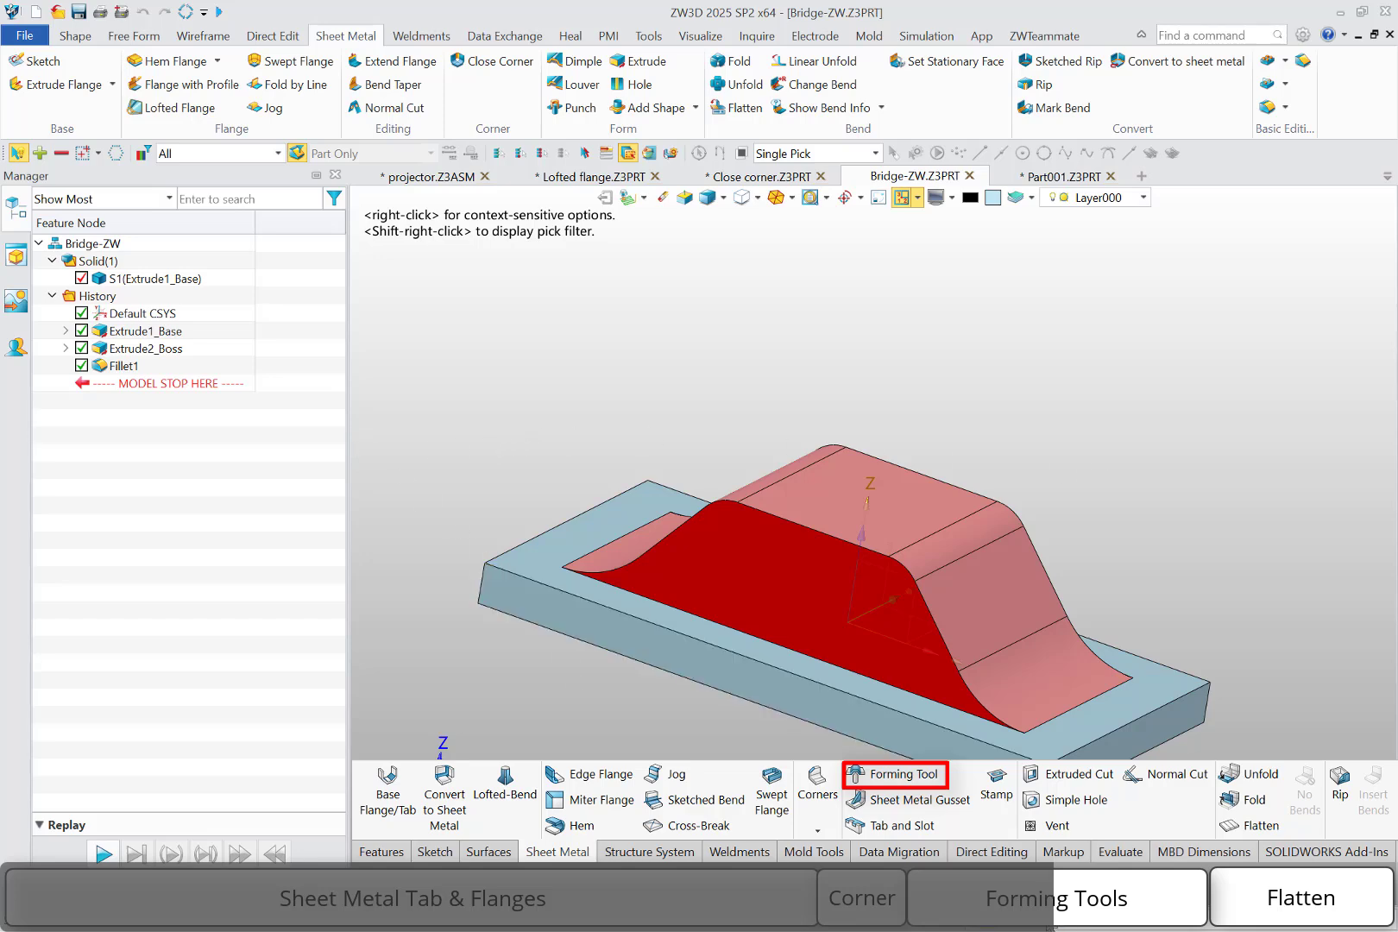
click(1017, 929)
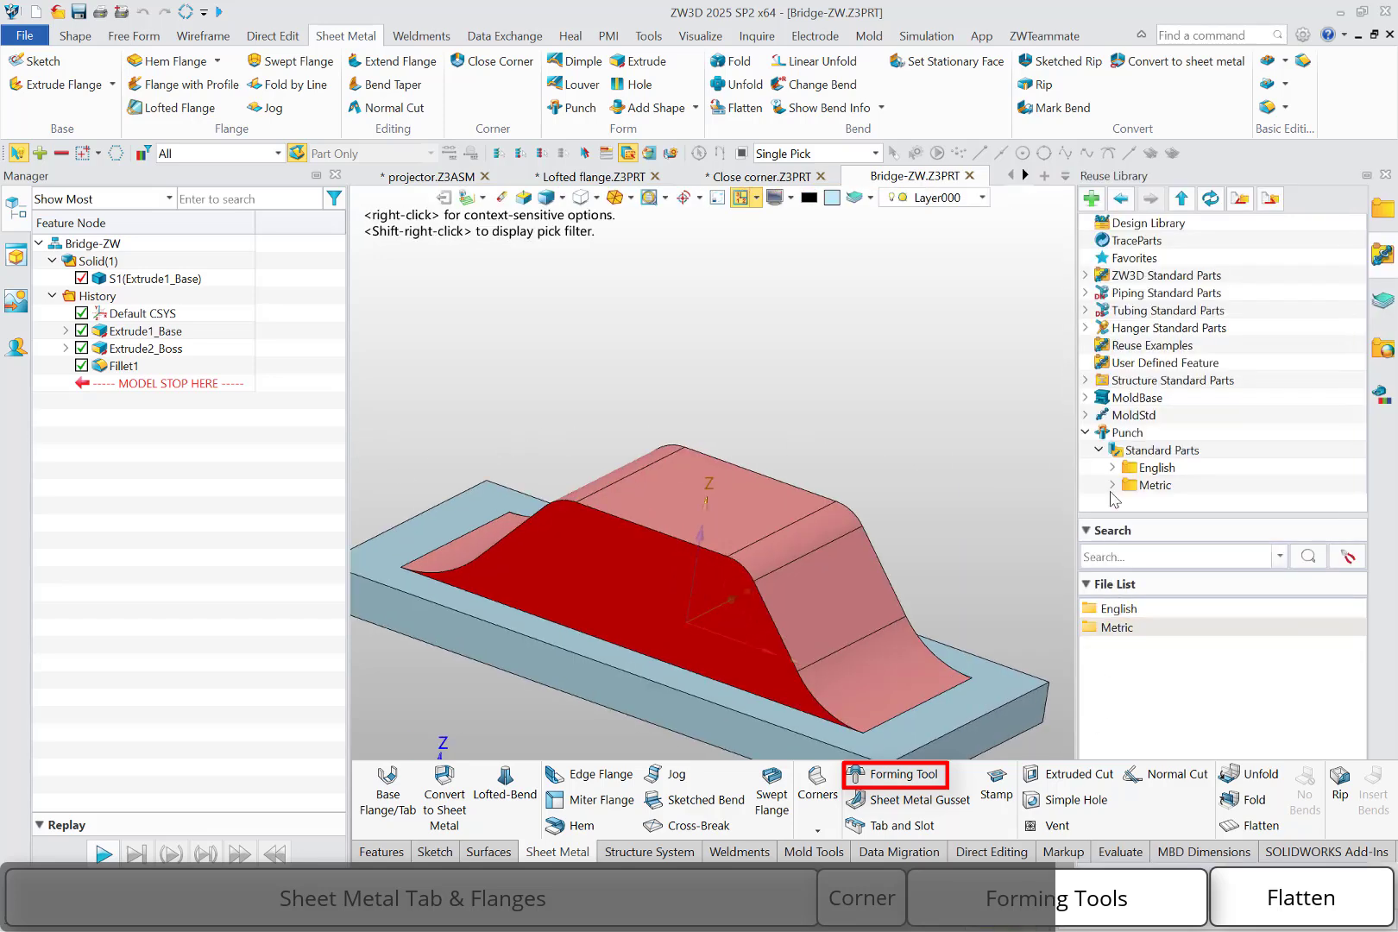
right_click(1167, 452)
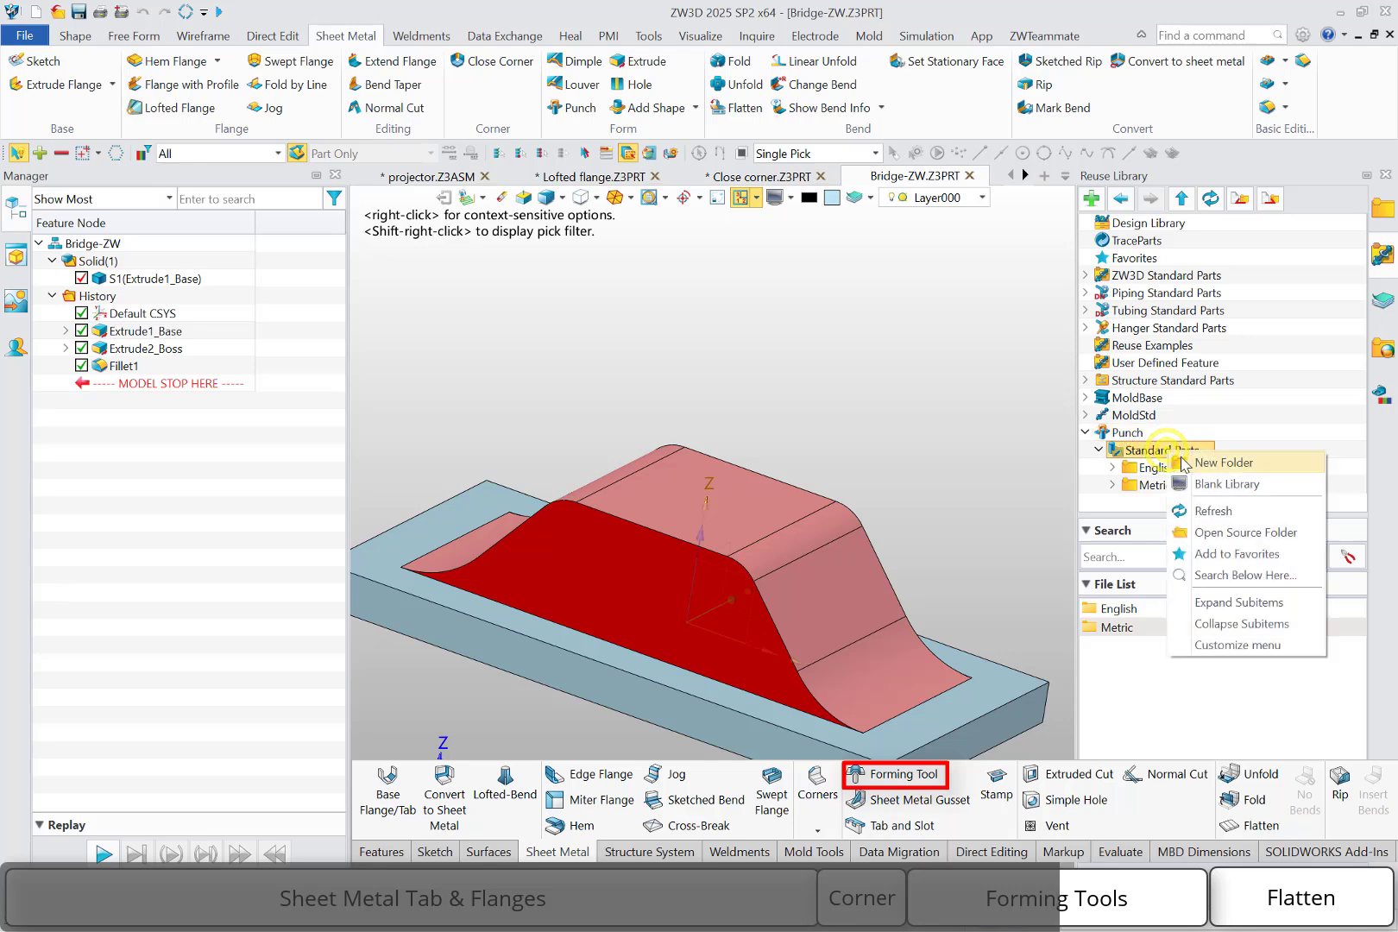
click(1205, 463)
text(ZWSOFT)
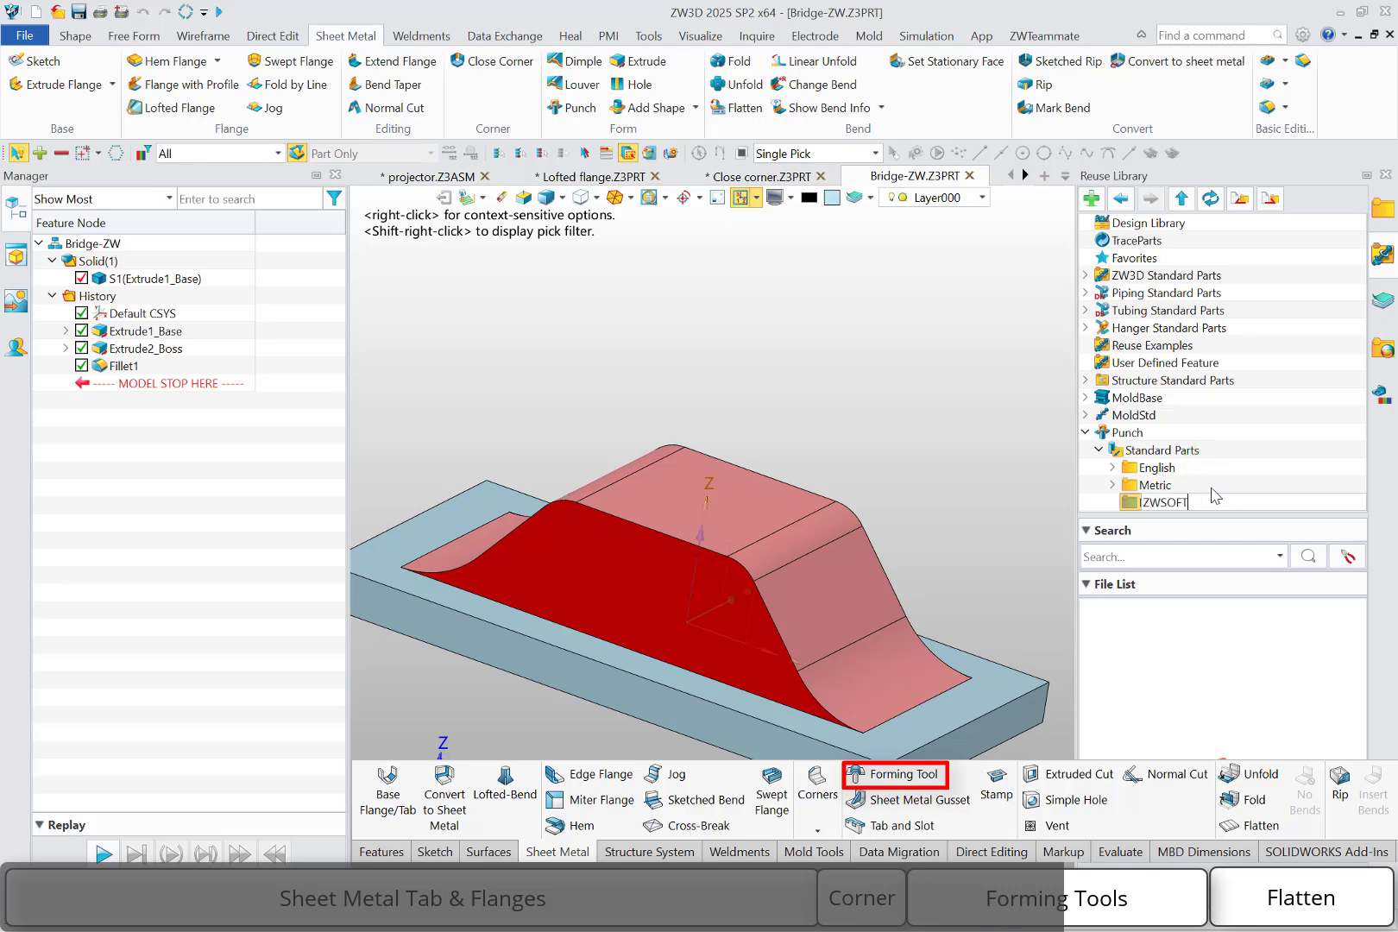
click(1216, 494)
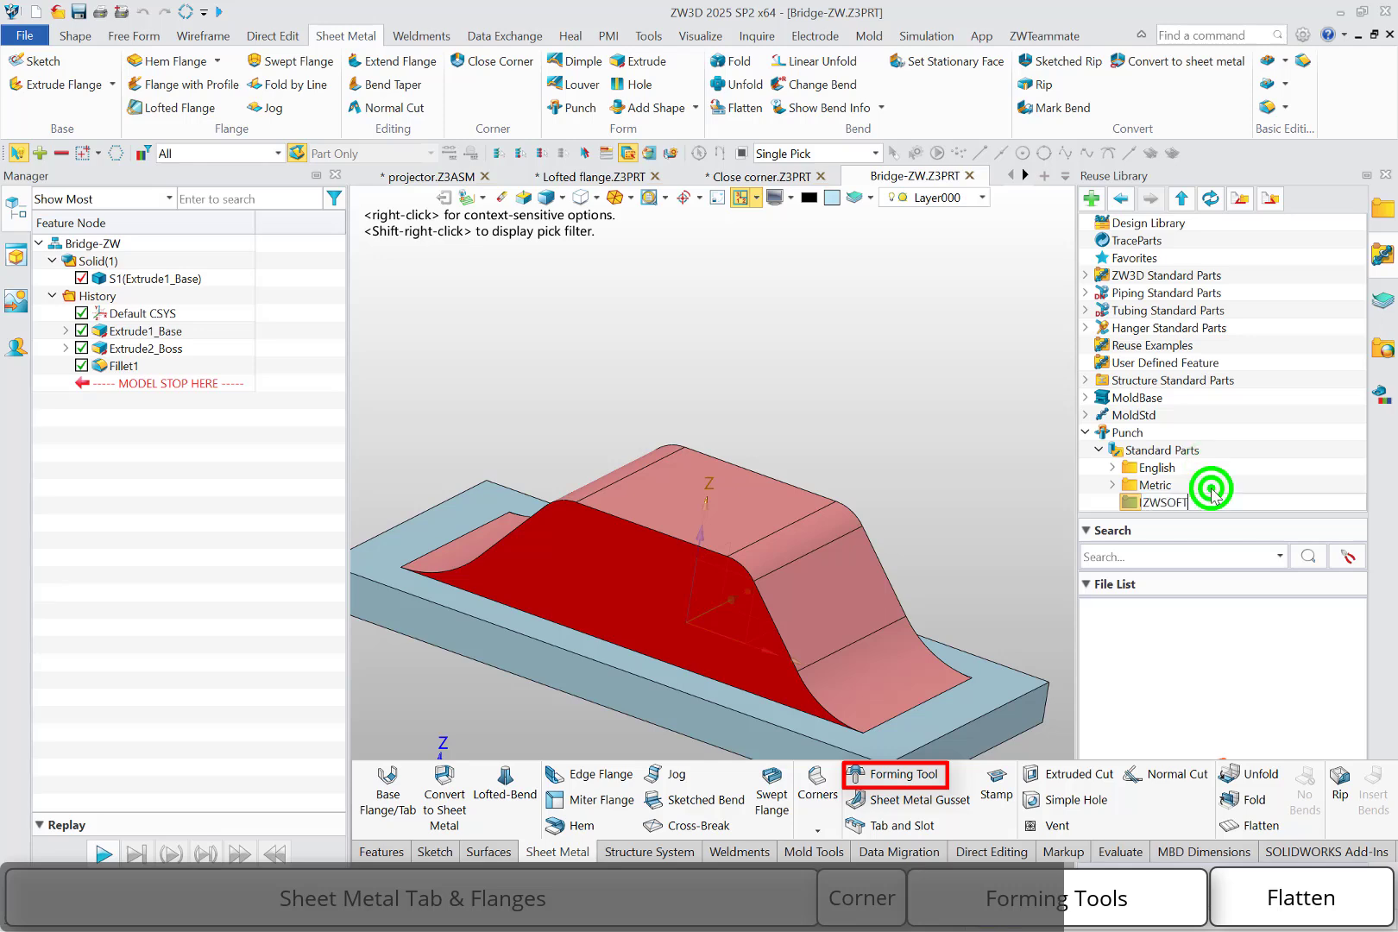
Open the ZWSOFT library folder in the file explorer, copy its full path and minimize the explorer window
right_click(1170, 503)
click(1226, 604)
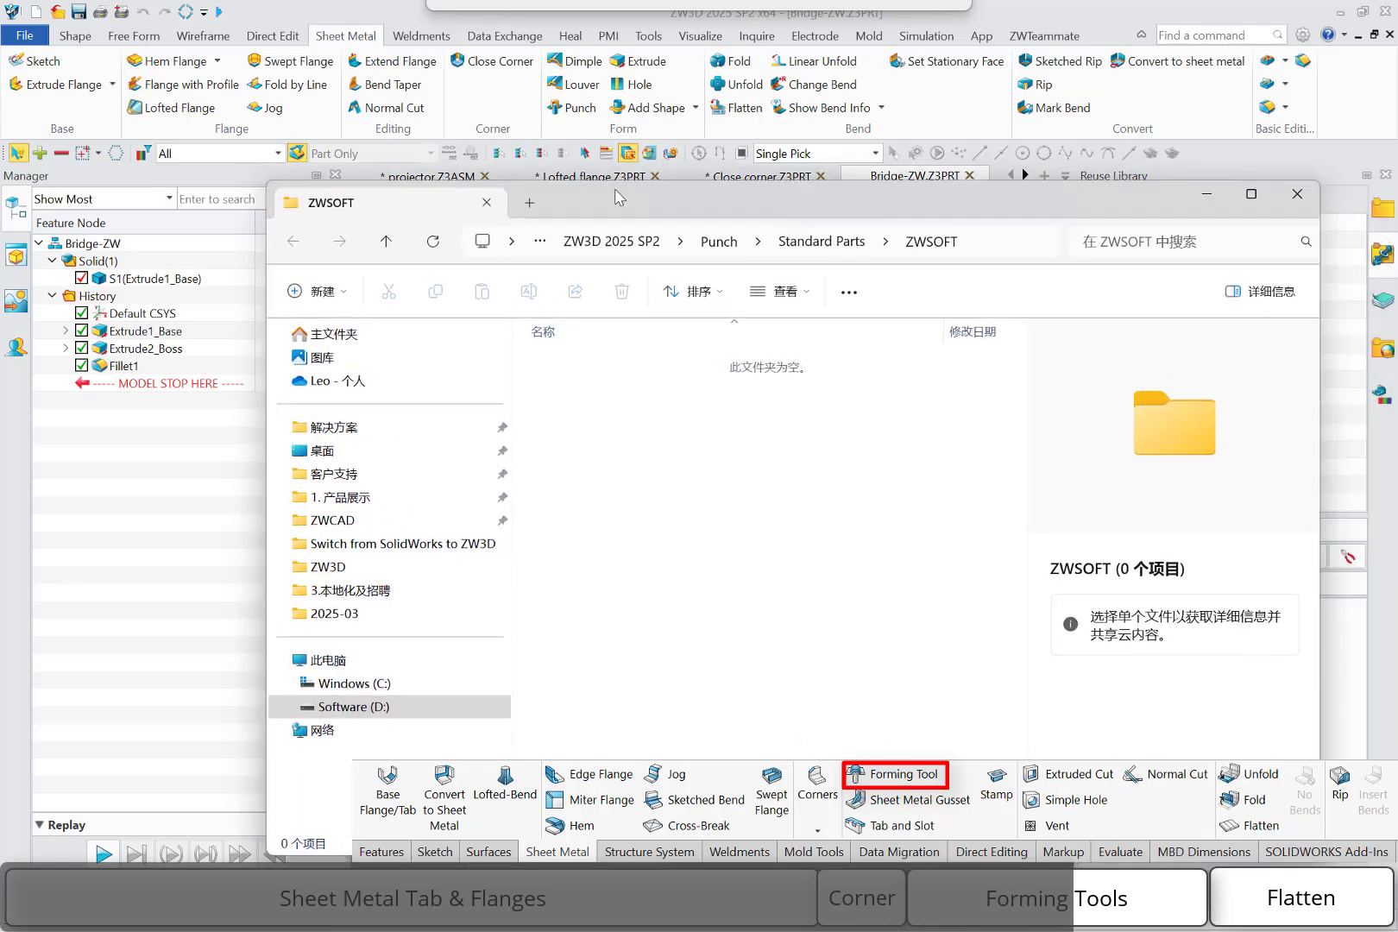
click(967, 250)
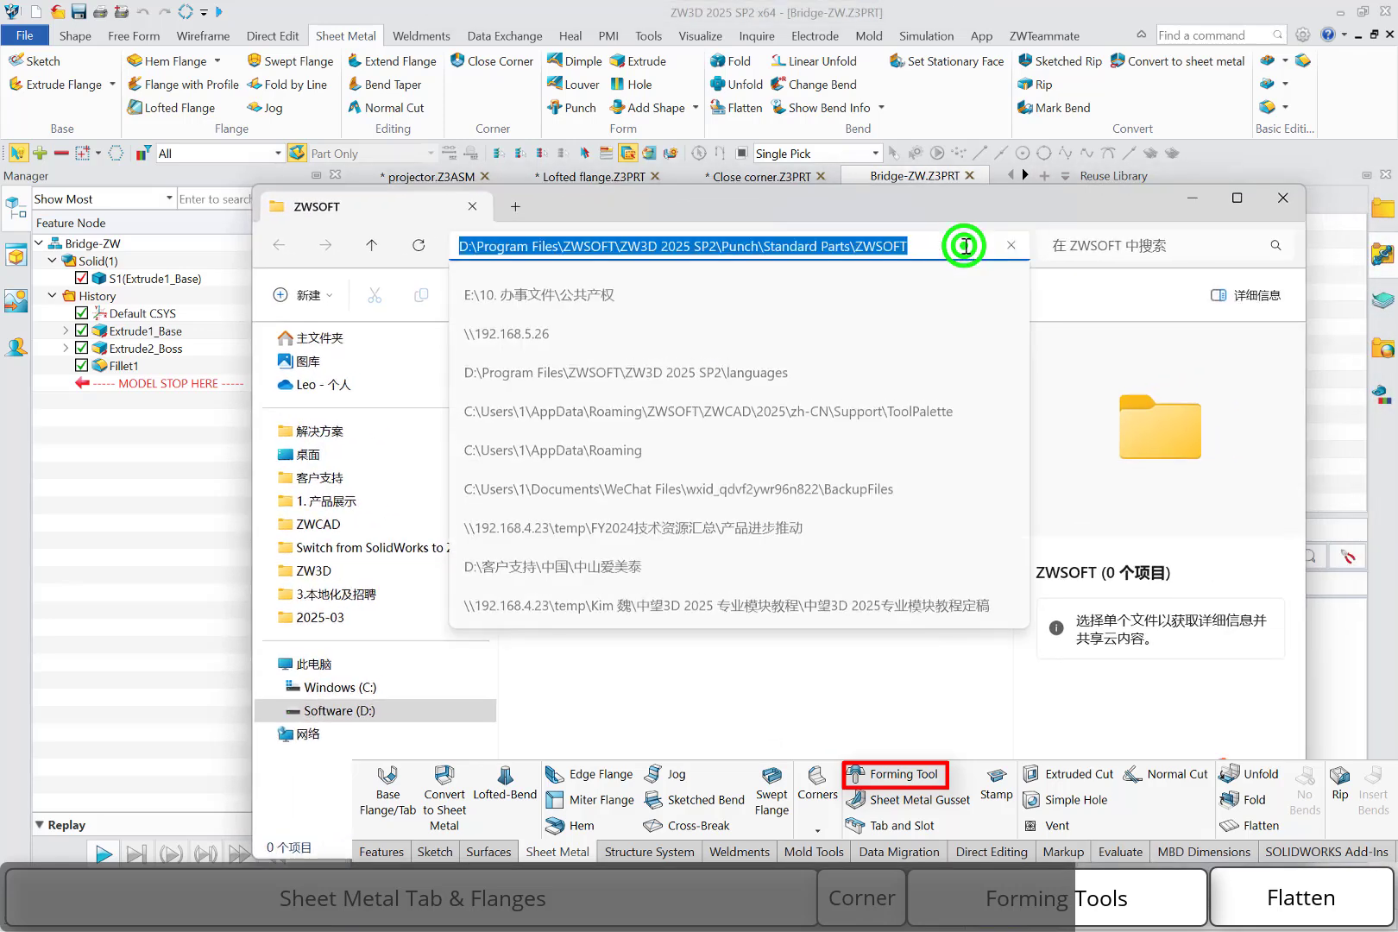
right_click(872, 250)
click(906, 300)
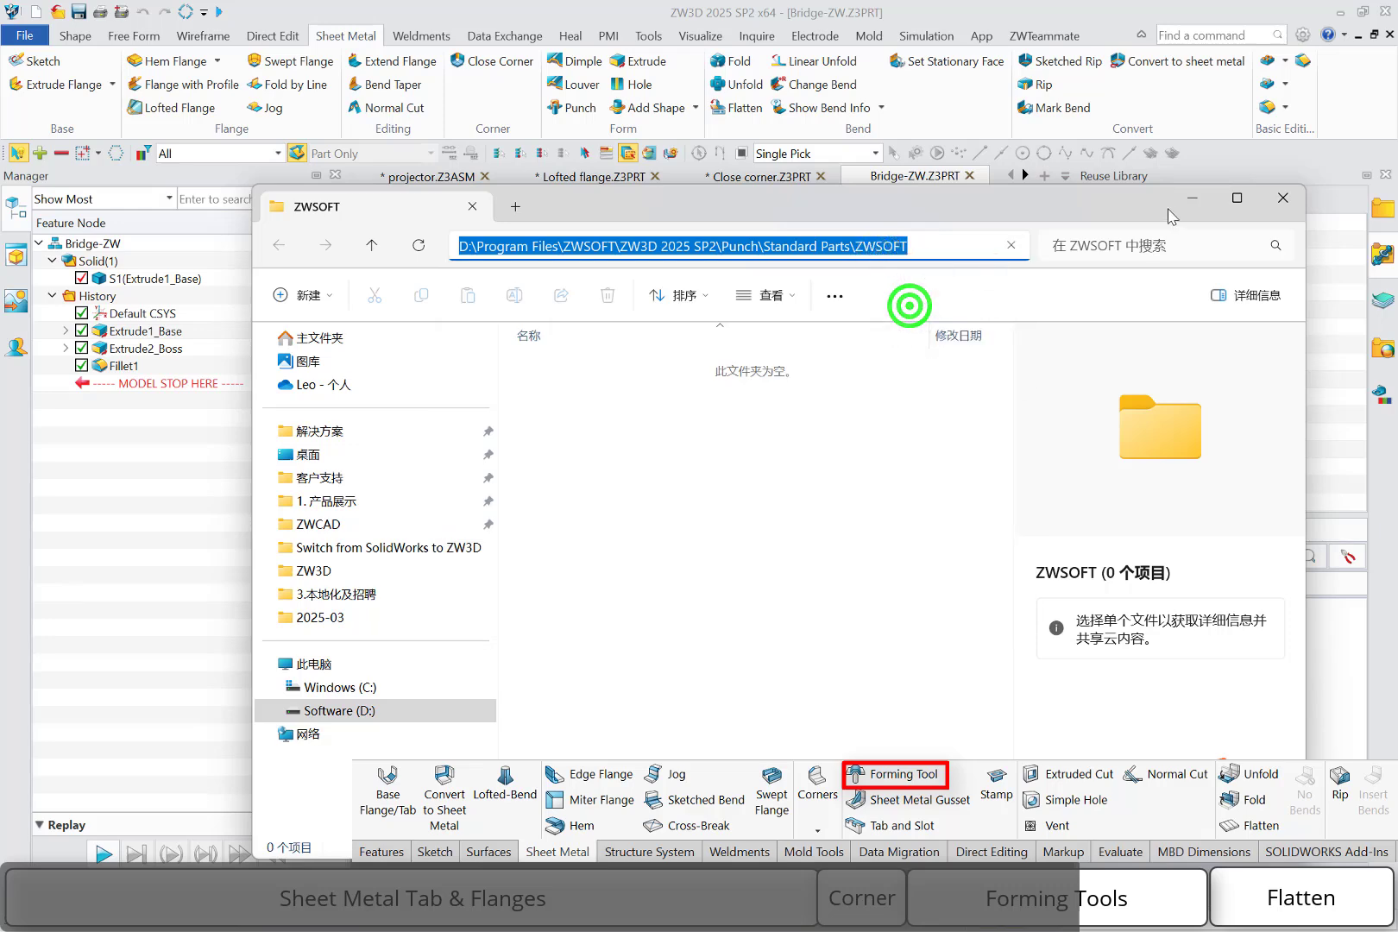
click(1192, 198)
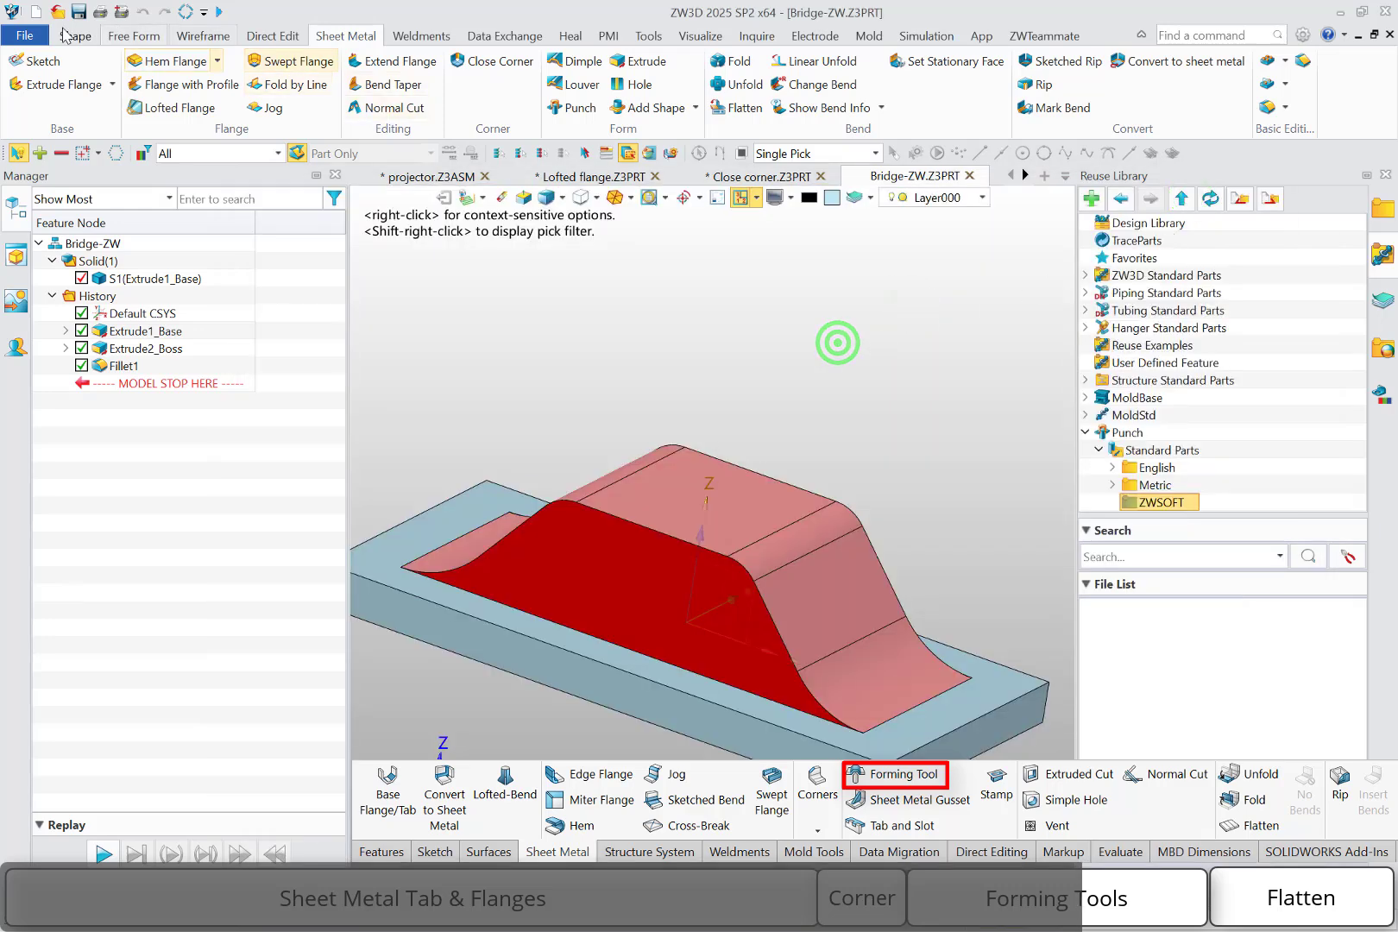
Open Save As for the bridge part and go to D:\Program Files\ZWSOFT\ZW3D 2025 SP2\Punch\Standard Parts\ZWSOFT
click(24, 36)
click(65, 170)
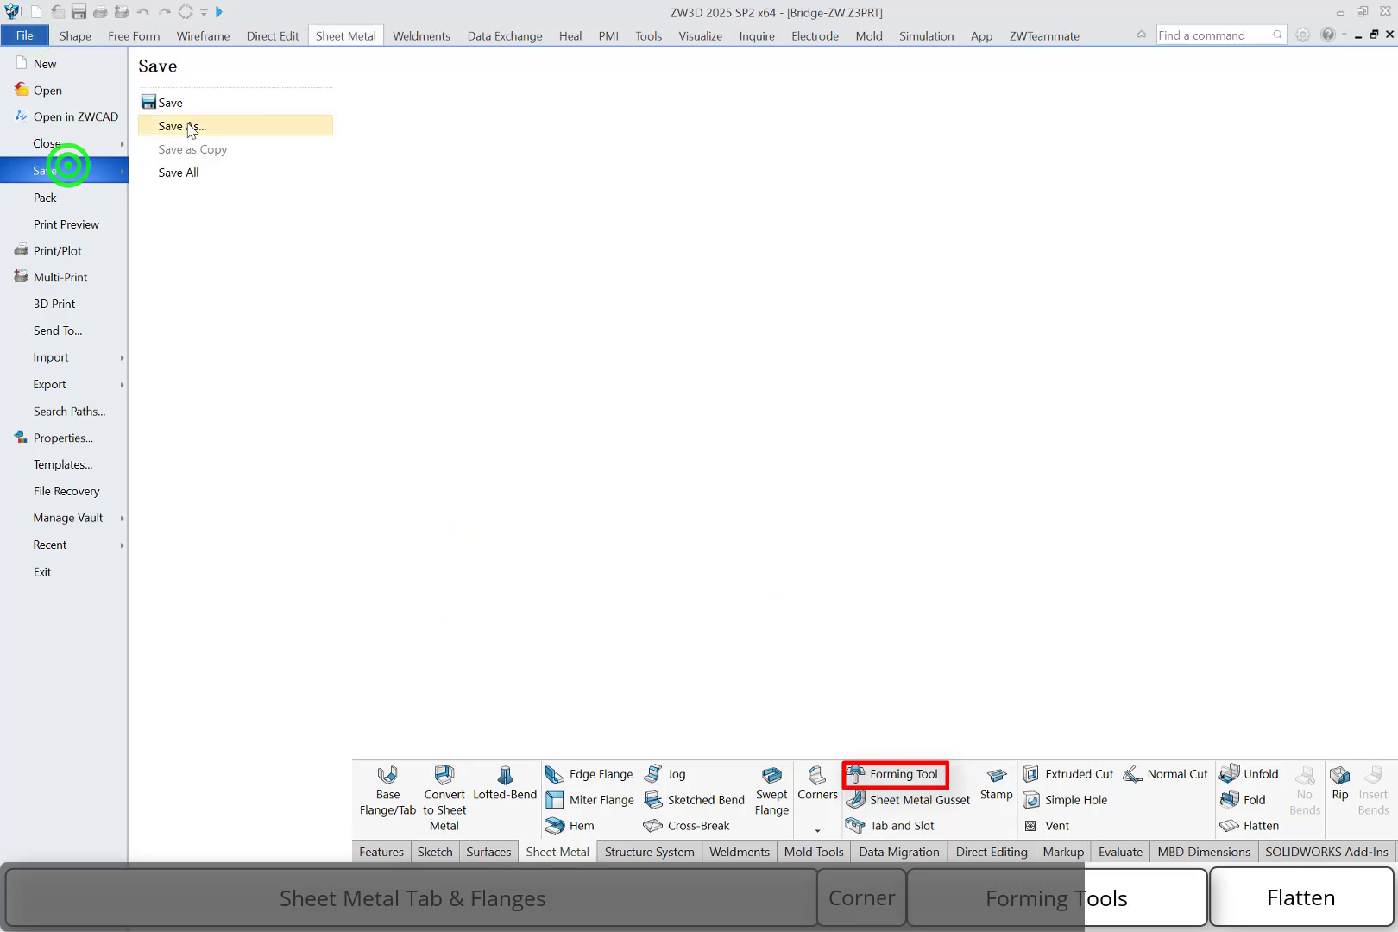
click(190, 127)
click(796, 278)
key(ctrl+v)
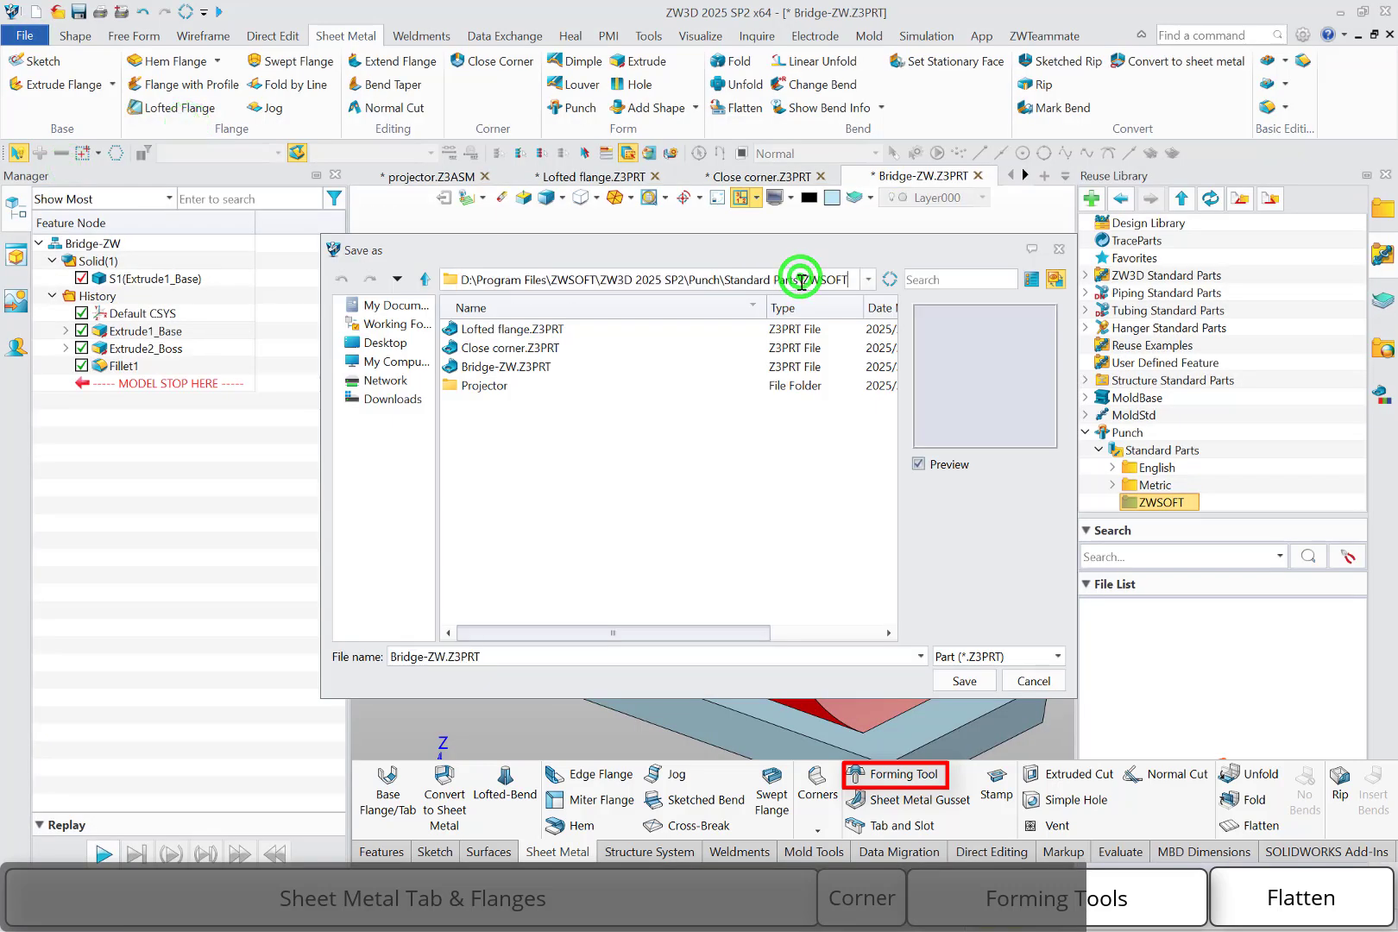
key(Return)
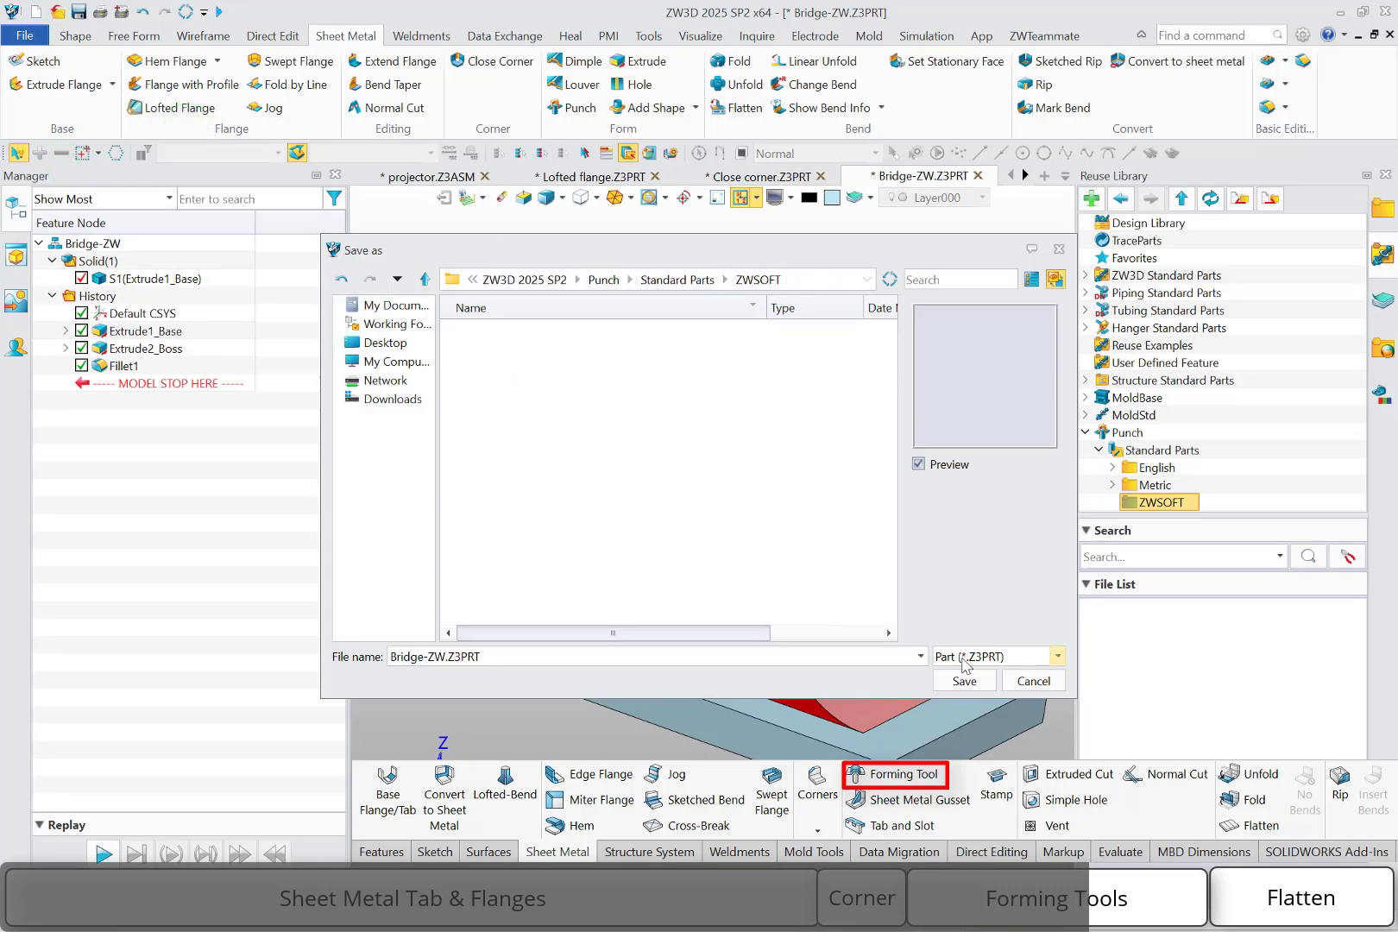
Save the part as Bridge-ZW1.Z3PRT and refresh the ZWSOFT folder in the Reuse Library
double_click(444, 660)
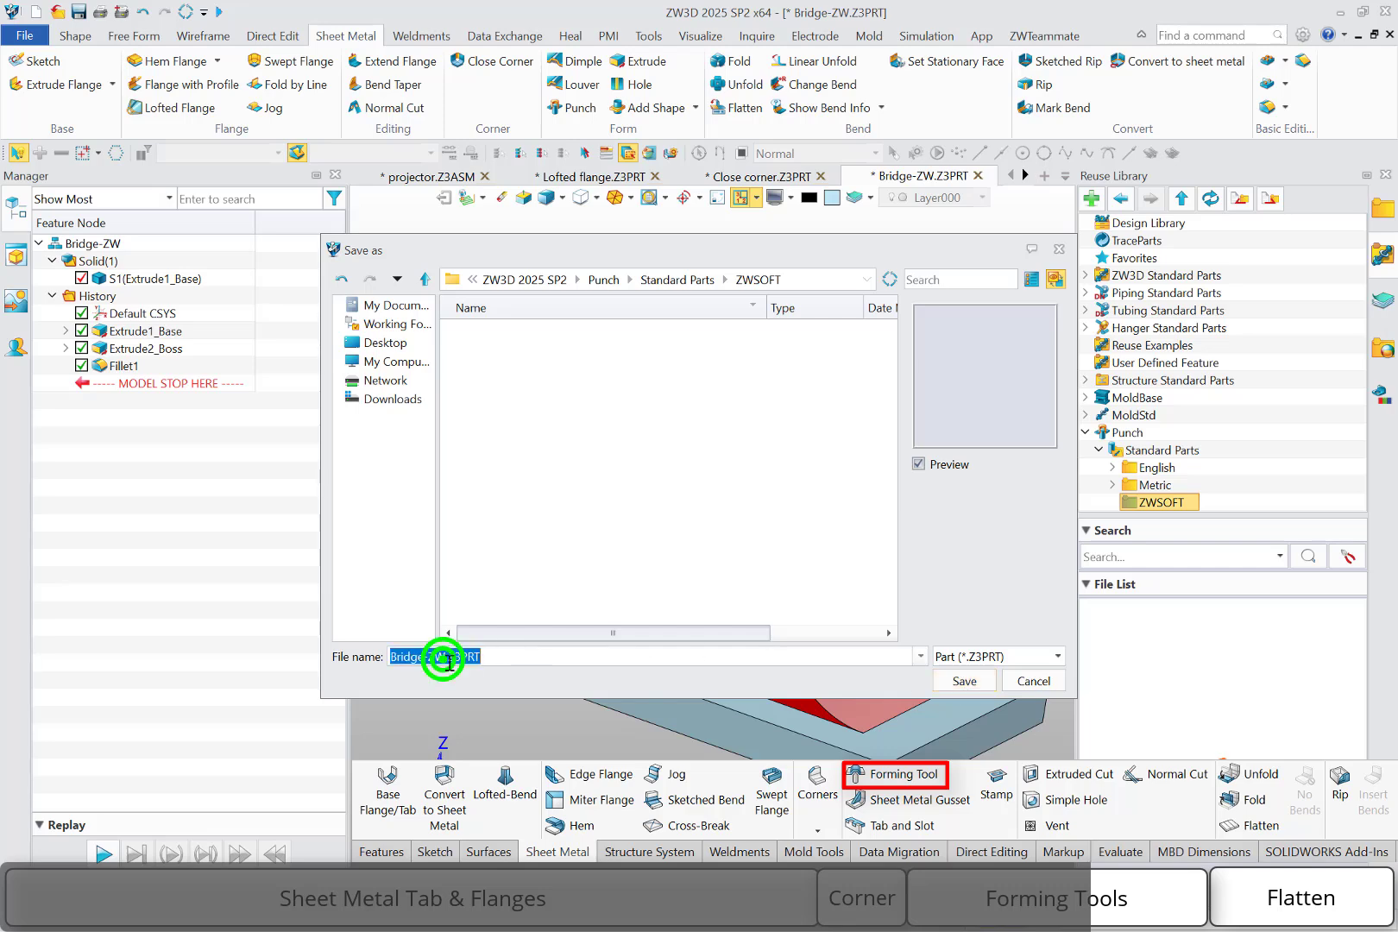
click(443, 659)
click(444, 659)
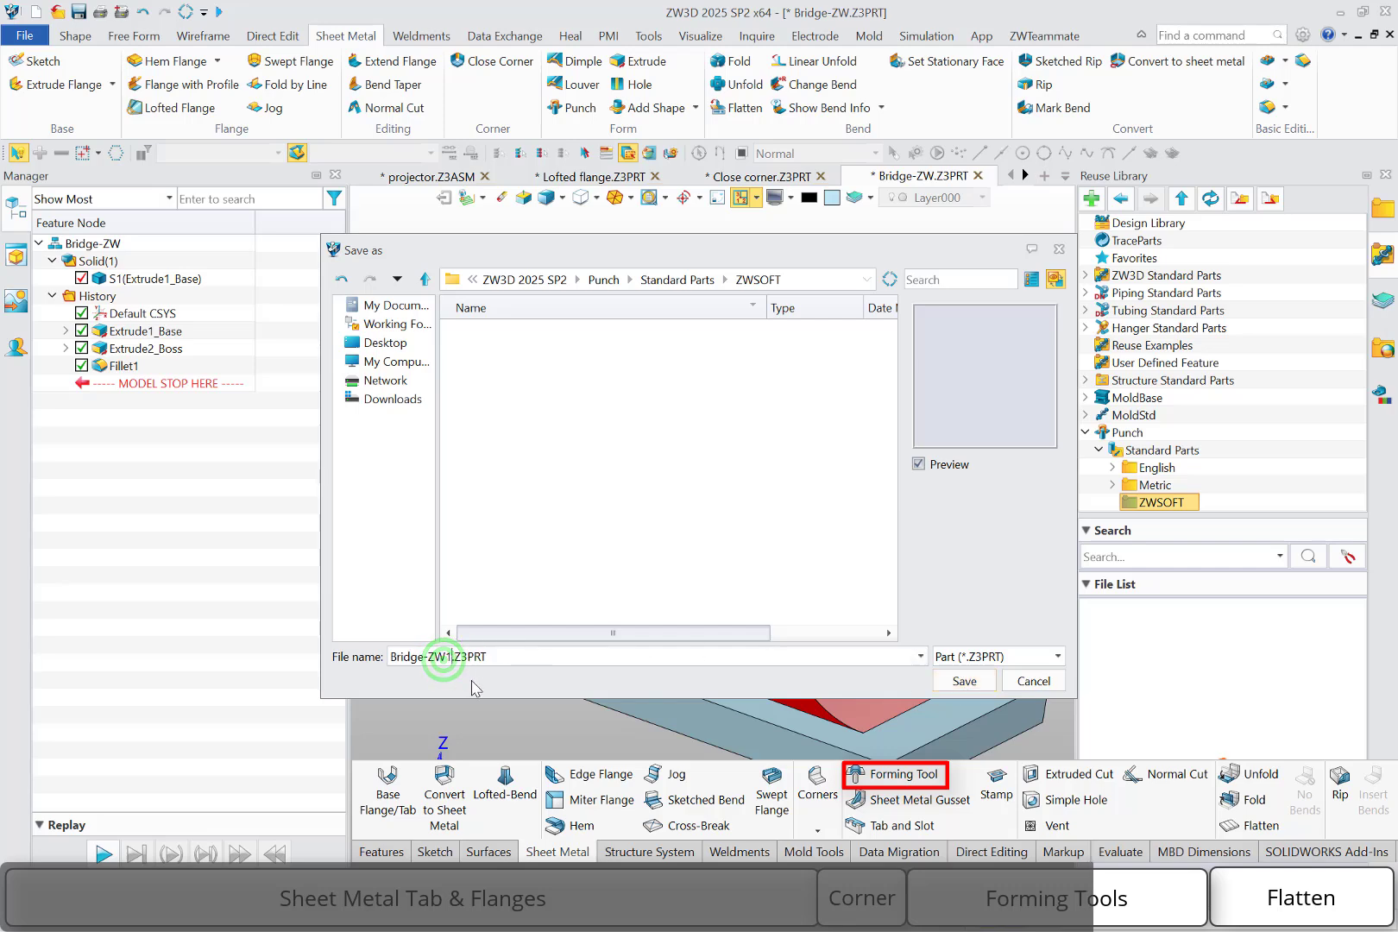
click(960, 682)
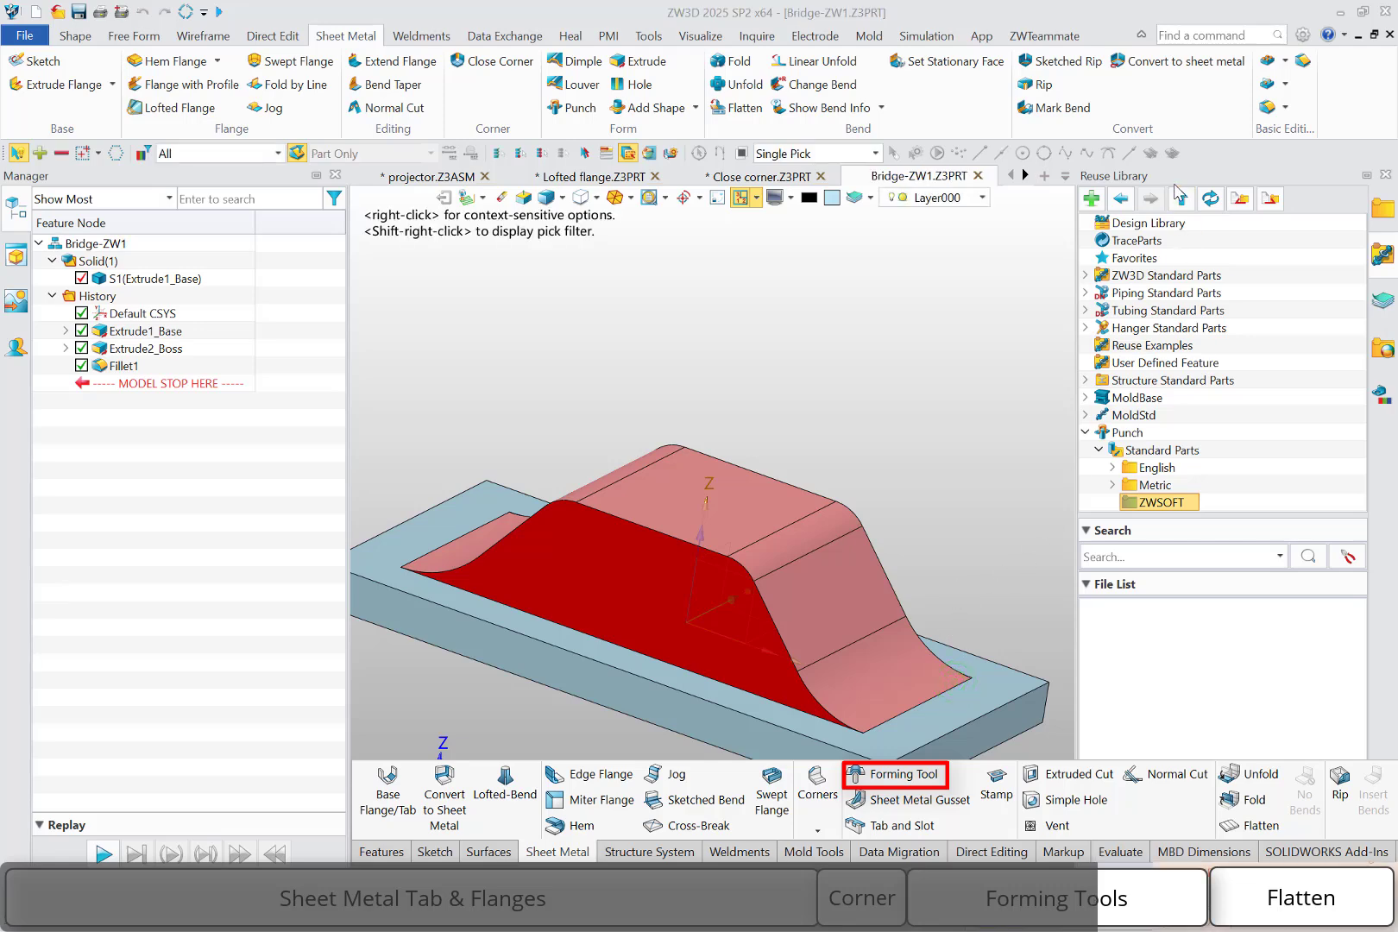
click(1211, 197)
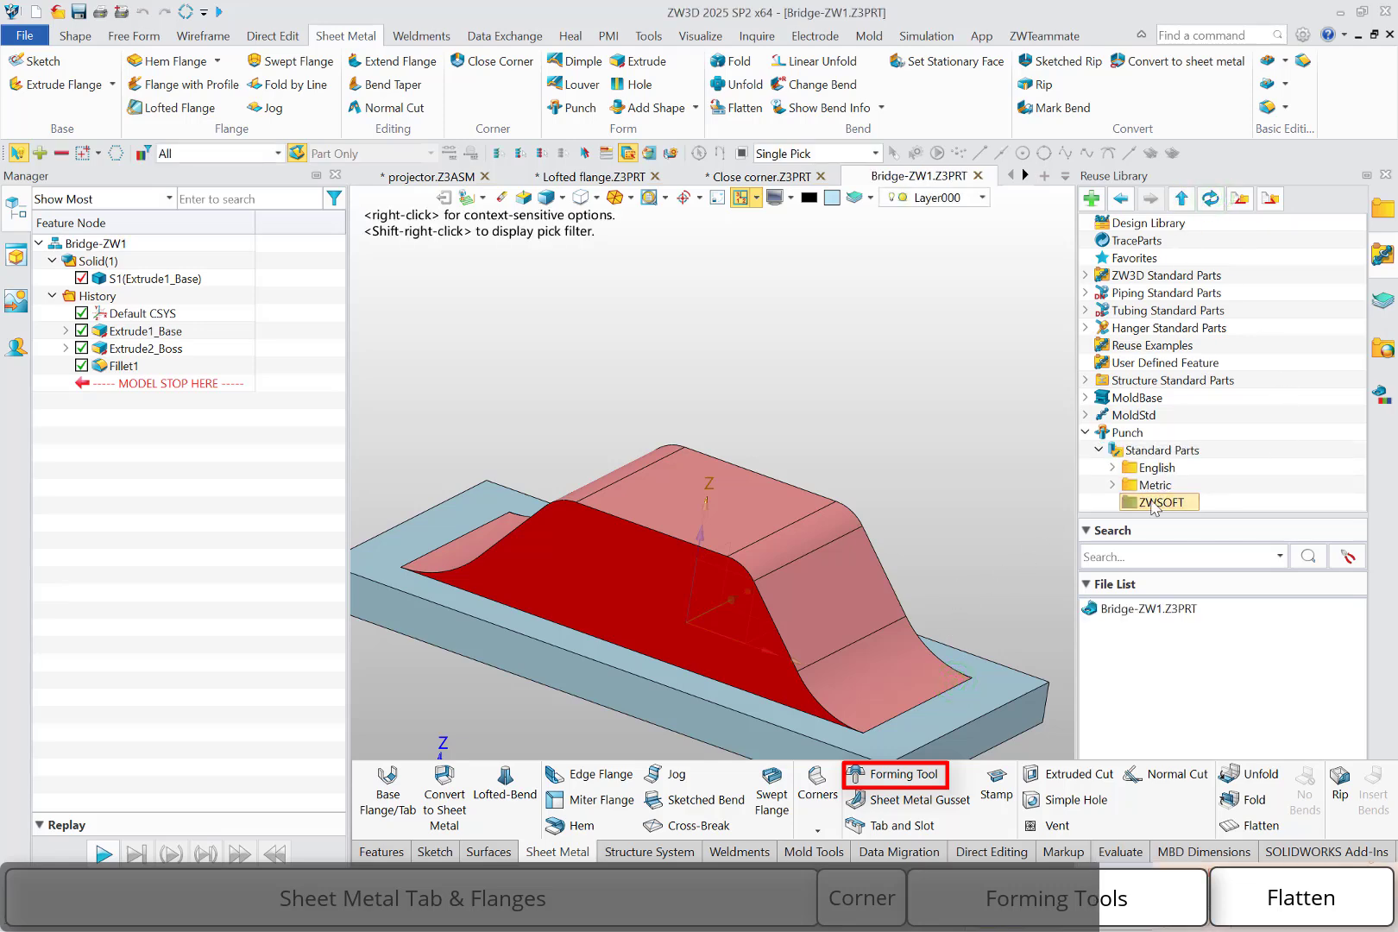
click(1157, 500)
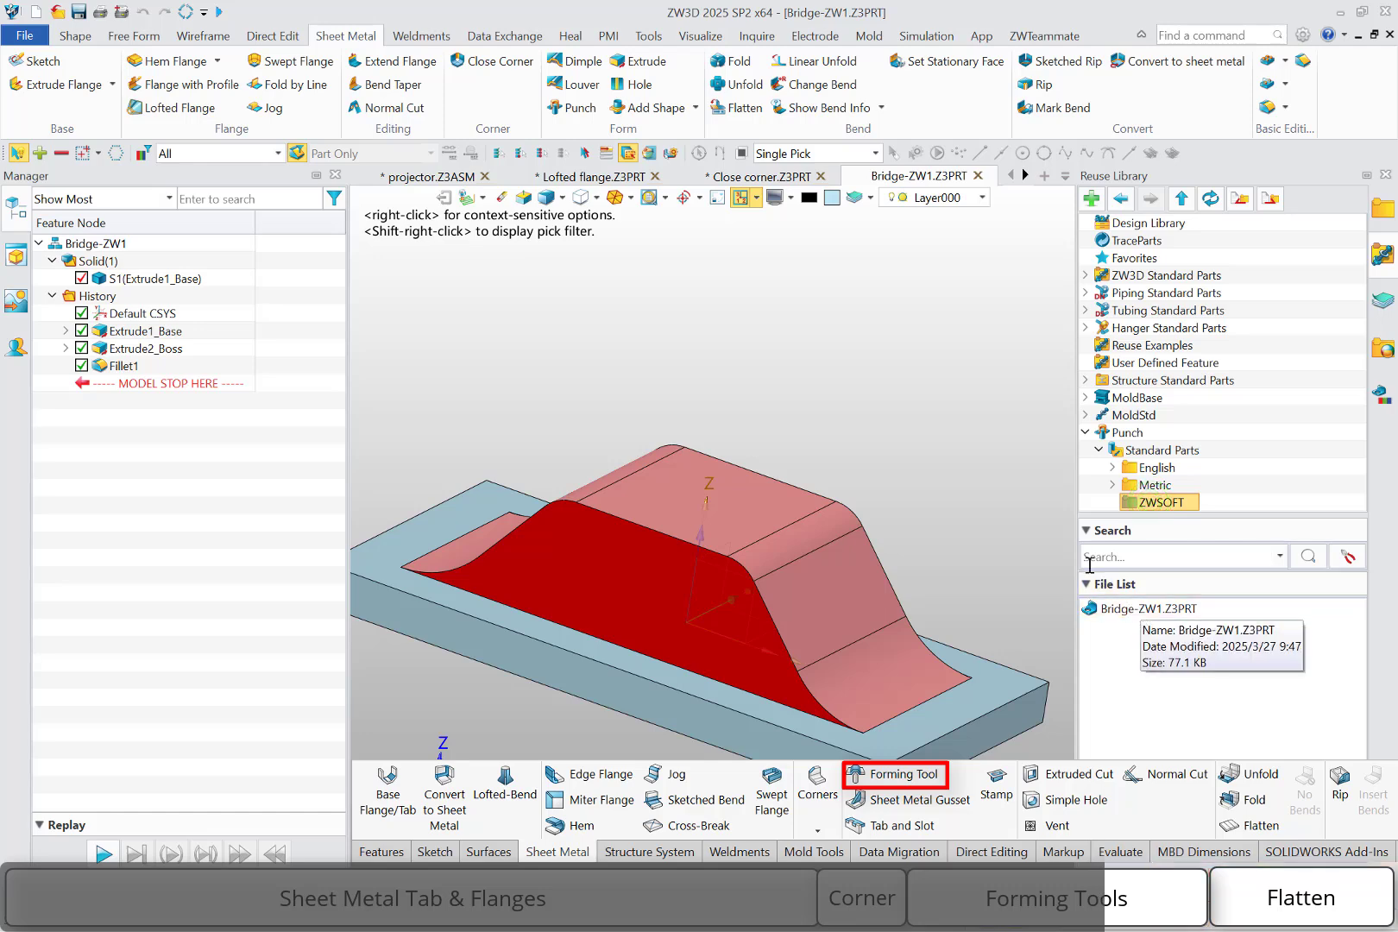
Switch to the Close corner part and start a punch from the library file Bridge-ZW1.Z3PRT with location type Constraint
click(730, 174)
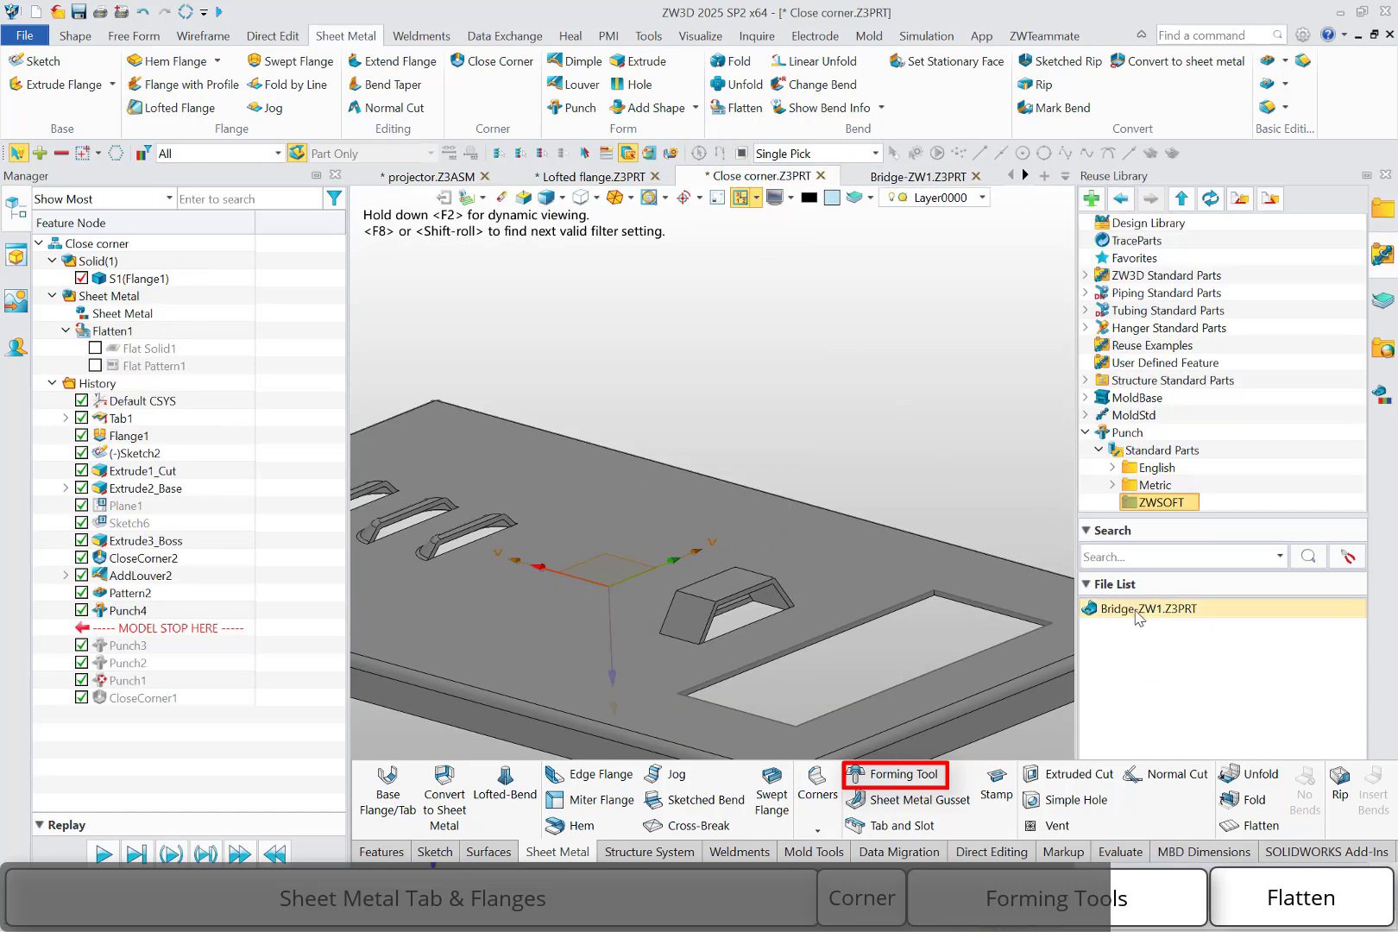
double_click(1134, 610)
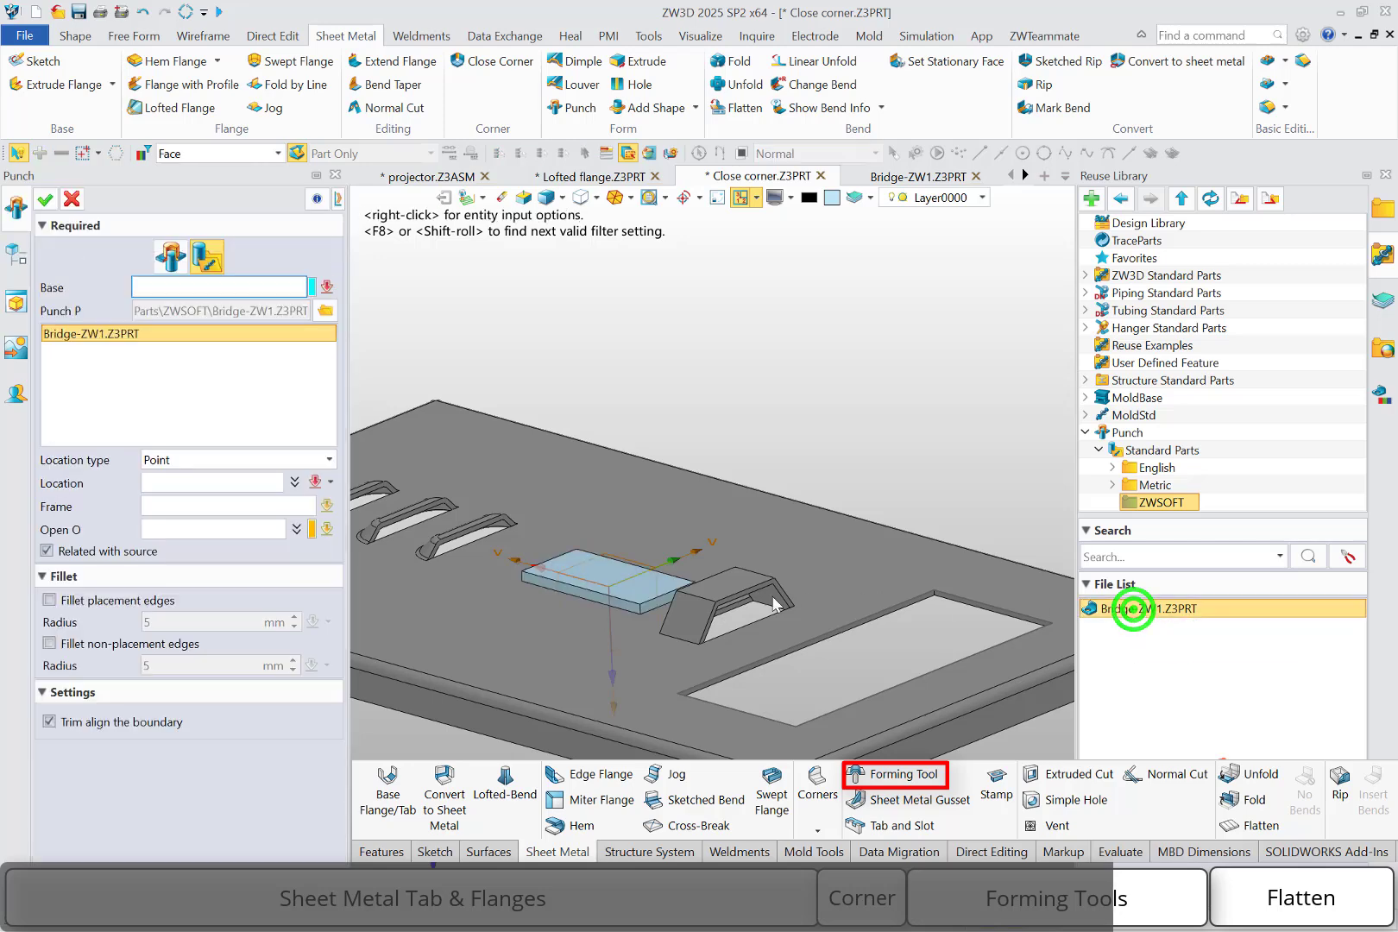
right_drag(742, 573, 706, 621)
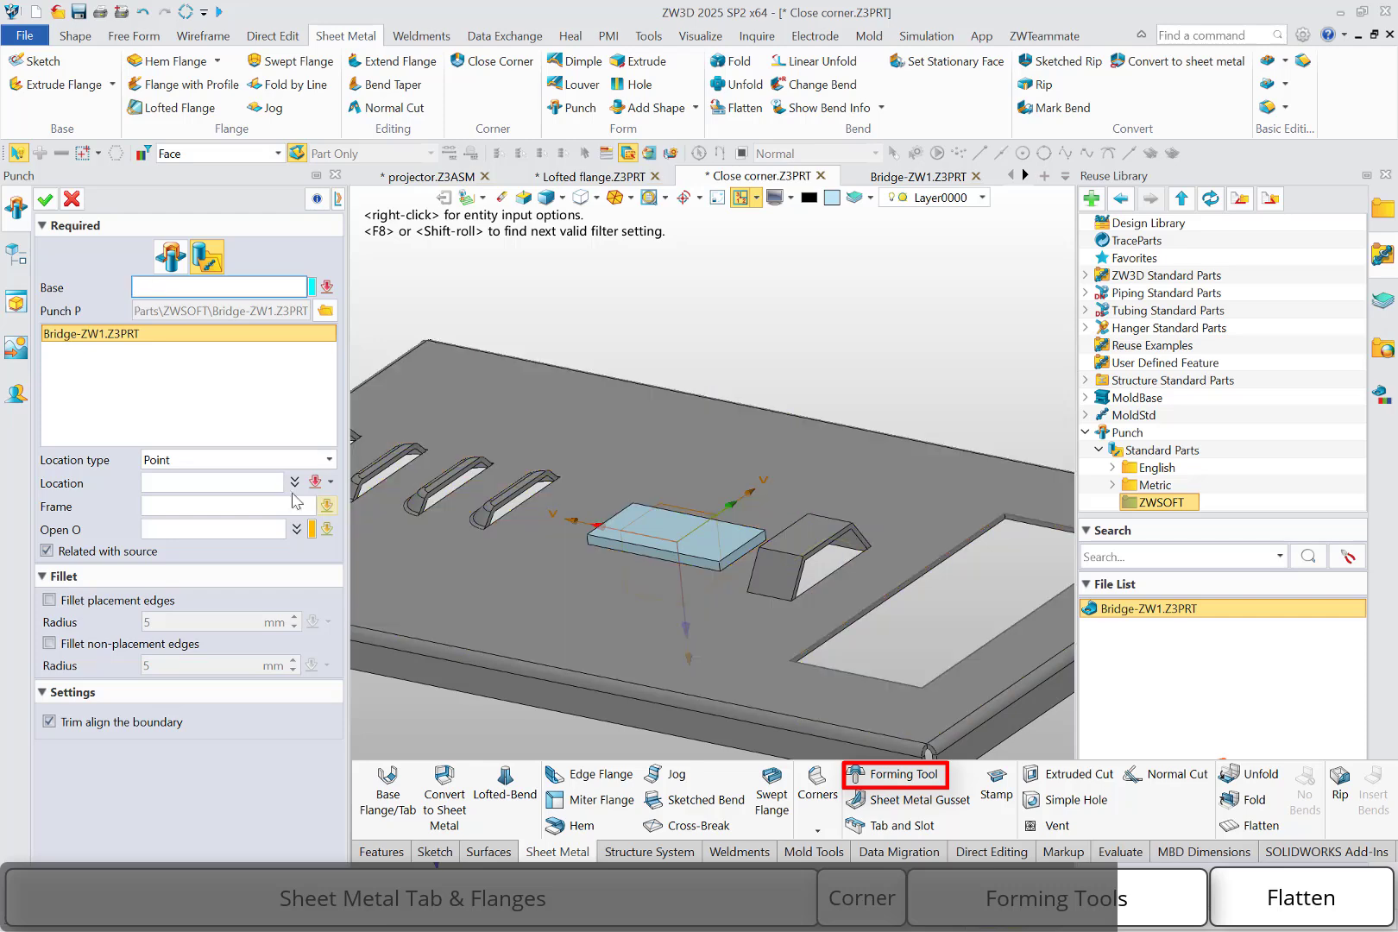
click(256, 463)
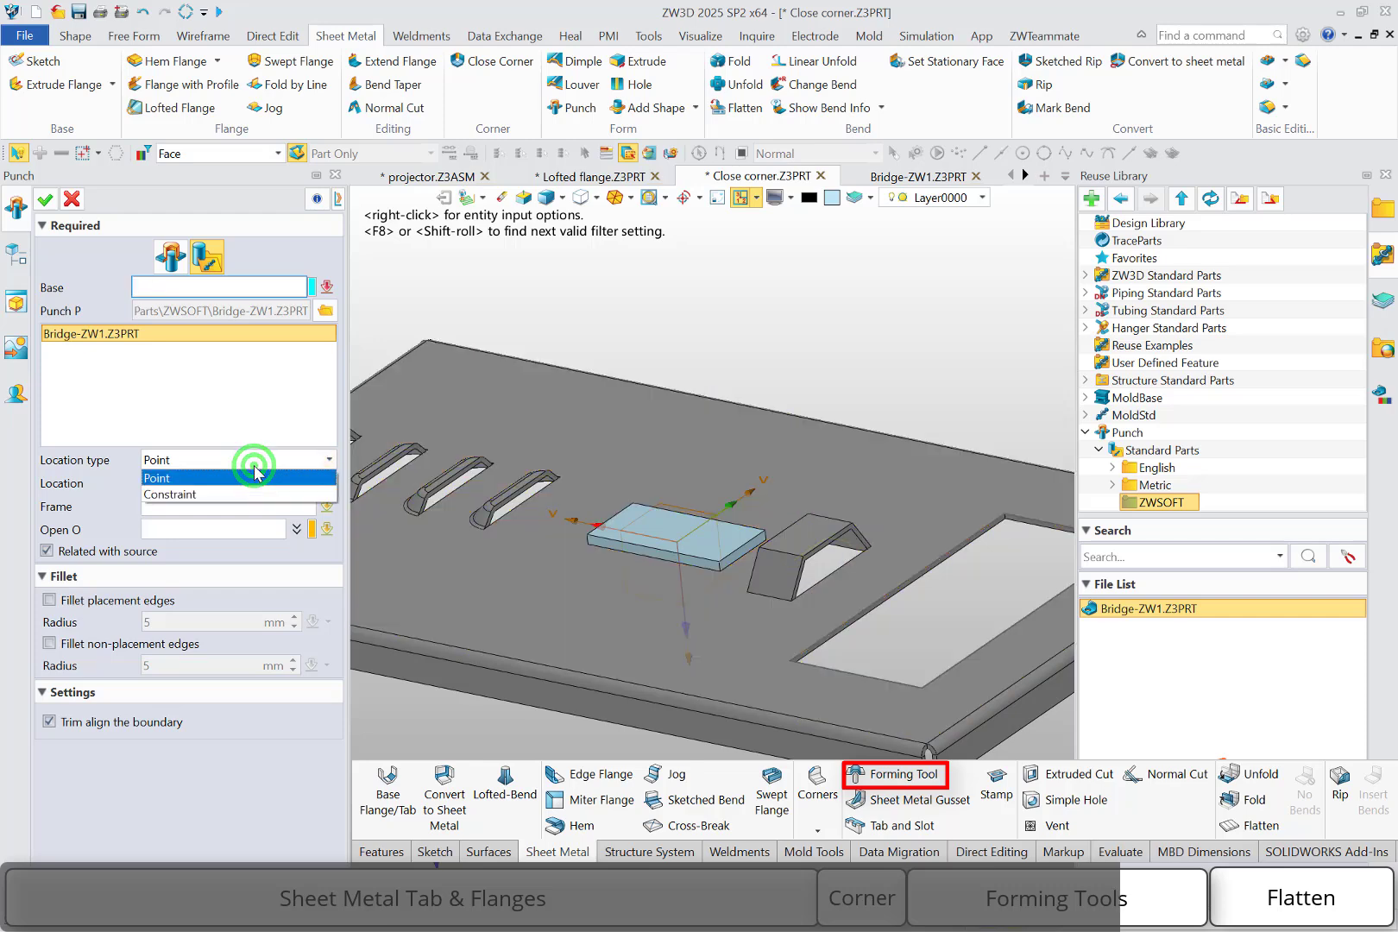
click(231, 494)
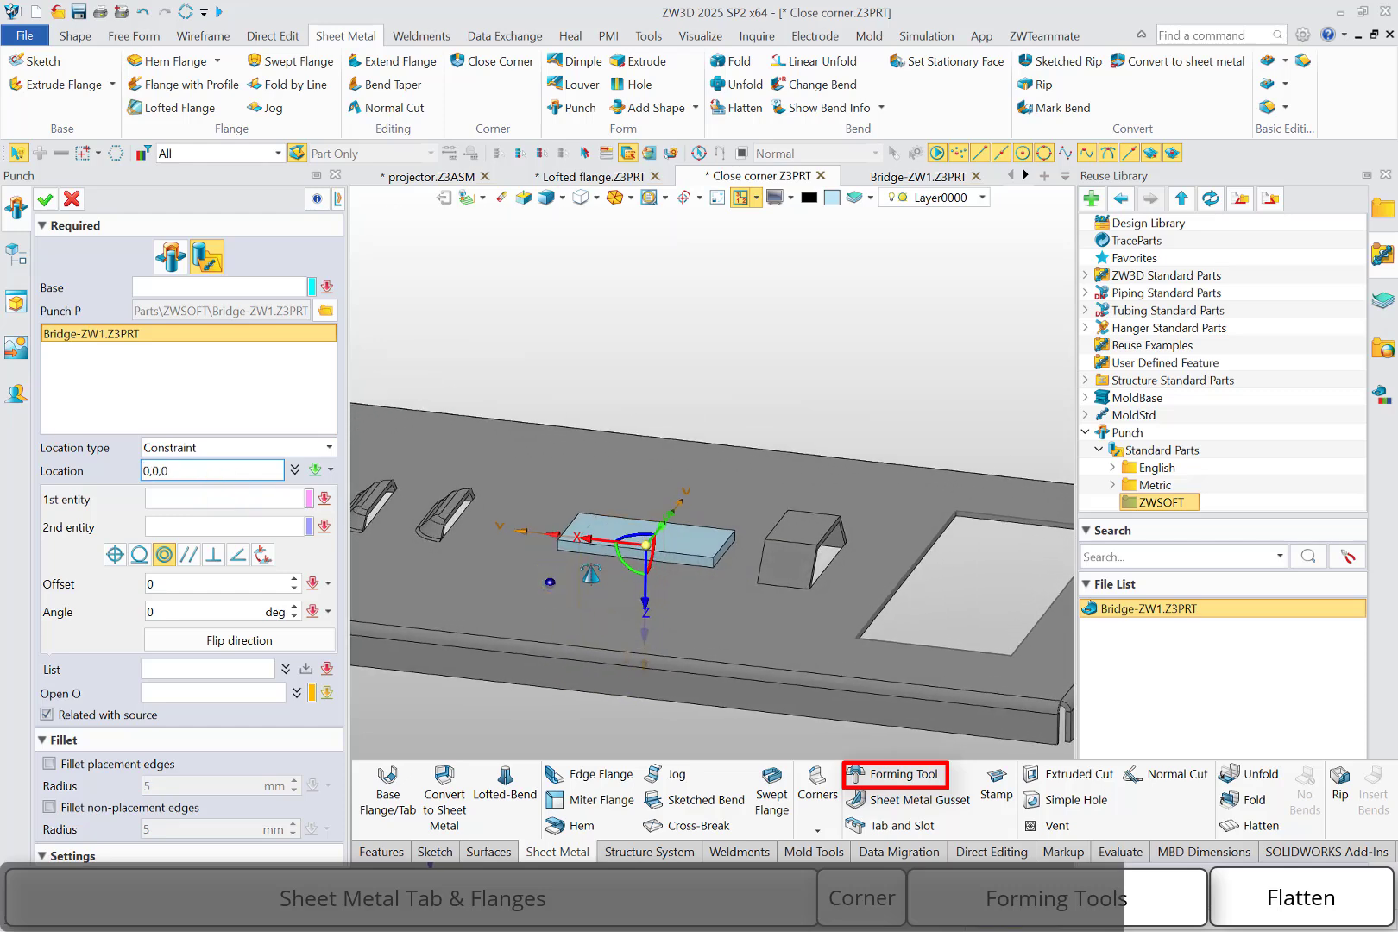
Make the punch plate's short end face coincident with the outer face of the short end flange
click(113, 556)
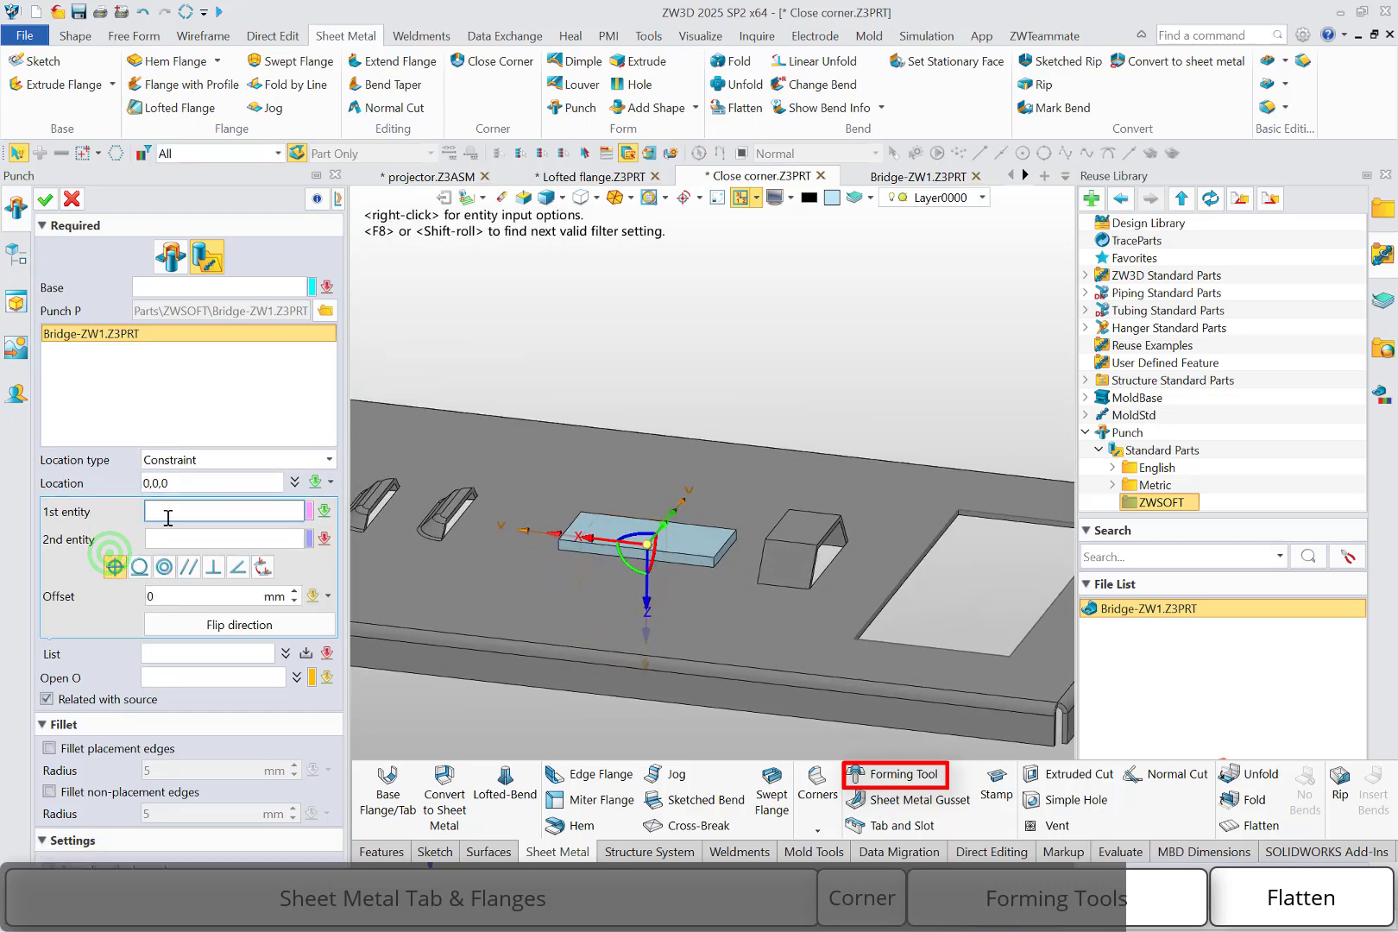
scroll(688, 596, up, 2)
right_drag(688, 596, 685, 547)
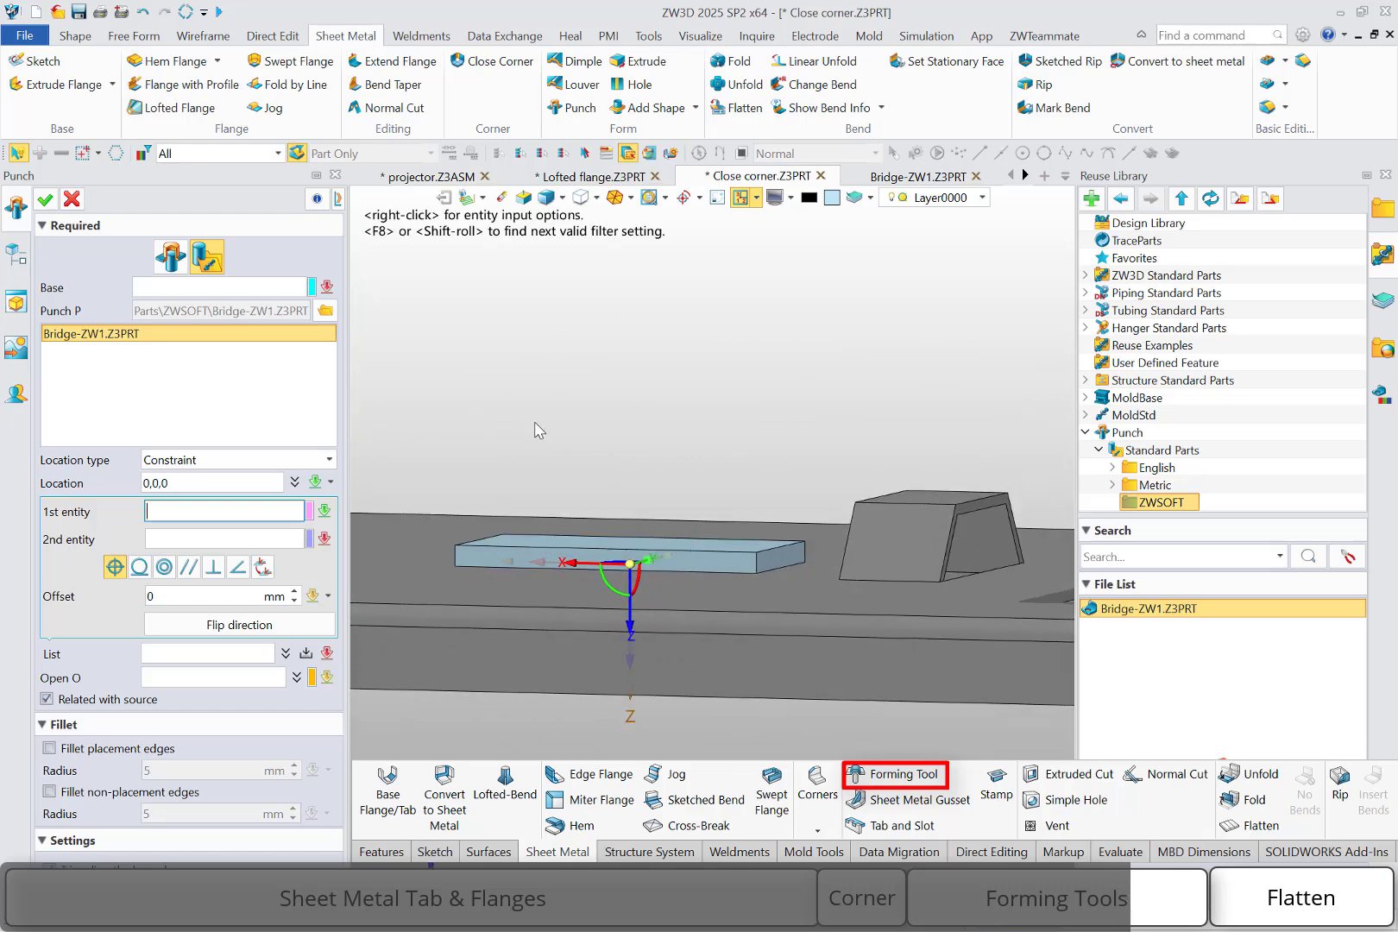
right_drag(551, 422, 673, 473)
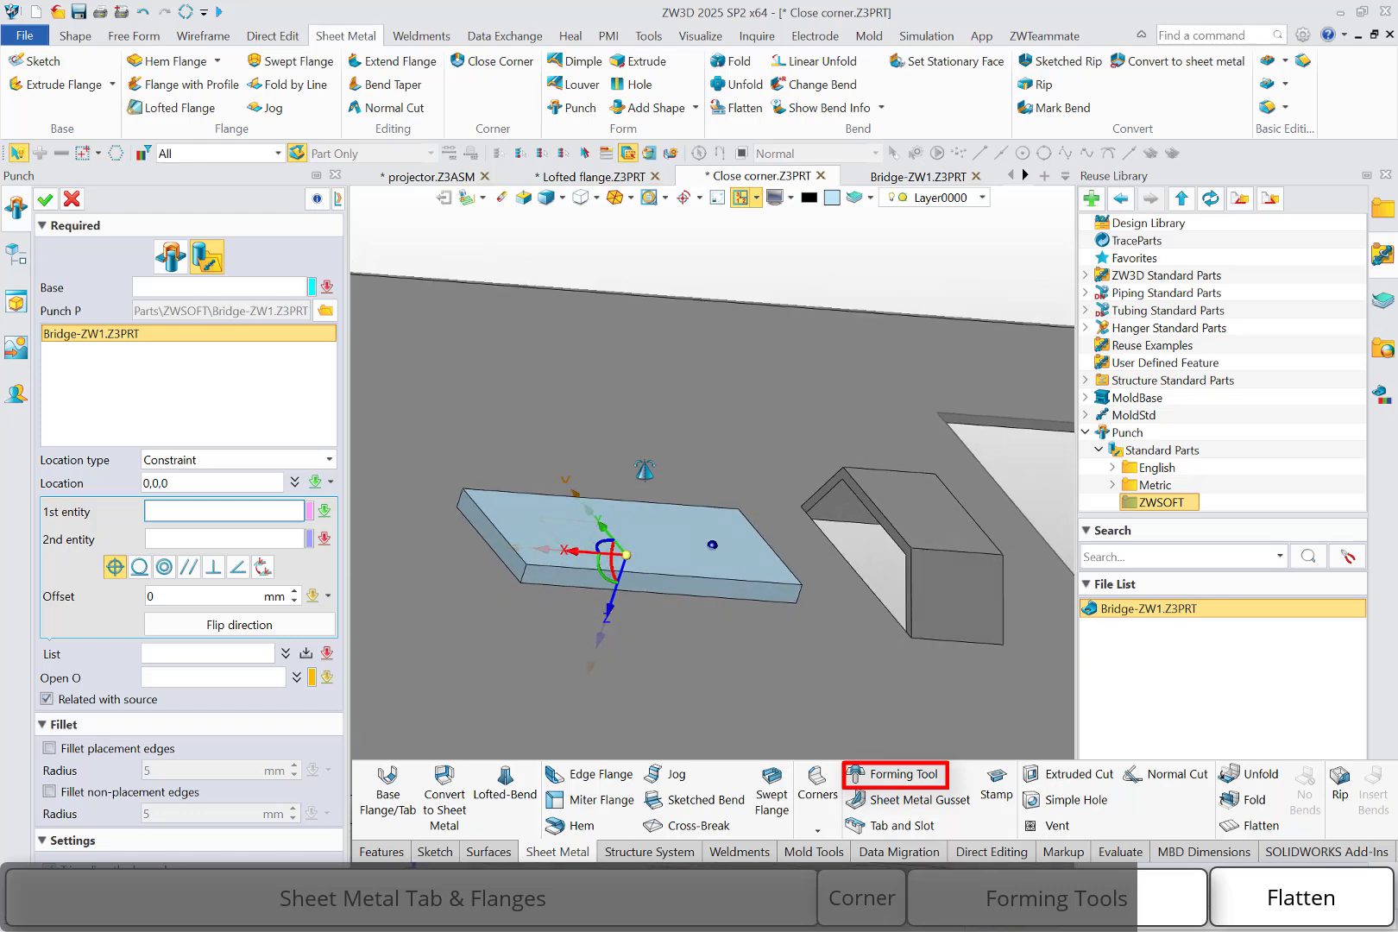
click(494, 549)
scroll(494, 549, up, 2)
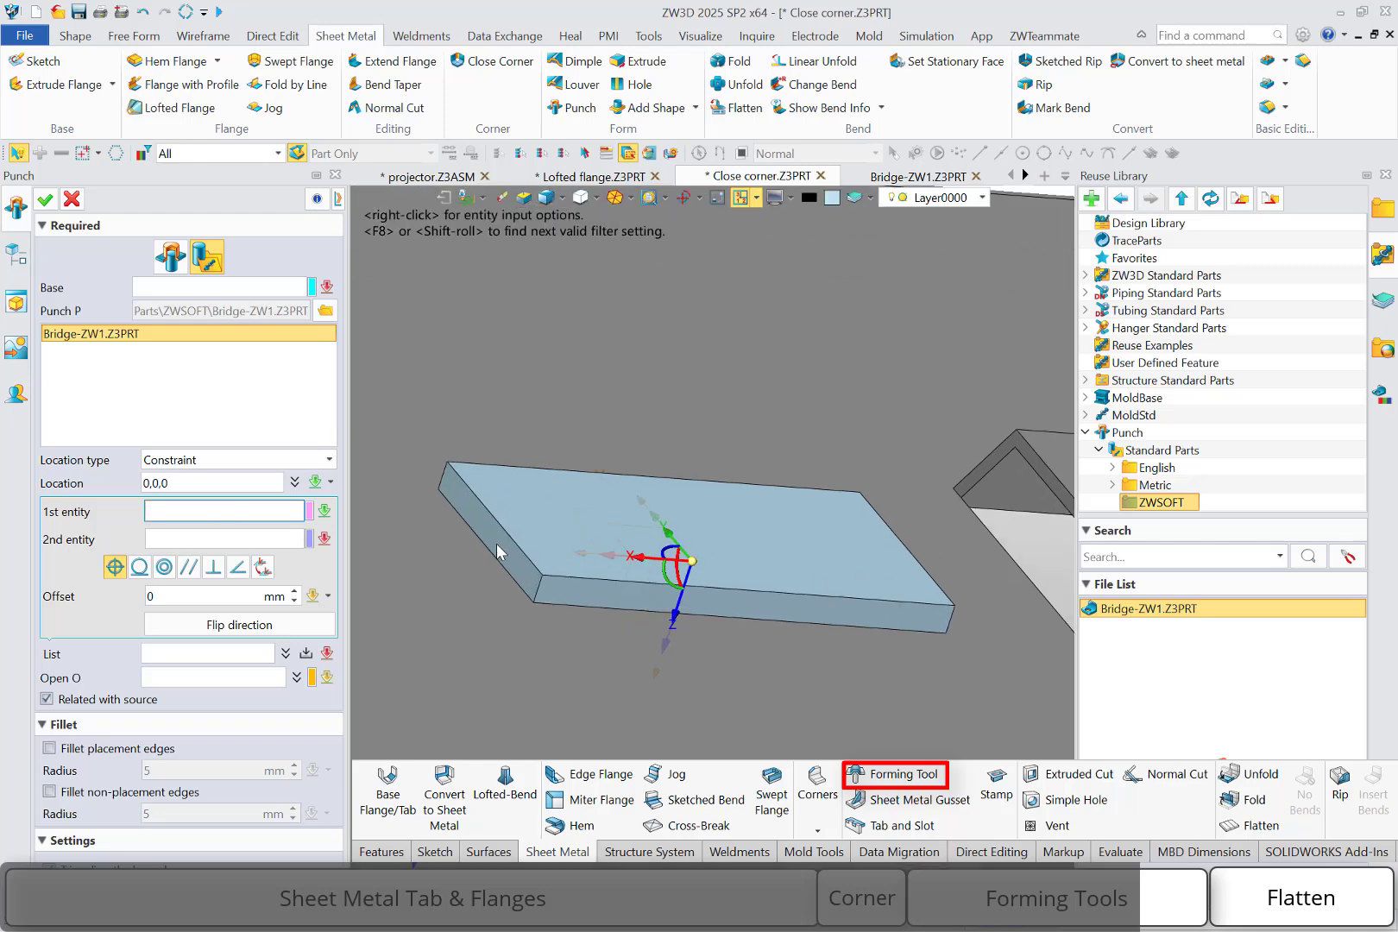
click(493, 539)
scroll(484, 543, down, 3)
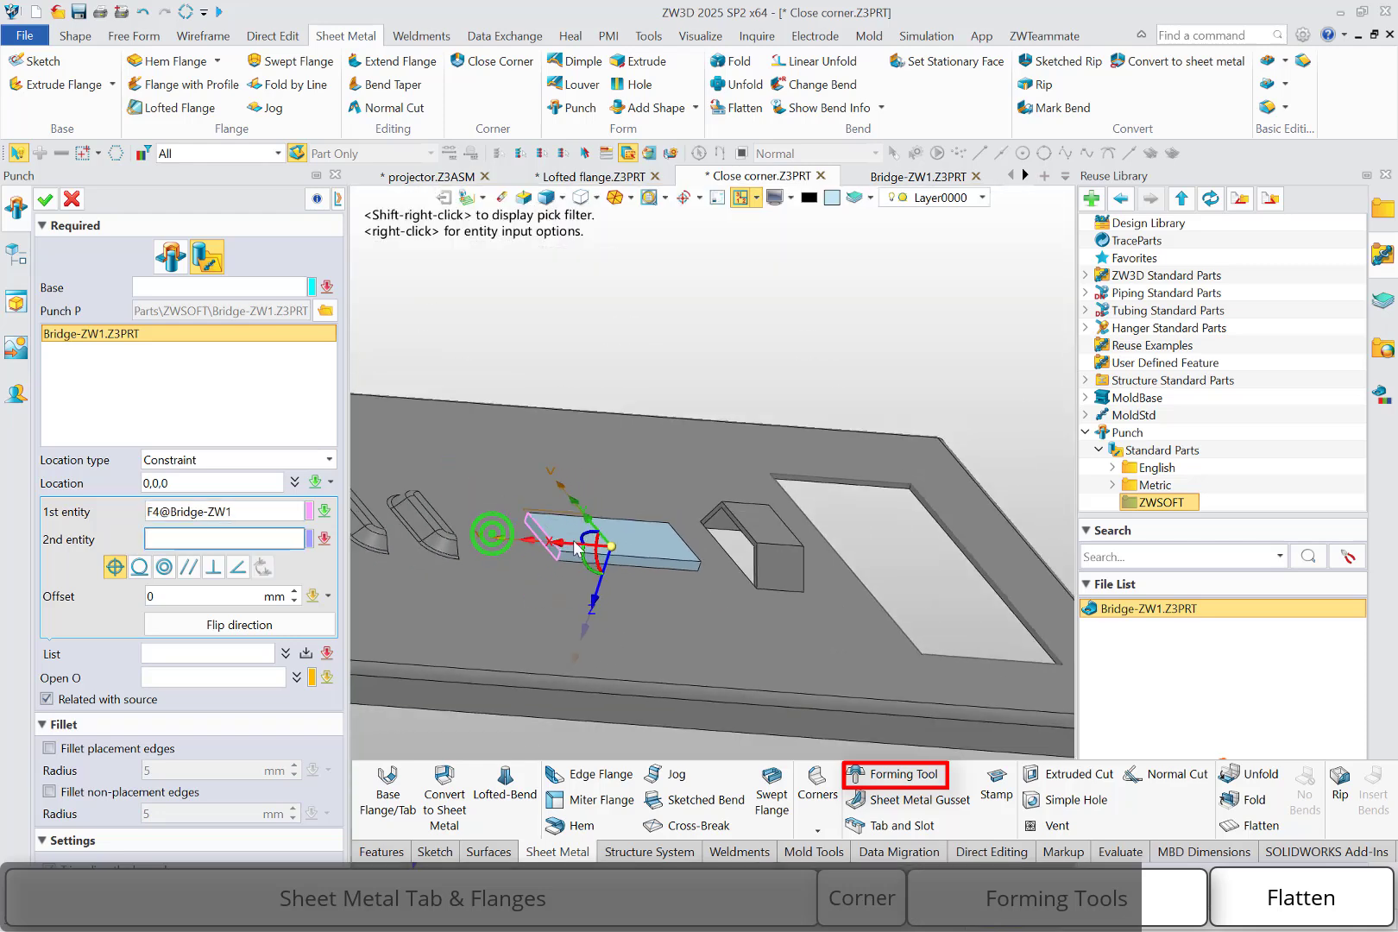
scroll(460, 557, up, 3)
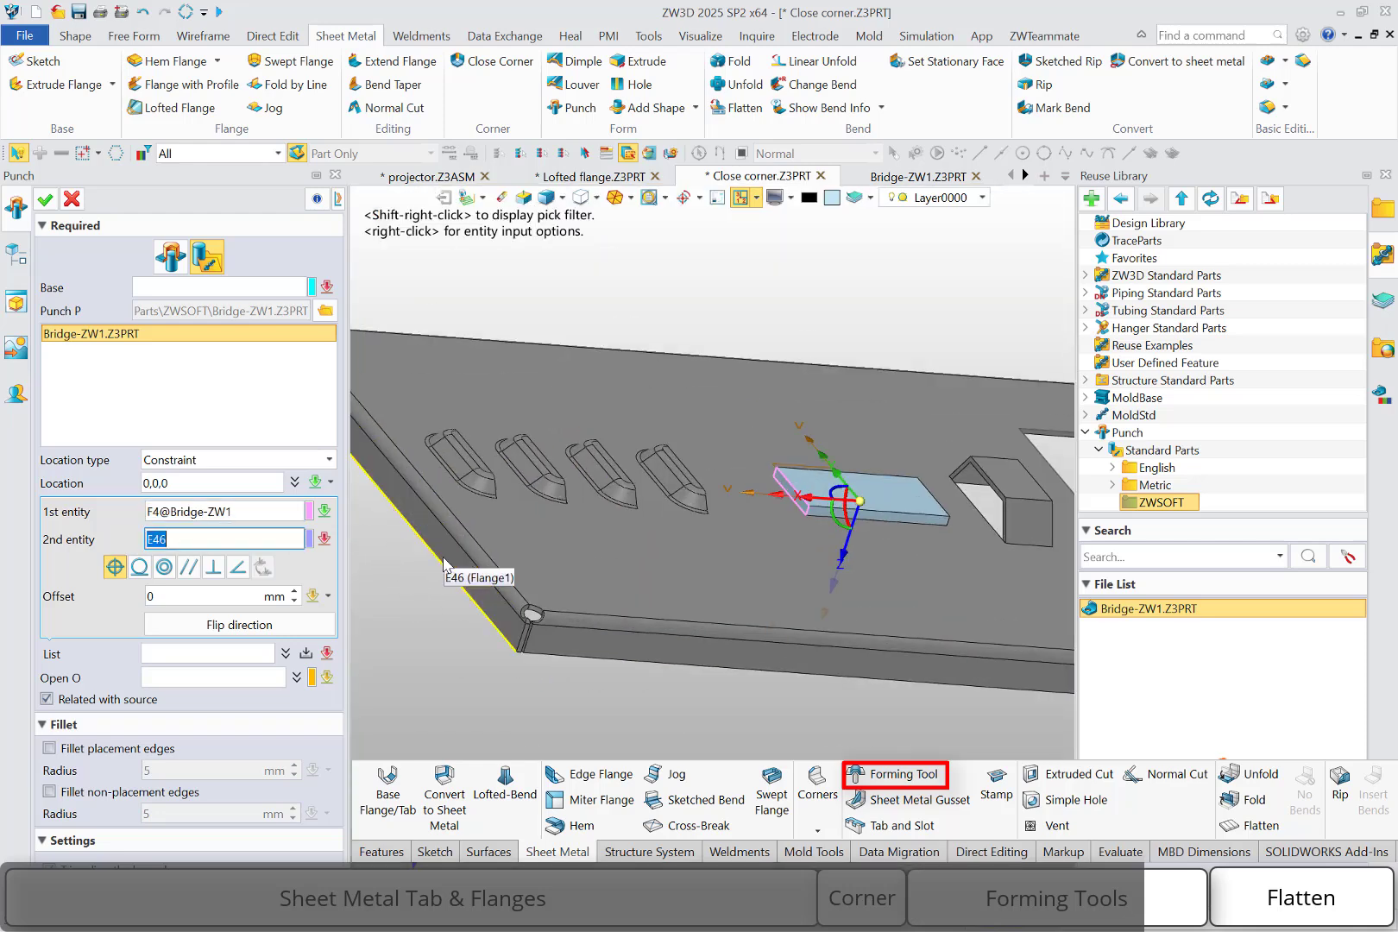
click(446, 563)
Try offsets of 14 mm and 40 mm between the punch's end face and the short end flange
click(229, 595)
text(14)
key(Return)
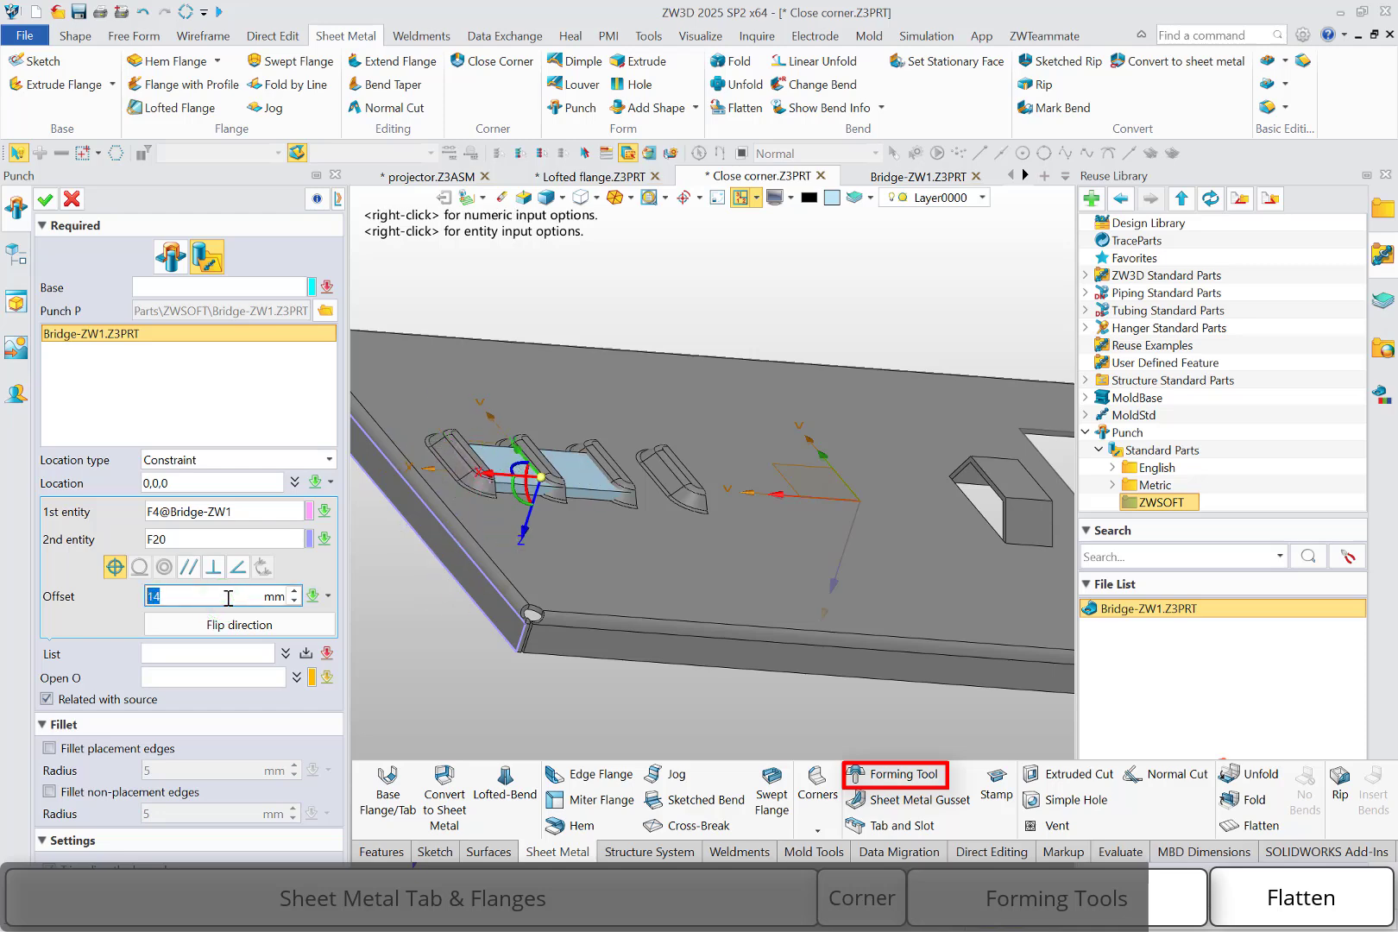
key(Return)
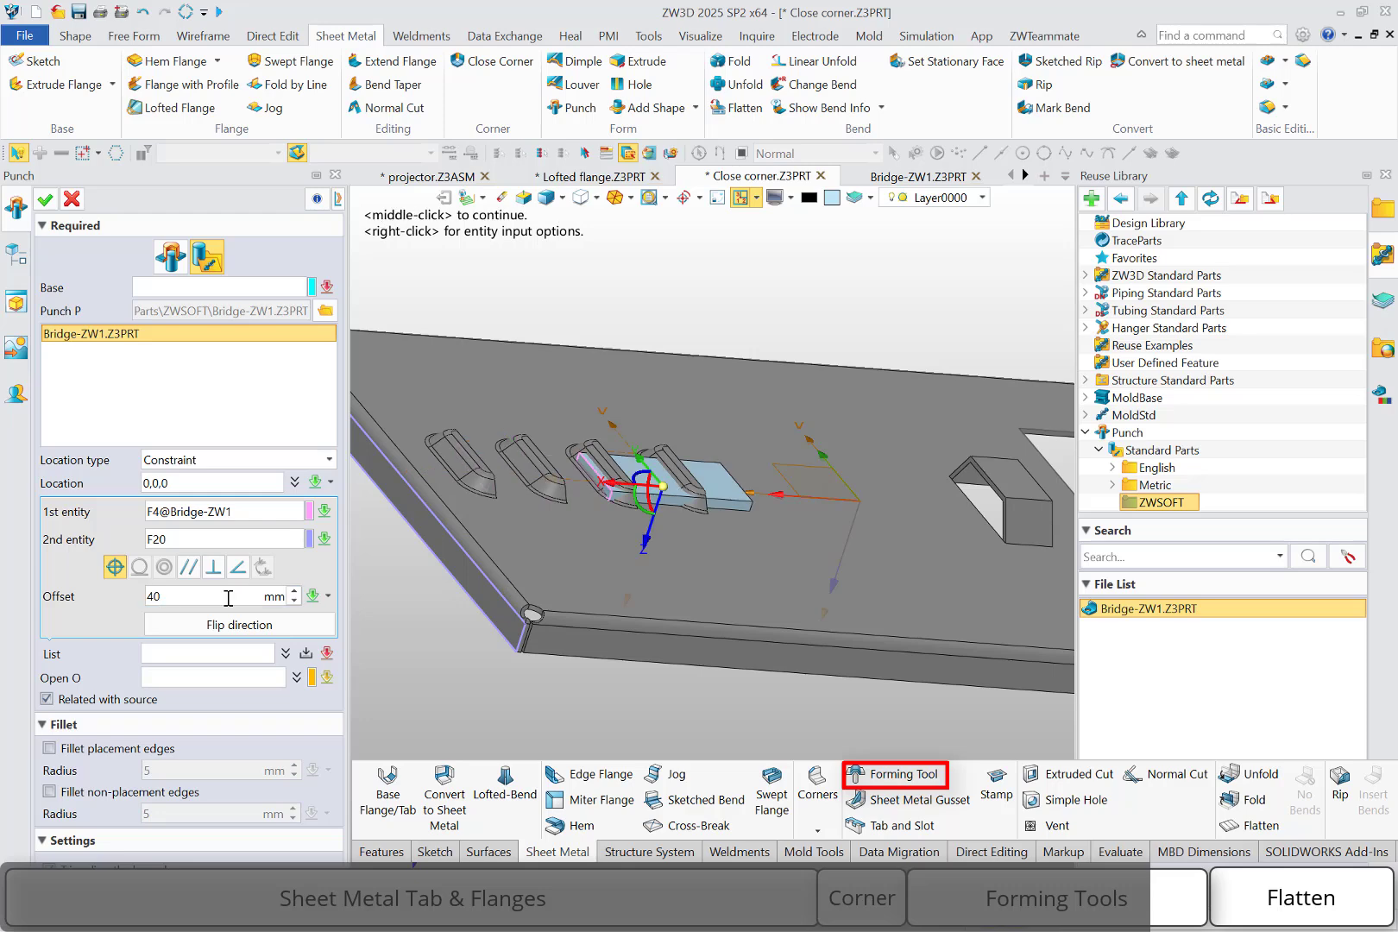
Set the end-face constraint's offset to 70 mm and add the constraint to the list
click(208, 597)
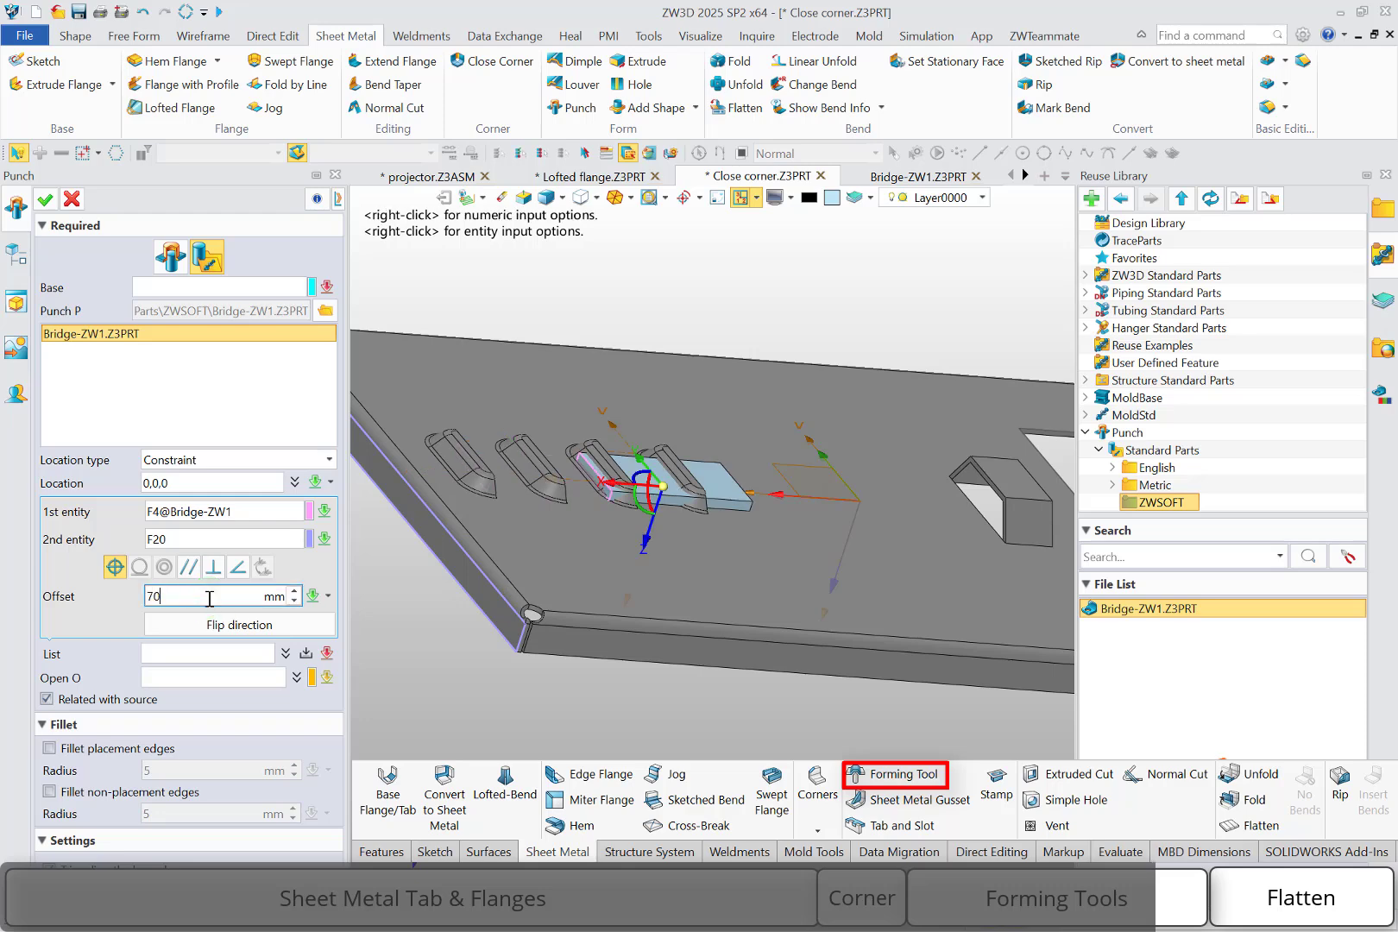
key(Return)
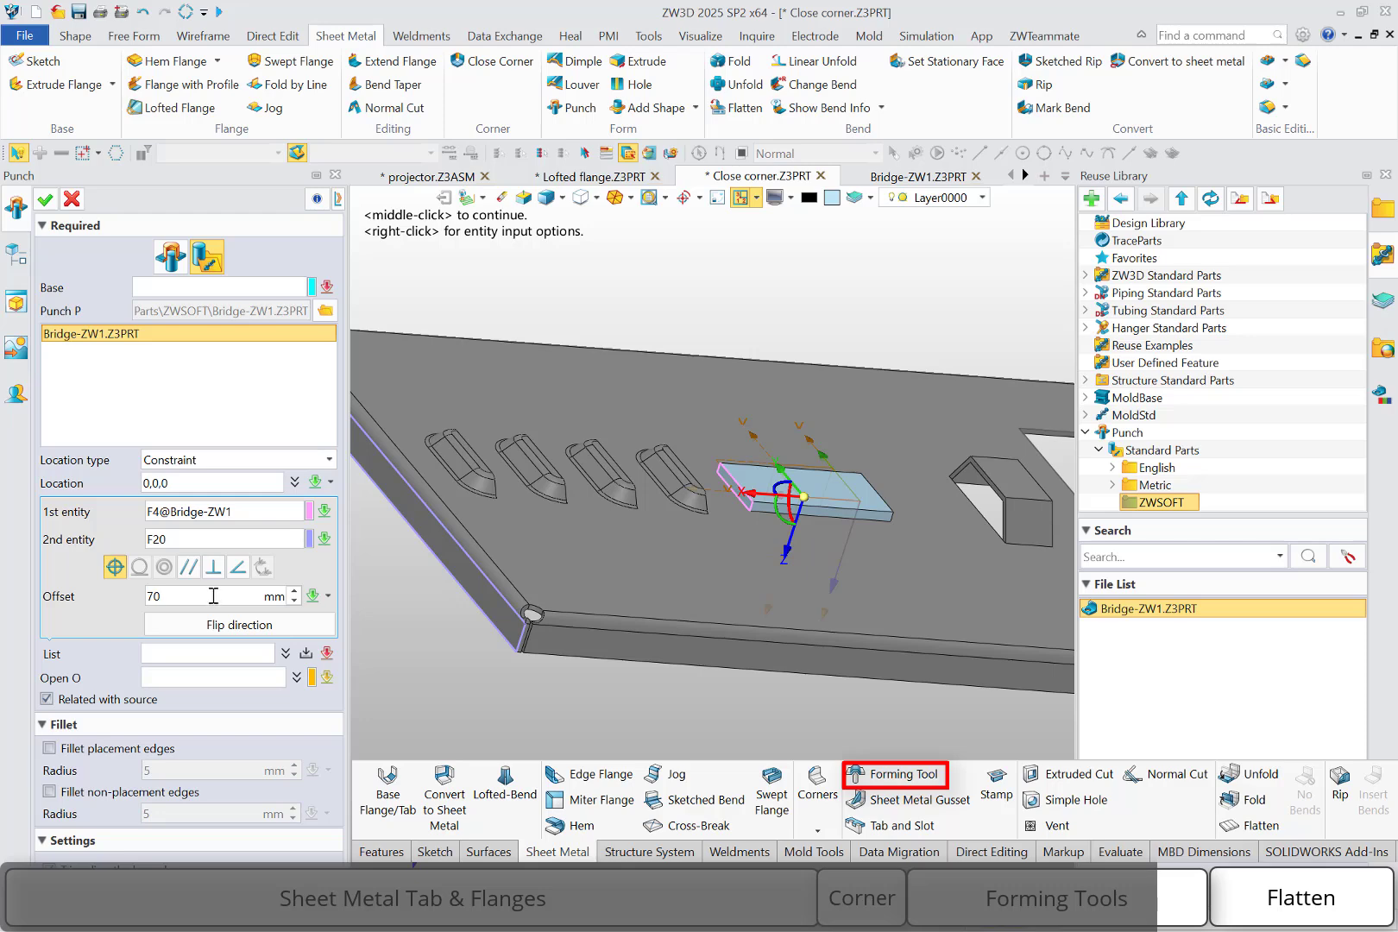
right_drag(626, 592, 552, 603)
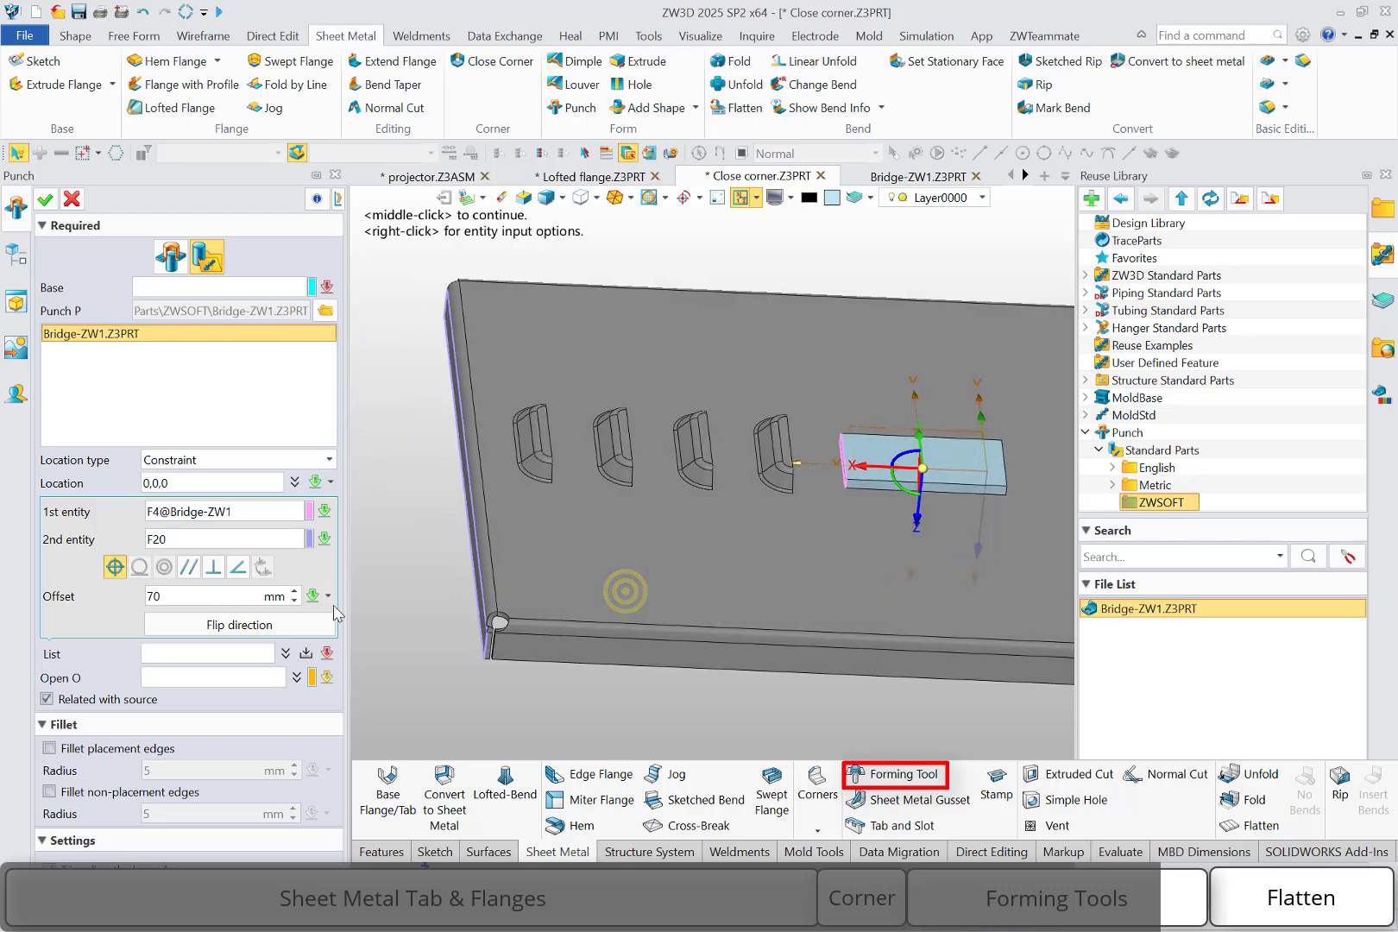
click(306, 653)
Constrain the punch's long side face coincident to the long flange's outer face with a 50 mm offset and add it to the list
scroll(905, 490, up, 3)
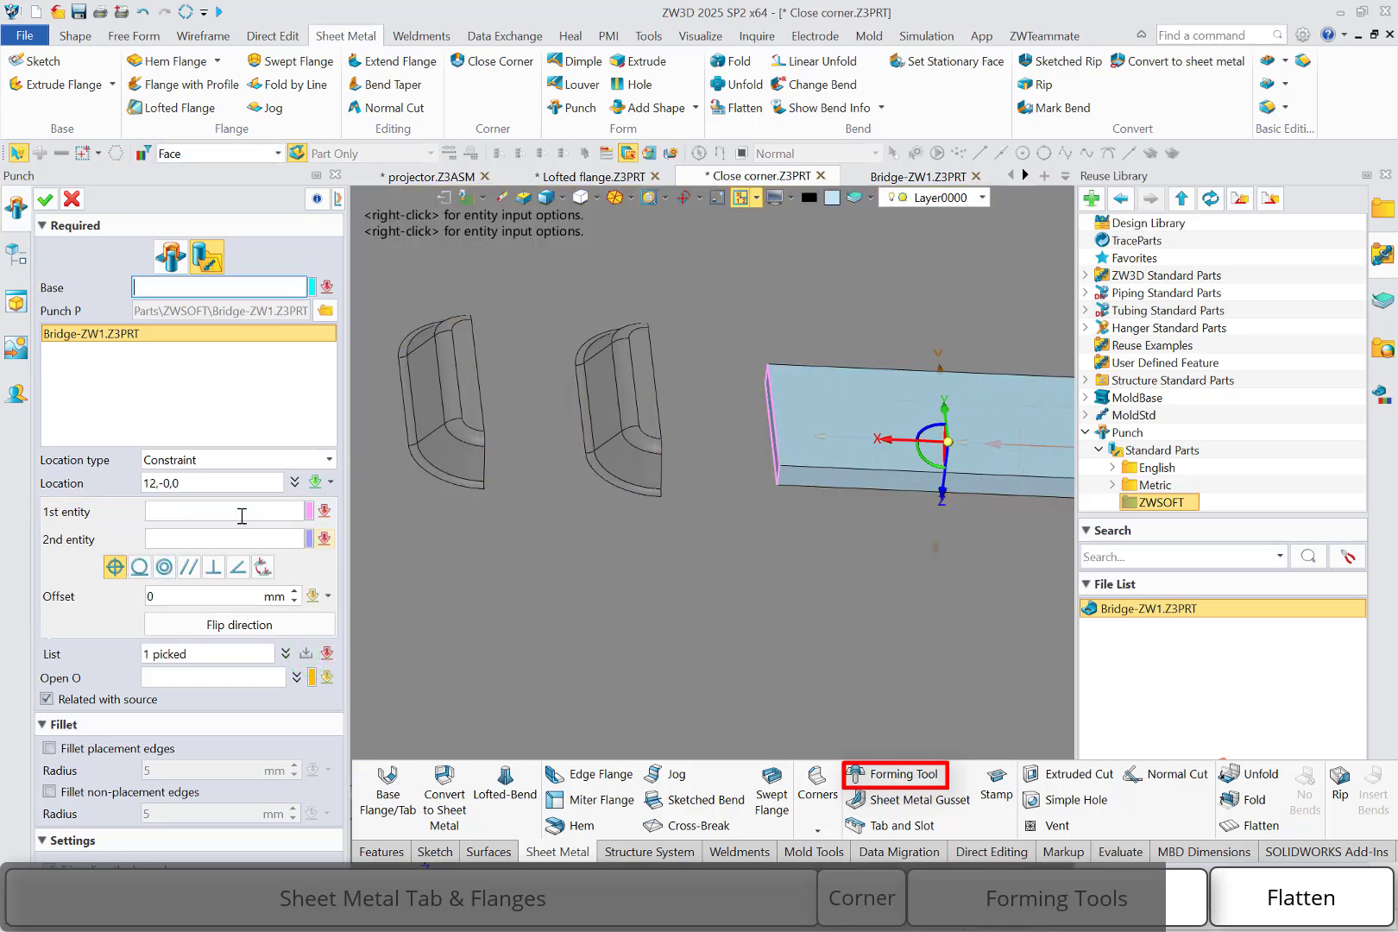
click(218, 509)
click(816, 477)
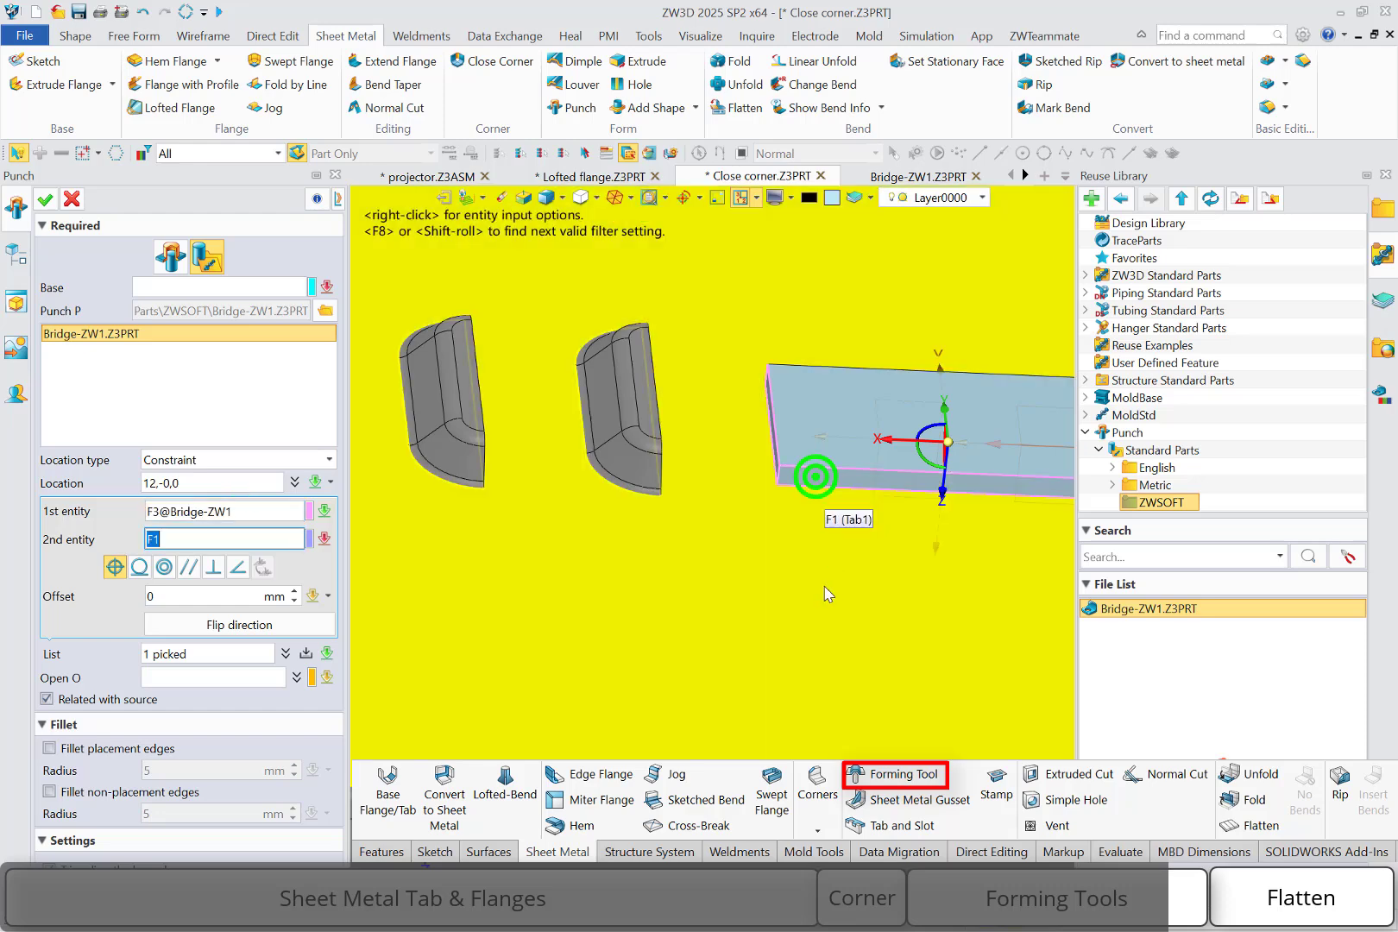
click(789, 684)
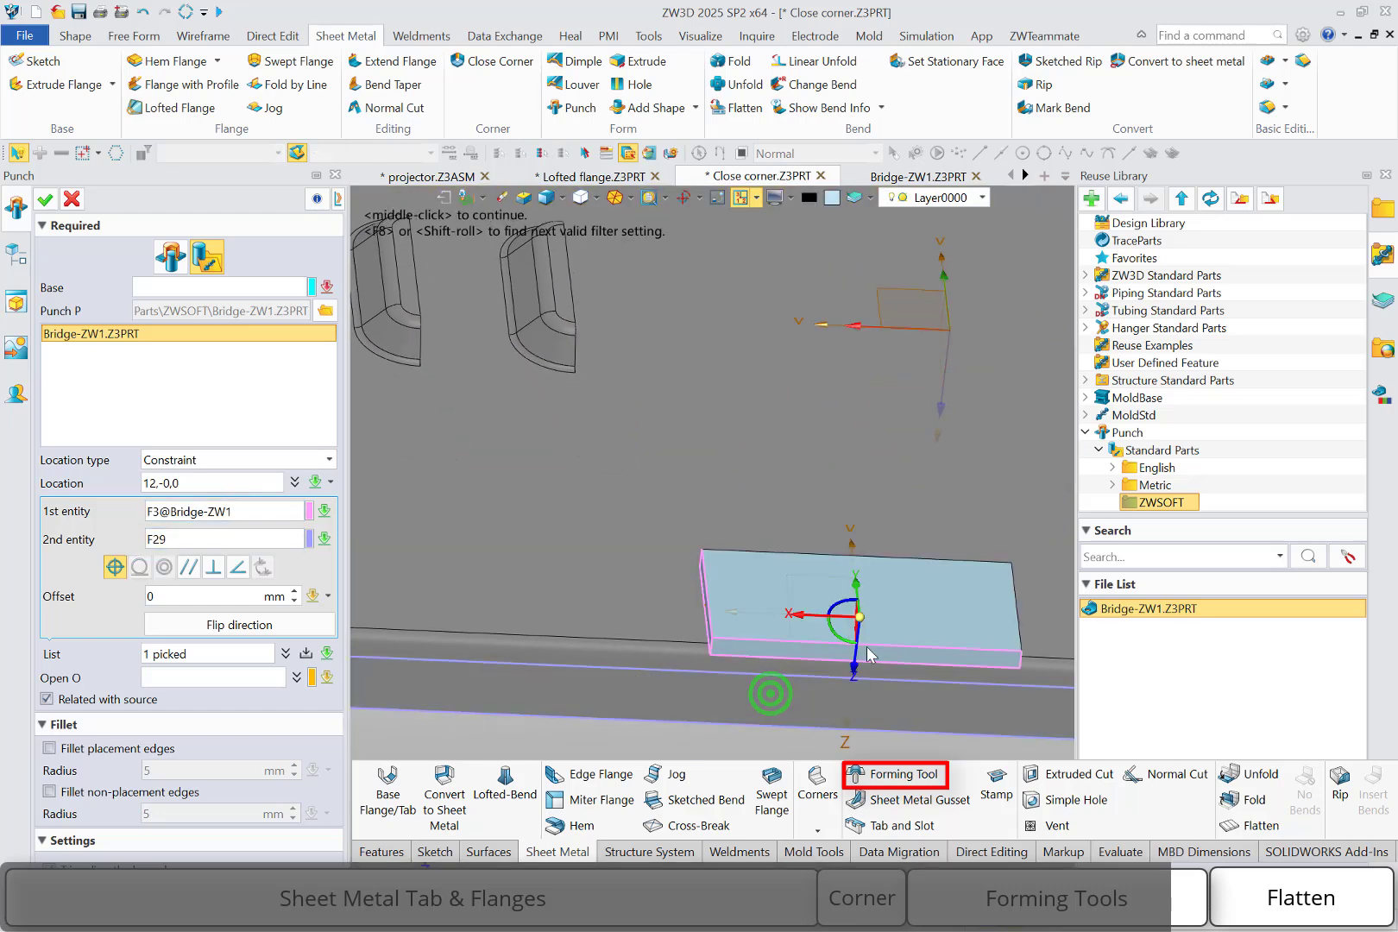
click(190, 594)
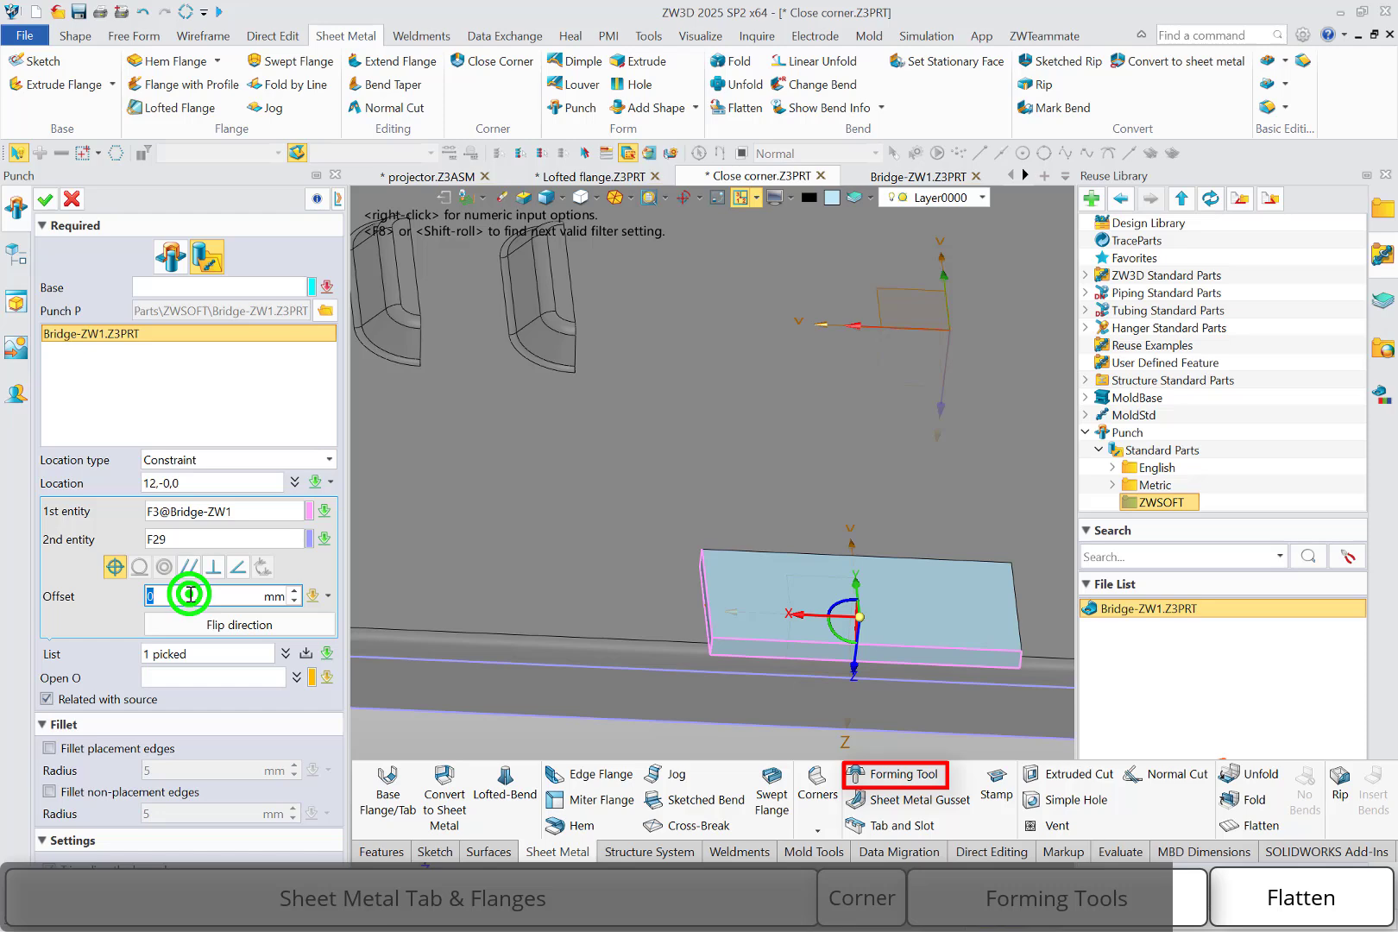
text(50)
key(Return)
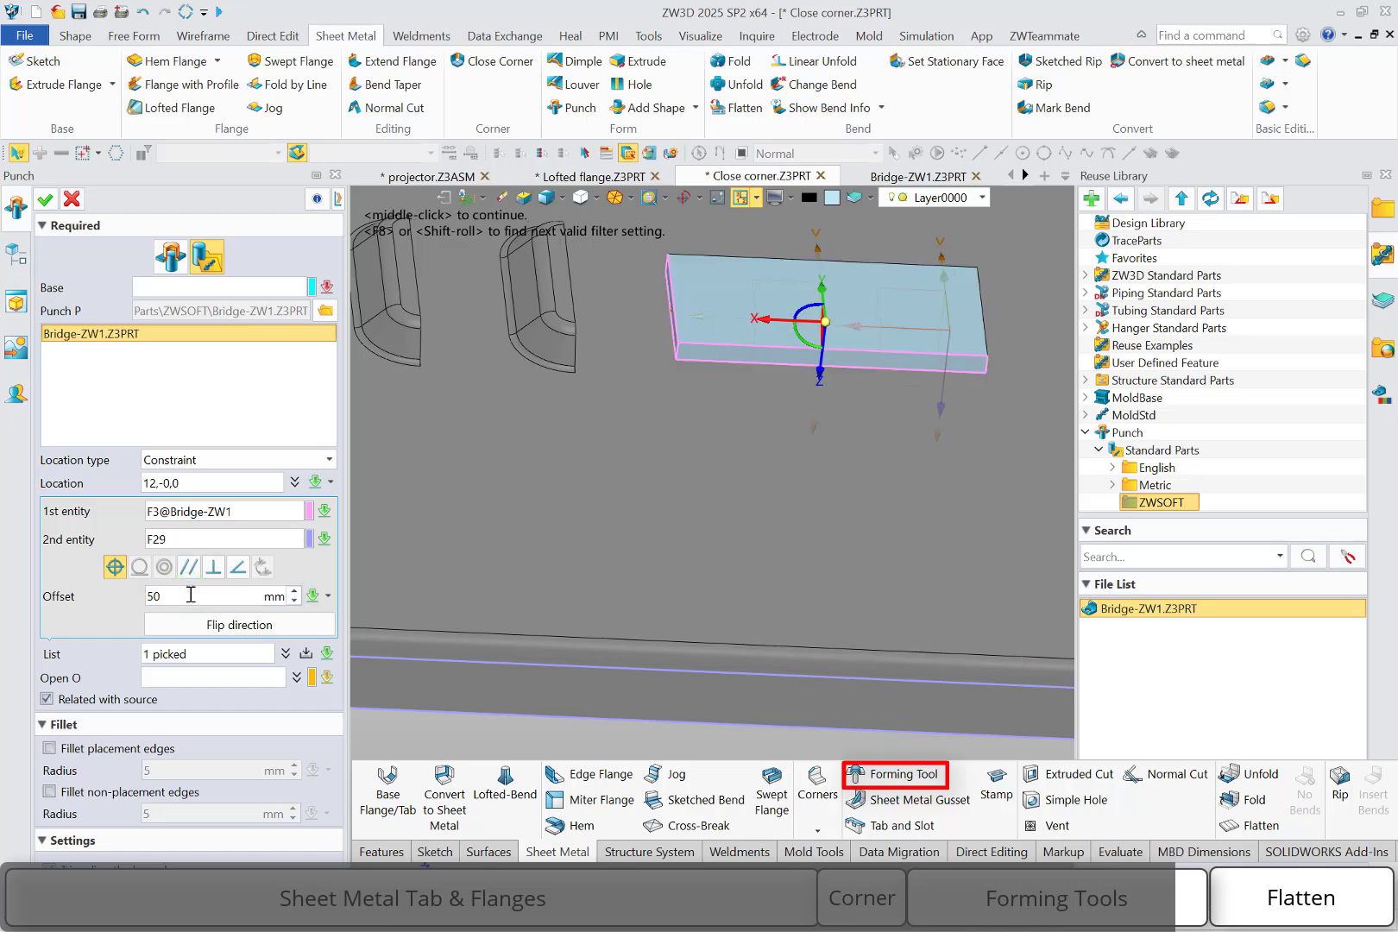
click(306, 653)
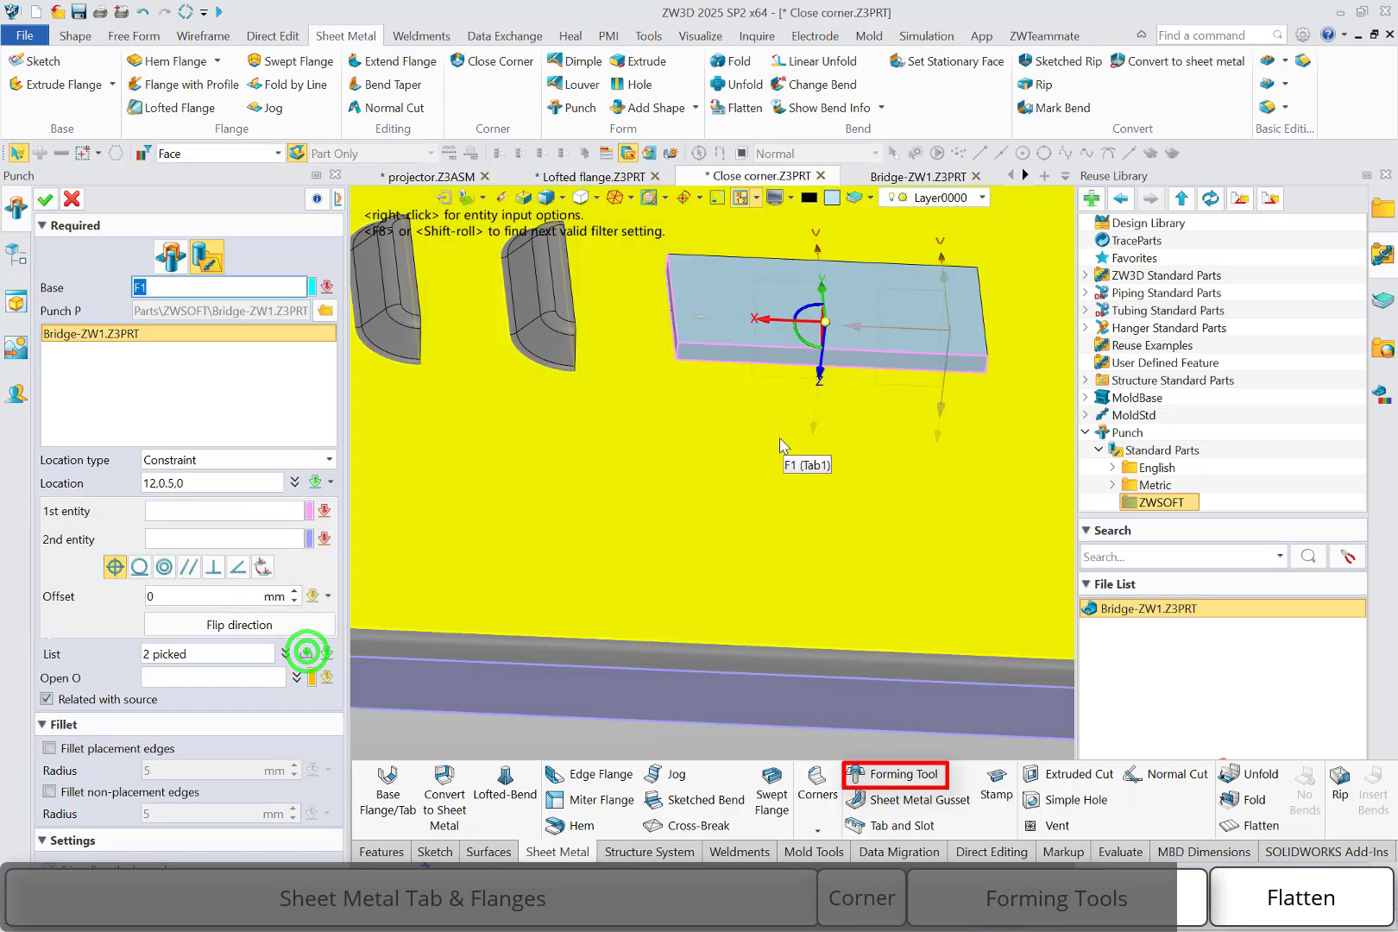
Try the inner face of the main sheet as the punch's base face
middle_drag(789, 482, 796, 577)
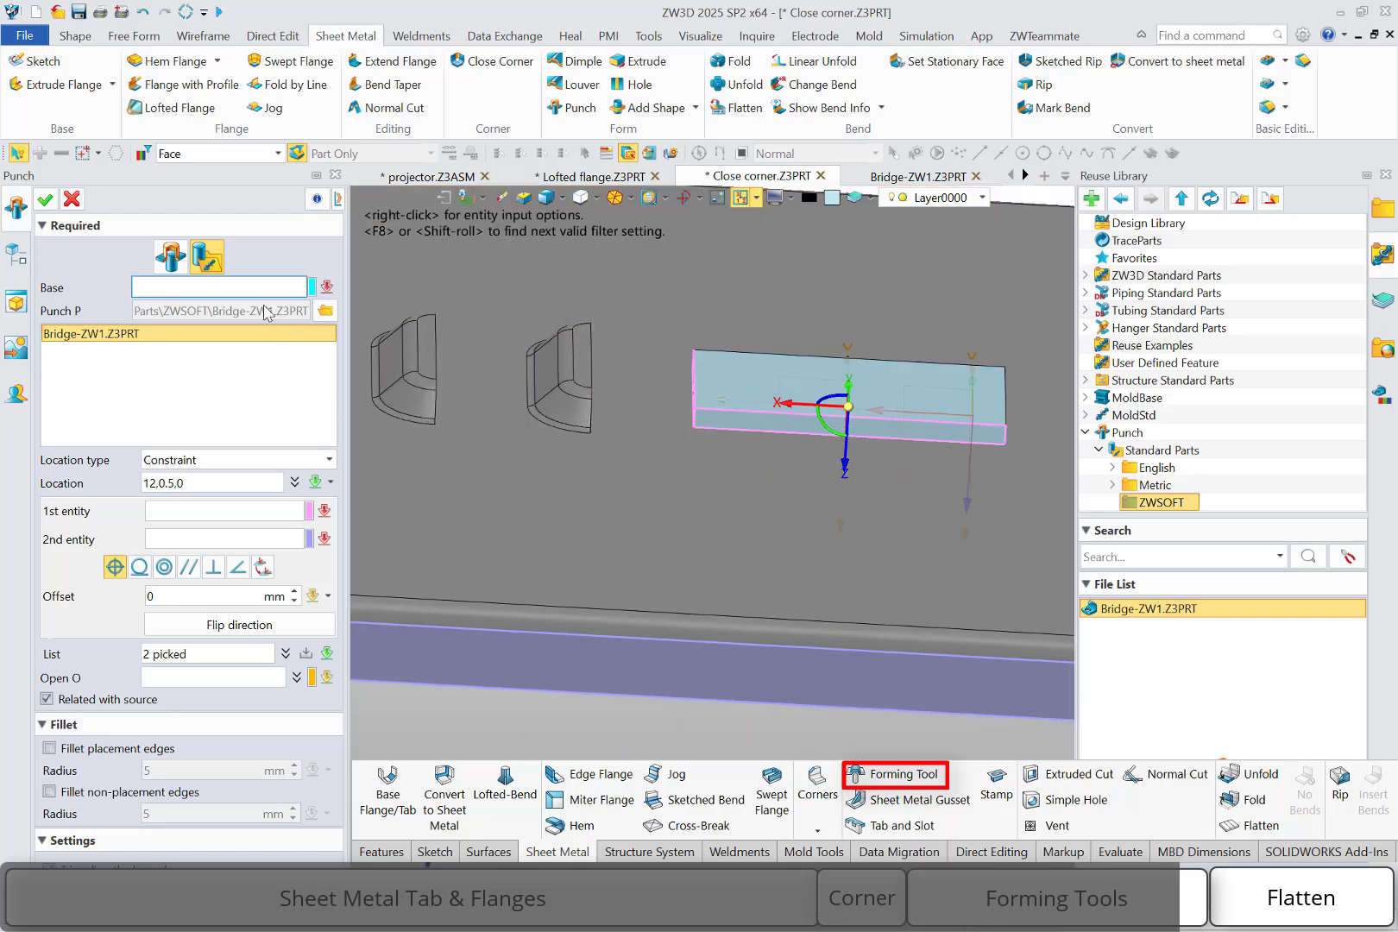
mouse_move(677, 381)
middle_down()
mouse_move(716, 371)
mouse_move(774, 395)
middle_up()
click(775, 394)
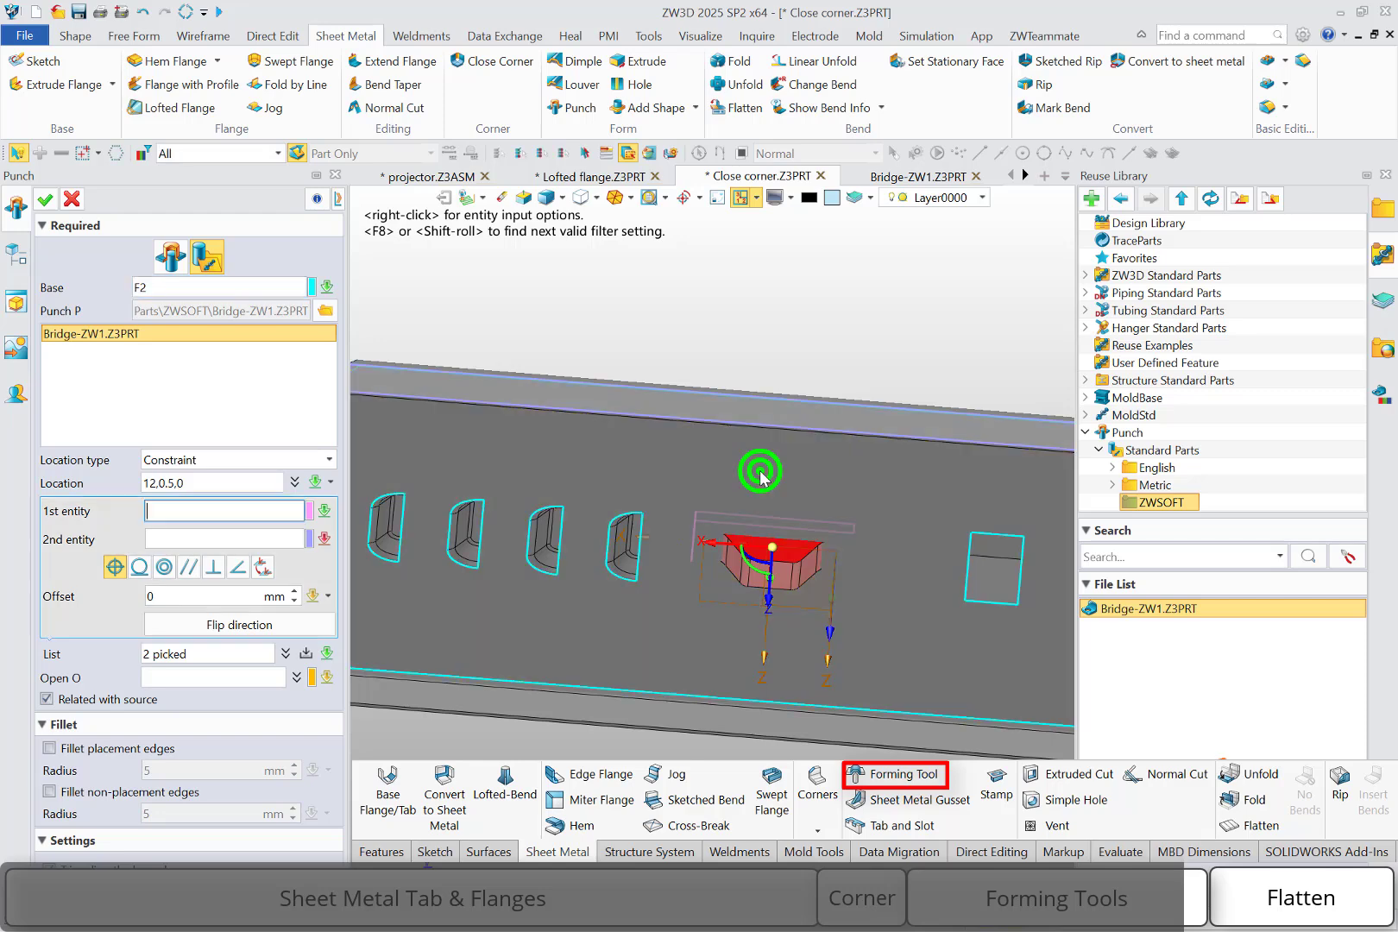
middle_drag(761, 473, 751, 414)
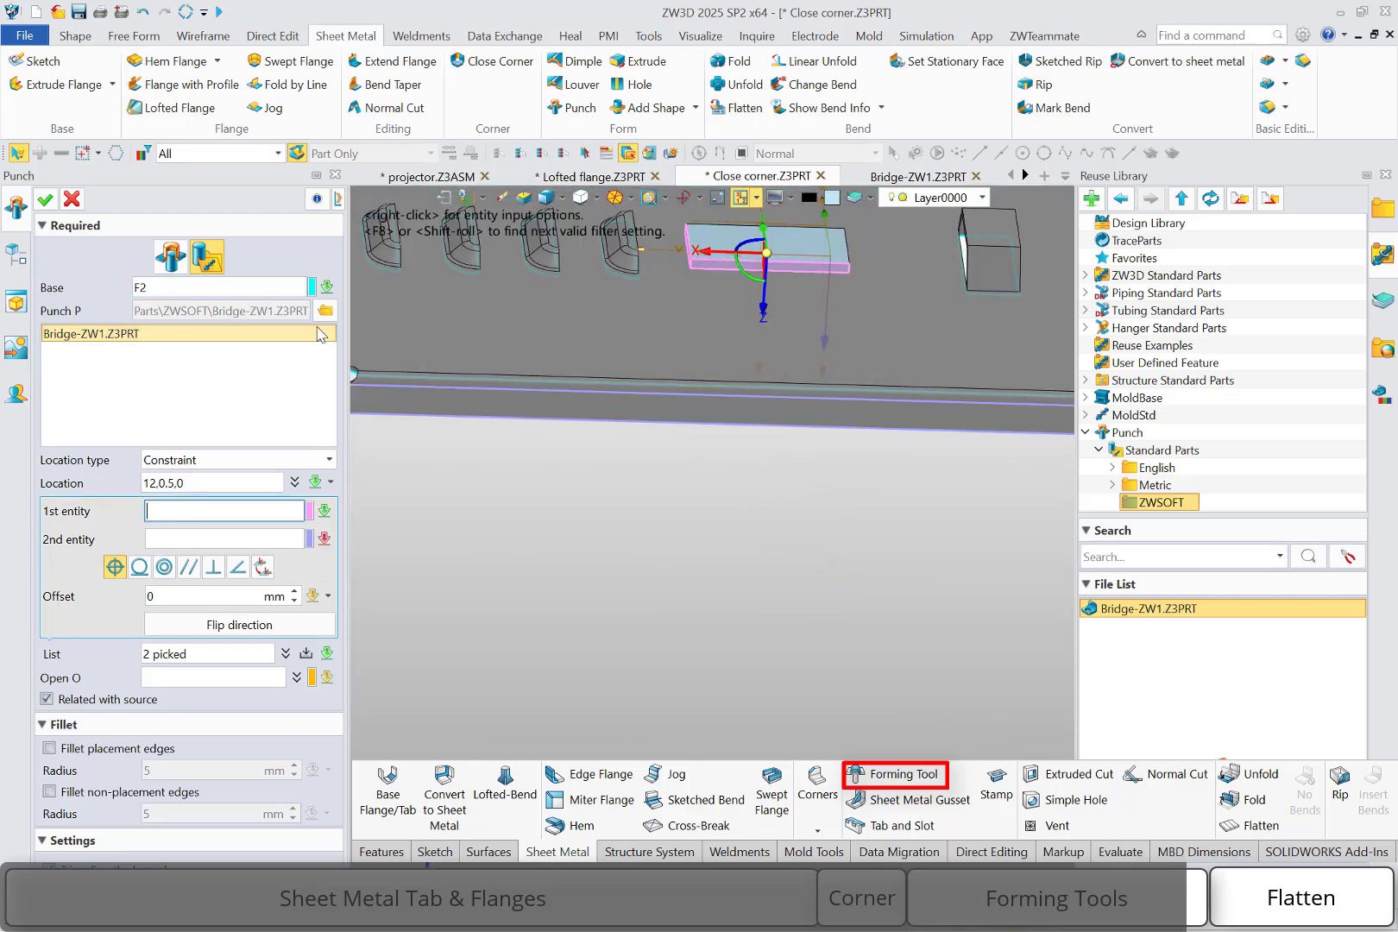
Set the outer face of the main sheet as the punch's base face
click(284, 285)
click(655, 336)
middle_drag(656, 337, 656, 415)
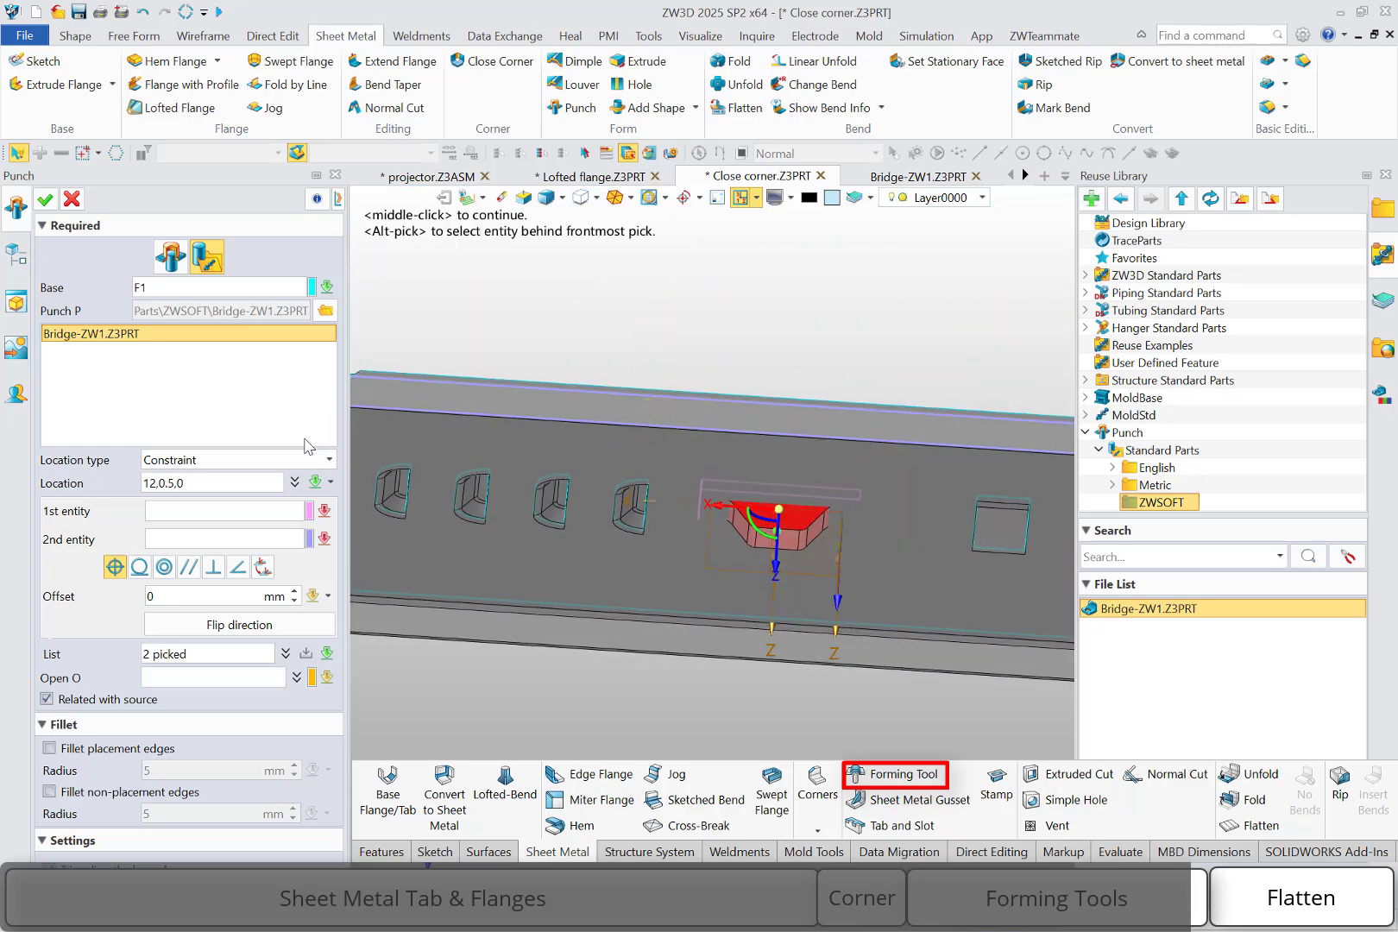
Select both flat side faces of the bridge as open faces, create the punch and inspect the formed bridge
click(228, 678)
scroll(794, 539, up, 5)
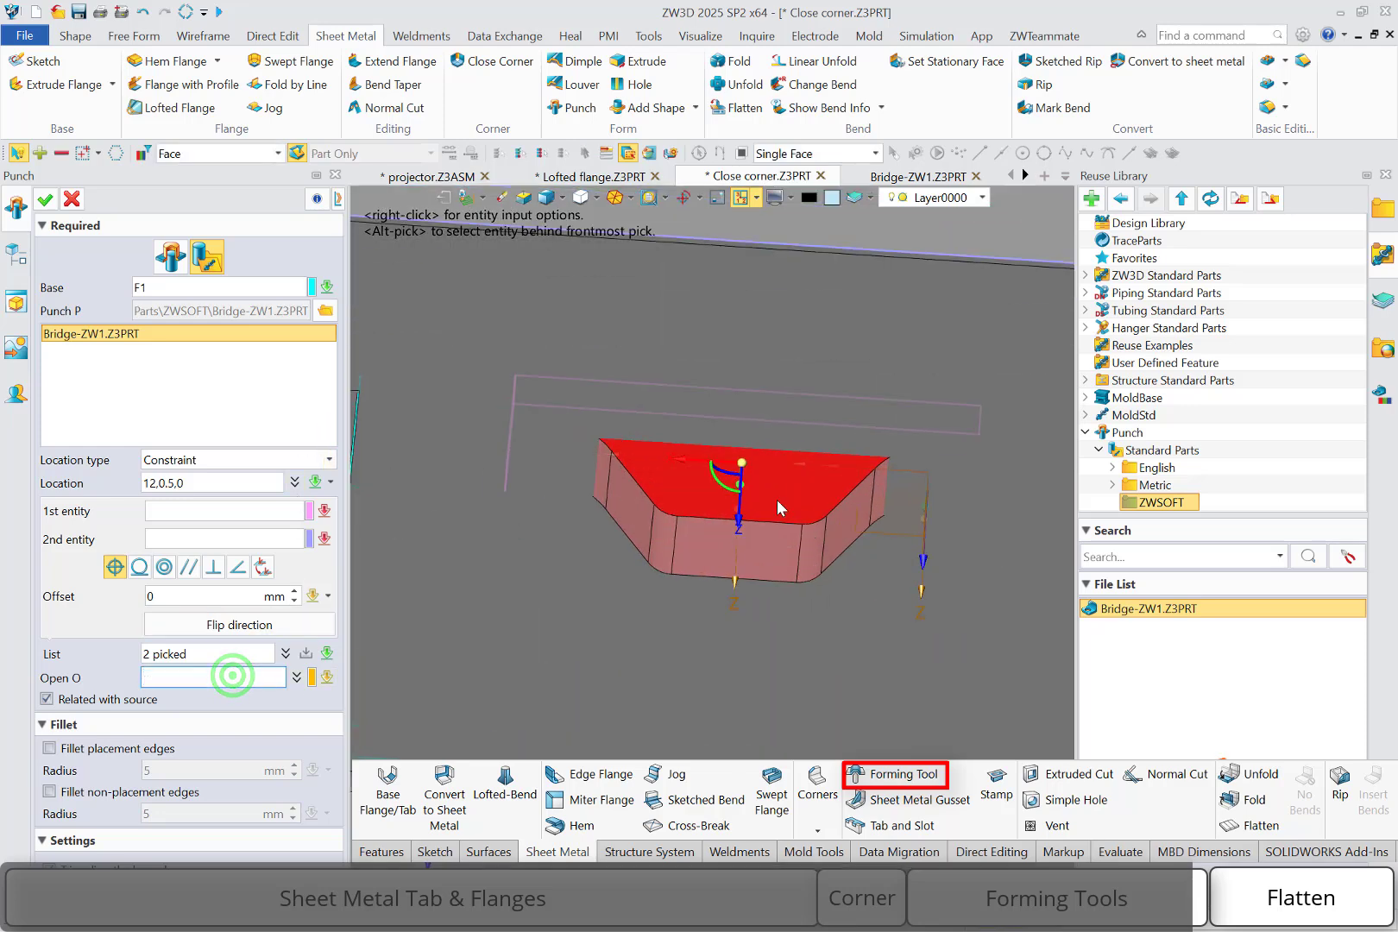
click(776, 497)
middle_drag(777, 516, 682, 673)
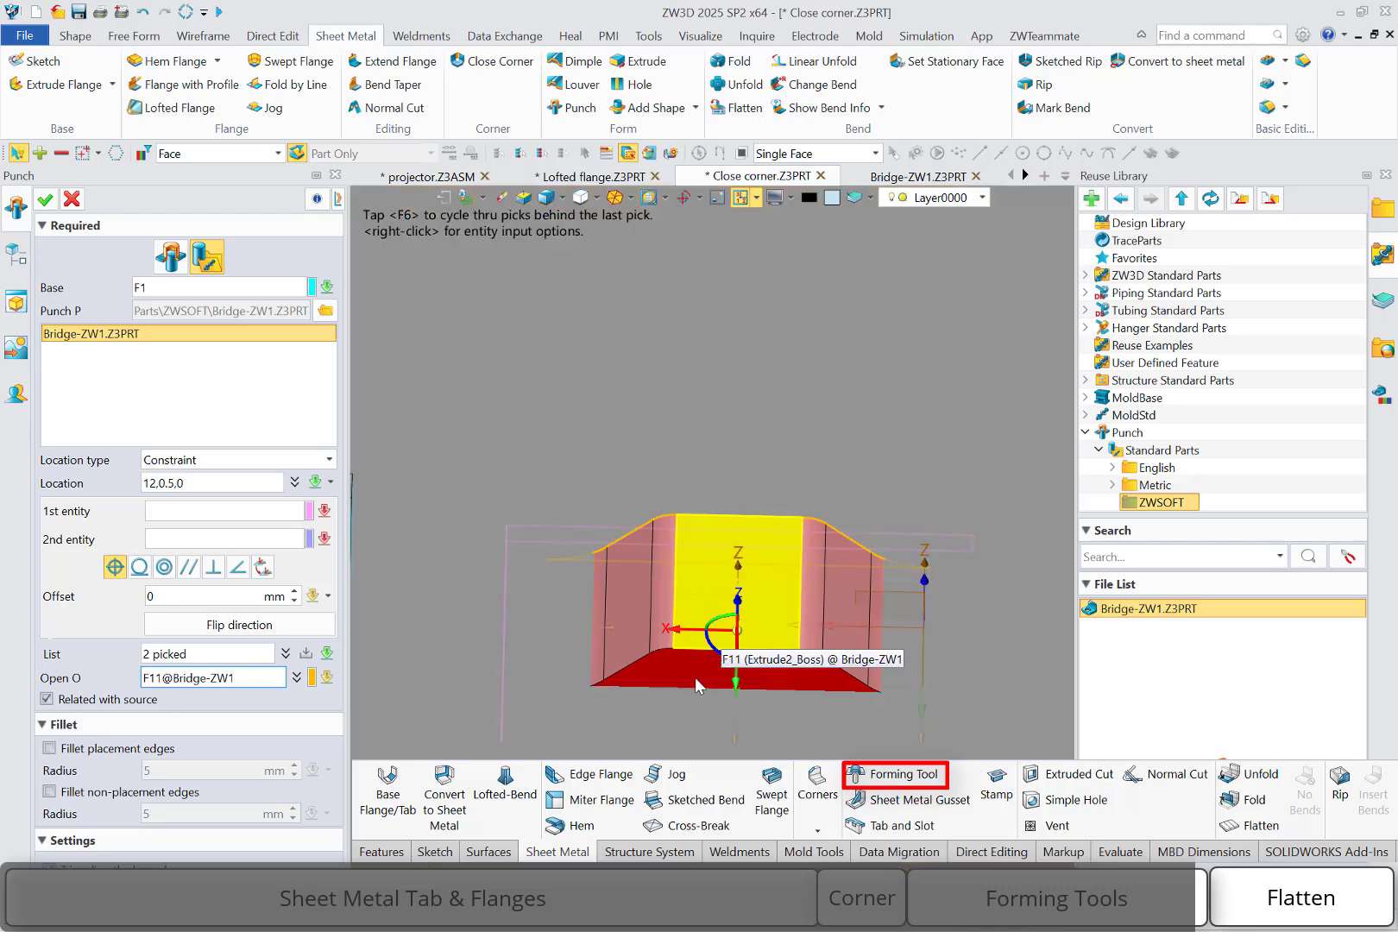
click(677, 677)
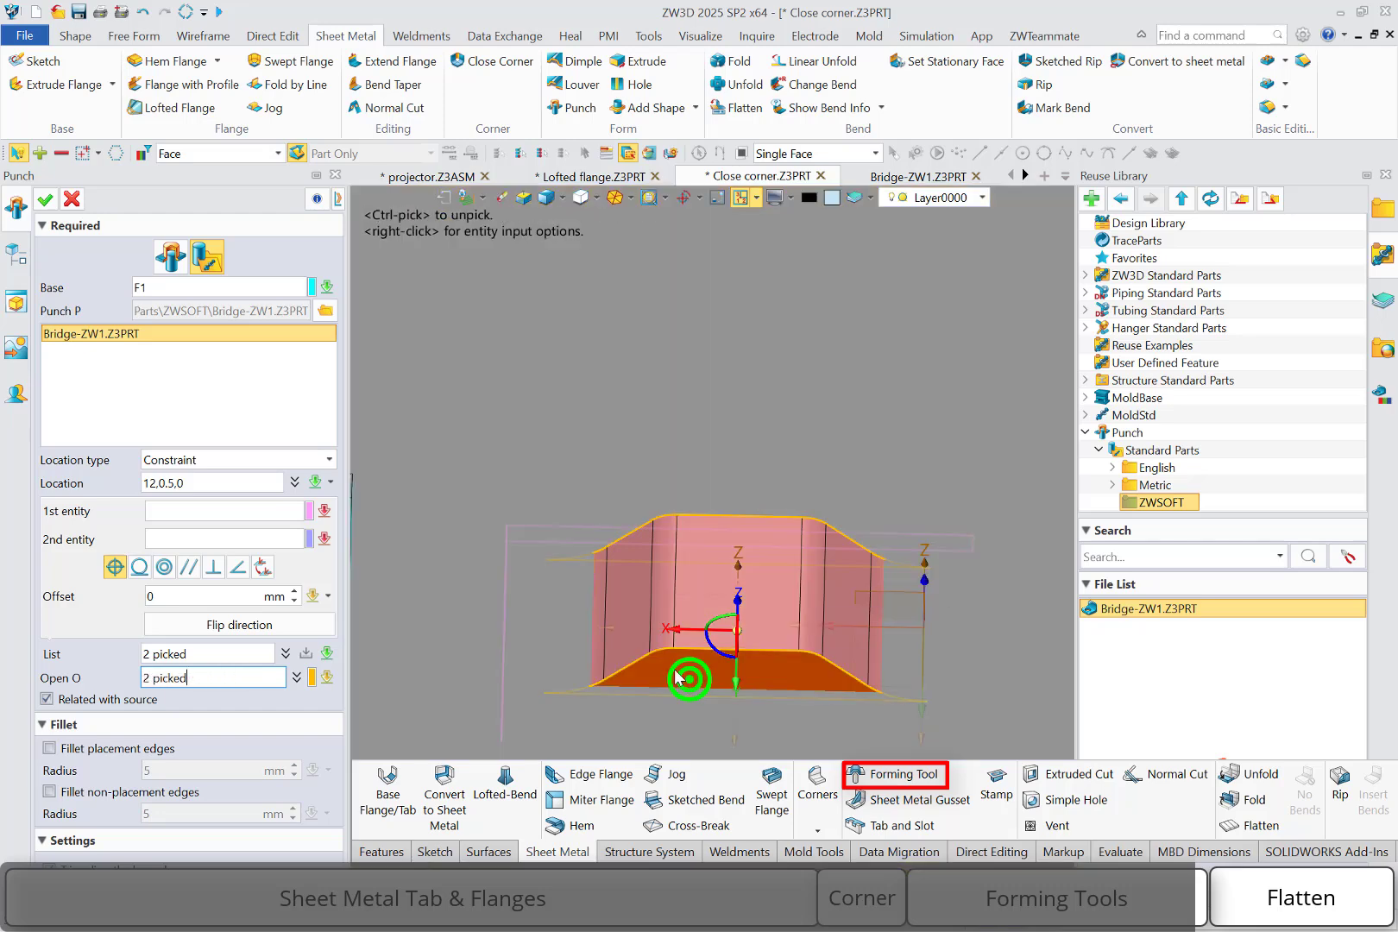
click(45, 200)
scroll(580, 489, up, 5)
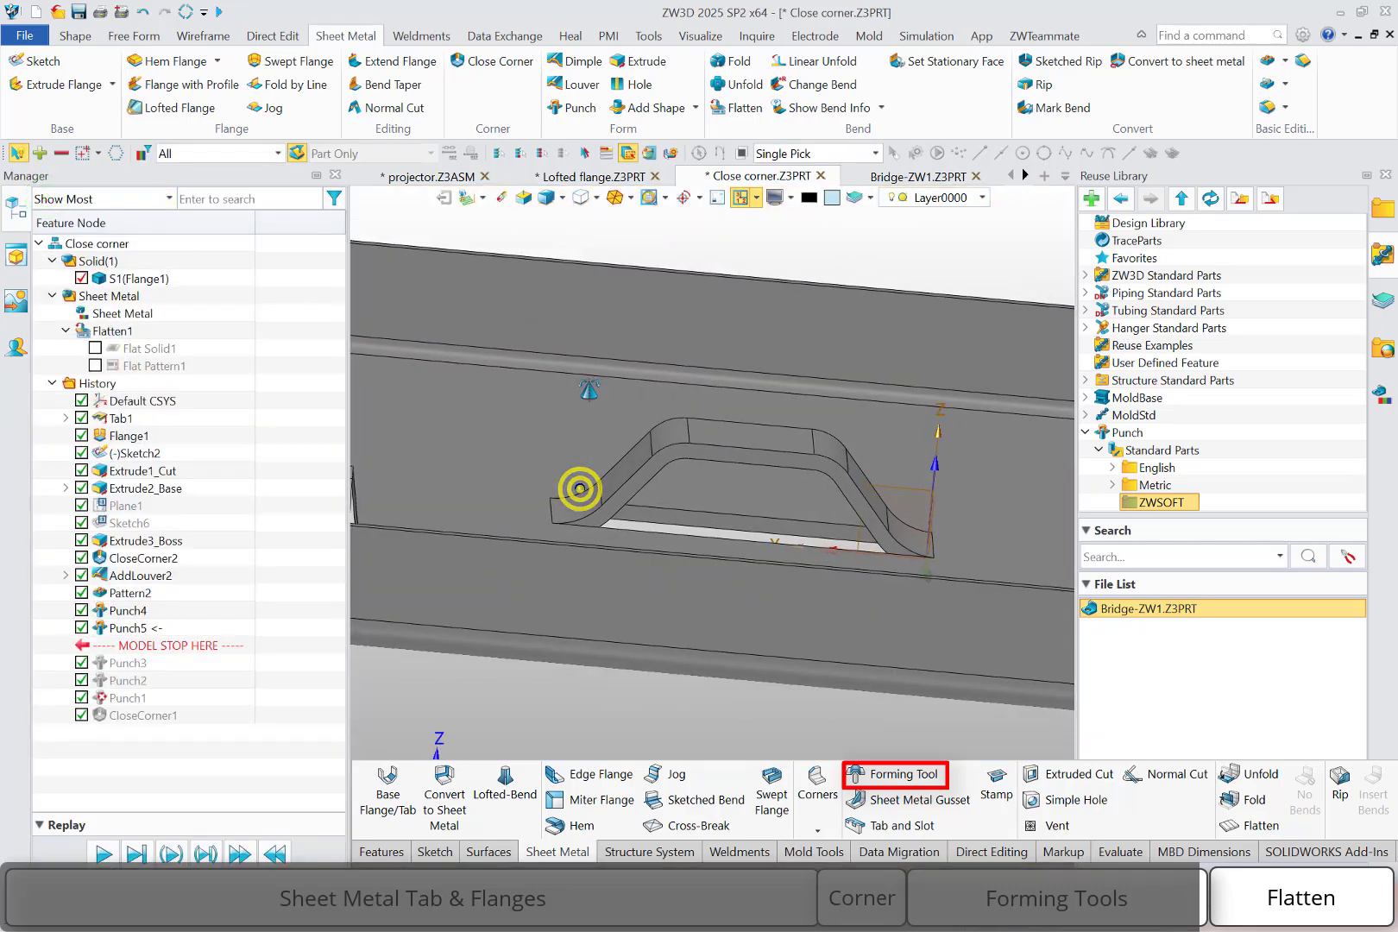
scroll(580, 489, down, 6)
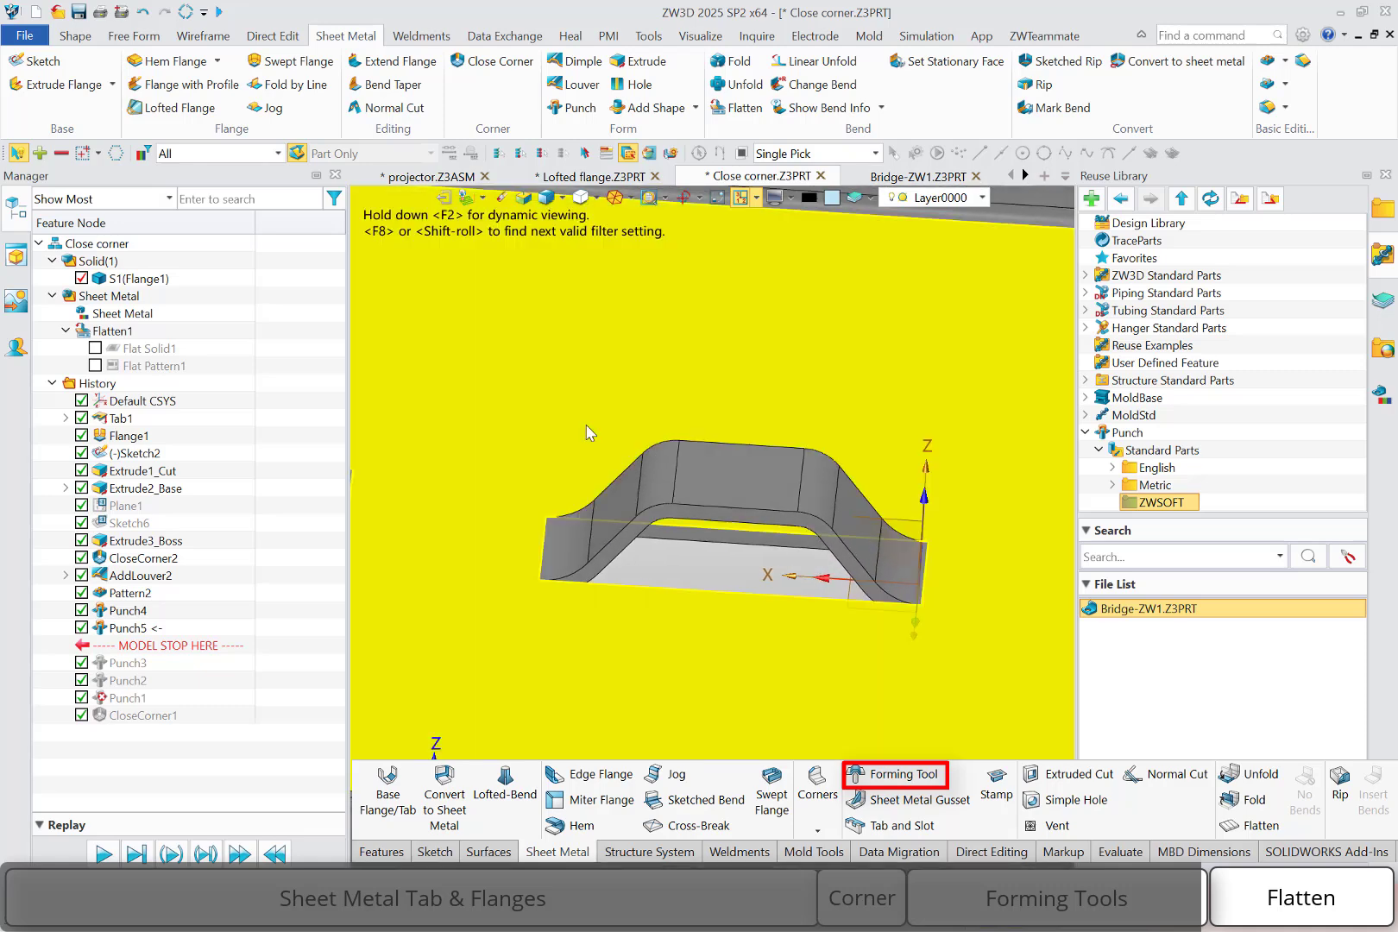
middle_drag(590, 429, 608, 430)
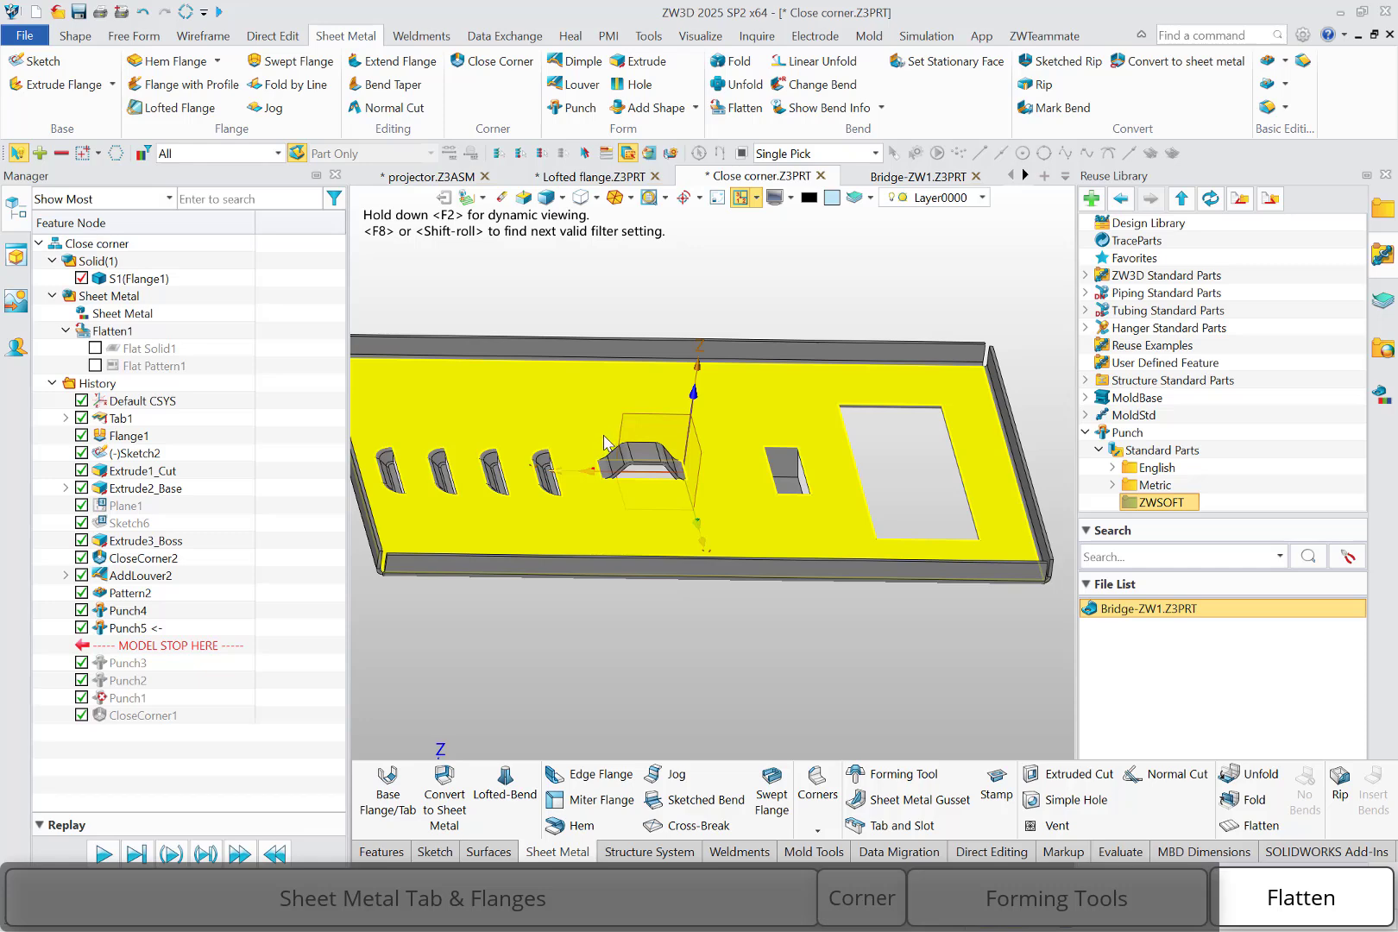
Unfold the whole sheet metal solid, keeping the main sheet's face stationary
click(740, 85)
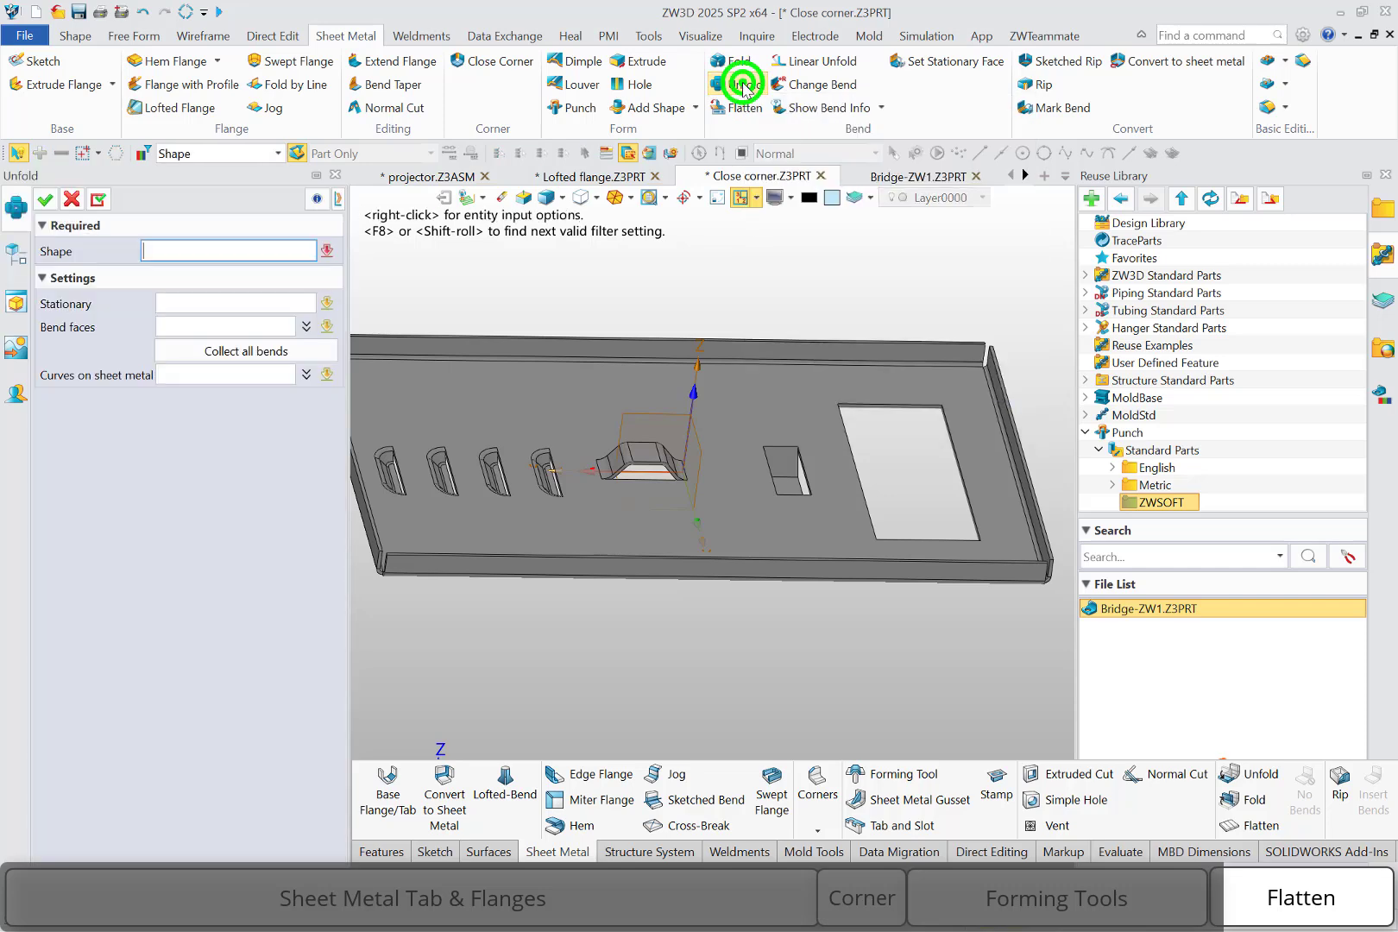
click(725, 413)
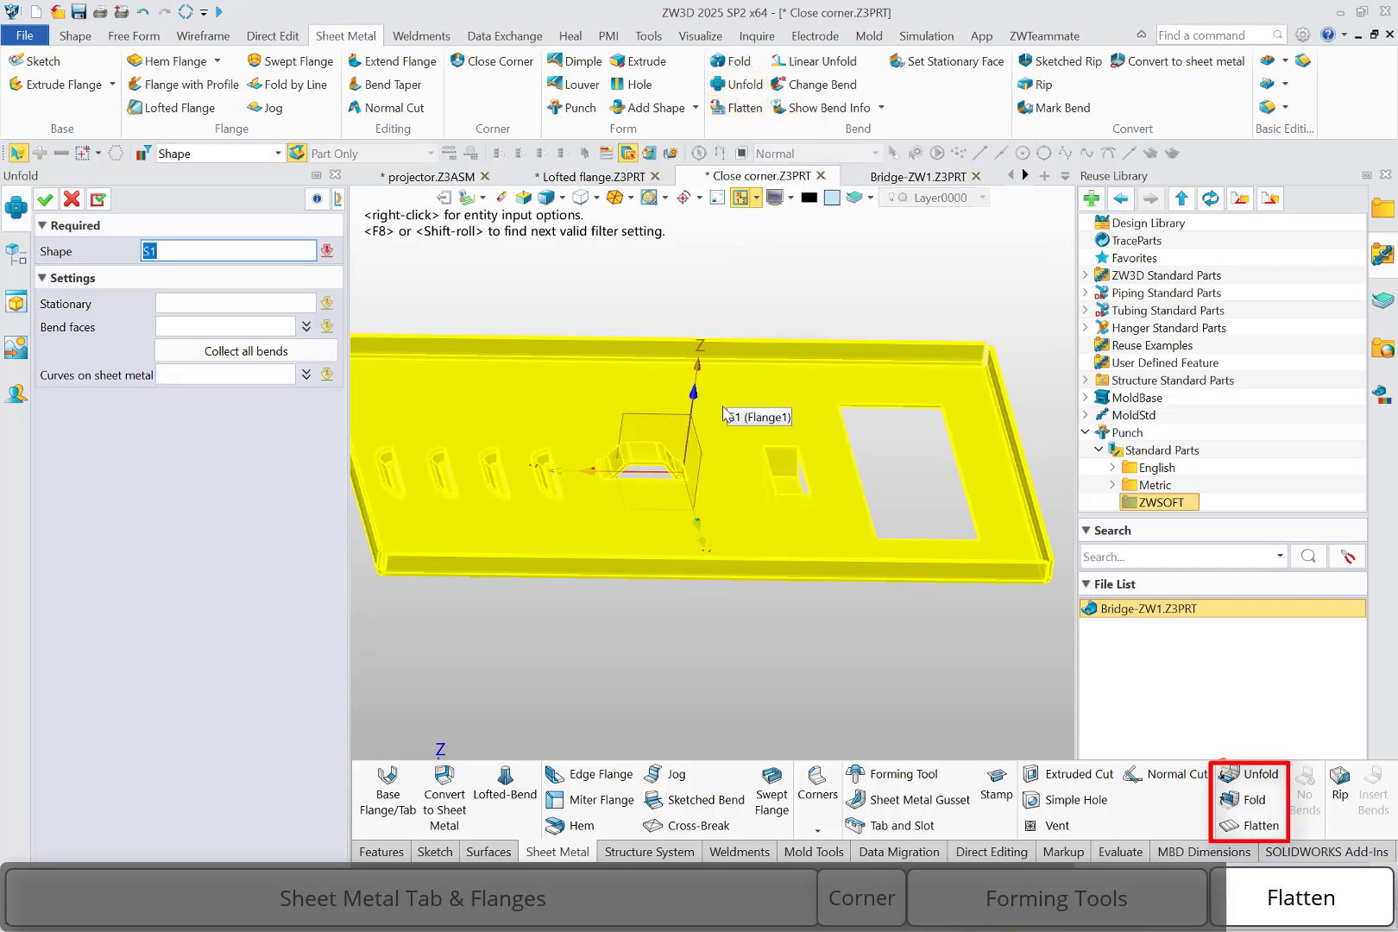
click(724, 415)
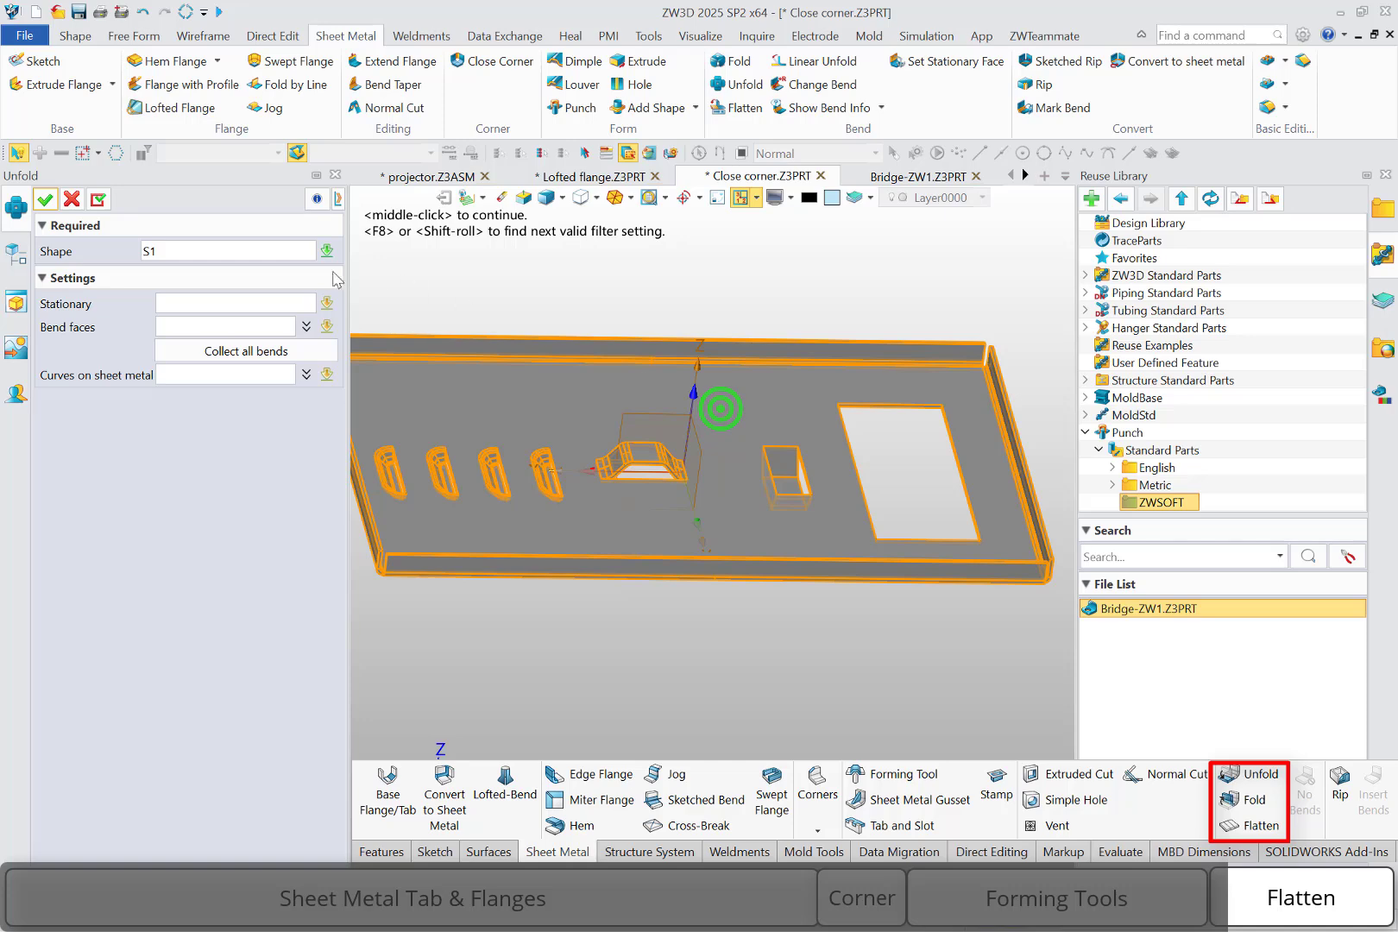
click(265, 301)
click(549, 384)
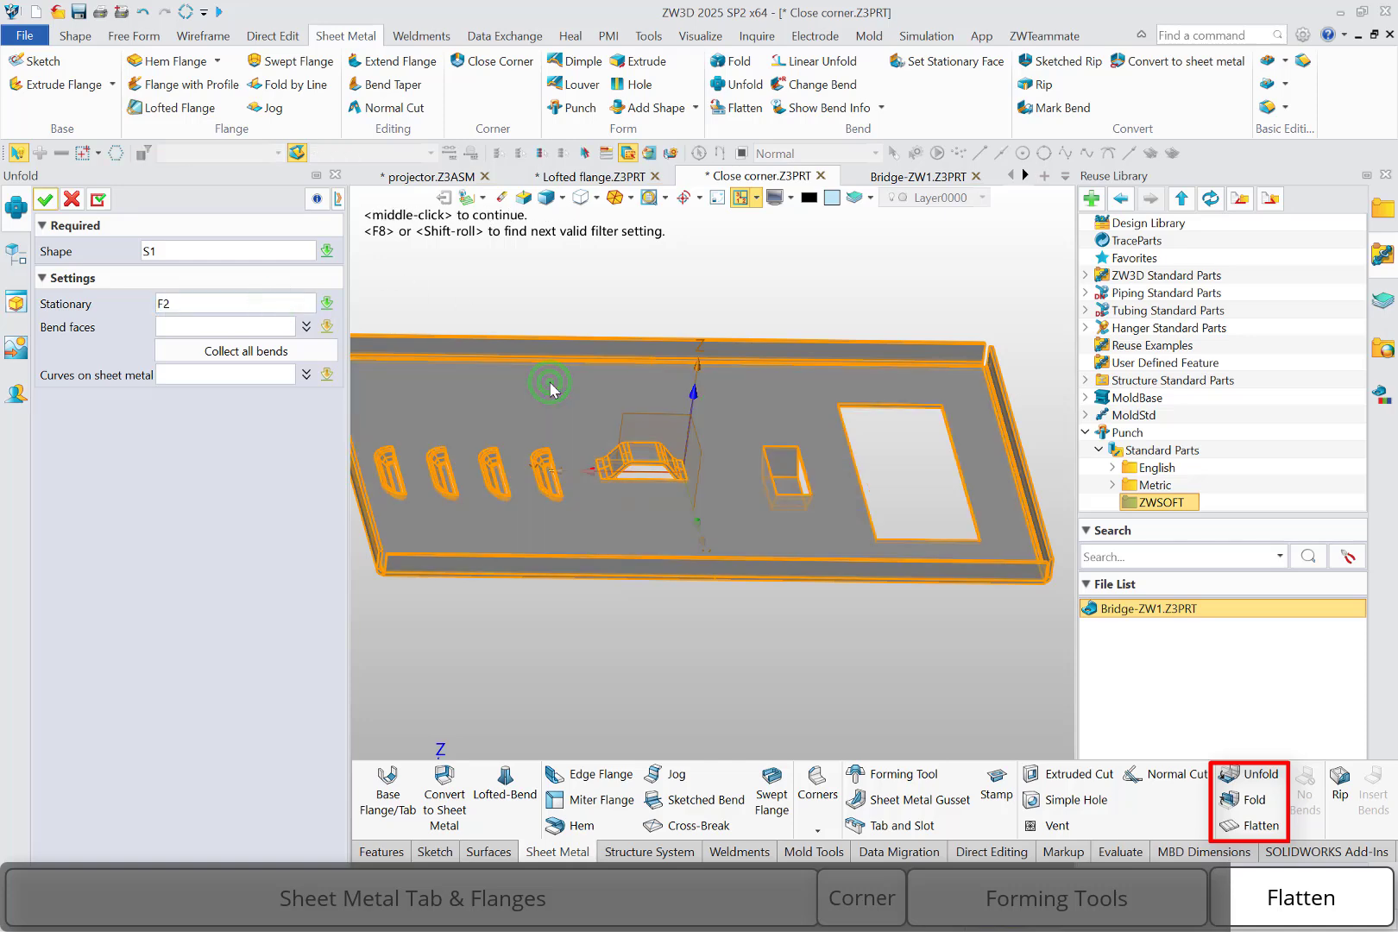
click(47, 201)
right_drag(580, 315, 558, 306)
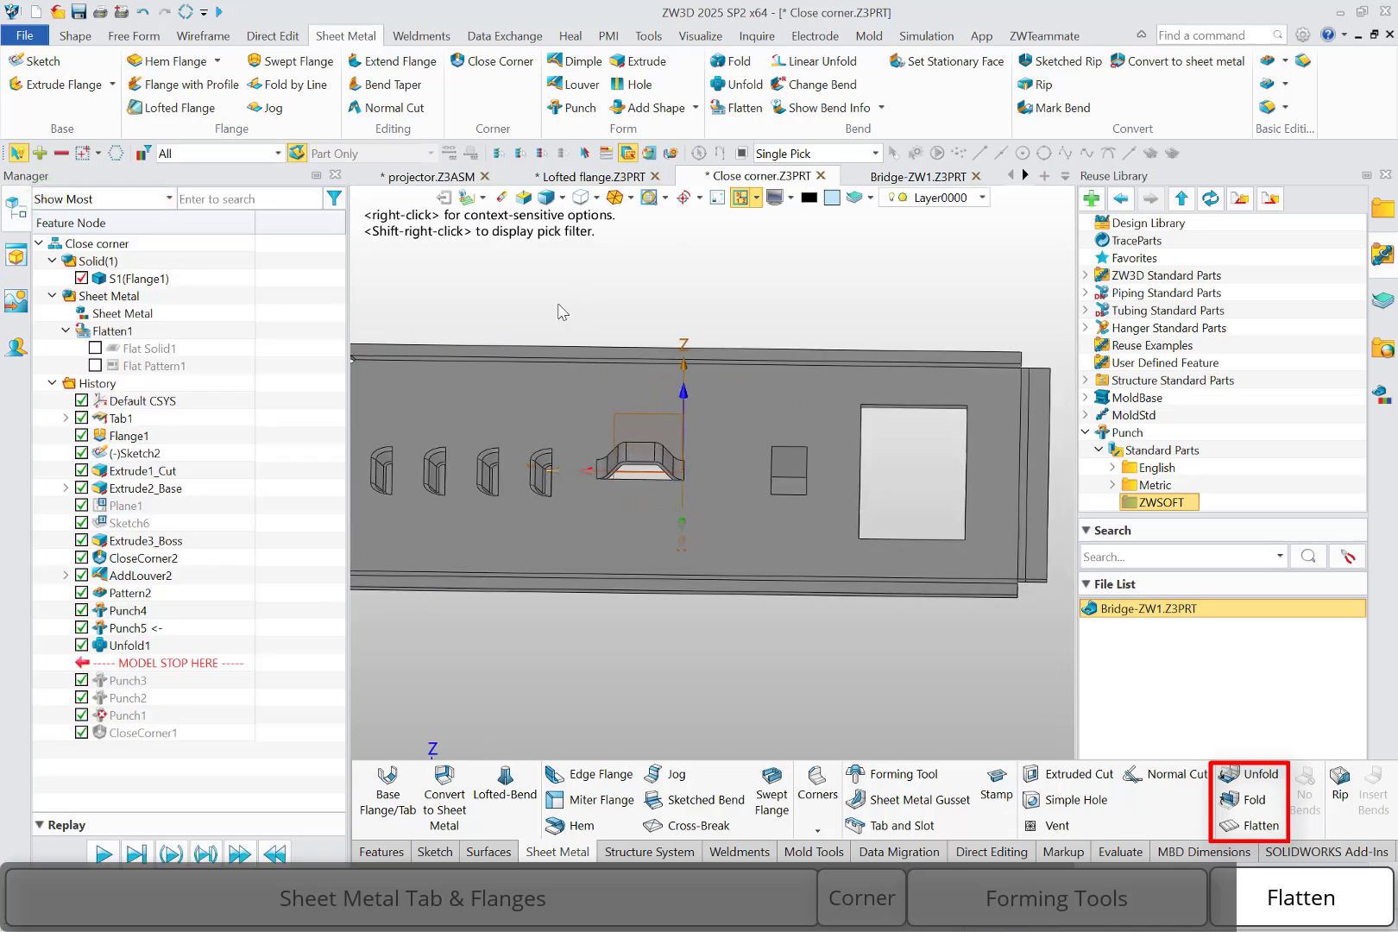
Create a 2D drawing of the unfolded part on an A4(H) sheet
right_click(561, 290)
click(618, 554)
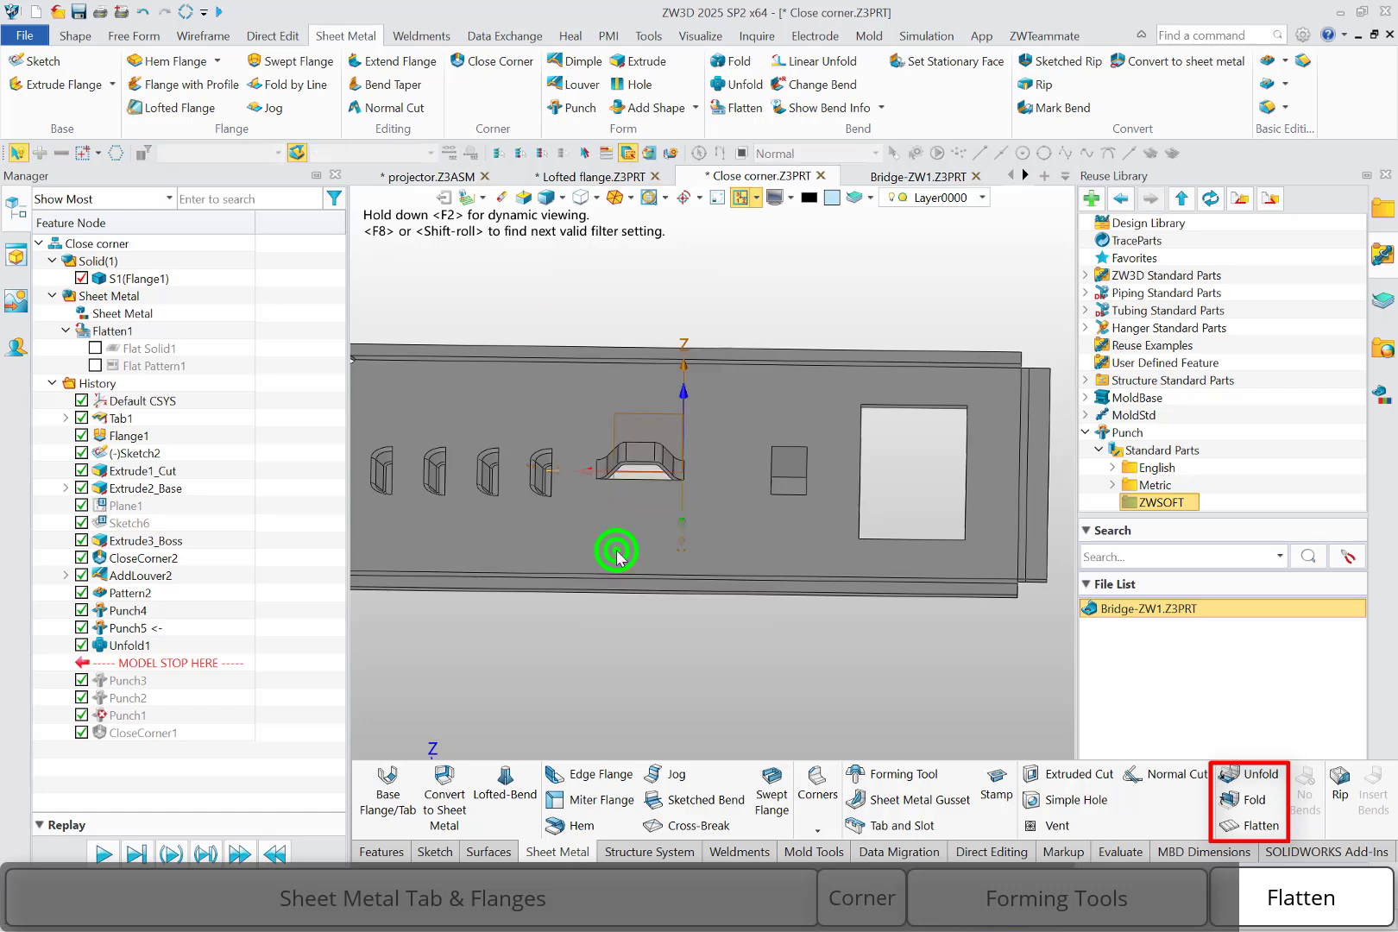
click(674, 688)
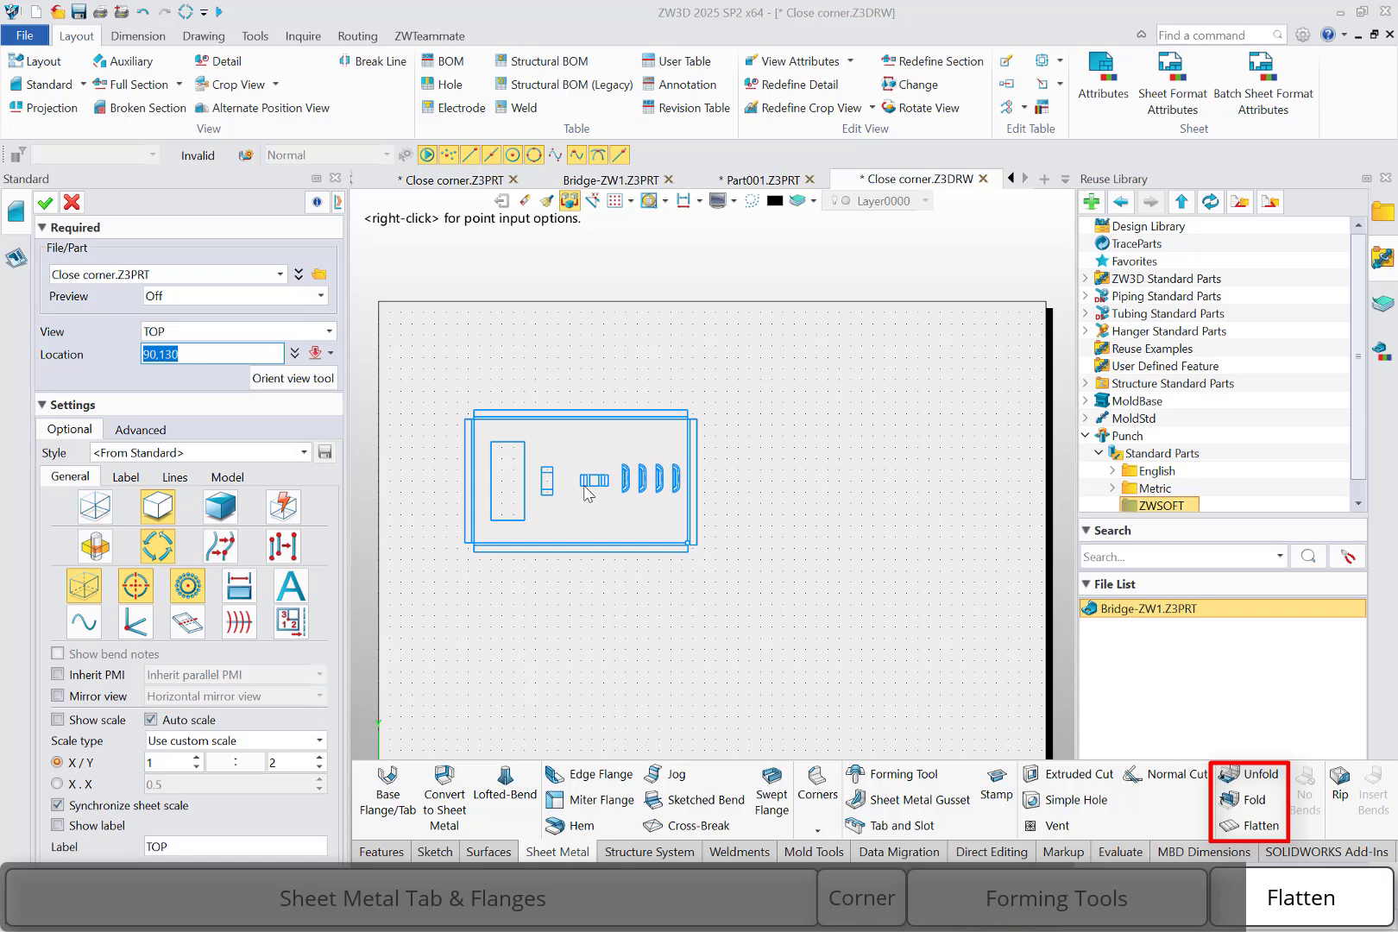
Enable bend lines and bend notes for the TOP view, place it on the sheet, and end without any projected views
click(179, 618)
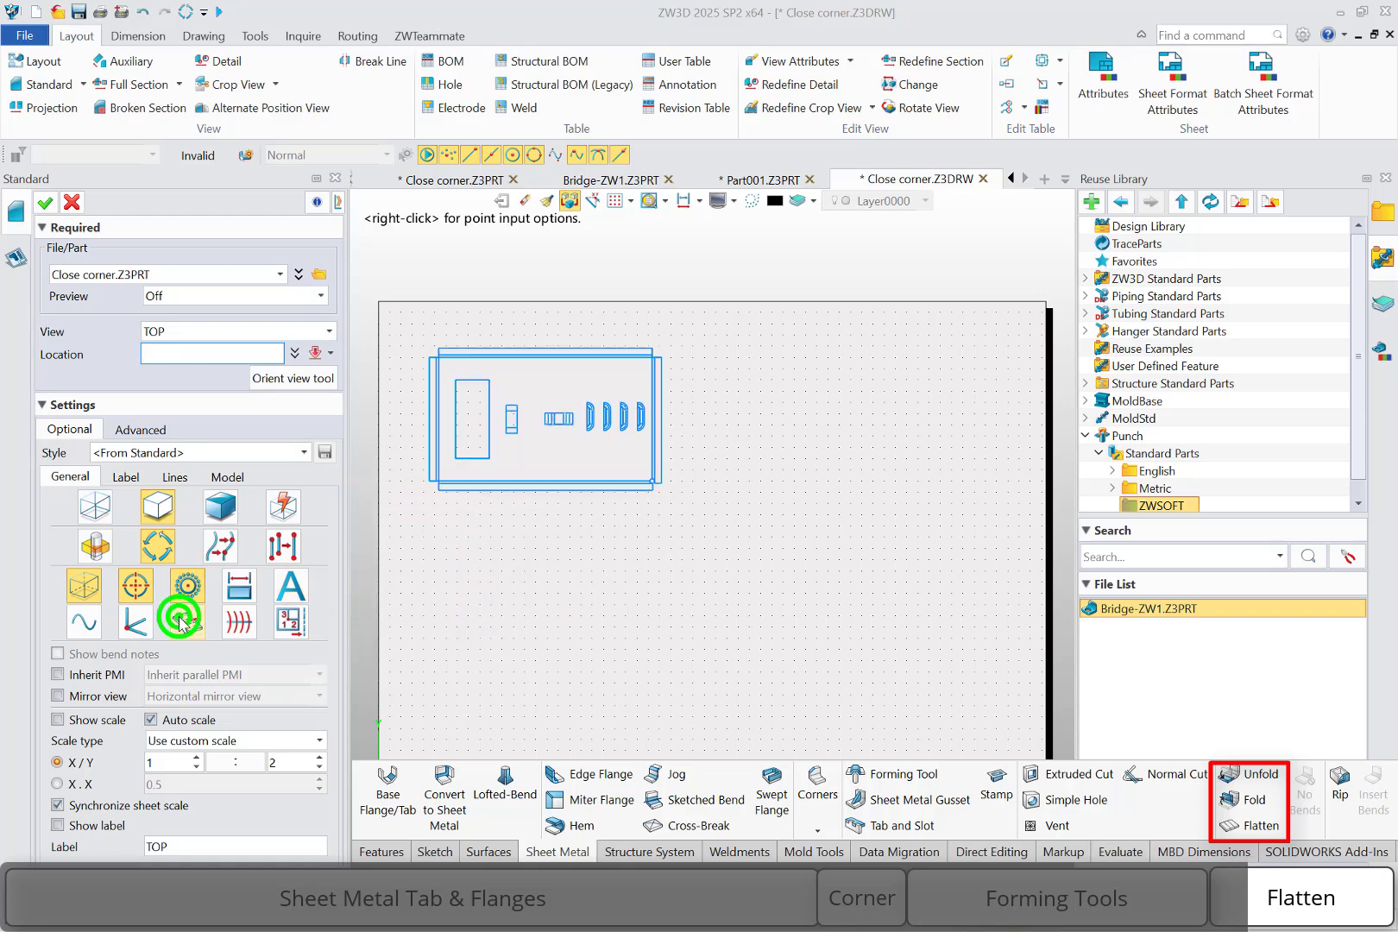
click(138, 654)
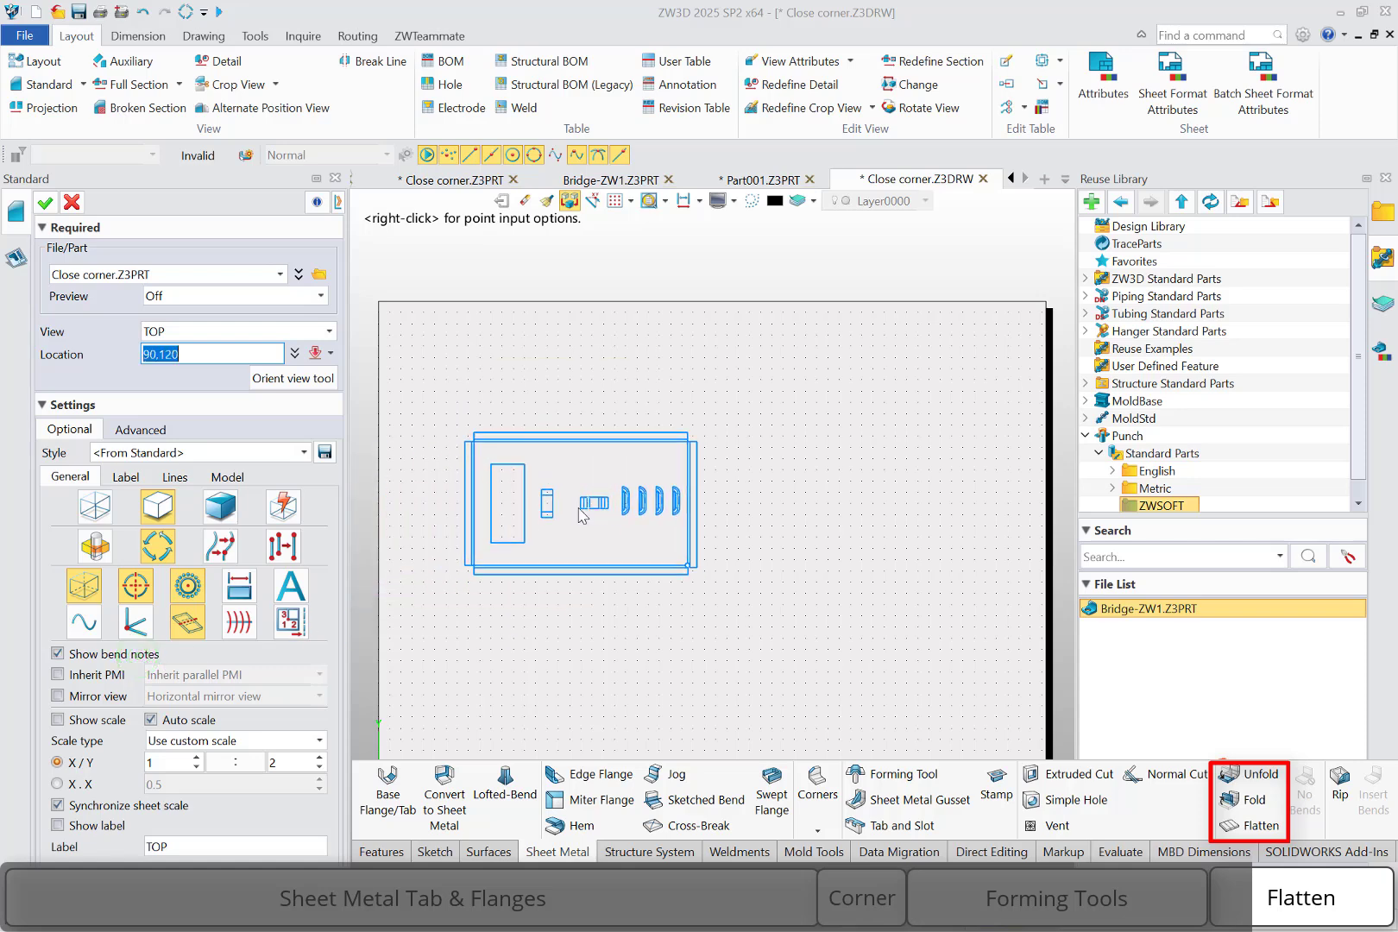
click(582, 516)
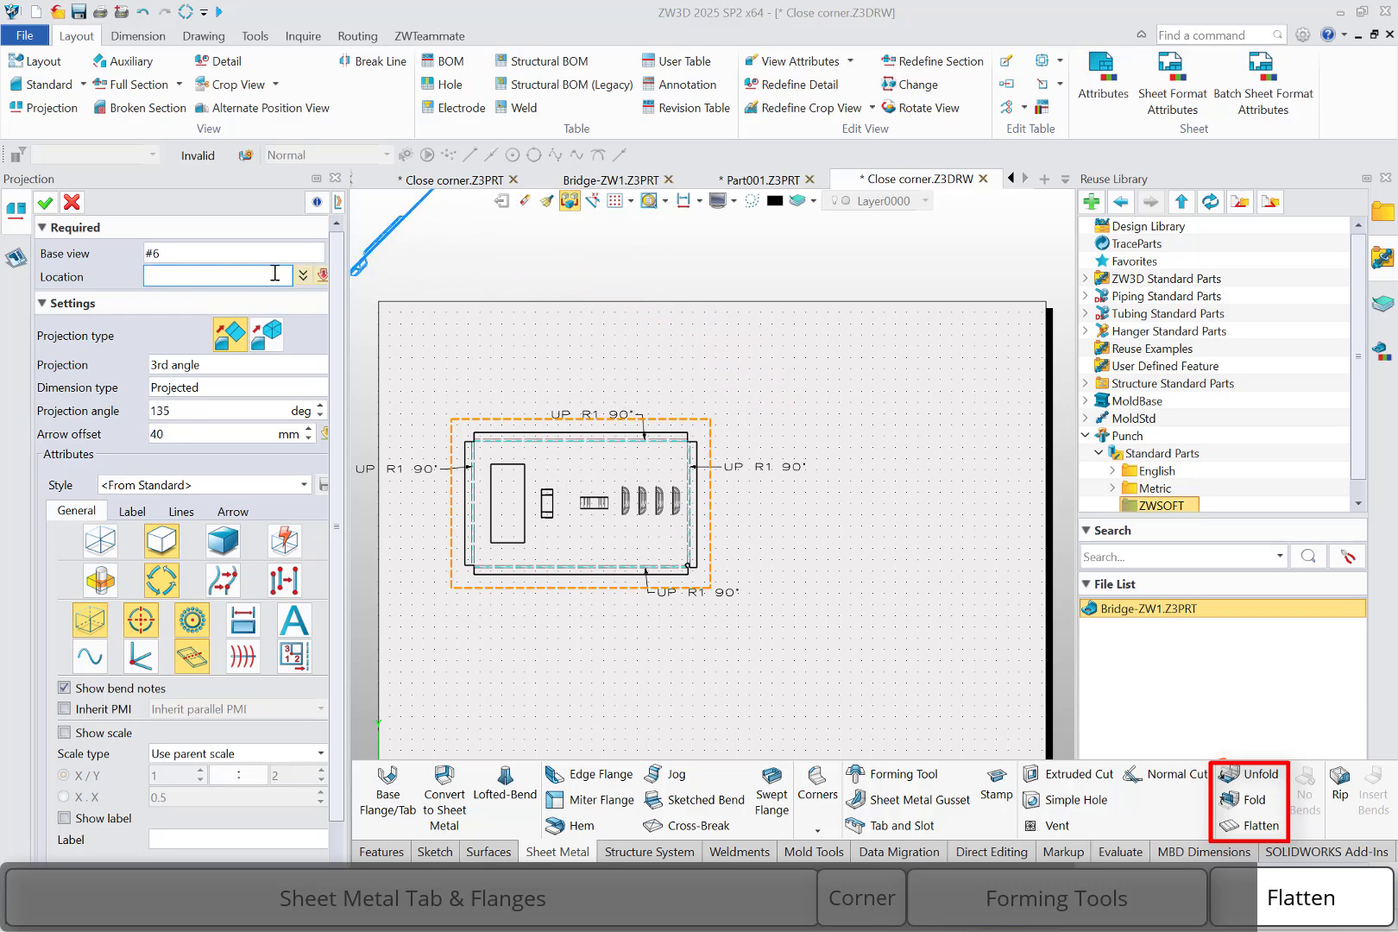
click(72, 201)
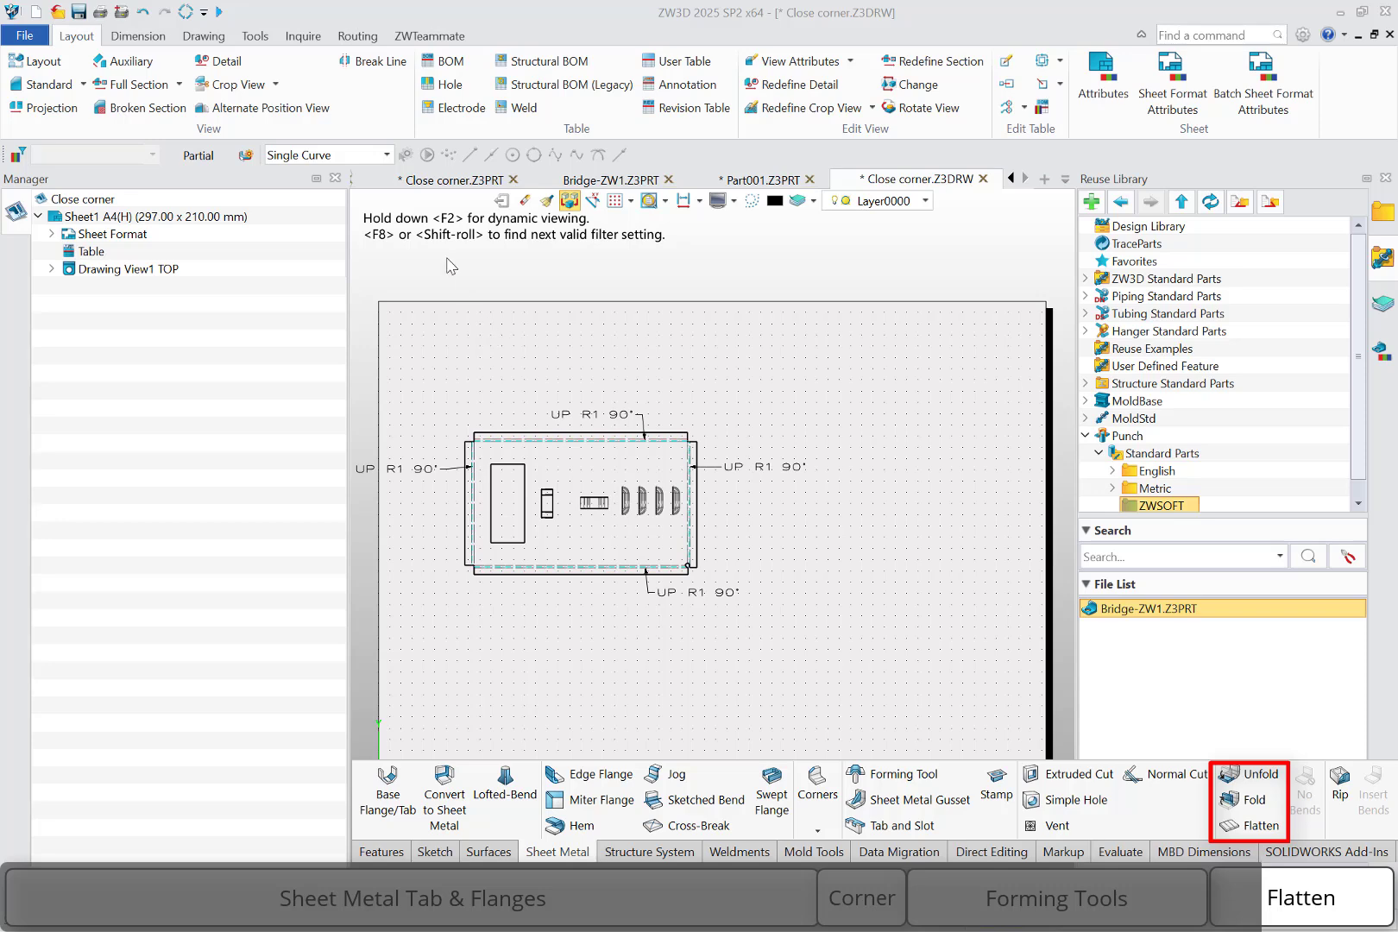
Start exporting the drawing, choose the DWG/DXF file format, and cancel the export
click(250, 36)
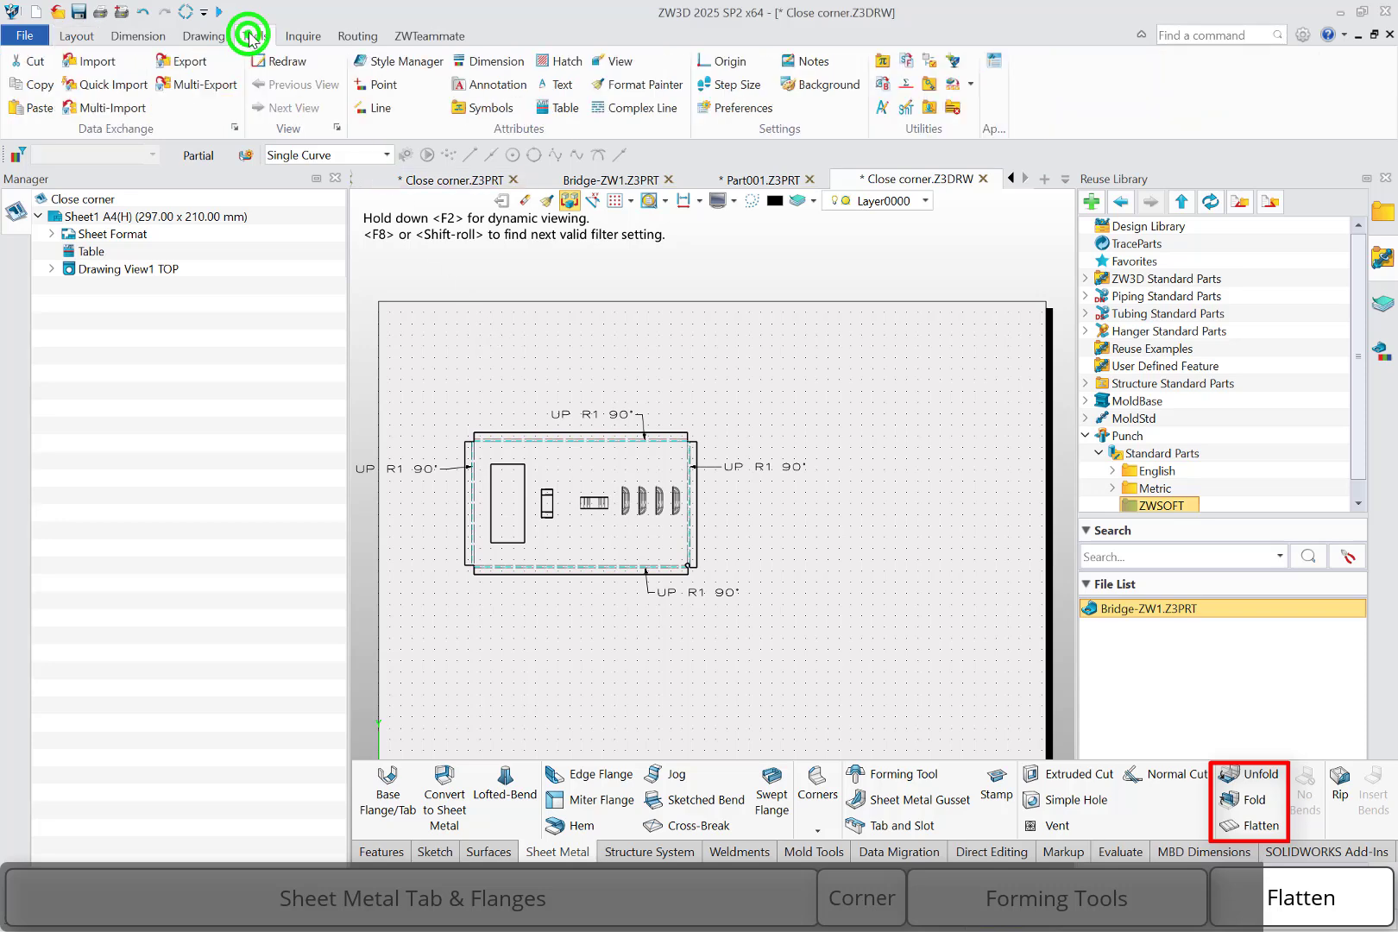
click(189, 62)
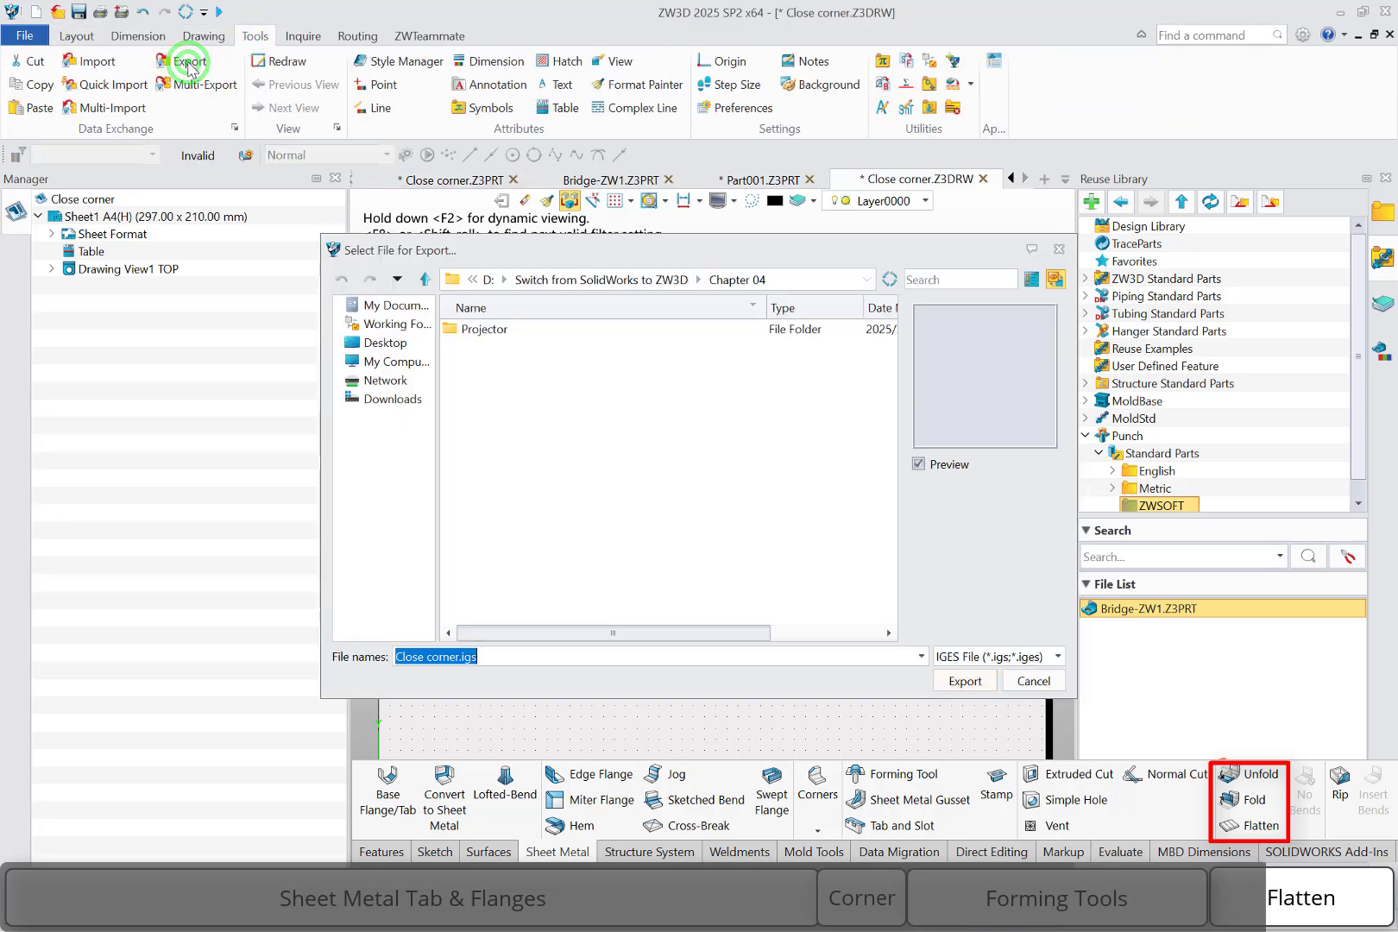
click(1020, 657)
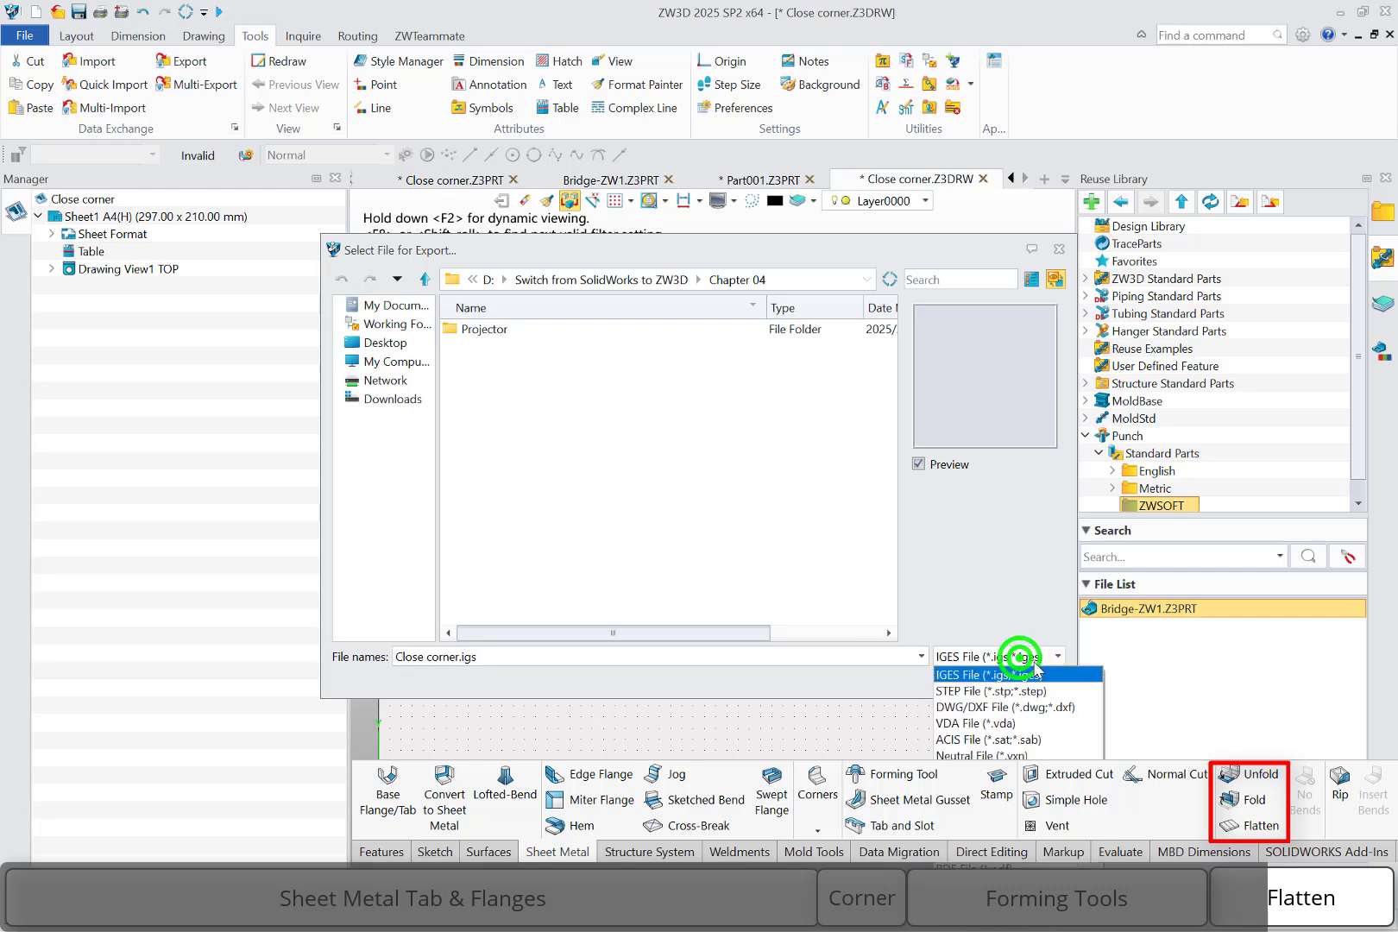
click(1044, 707)
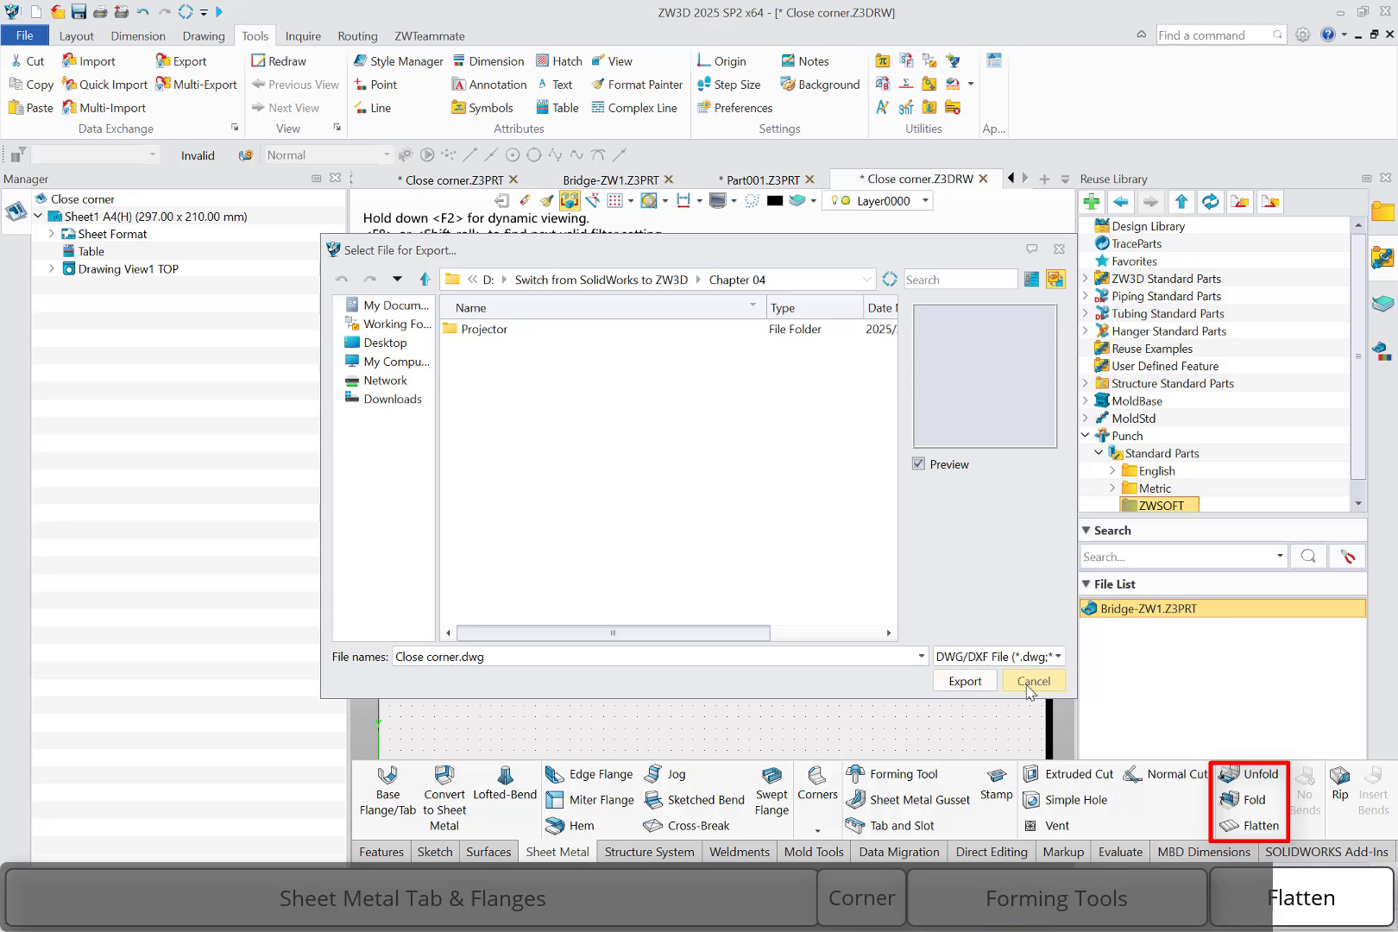
click(1029, 686)
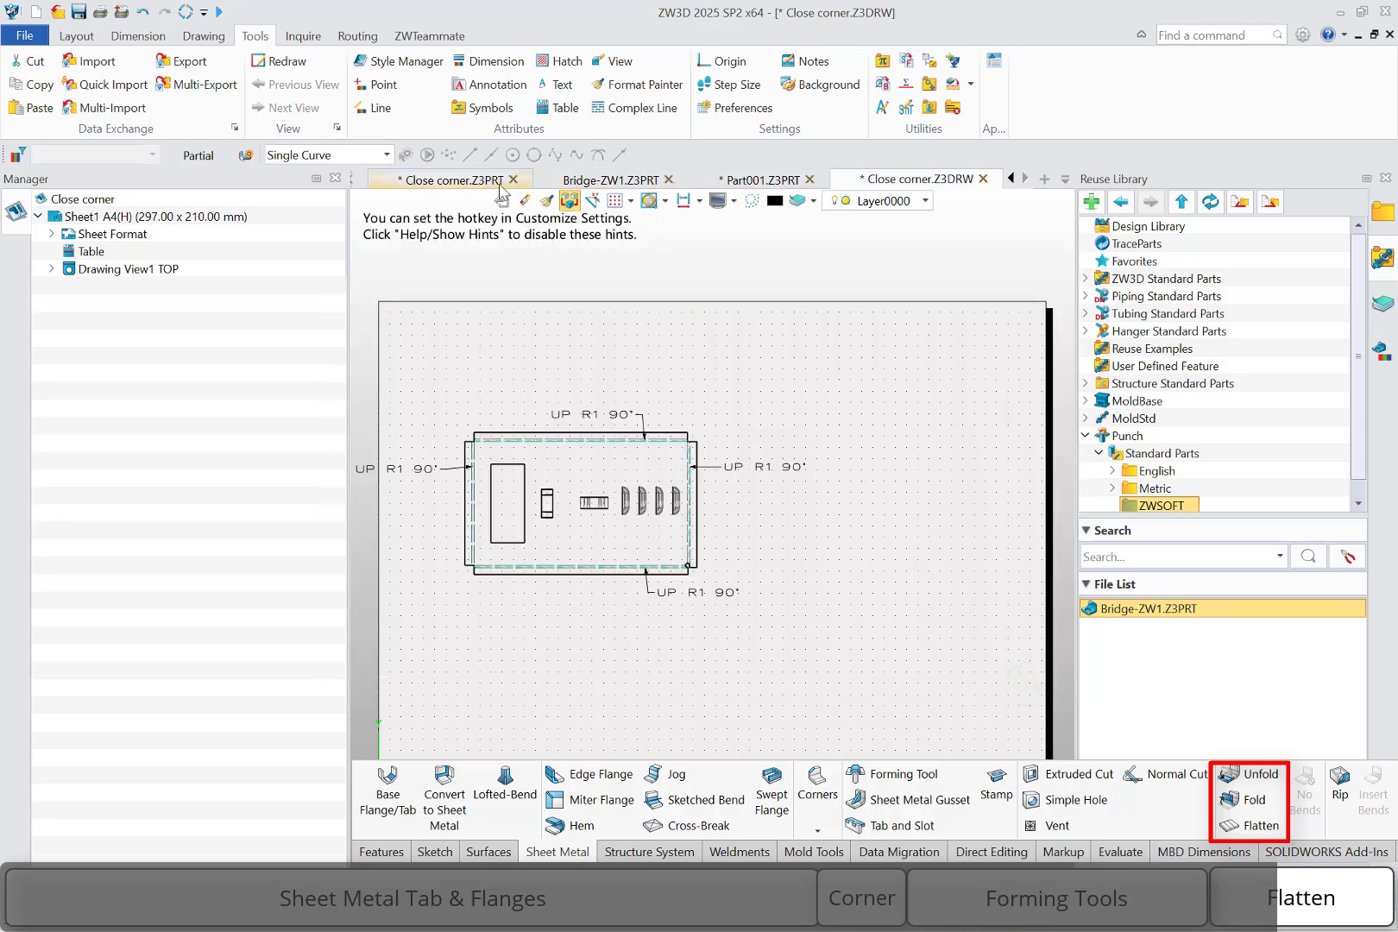
Return to the Close corner.Z3PRT part and roll its history back to just before Unfold1
click(500, 181)
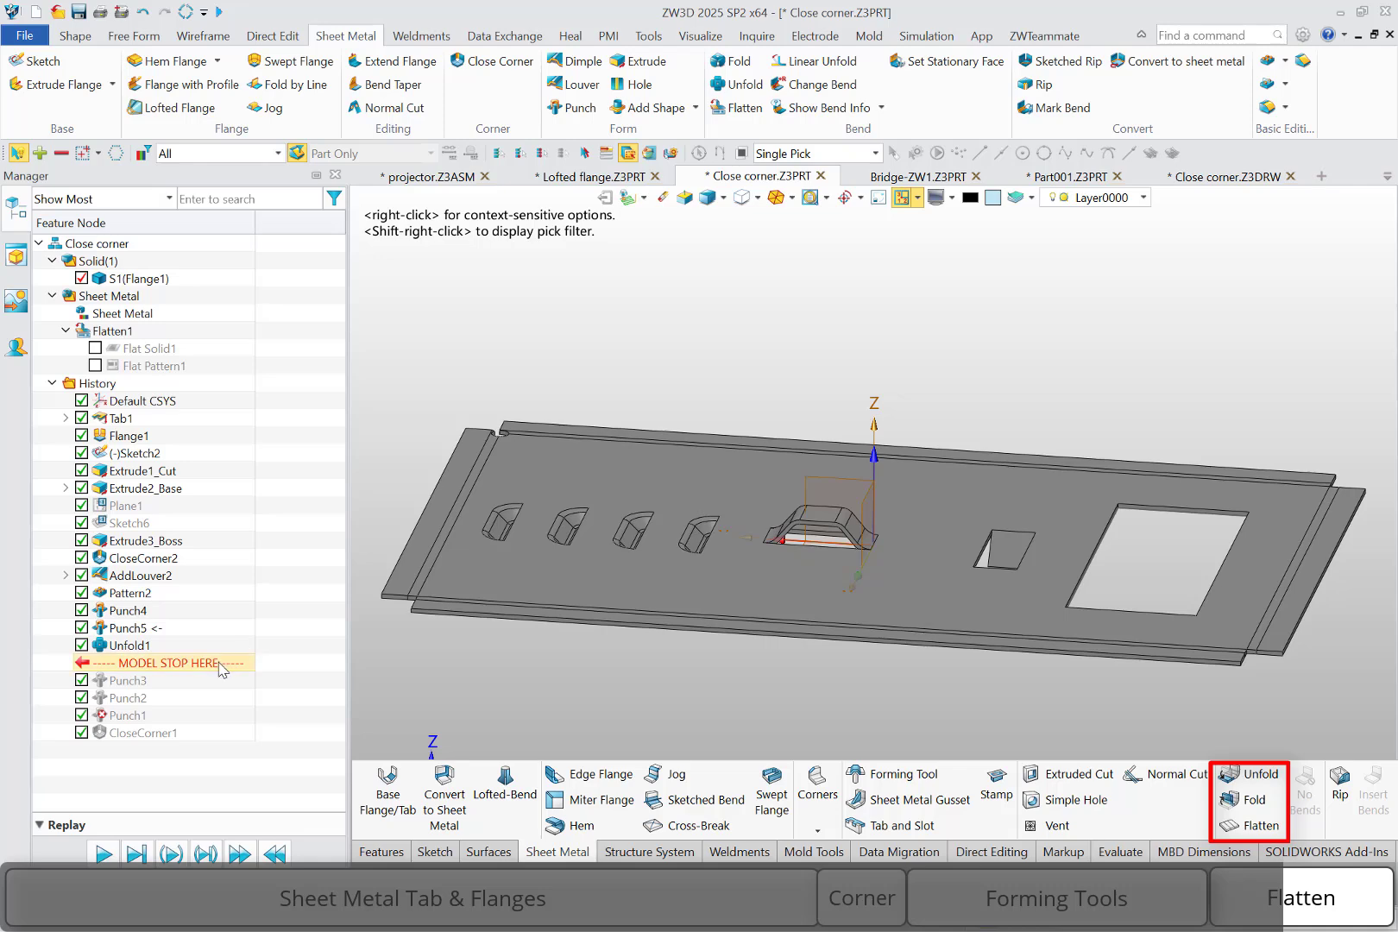
drag(219, 662, 215, 645)
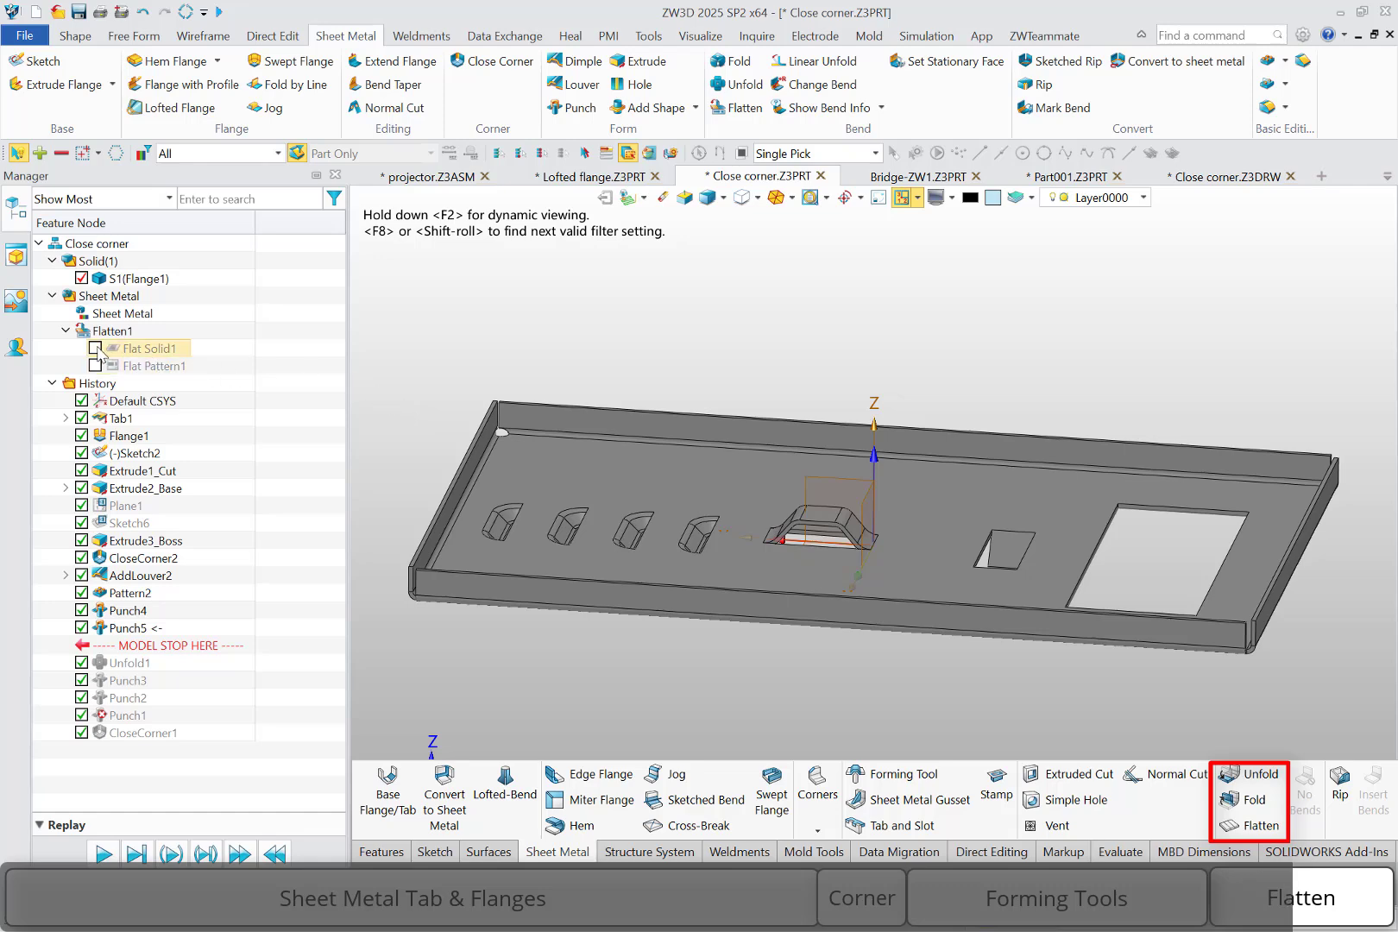
Show Flat Solid1 and Flat Pattern1, hide the flat solid again, and bring up the flat pattern's DWG/DXF export option
click(95, 349)
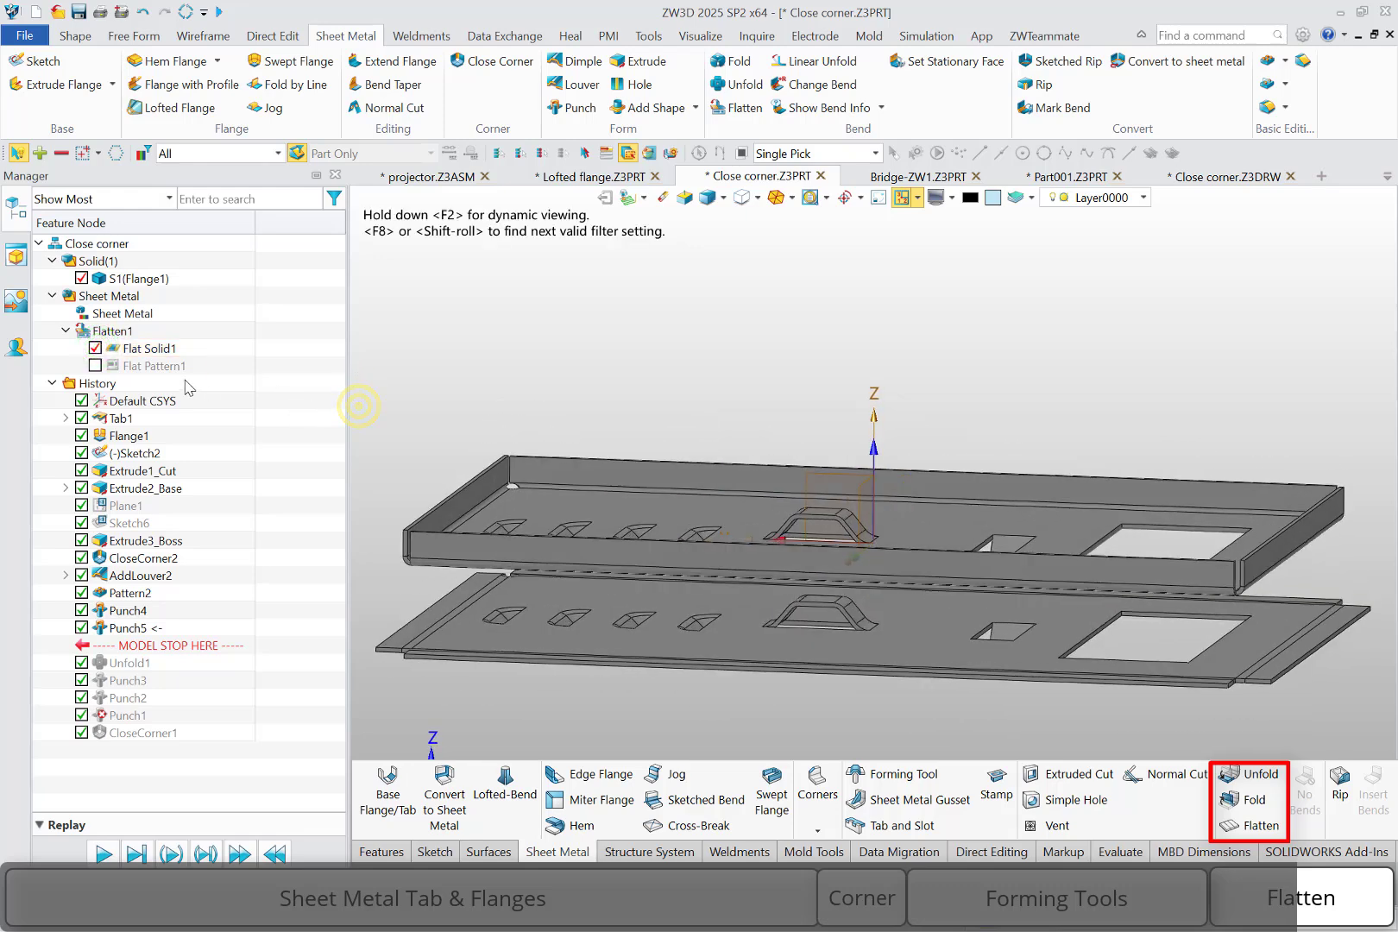
click(95, 366)
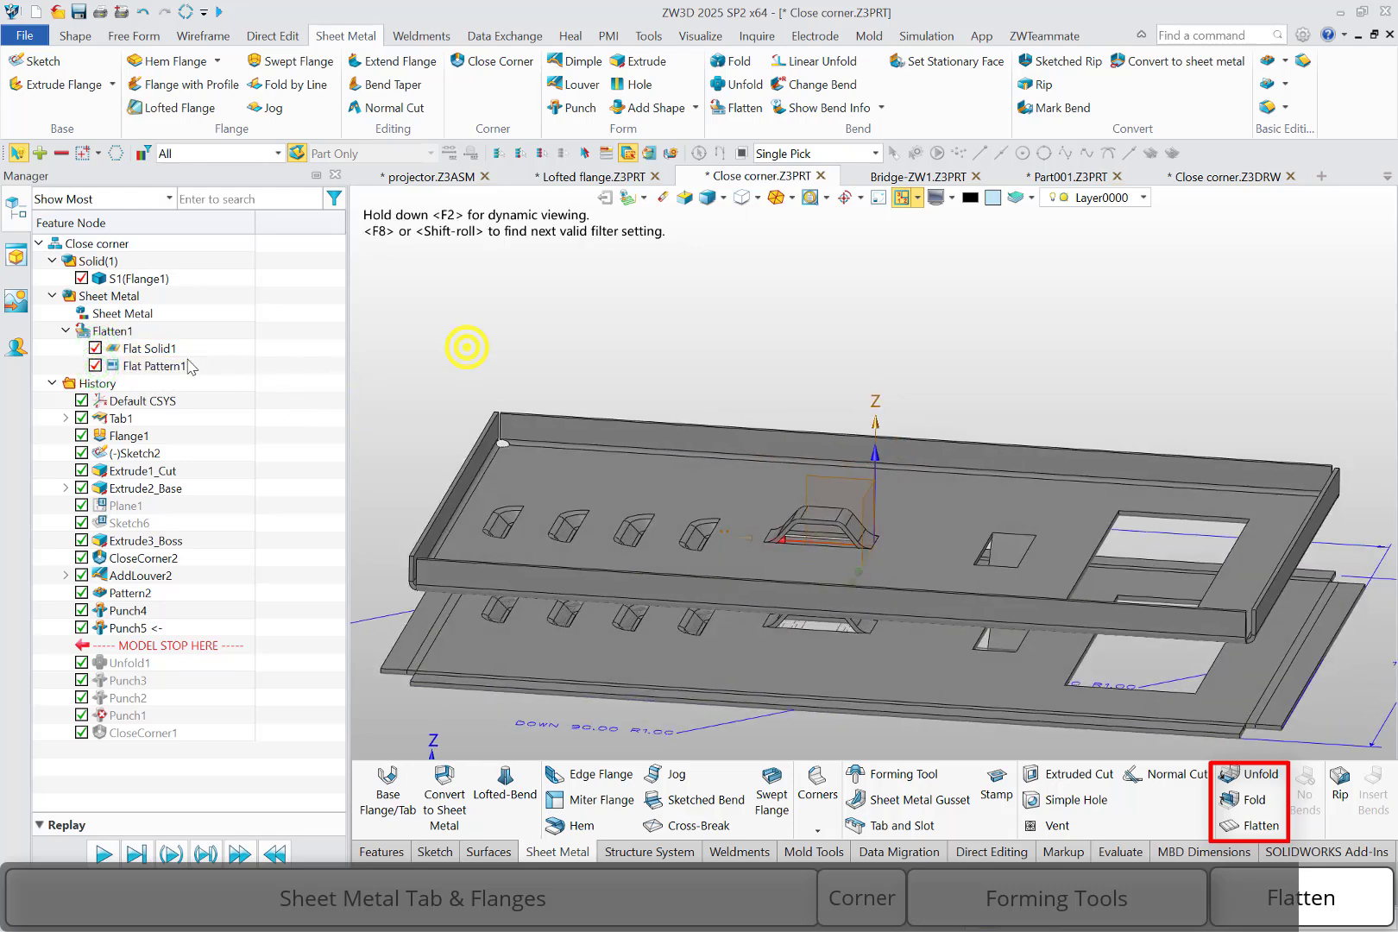
click(95, 349)
middle_drag(431, 371, 429, 357)
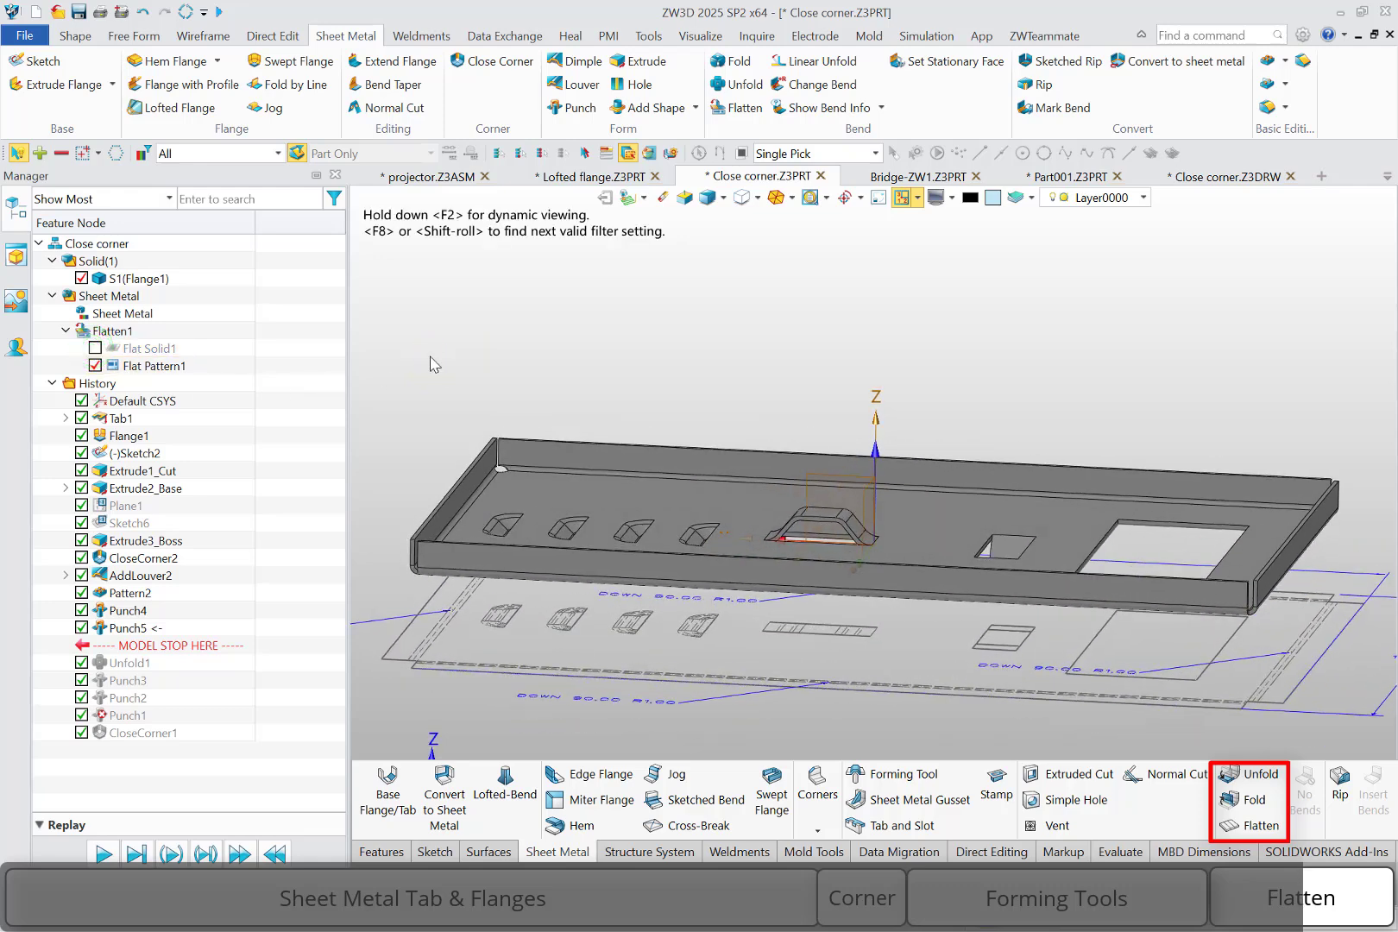
right_click(169, 366)
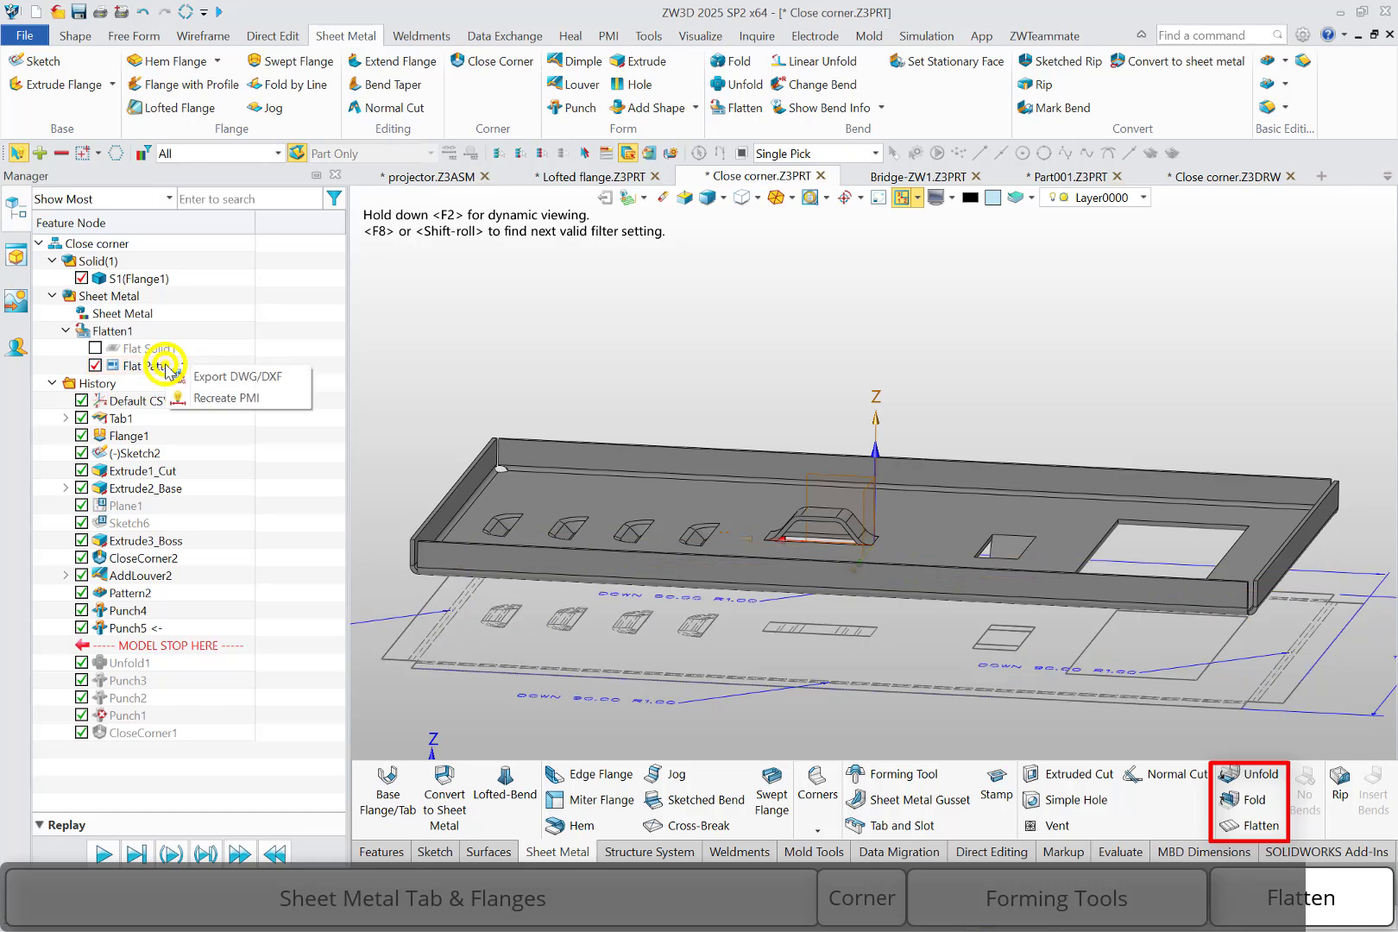
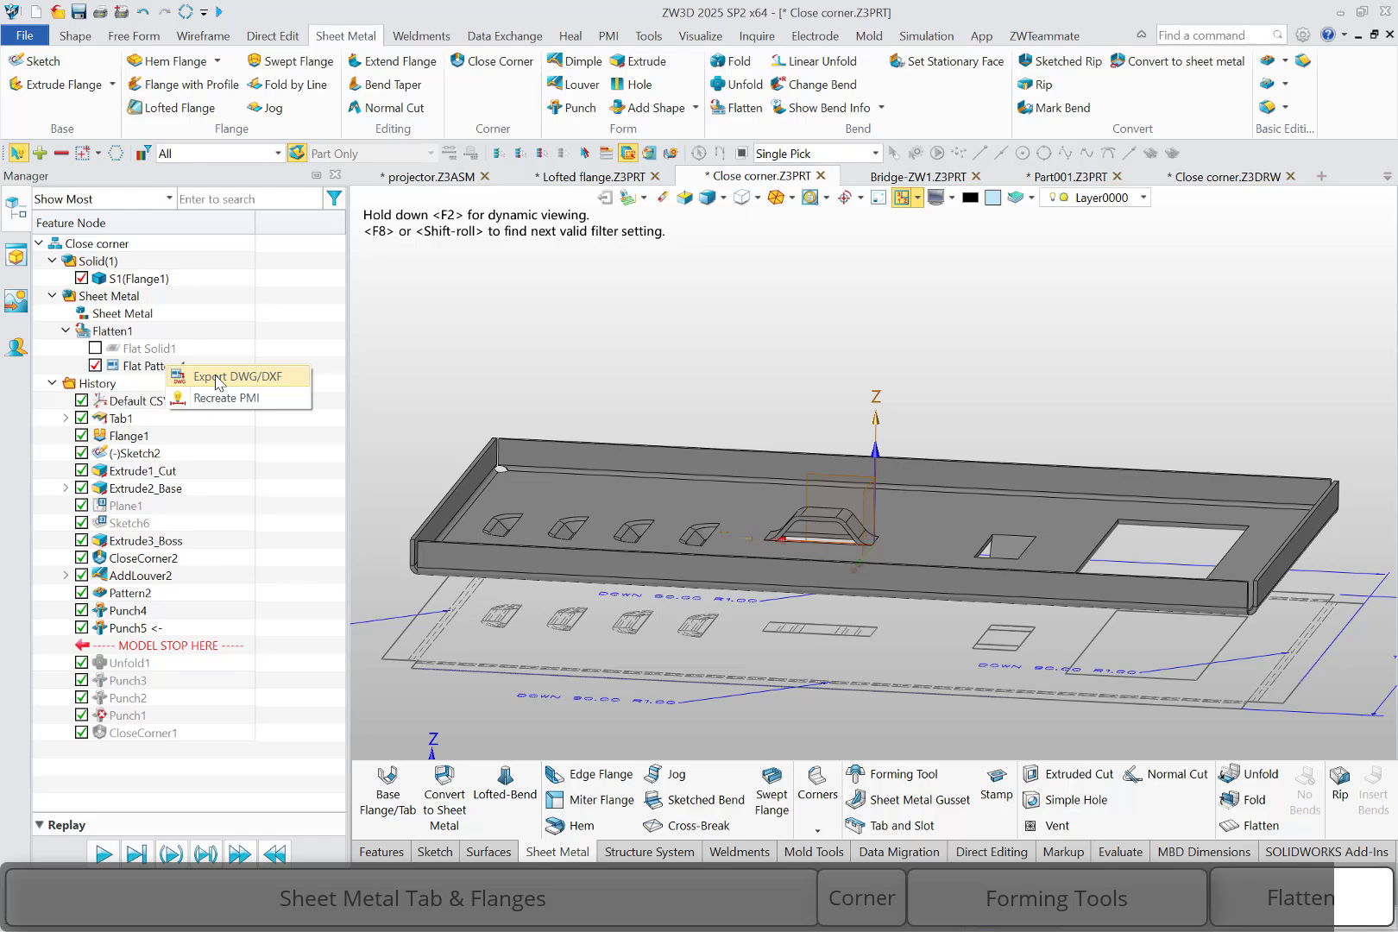
click(216, 377)
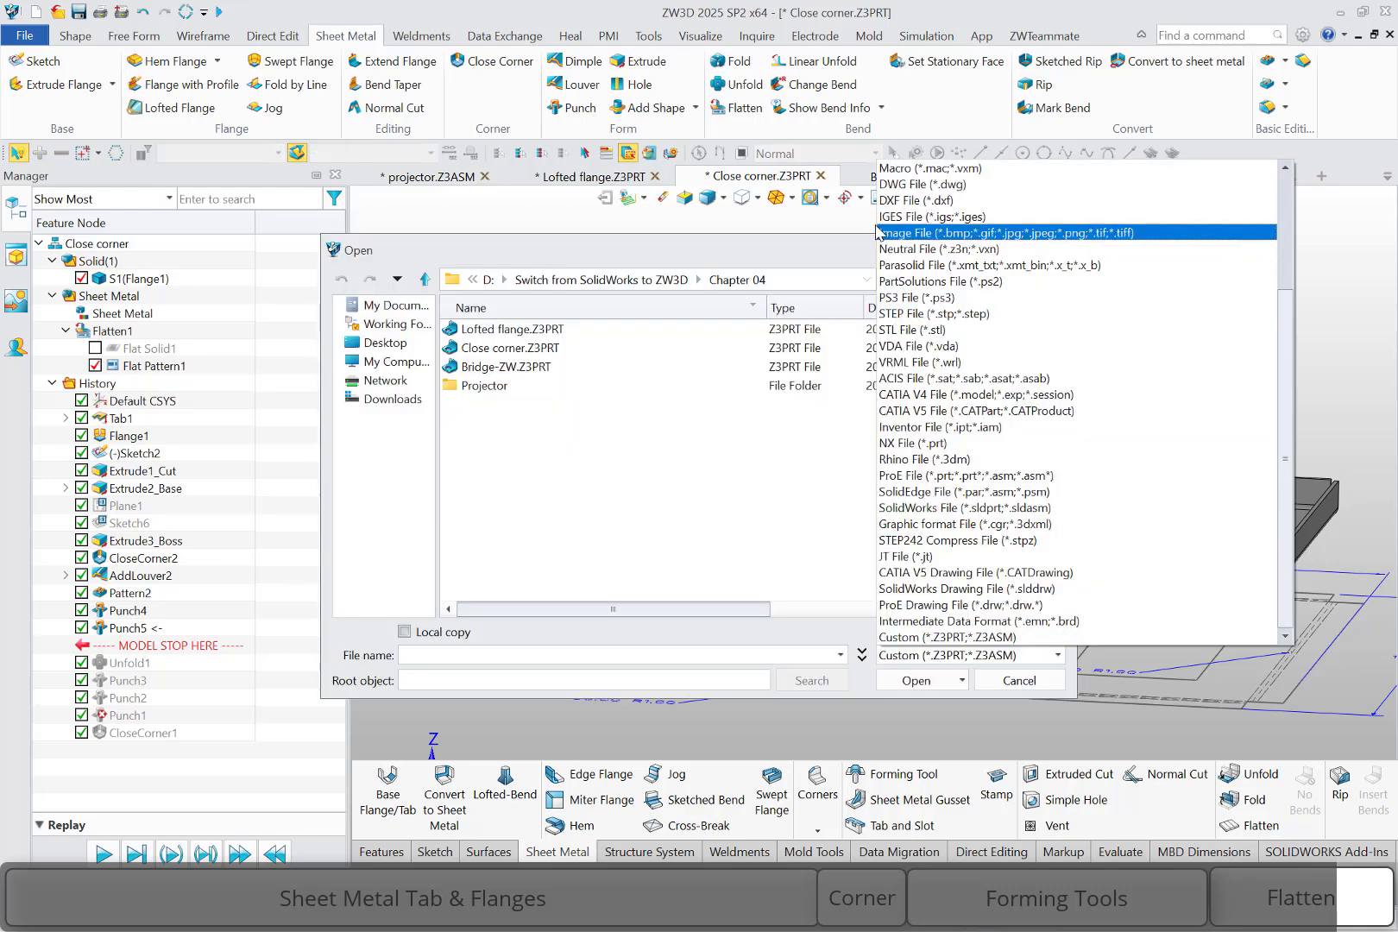
List all file types in the Chapter 04 folder and open unfold.stp
scroll(917, 177, up, 2)
scroll(916, 172, up, 2)
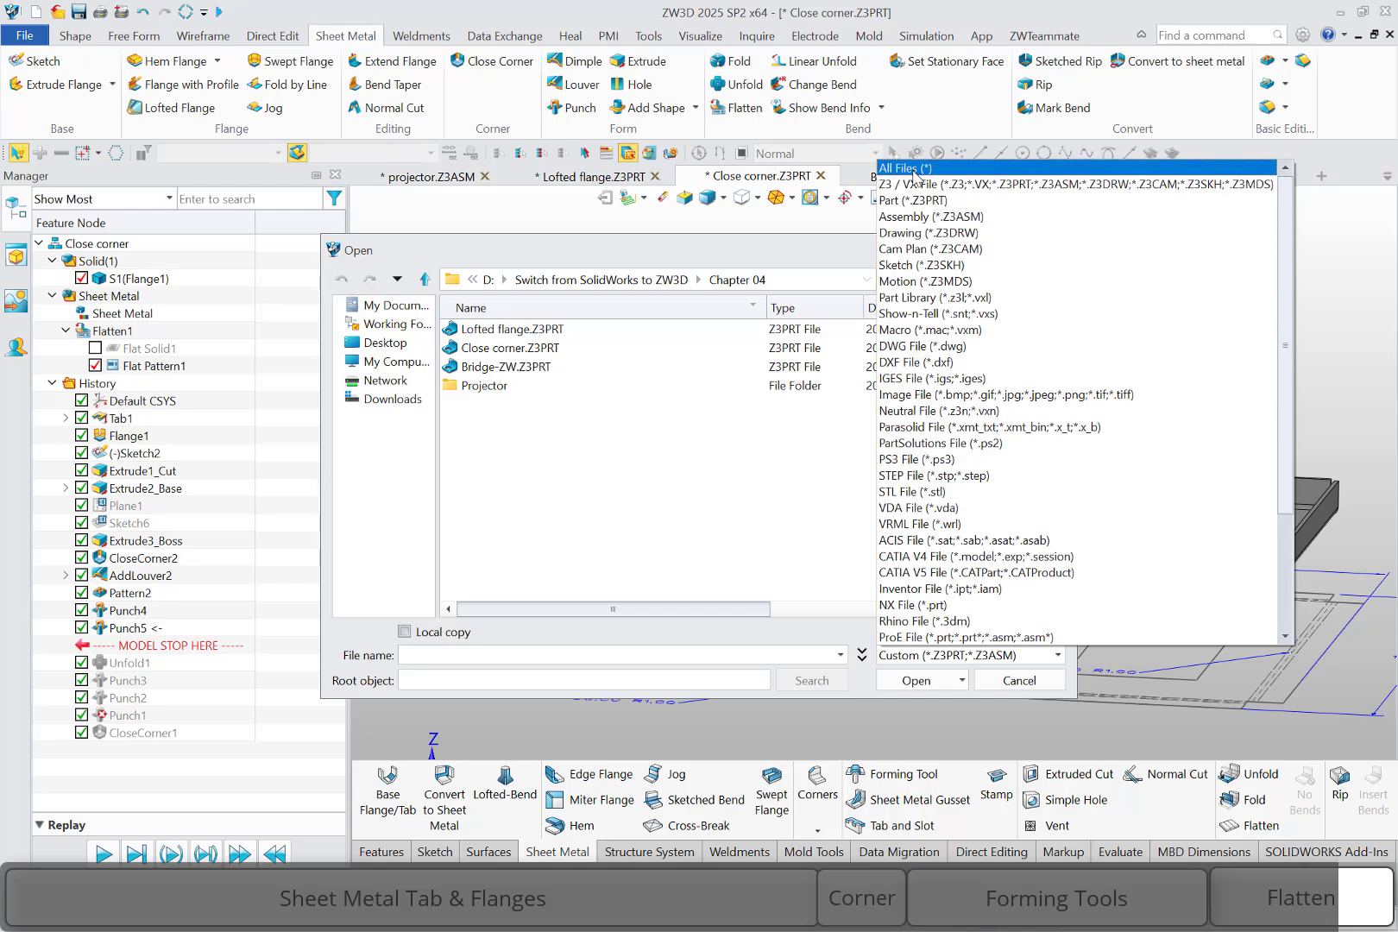
click(913, 167)
click(499, 328)
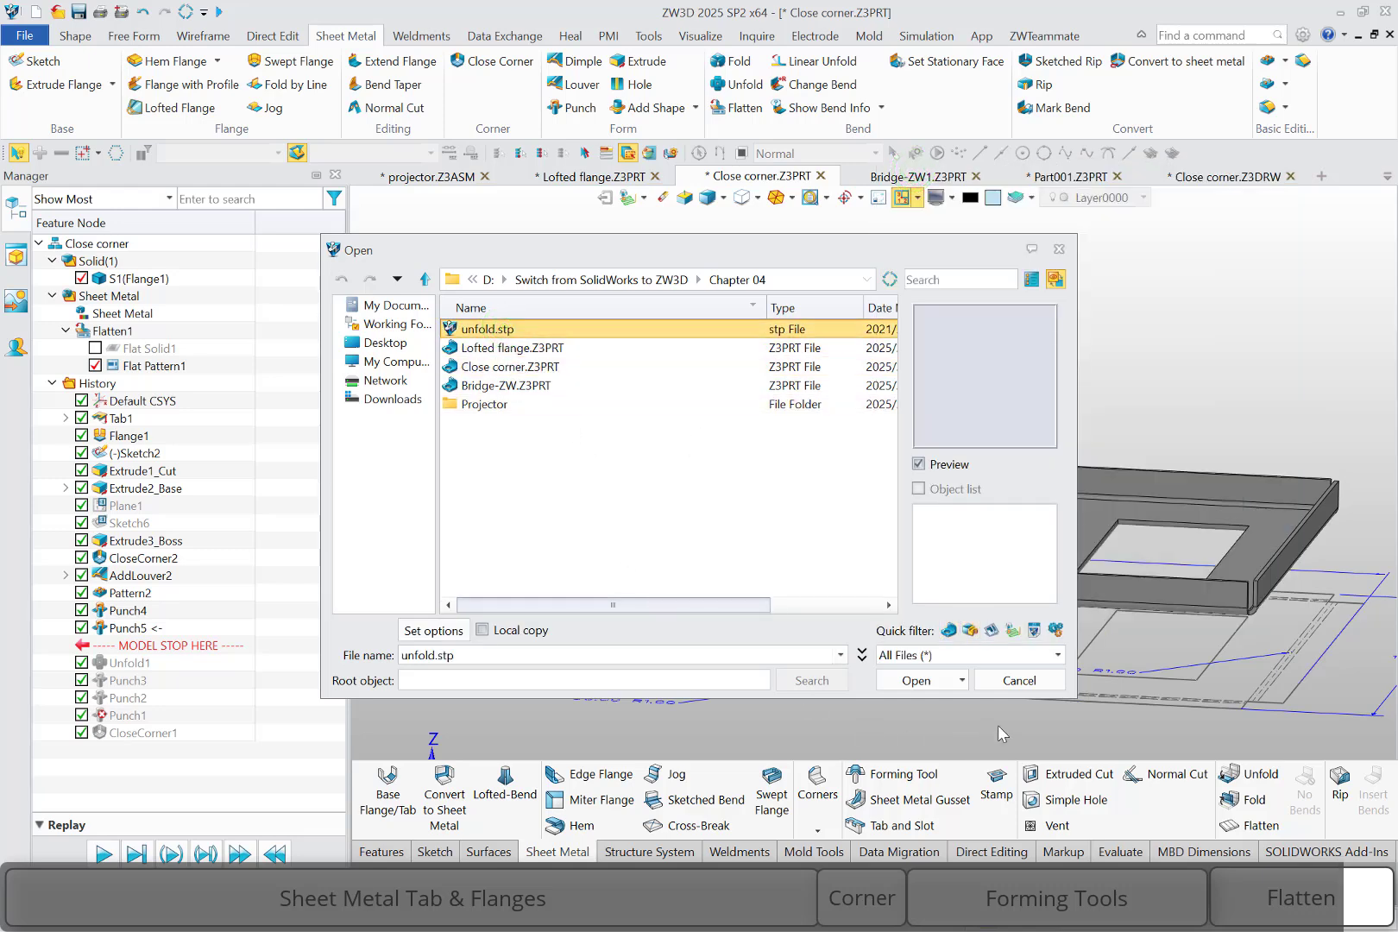
click(917, 681)
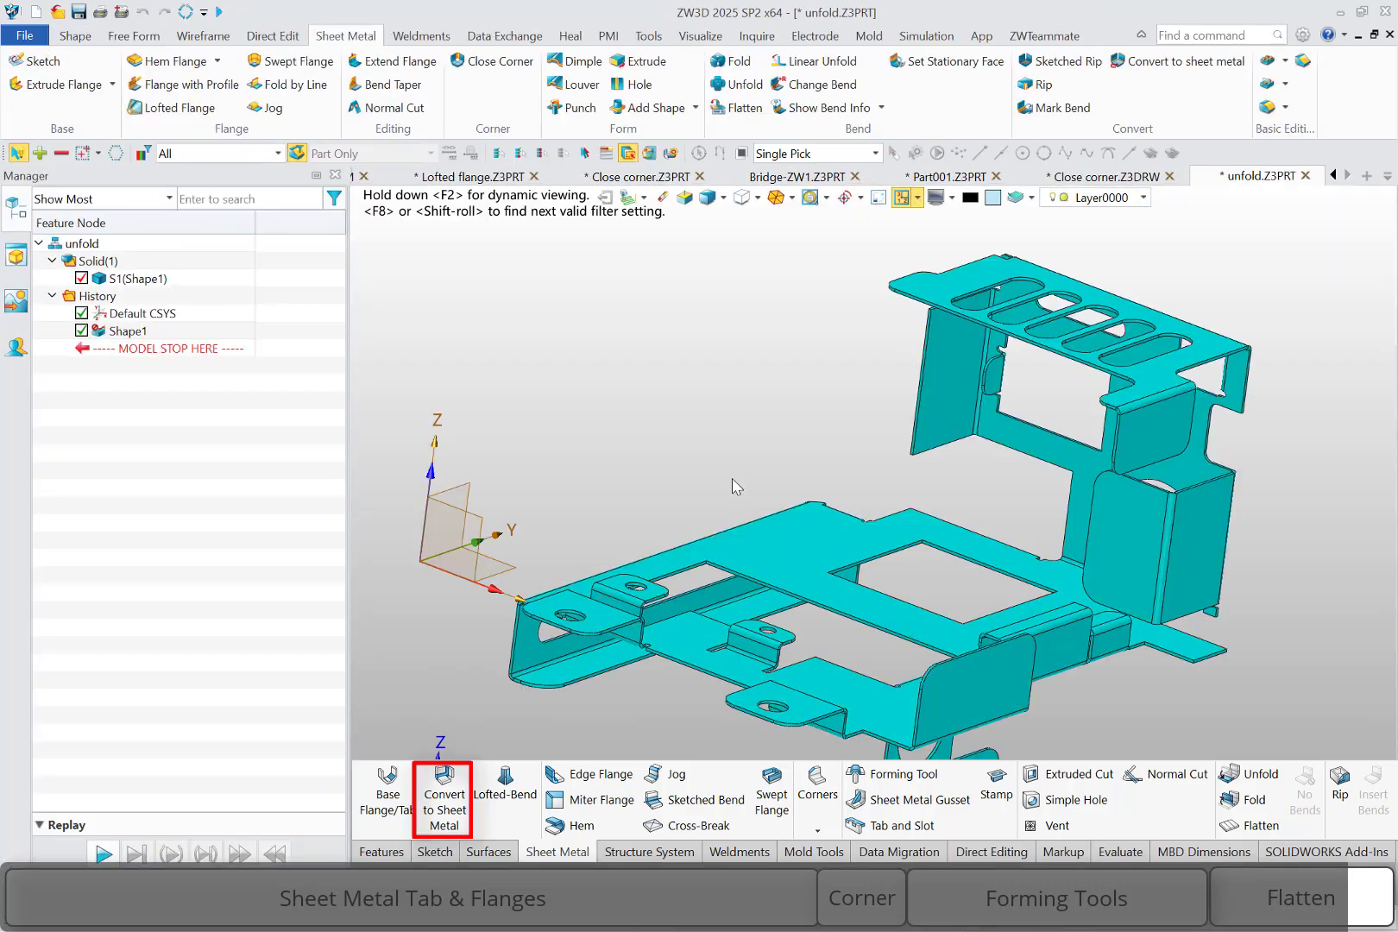
Start Mark Bend on the imported bracket with the large base face as stationary and collect all bends
click(1027, 109)
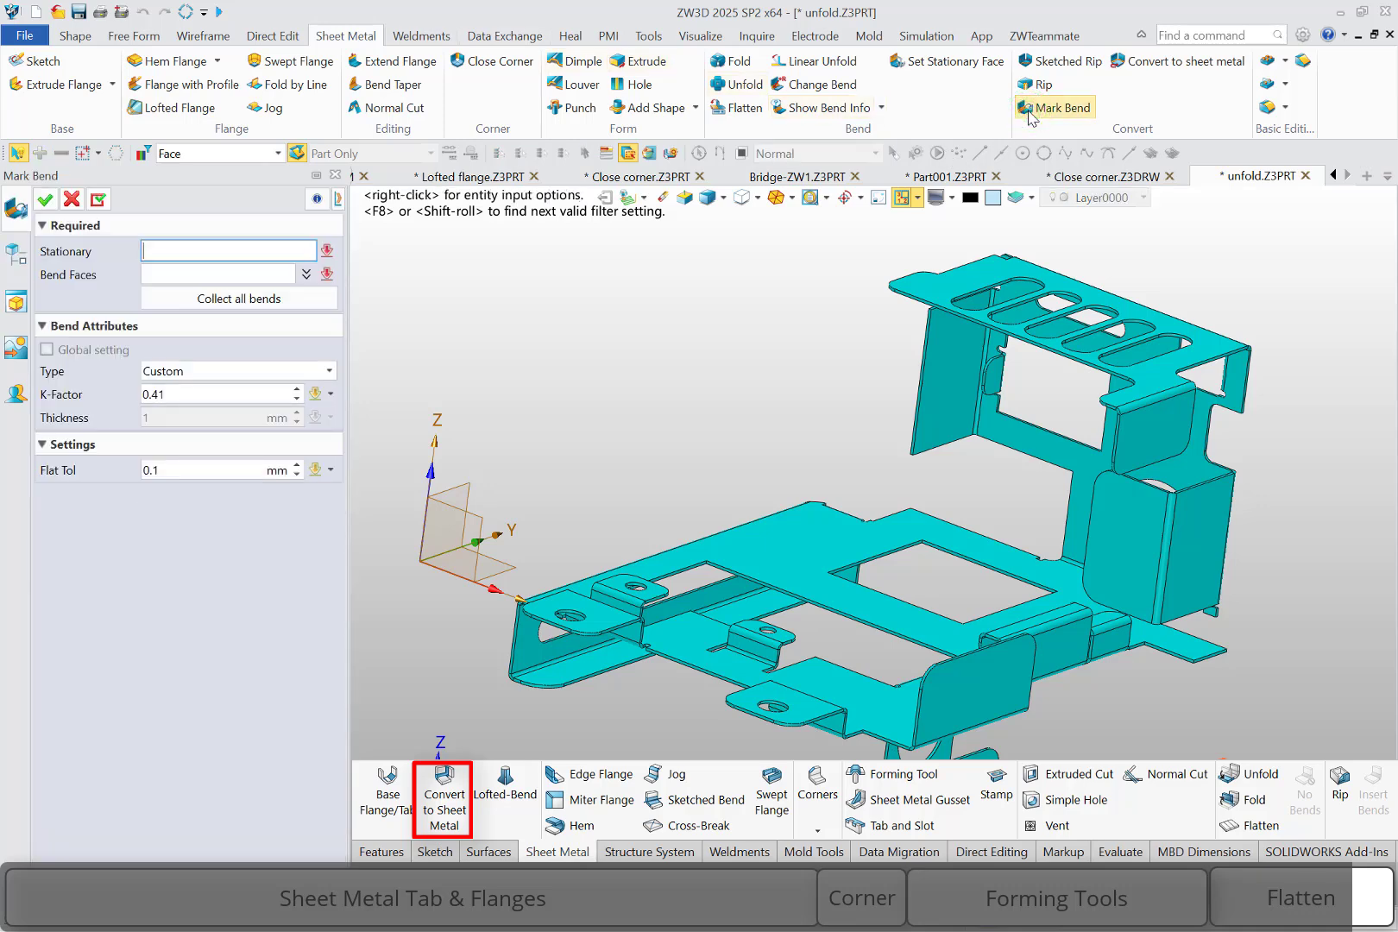
click(826, 568)
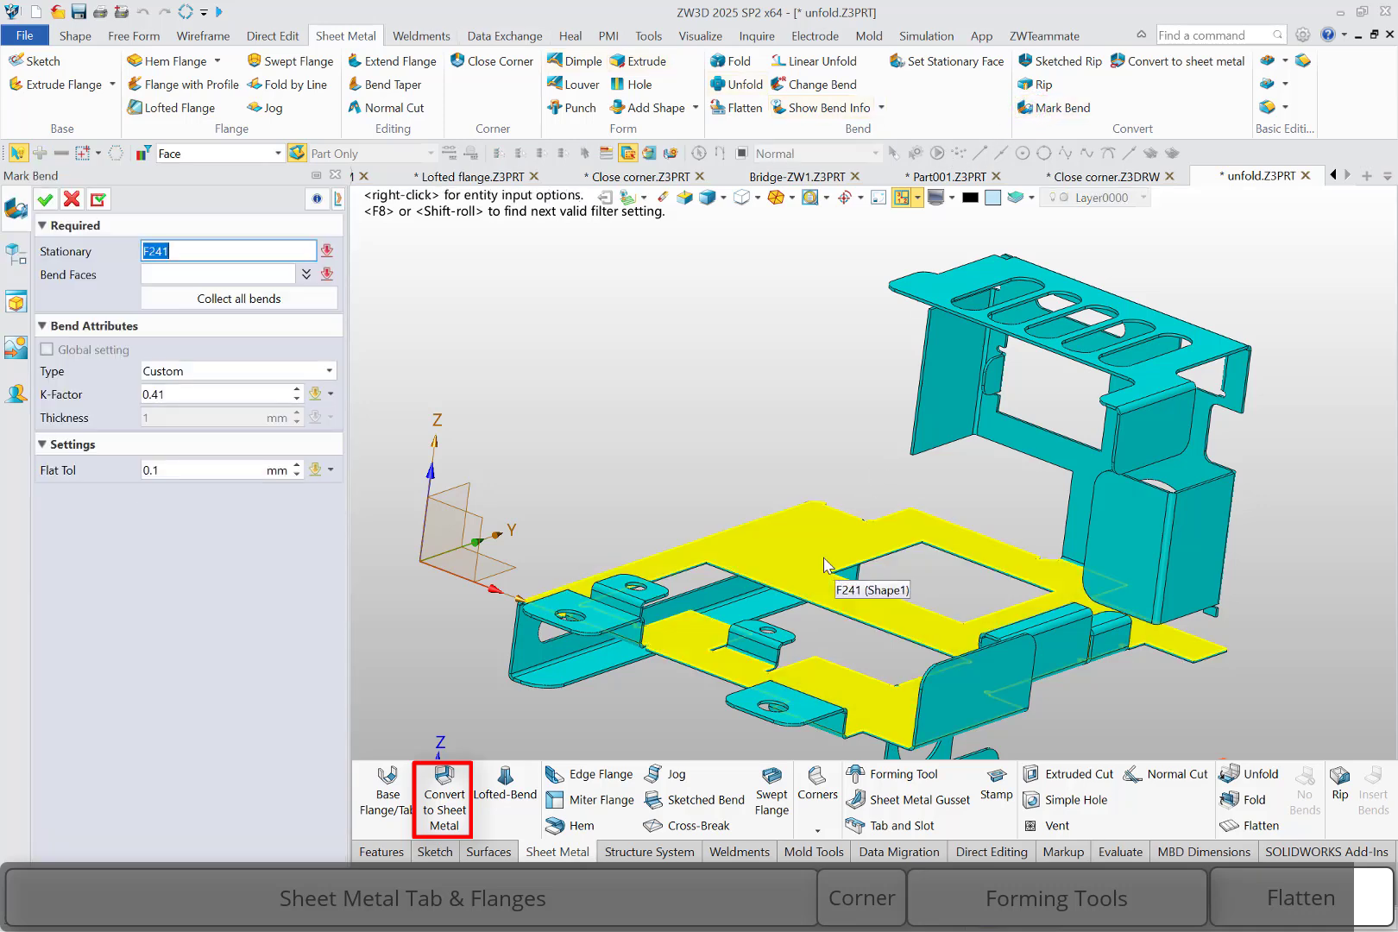
click(823, 557)
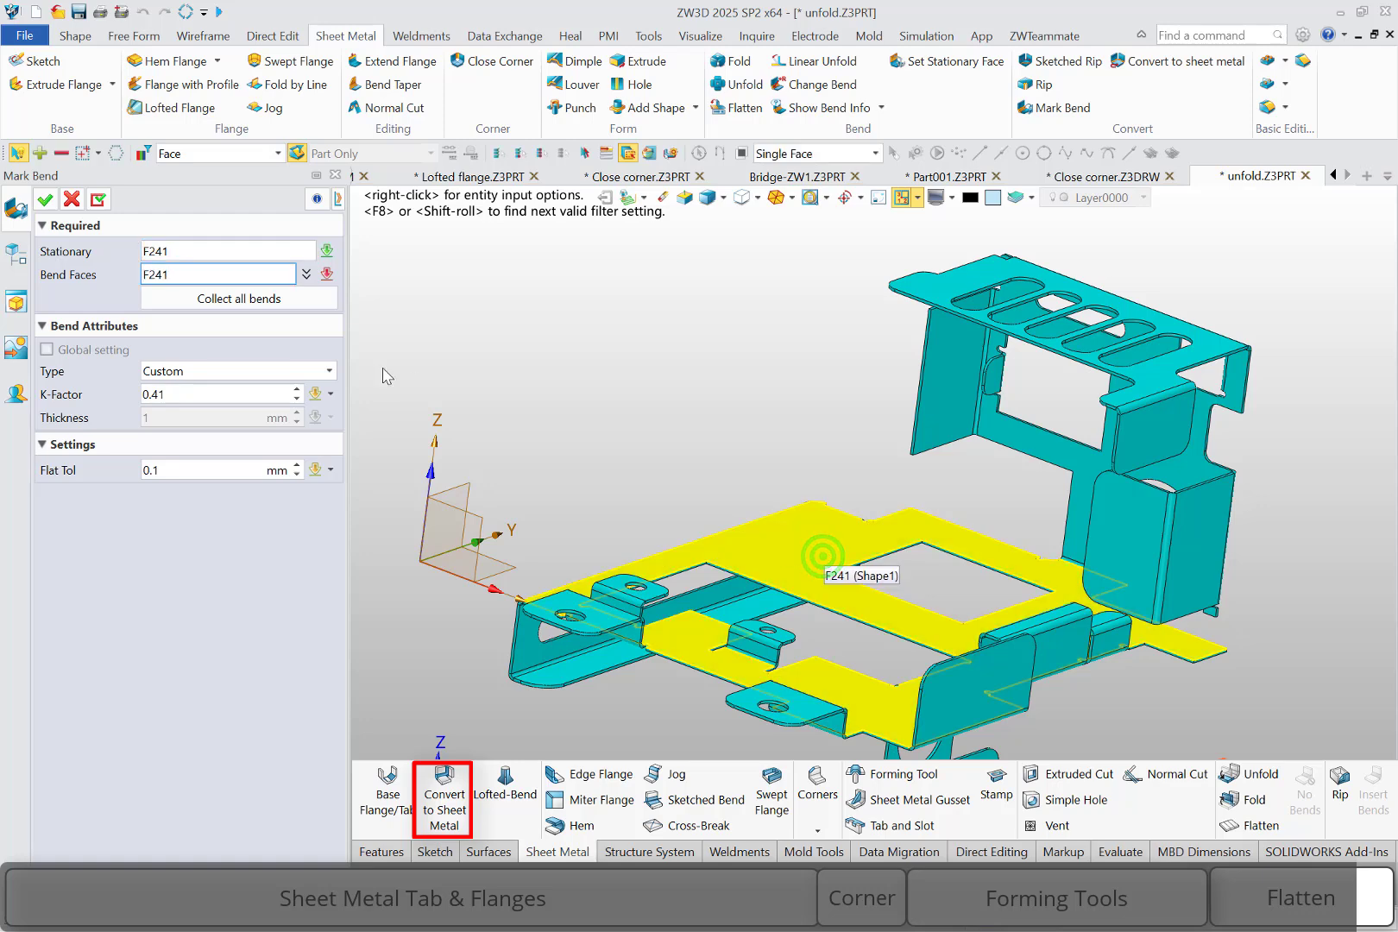
click(284, 302)
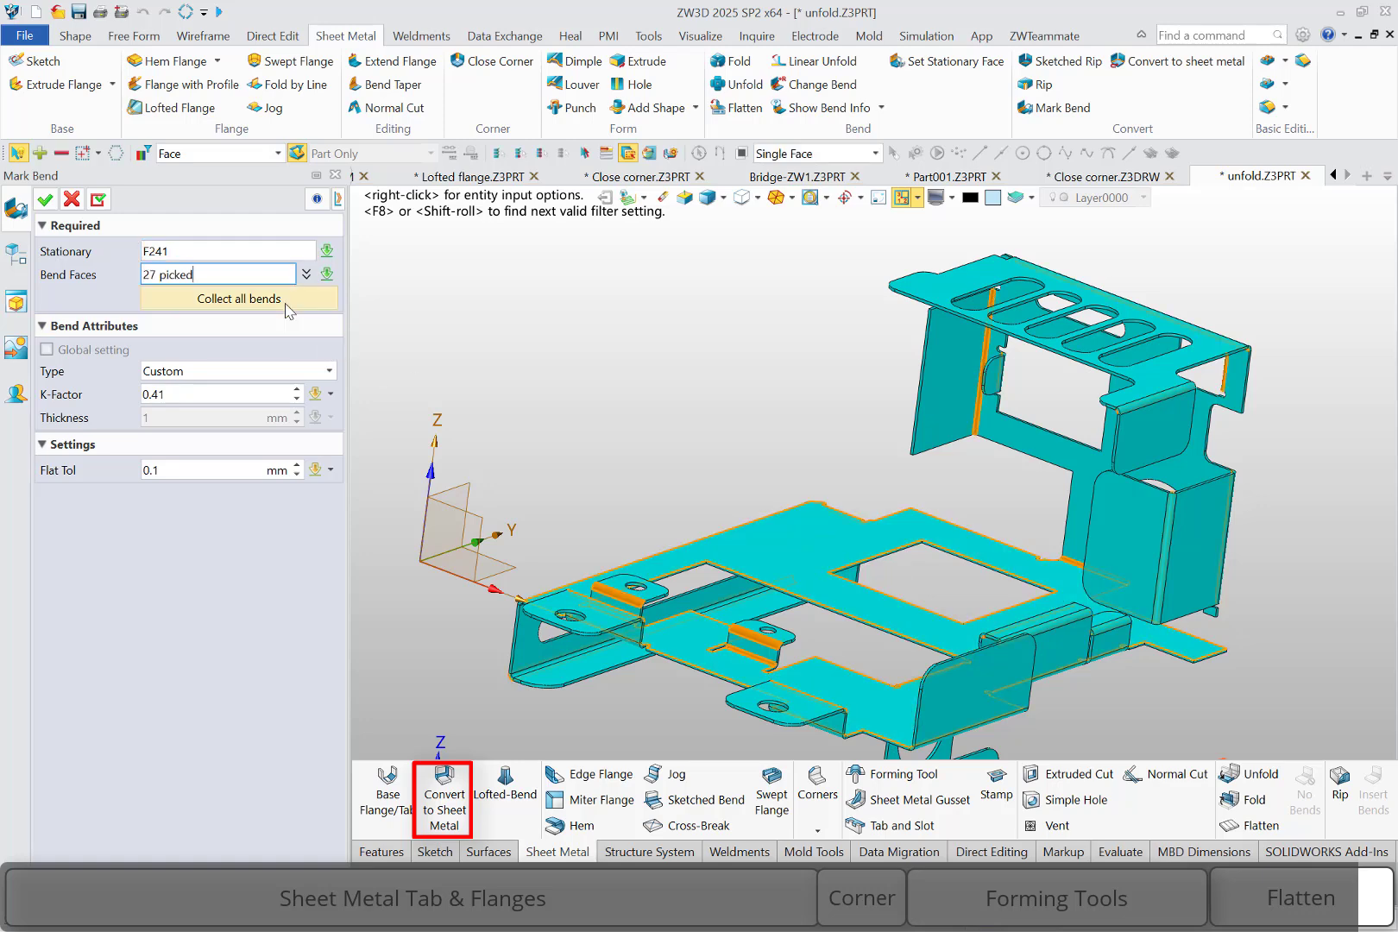
scroll(534, 632, up, 3)
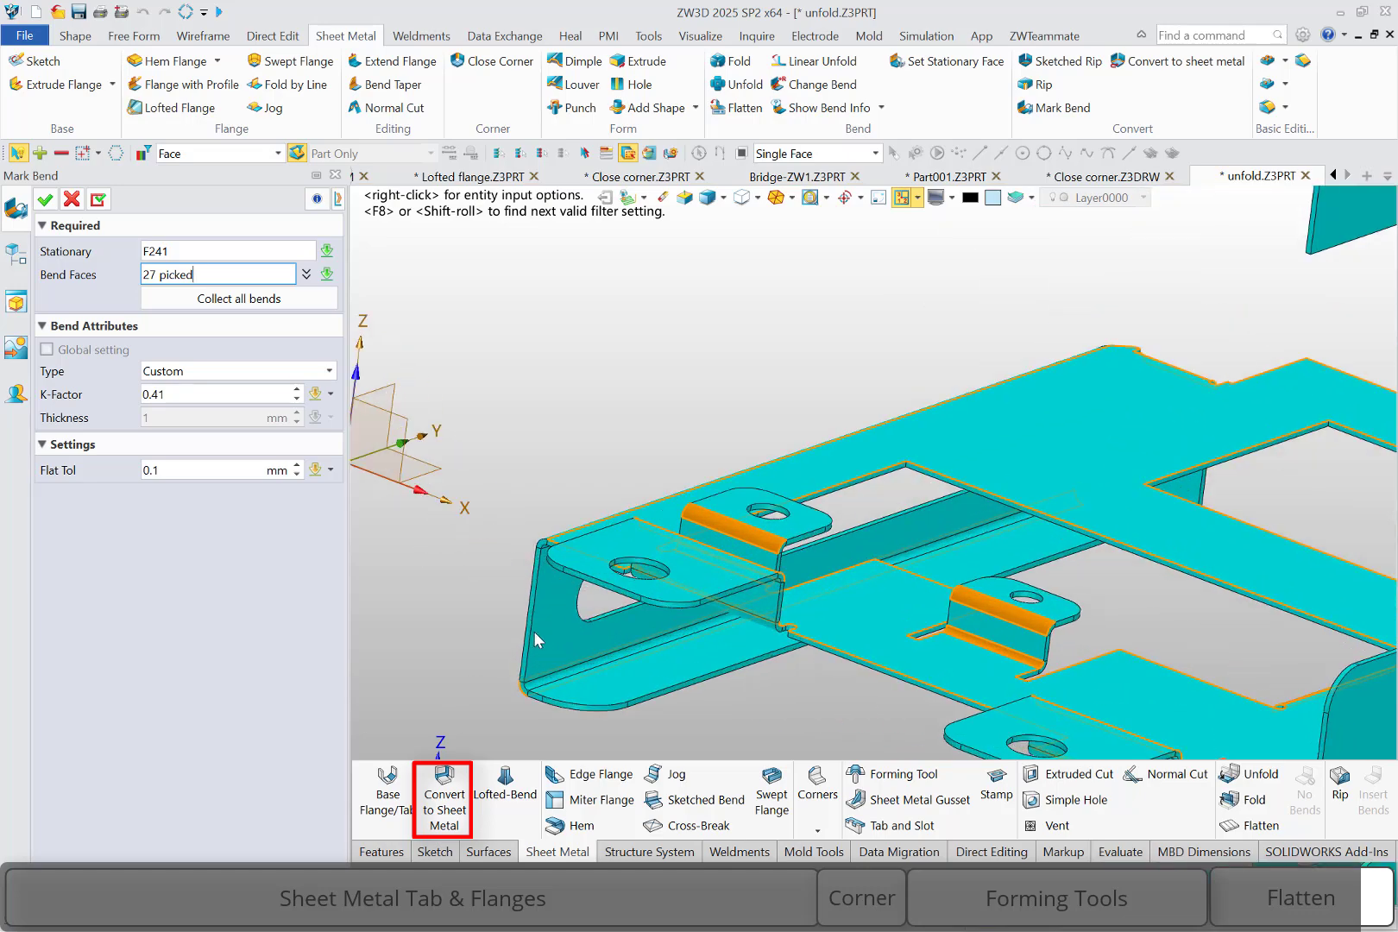
Add the long bend face along the base sheet's edge, next to the corner side flange, to the bend faces
click(535, 628)
right_drag(575, 625, 611, 652)
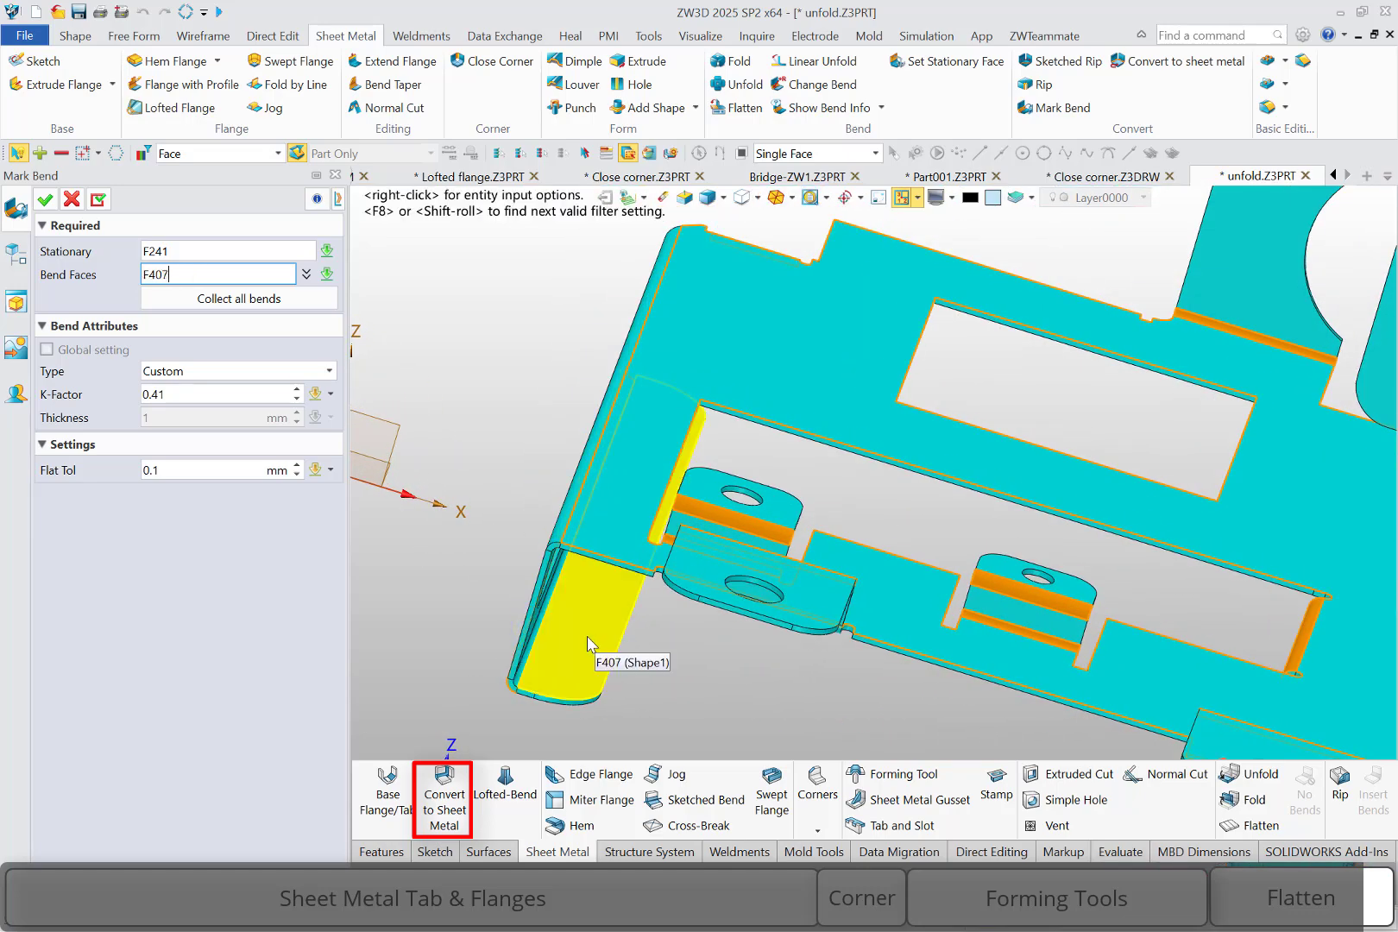
scroll(579, 617, up, 3)
click(529, 442)
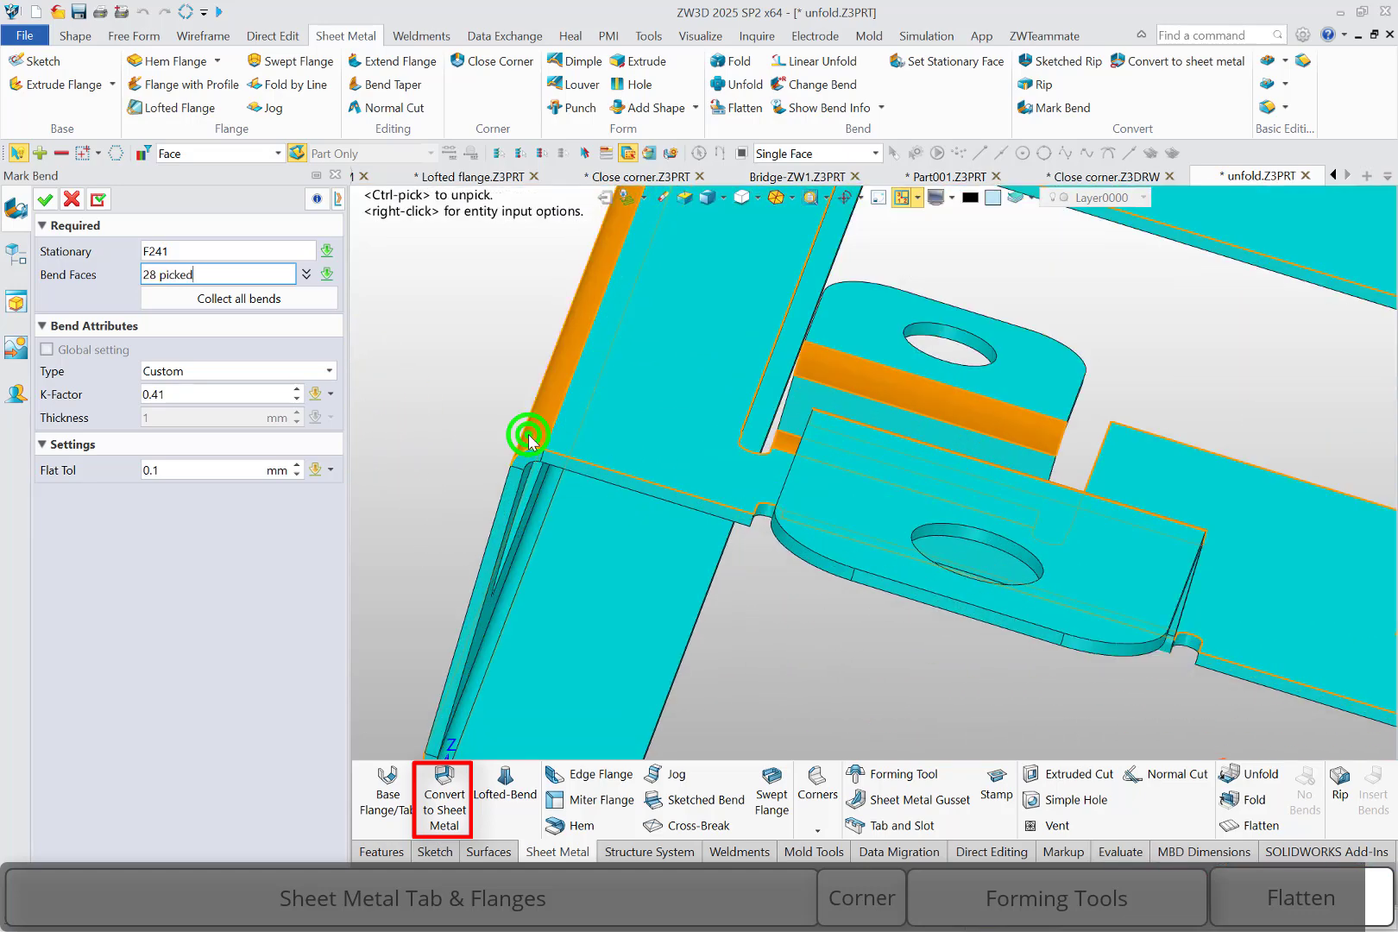
scroll(475, 448, down, 3)
right_drag(474, 445, 421, 406)
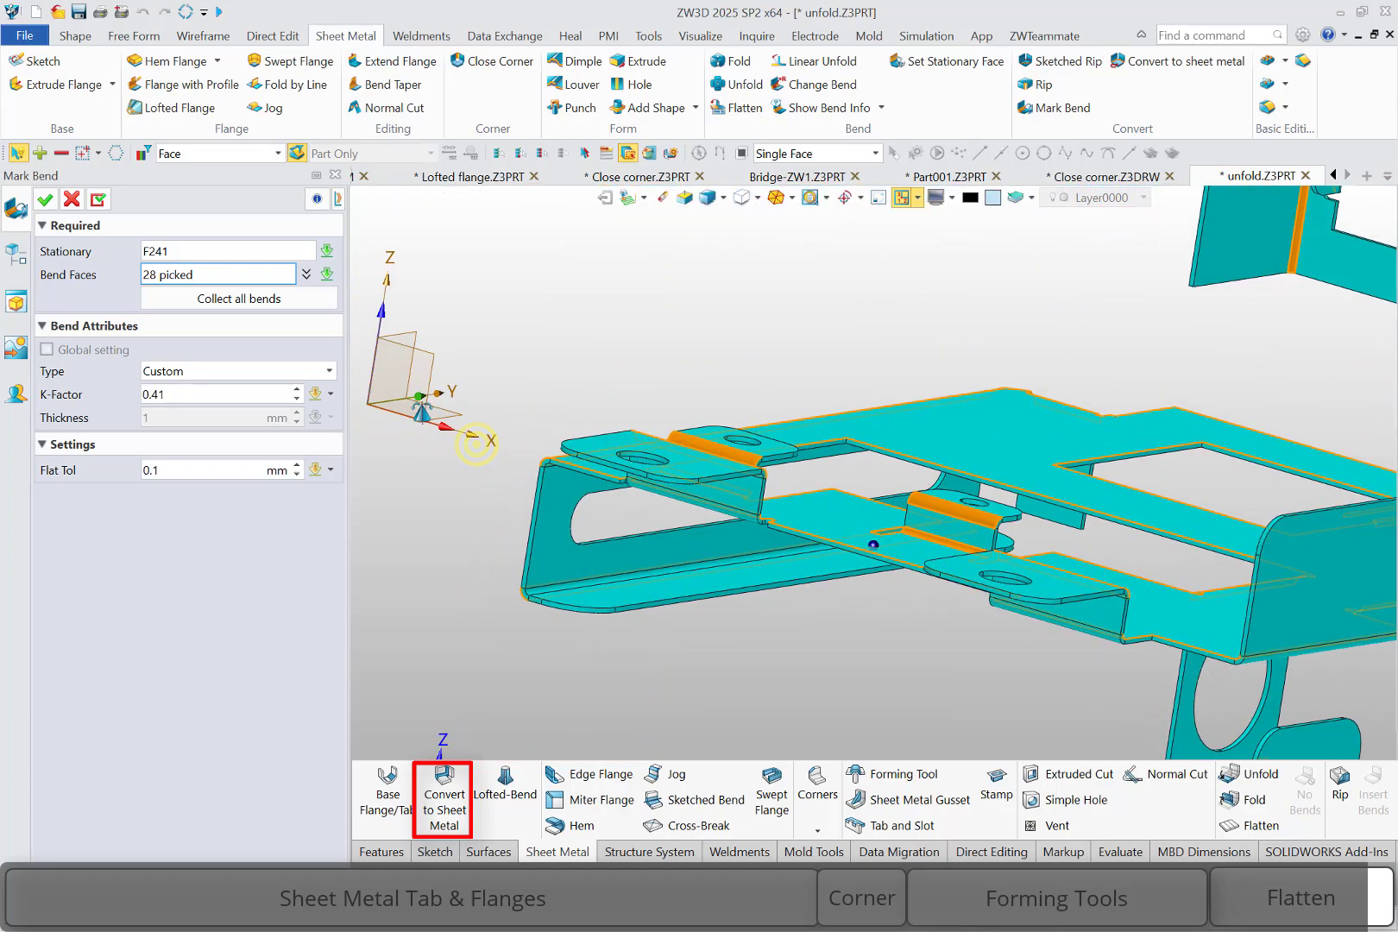
Apply Mark Bend to the imported bracket using the picked bend faces and a K-factor of 0.41
click(45, 200)
middle_click(352, 310)
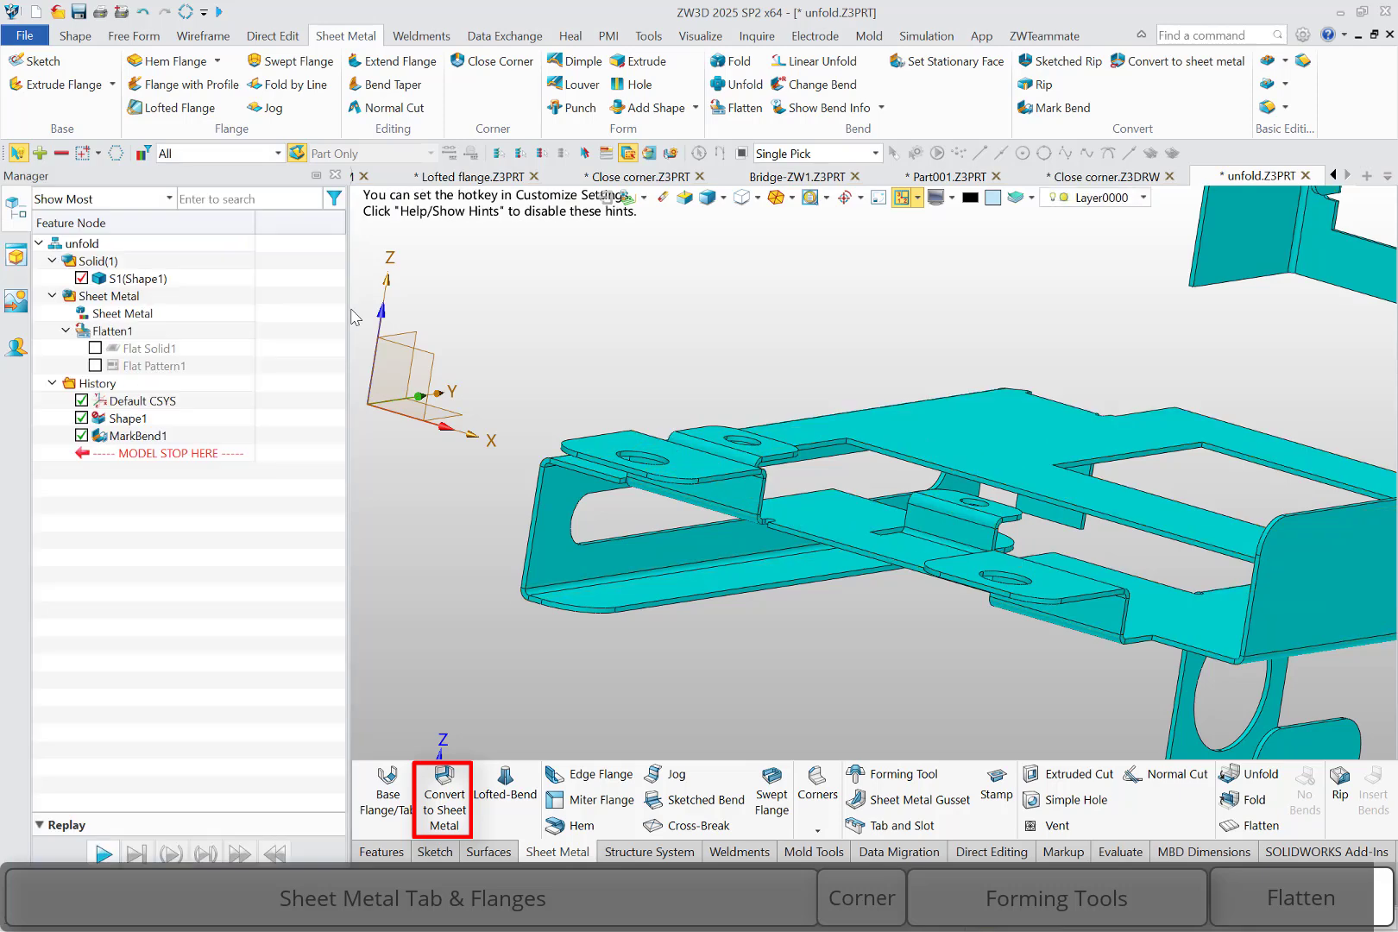
scroll(605, 393, down, 3)
mouse_move(604, 396)
right_down()
mouse_move(598, 409)
mouse_move(578, 399)
right_up()
Show the bracket's Flat Solid1 and Flat Pattern1, and hide the folded solid S1
click(94, 349)
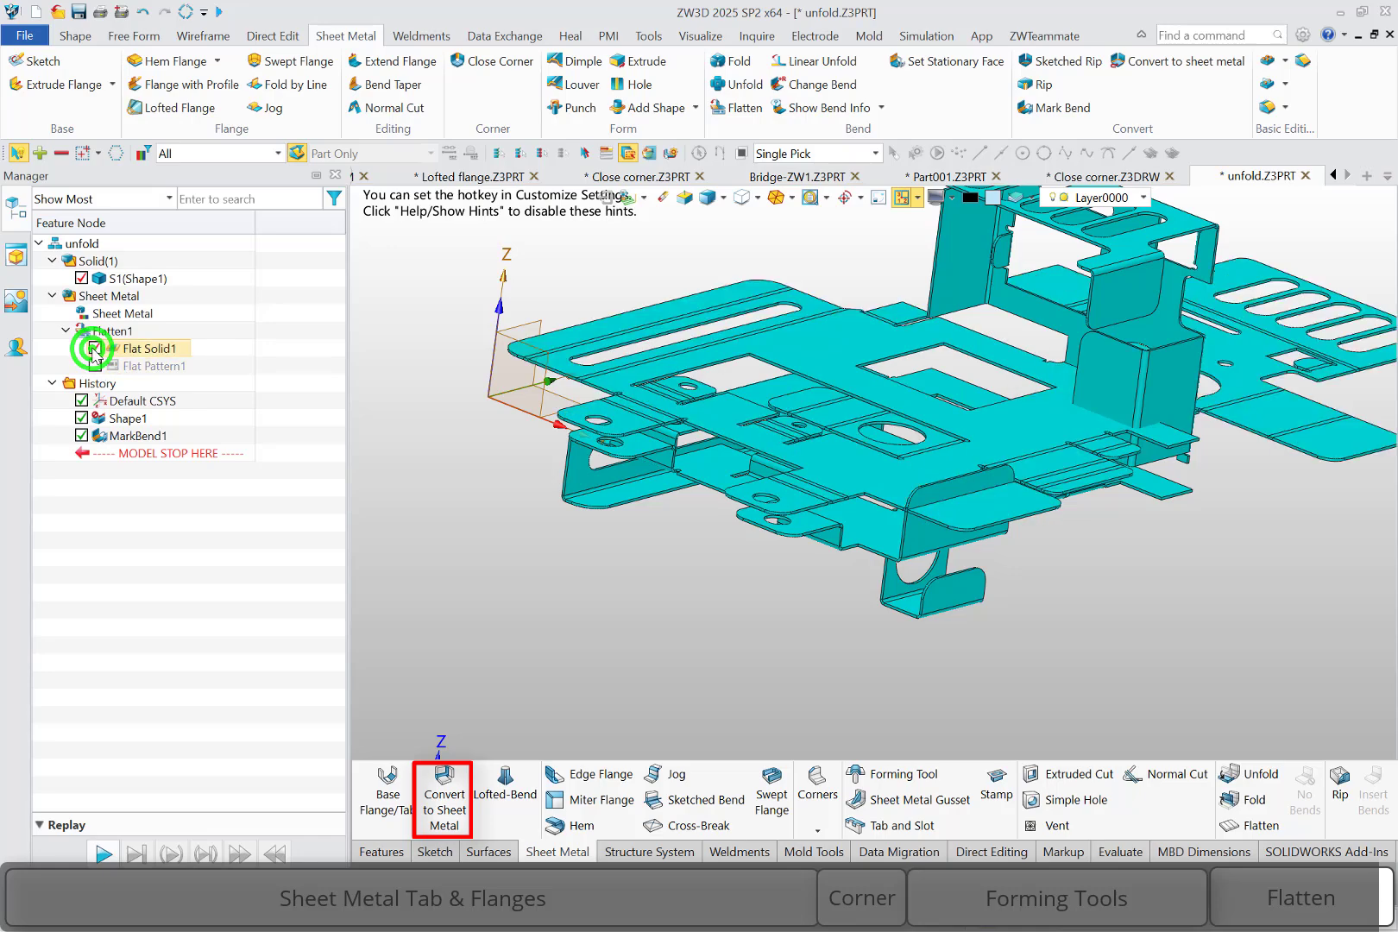
click(95, 366)
click(81, 277)
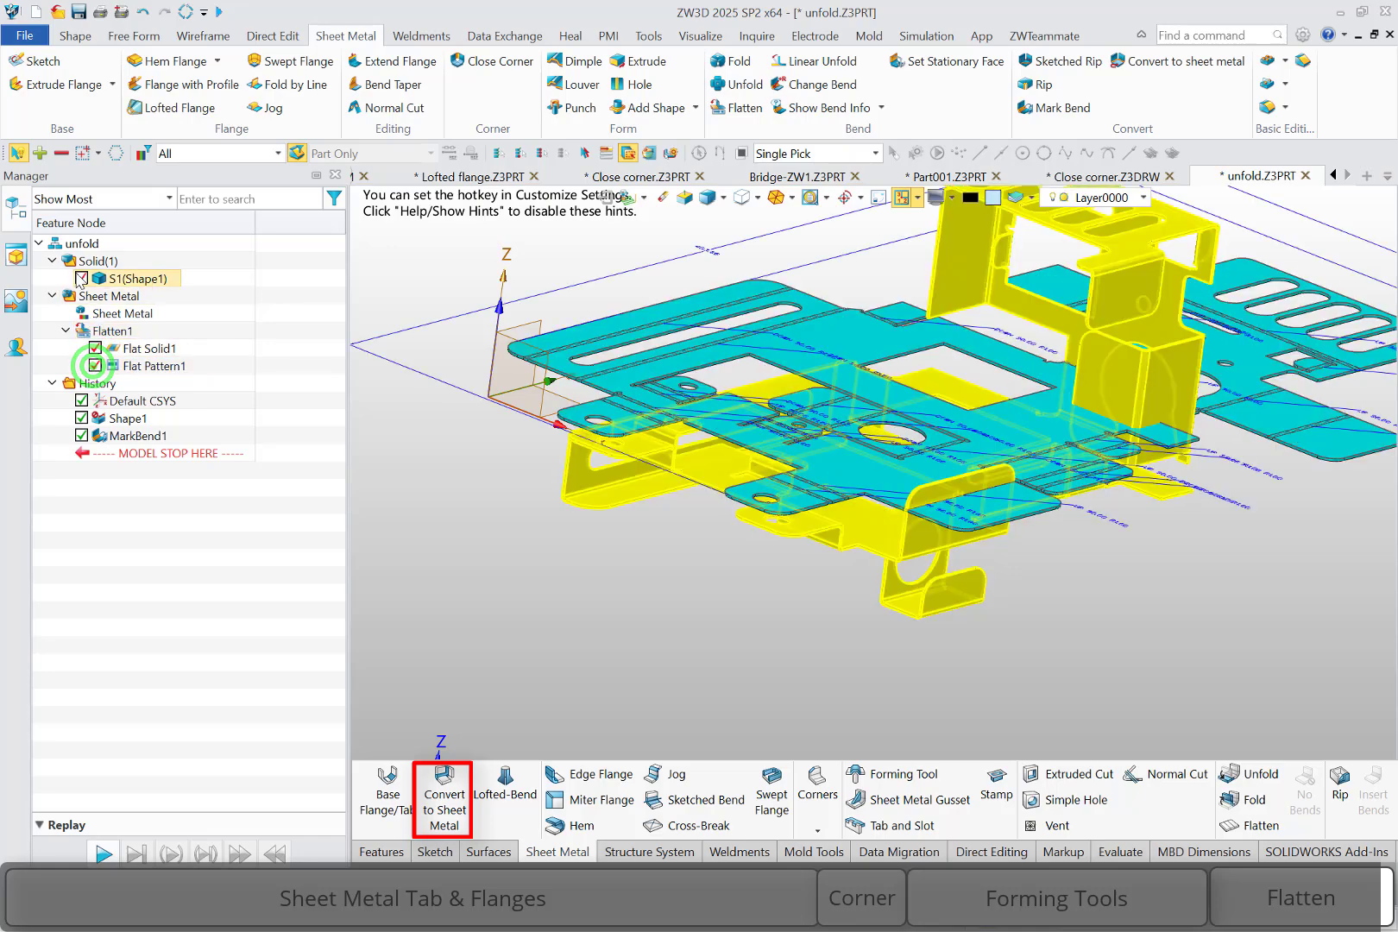
click(79, 278)
mouse_move(547, 352)
right_down()
mouse_move(532, 326)
mouse_move(544, 348)
right_up()
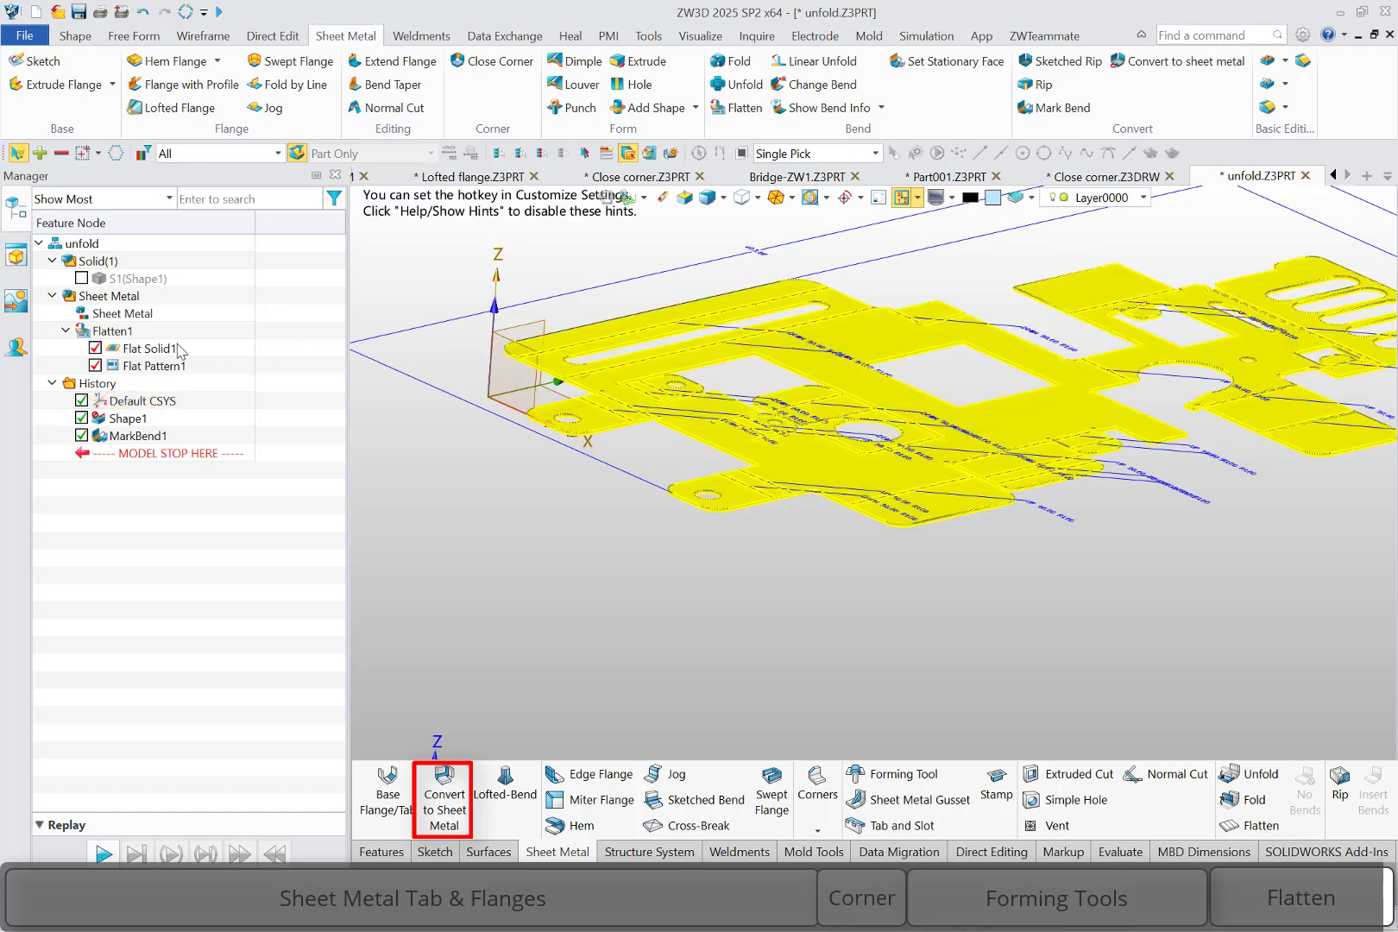
Hide Flat Solid1 so only the flat pattern is displayed, and bring up the pattern's DWG/DXF export option without exporting
click(95, 349)
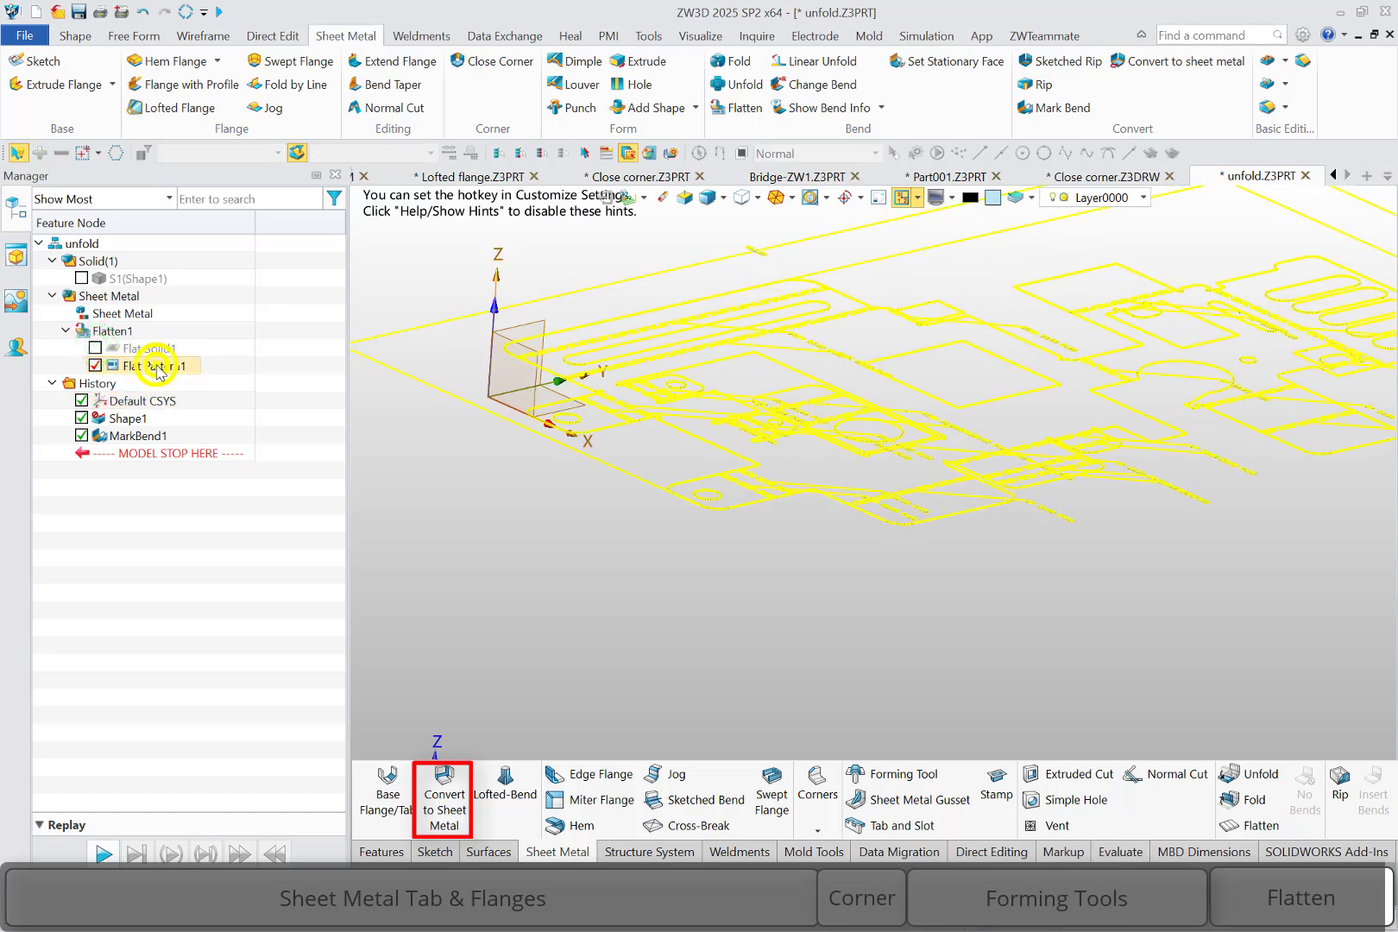
right_click(157, 371)
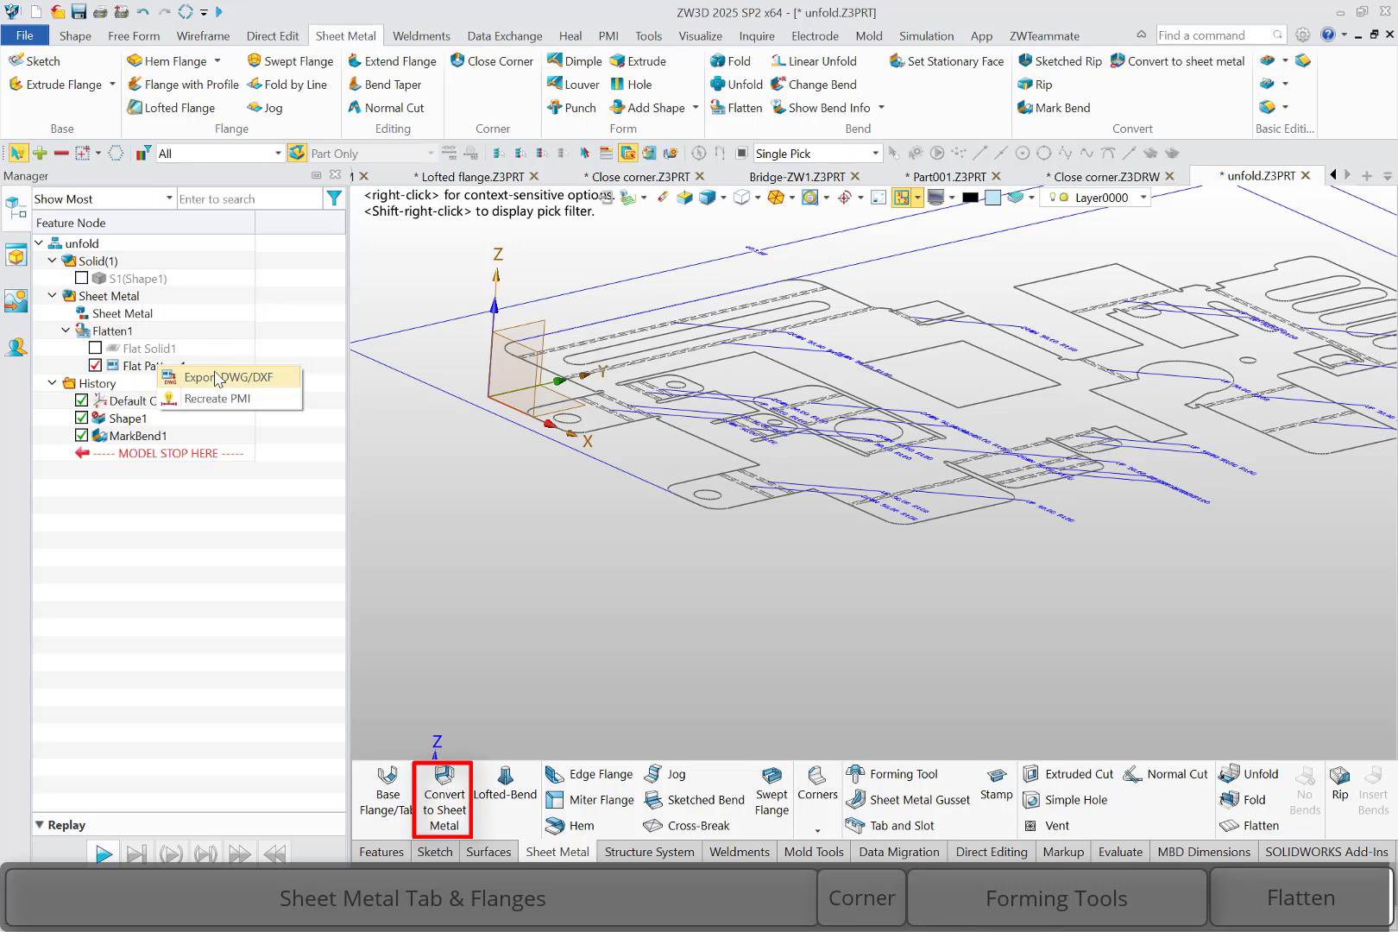
click(475, 488)
key(ctrl+a)
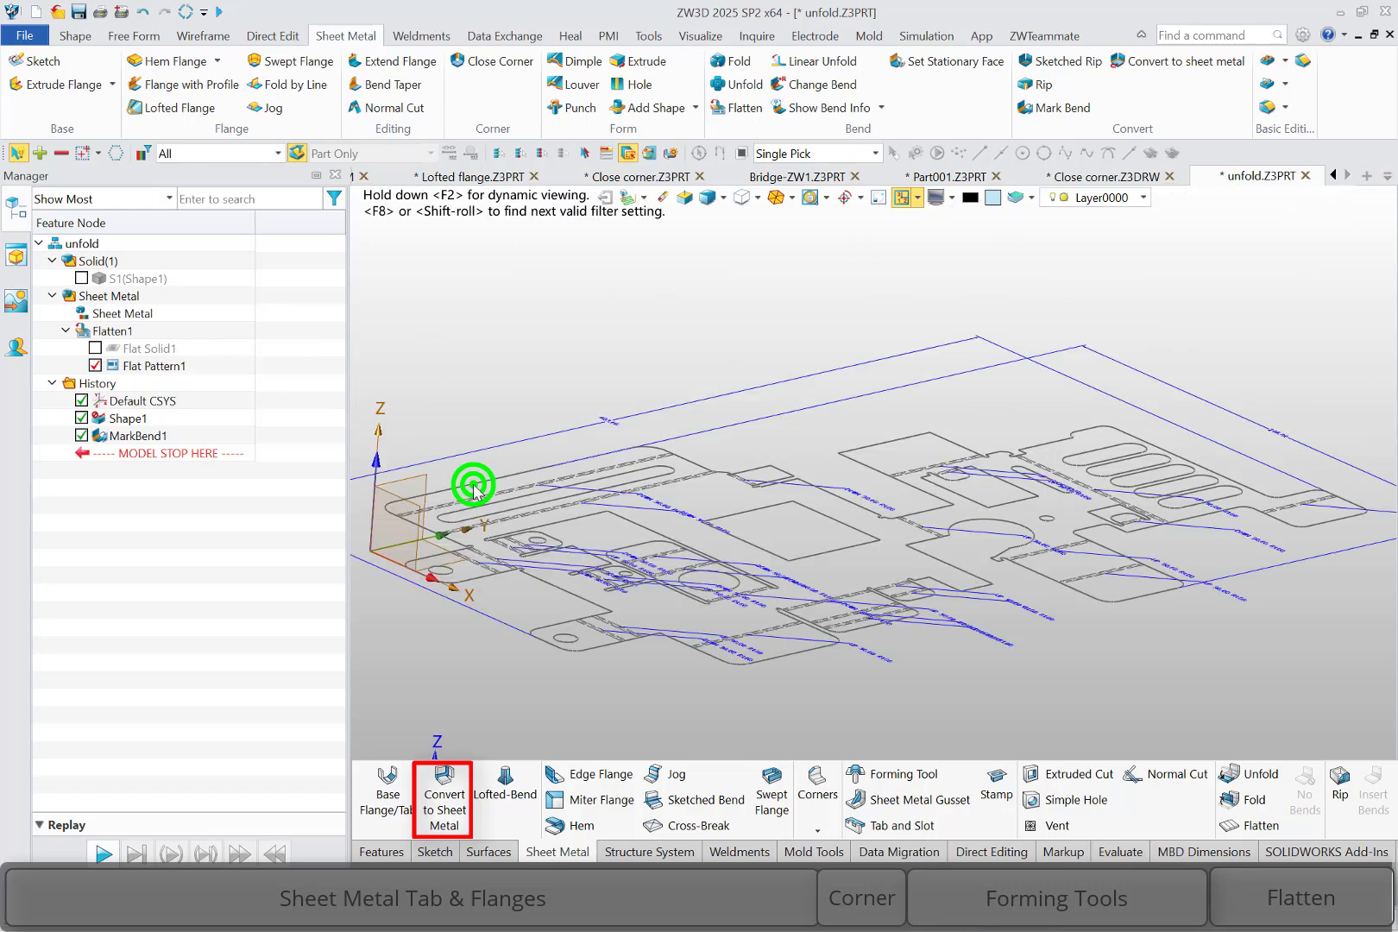